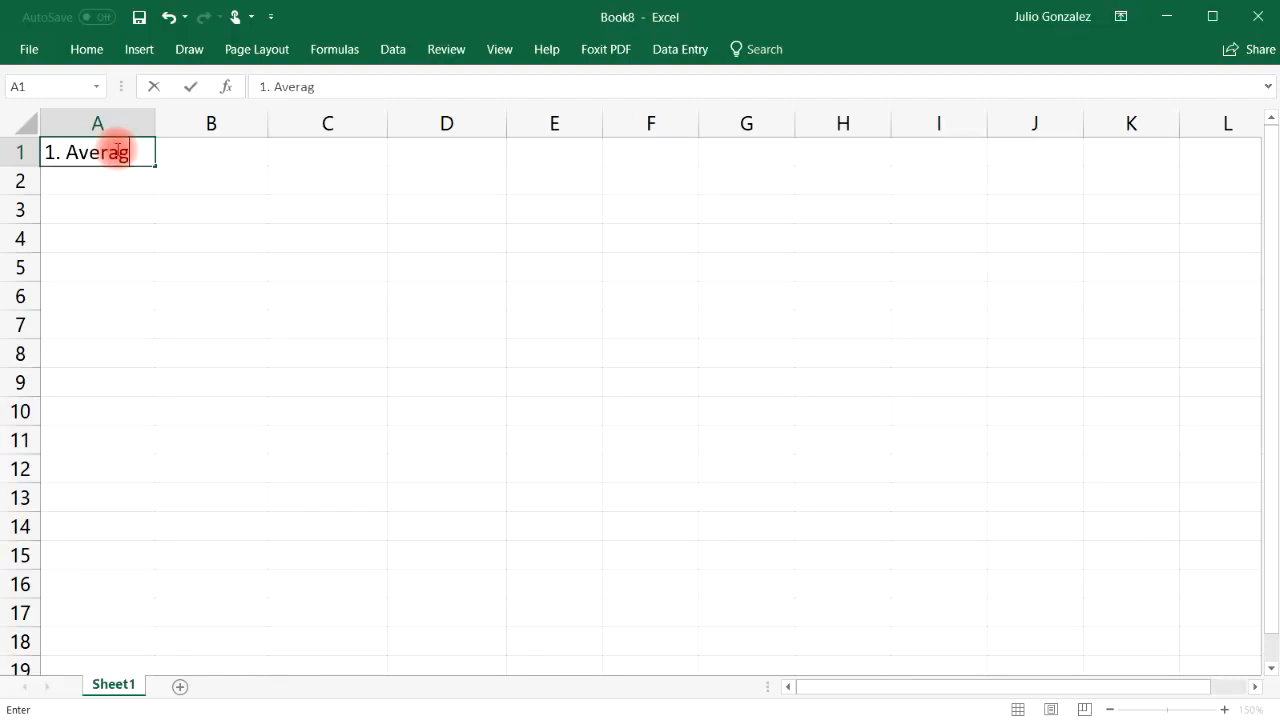
Confirm the '1. Average' heading in A1 and enter 15, 27, 42, 93 in B2:B5
key(Tab)
key(Down)
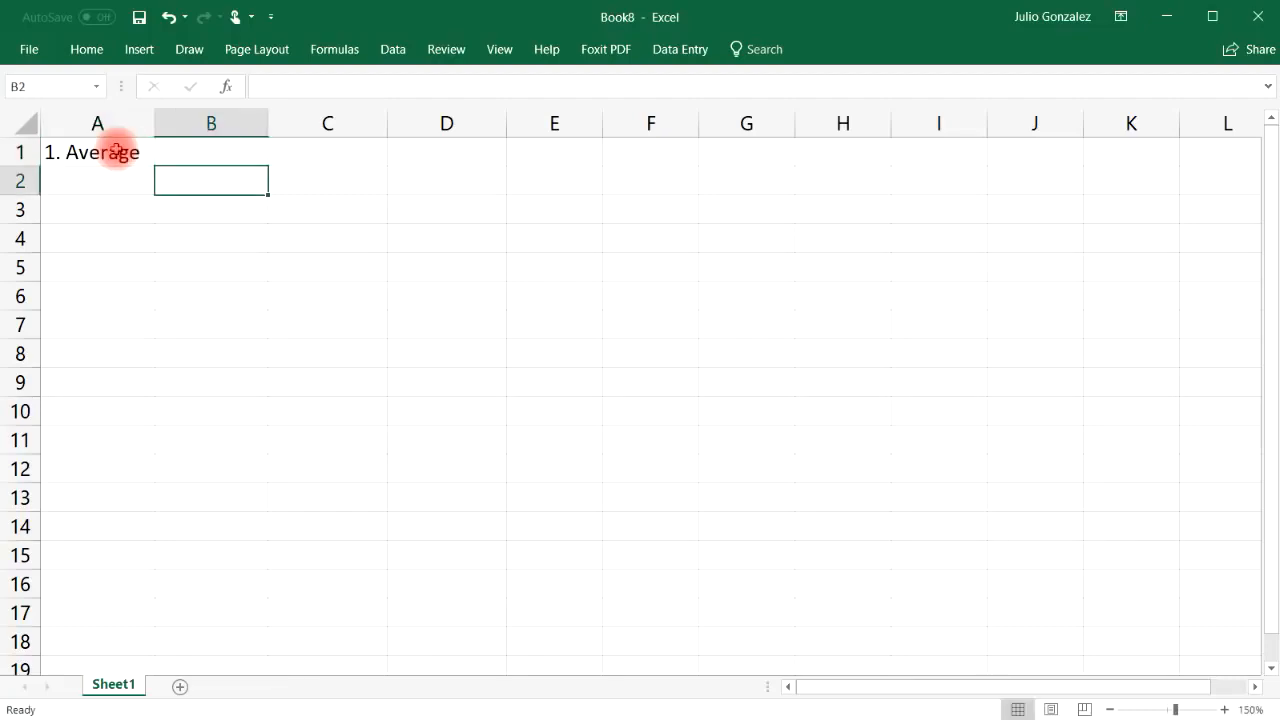
text(15)
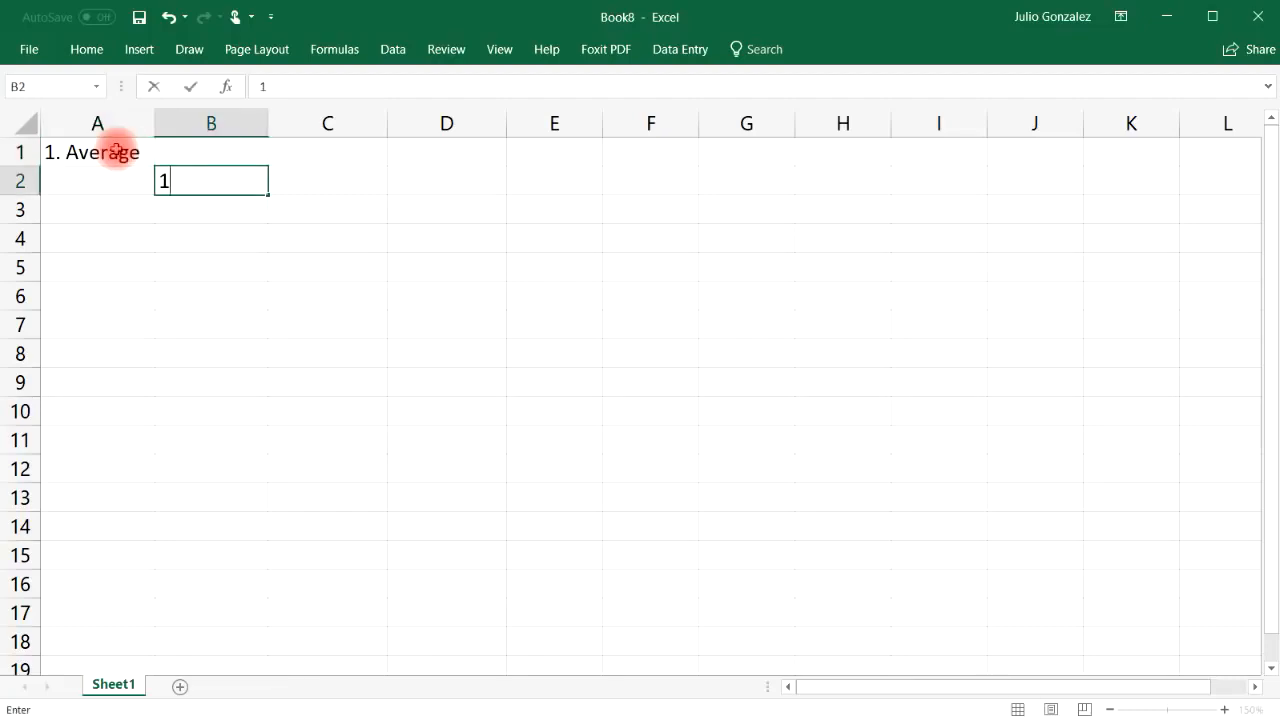
key(Return)
text(27)
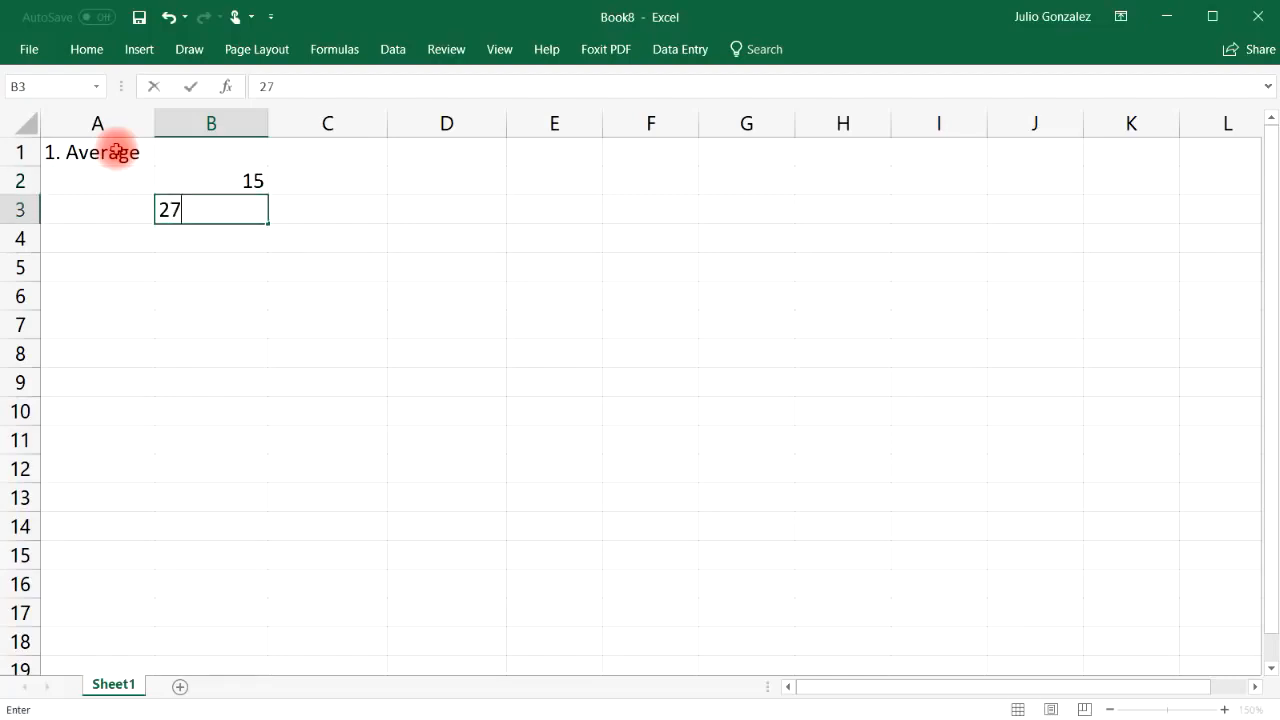
key(Return)
text(42)
key(ctrl+Return)
key(Return)
text(93)
key(Return)
Enter 56, 84, 75, 33 and 49 in B6:B10
text(56)
key(Return)
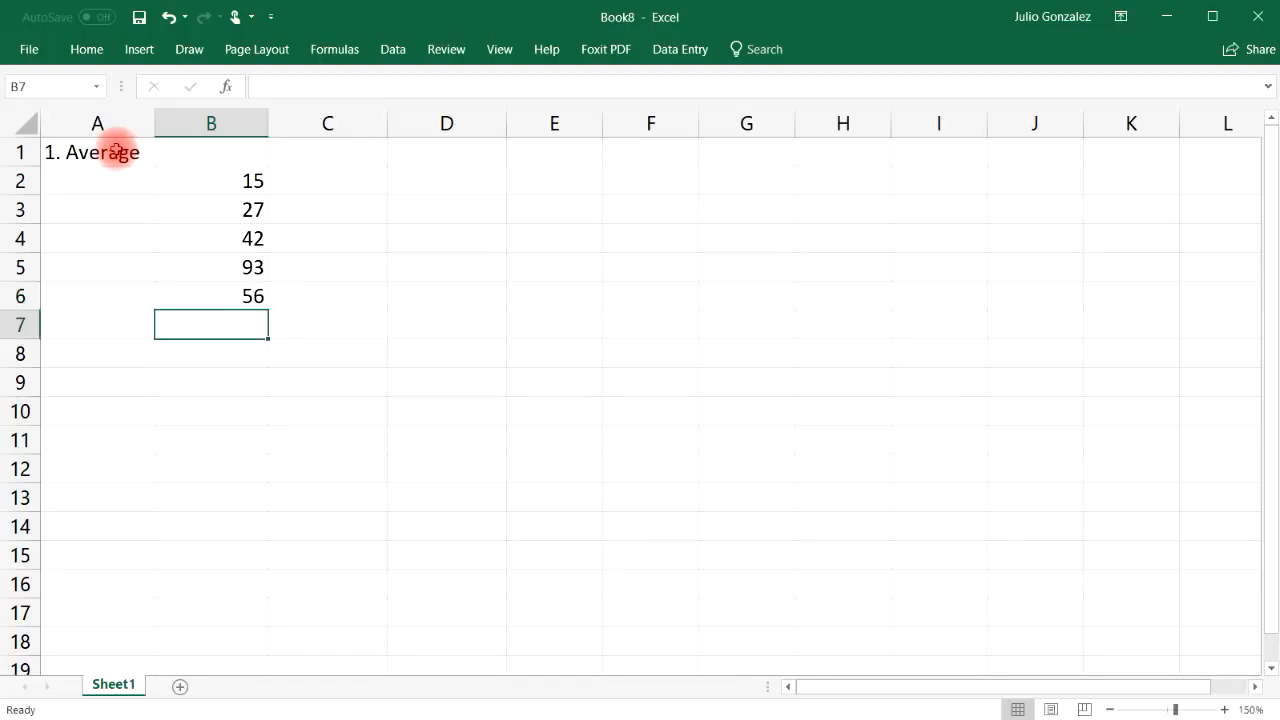
text(84)
key(Return)
text(75)
key(Return)
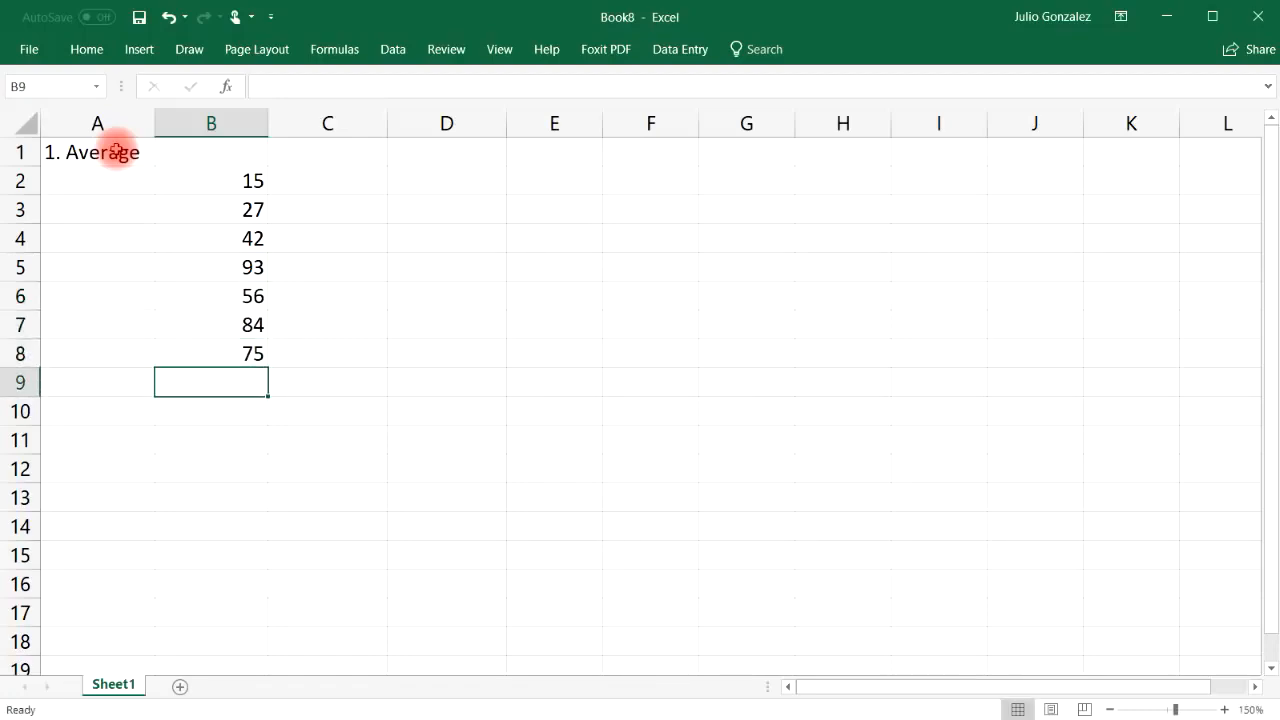
text(33)
key(Return)
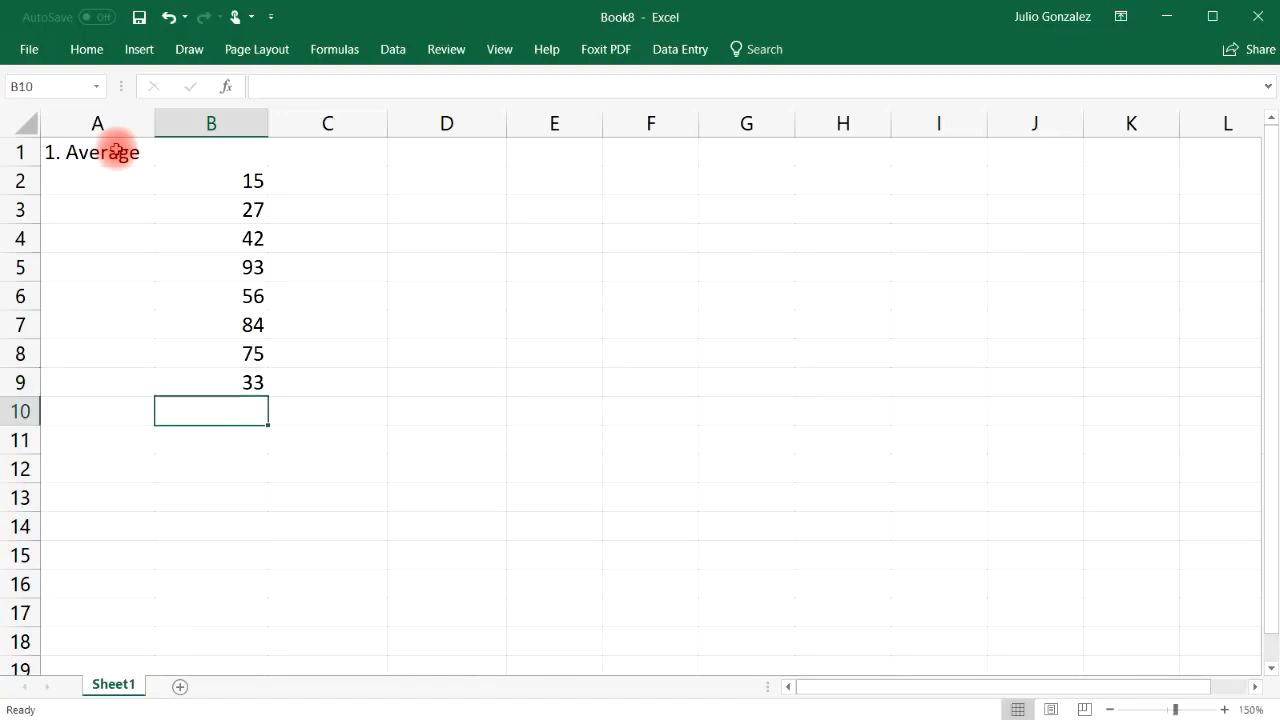
text(49)
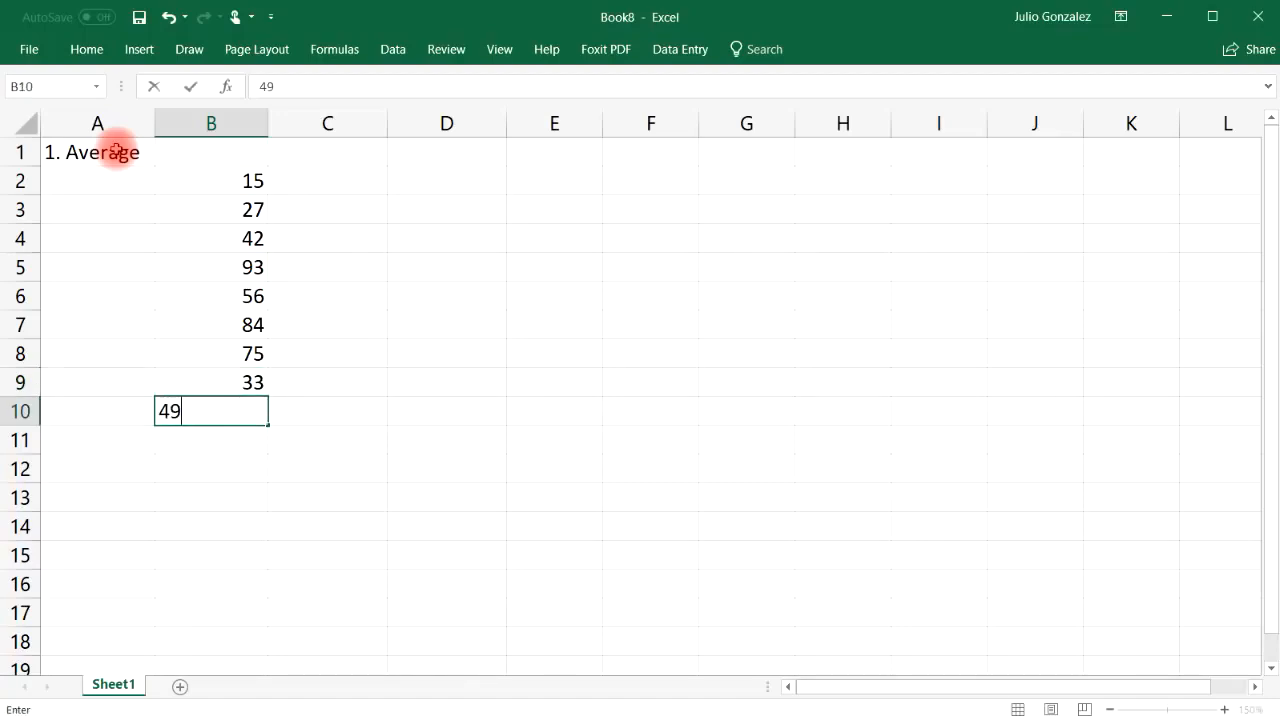
key(Return)
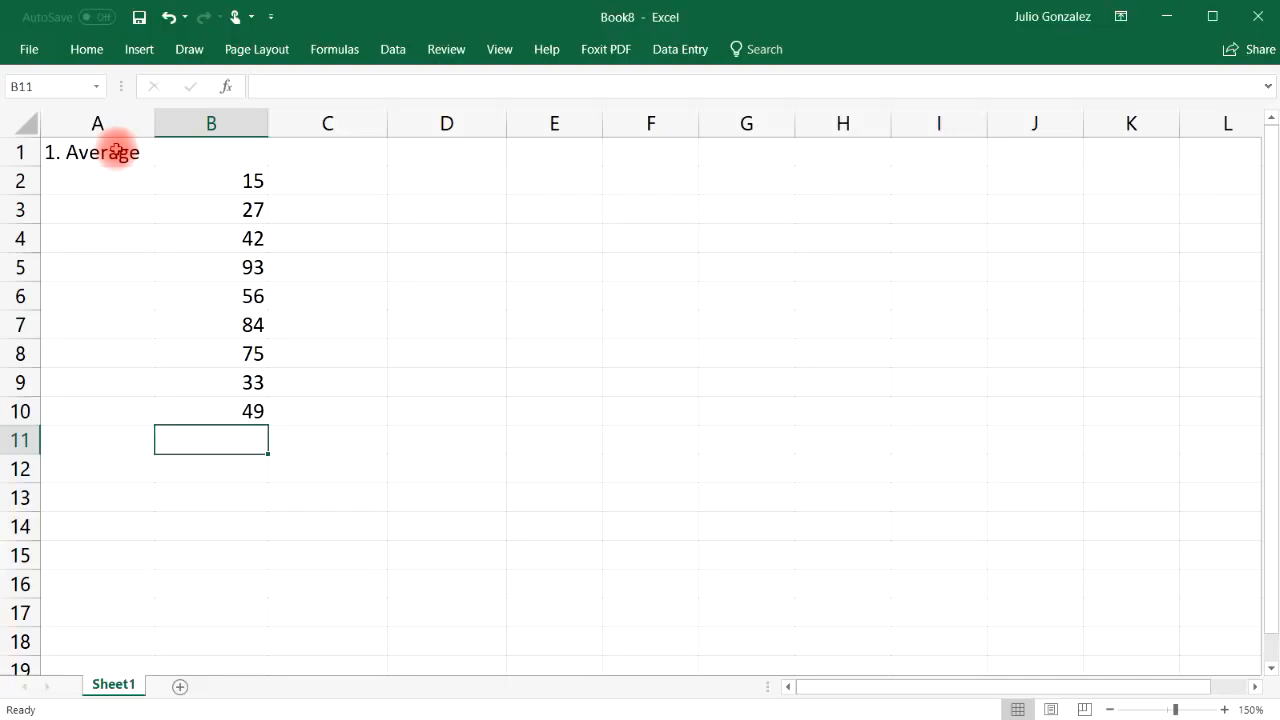
Enter =AVERAGE(B2:B9) in B11, returning 53.125
text(=average)
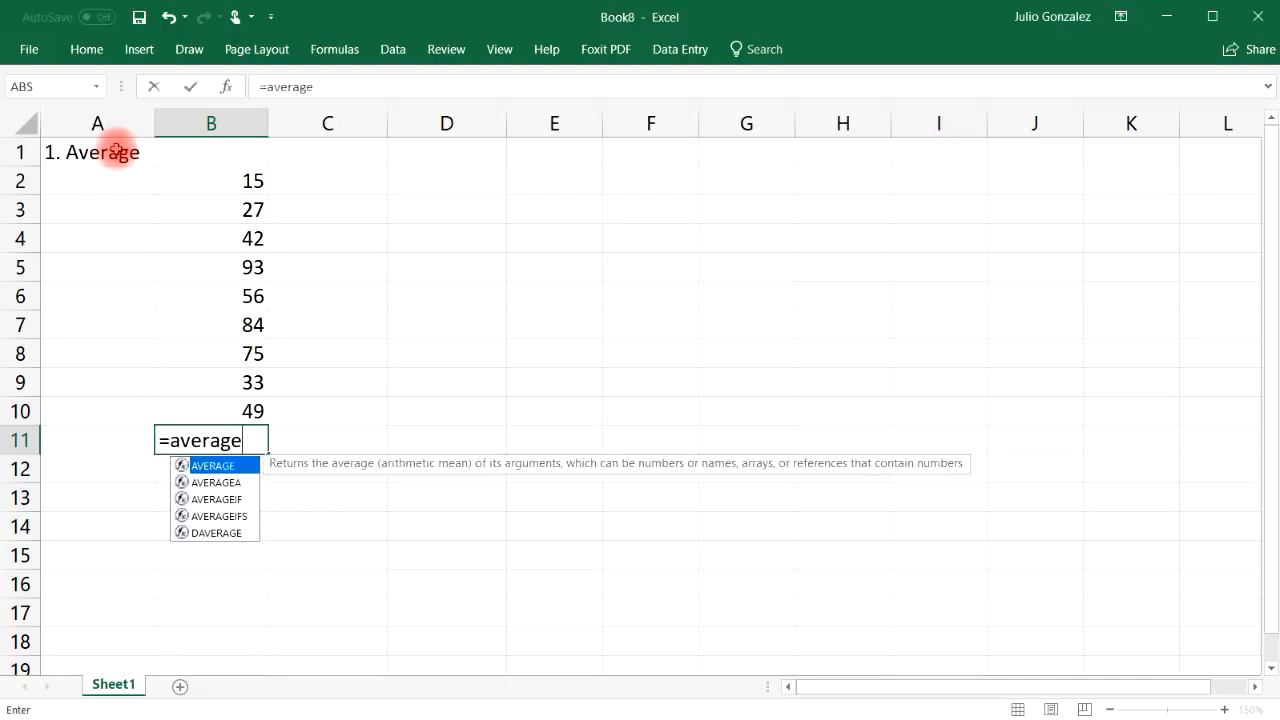
text(()
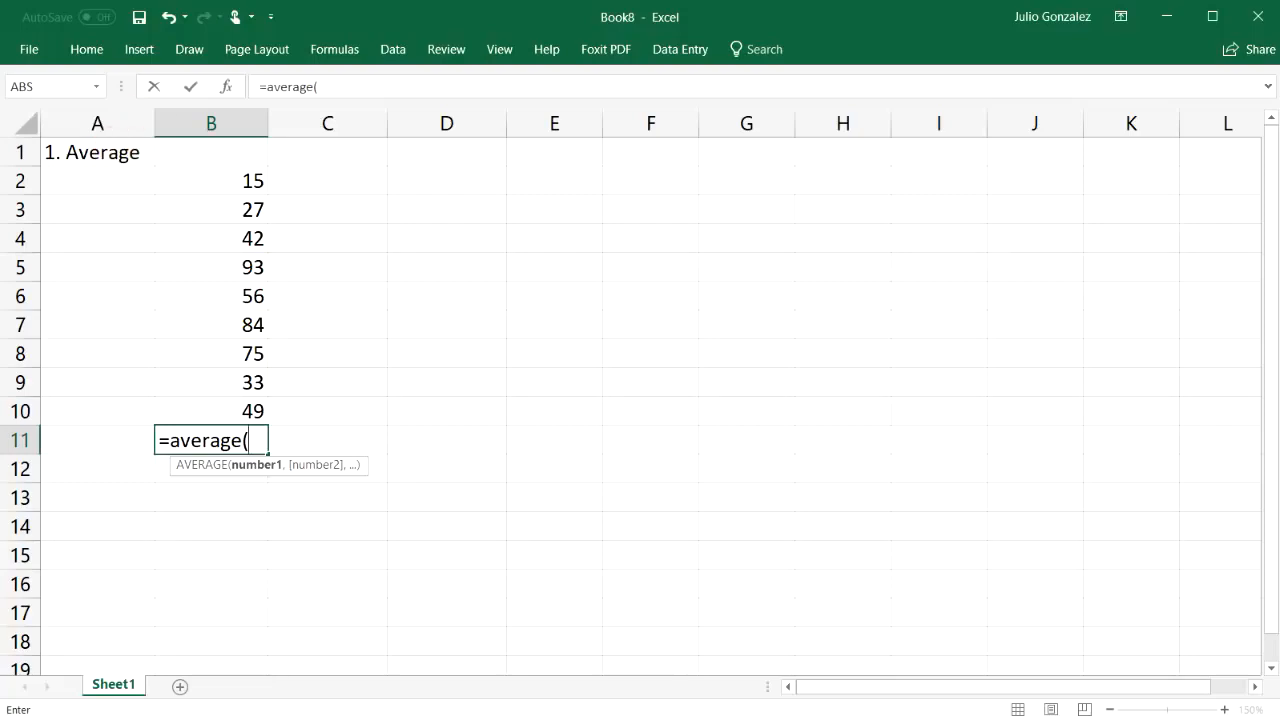
drag(240, 180, 224, 388)
text())
key(Return)
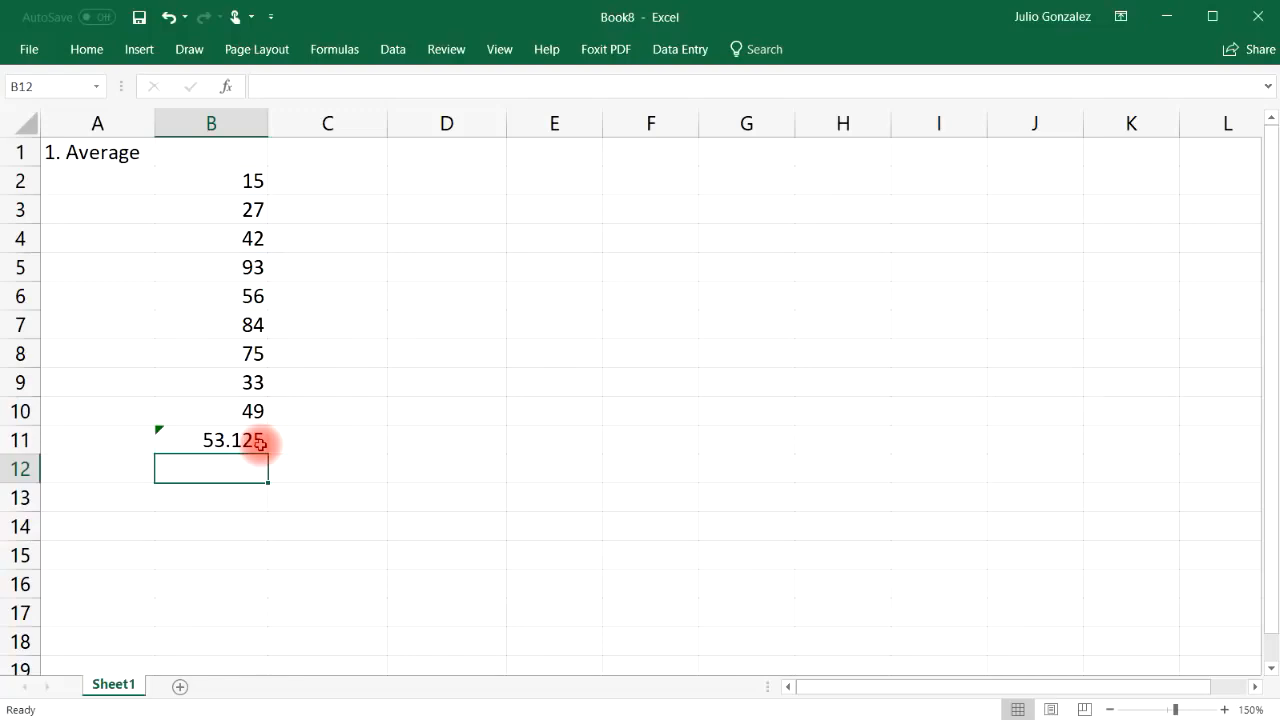
Enter =AVERAGE(100,200) in B13 to get 150
click(233, 499)
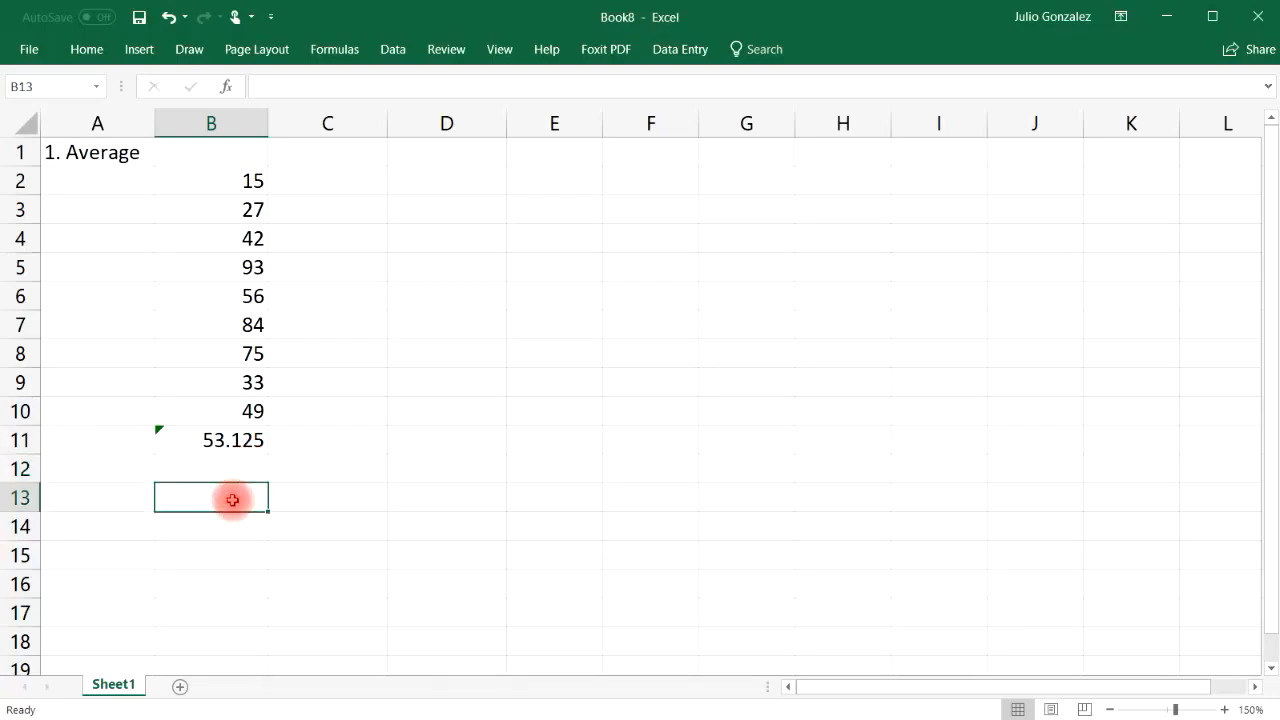
text(=)
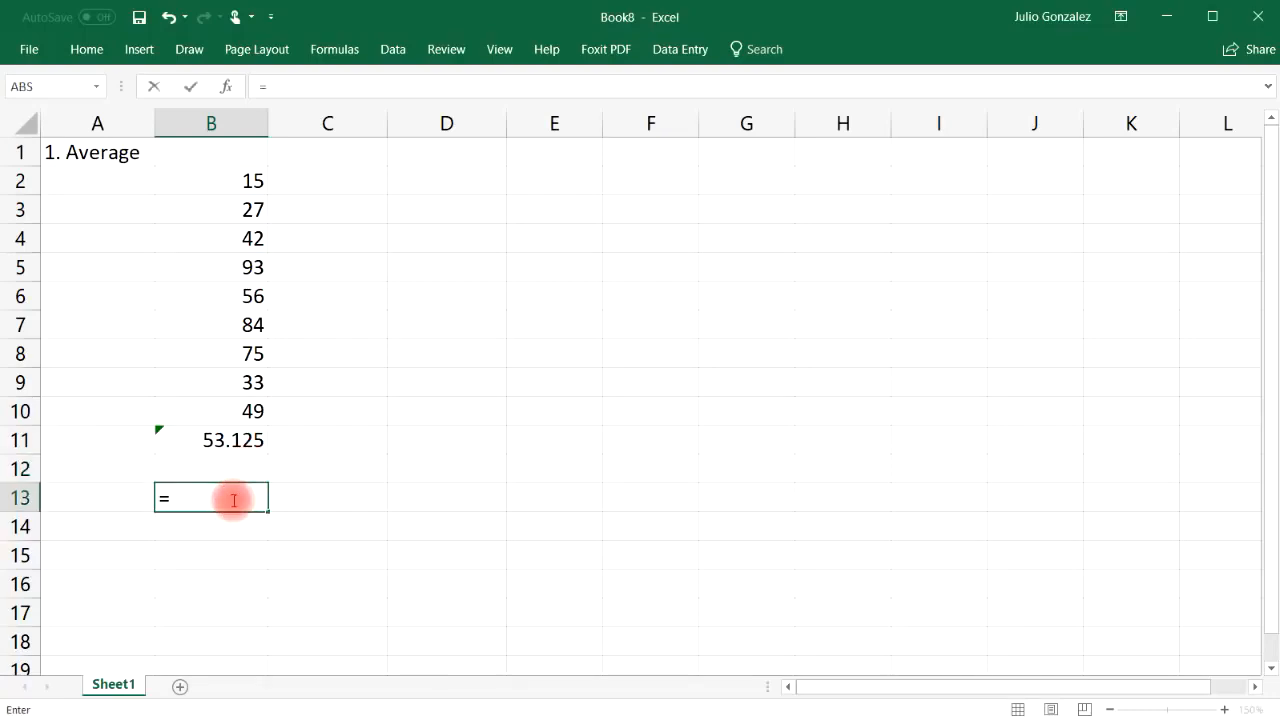
text(average)
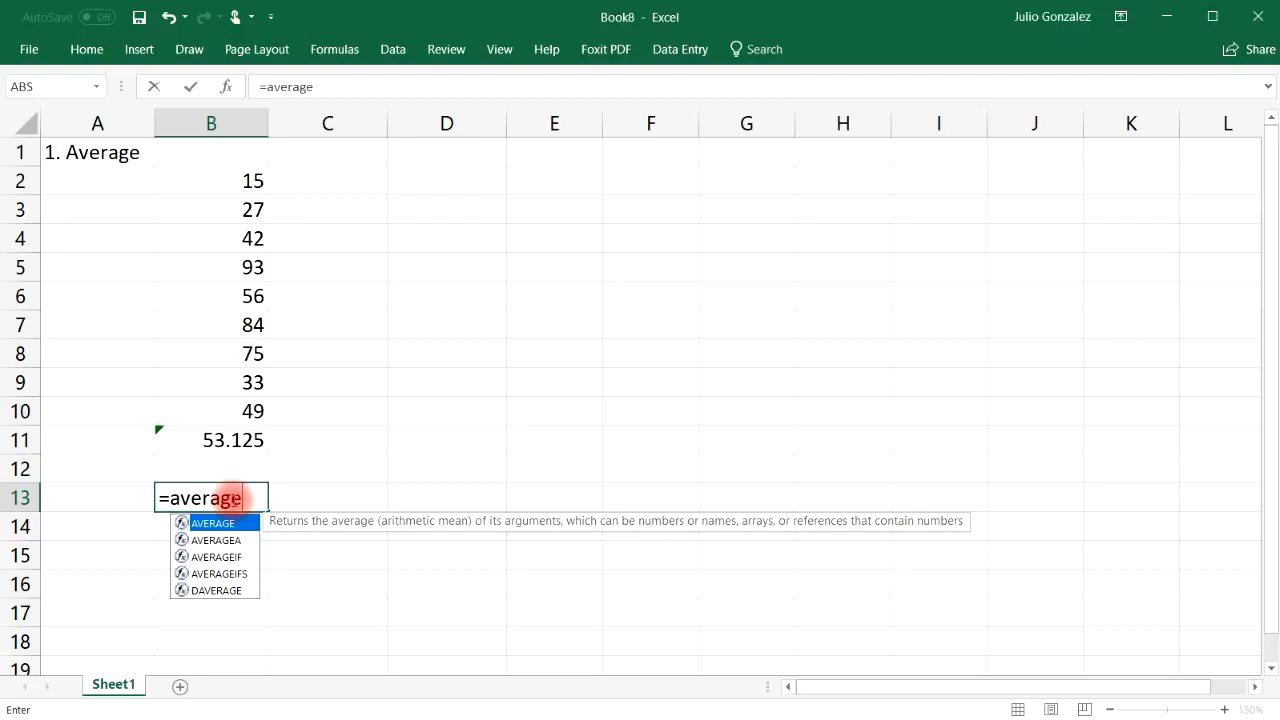
text(()
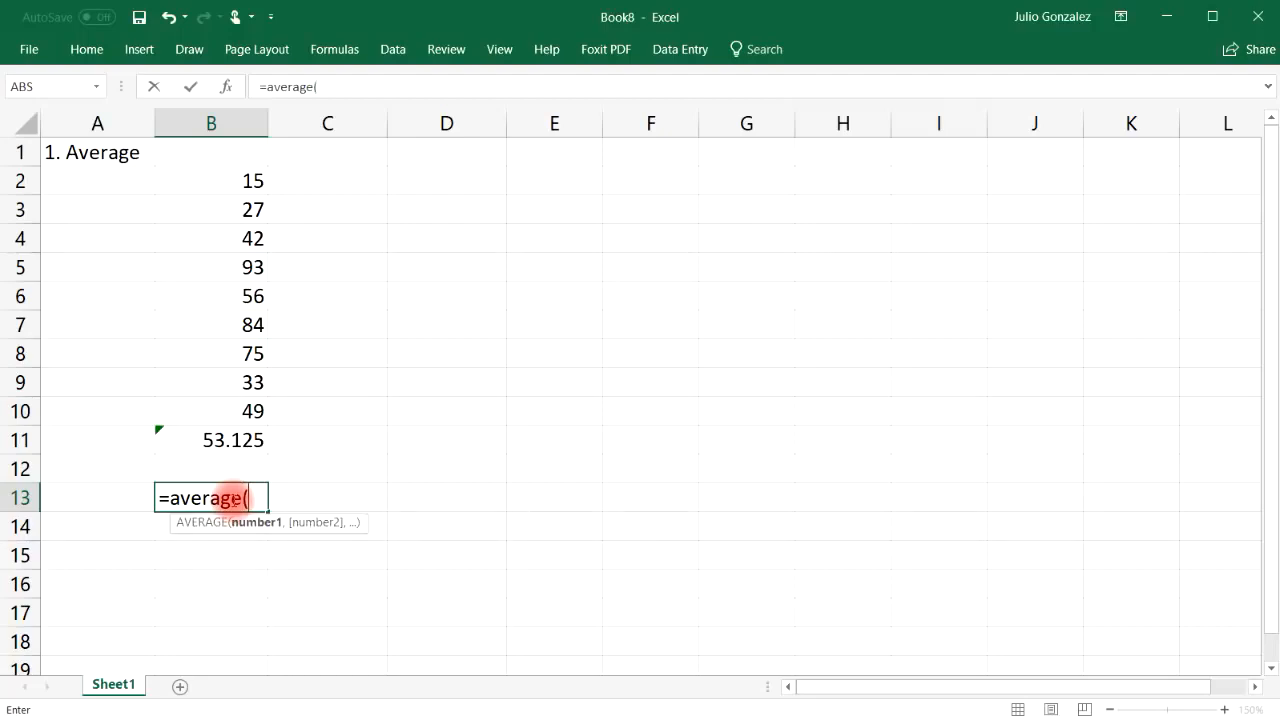
text(100,)
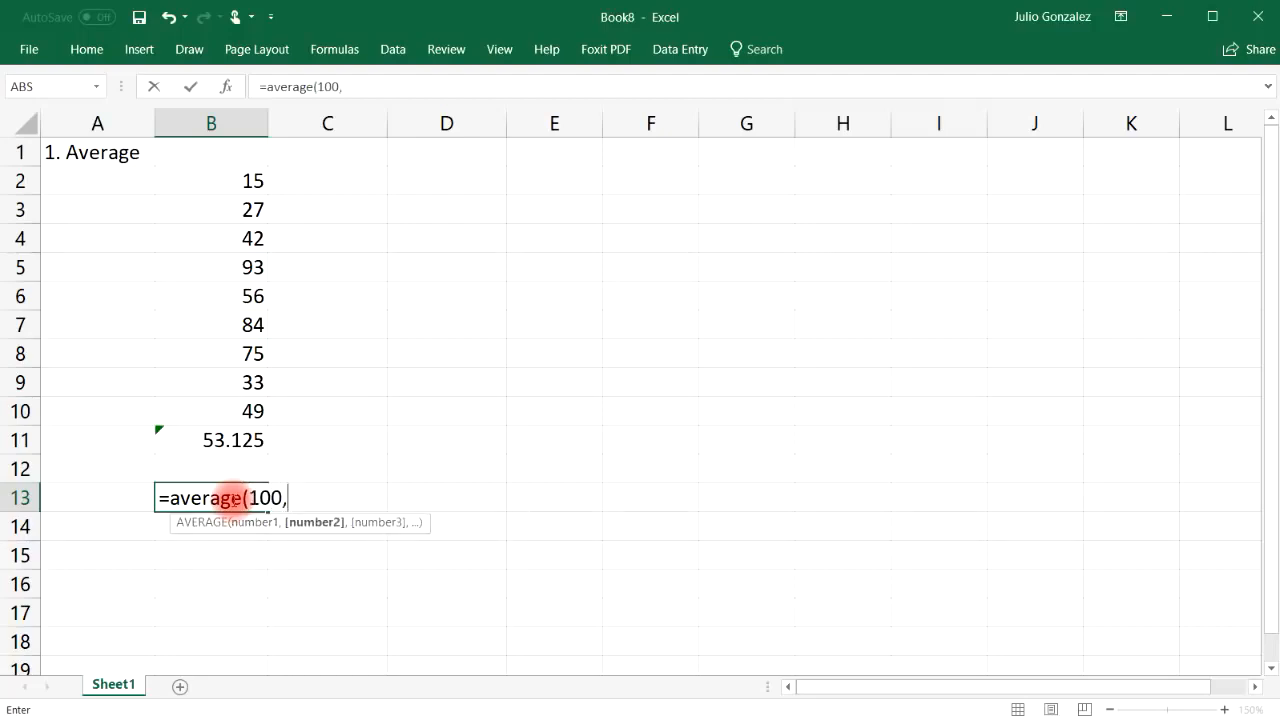
text(200))
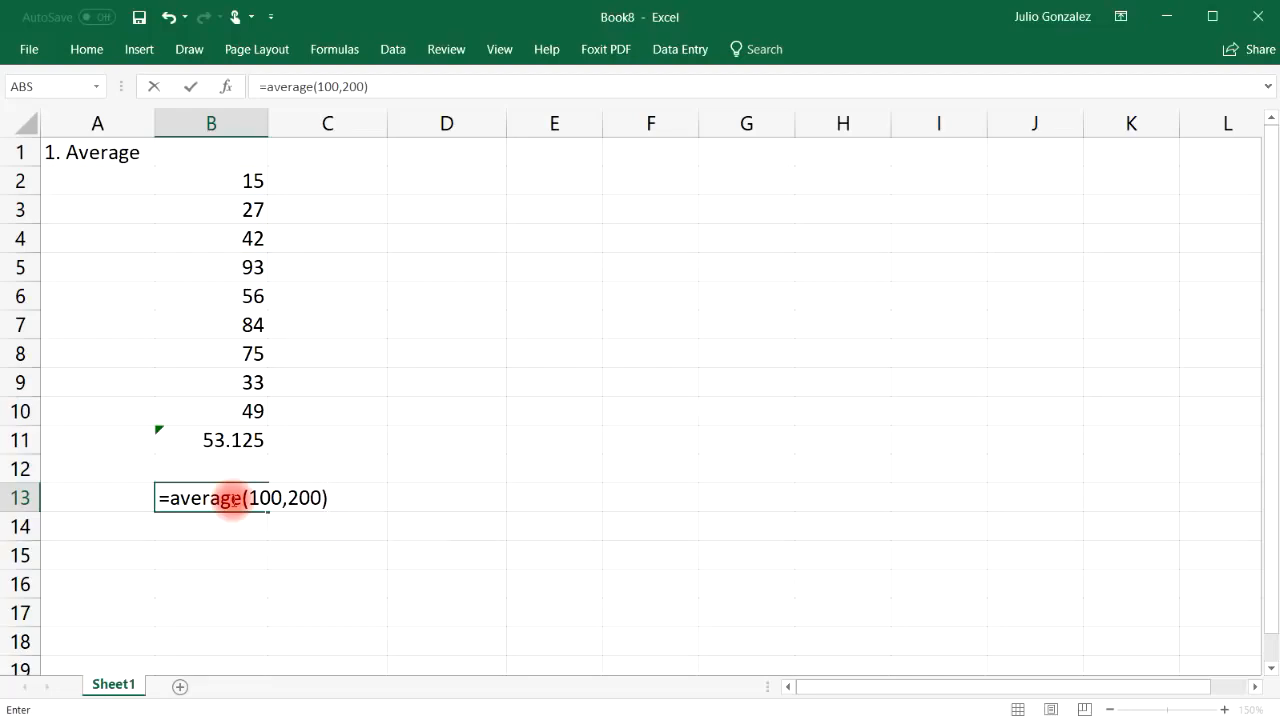
key(Return)
Enter =AVERAGE(100,200,300) in B14 to get 200 and review its formula
text(=average)
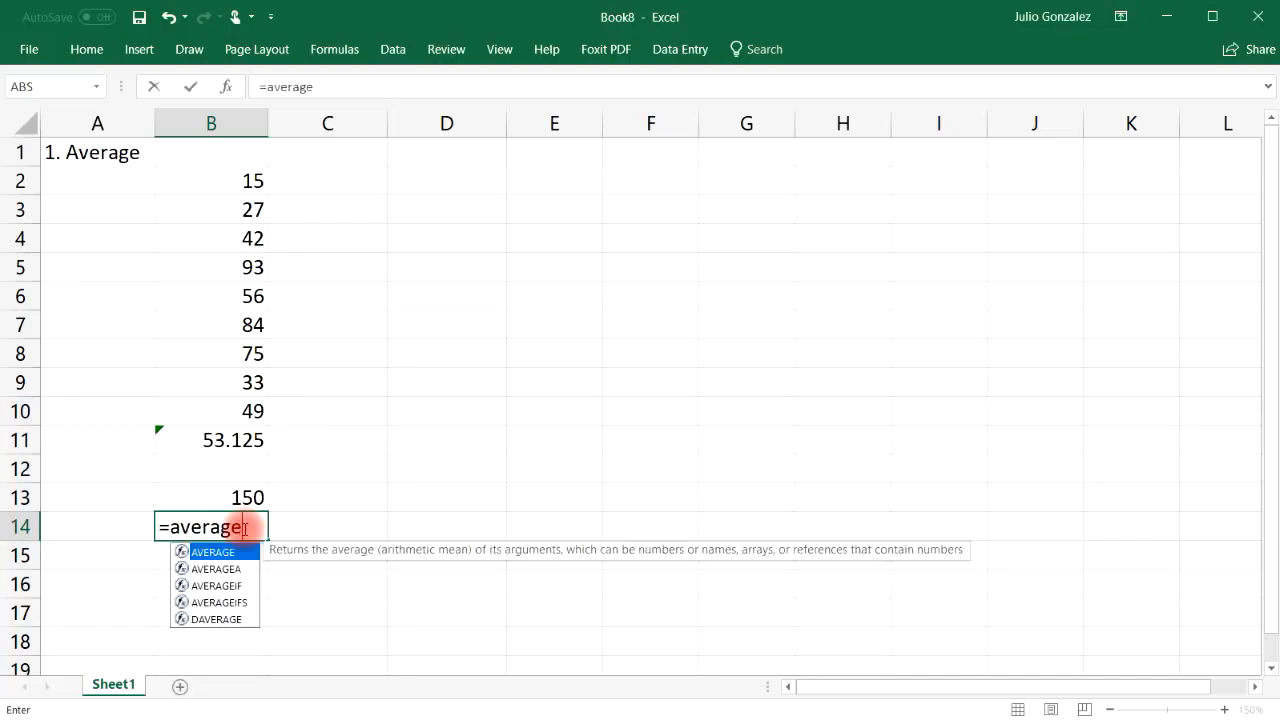
text((100,200,300))
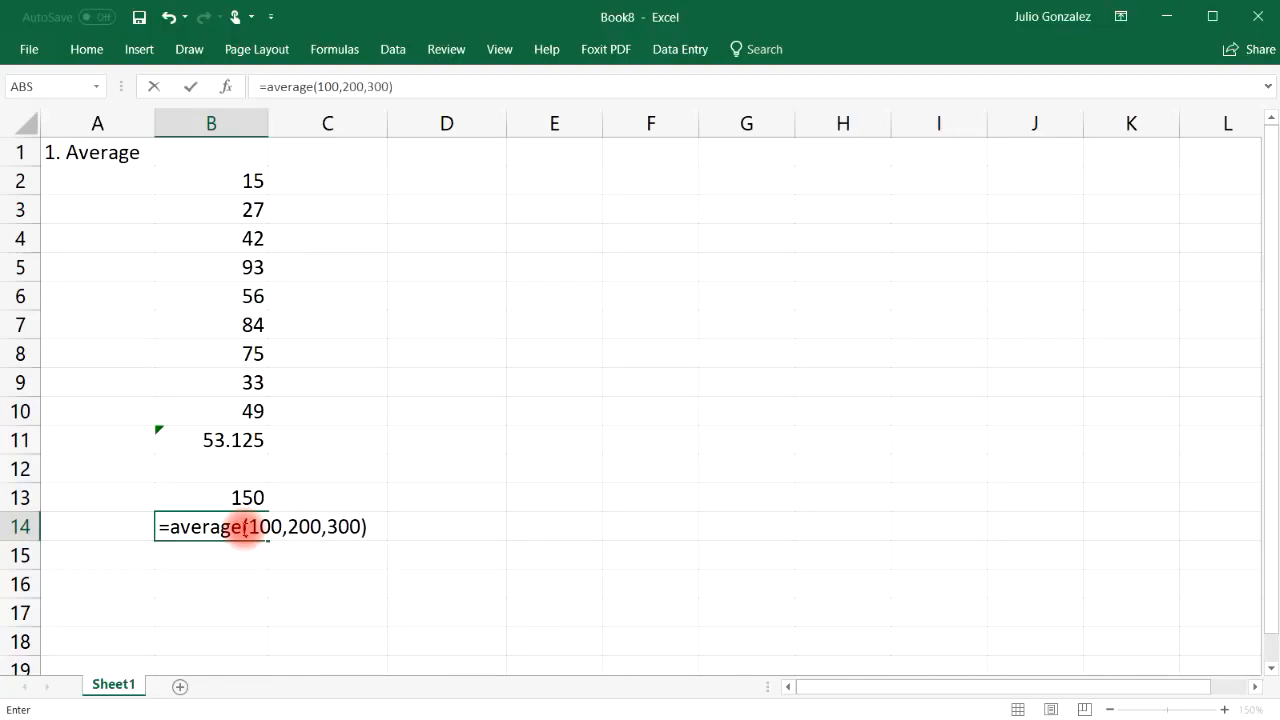
key(Return)
click(244, 527)
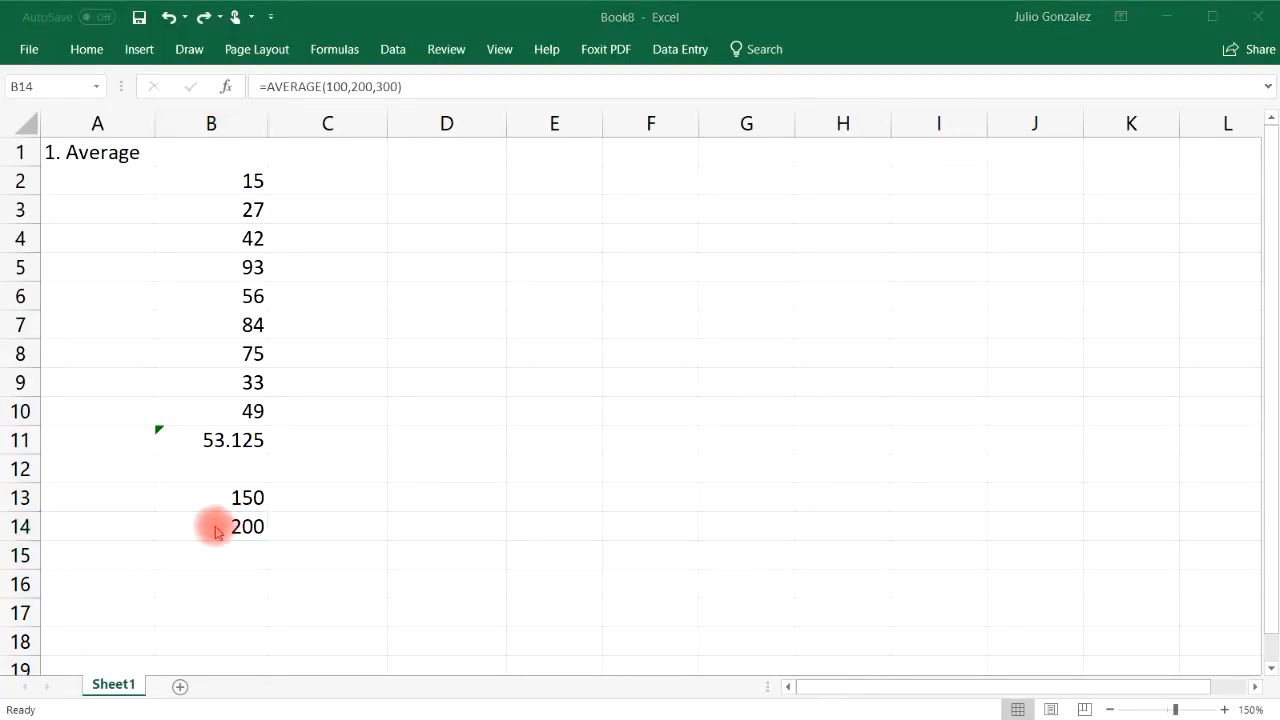
click(217, 523)
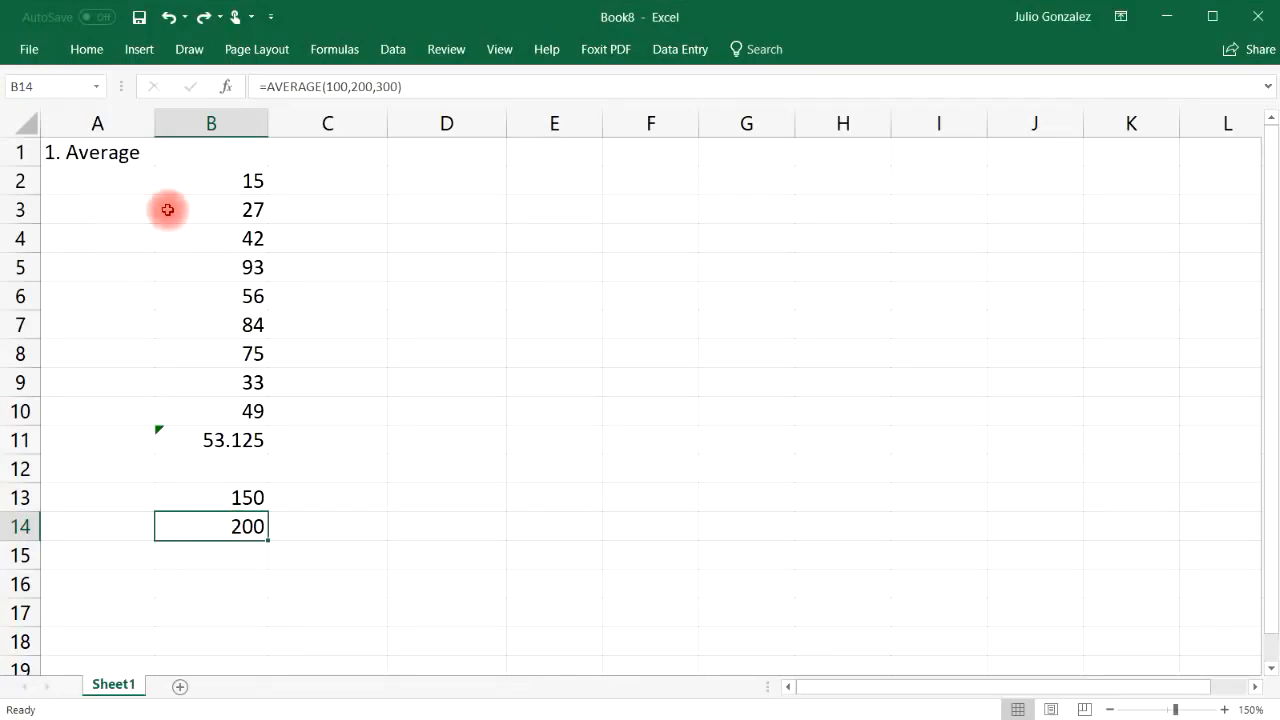
click(103, 153)
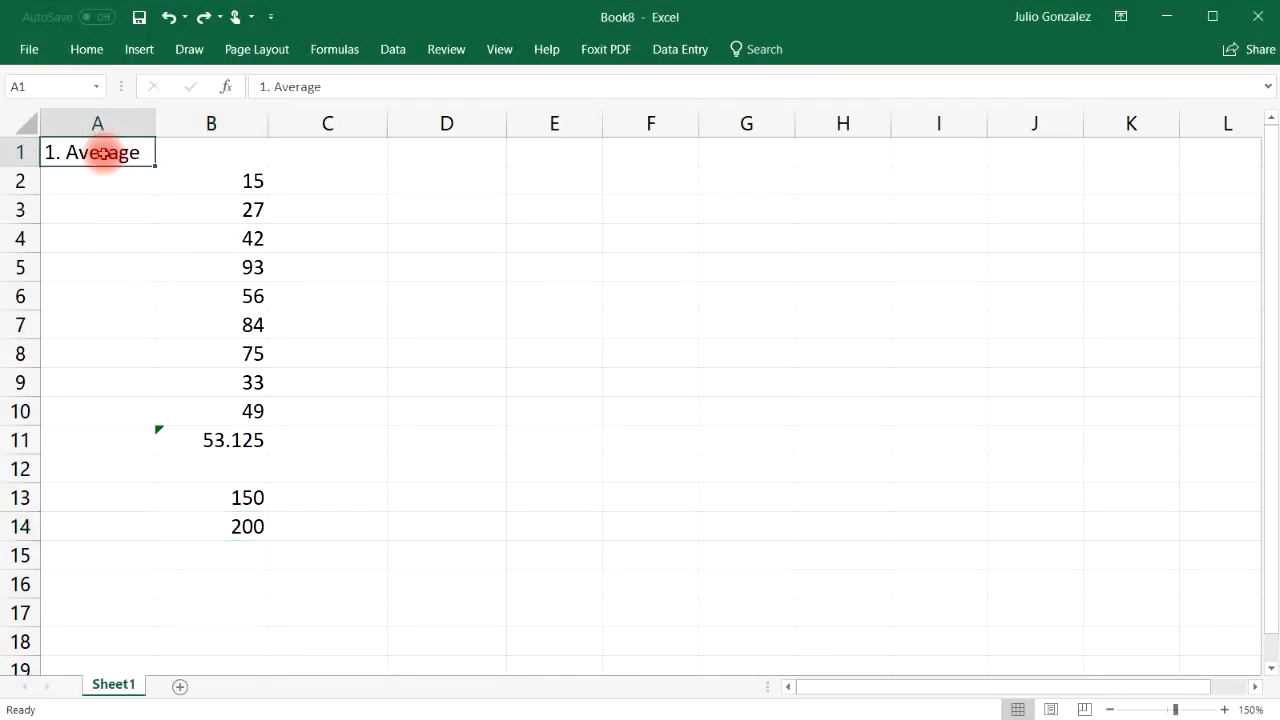
Retitle A1 as '2. Sum' and clear the old average results in B11:B14
text(2. Sum)
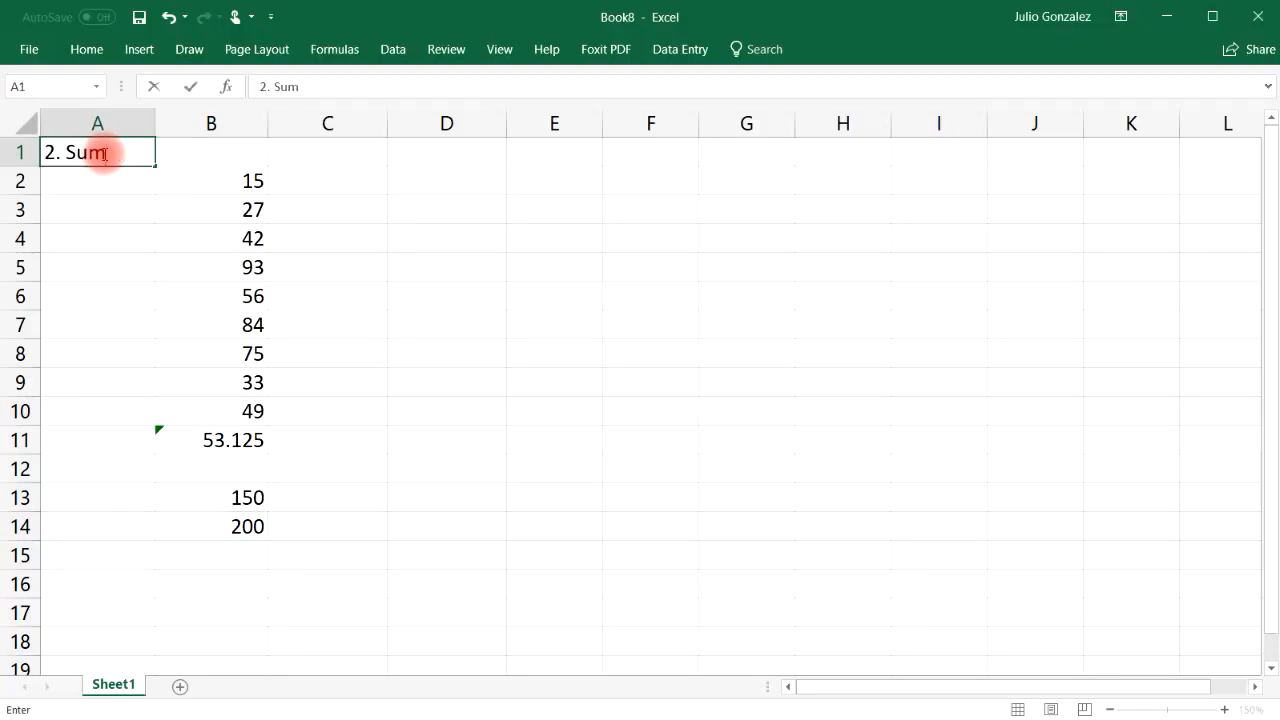
key(Return)
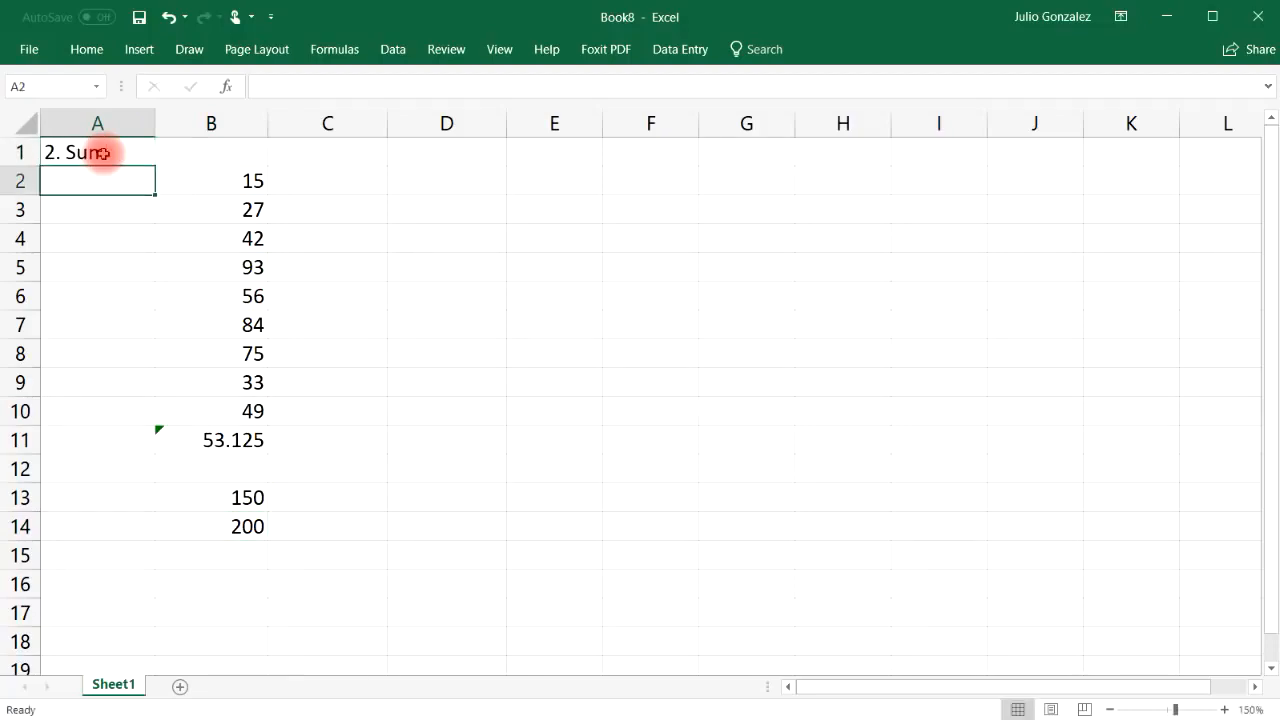
drag(197, 440, 232, 523)
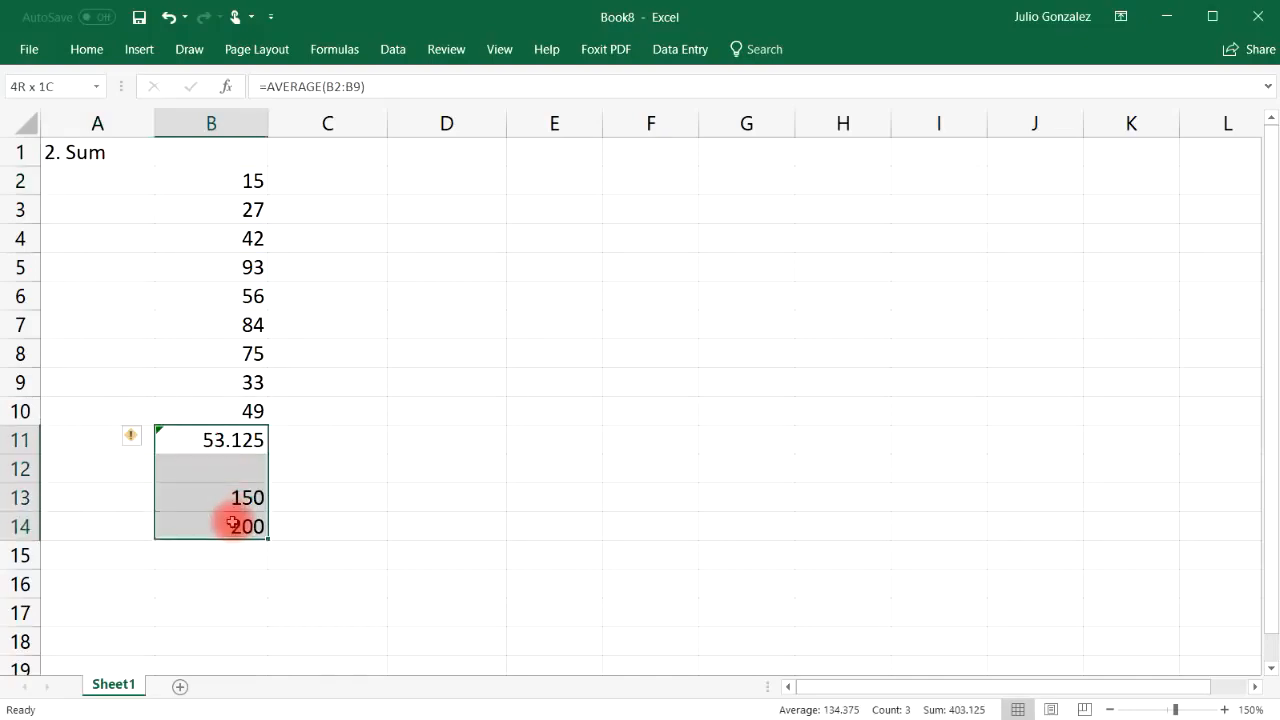
key(Delete)
Enter =SUM(B2:B9) in B11 to total 425
click(235, 440)
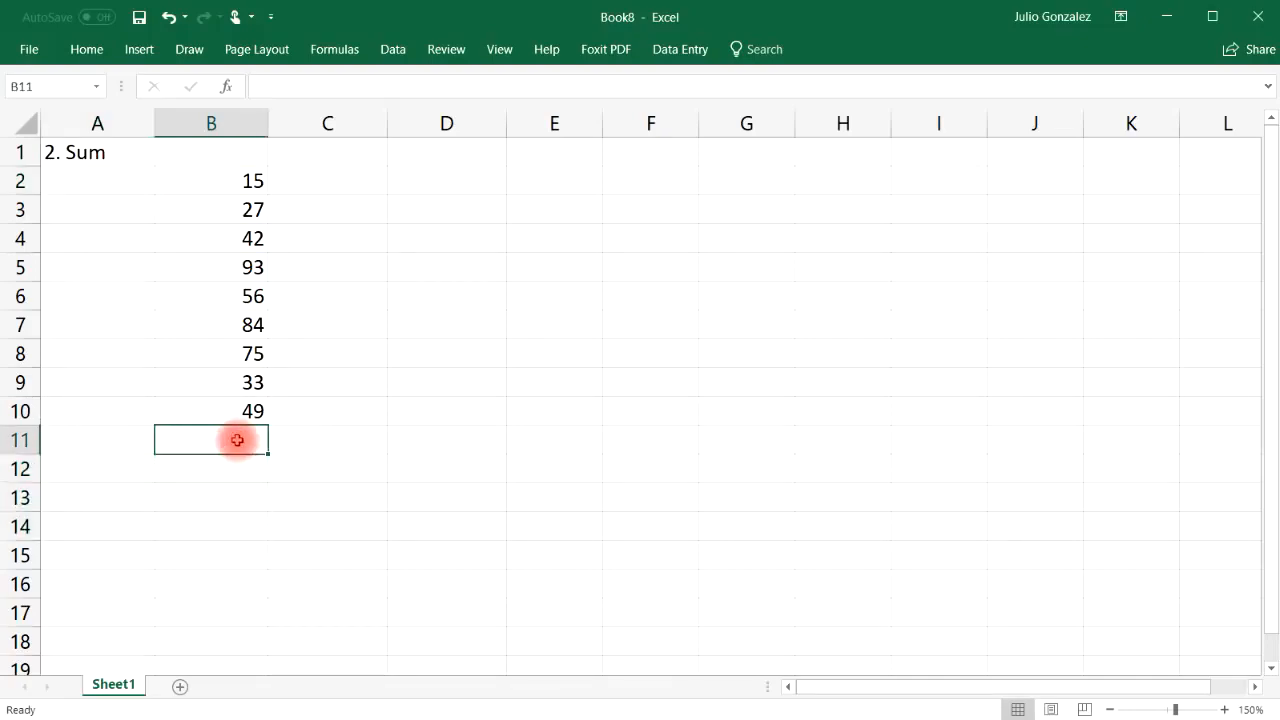
text(=sum)
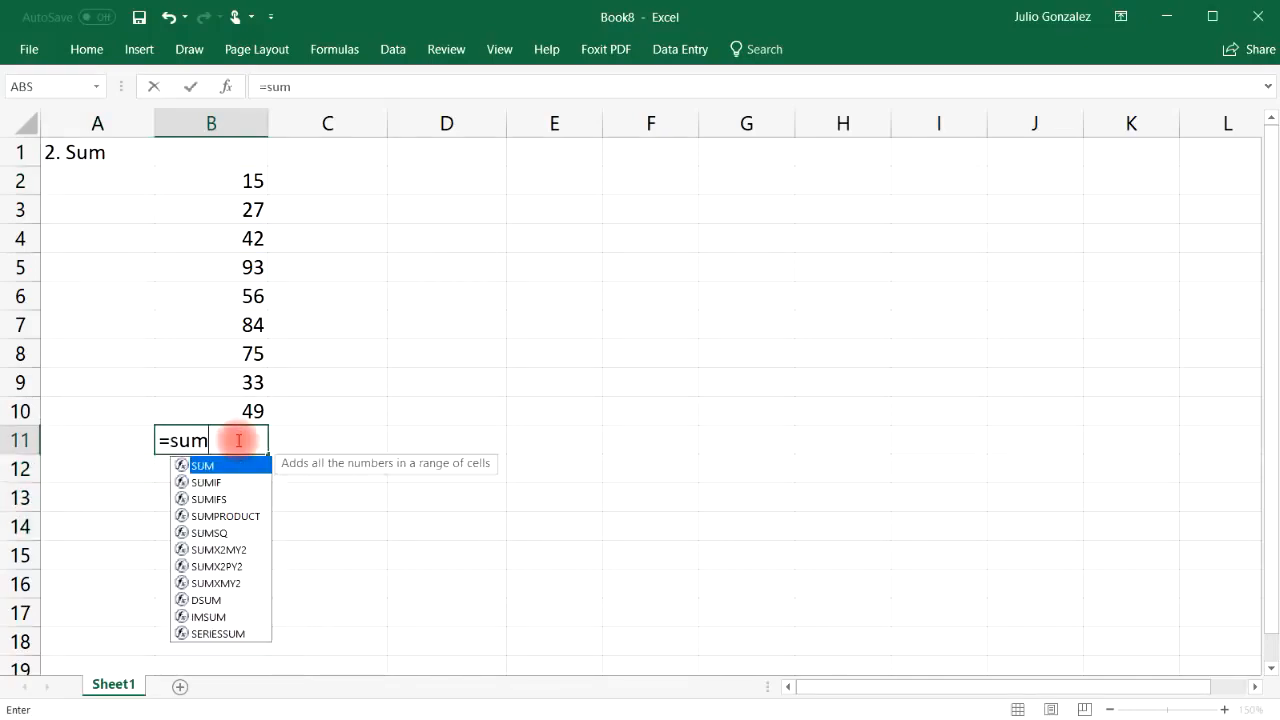
text(()
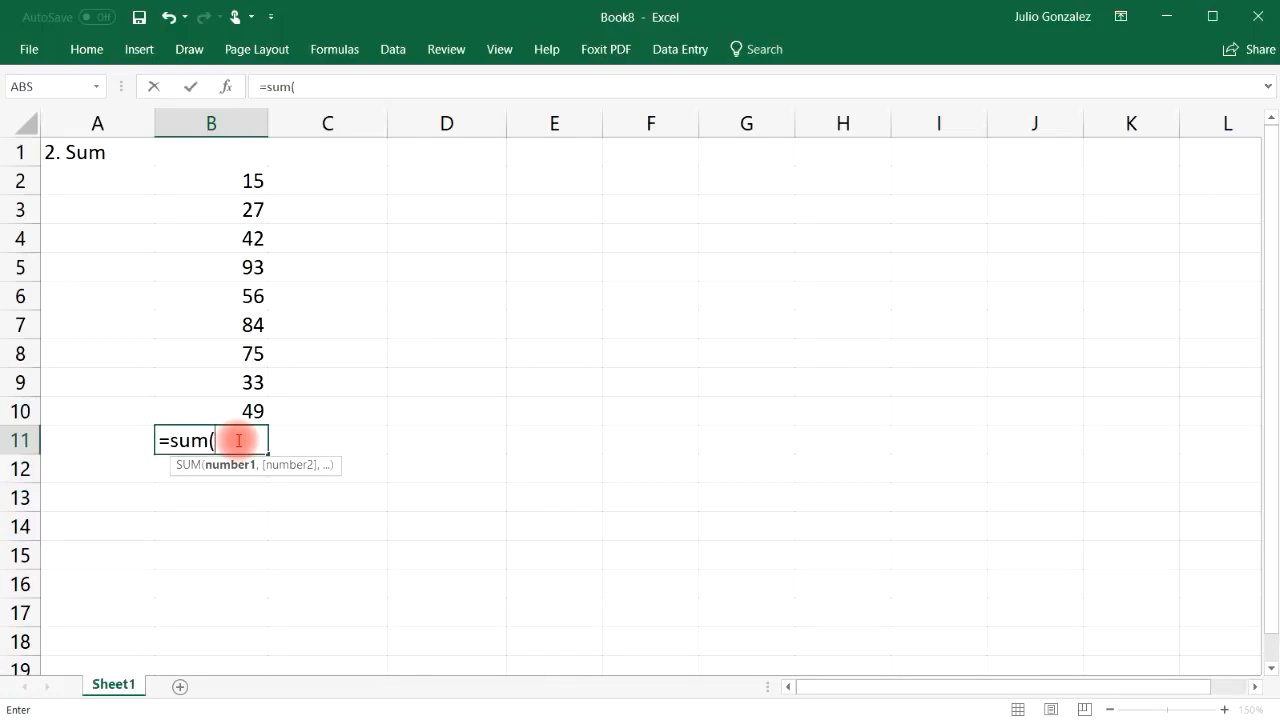
drag(245, 178, 238, 384)
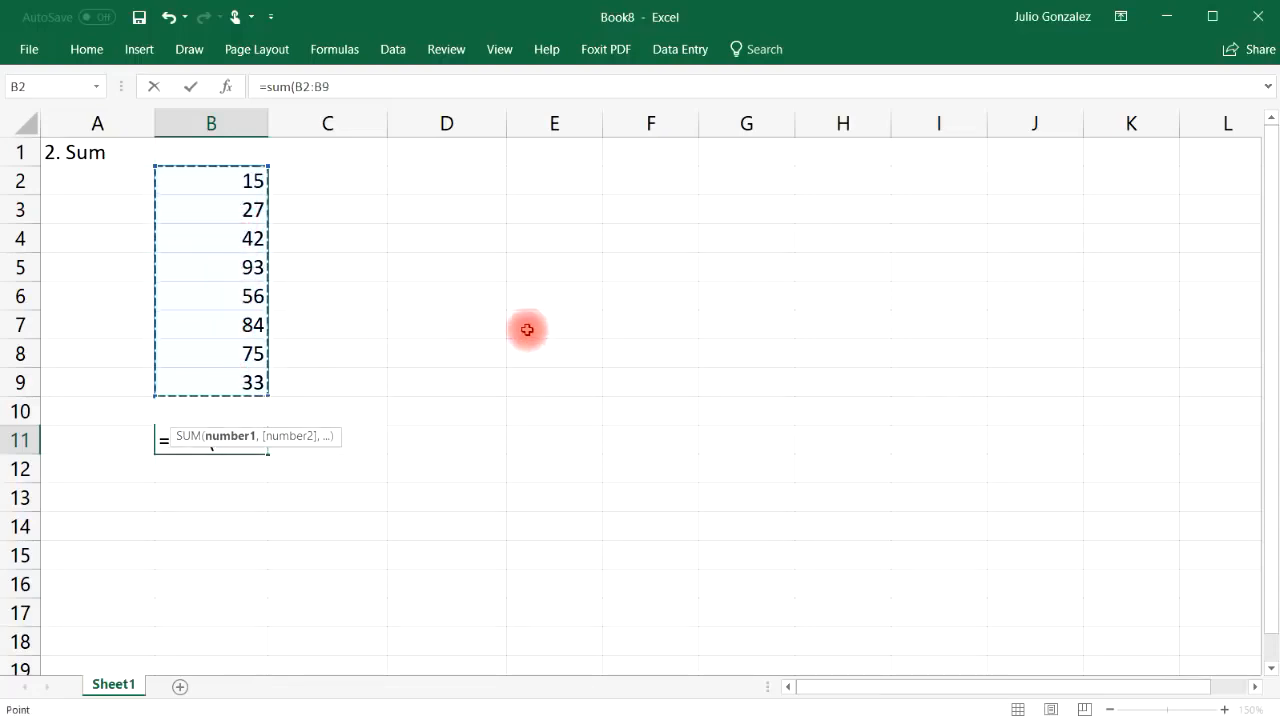
text())
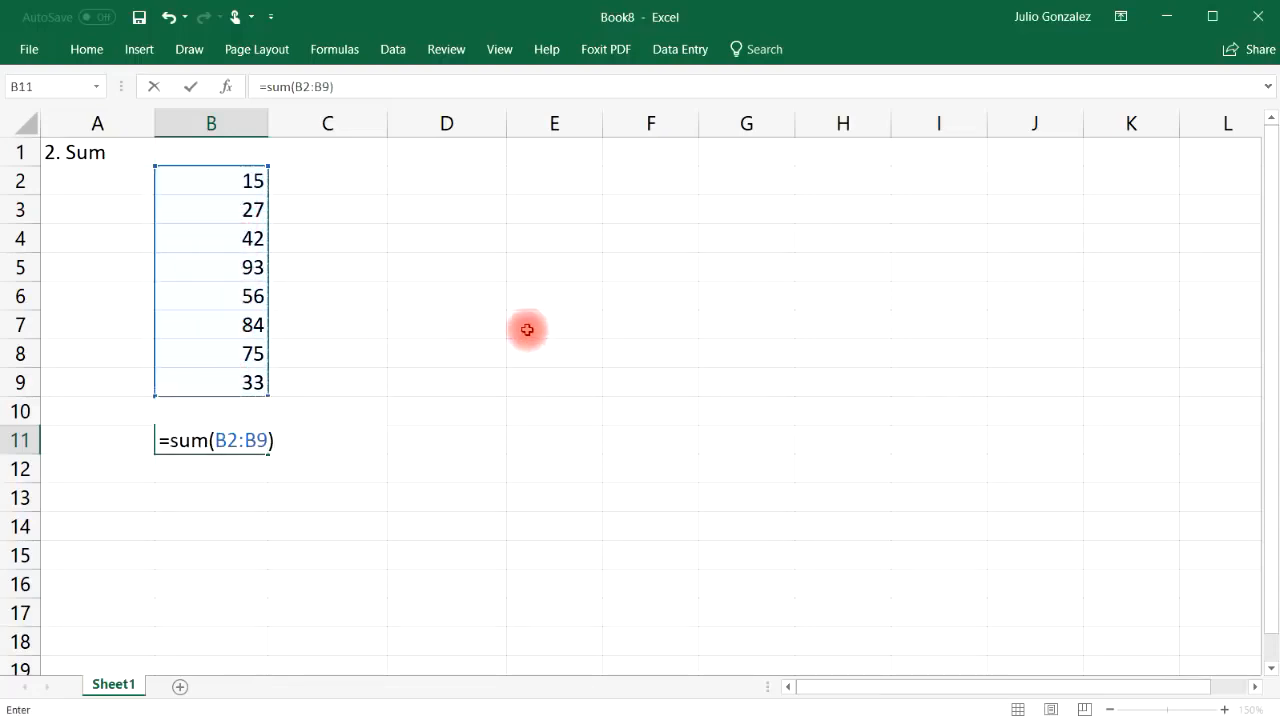
key(Return)
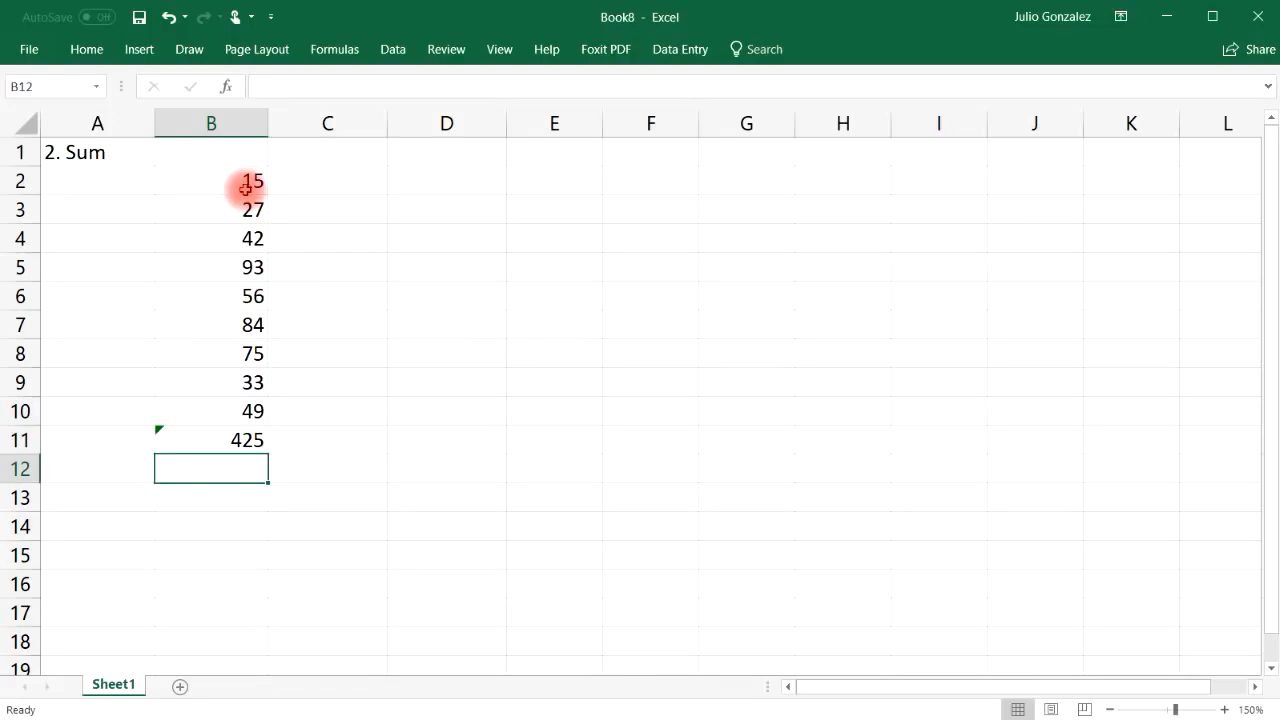
Enter =SUM(50,125) in B13 and =50+125 in B14 to compare them
click(211, 492)
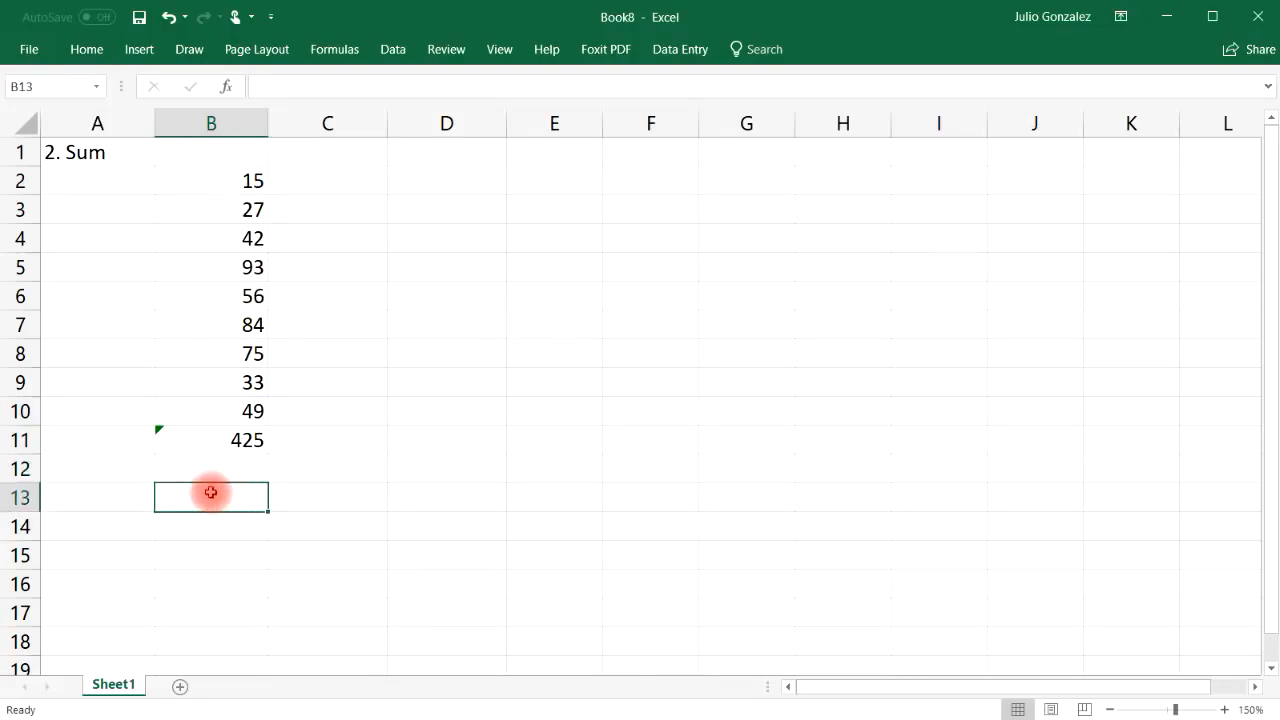
text(=sum)
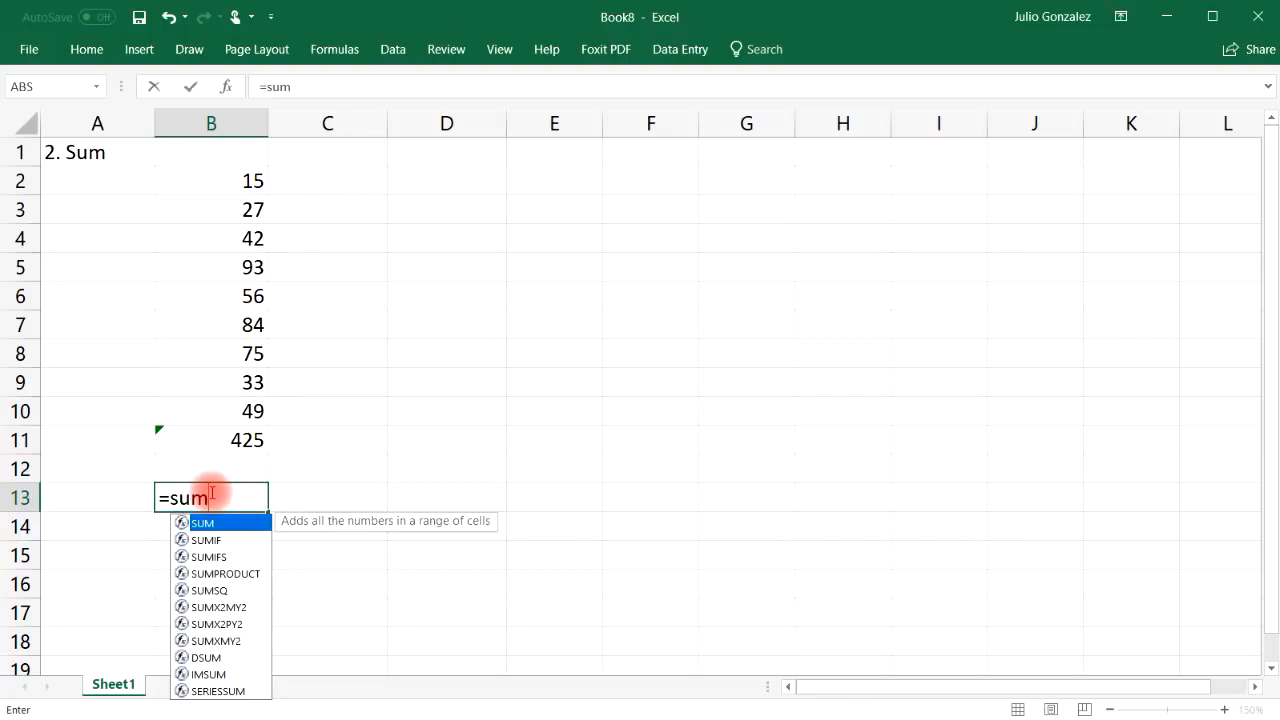
text(()
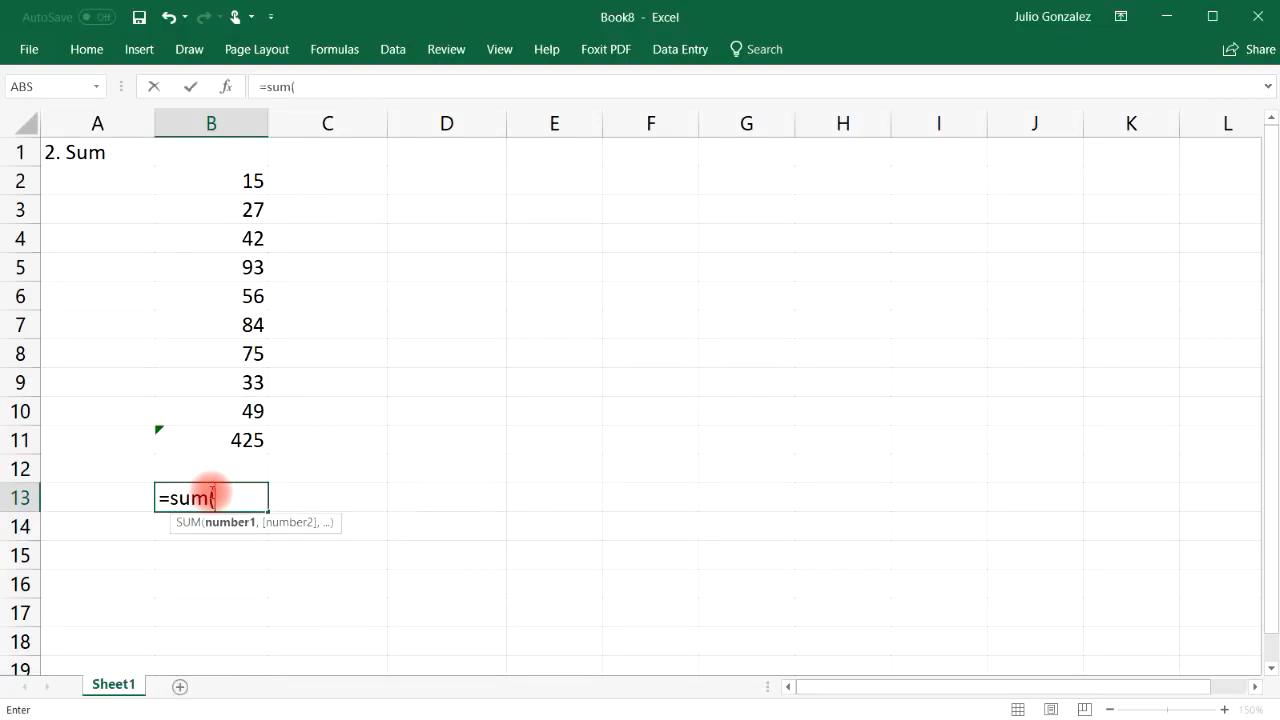
text(50,)
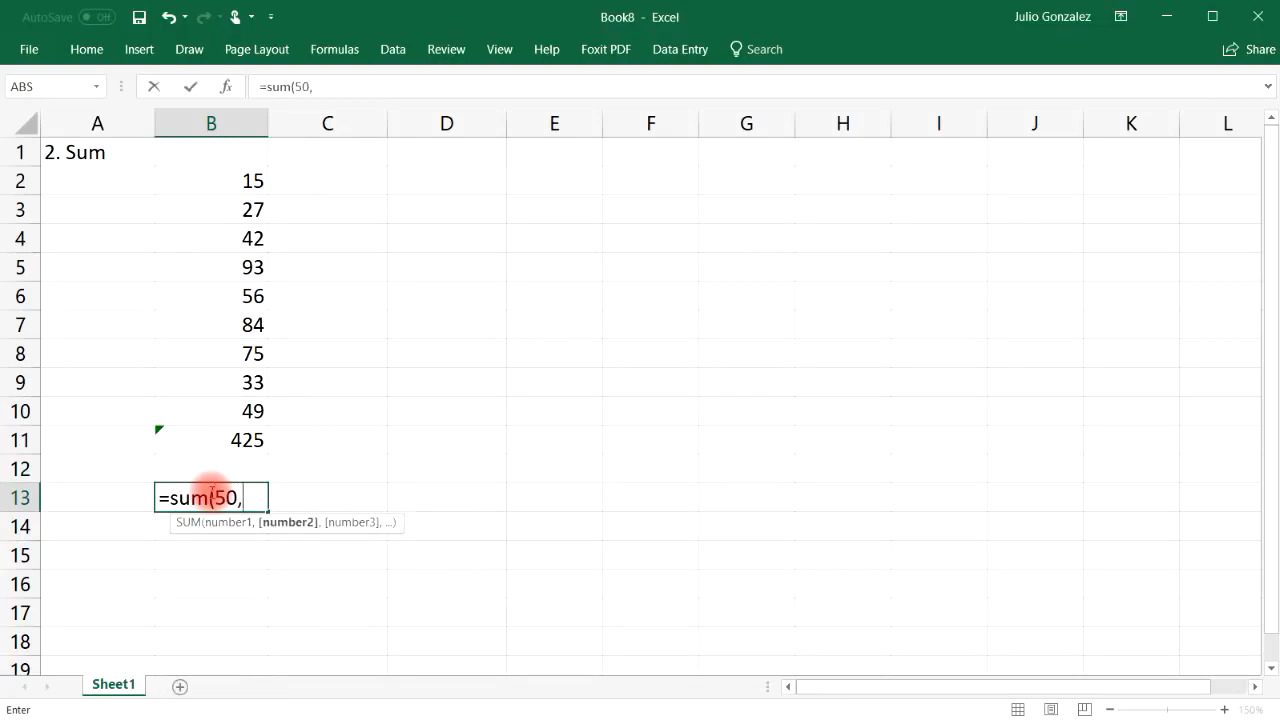
text(125))
key(Return)
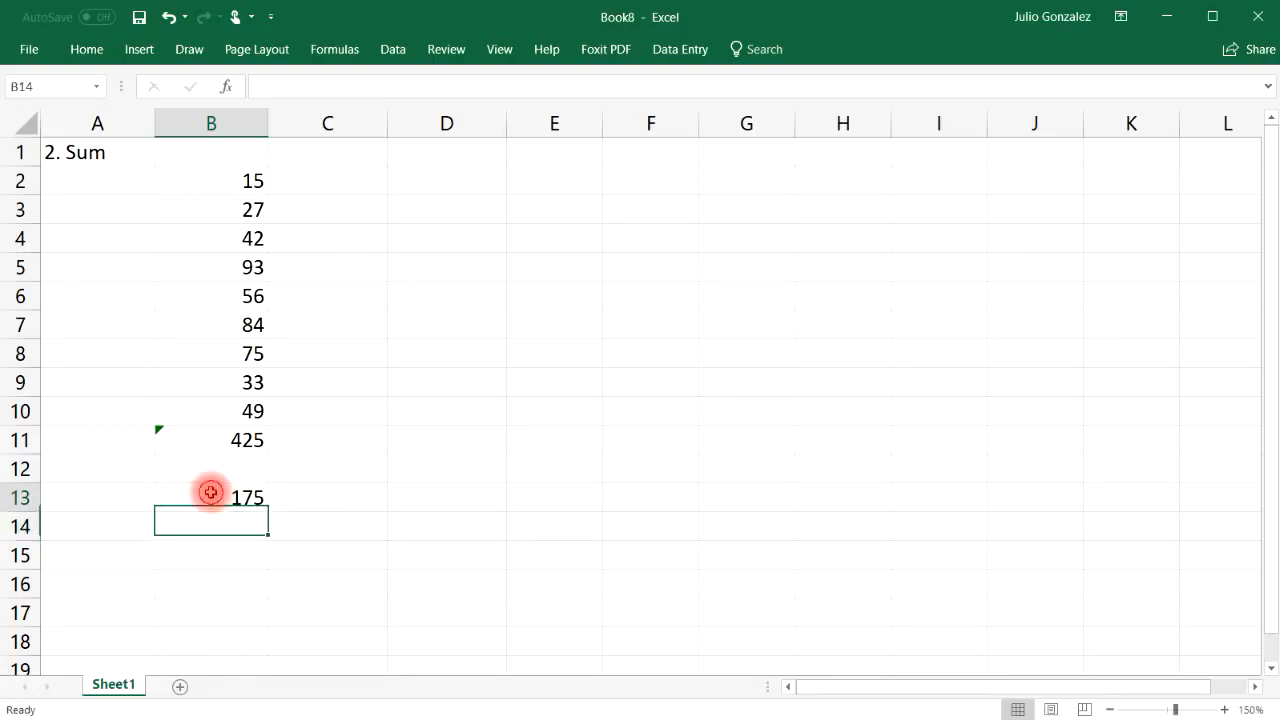
click(210, 492)
click(212, 531)
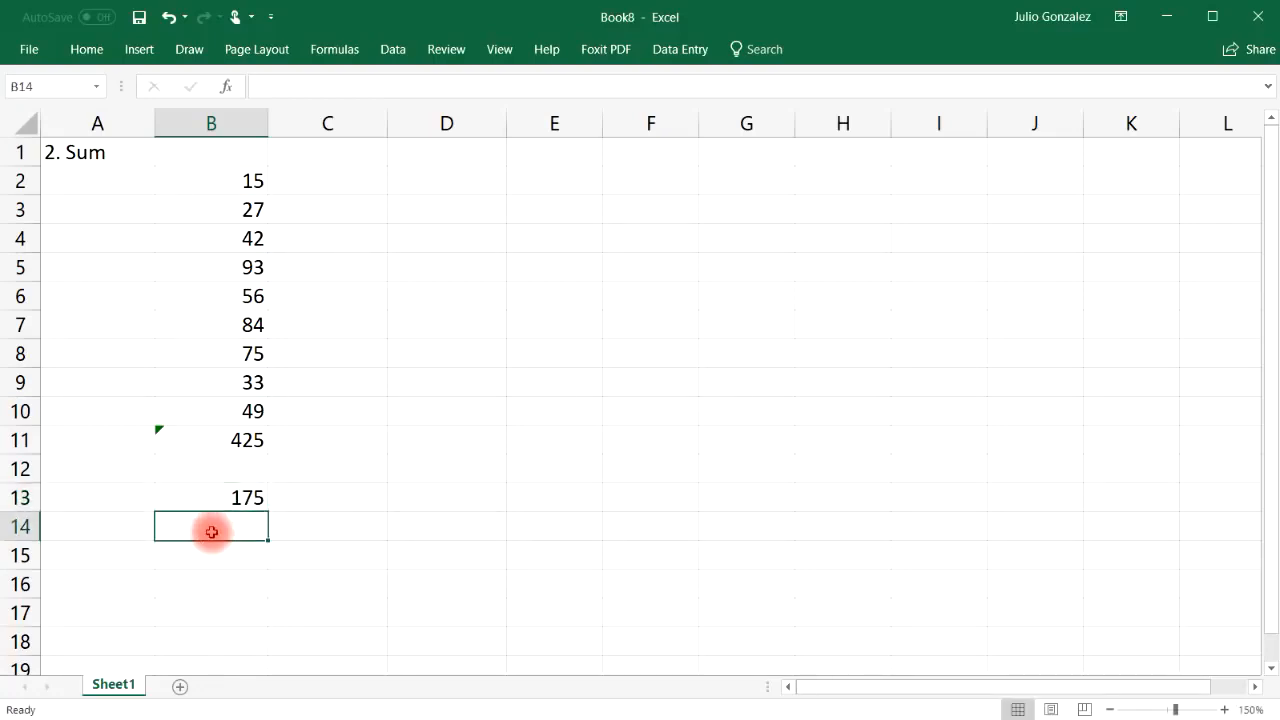
text(=50+125)
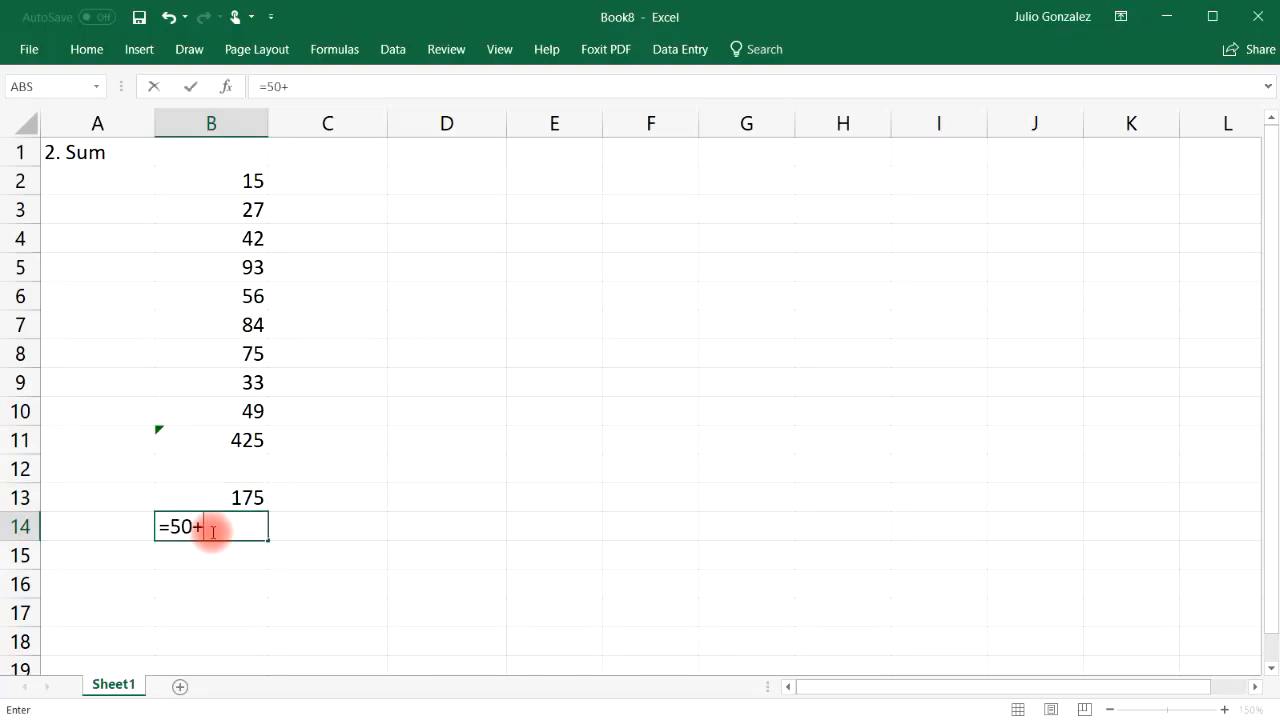
key(Return)
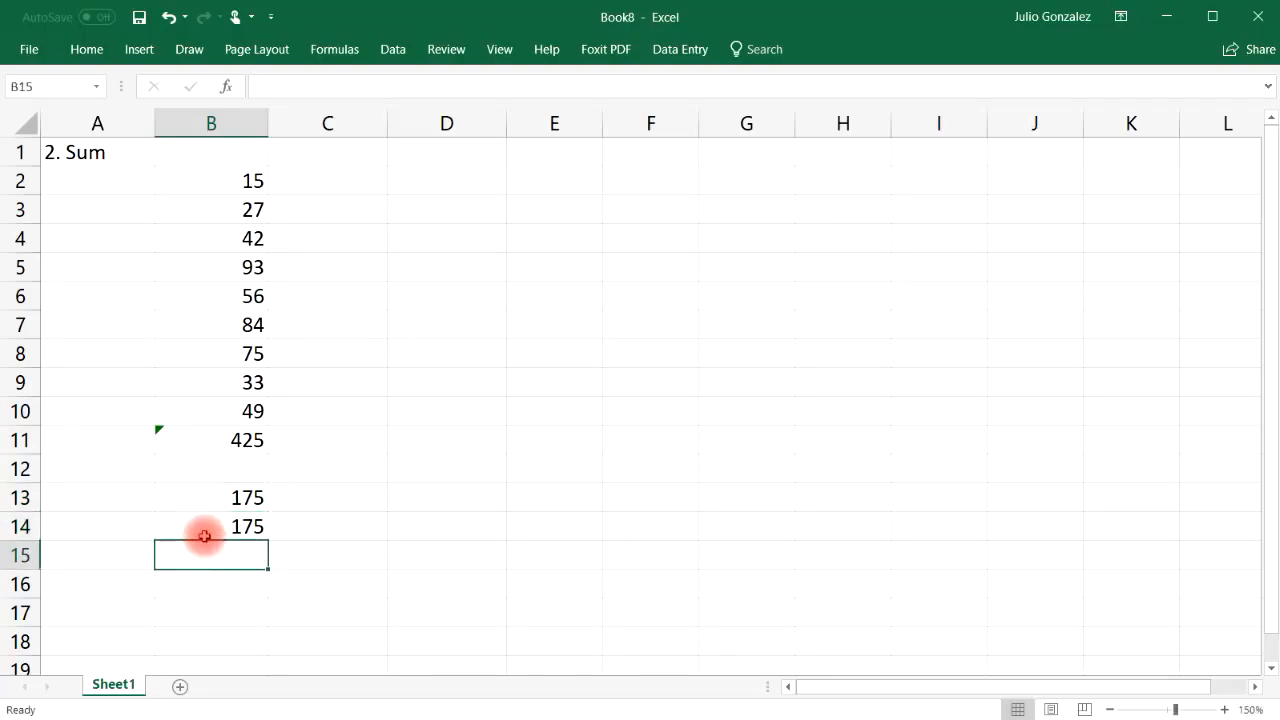
Enter =SUM(100,200,300) in B15 and =100+200+300 in B16
double_click(202, 556)
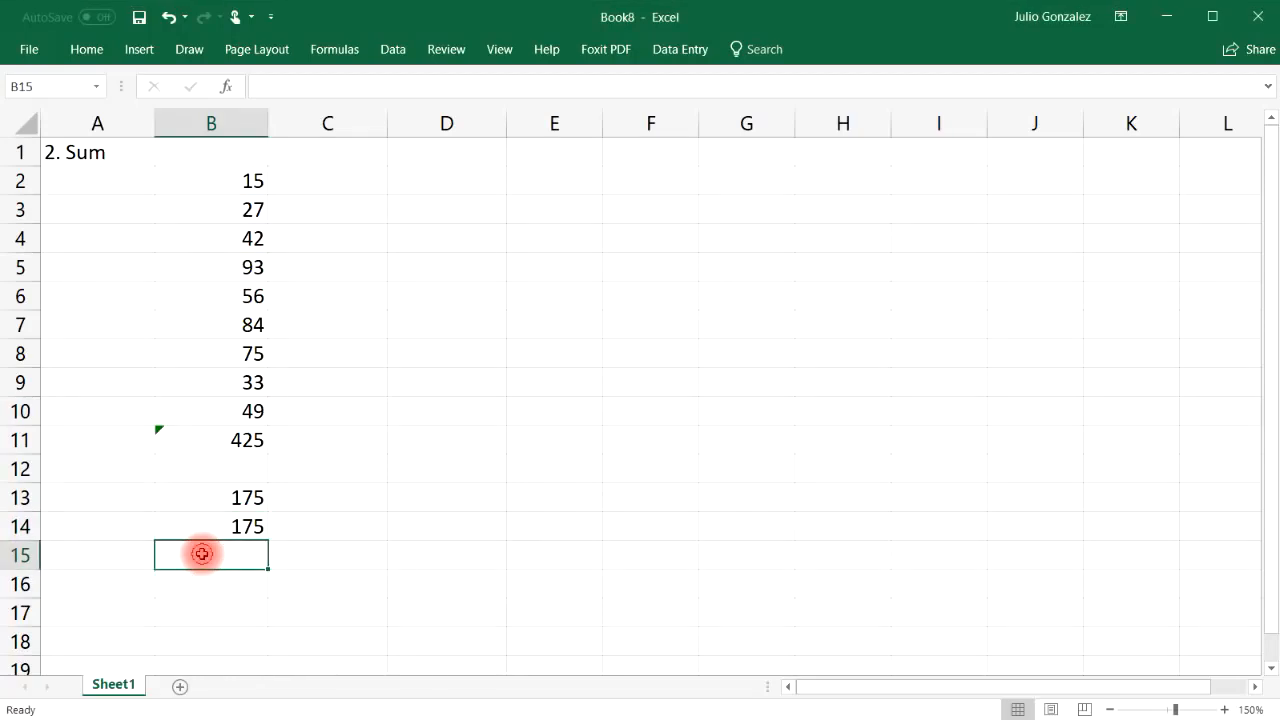
text(=)
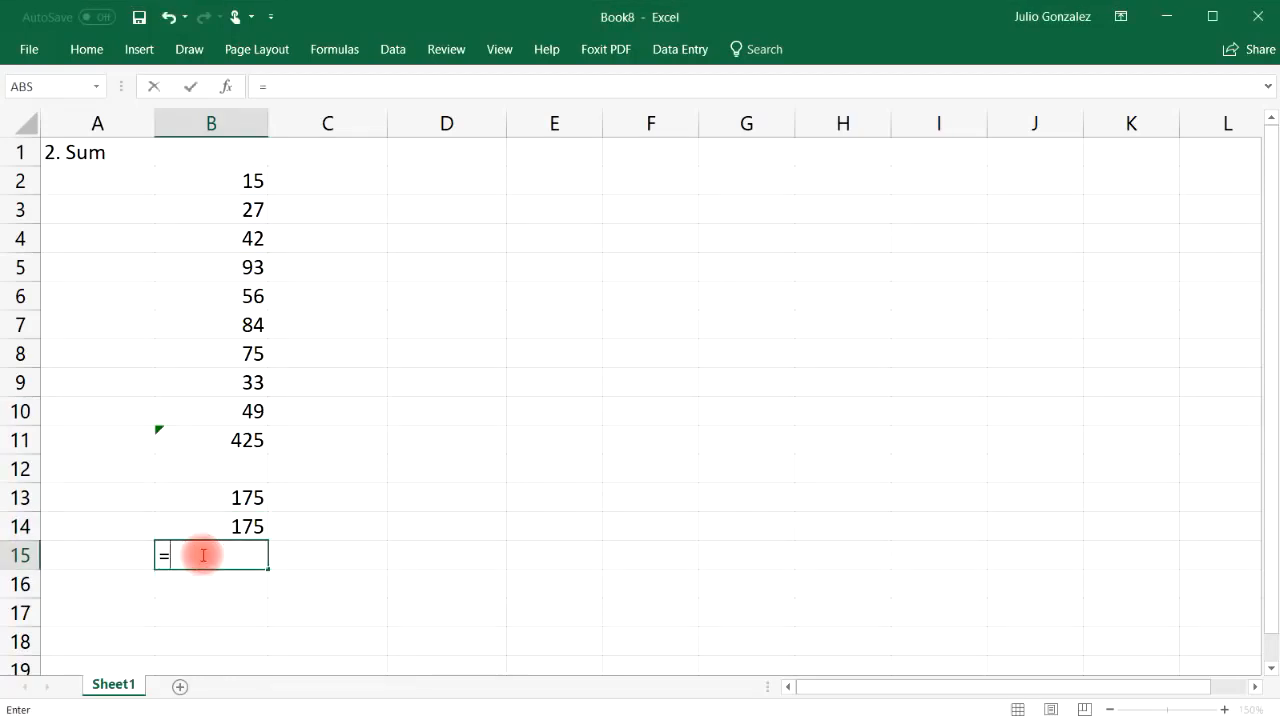
text(sum(100,200,300))
key(Return)
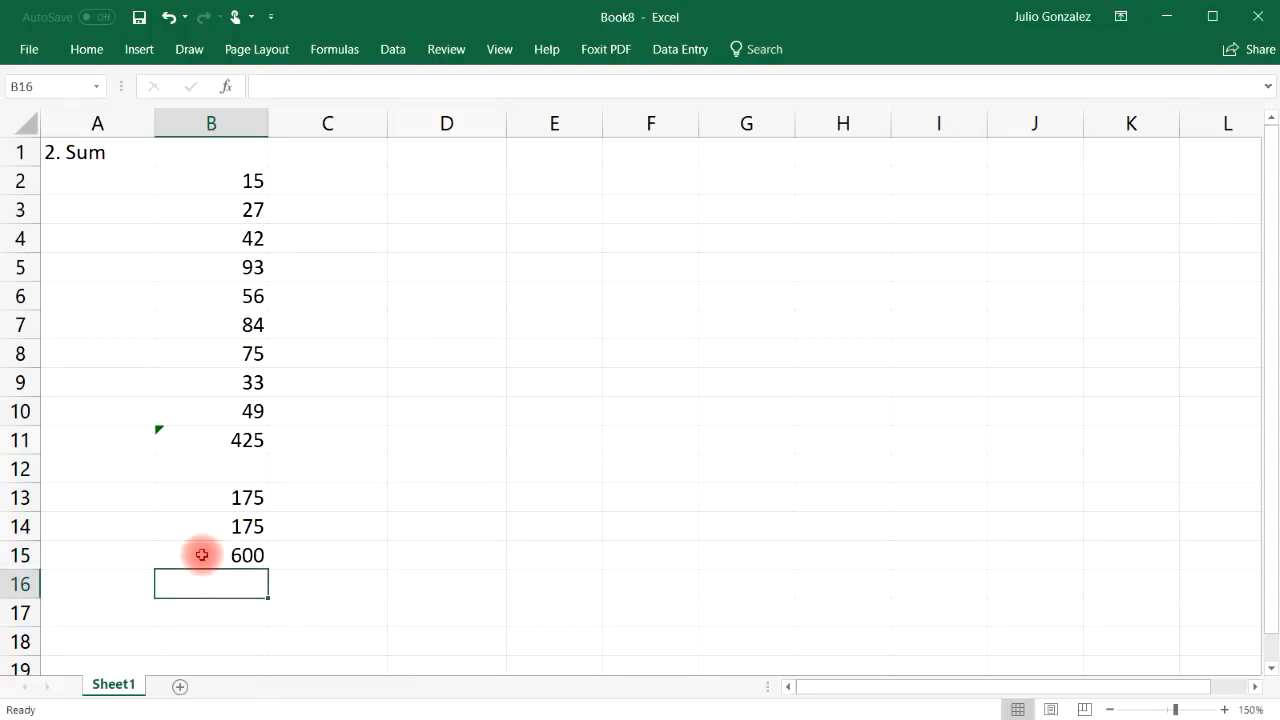
text(=100)
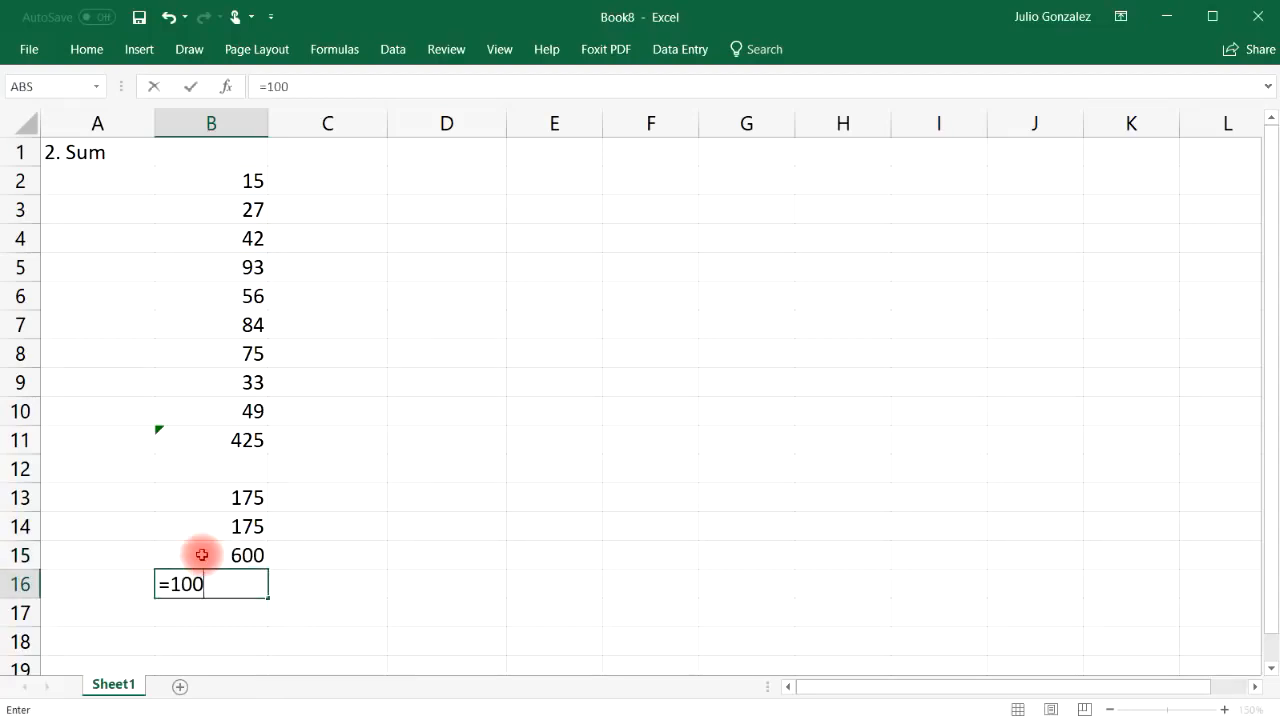
text(+200+300)
key(ctrl+Return)
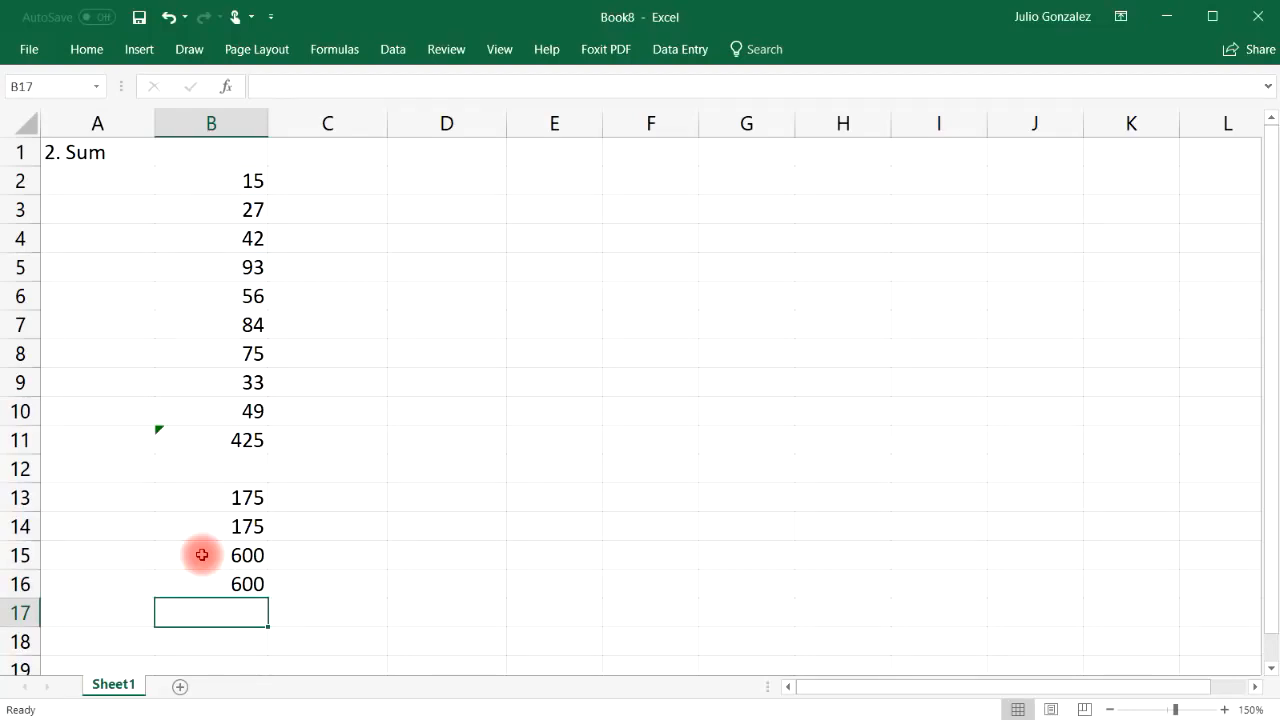
Clear the whole Sum section in A1:B16
drag(74, 150, 254, 583)
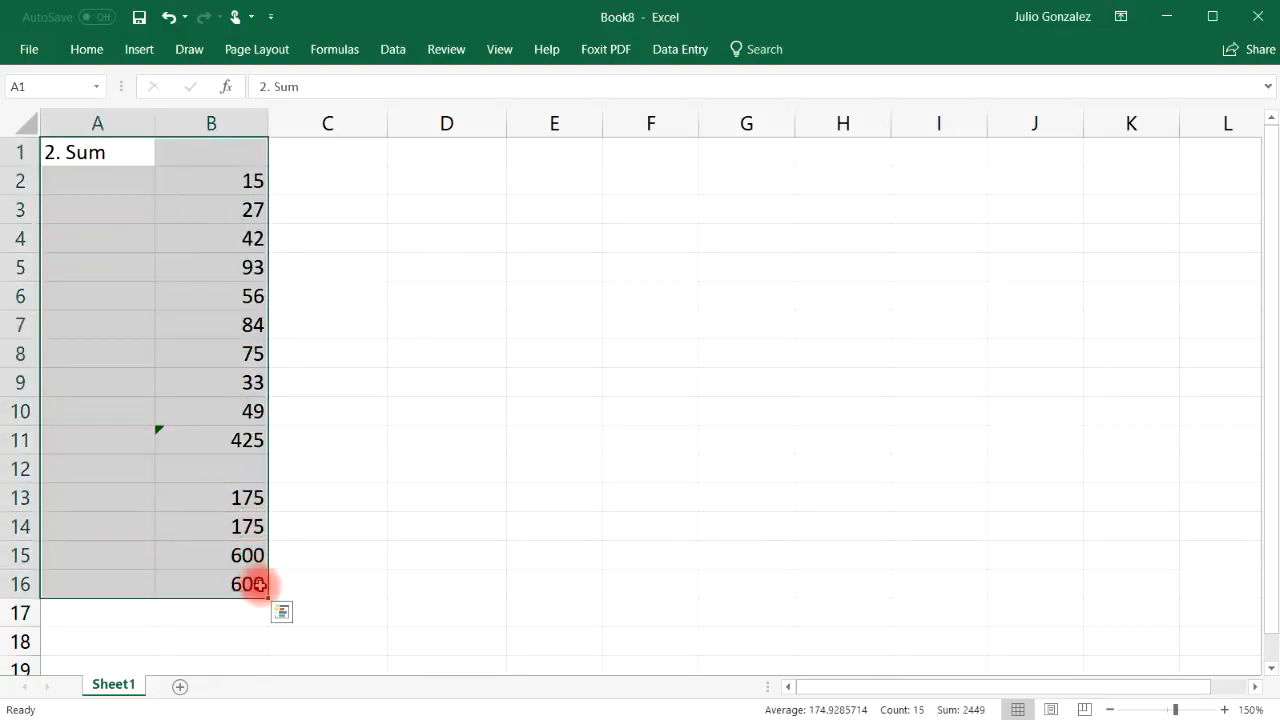
key(Delete)
click(200, 171)
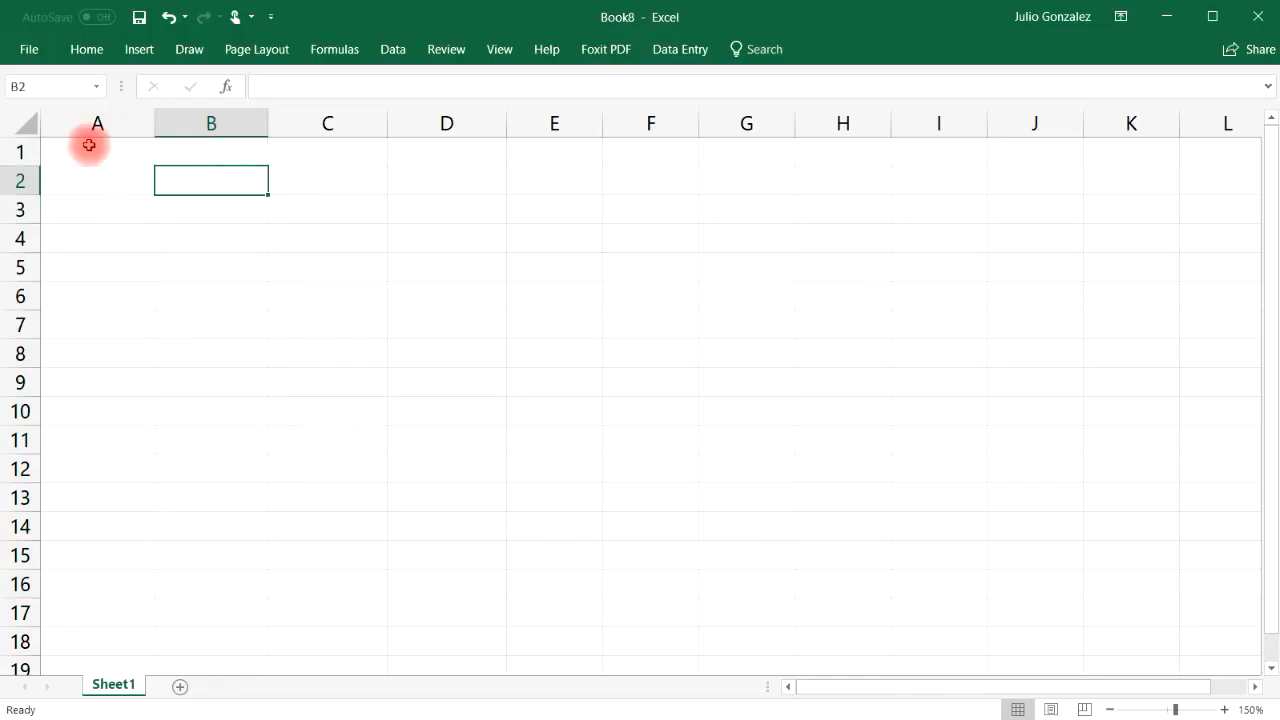
click(100, 152)
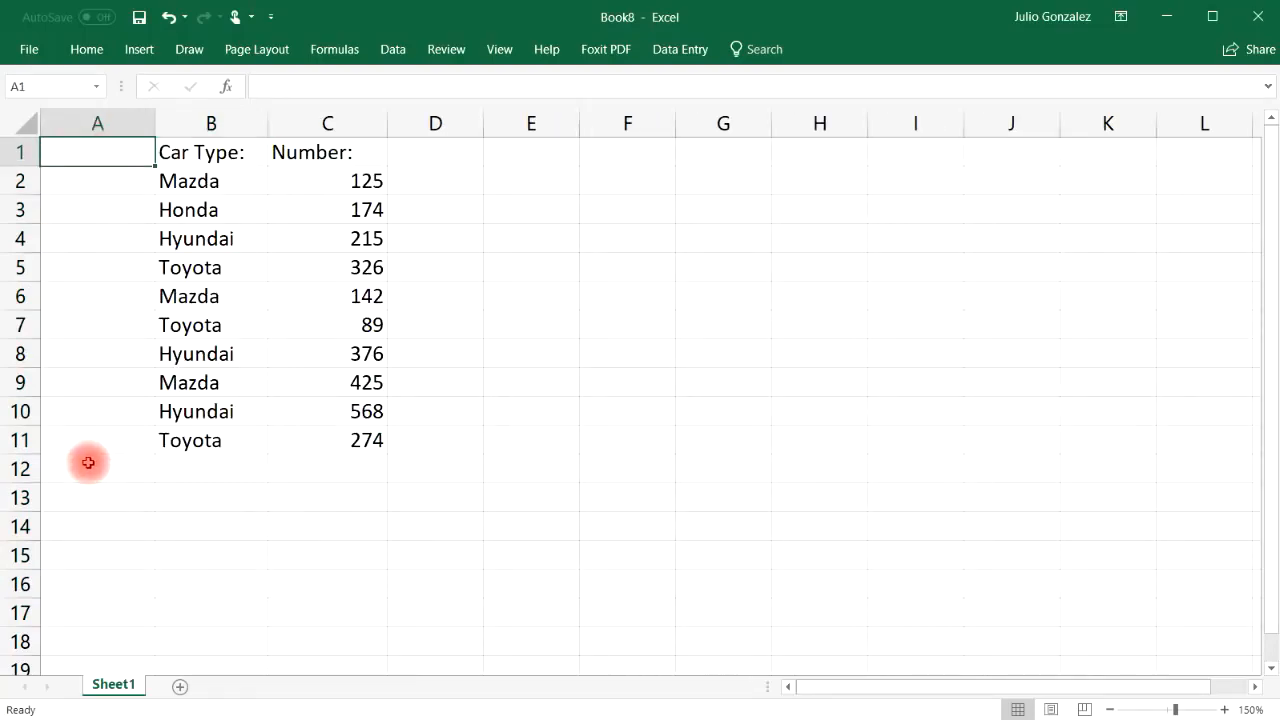
Title cell A1 '3. SumIf'
double_click(66, 158)
text(3.)
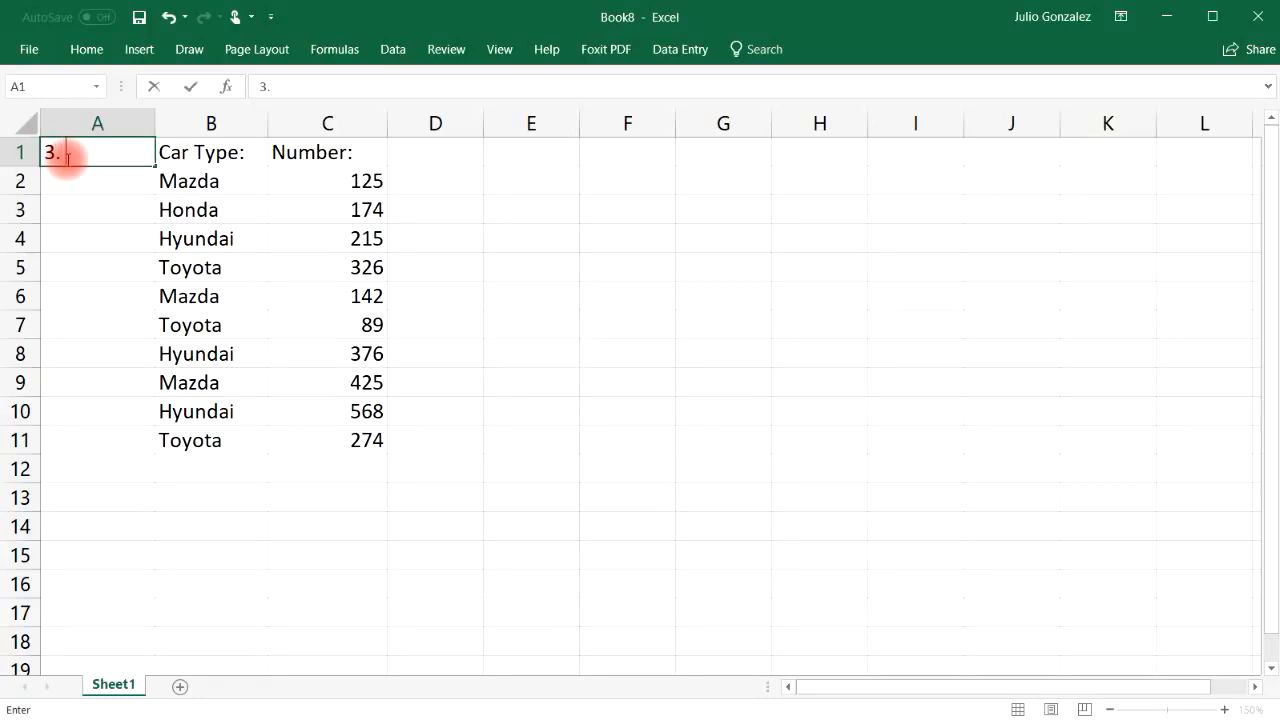
text( SumIf)
key(Return)
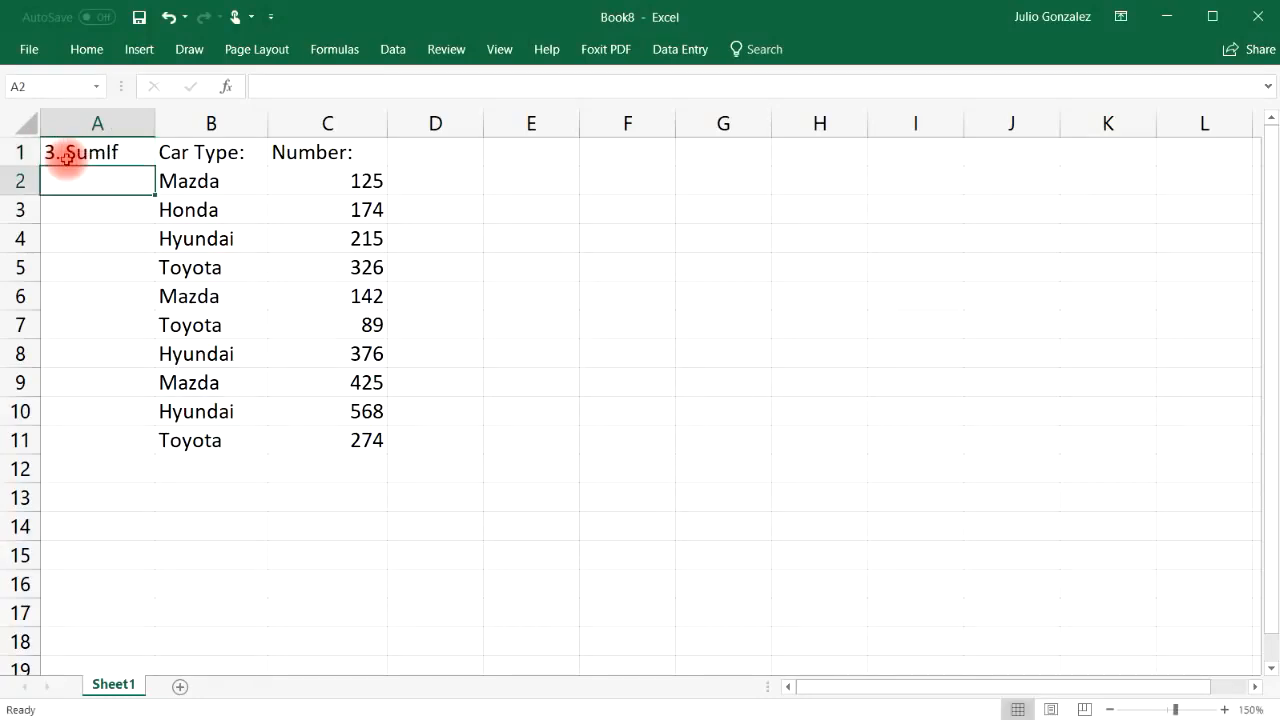
Total C2:C11 with =SUM in C12, then delete that total again
click(337, 467)
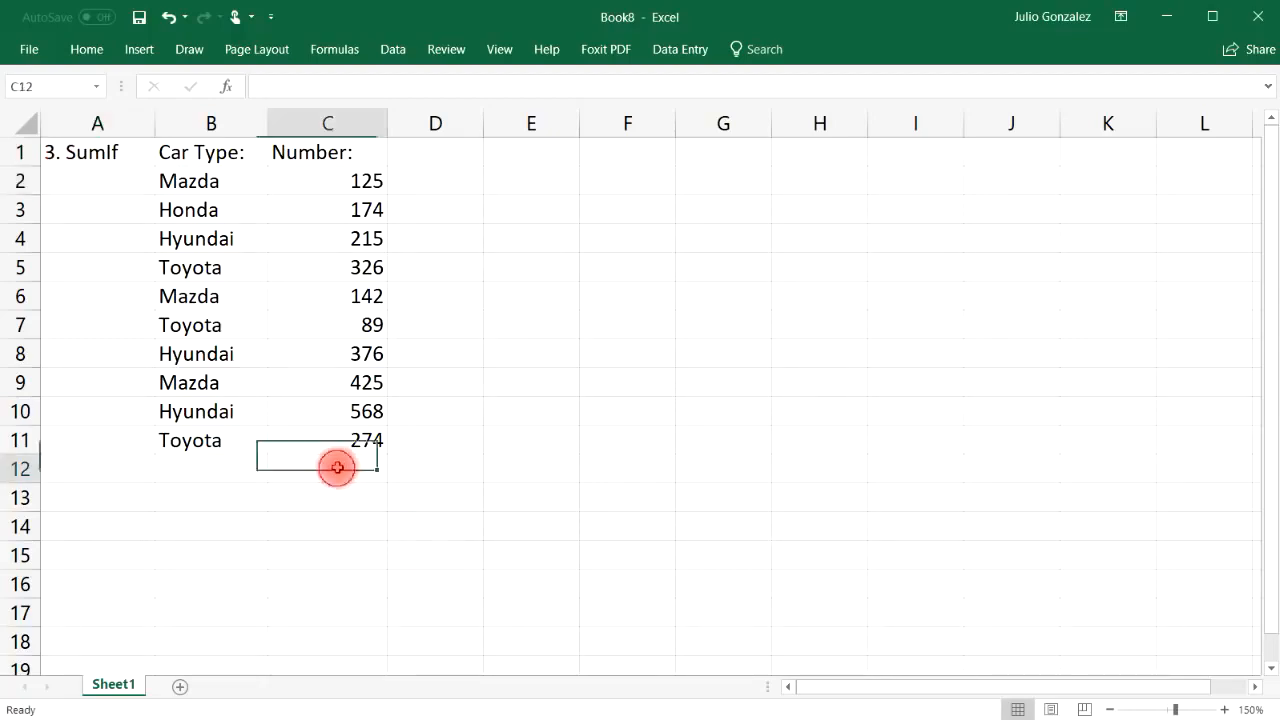
text(=sum()
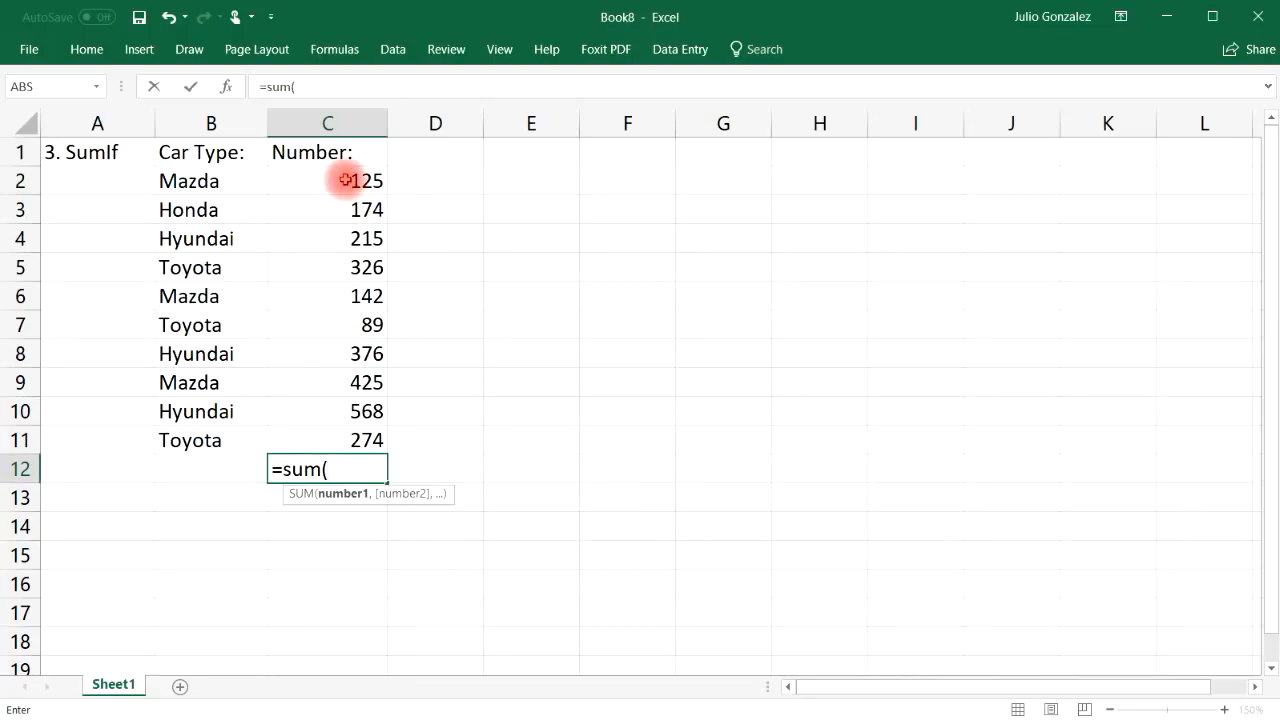
drag(343, 178, 346, 437)
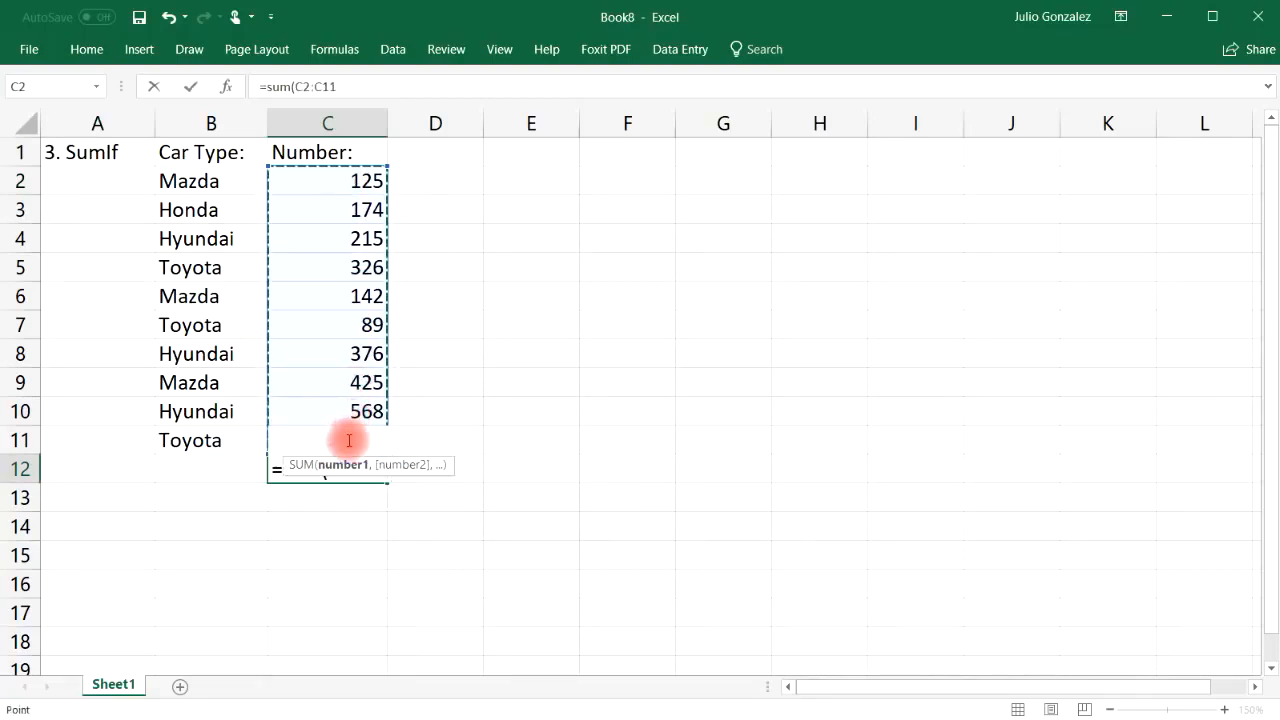
text())
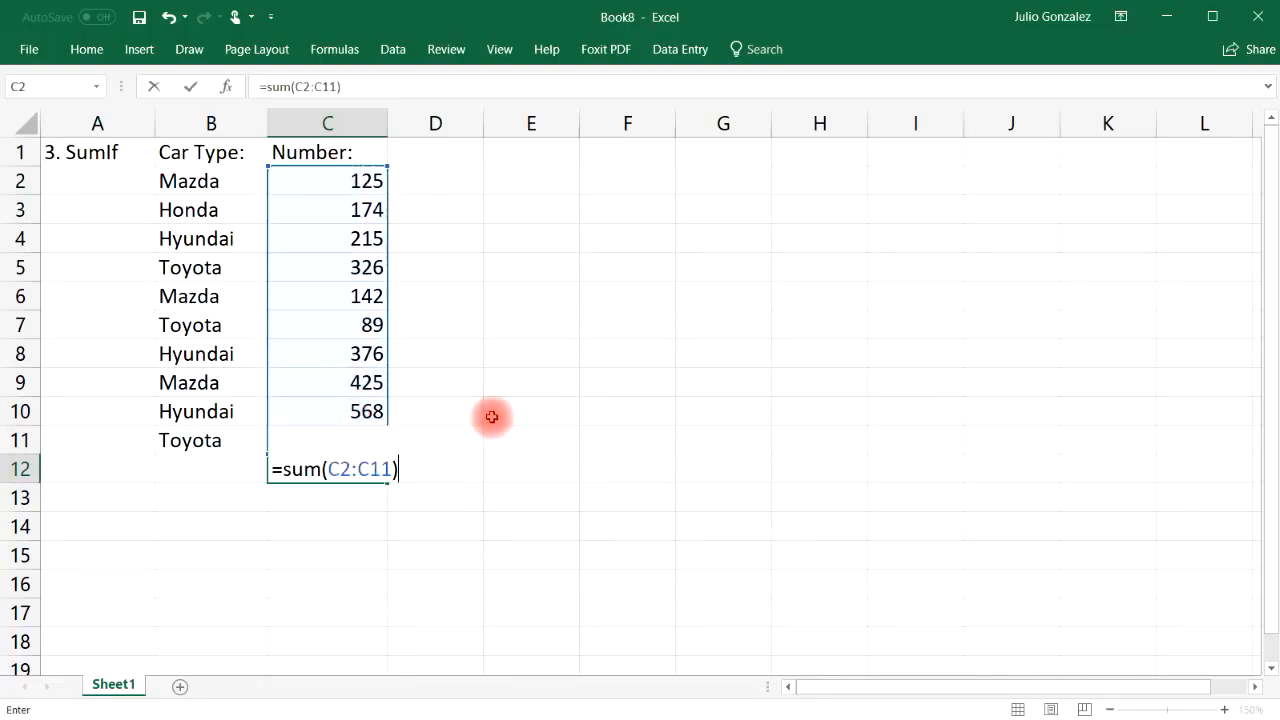
key(Return)
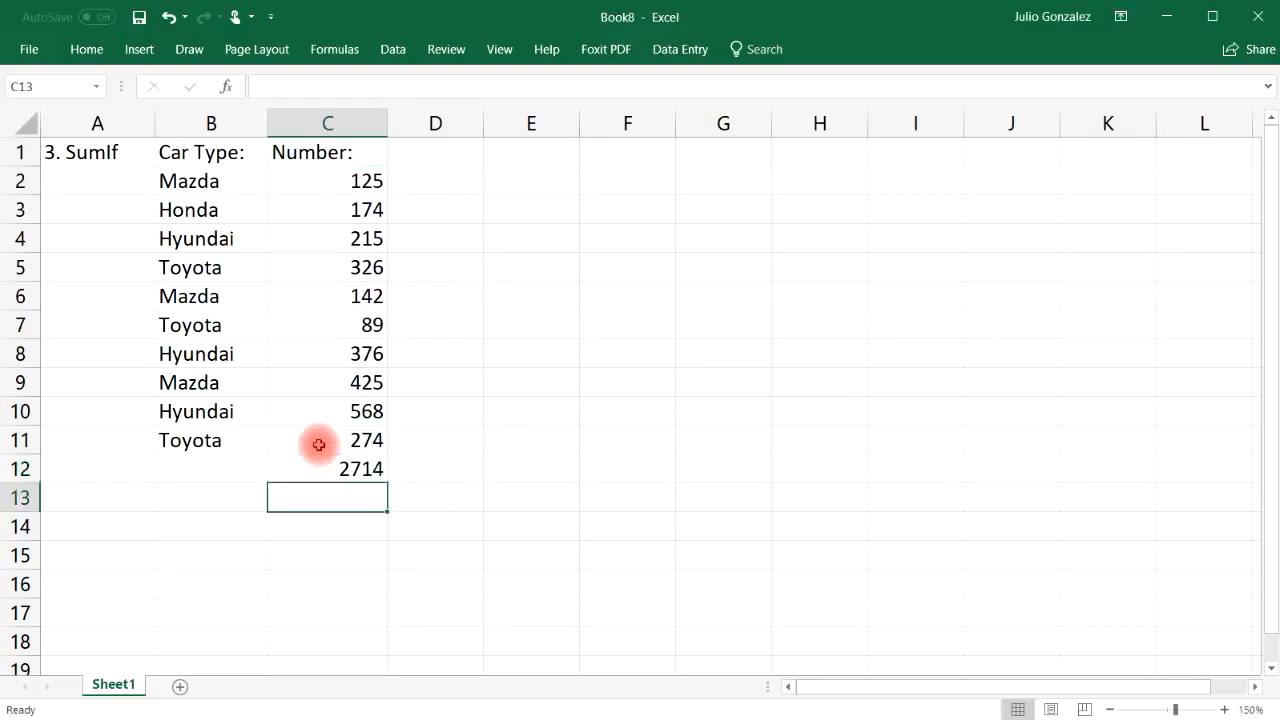
click(371, 466)
key(Delete)
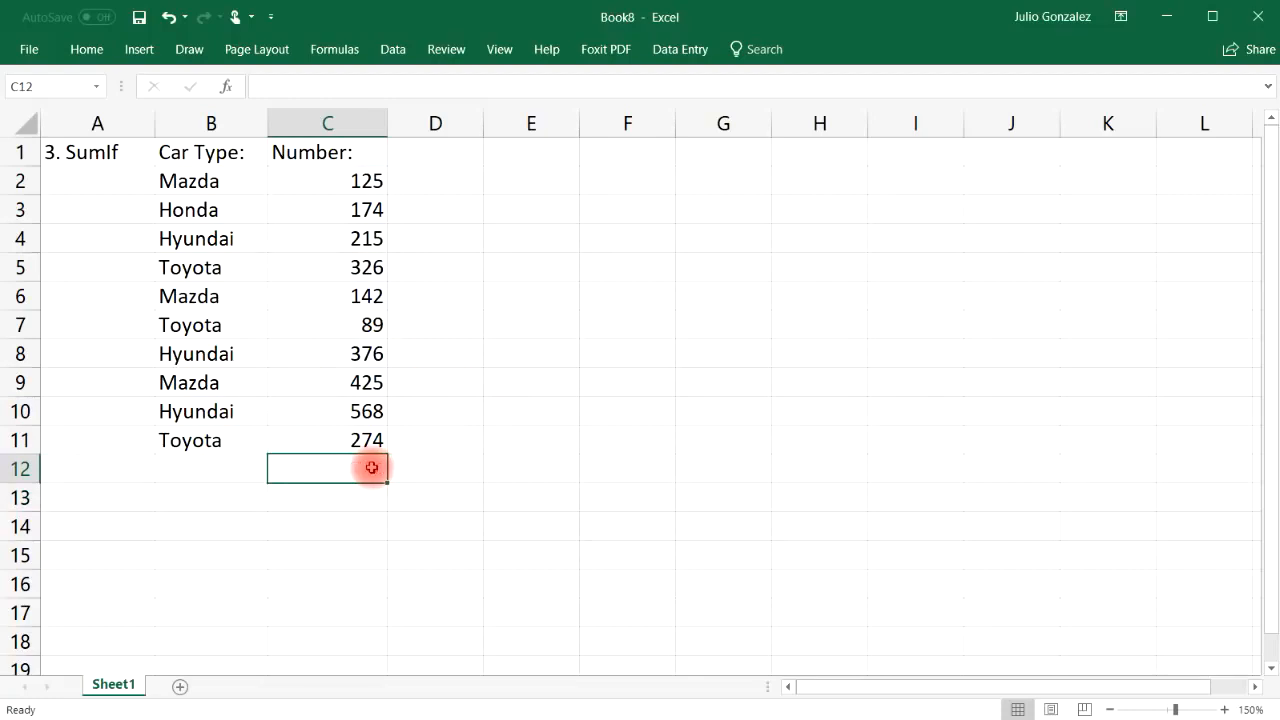
Label C13 'SumIf:' and select C14 for the result
click(336, 492)
text(S)
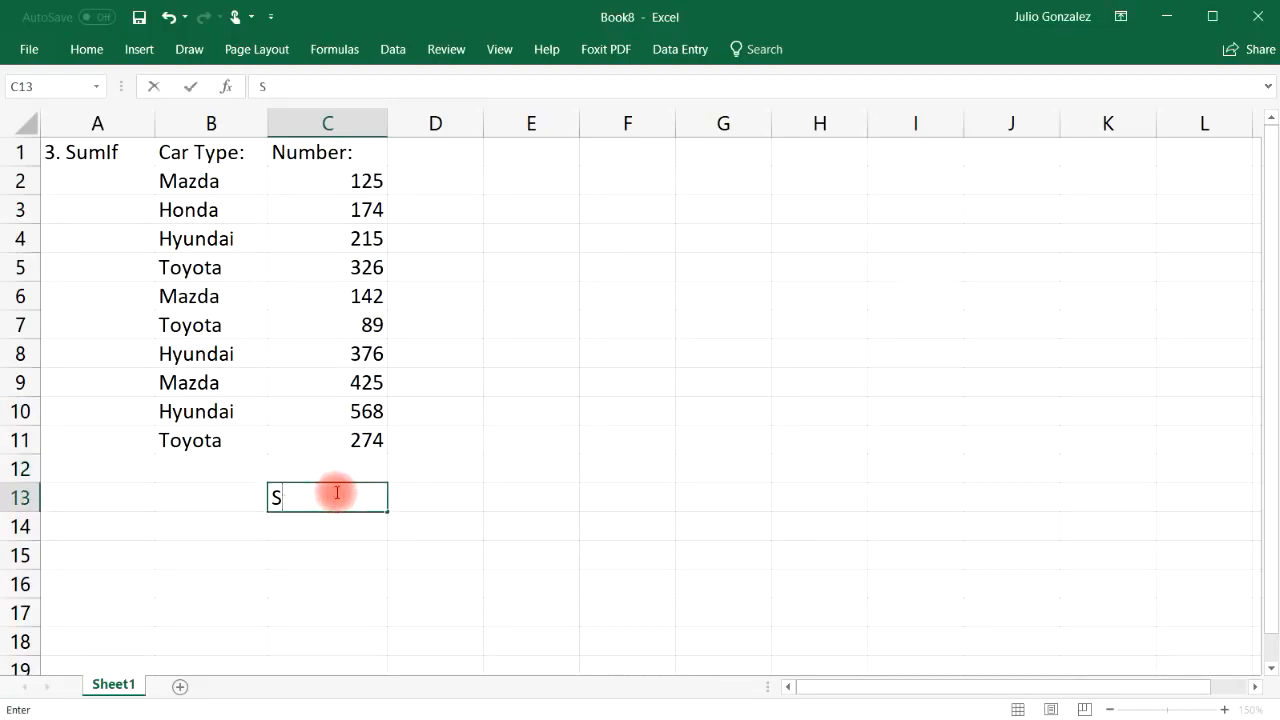
text(umIf:)
key(Return)
key(Up)
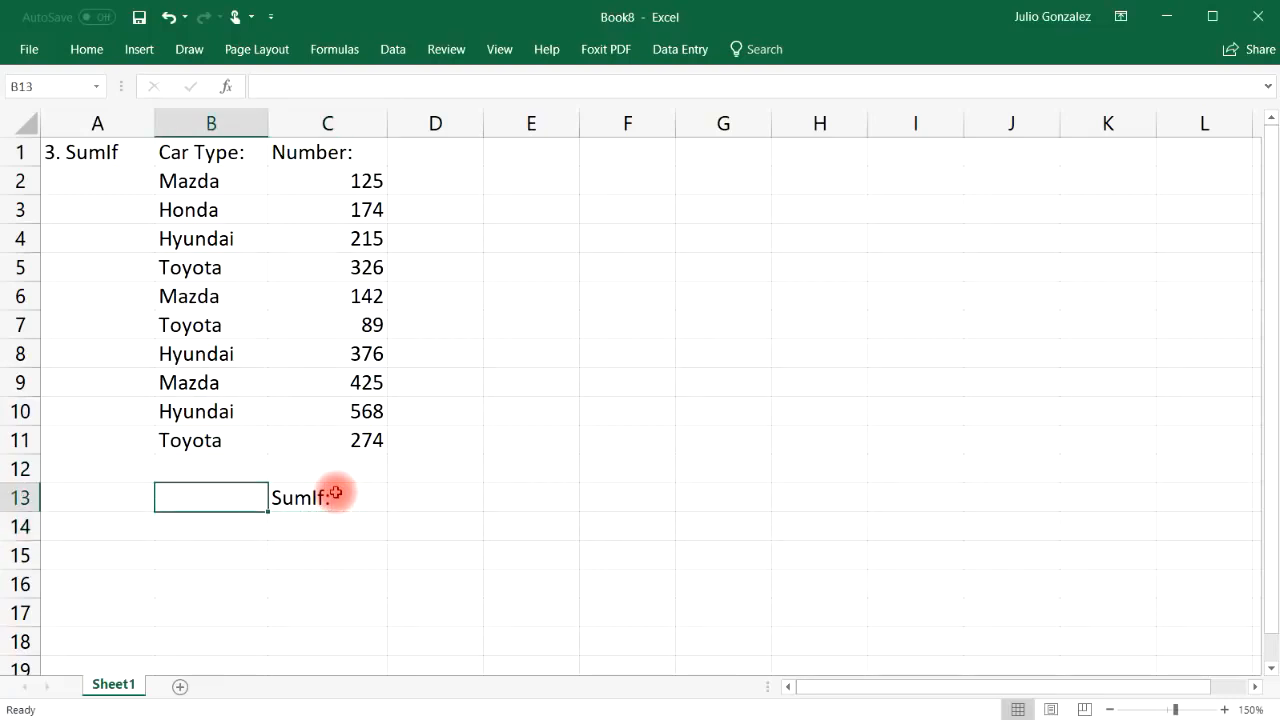
key(Down)
key(Right)
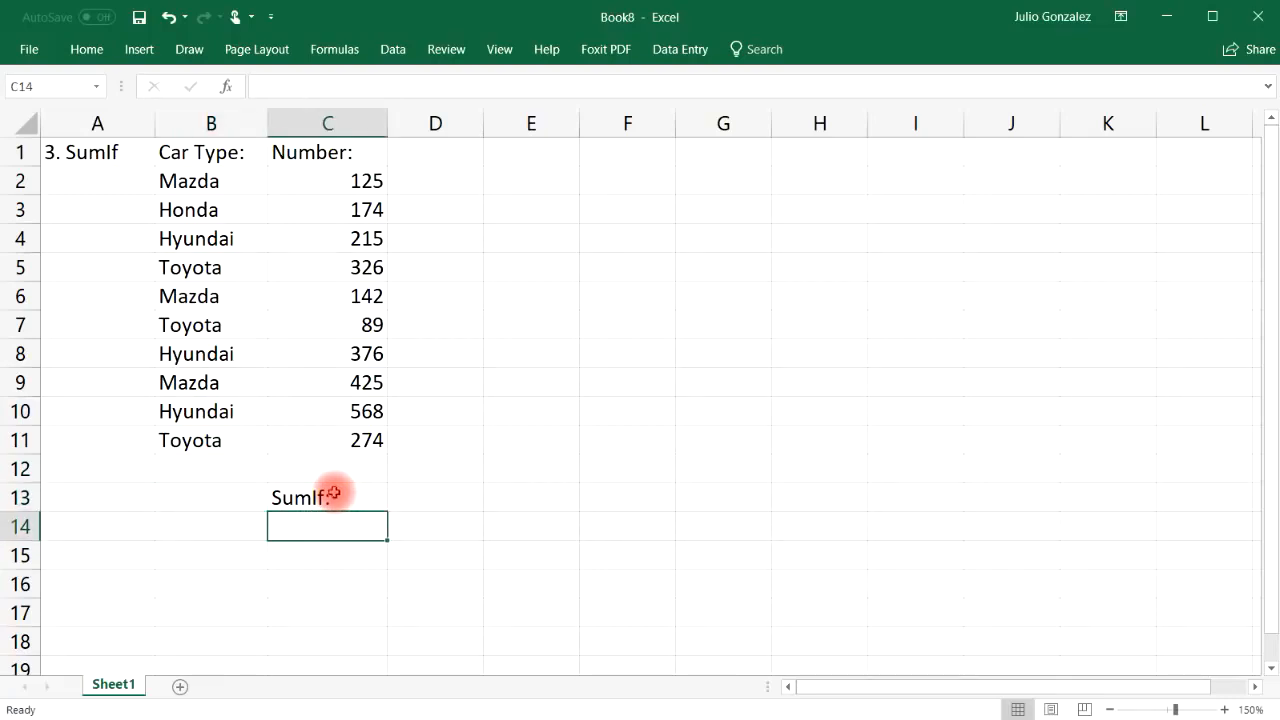
Give cell C14 a yellow fill
click(87, 50)
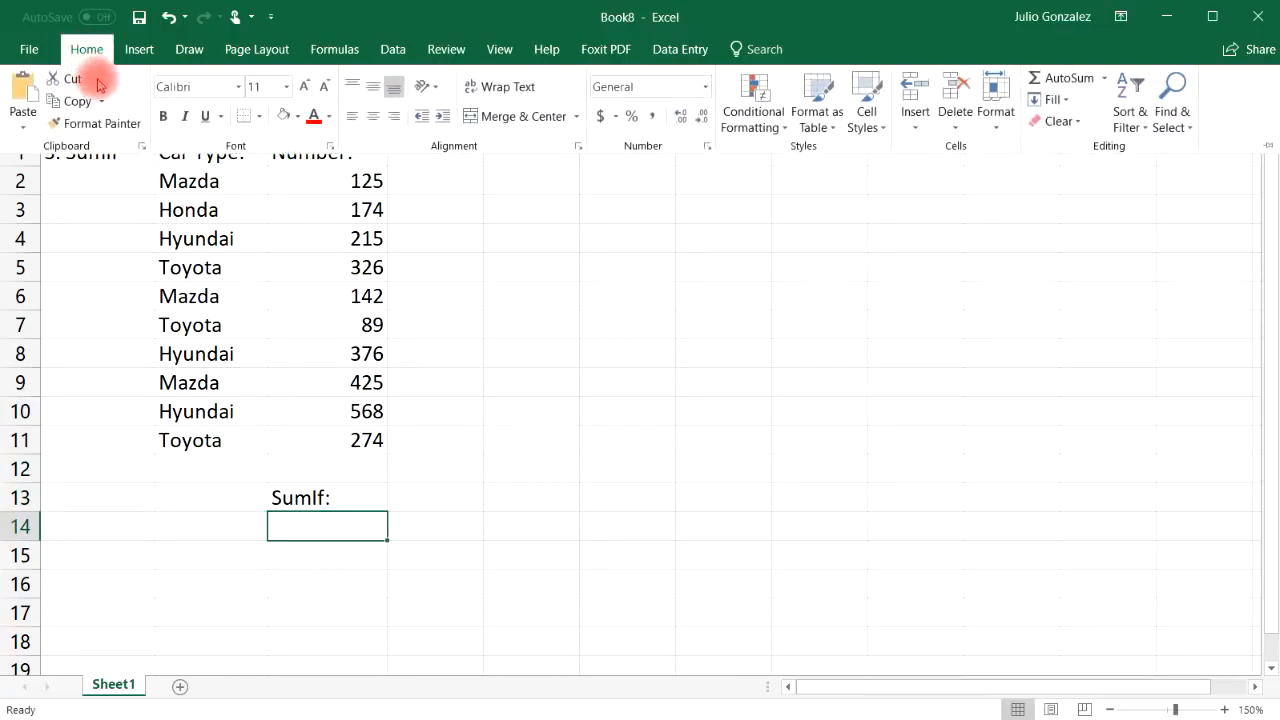
click(297, 118)
click(334, 262)
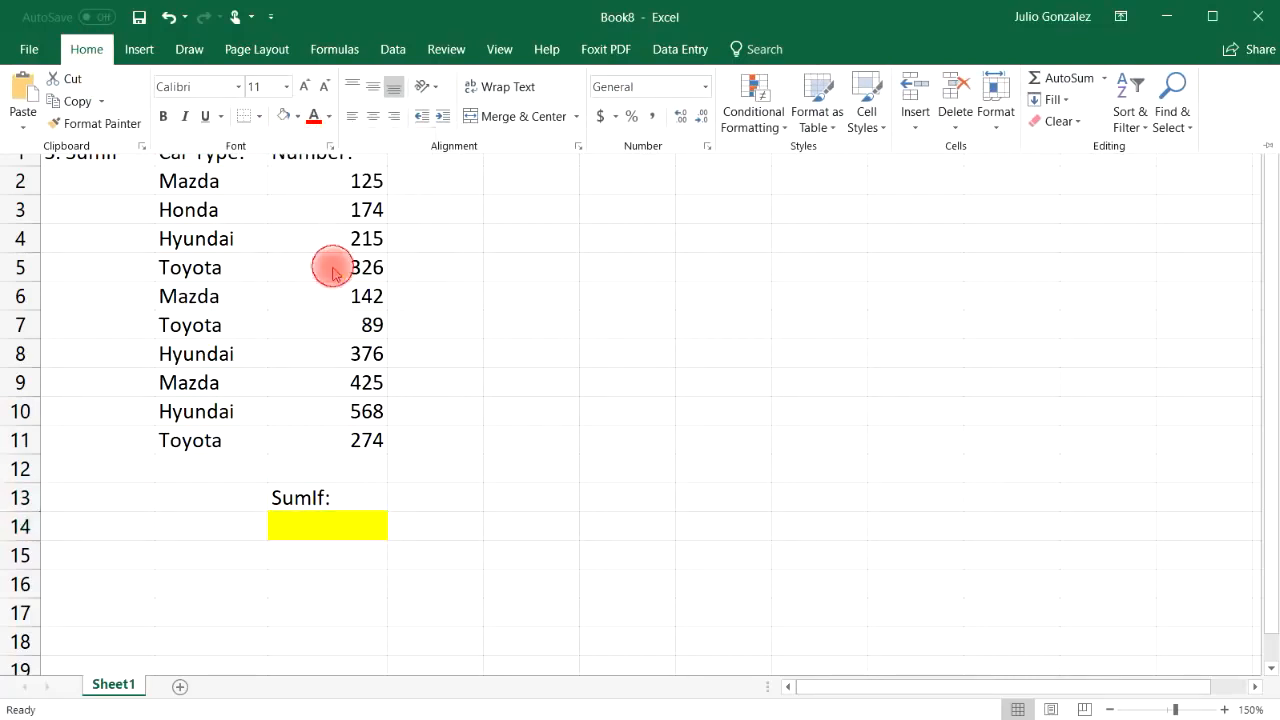
Label B13 'Mazda:' and highlight the numbers in C2:C11
click(199, 496)
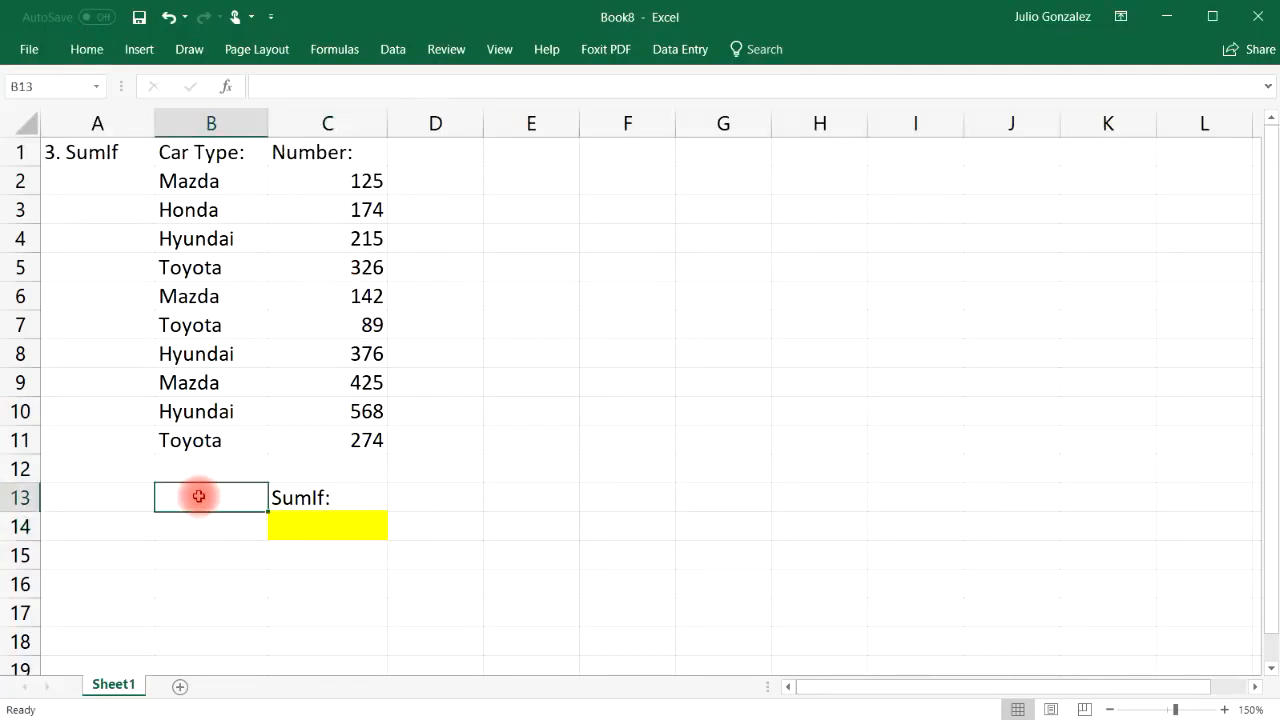
text(Maz)
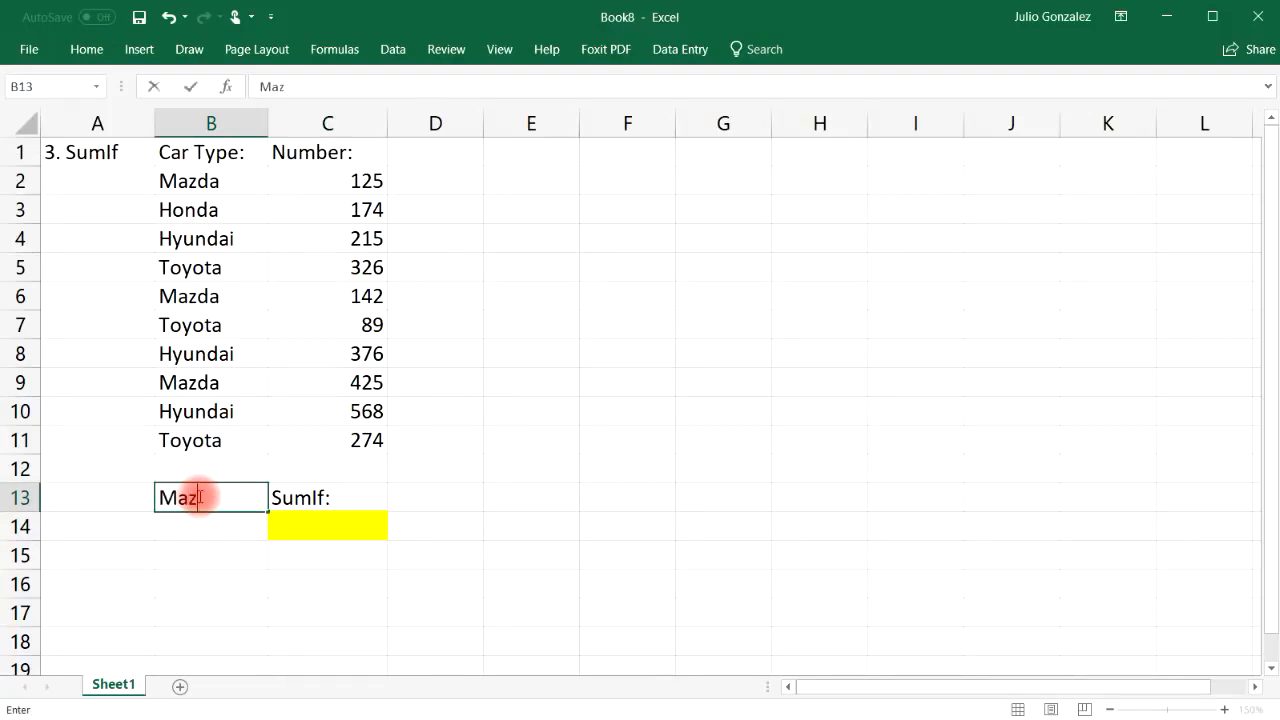
text(da:)
key(Return)
drag(344, 180, 349, 429)
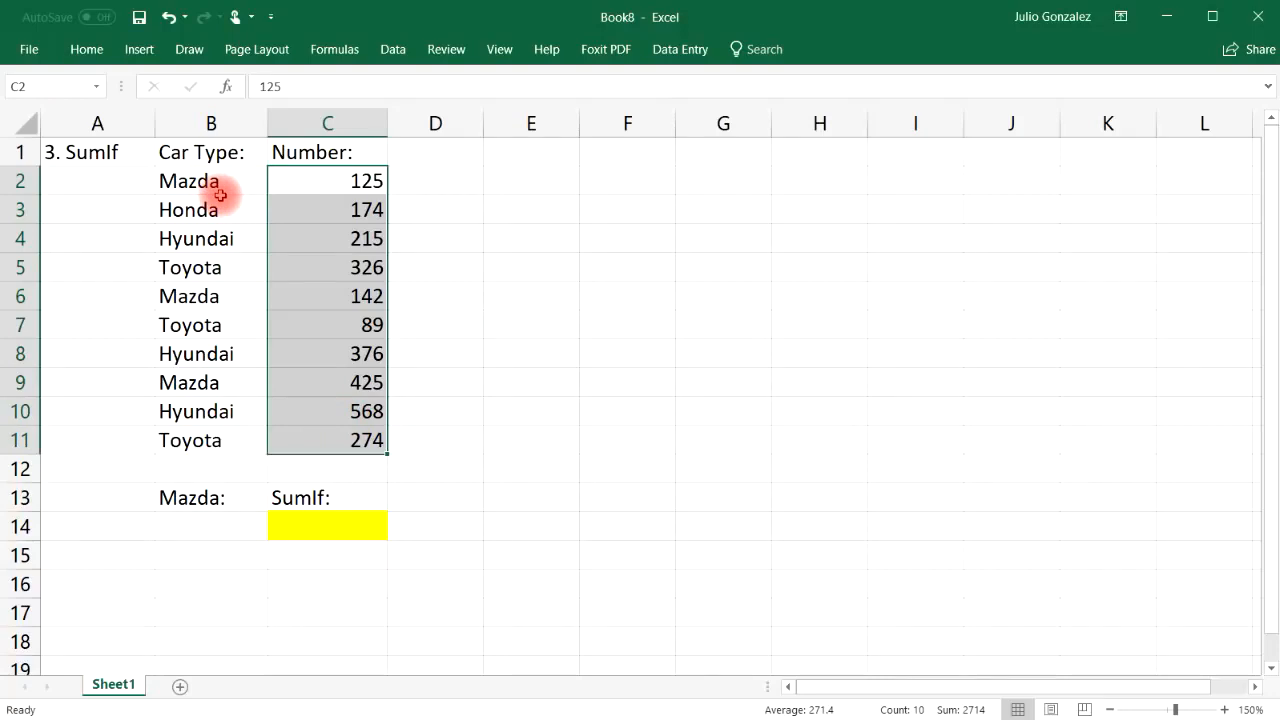
Enter =SUMIF(B2:B11,B14,C2:C11) in C14, which returns 0 for now
click(232, 465)
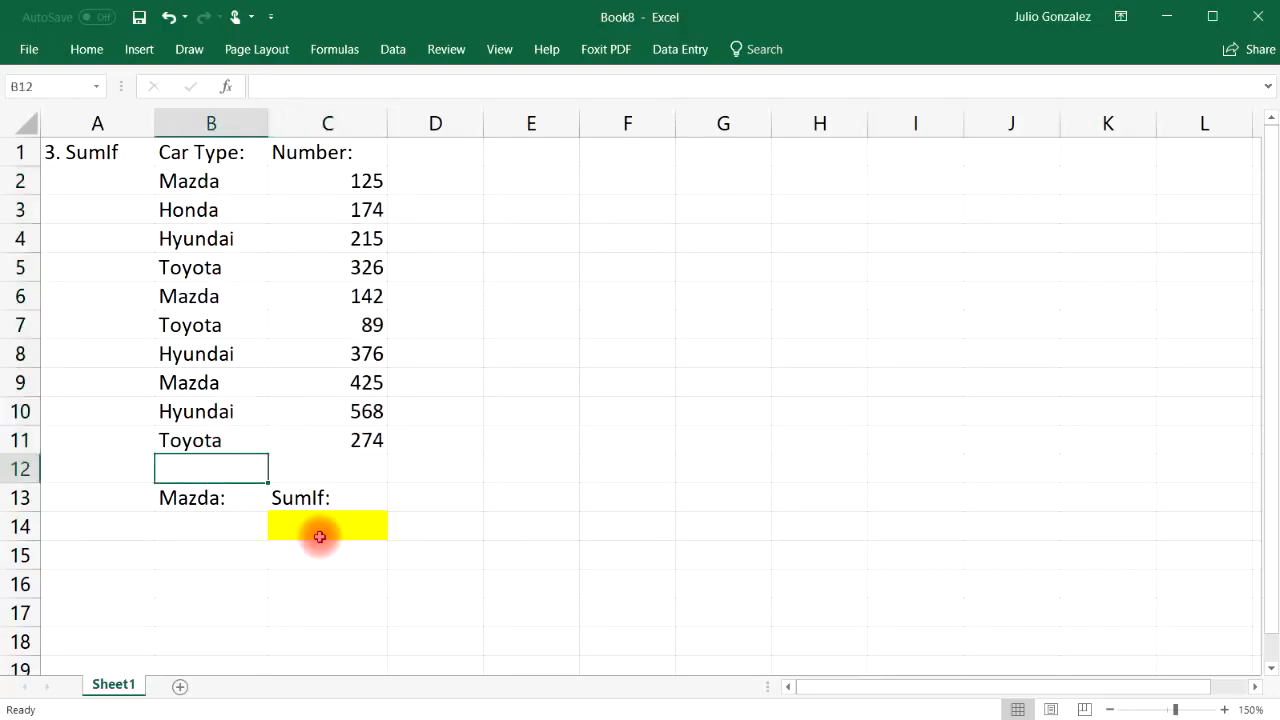
click(309, 531)
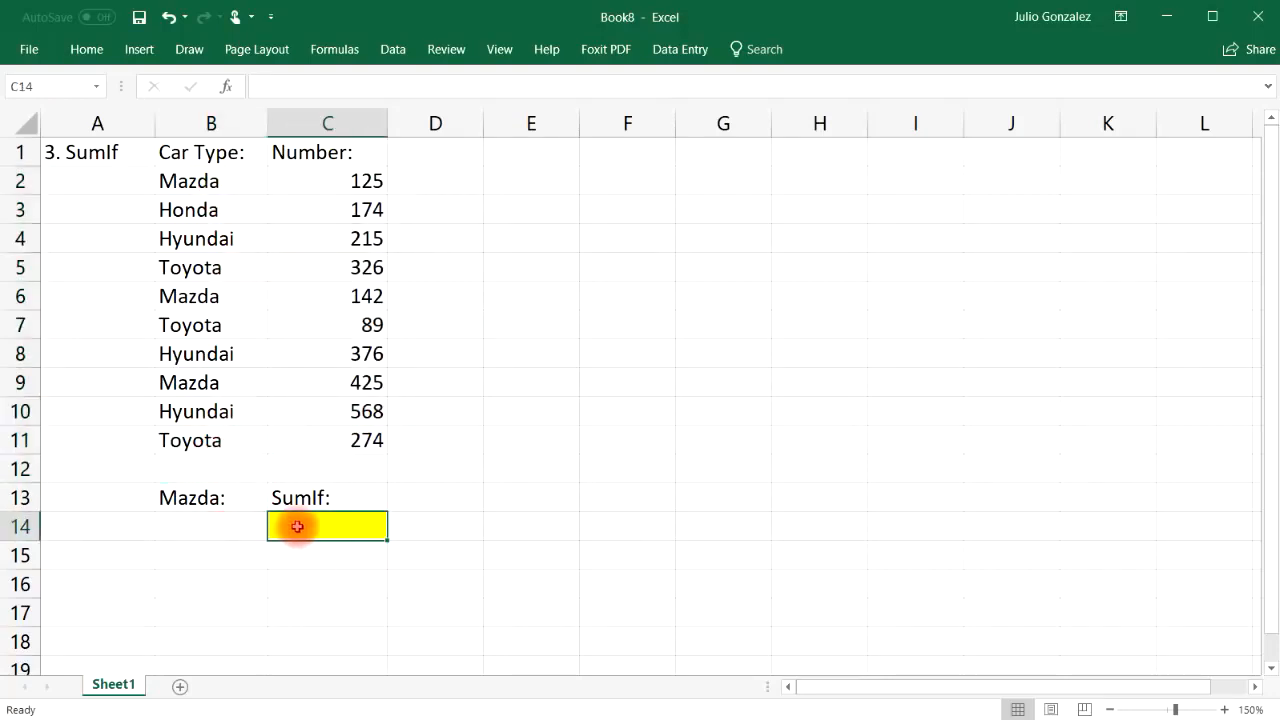
text(=sumif)
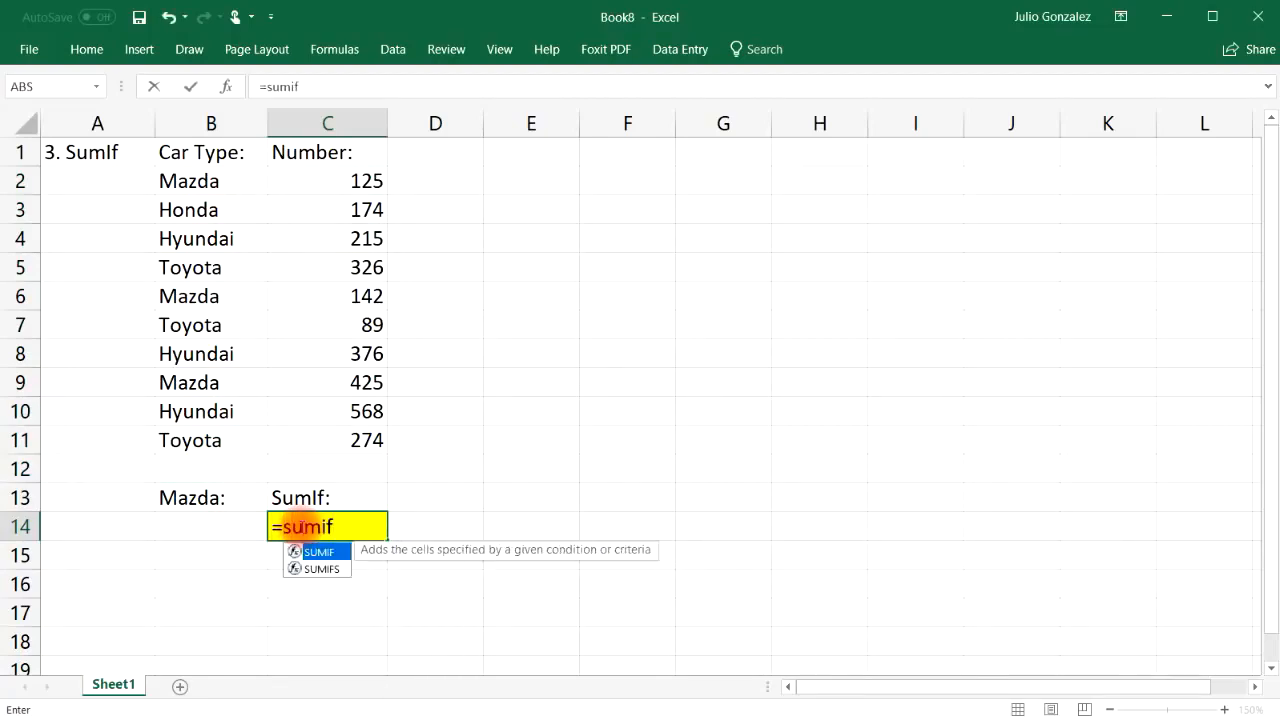
text(()
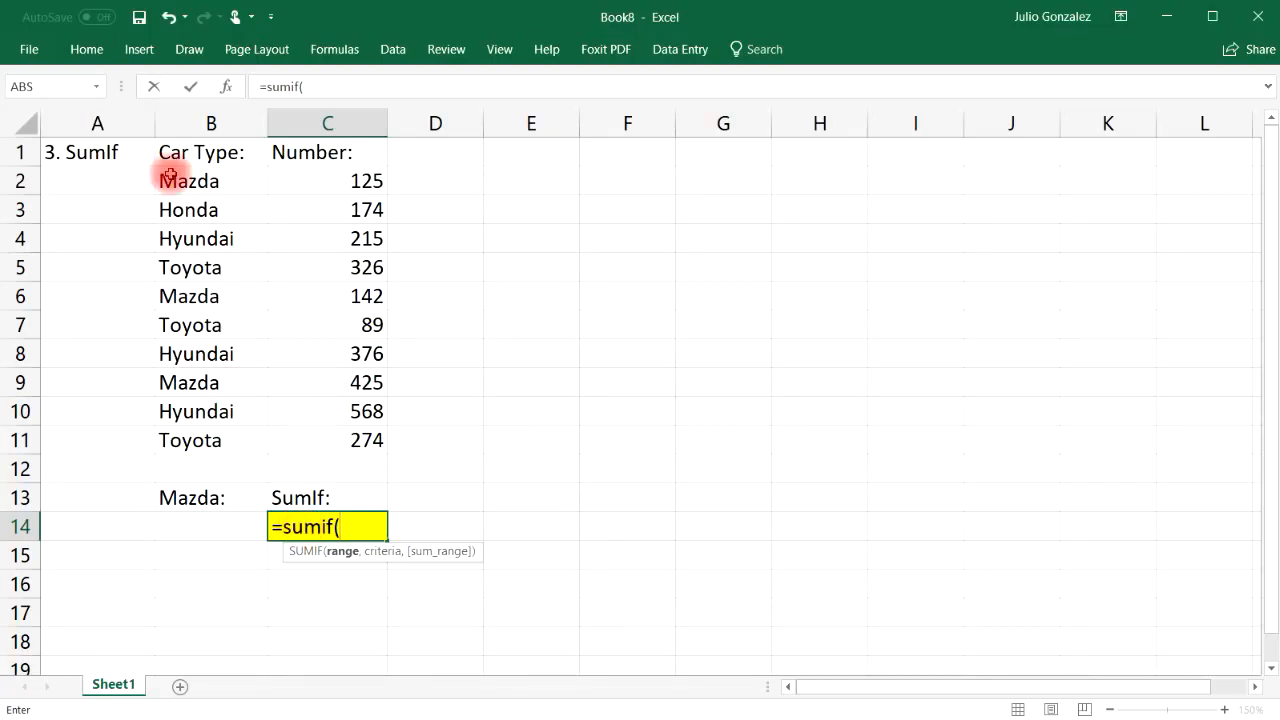
drag(185, 182, 176, 440)
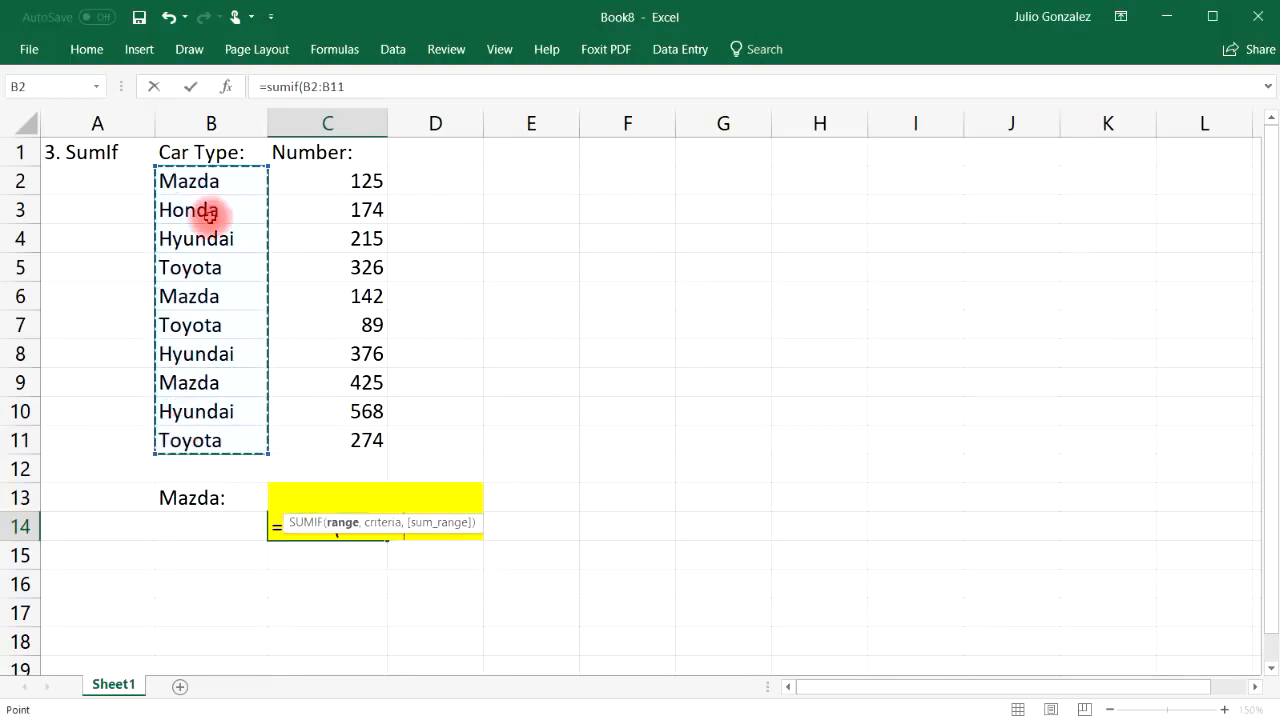
text(,)
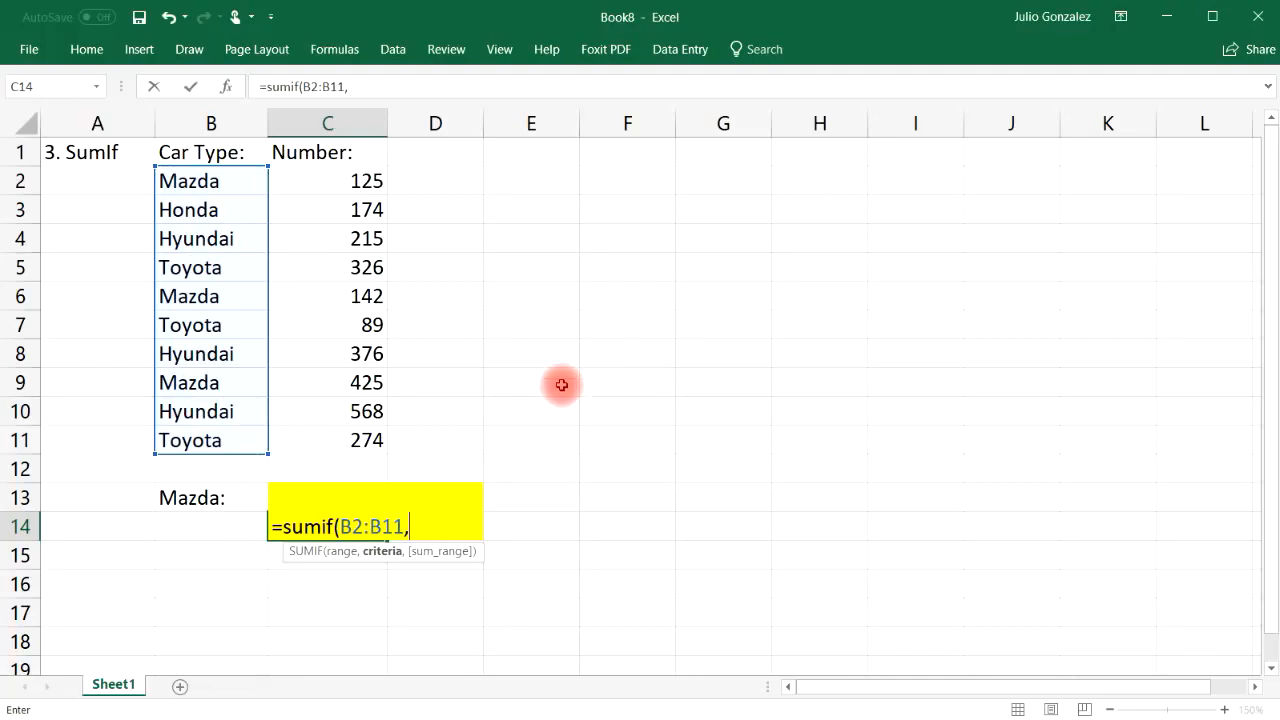
click(211, 526)
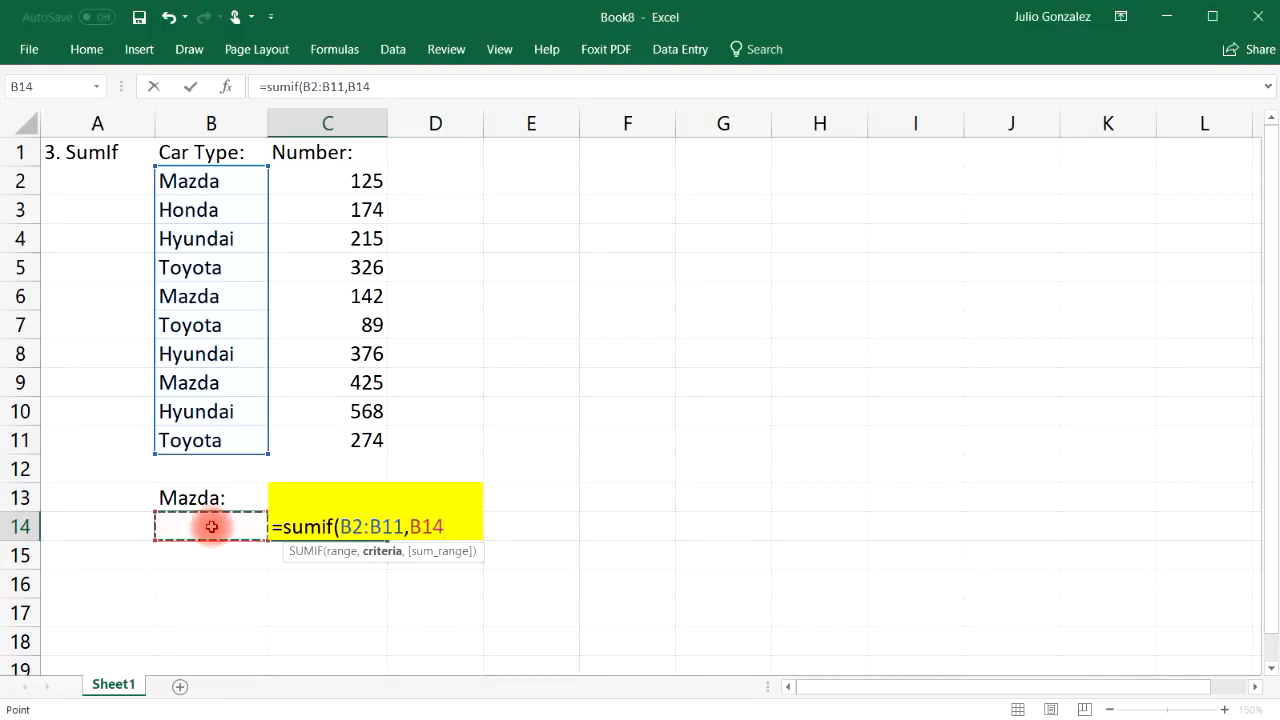
text(,)
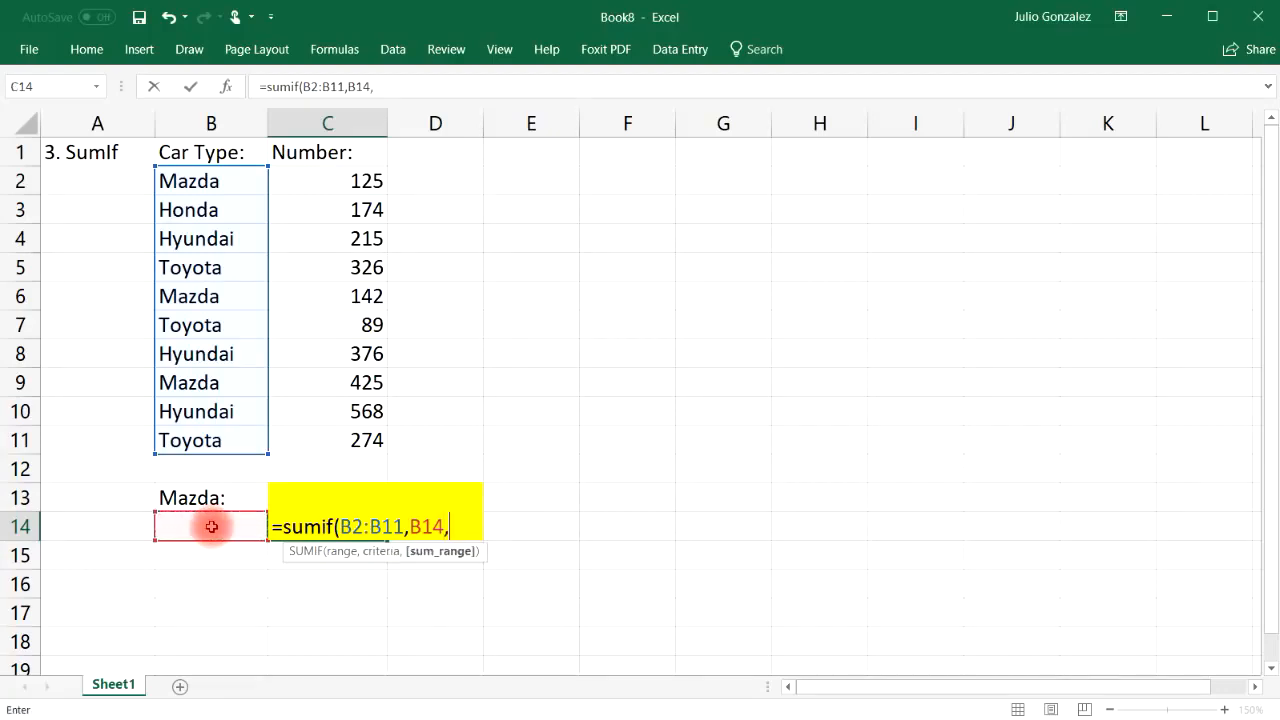
drag(375, 180, 337, 443)
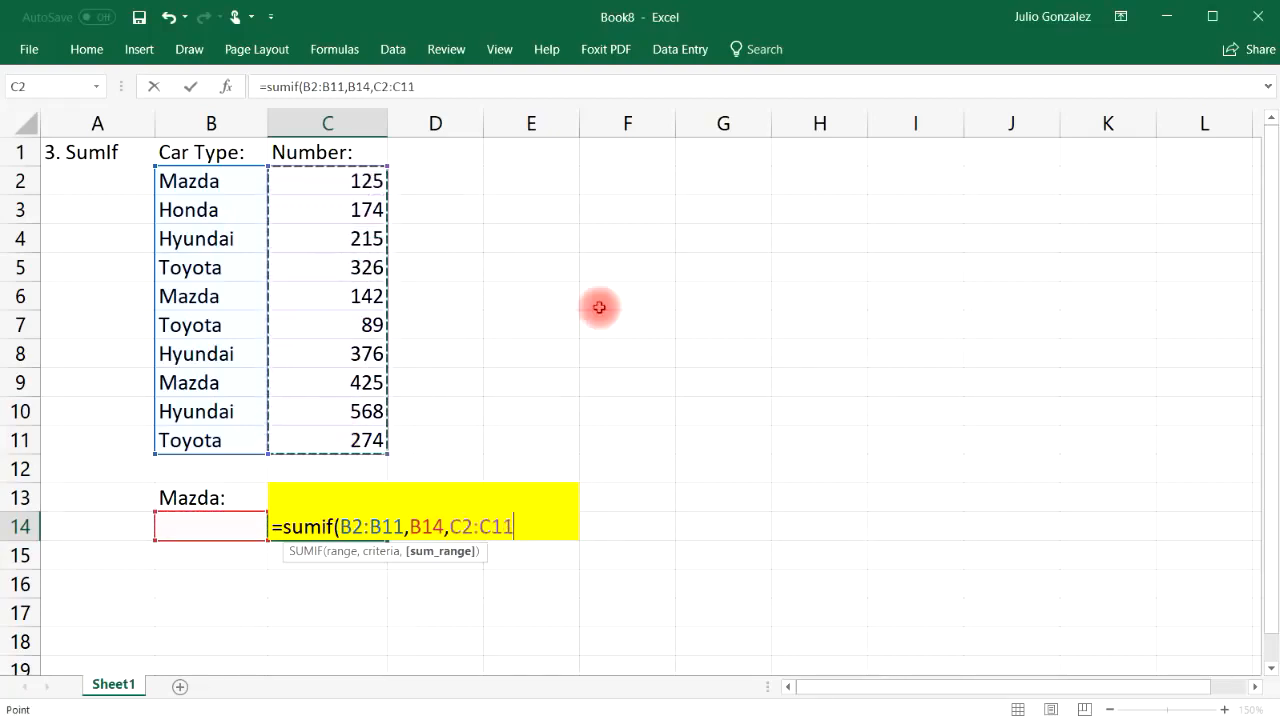
text())
key(Return)
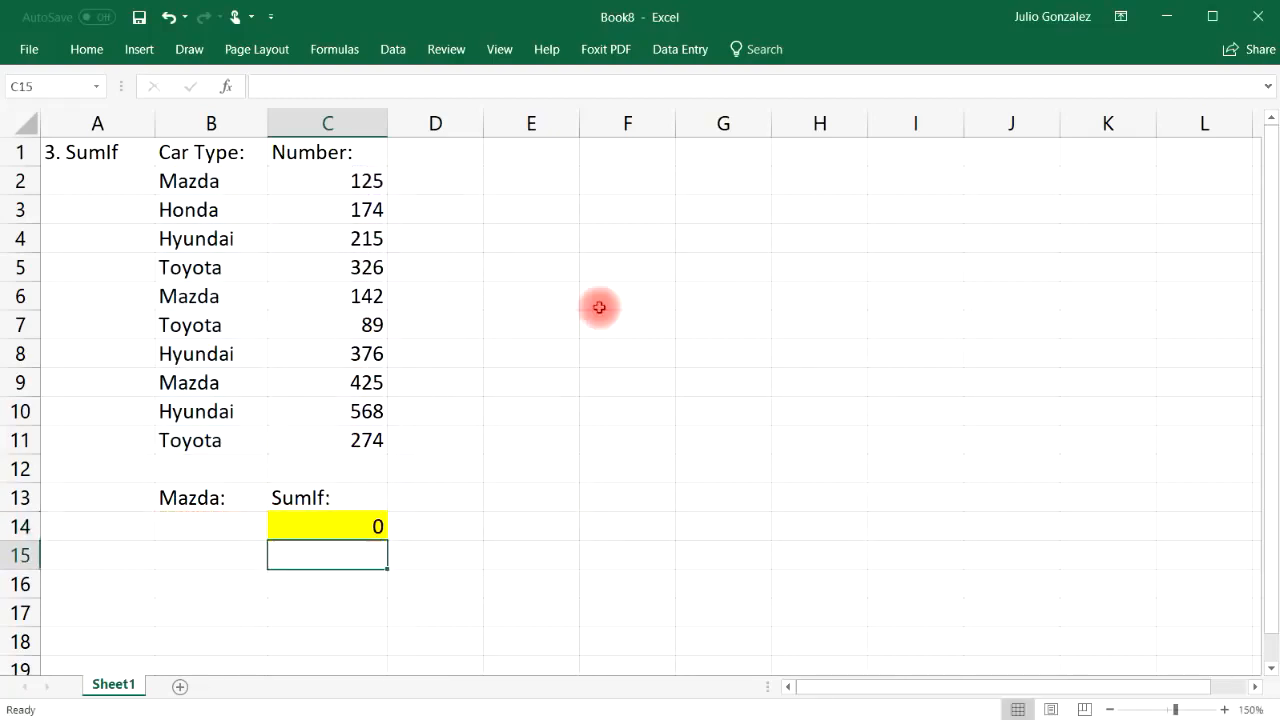
Relabel B13 'Car Type:' and enter Mazda in B14, making SumIf show 692
click(217, 496)
text(Car Type:)
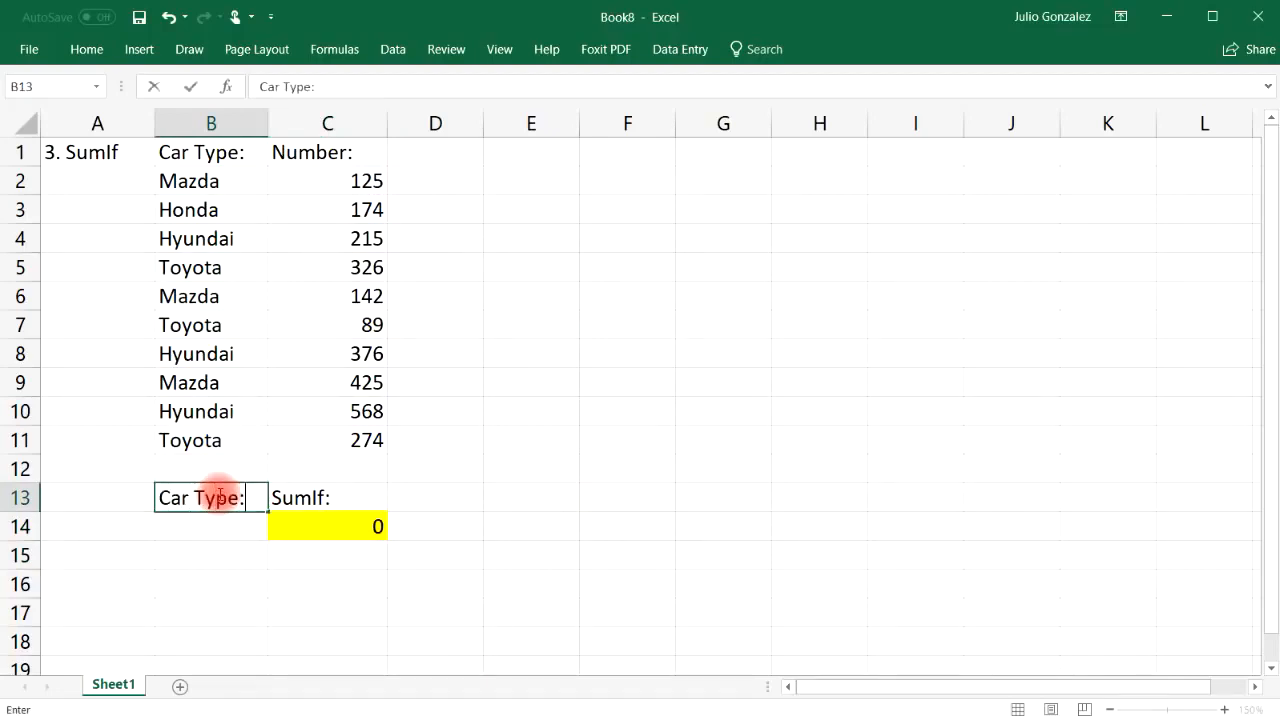
key(Return)
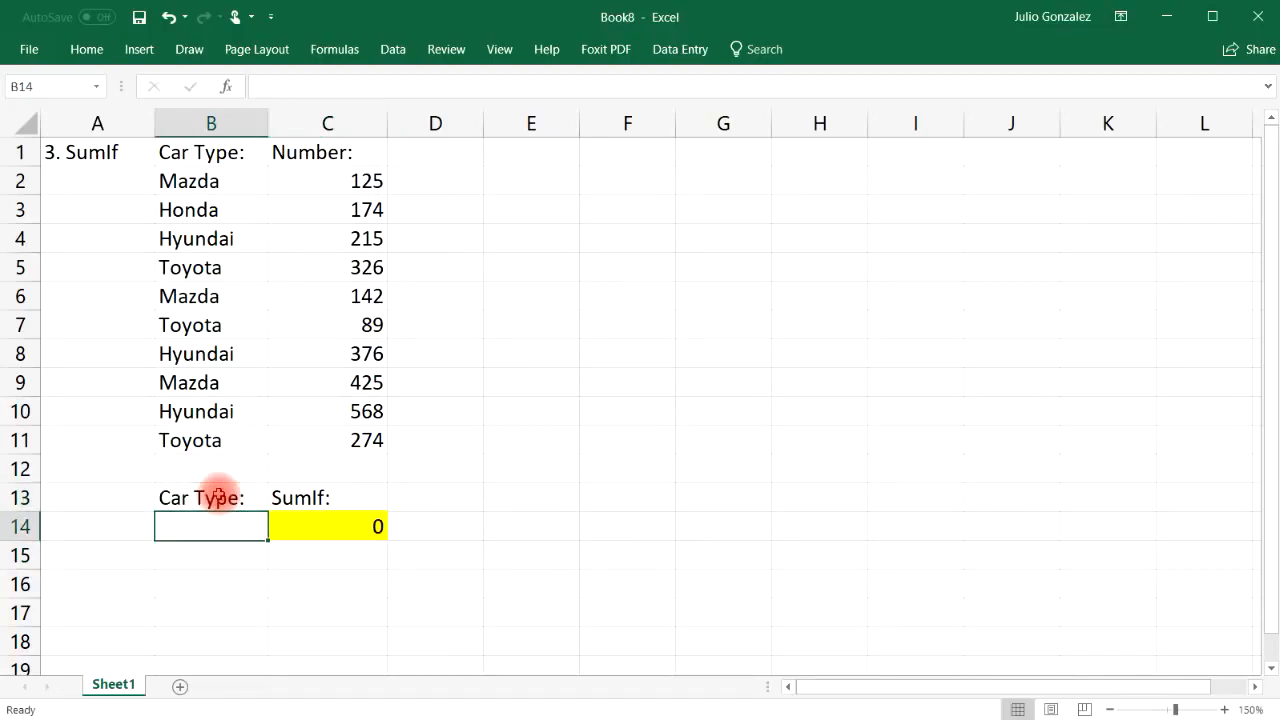
text(Ma)
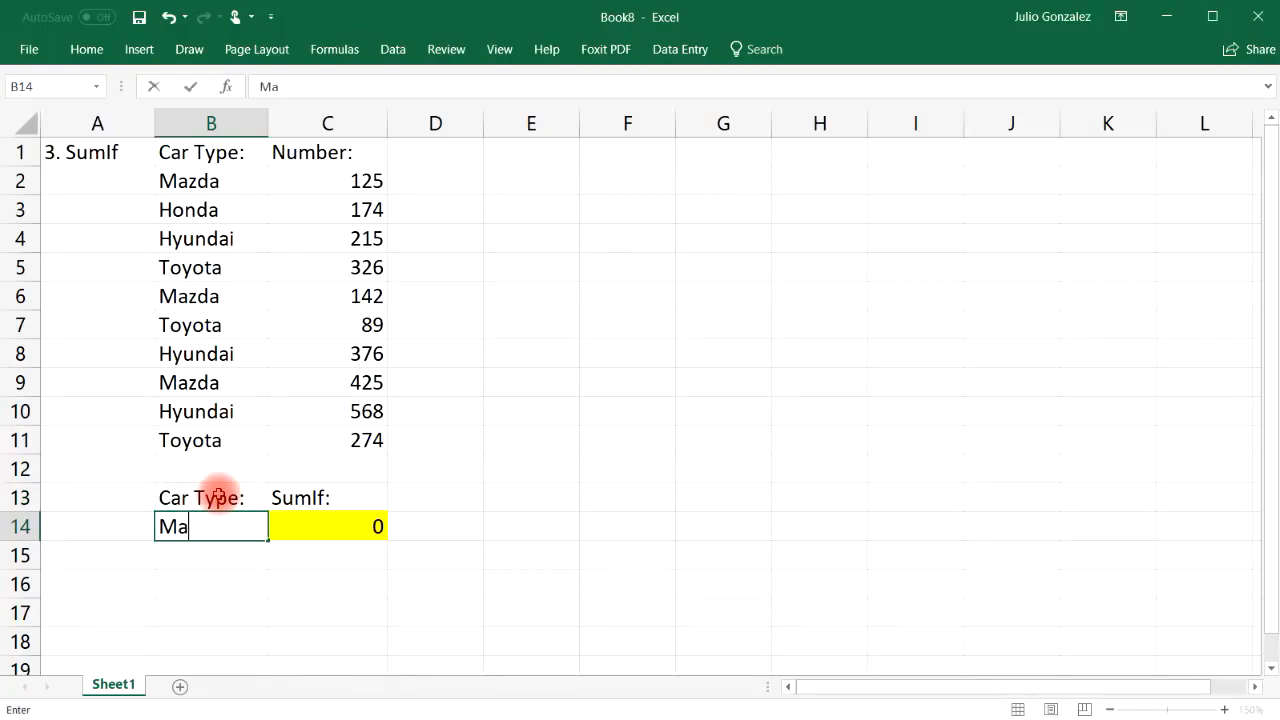
text(zda)
key(ctrl+Return)
key(Right)
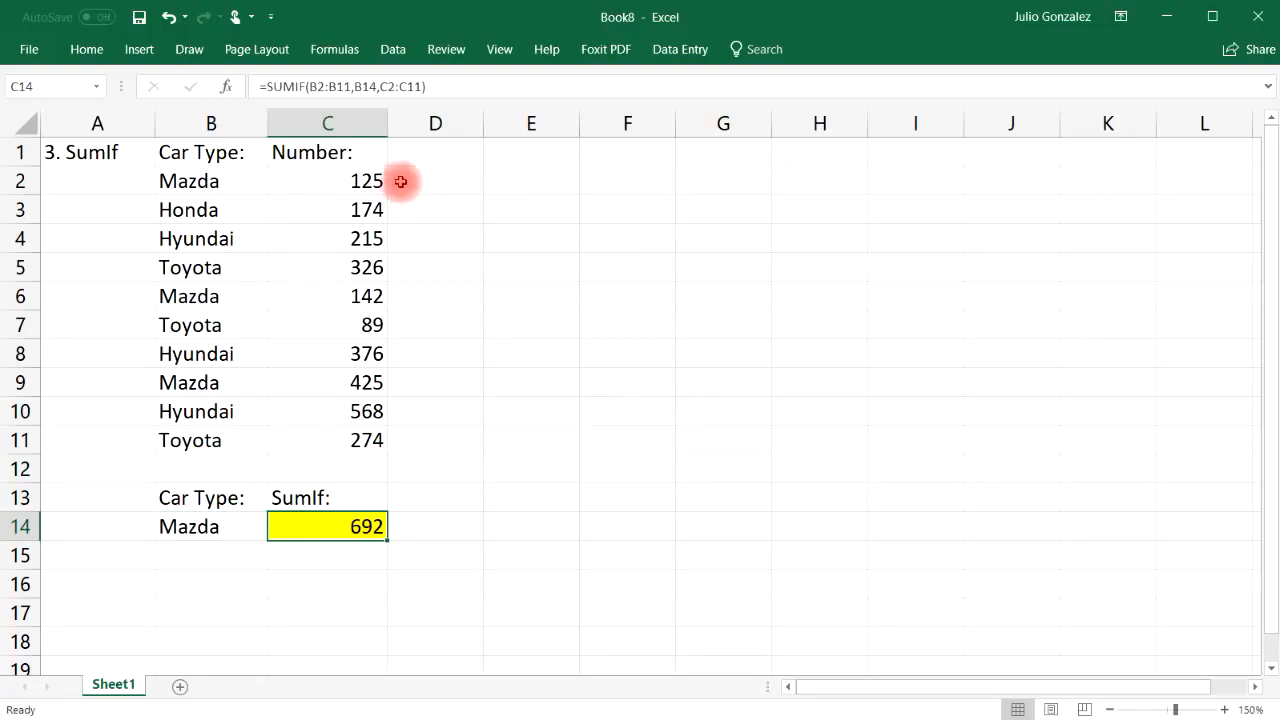
Verify by selecting Mazda's 125, 142, 425 and entering =SUM(125,142,425) in C16
click(368, 178)
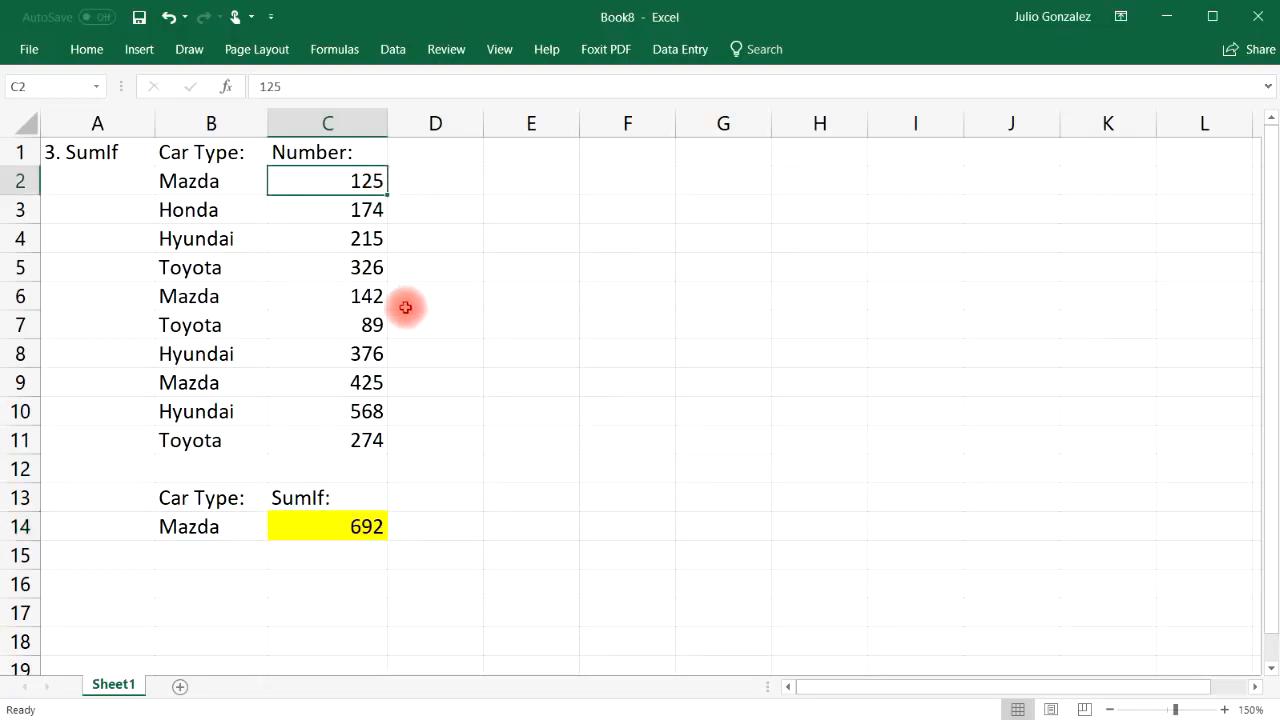
ctrl+click(365, 296)
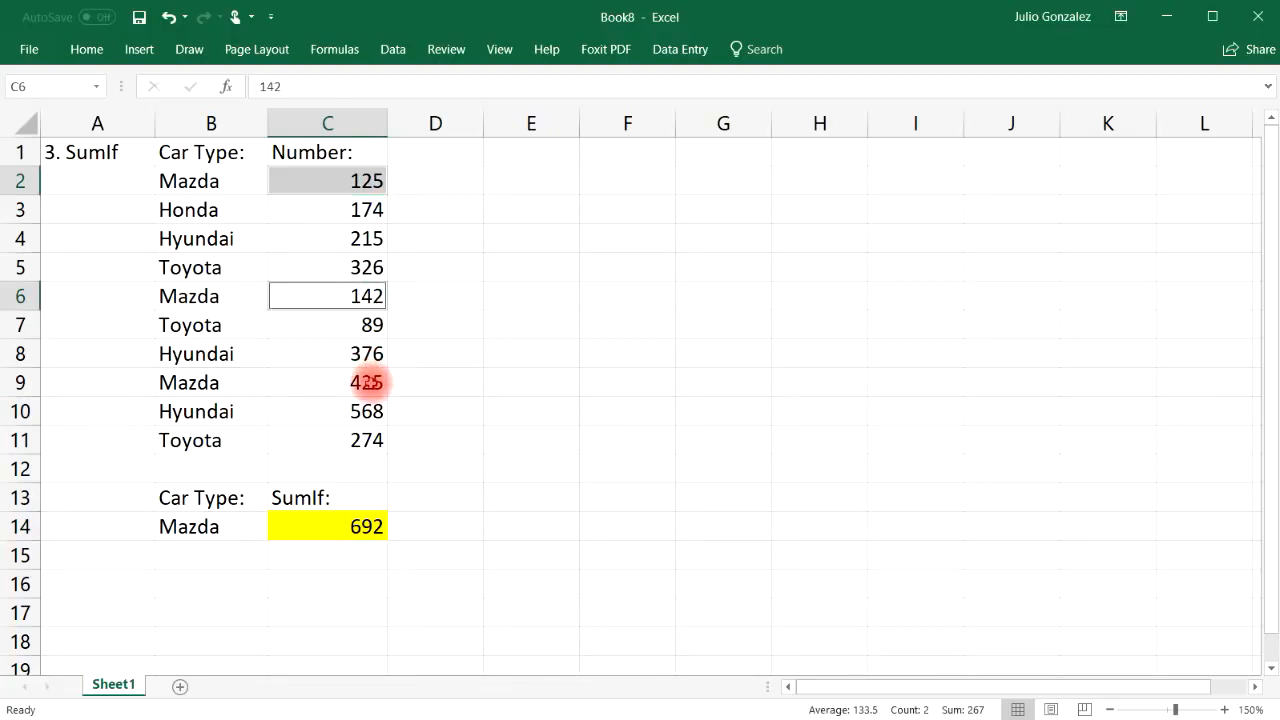
ctrl+click(367, 382)
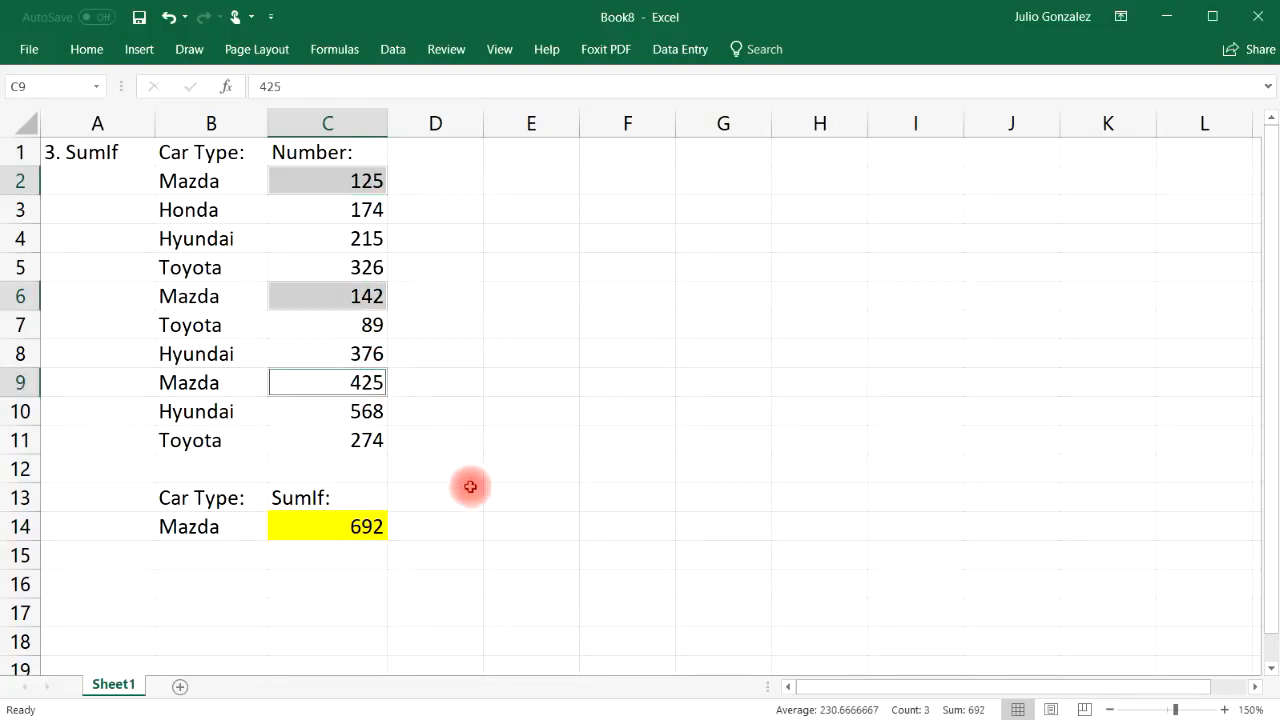
click(352, 589)
text(=sum(125,)
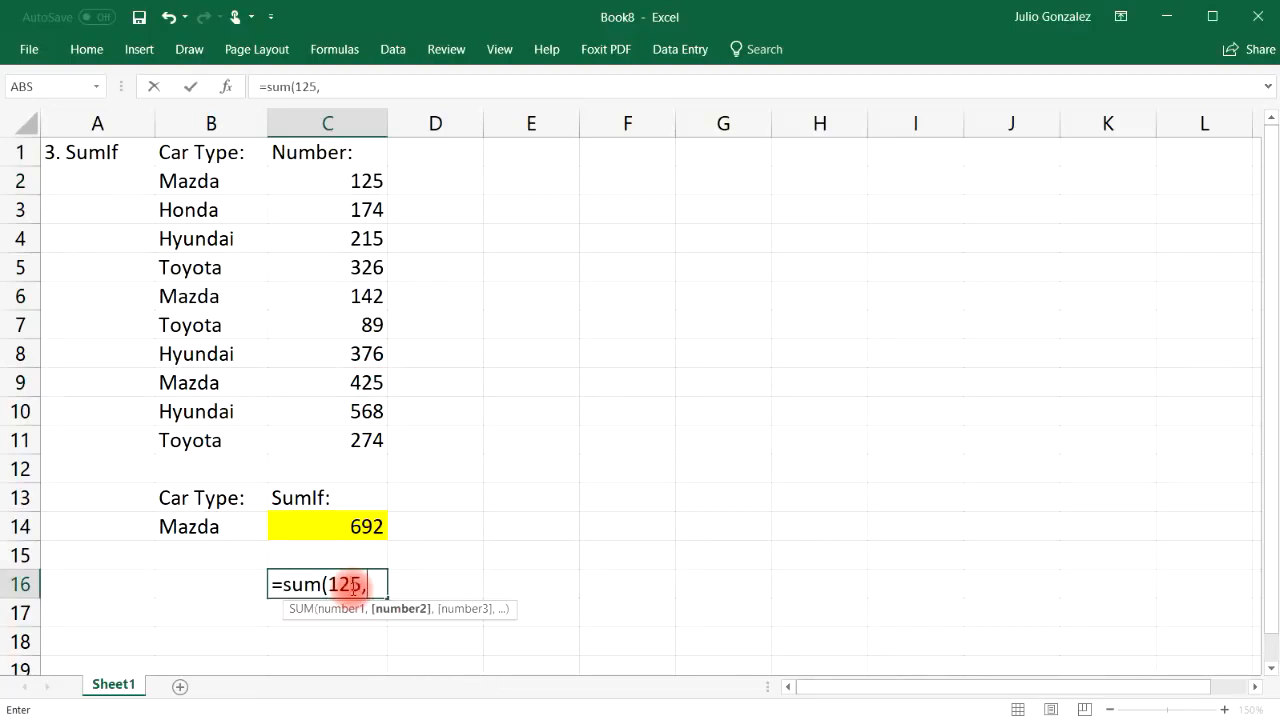
text(142,)
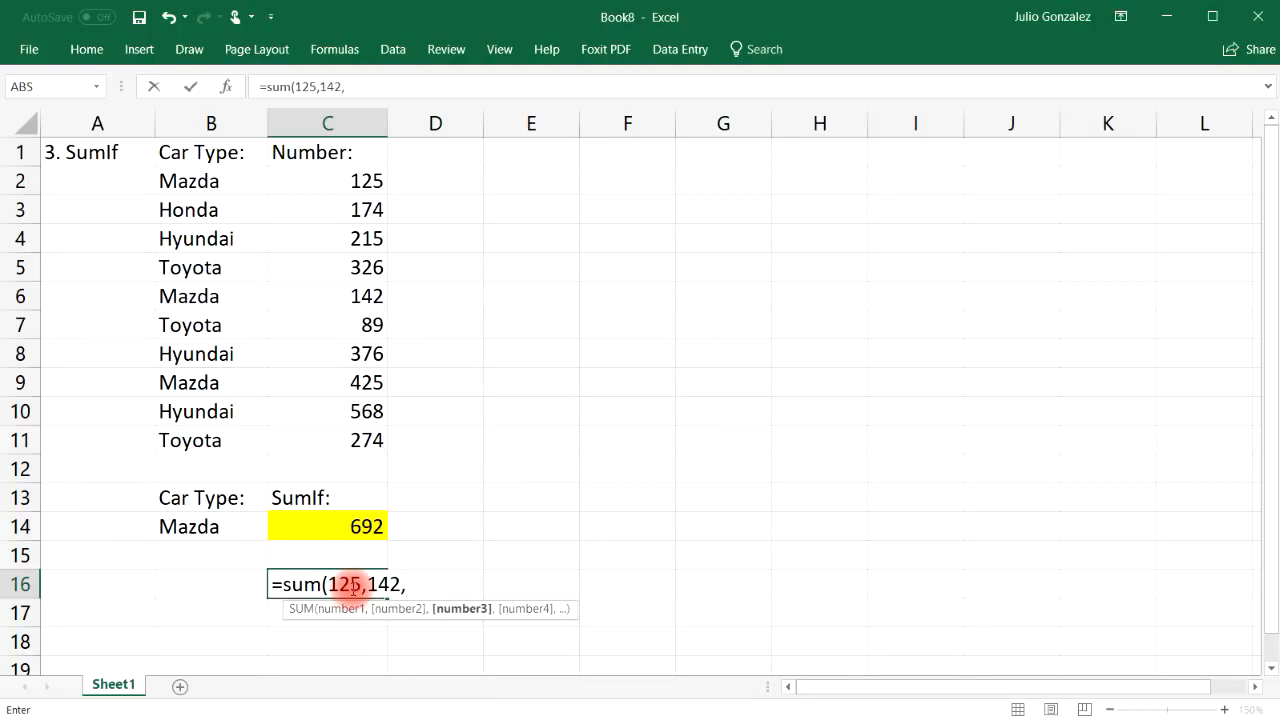
text(425))
key(Return)
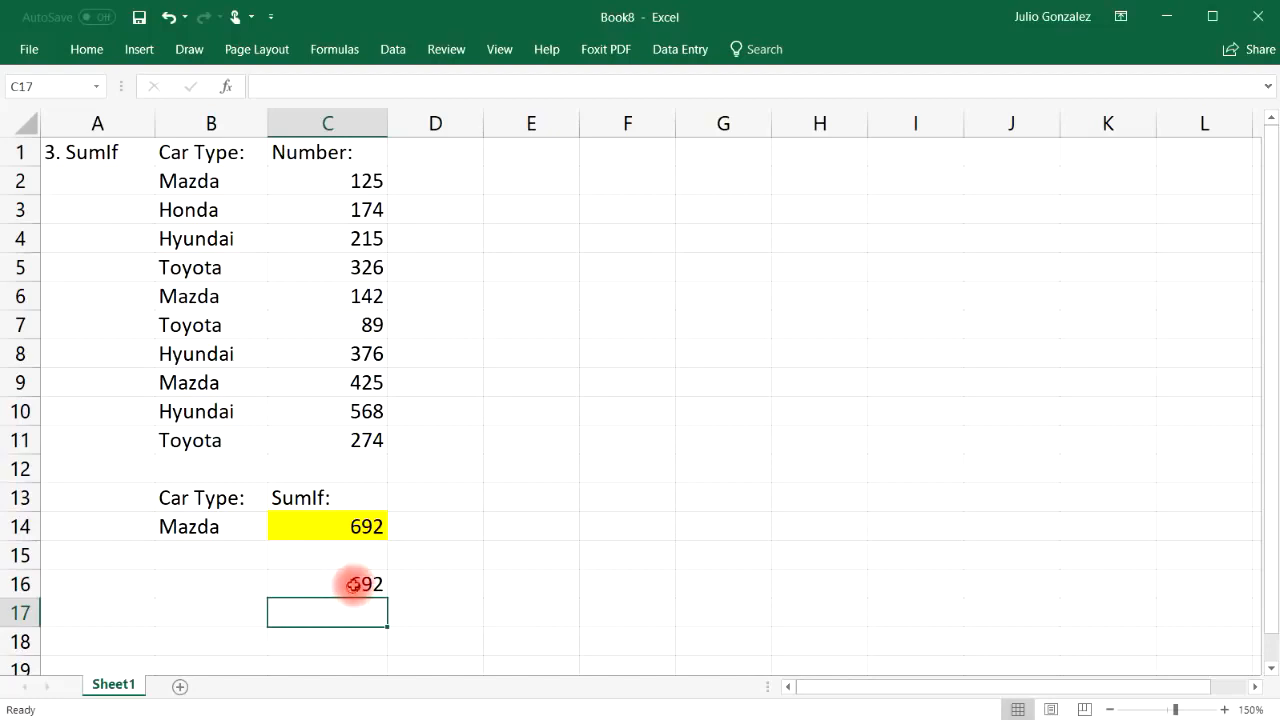
click(355, 584)
Try Honda as the criterion in B14 and check its number 174
click(198, 527)
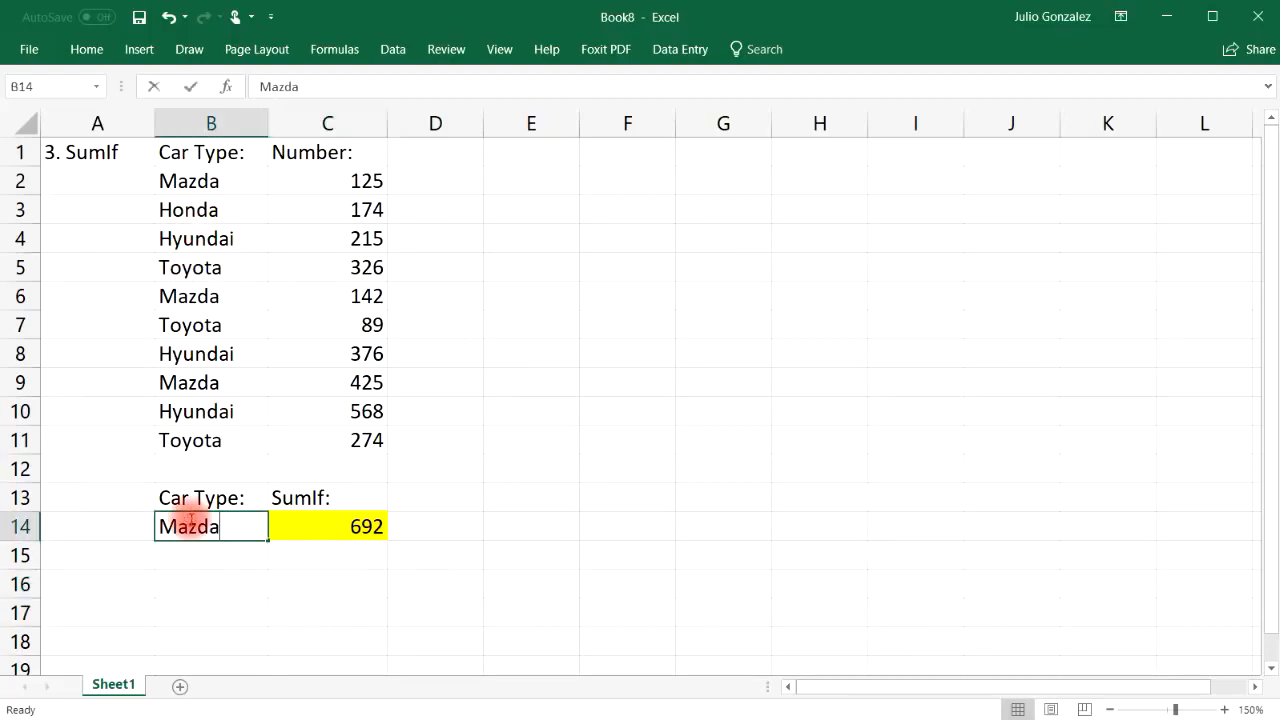
text(Hon)
key(Return)
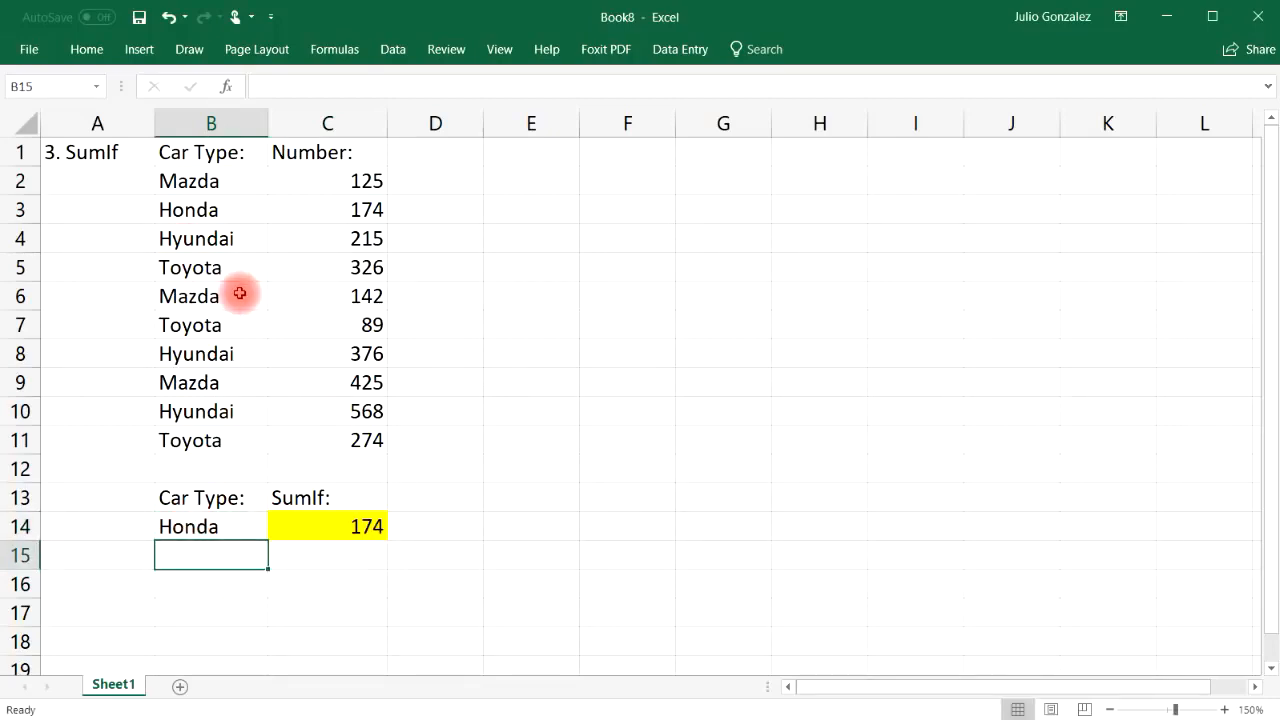
click(198, 206)
click(369, 210)
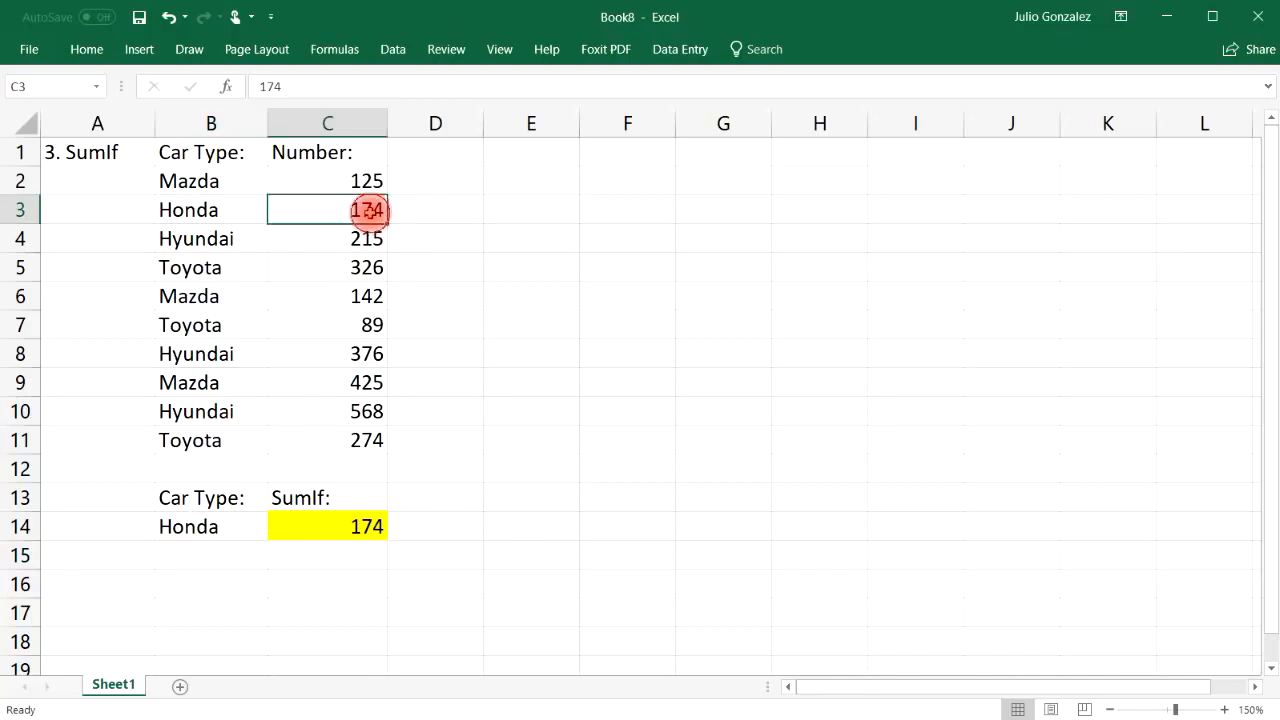
Switch the criterion to Toyota and highlight the Toyota rows 5, 7 and 11
click(214, 528)
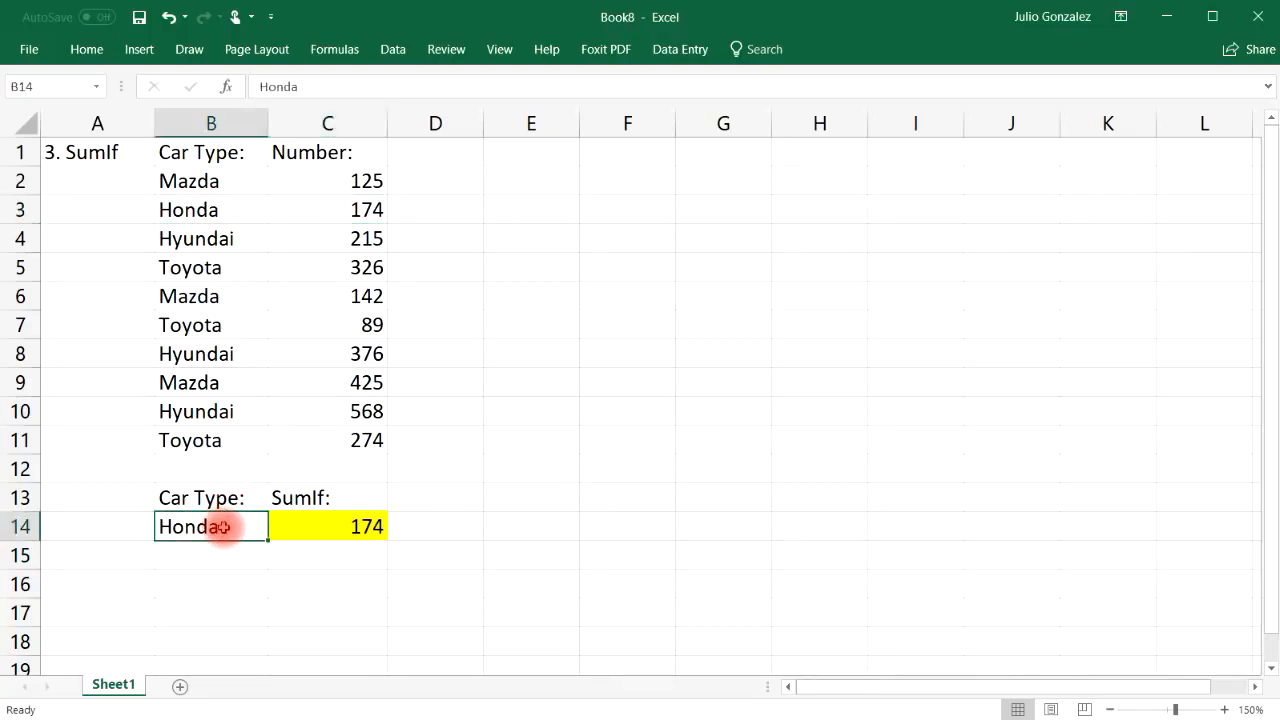
text(Toyota)
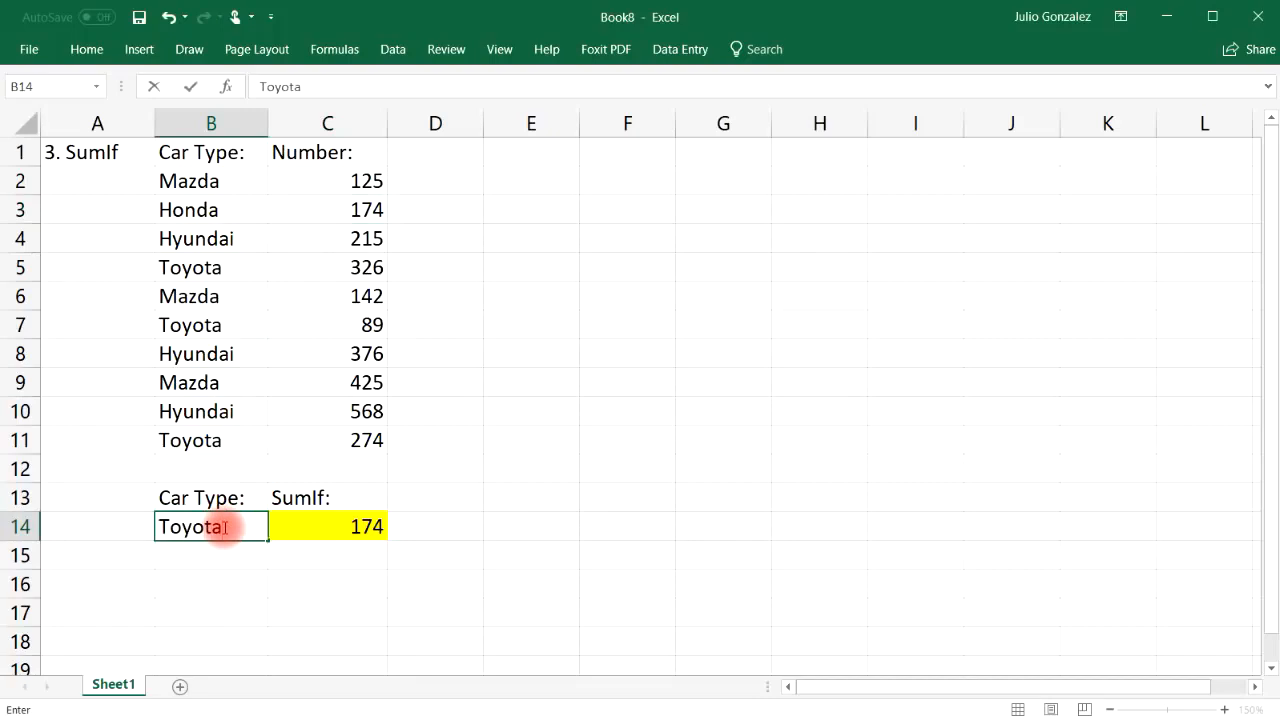
key(Return)
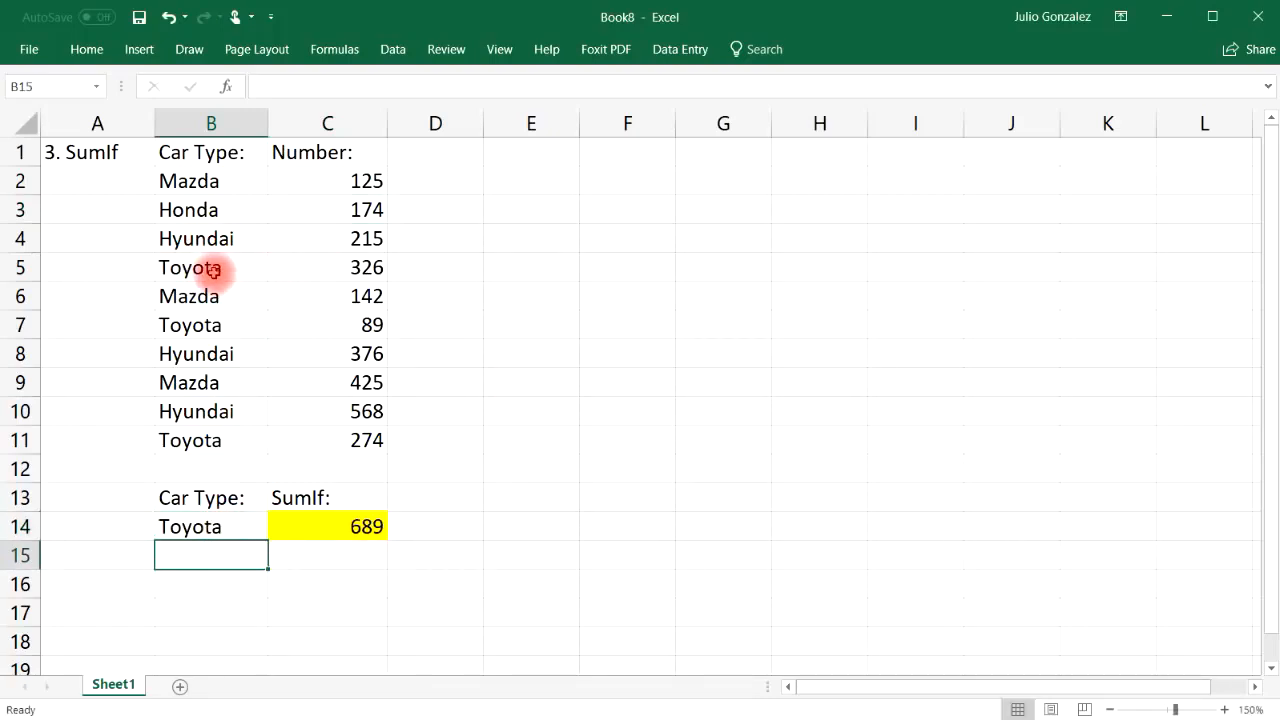
drag(211, 268, 329, 263)
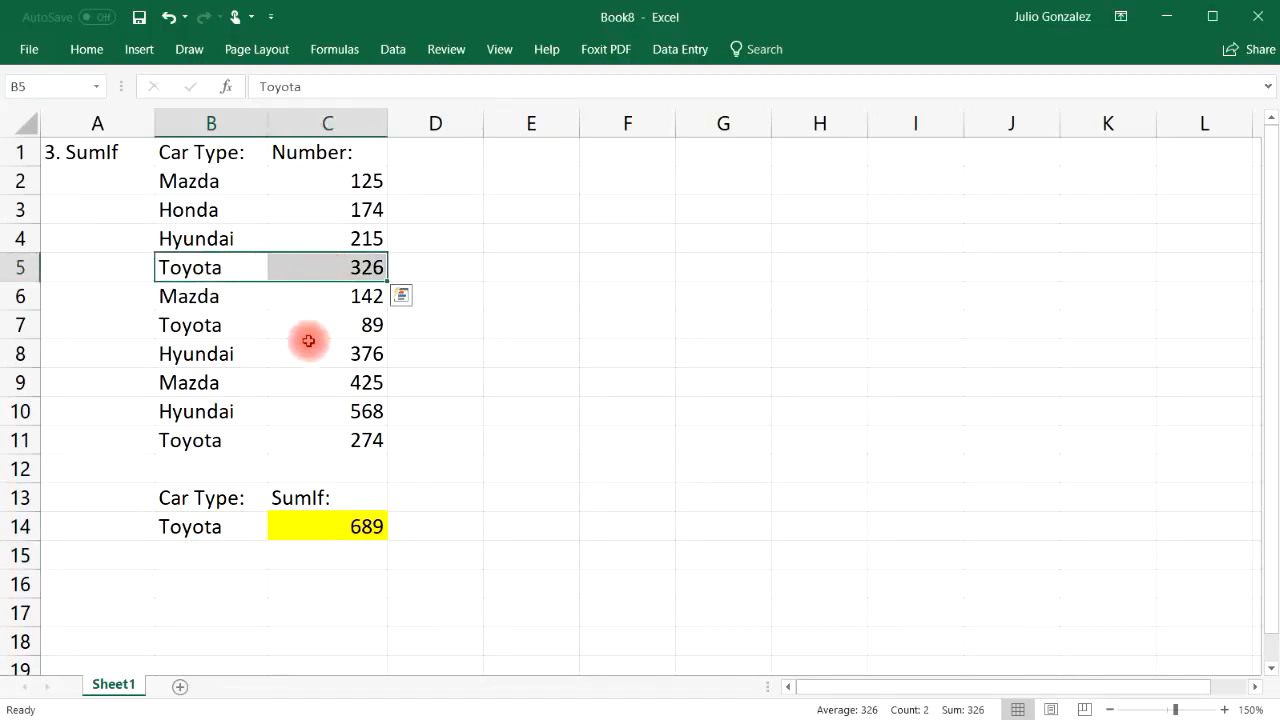
ctrl+click(186, 333)
drag(186, 333, 288, 331)
drag(222, 440, 300, 436)
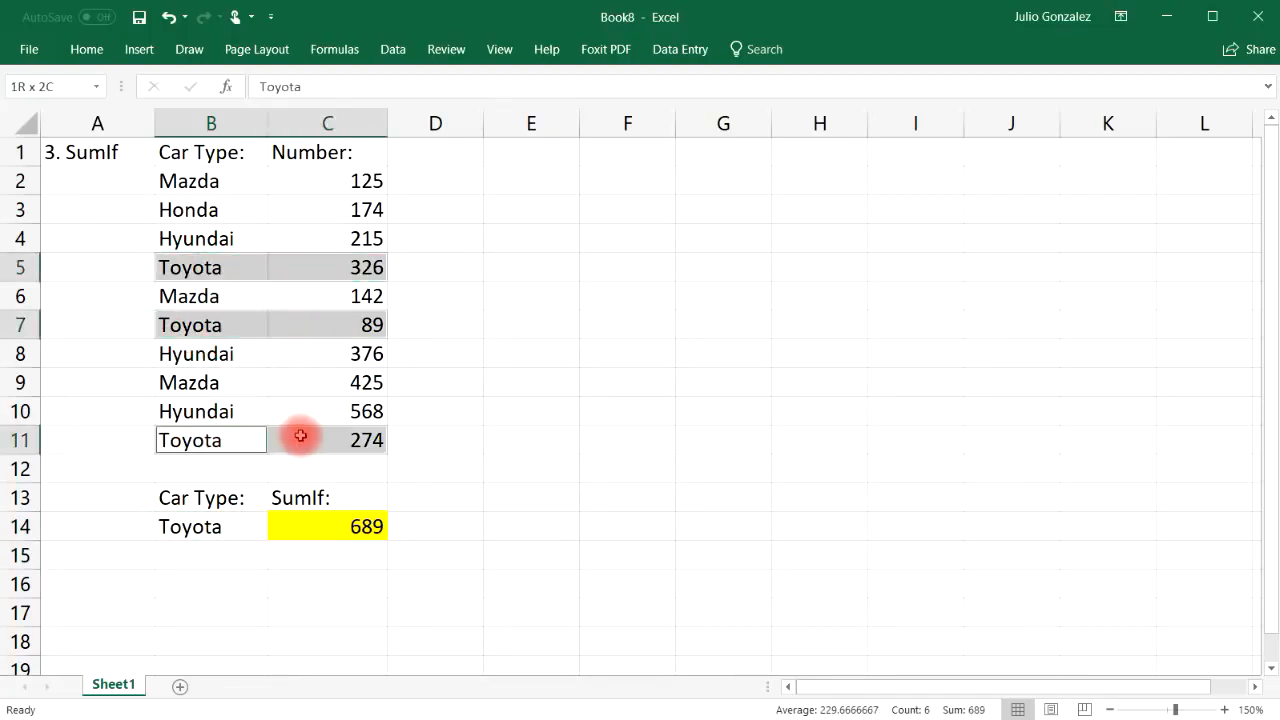
Add the Toyota numbers by hand in C16, then delete that check sum
click(346, 580)
text(=326+)
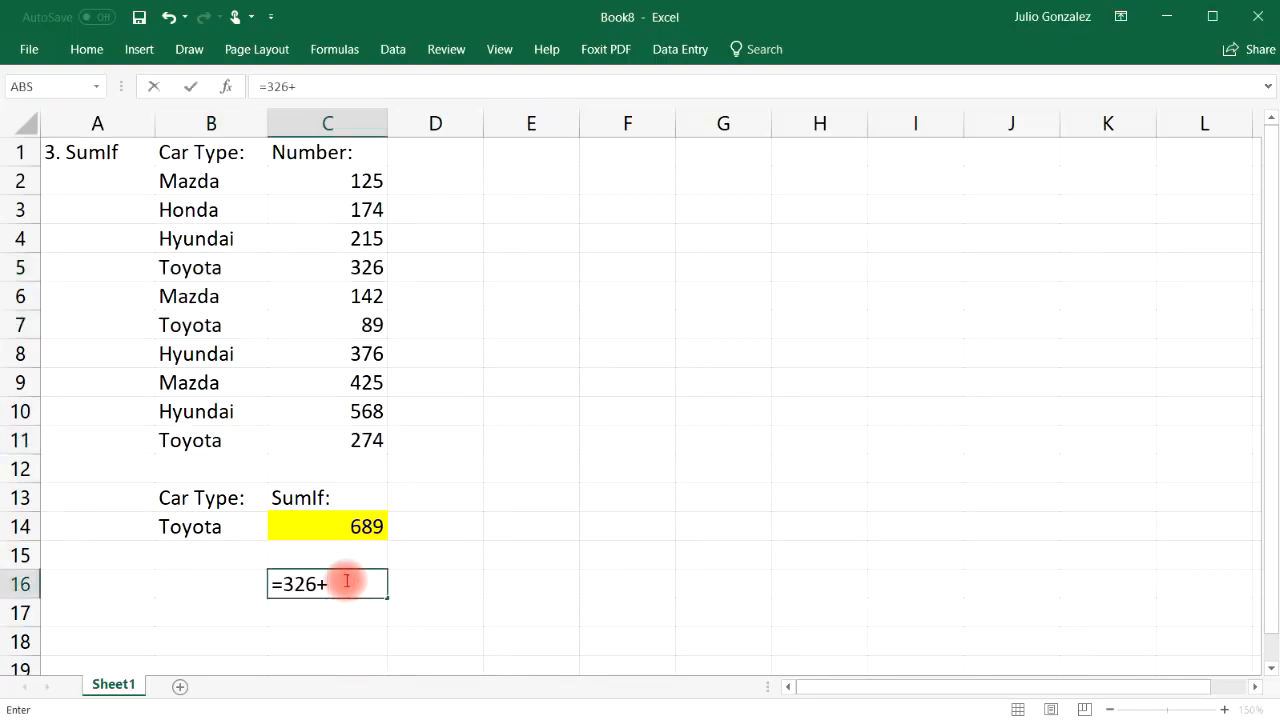
text(89+274)
key(Return)
click(344, 581)
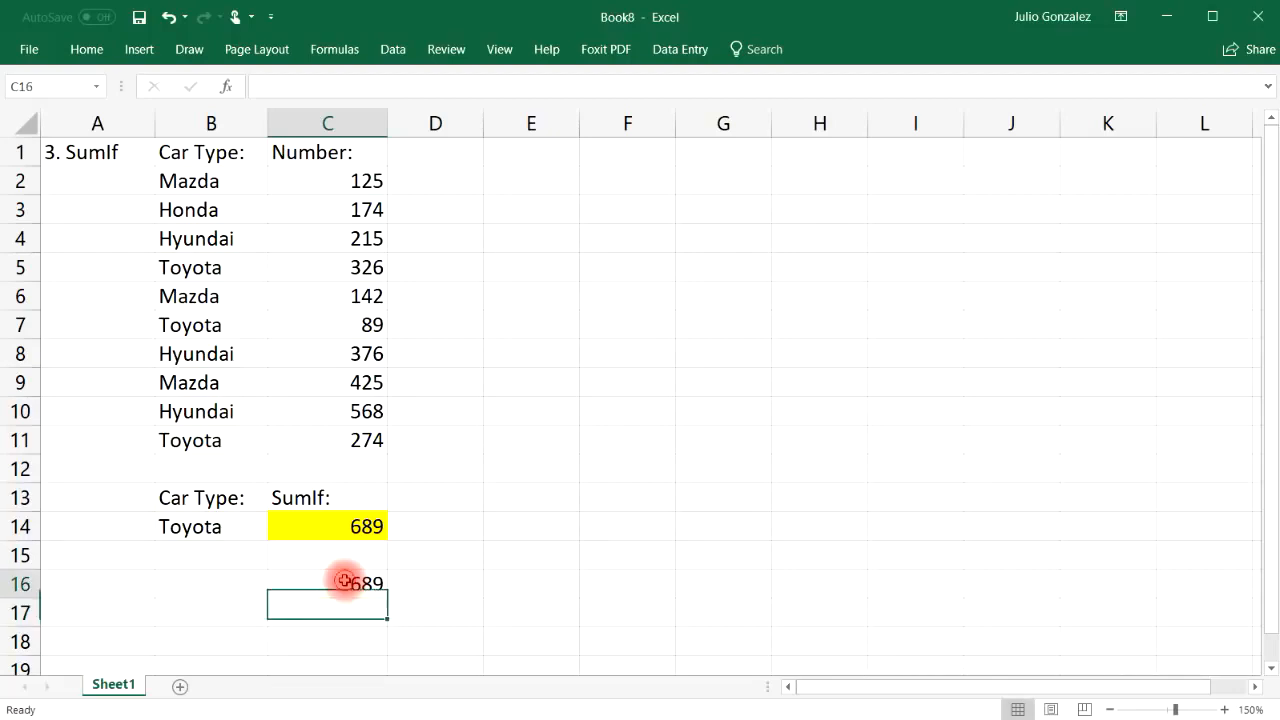
key(Delete)
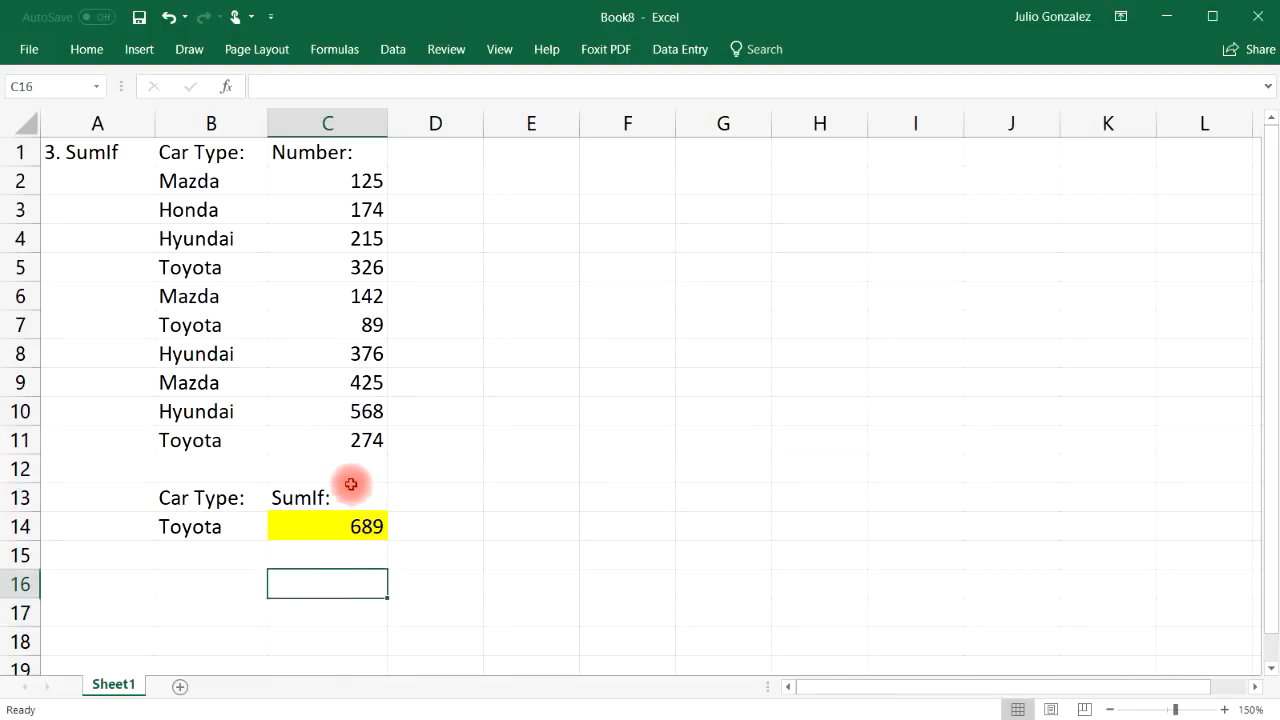
Highlight the car types and Number column, then select the '3. SumIf' title in A1
drag(224, 178, 207, 419)
click(207, 440)
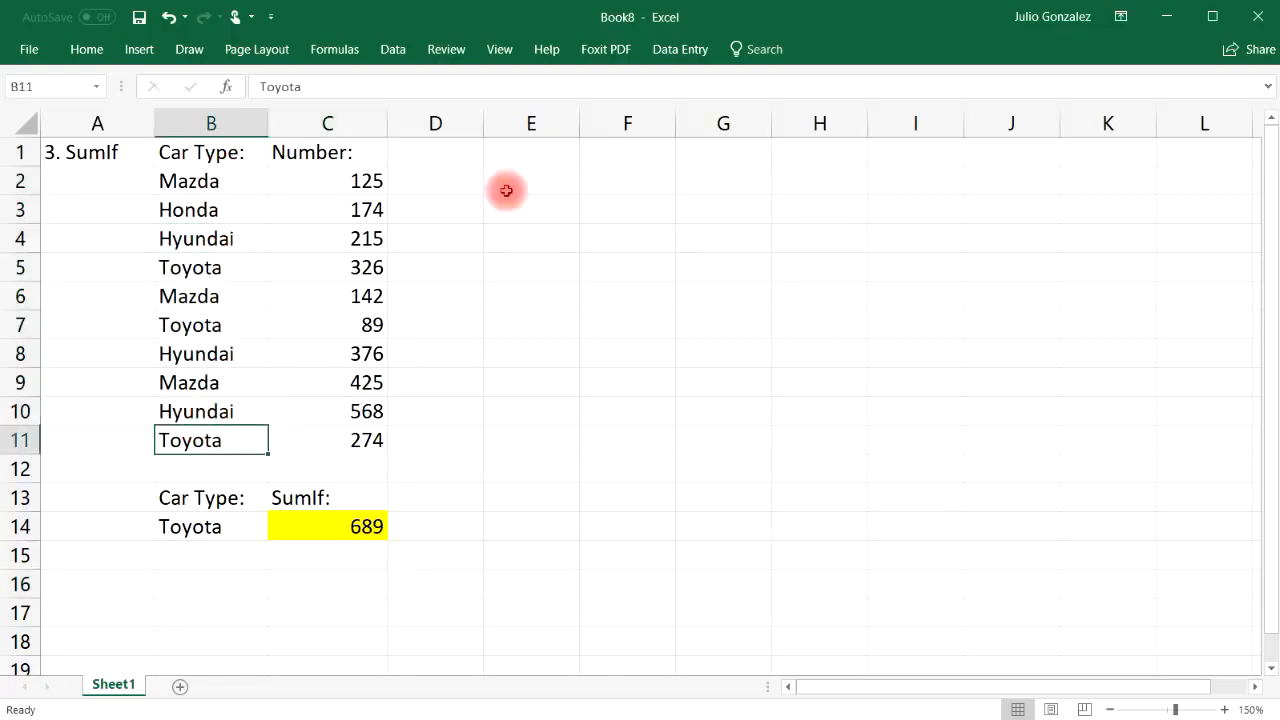
click(348, 181)
drag(348, 181, 335, 468)
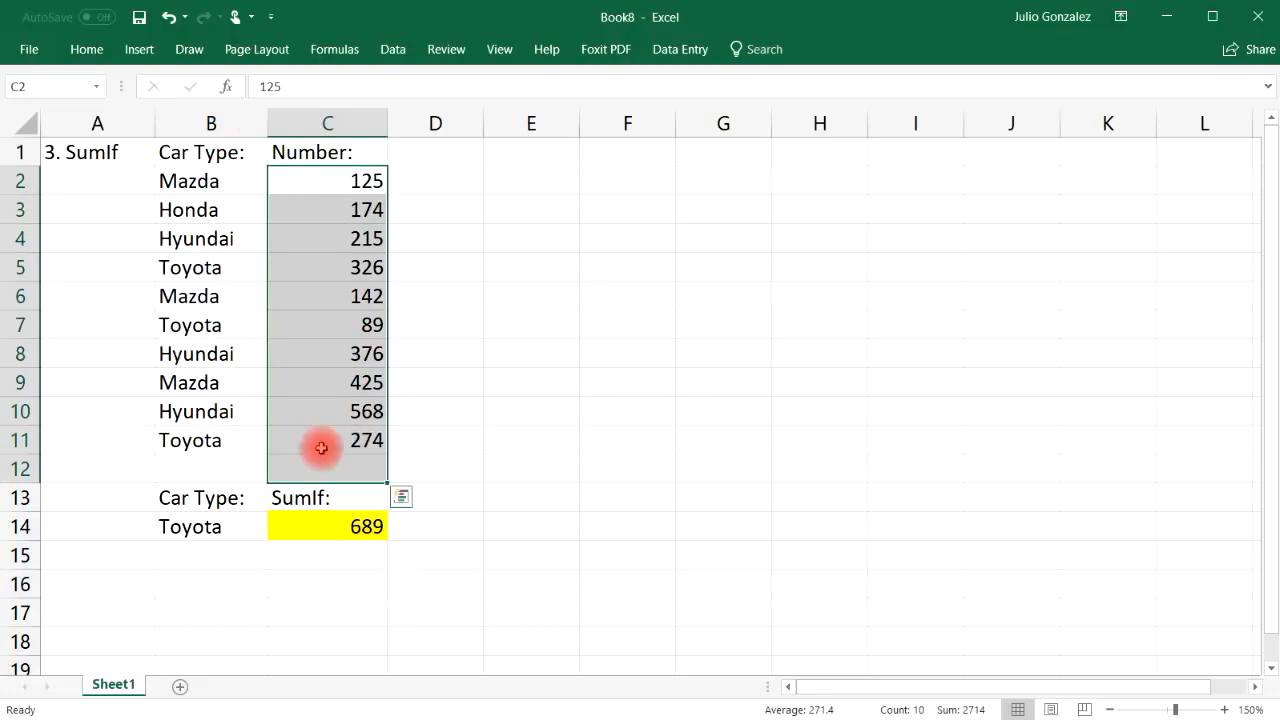
click(332, 556)
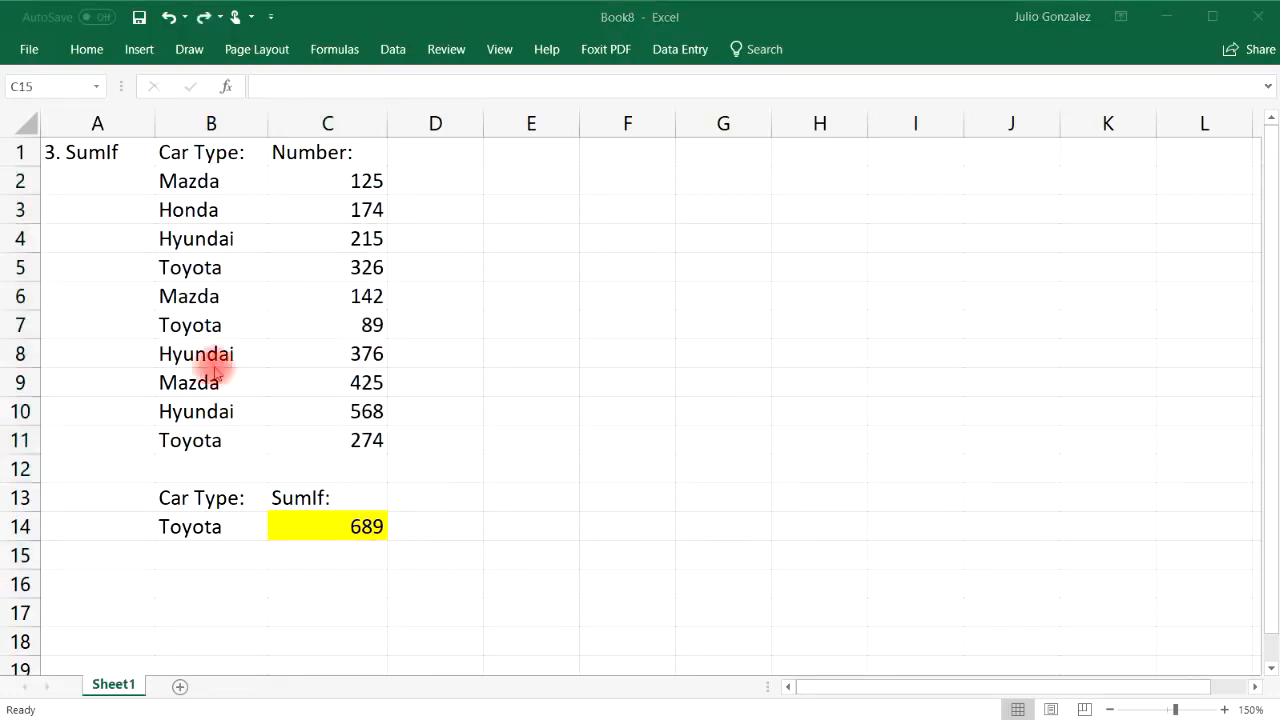
click(116, 152)
click(116, 152)
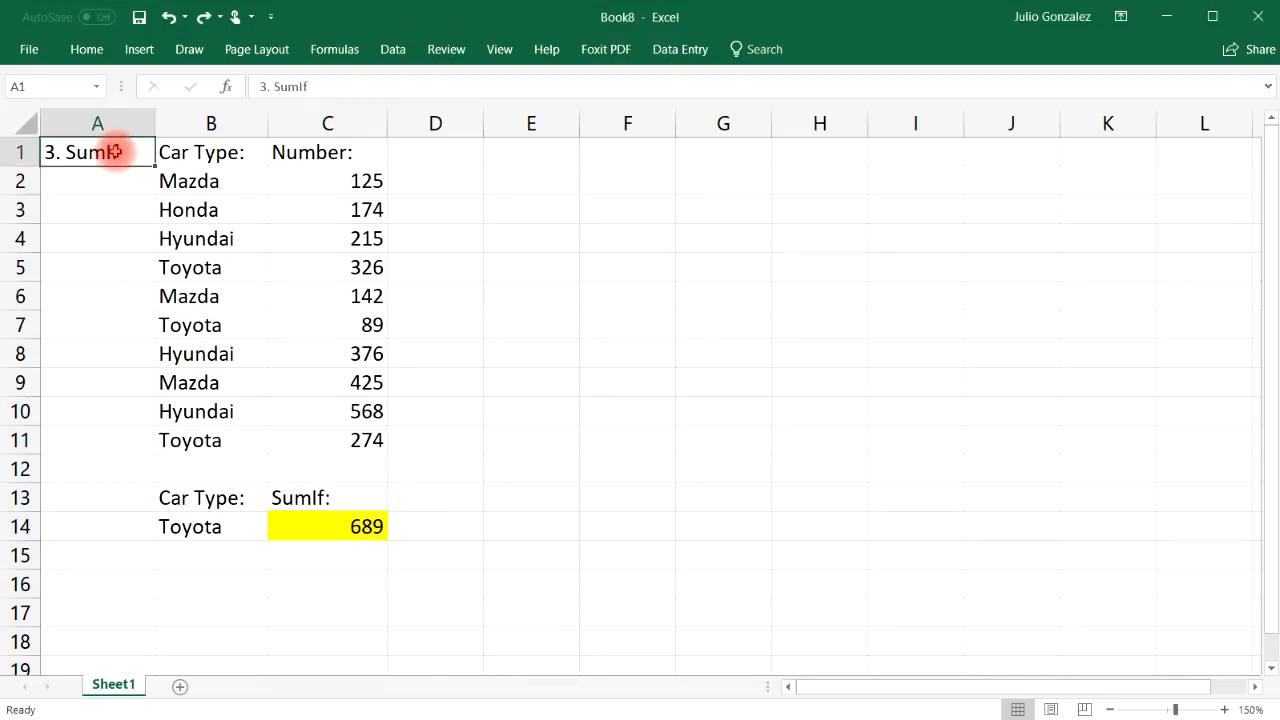
Retitle the section '4. Count' and add a 'Count:' label in C16
text(4. Count)
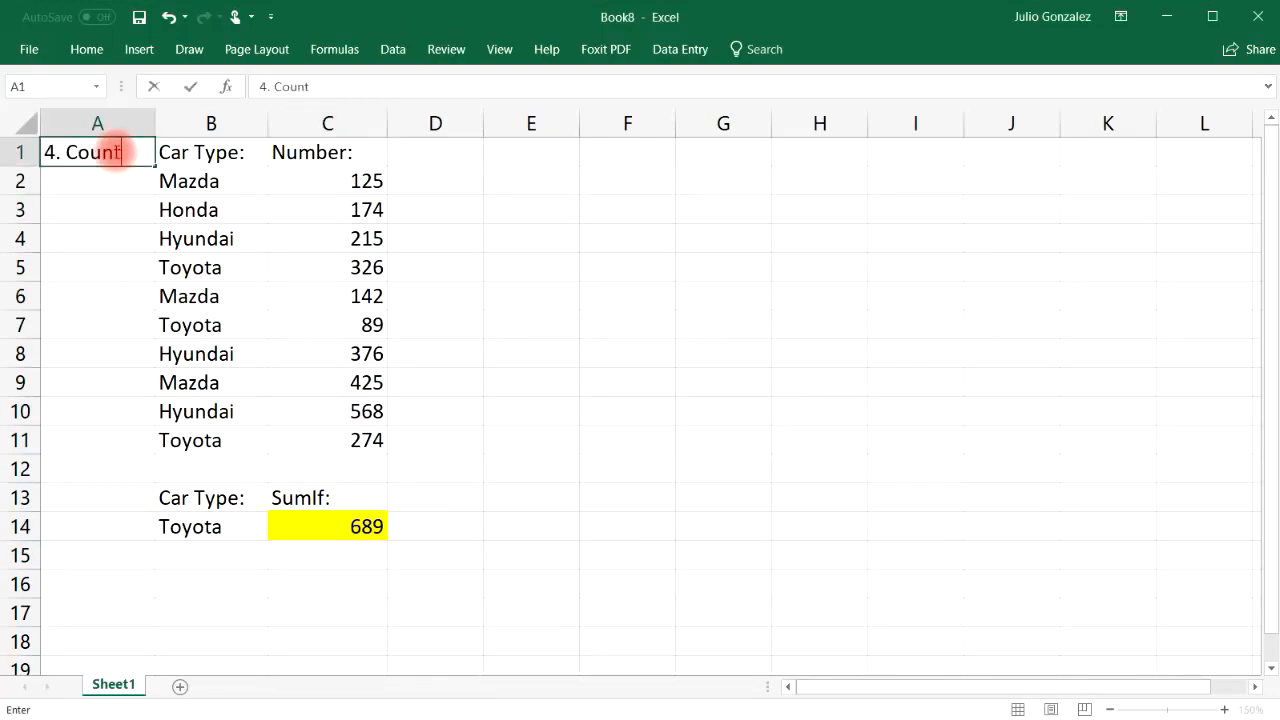
key(Return)
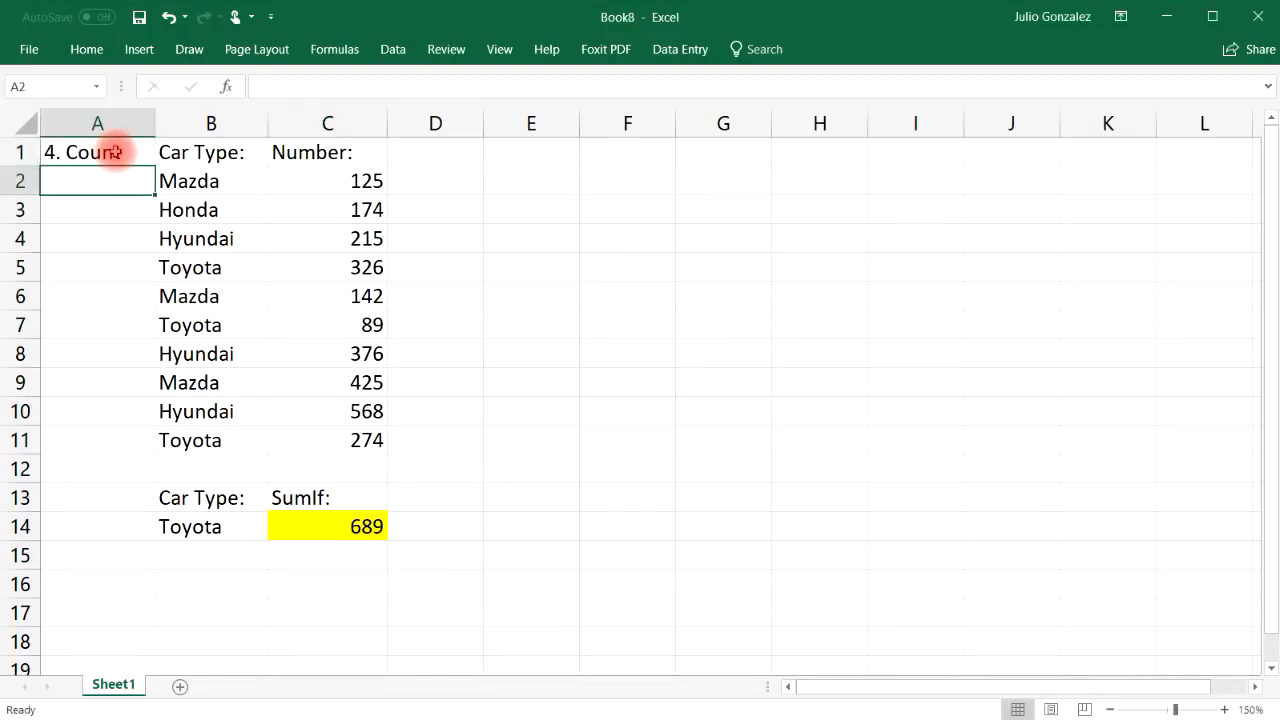
click(359, 583)
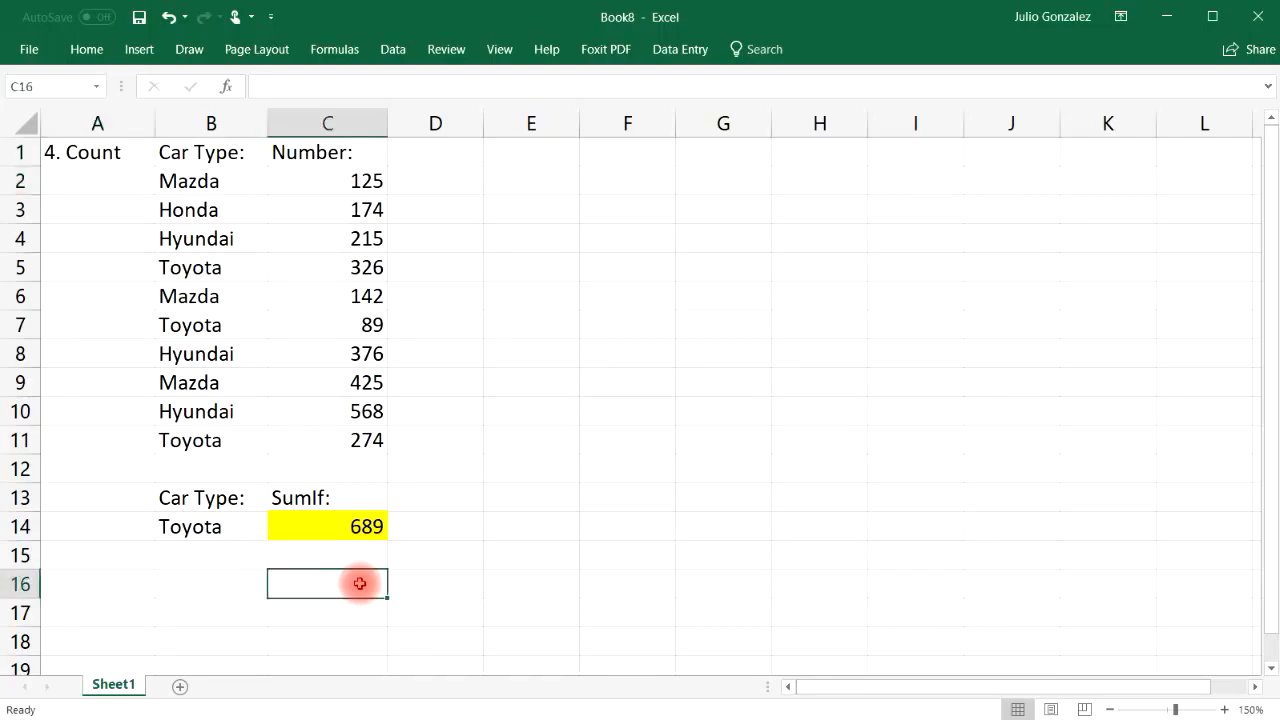
text(Count:)
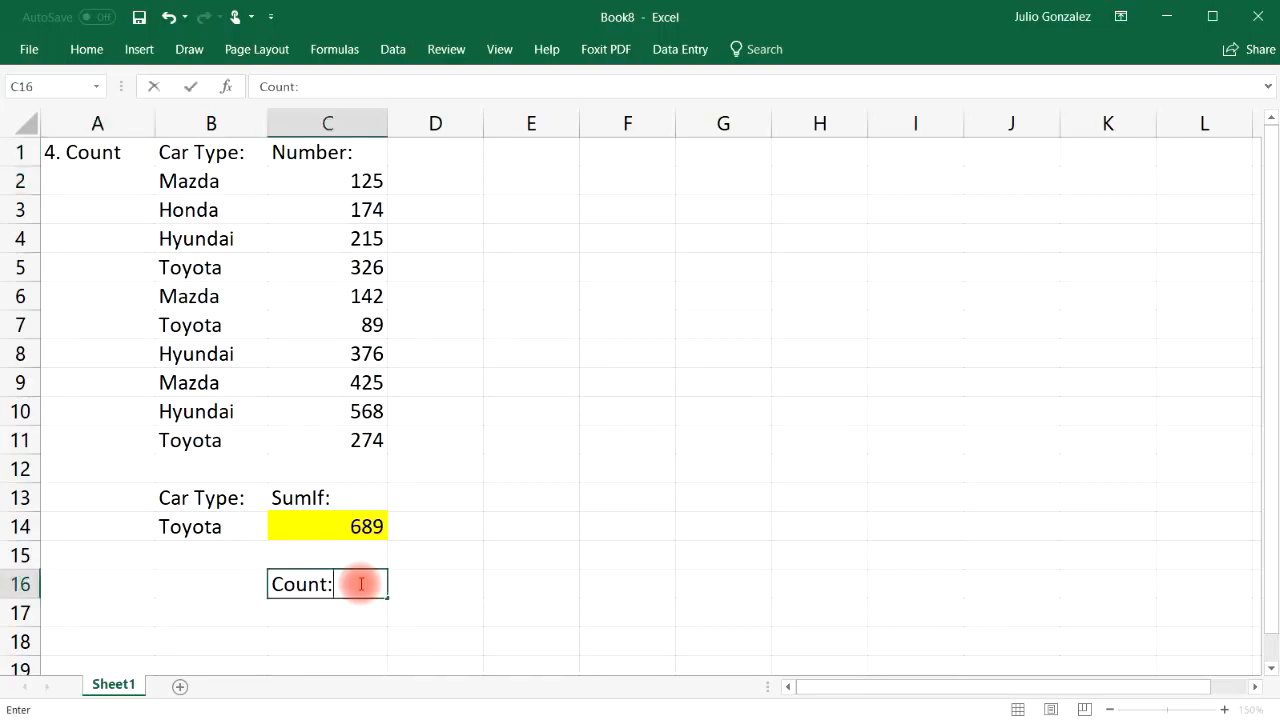
key(Return)
Enter =count(C2:C11) in C17, which returns 10
text(=co)
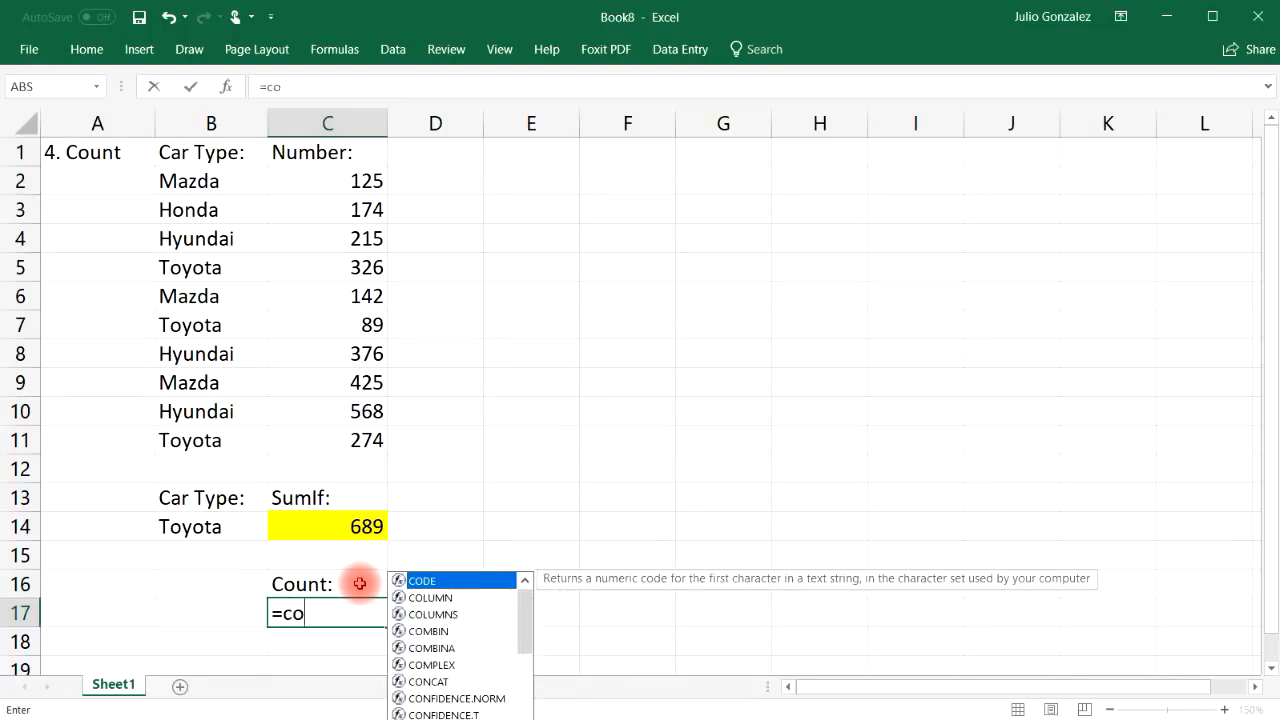
text(unt)
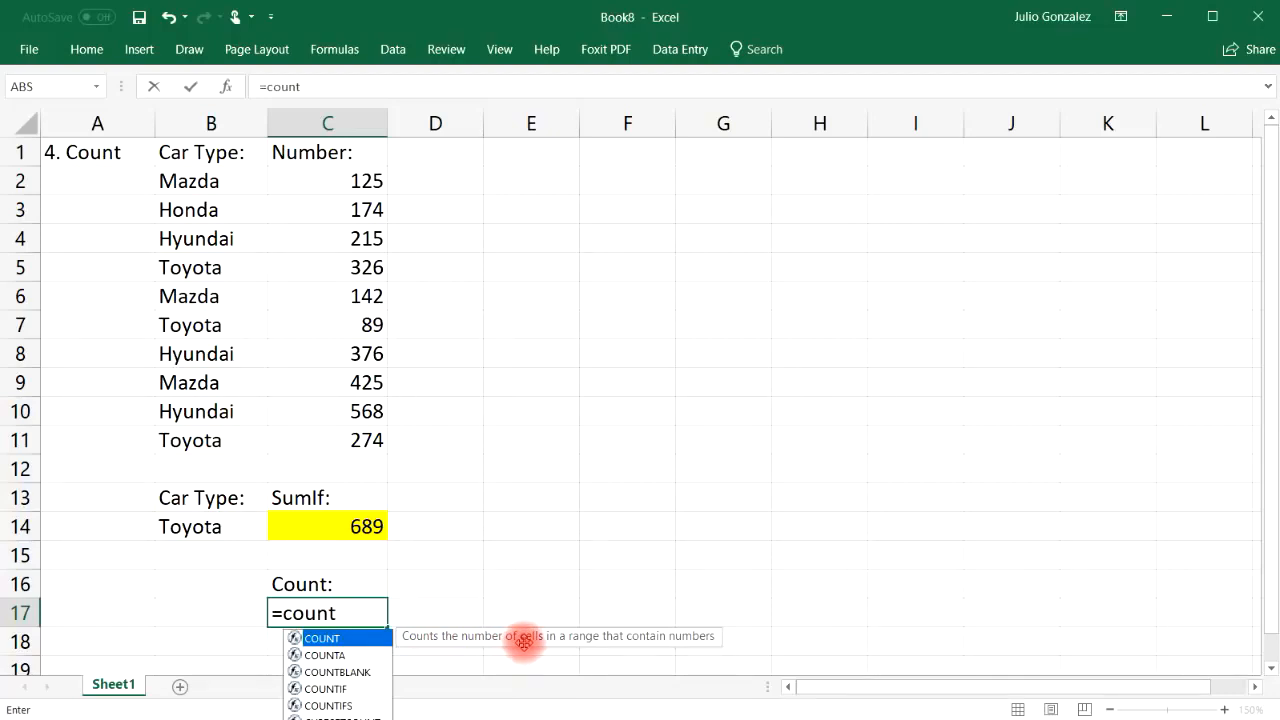
text(()
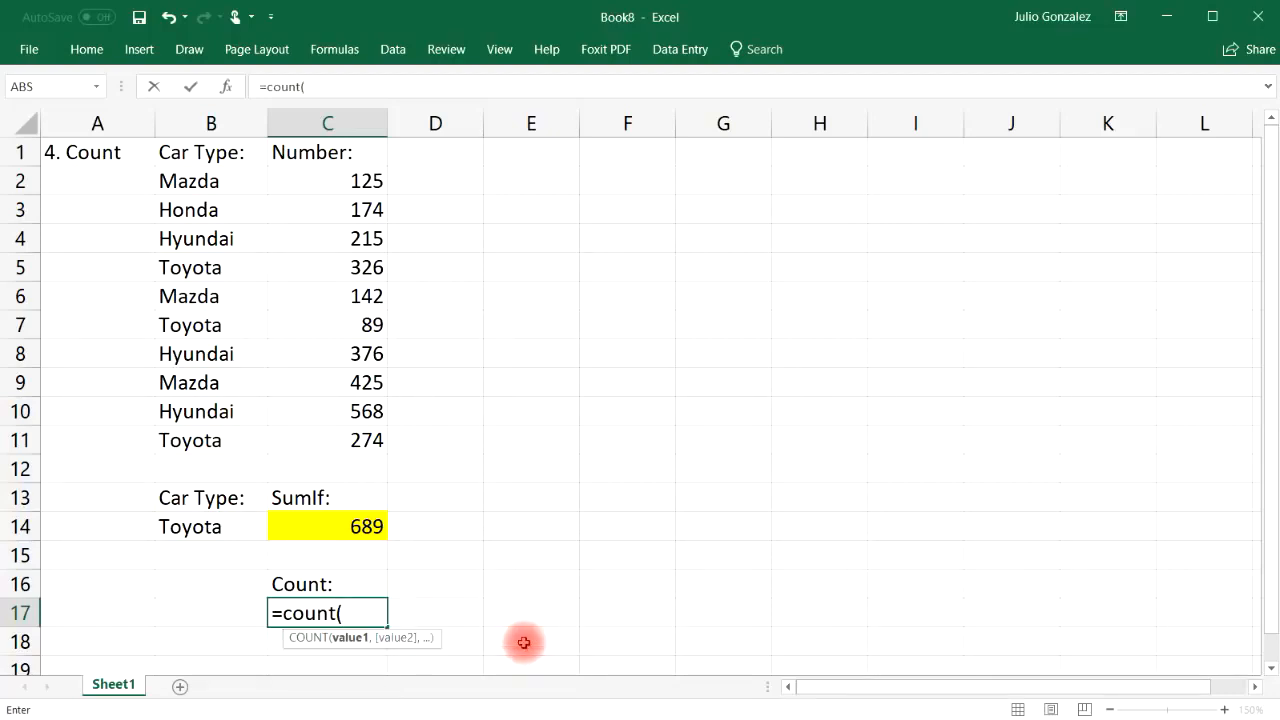
drag(363, 180, 366, 441)
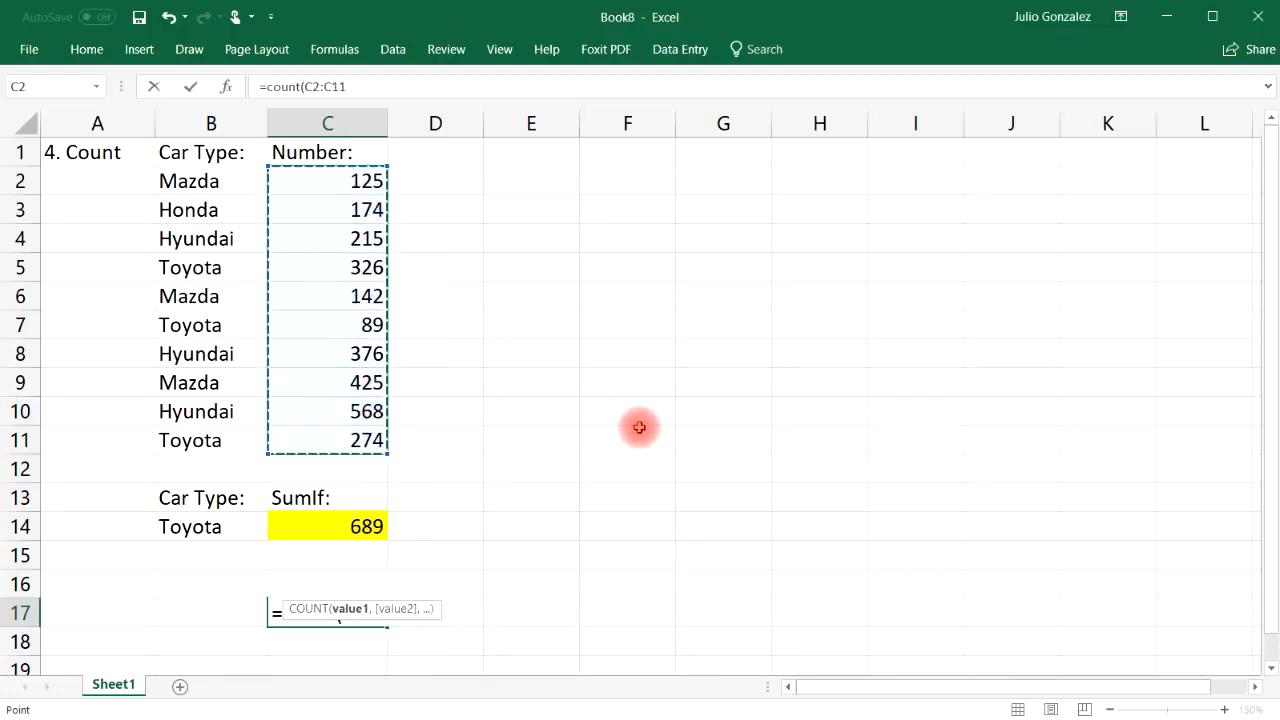
text())
key(Return)
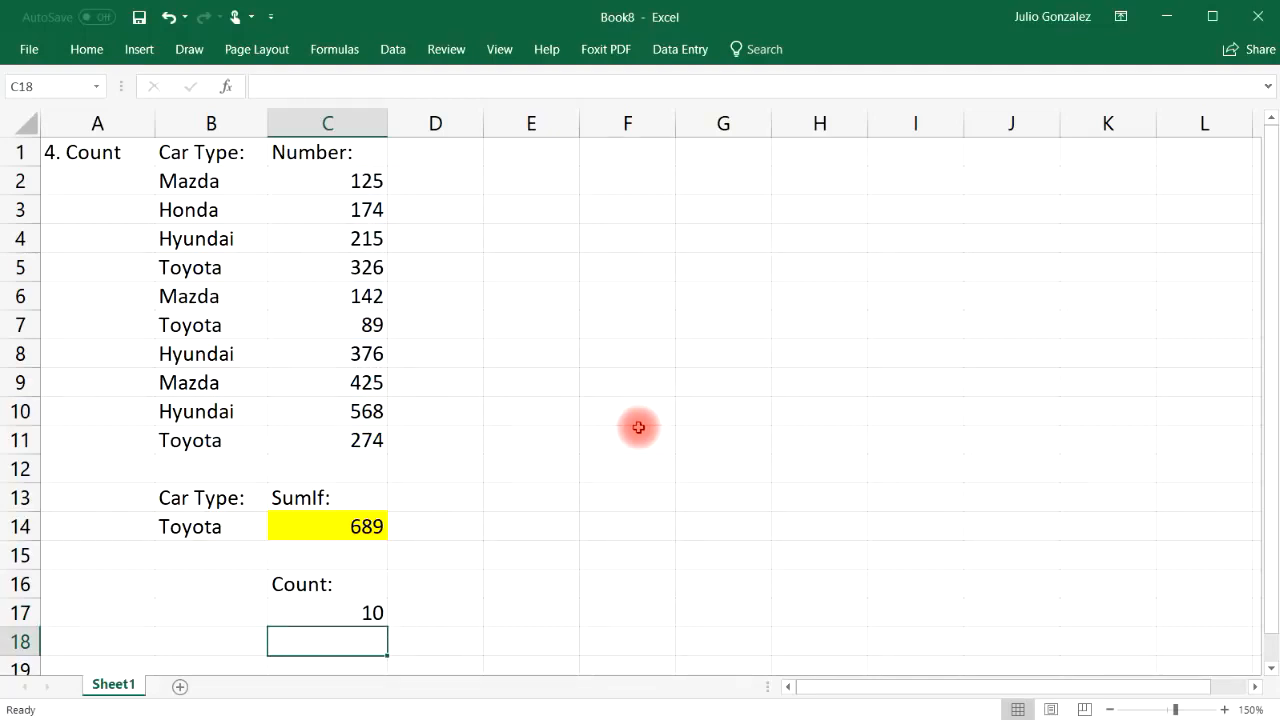
Step through the ten numbers in C2:C11, from 125 through 568
click(370, 180)
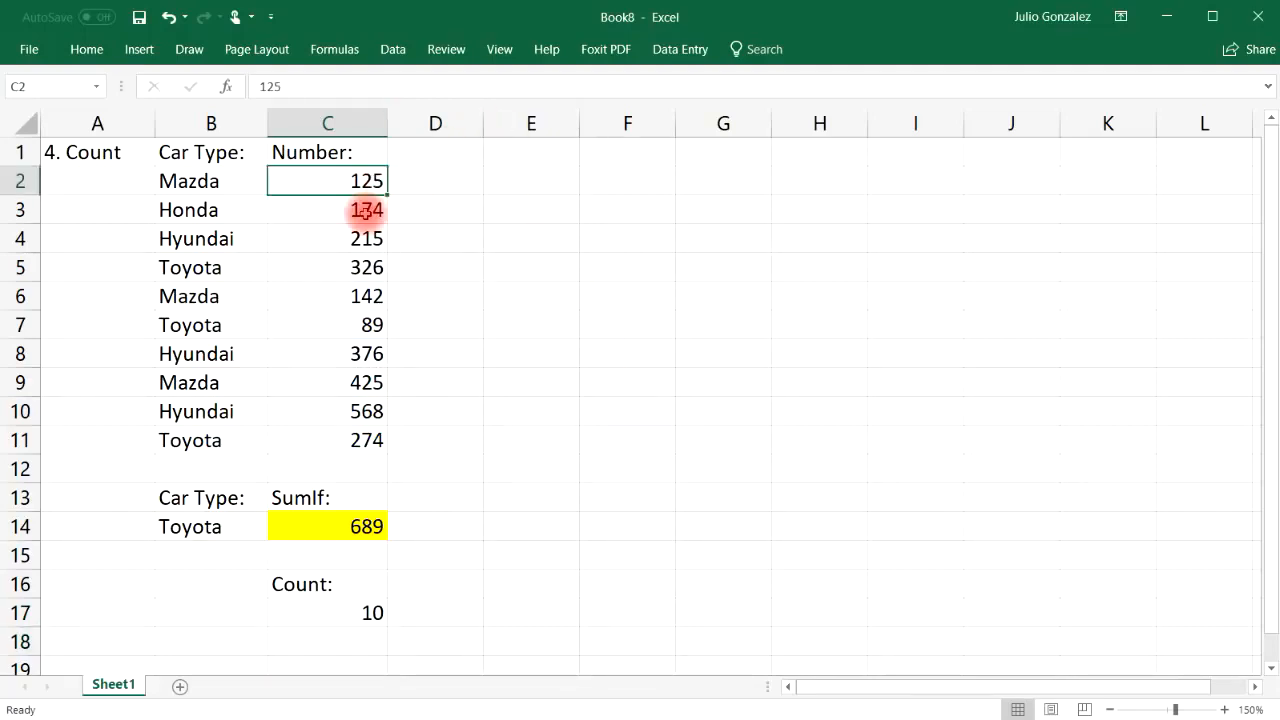
ctrl+click(366, 210)
ctrl+click(366, 238)
ctrl+click(366, 267)
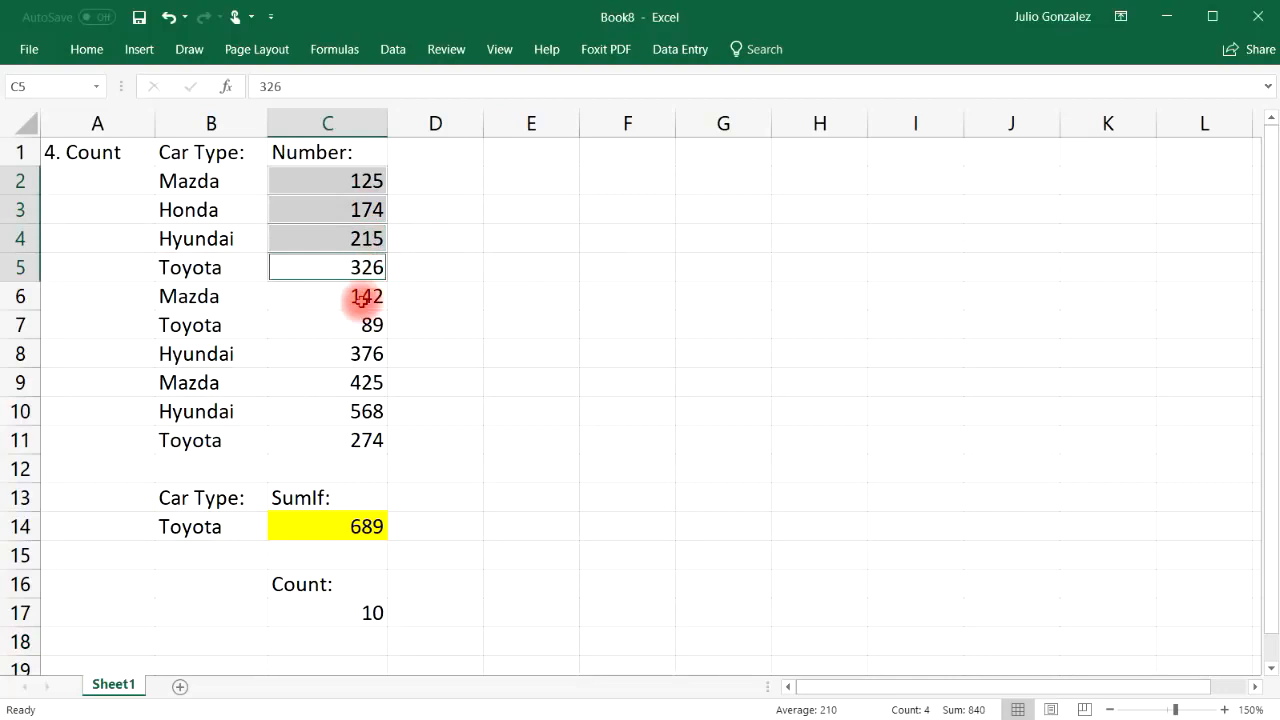
ctrl+click(362, 297)
ctrl+click(366, 325)
ctrl+click(360, 354)
ctrl+click(360, 382)
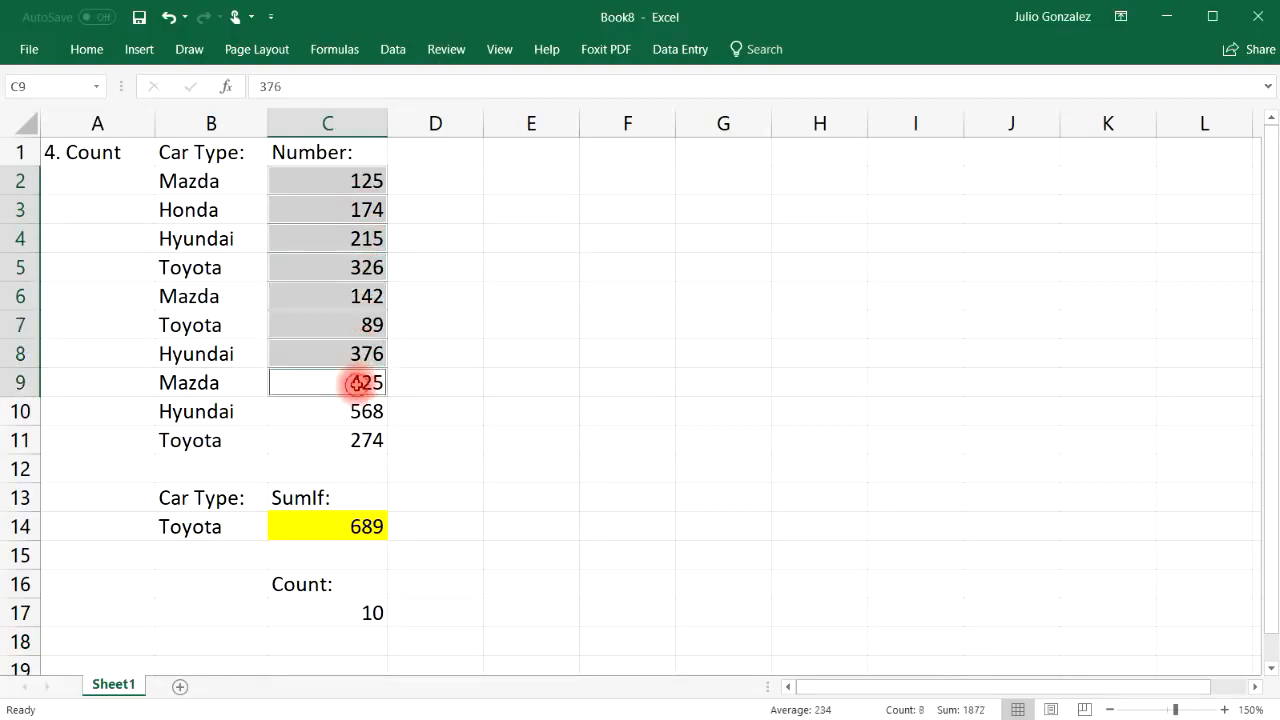
ctrl+click(355, 434)
ctrl+click(362, 411)
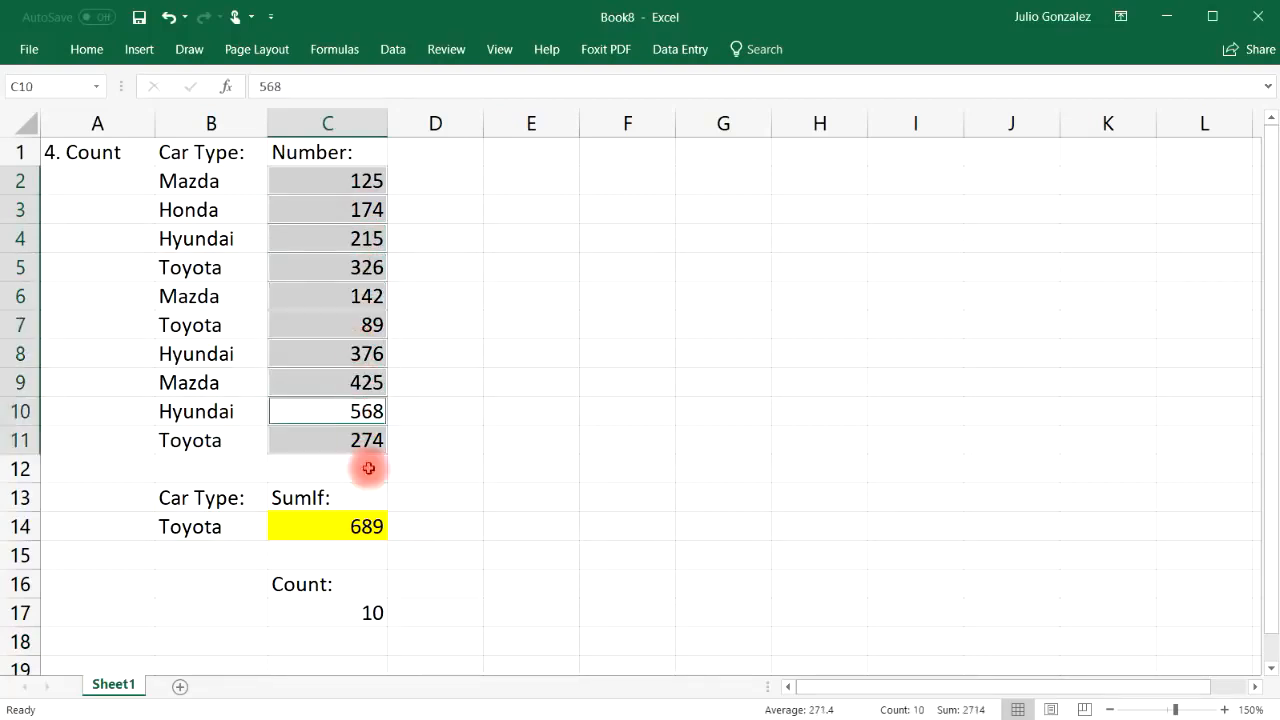
Enter =count(B2:B11) in C17 to show that the text car types count as 0
click(357, 614)
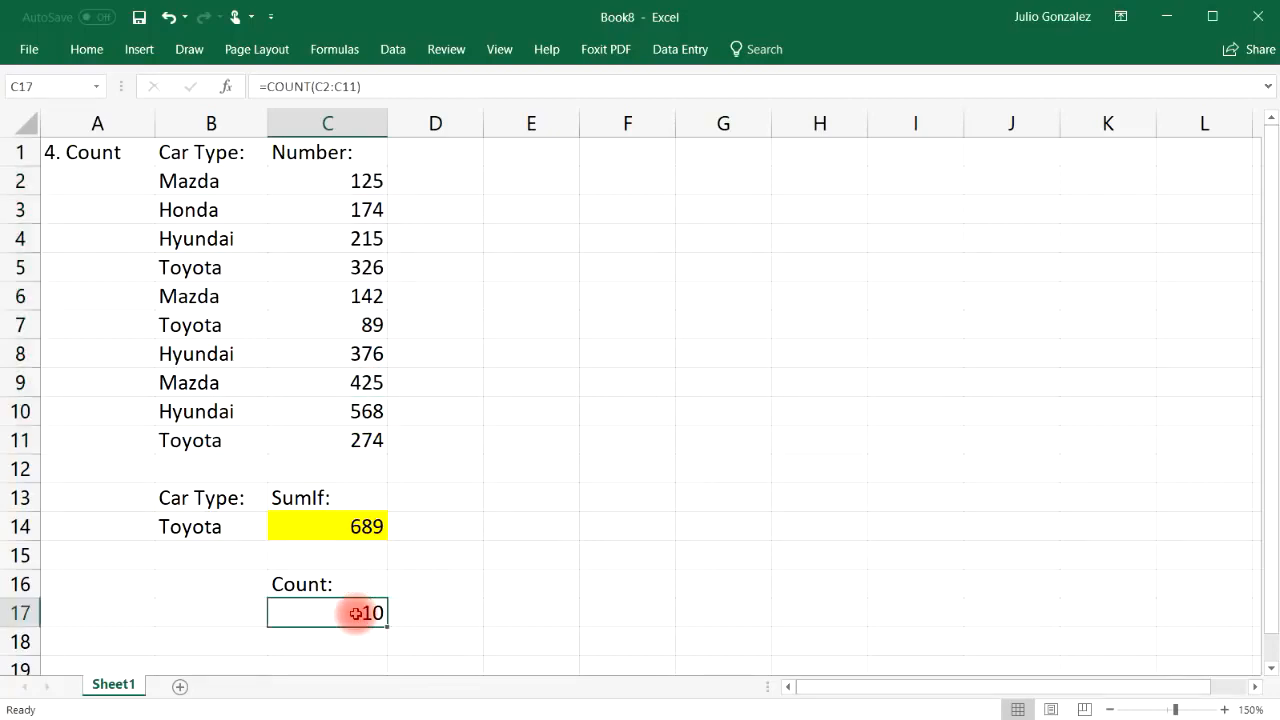
text(=count()
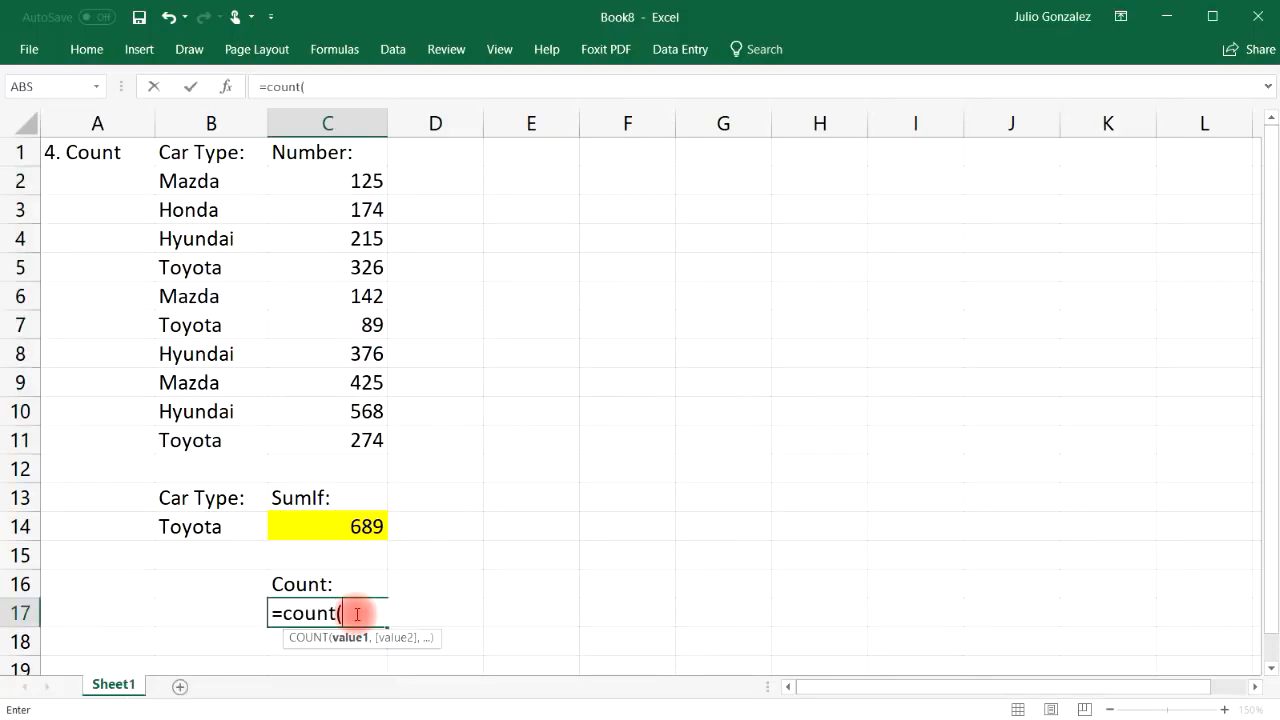
drag(207, 184, 177, 434)
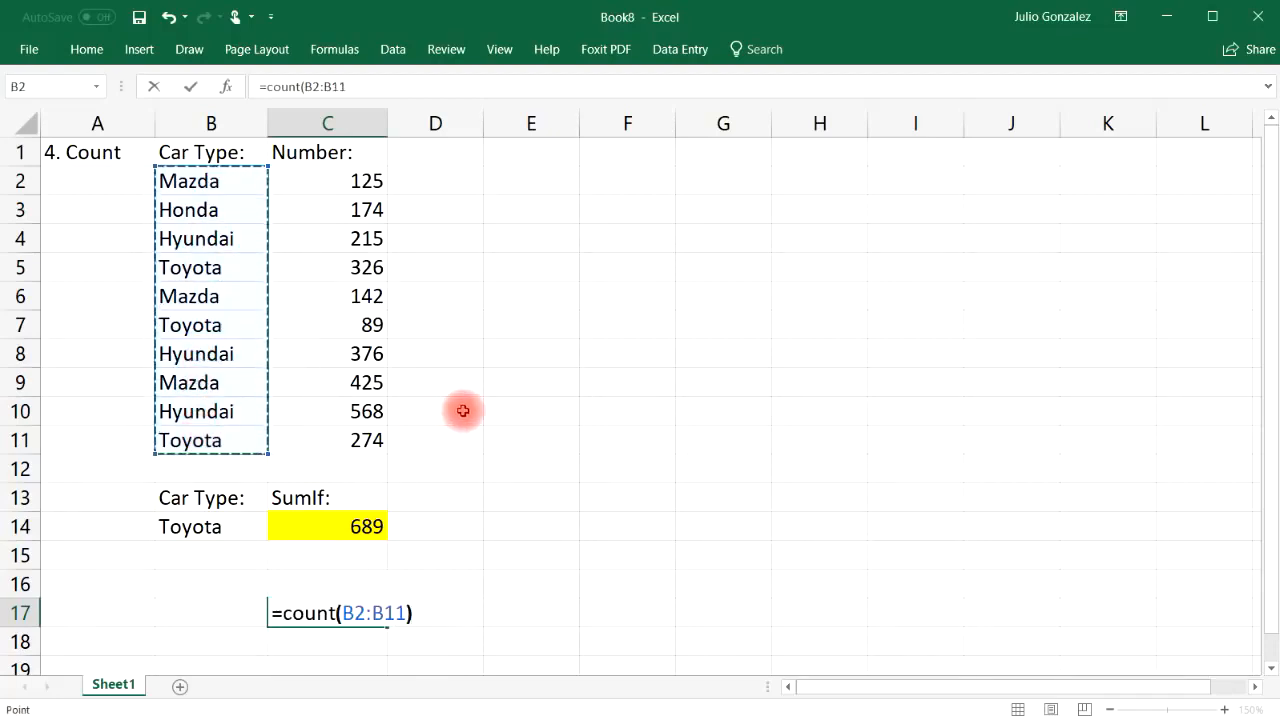
key(Return)
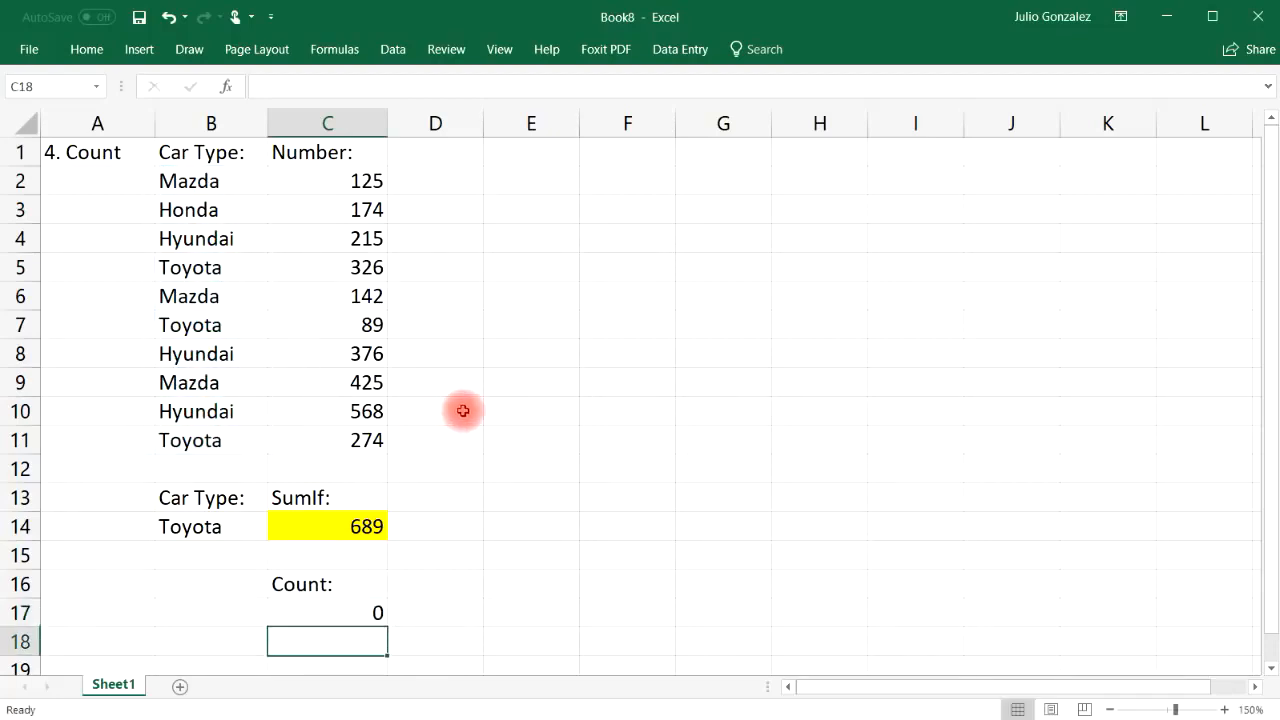
Clear the Count: label in C16 and the 0 result in C17
click(430, 583)
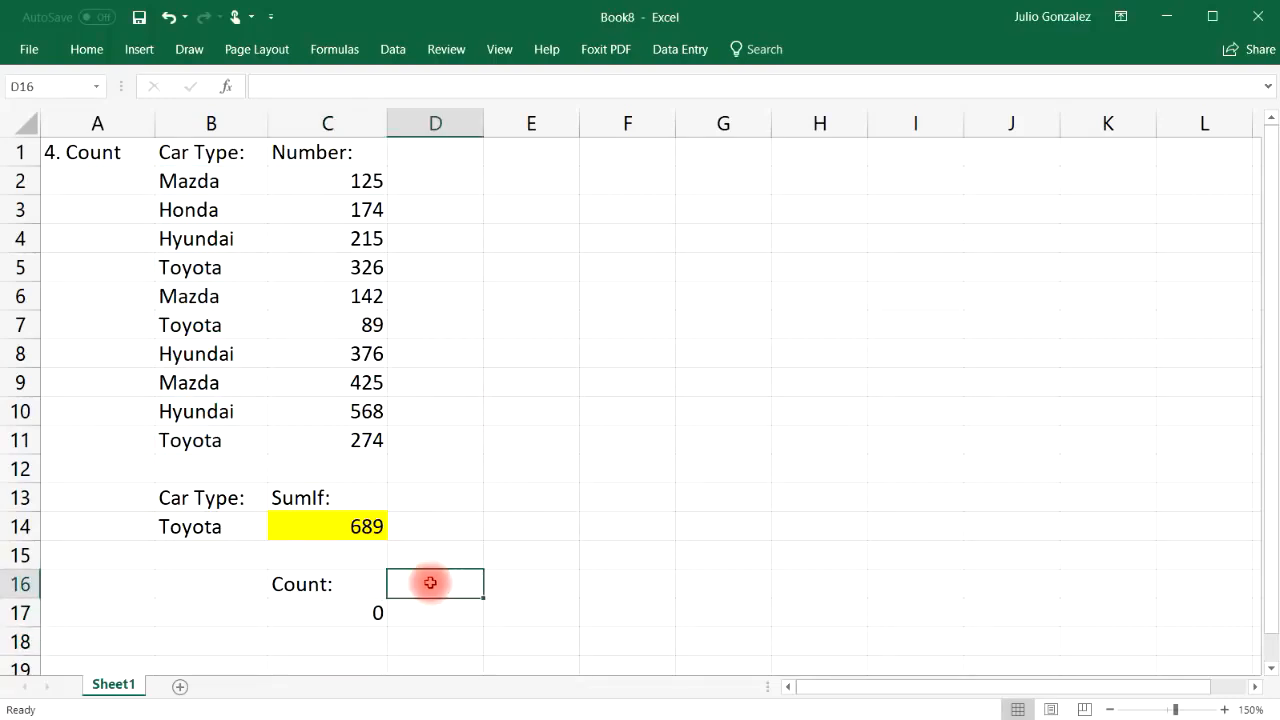
click(354, 583)
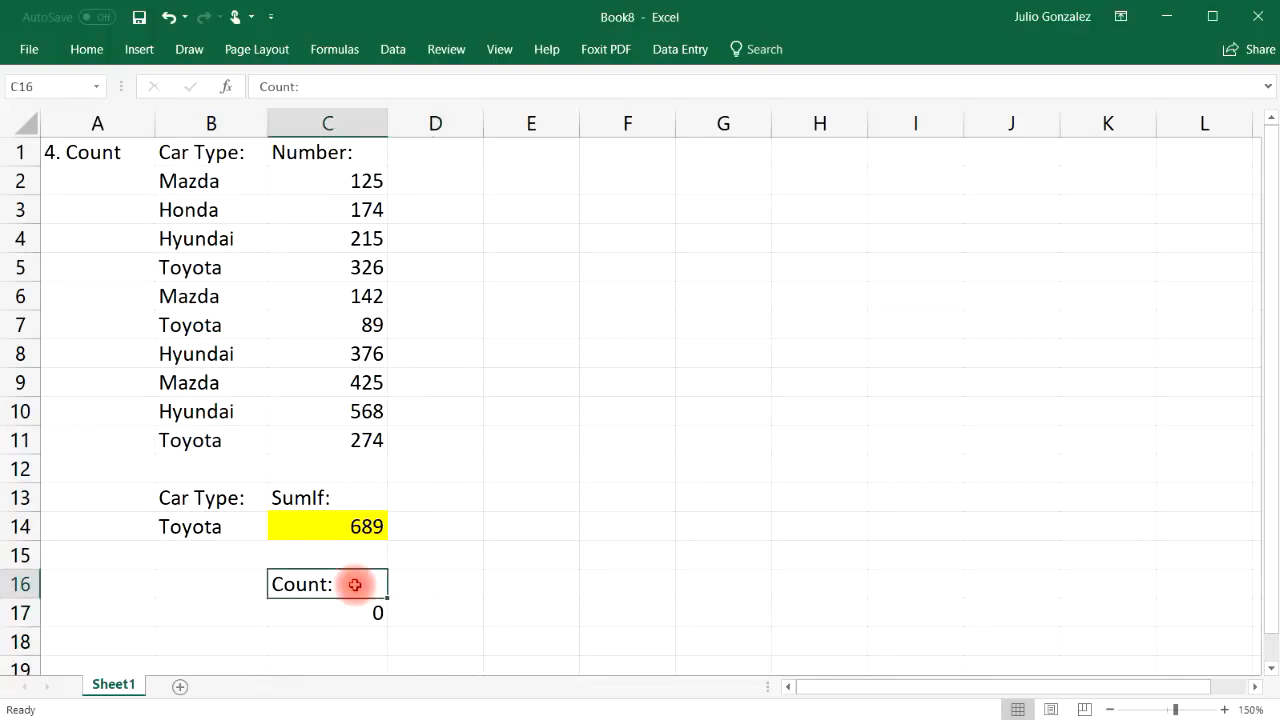
key(Delete)
click(344, 606)
key(Delete)
Replace the A1 section title with '5. Counta'
click(112, 152)
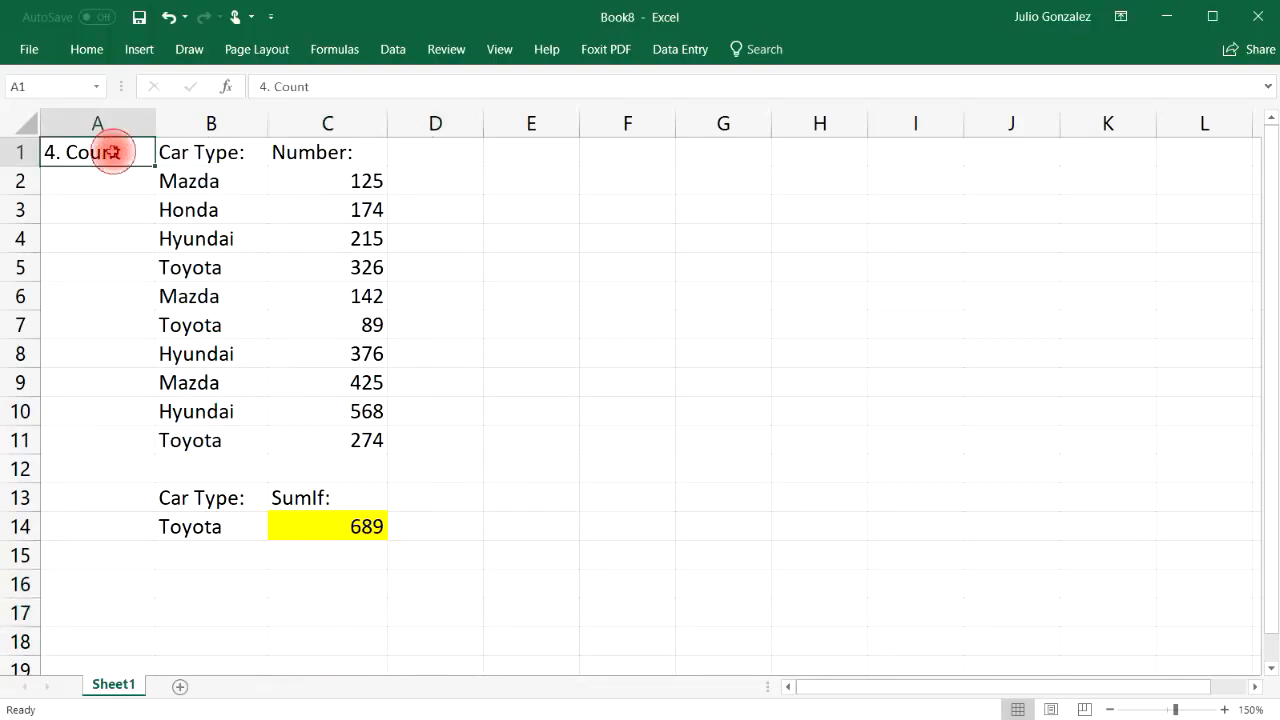
key(Delete)
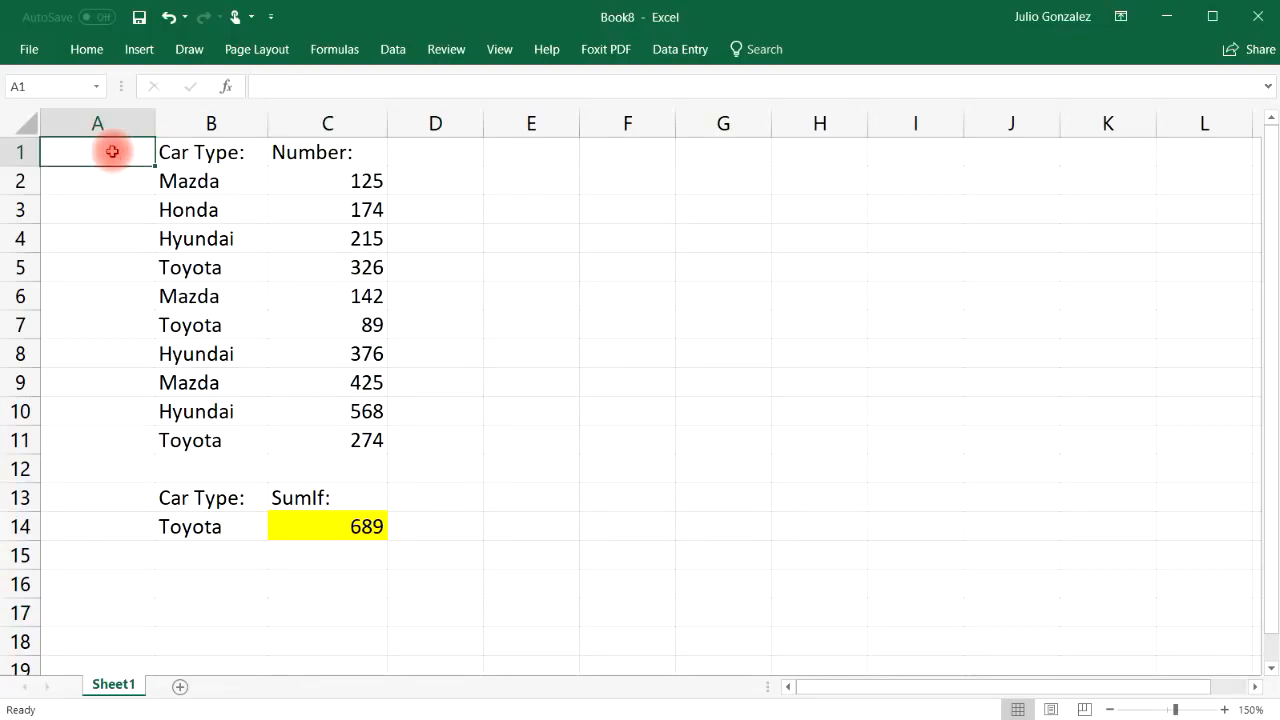
text(5.  Count)
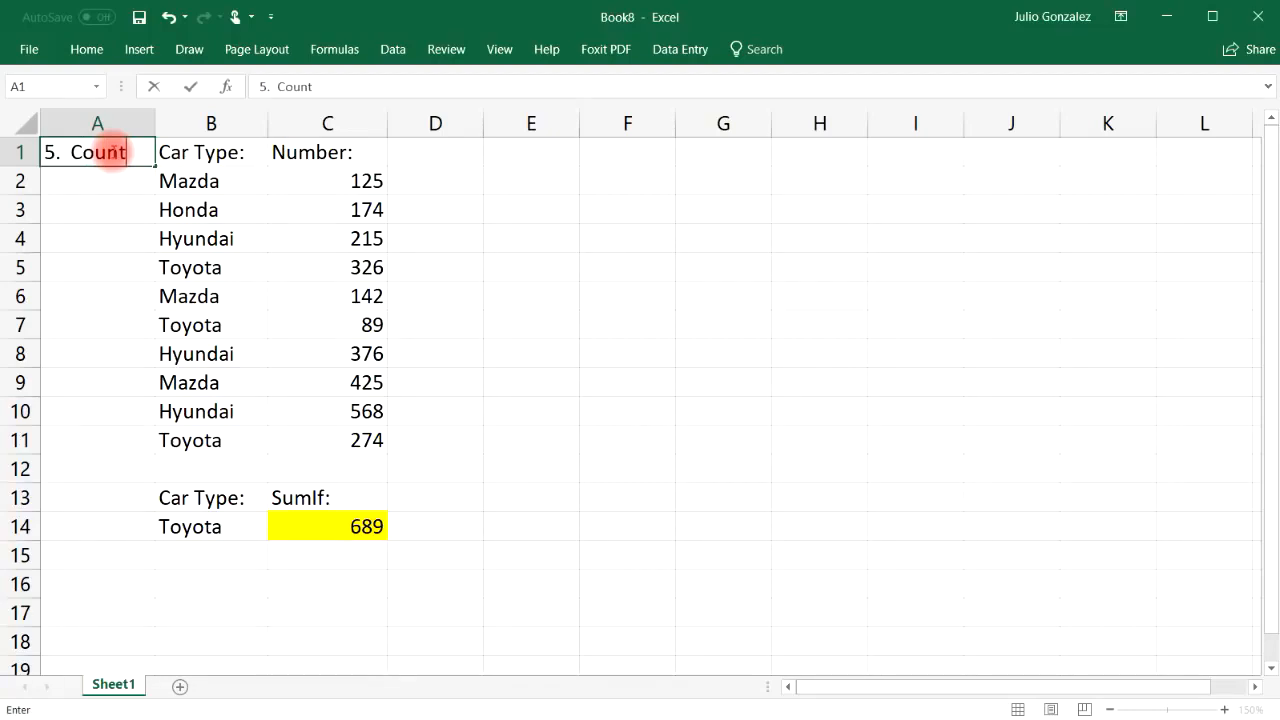
text(a)
key(Return)
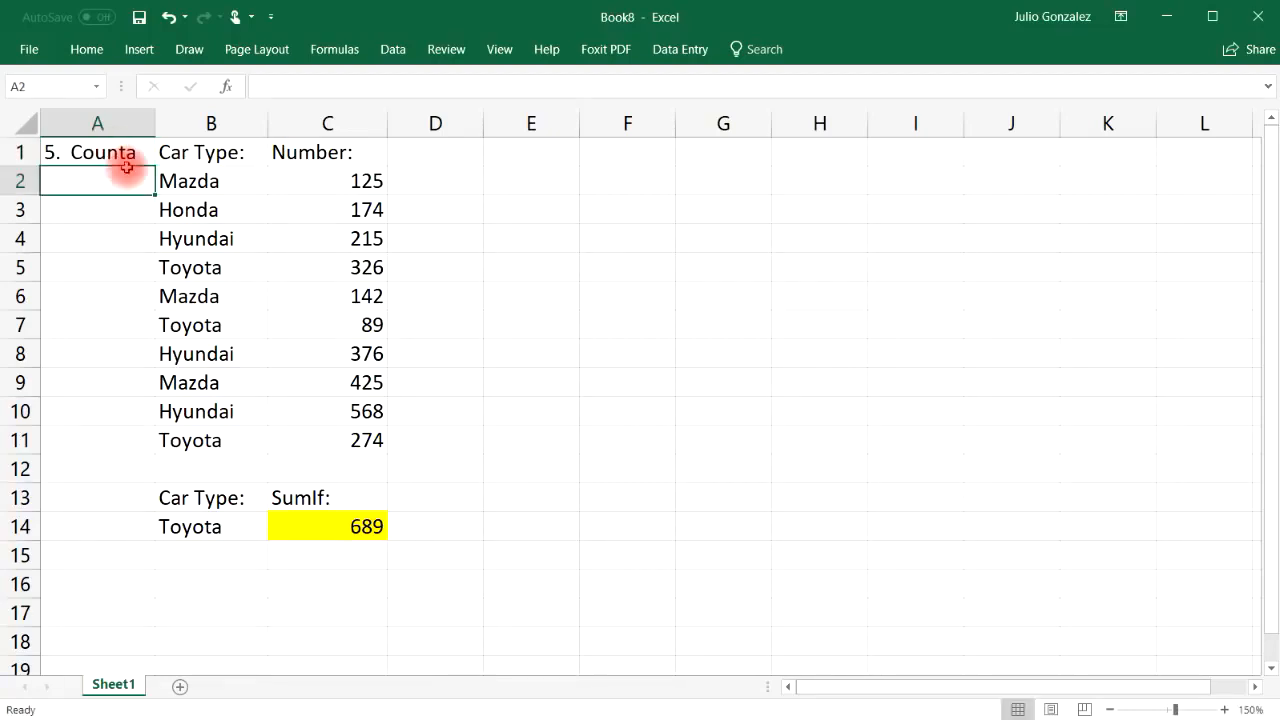
Add a Counta label in C16 and =counta(B2:B11) in C17, returning 10
click(326, 584)
text(Counta)
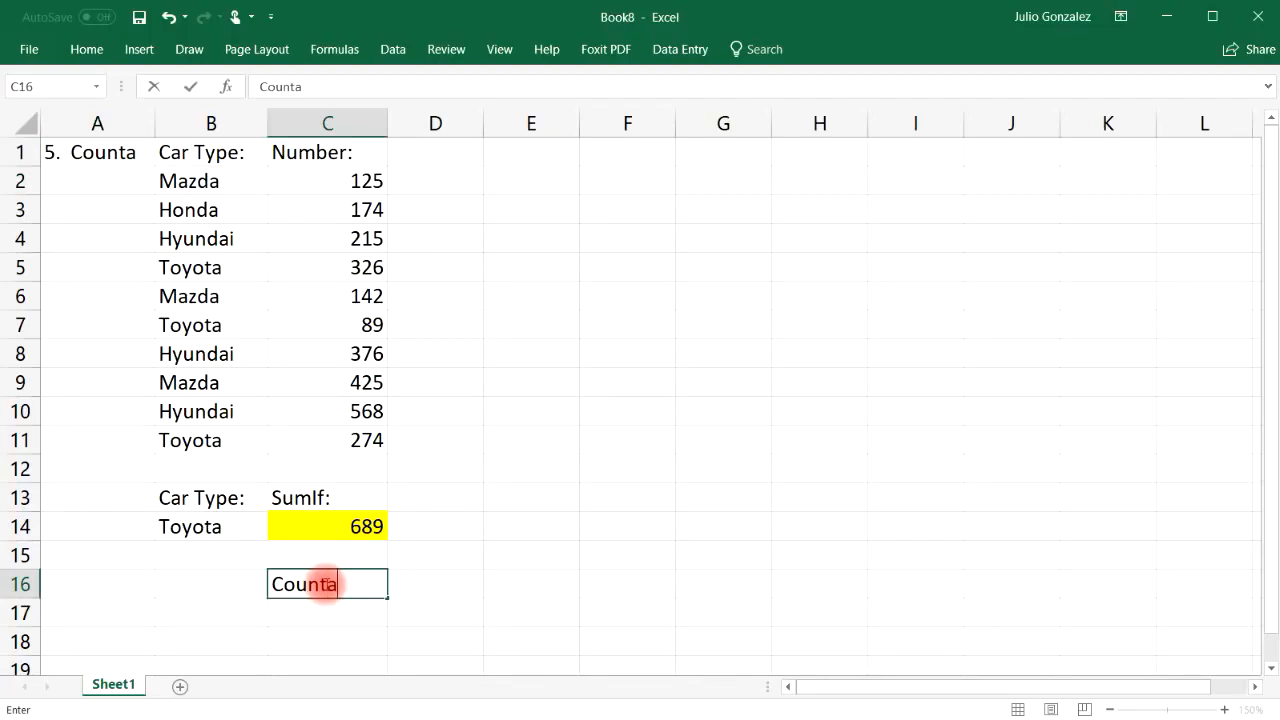
key(Return)
text(=counta)
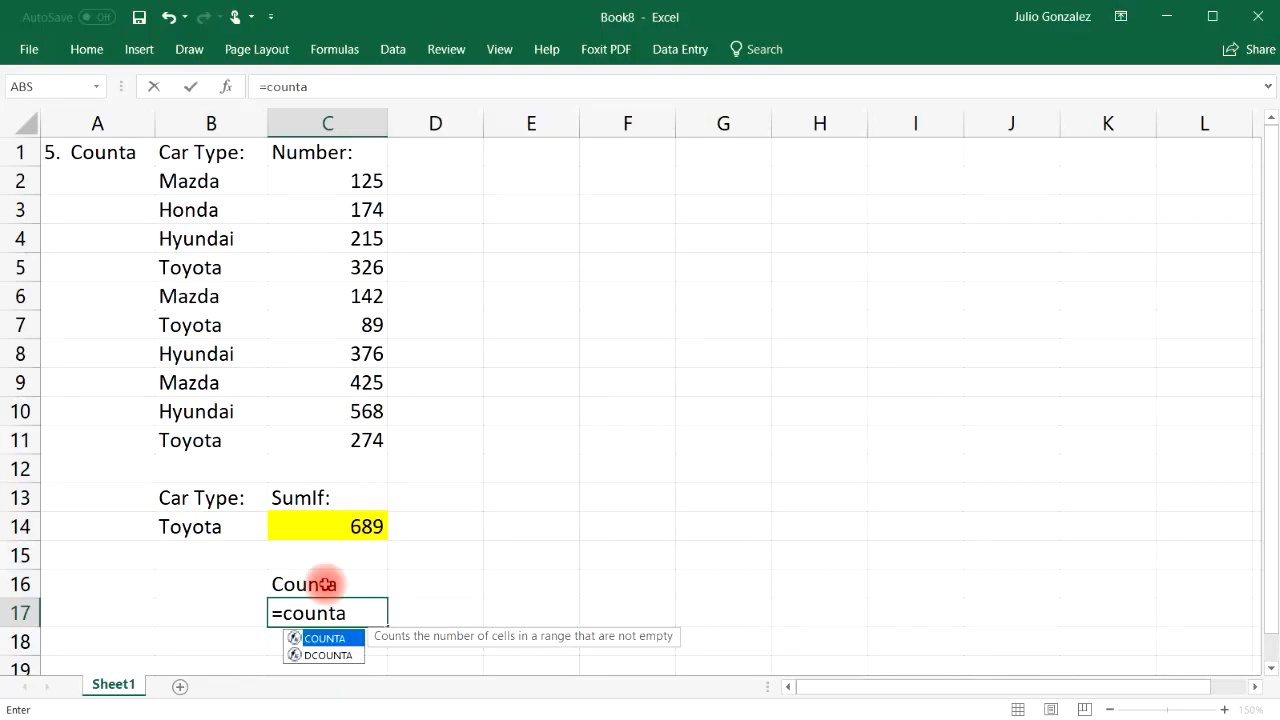
text(()
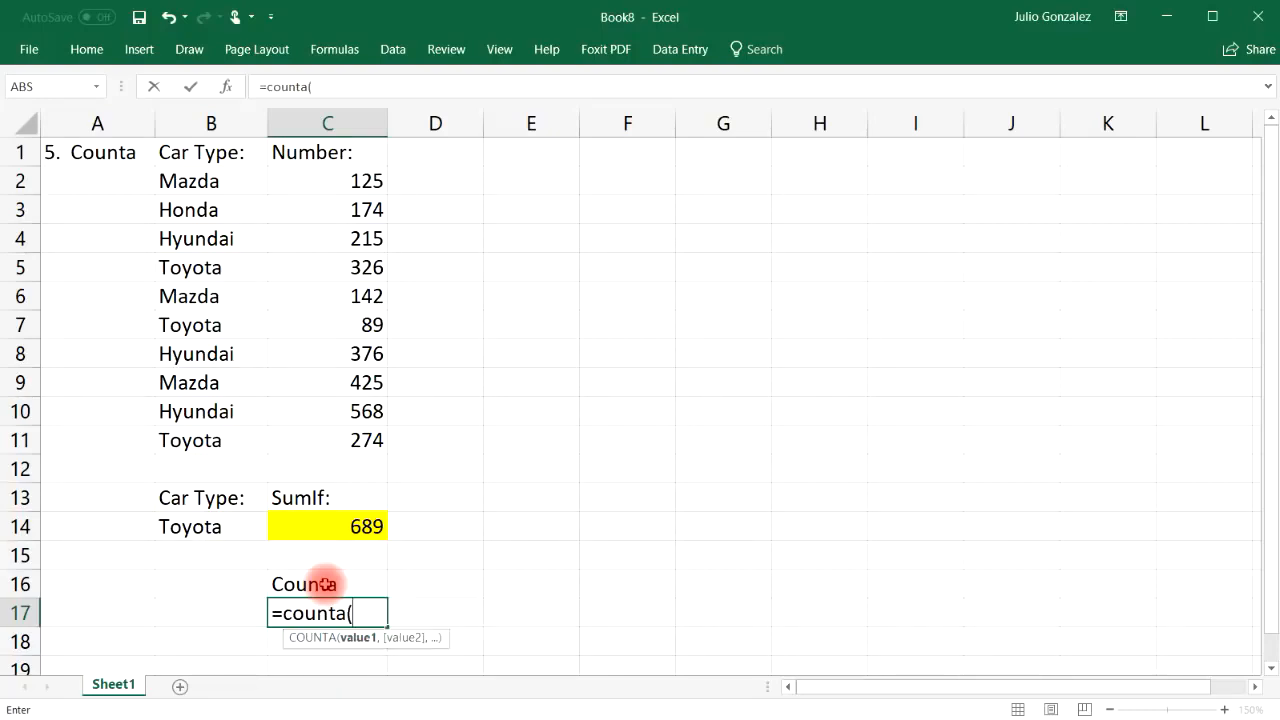
drag(214, 183, 210, 440)
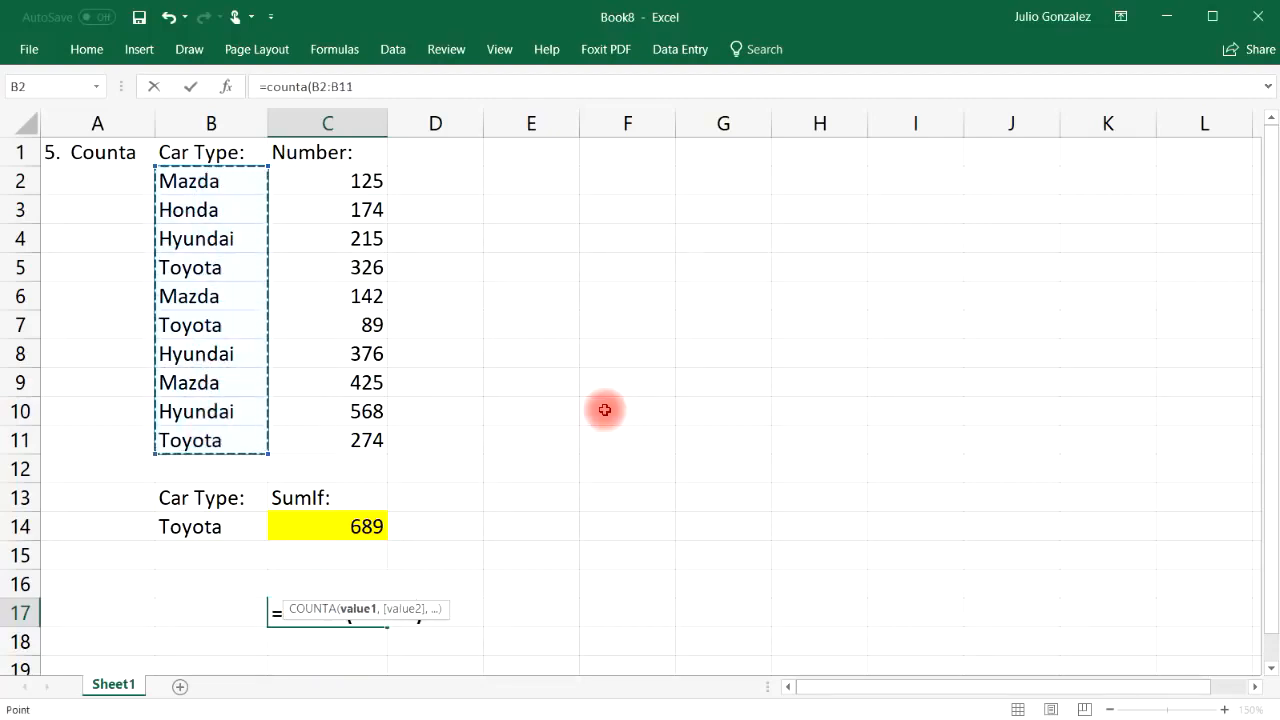
key(Return)
click(519, 178)
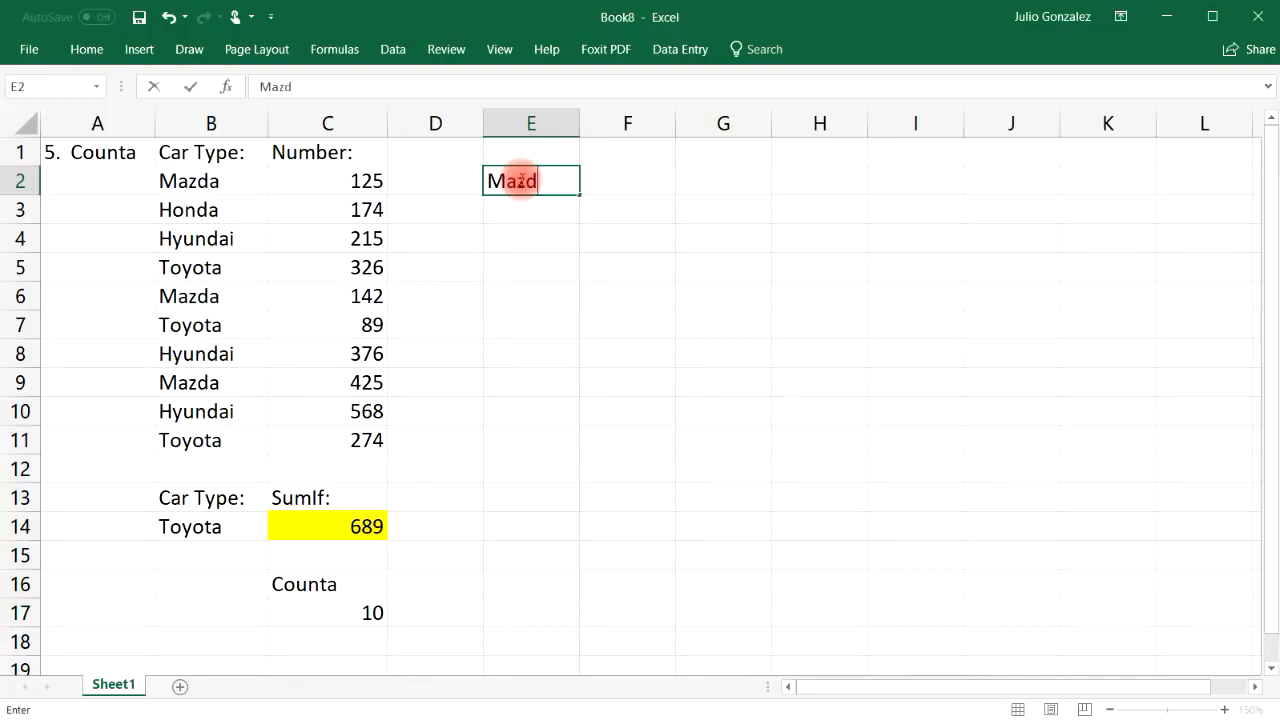
Enter the samples Mazda, 25, Toyota, 37 and two text entries in E2:E7
text(a)
key(Return)
text(2)
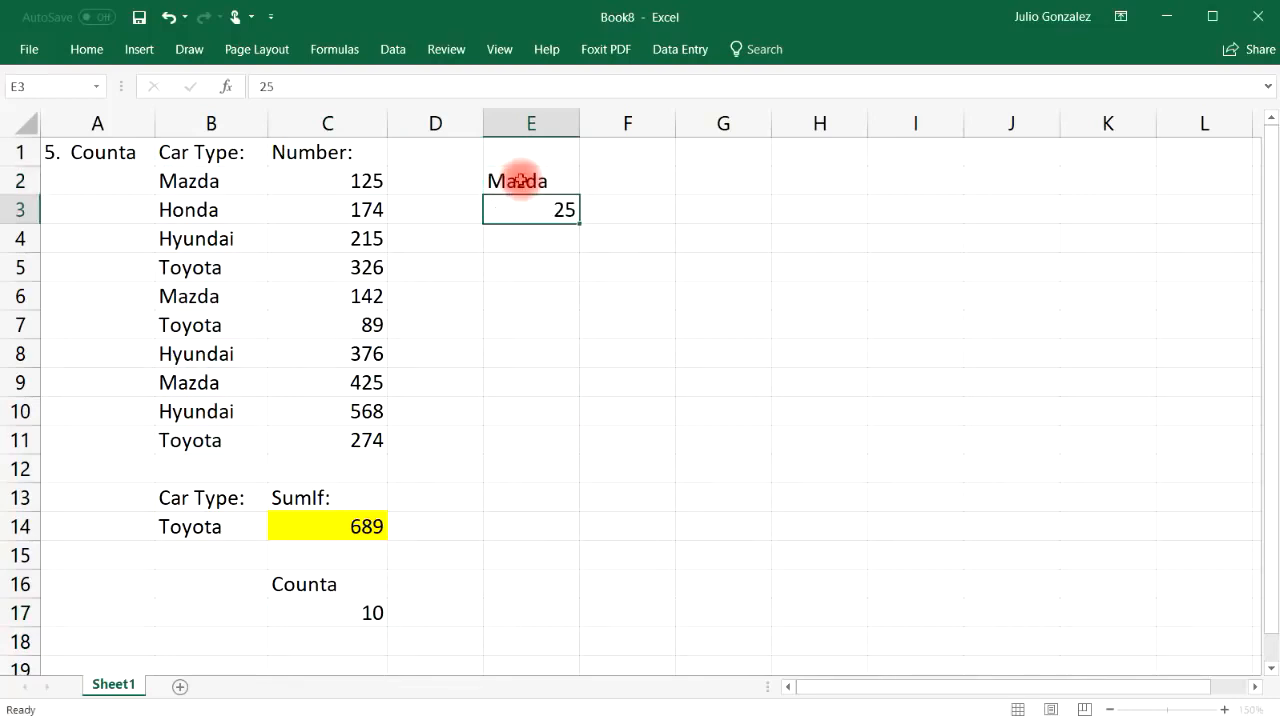
text(5)
key(Return)
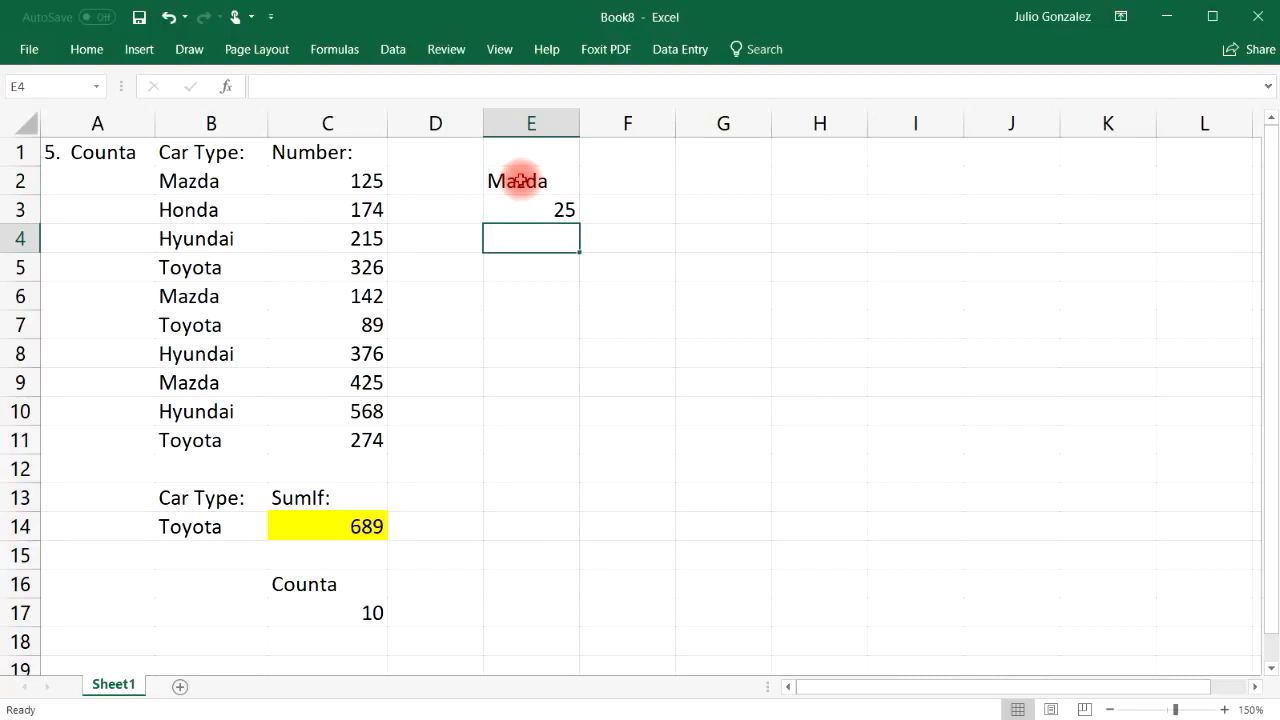
text(Toyota)
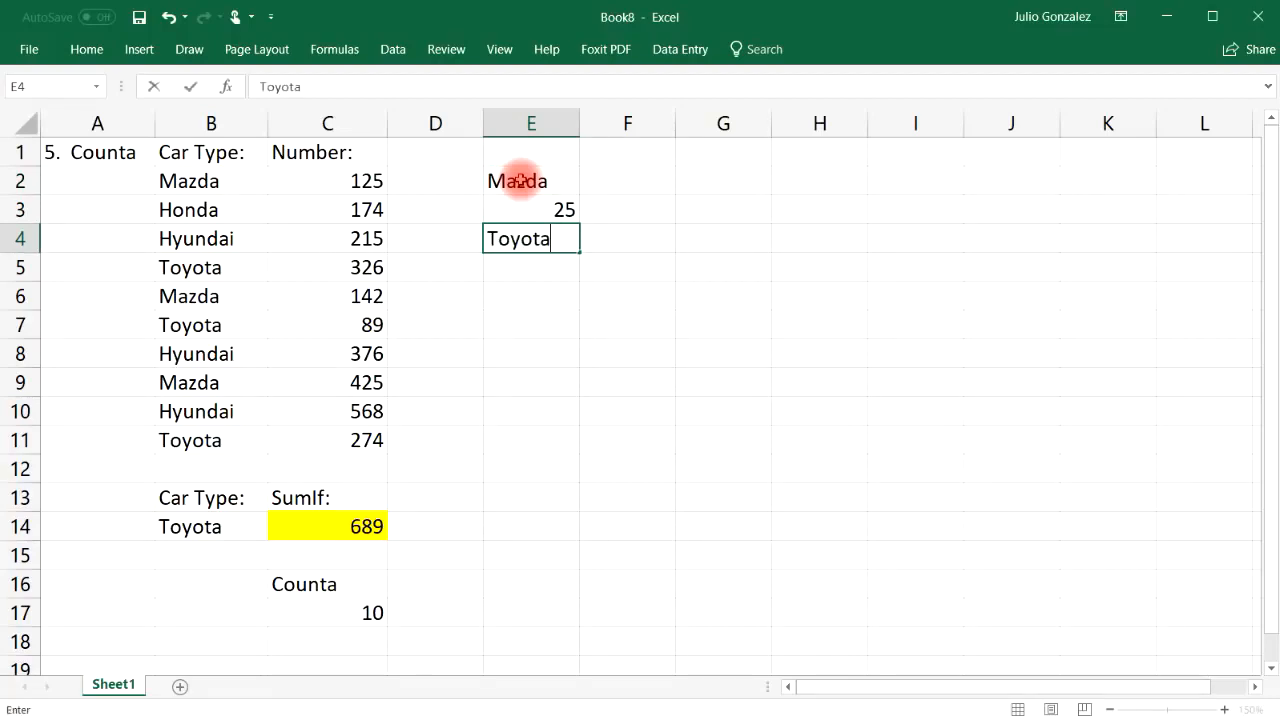
key(Return)
text(37)
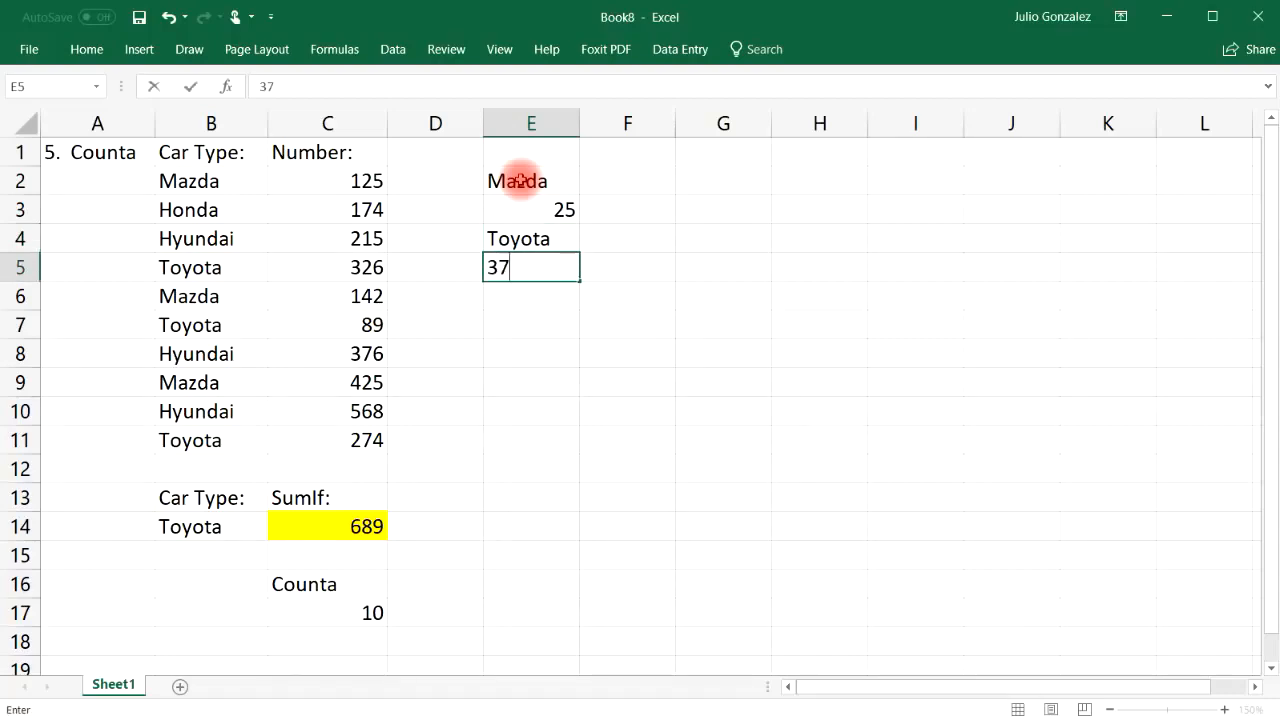
key(Return)
text(Jim)
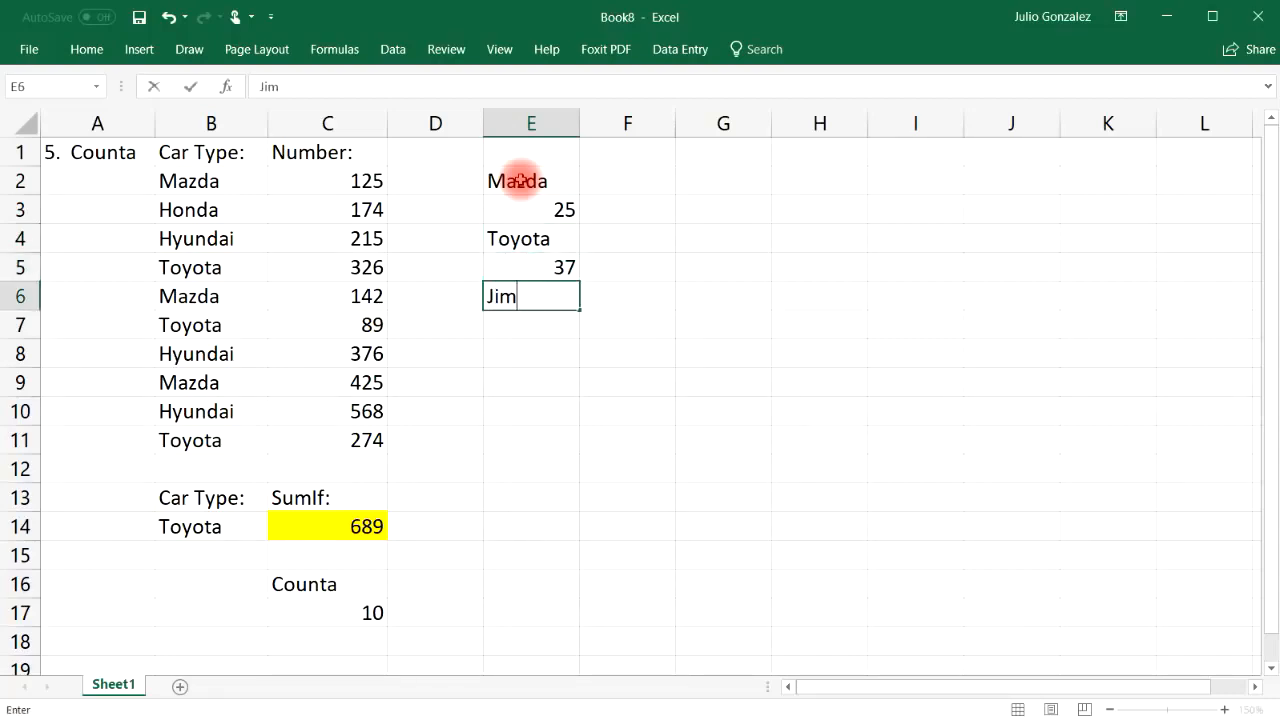
key(Return)
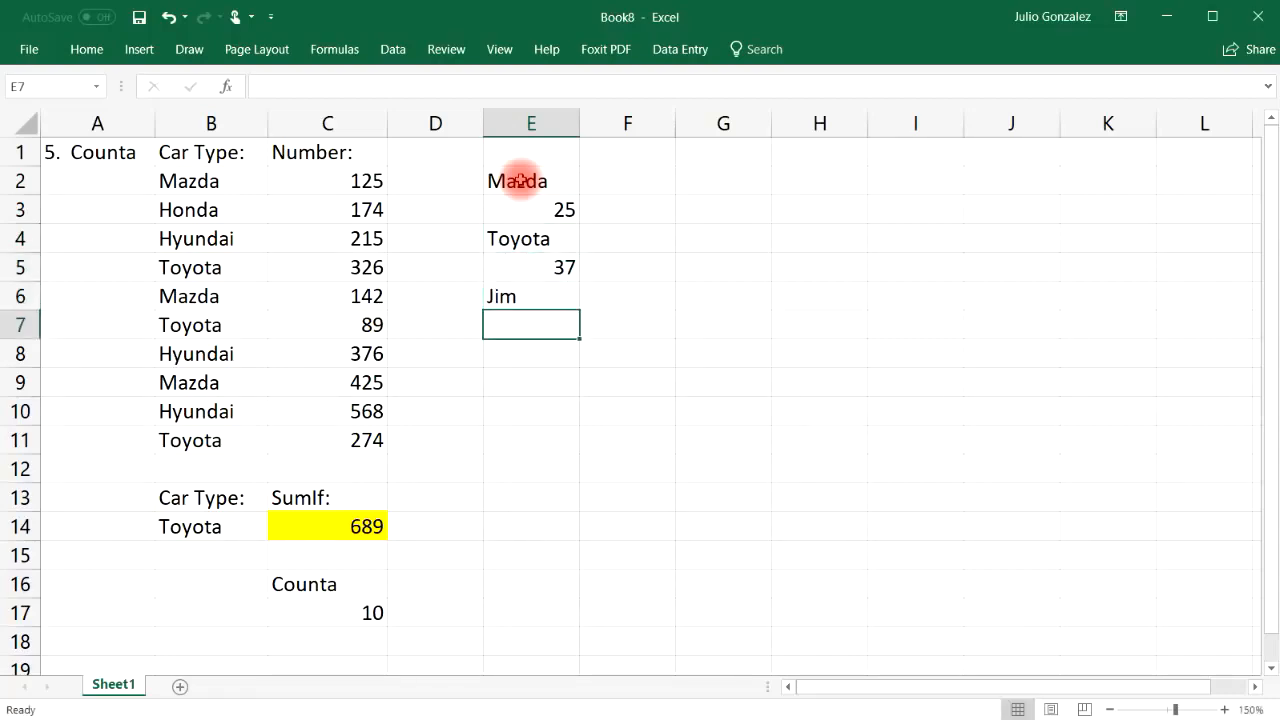
text(Karla-12)
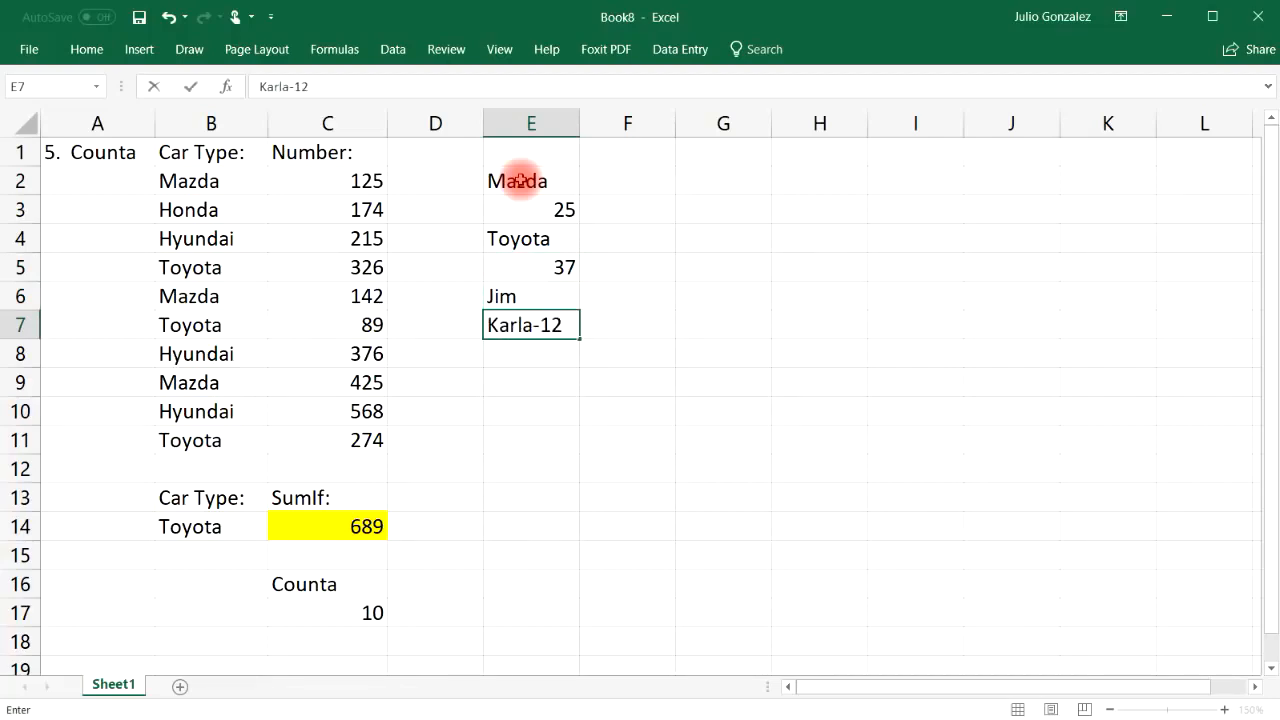
key(Return)
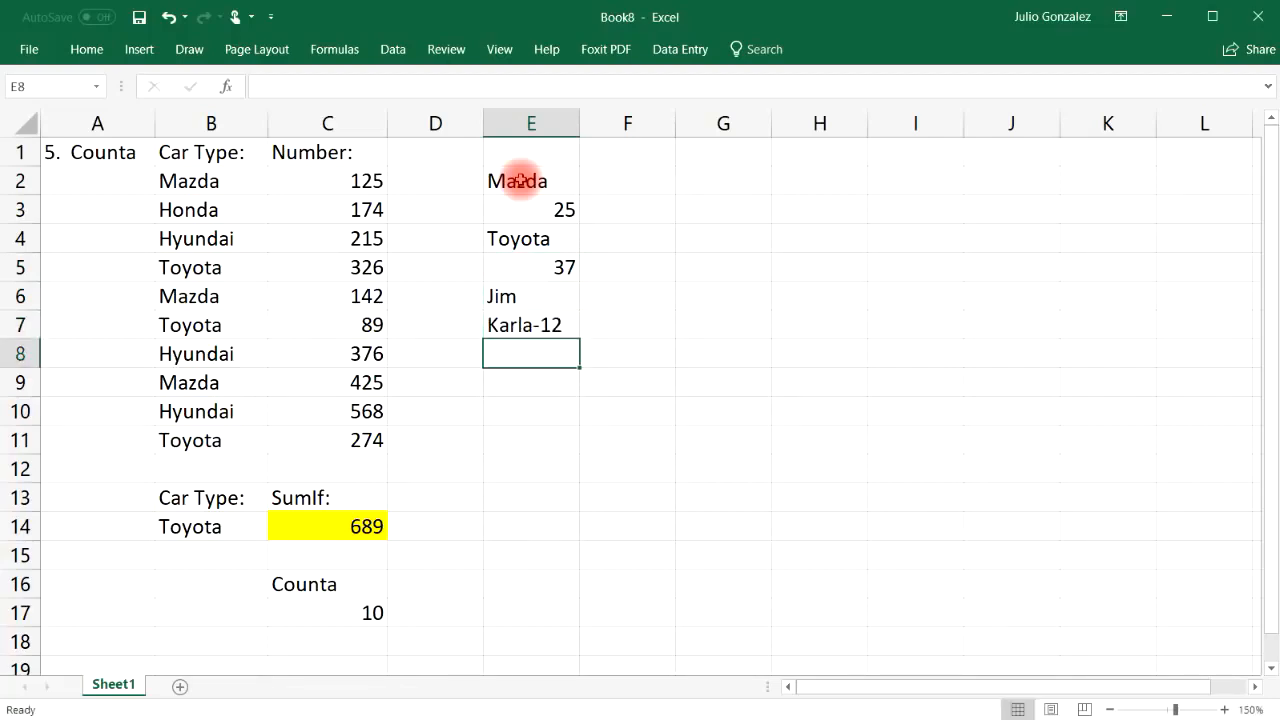
Enter =count(E2:E7) in E9, which returns 2
drag(520, 180, 535, 325)
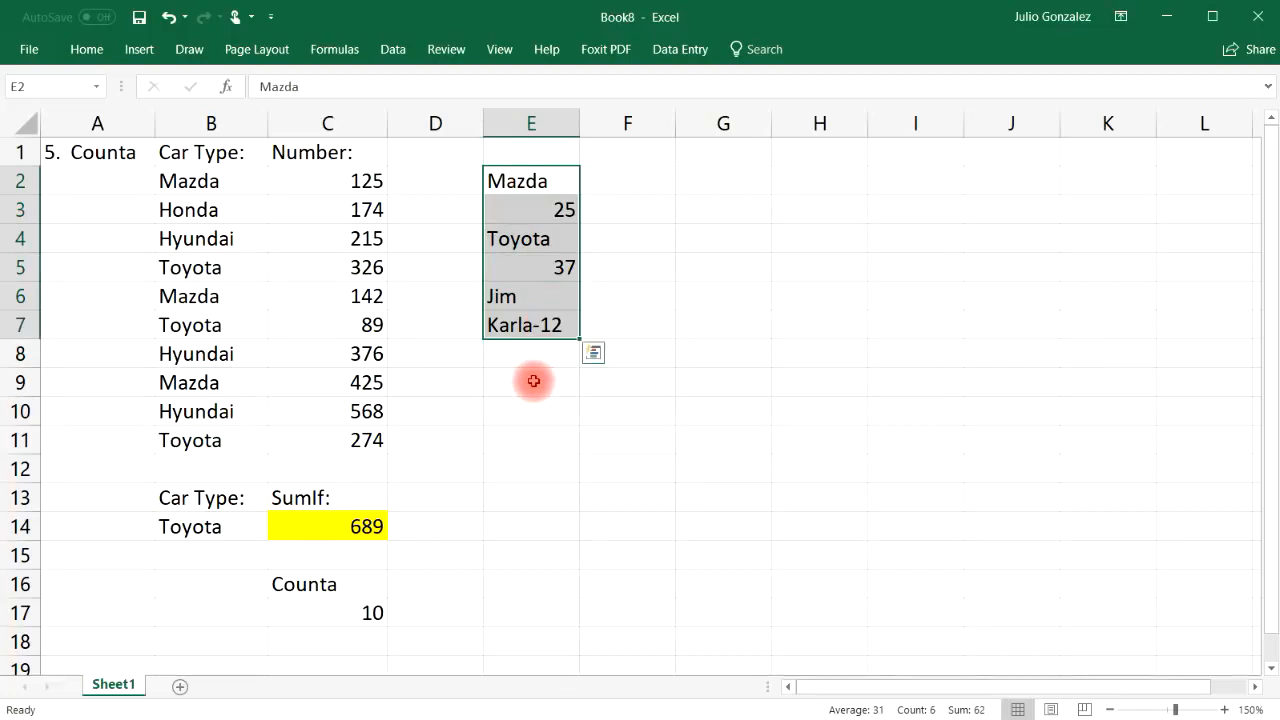
click(533, 381)
text(=count)
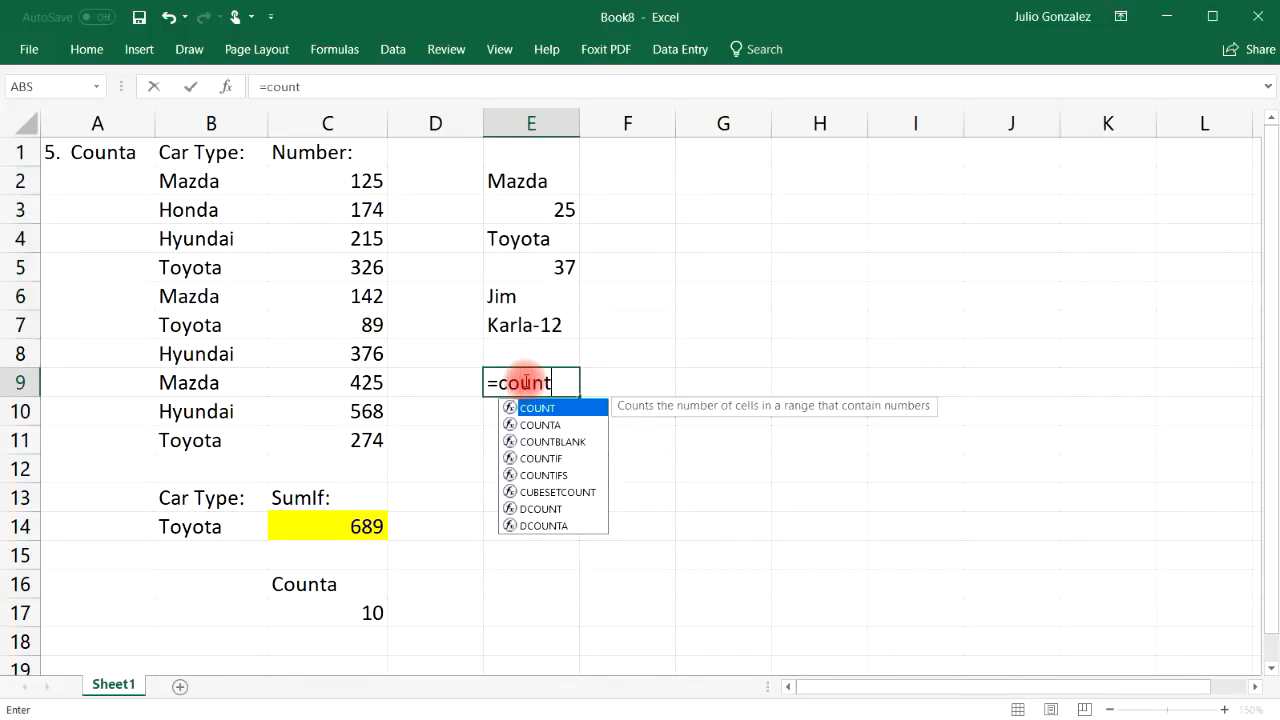
text(()
drag(543, 178, 530, 323)
text())
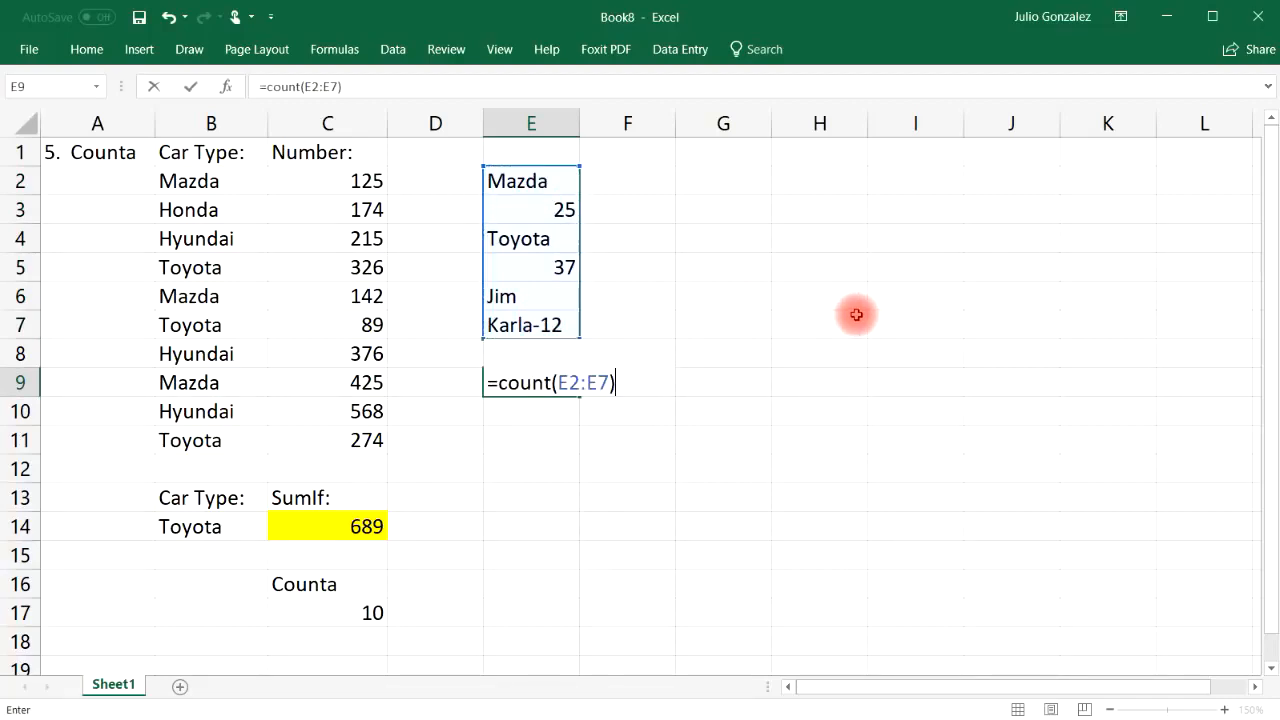
key(Return)
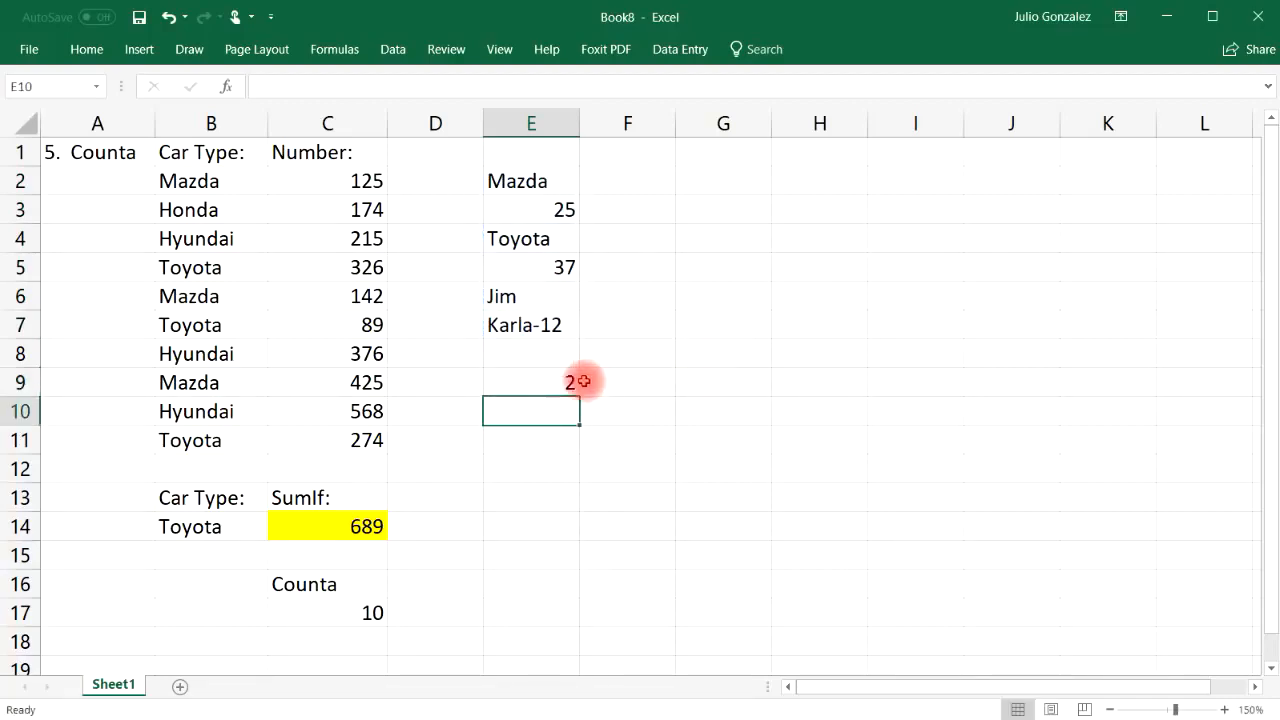
Point out the numbers 25 and 37 and the text entry in E7 that COUNT skips
click(568, 210)
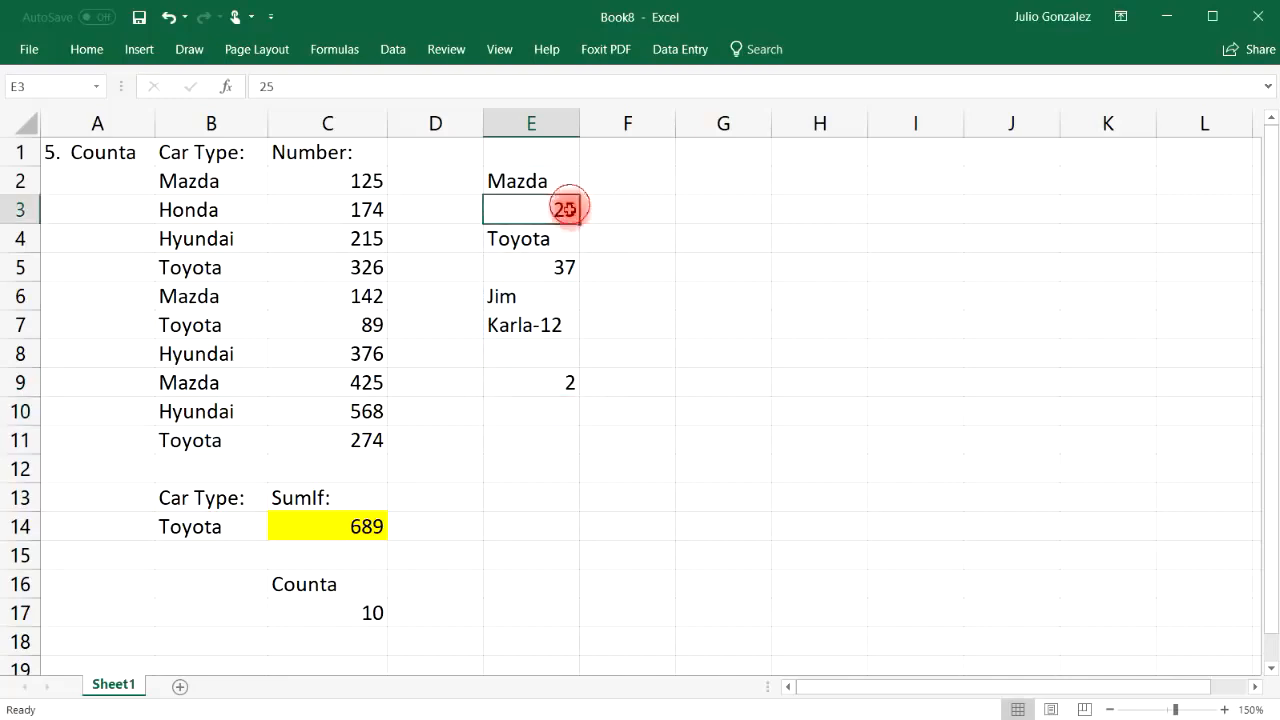
click(563, 264)
click(558, 324)
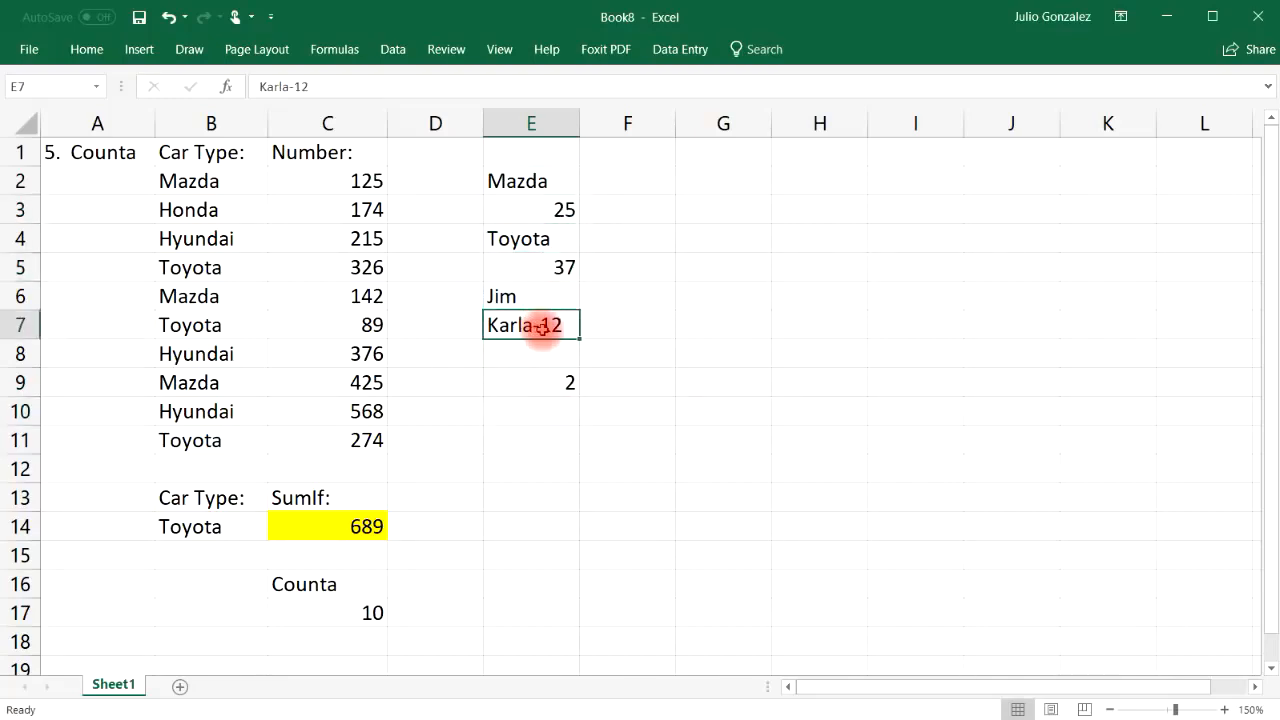
click(551, 387)
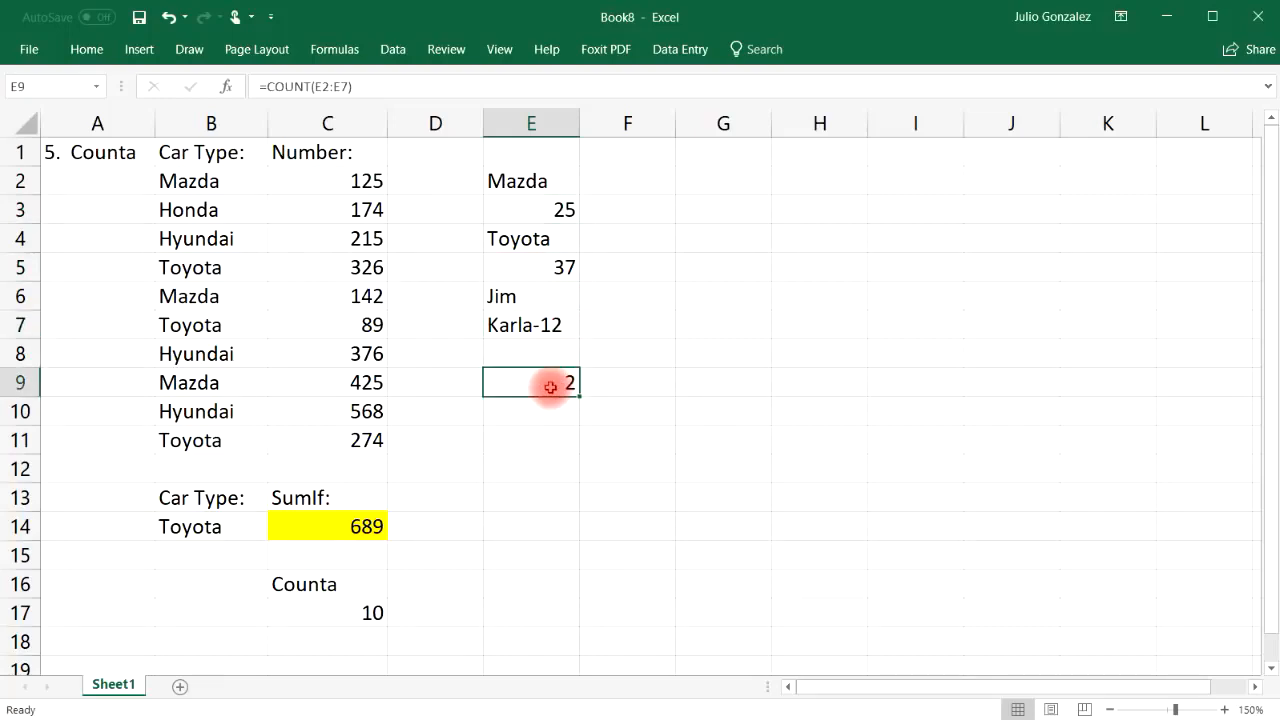
Enter =counta(E2:E7) in E9, returning 6, and point out each of the six entries
text(=counta)
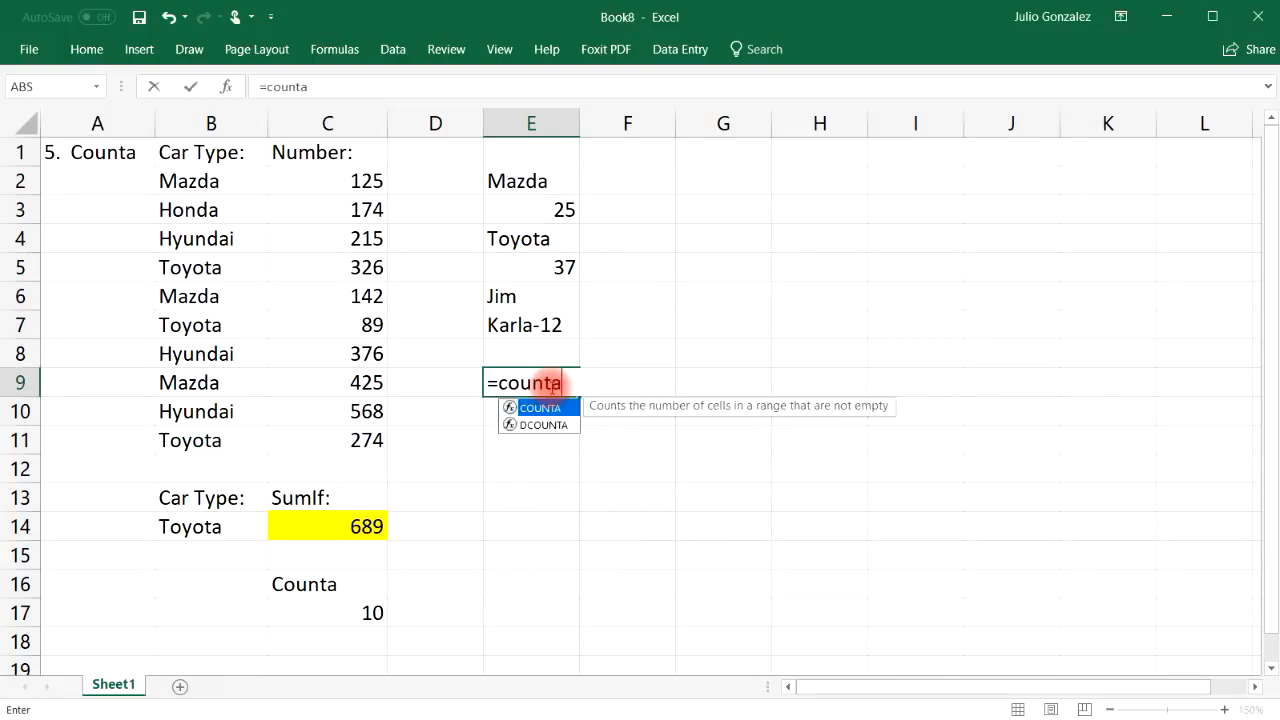
text(()
drag(562, 181, 543, 325)
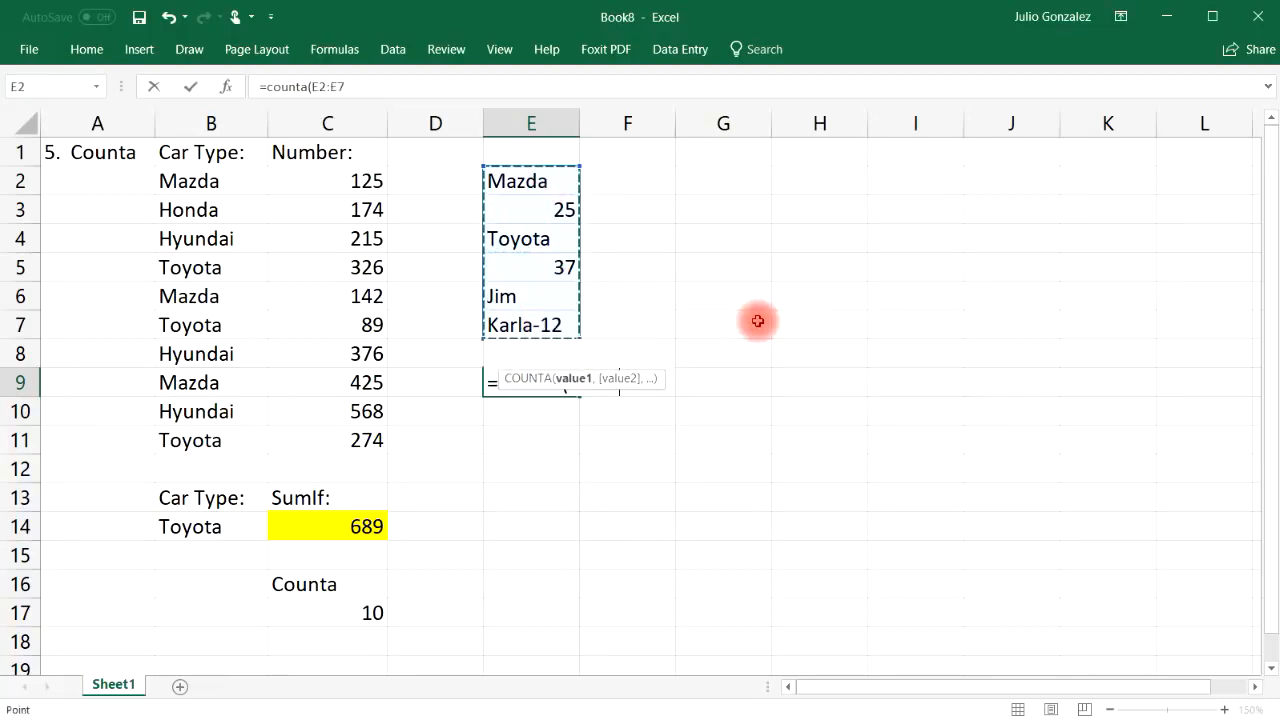
text())
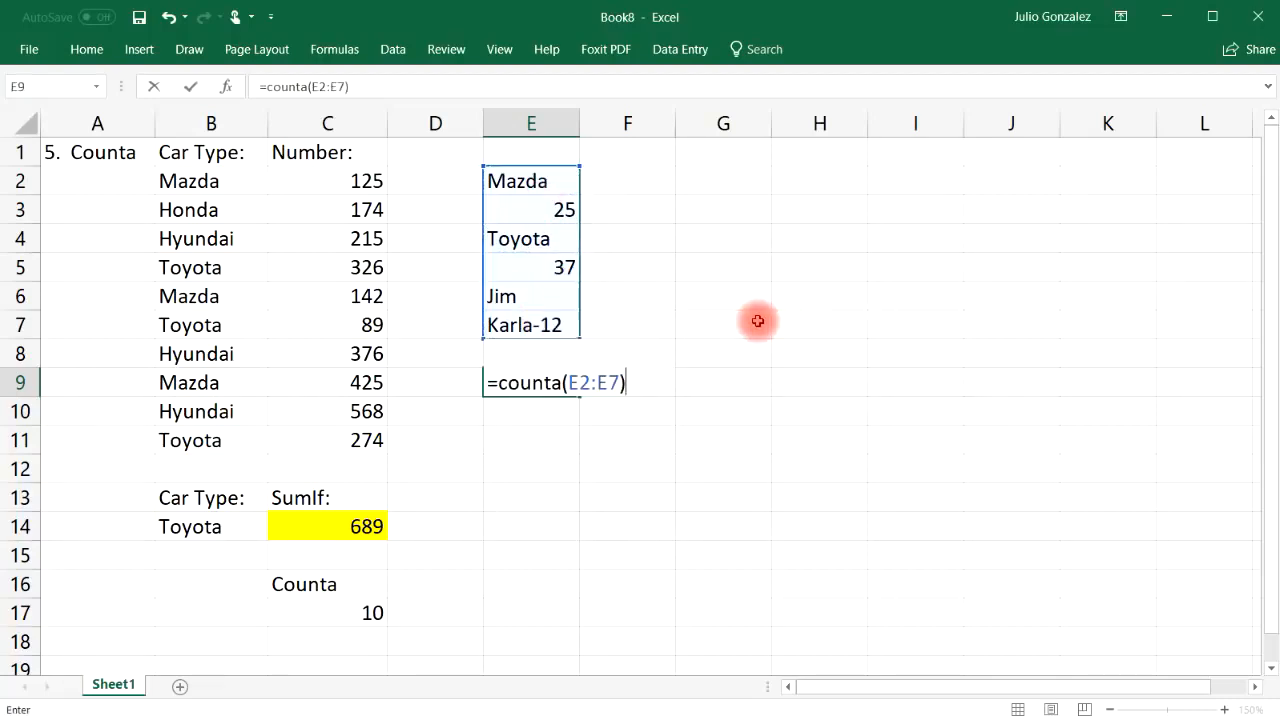
key(Return)
click(551, 180)
click(553, 209)
click(551, 239)
click(551, 267)
click(550, 300)
click(550, 326)
Rewrite E9 as =counta(E1:E8) and check the empty cells E1 and E8
click(535, 380)
text(=counta()
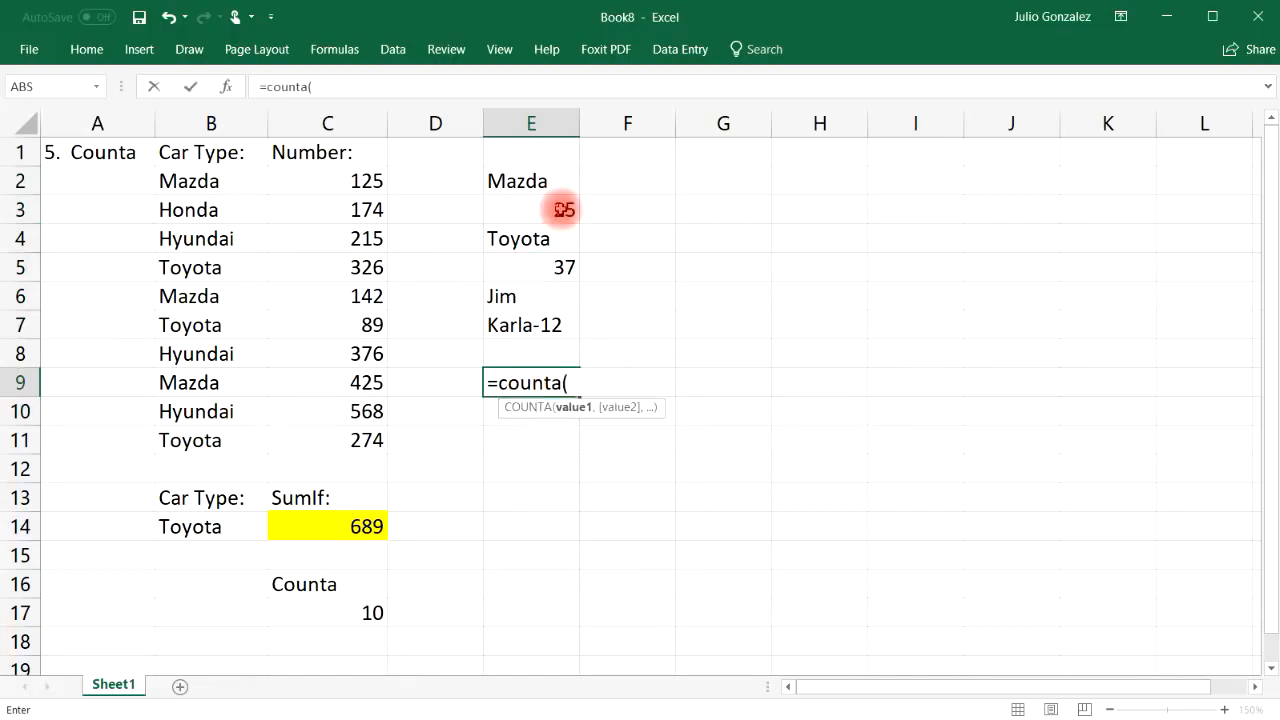
drag(540, 151, 530, 341)
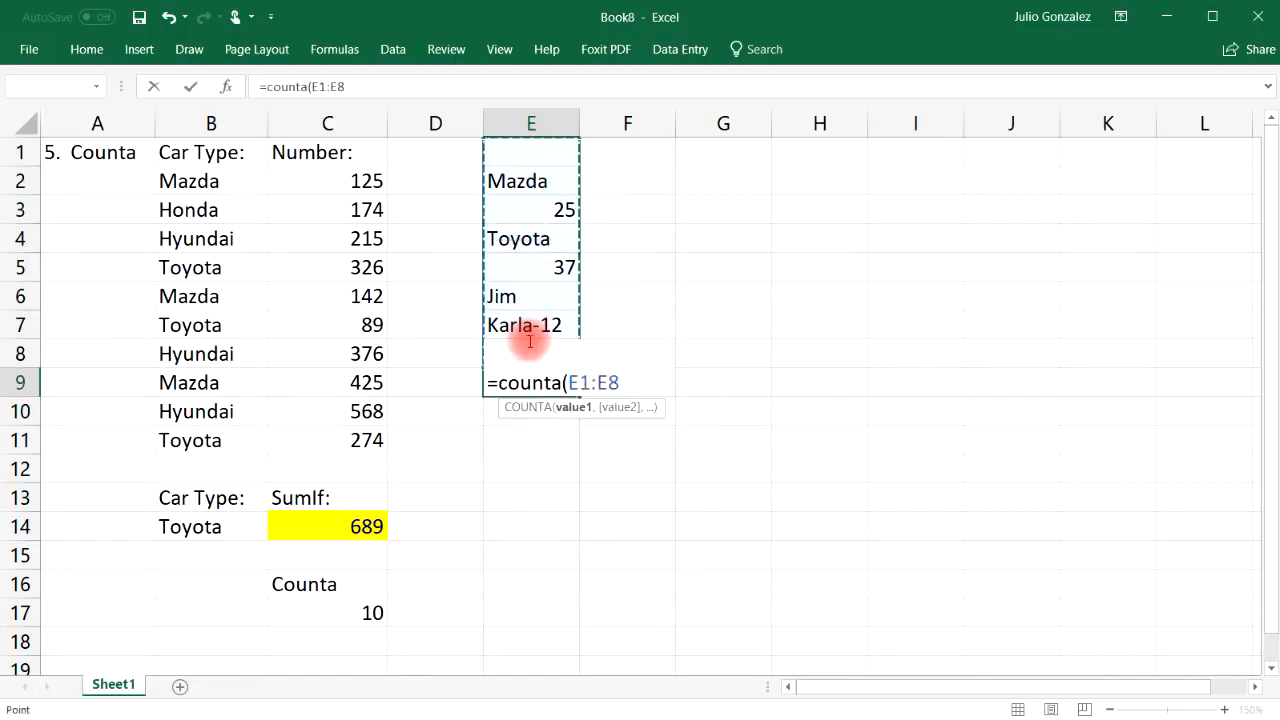
key(Return)
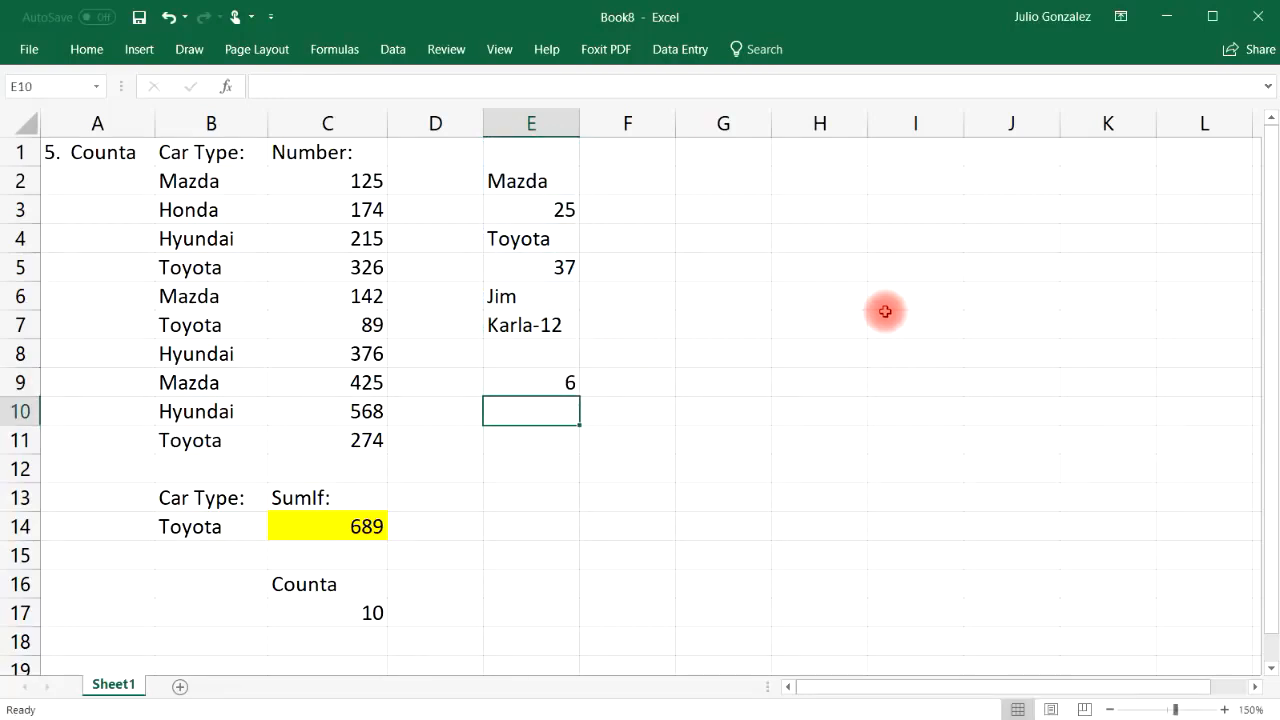
click(543, 151)
click(538, 357)
click(551, 380)
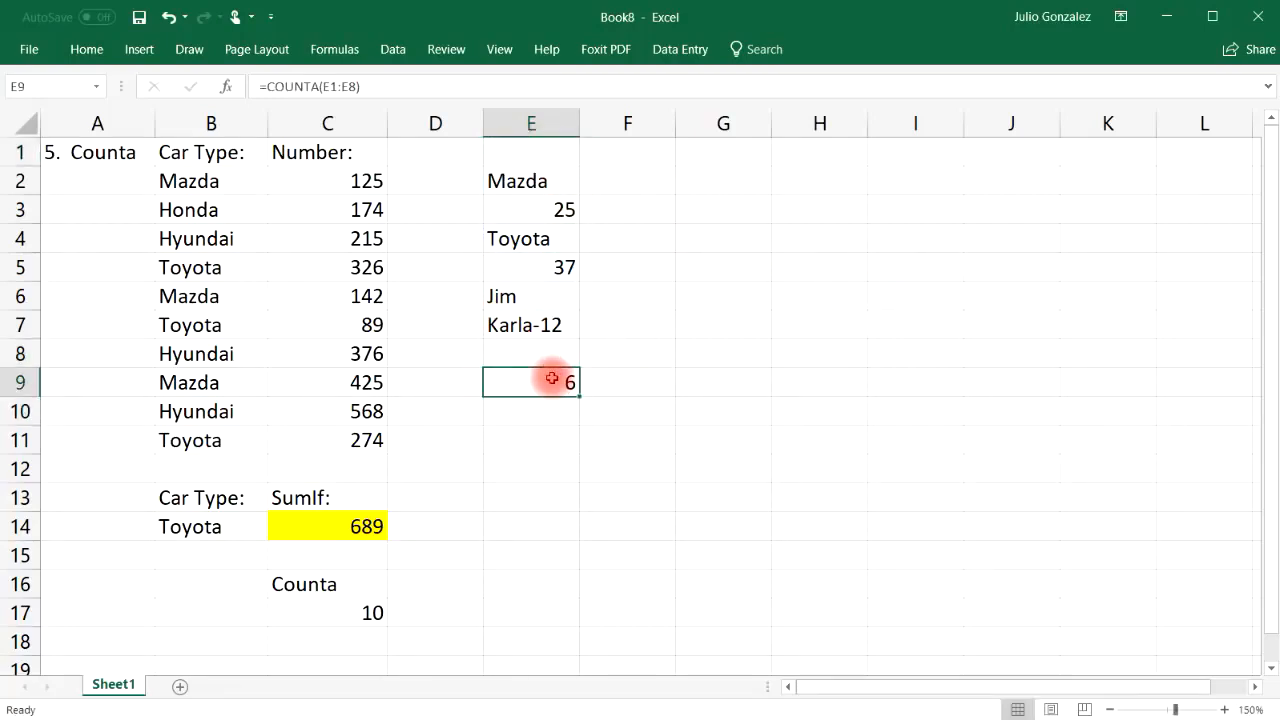
Enter =countblank(E1:E9) in E12, returning 3, and check the blank cells E8, E9 and E1
click(538, 475)
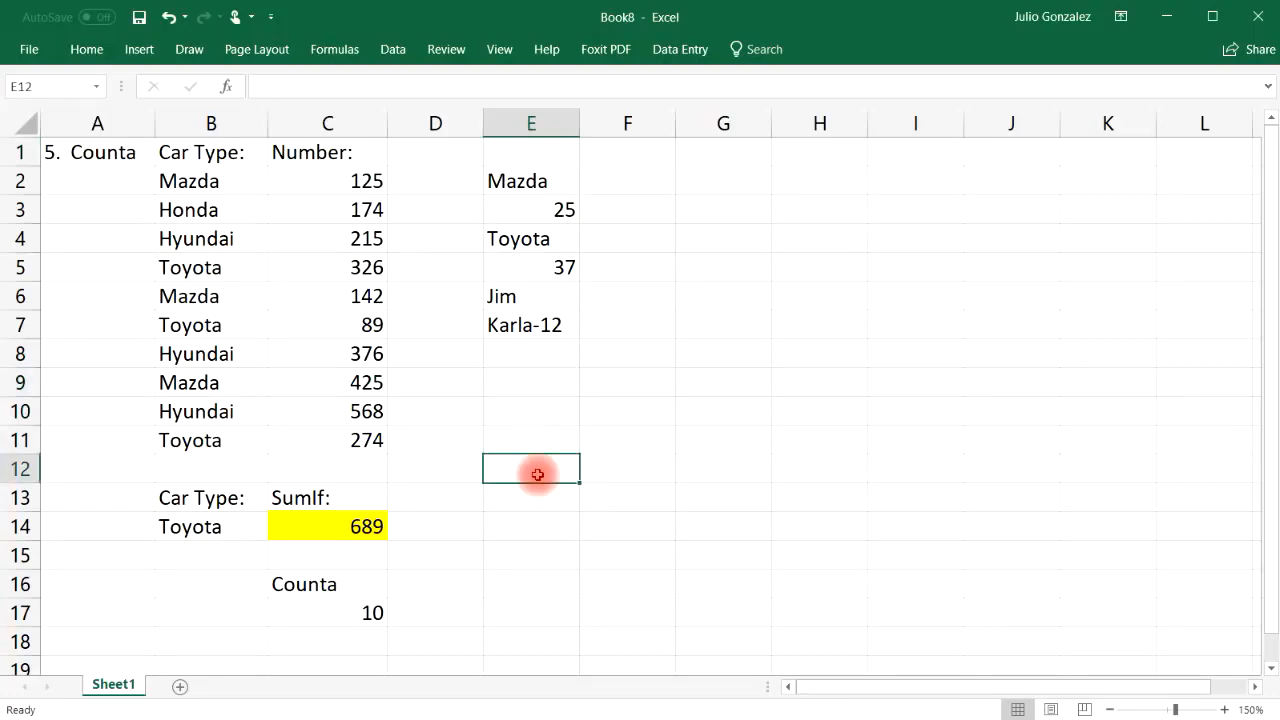
text(=countblank)
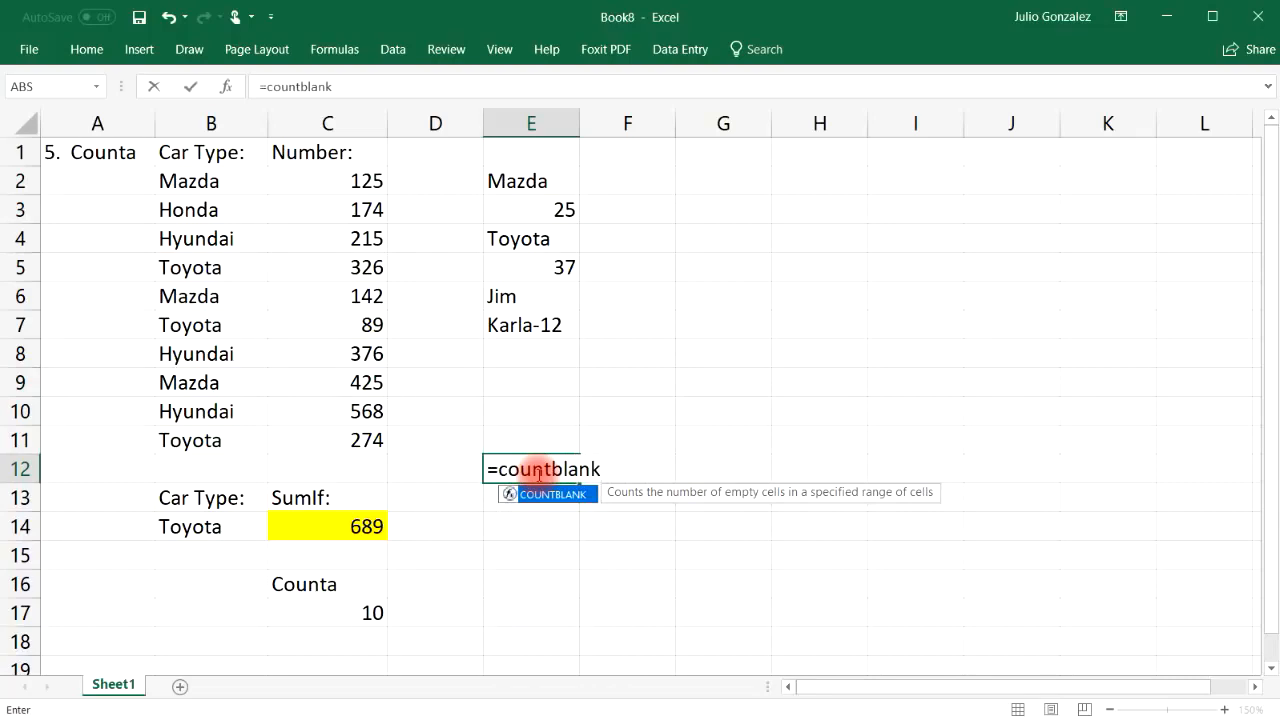
text(()
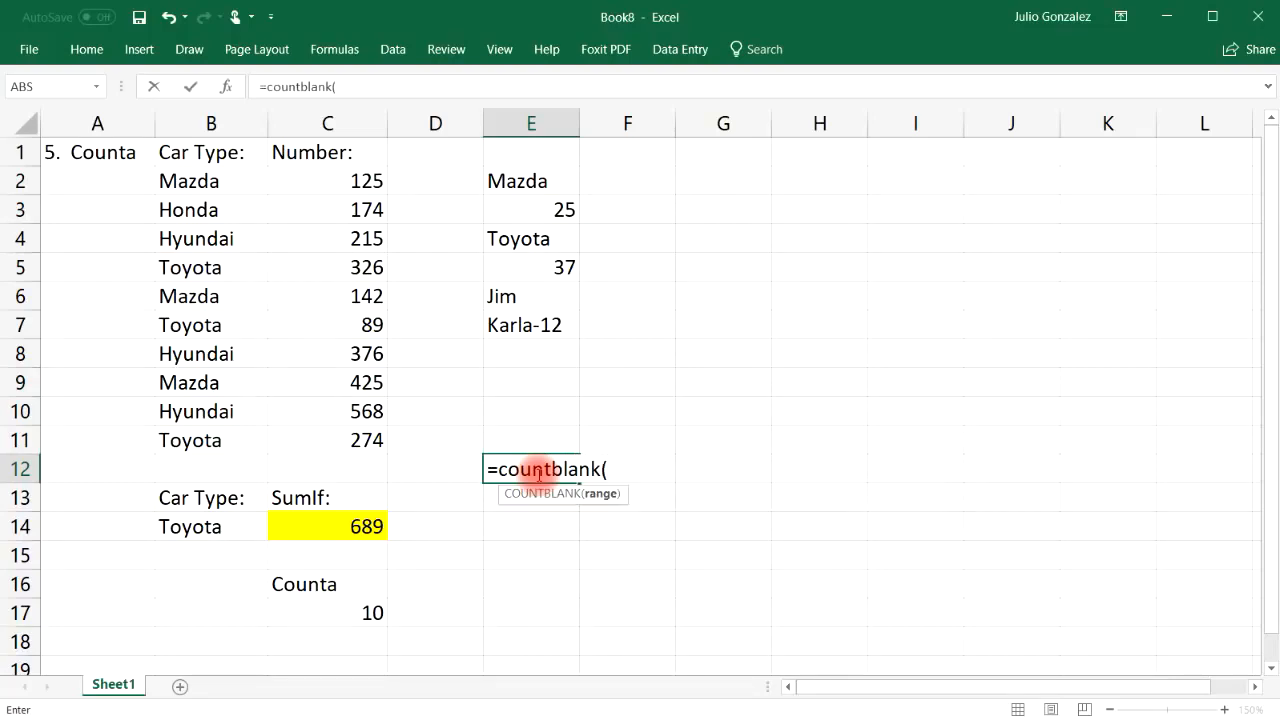
drag(543, 149, 560, 380)
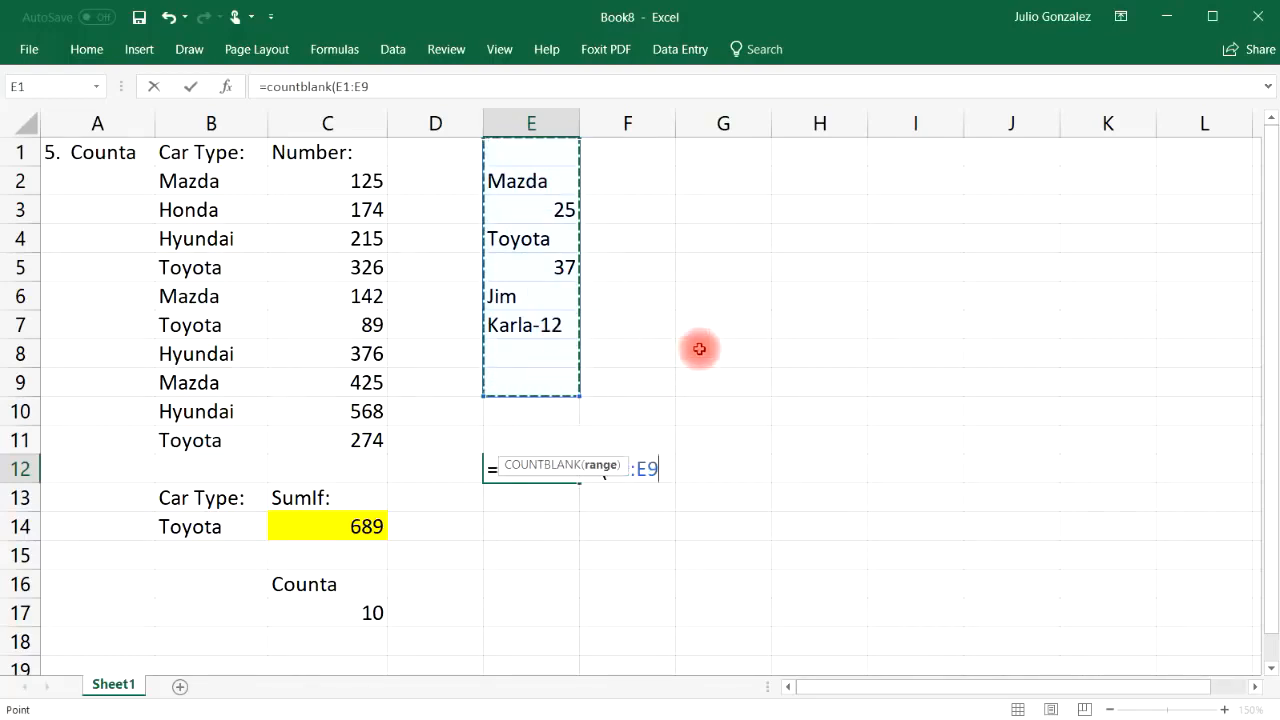
text())
key(Return)
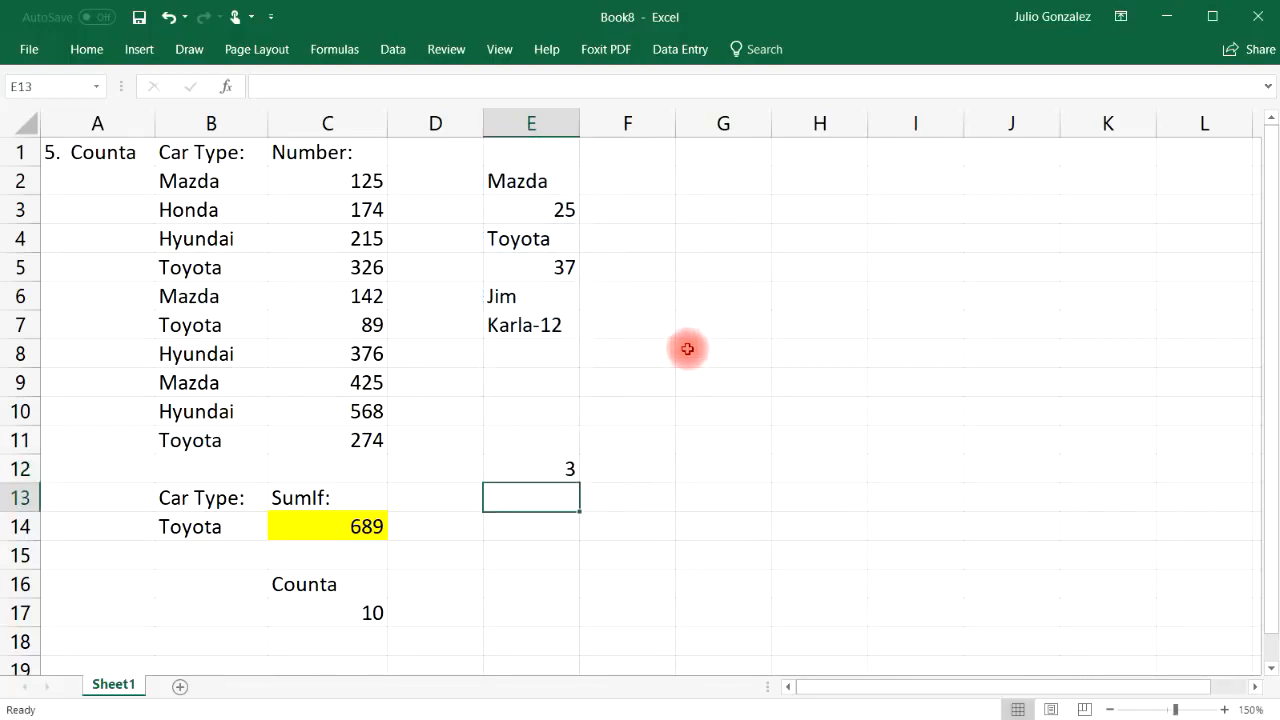
click(530, 356)
click(530, 386)
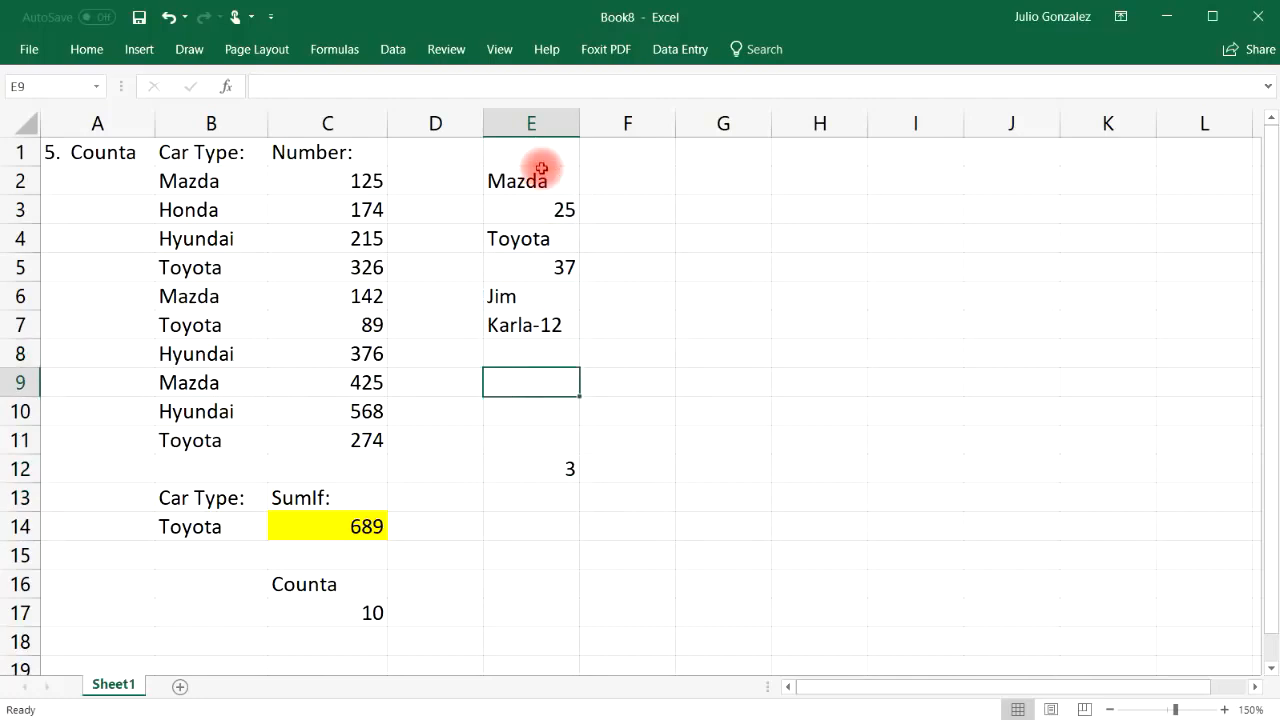
click(540, 152)
Clear the samples in E1:E12 and the Counta label and result in C16:C17
drag(537, 150, 555, 463)
key(Delete)
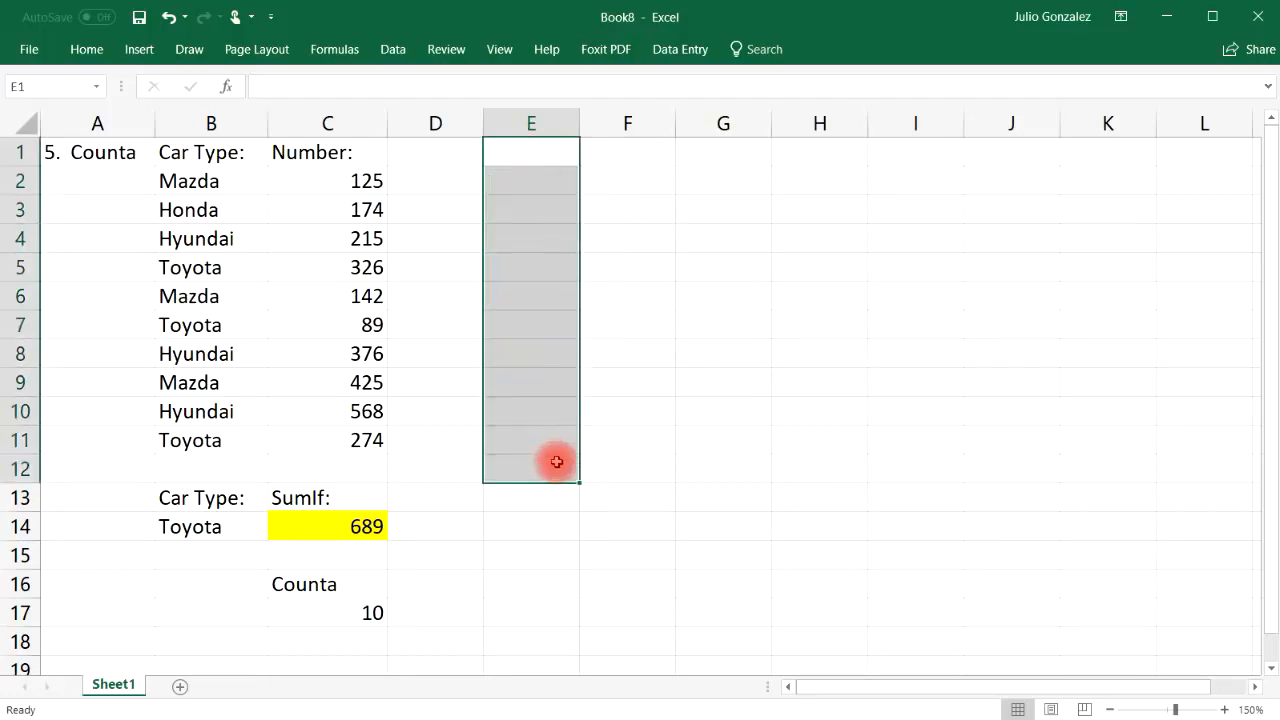
click(506, 518)
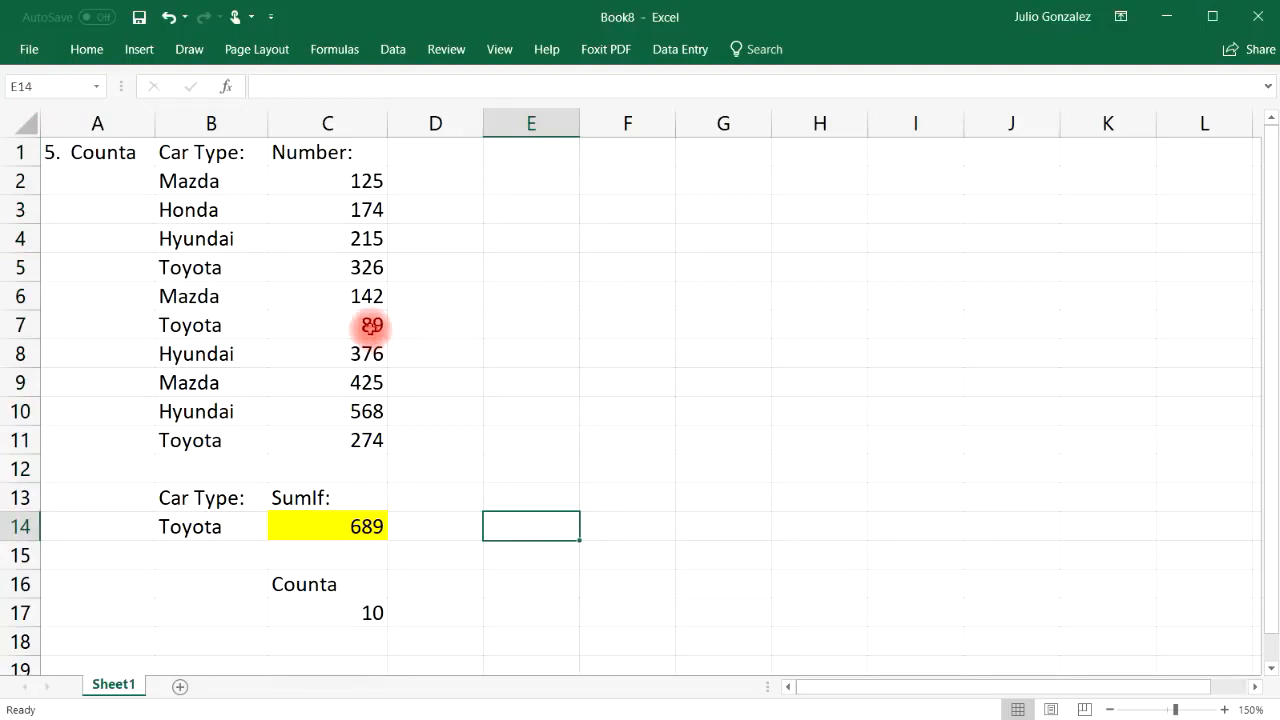
drag(289, 583, 334, 608)
key(Delete)
Replace the A1 section title with '6. CountIf'
click(104, 160)
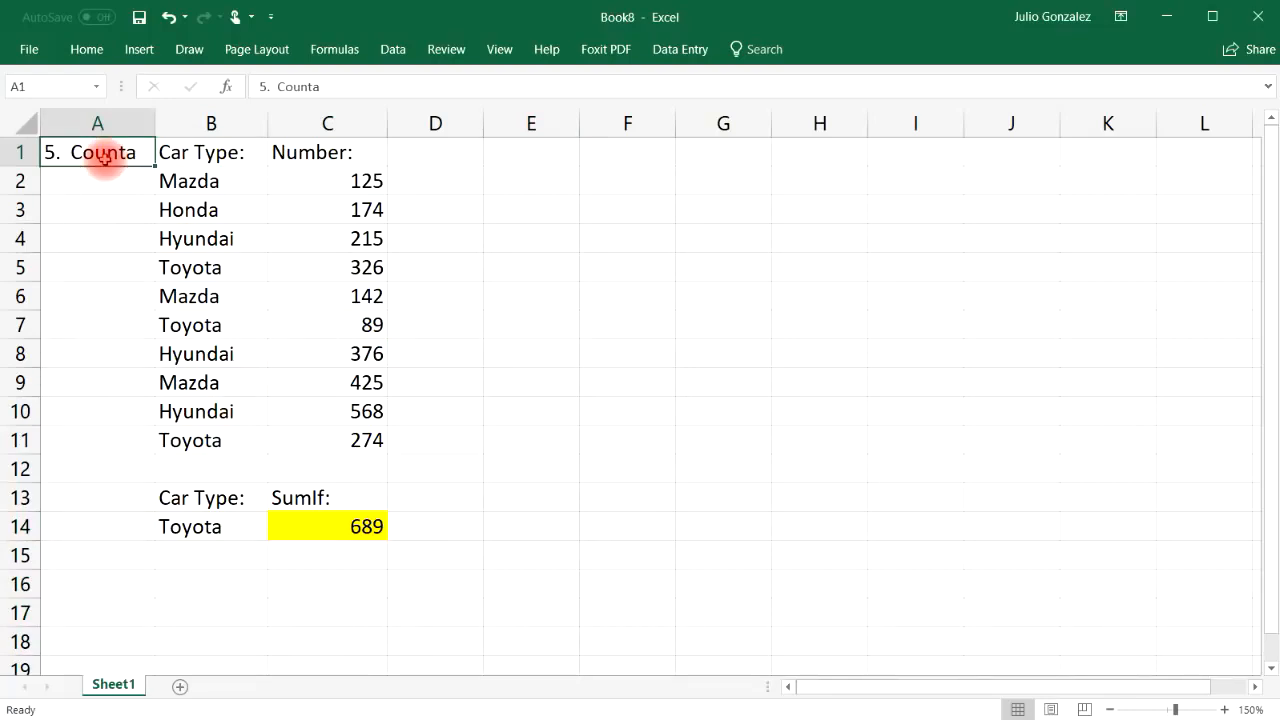
text(6.)
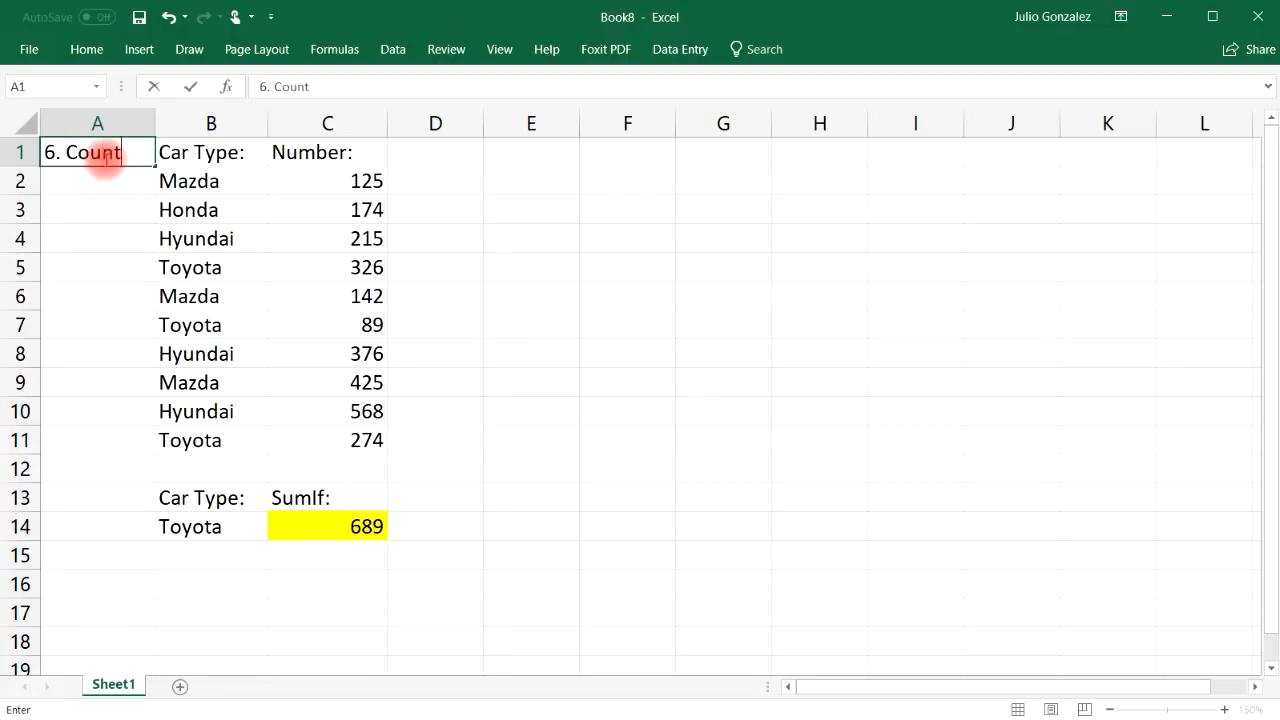
key(Return)
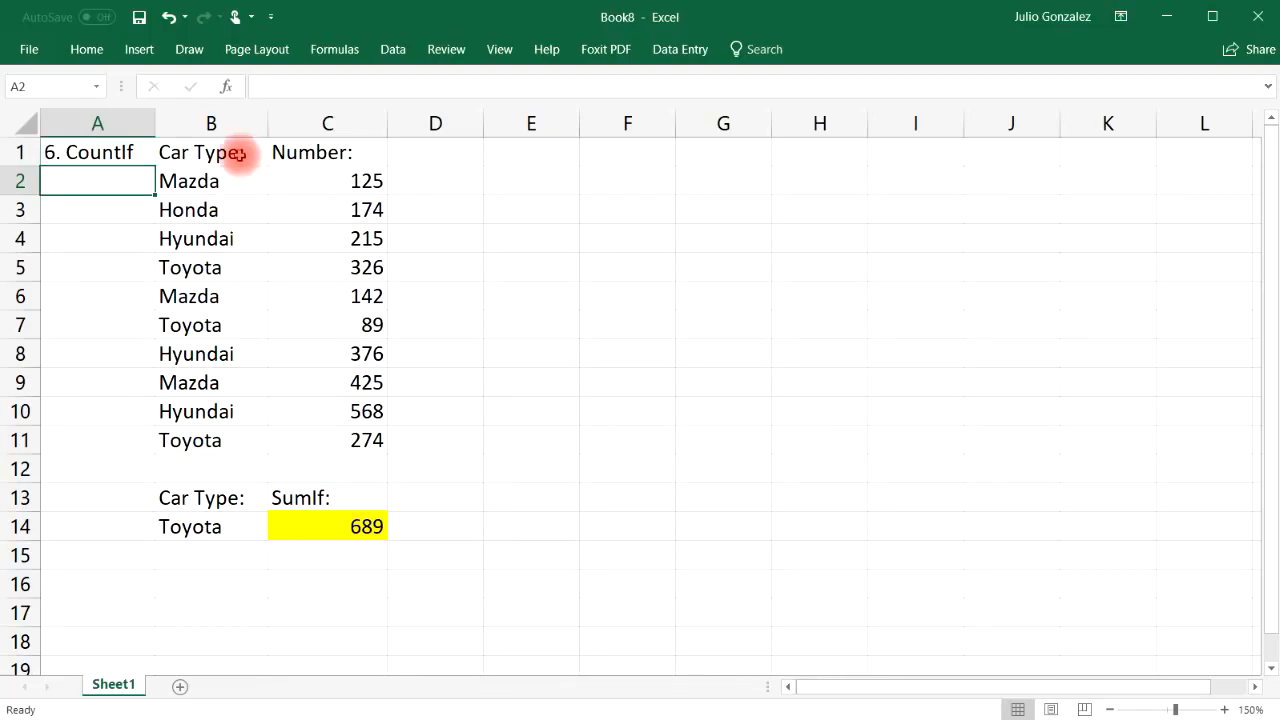
Highlight the car types in B2:B11 and relabel C13 as 'CountIf:'
drag(225, 178, 205, 440)
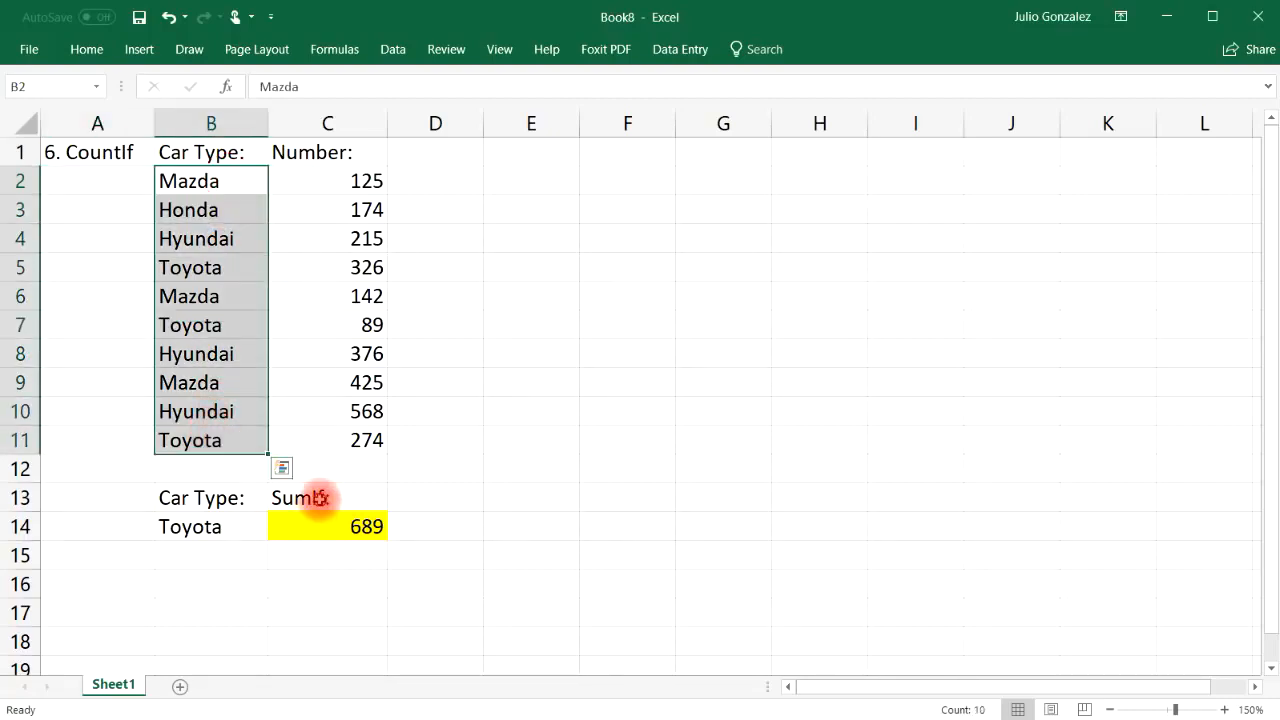
click(318, 497)
text(CountI)
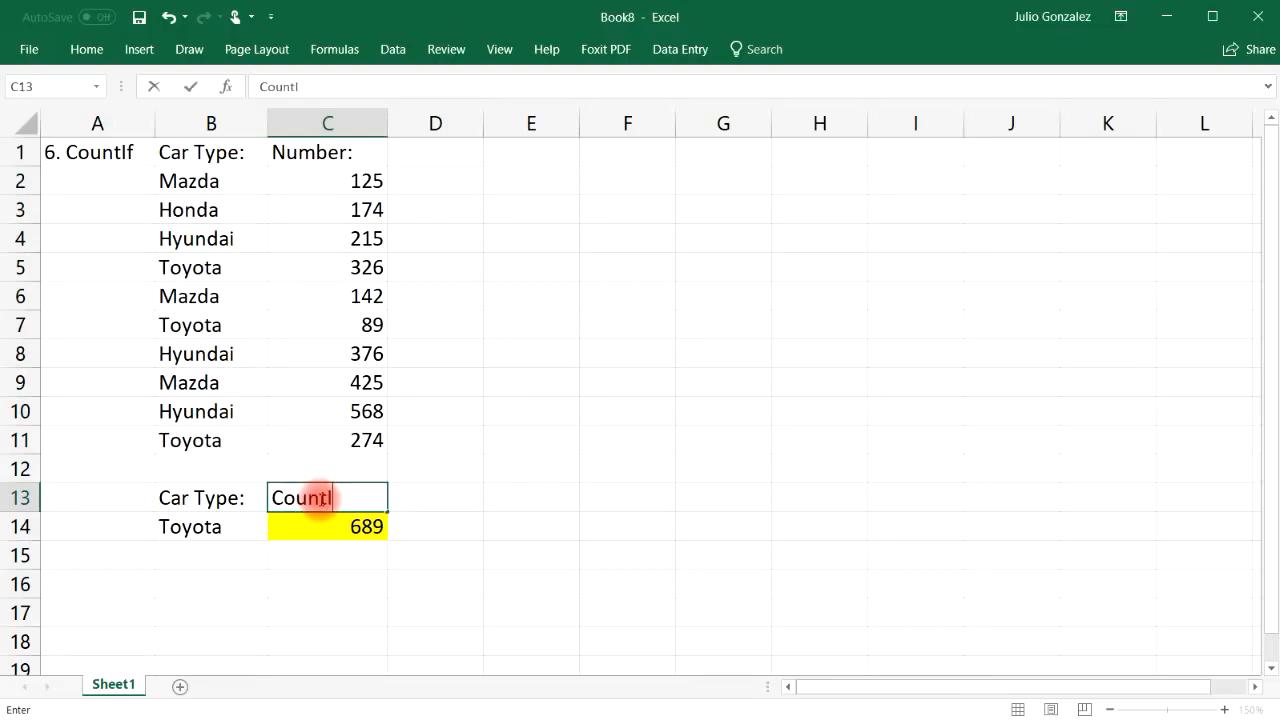
text(f:)
key(Return)
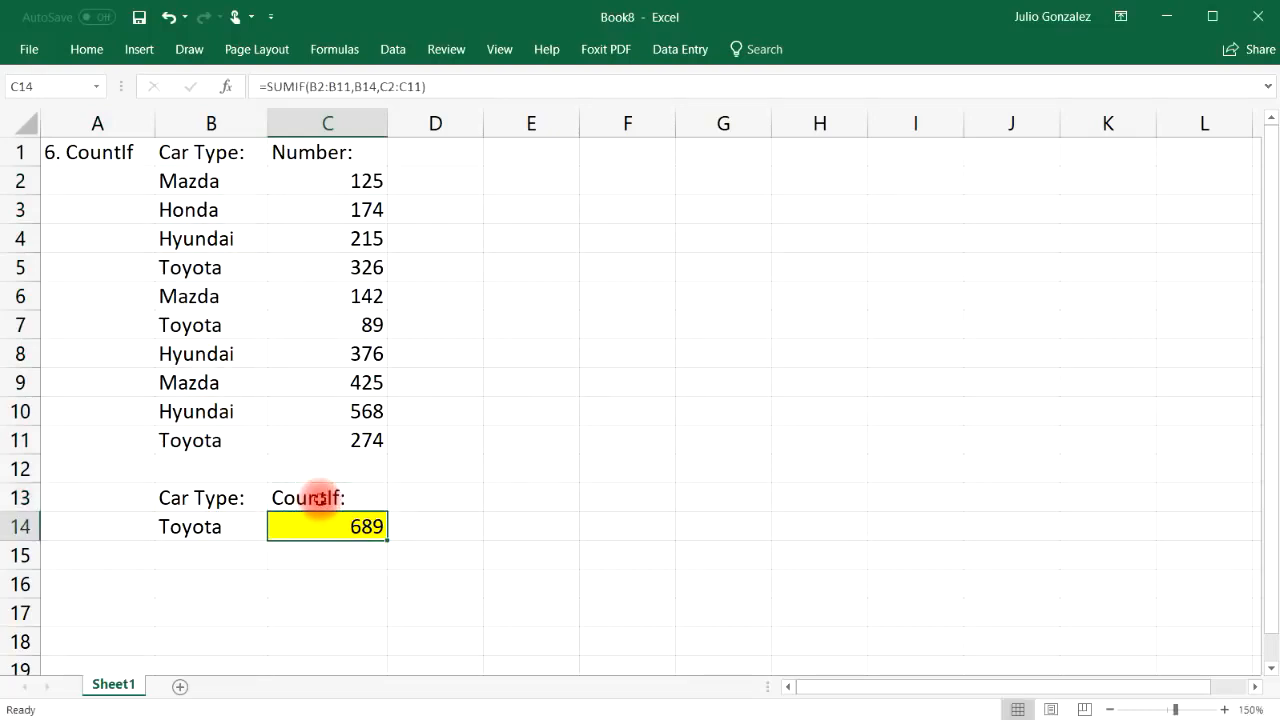
Enter =countif(B2:B11,B14) in C14, counting 3 Toyota entries
text(=count)
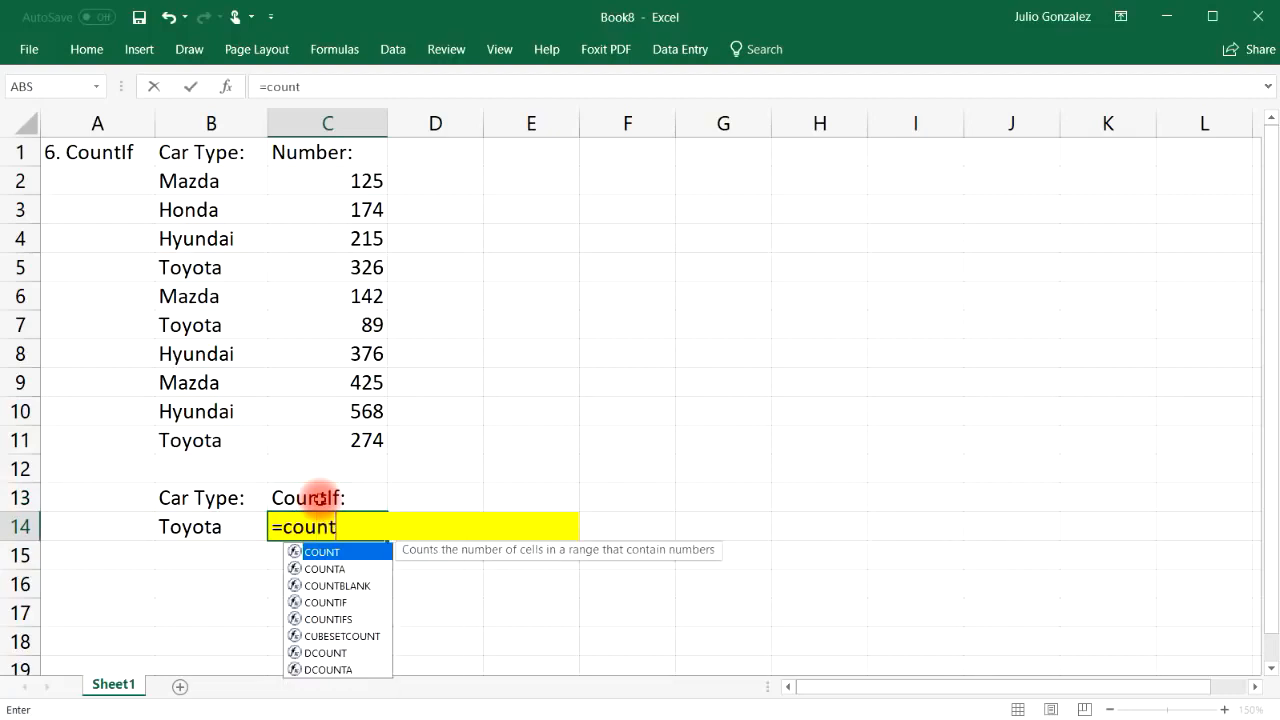
text(if()
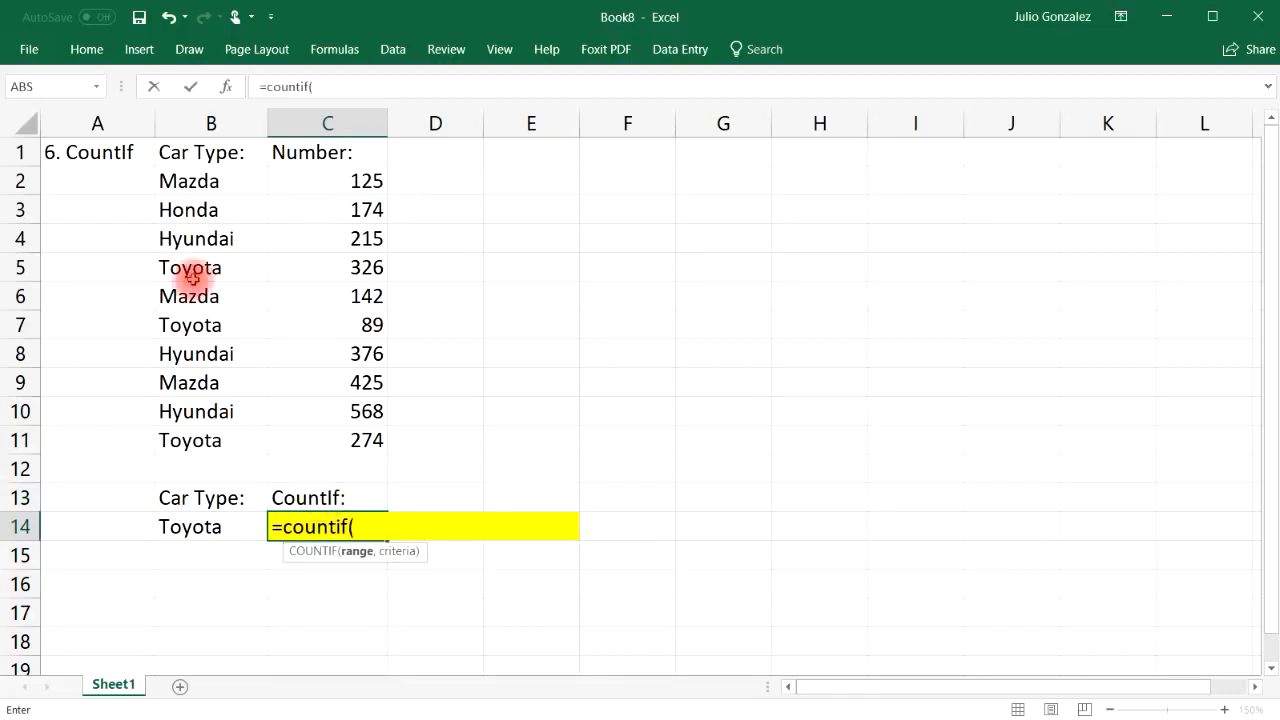
drag(177, 180, 188, 440)
text(,)
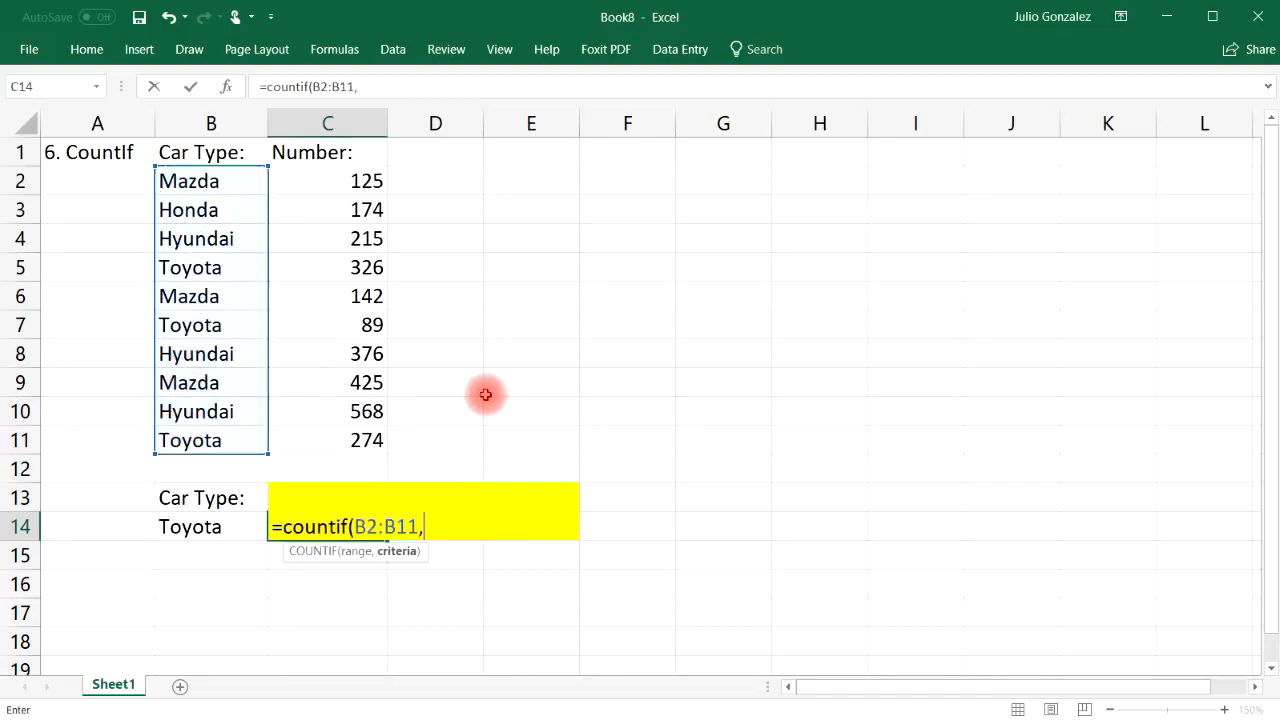
click(230, 526)
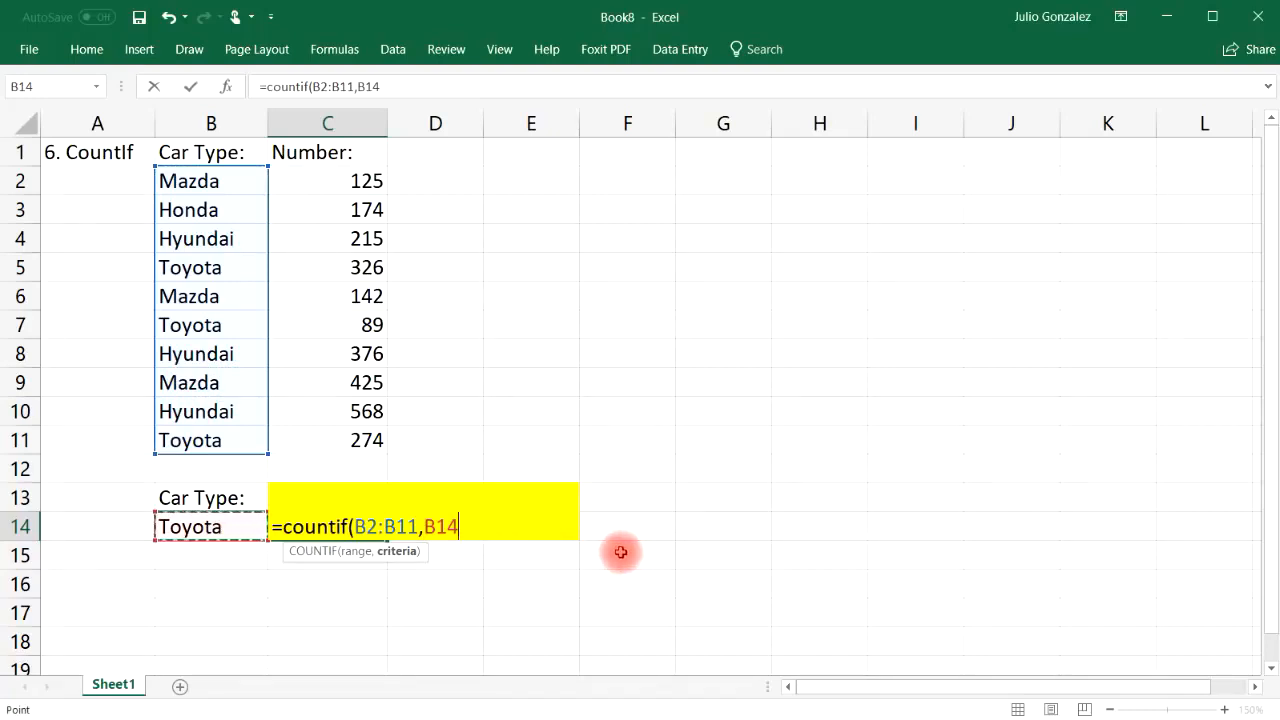
key(Return)
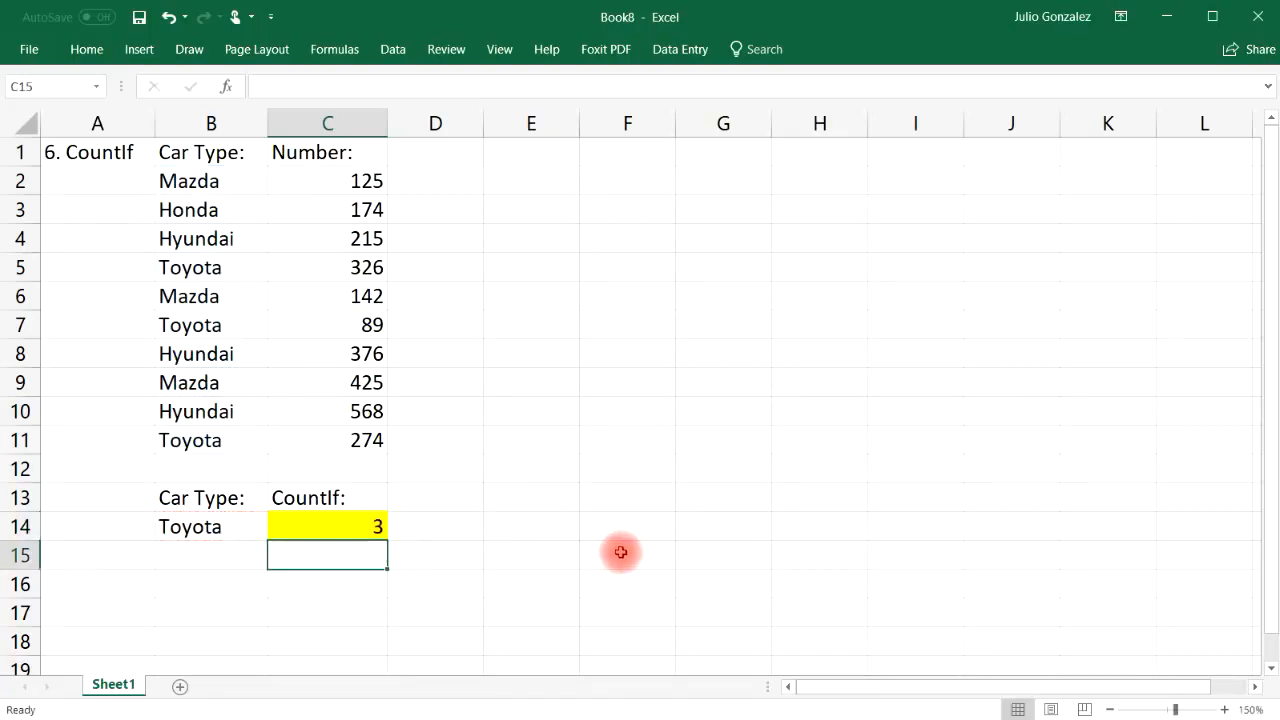
click(247, 524)
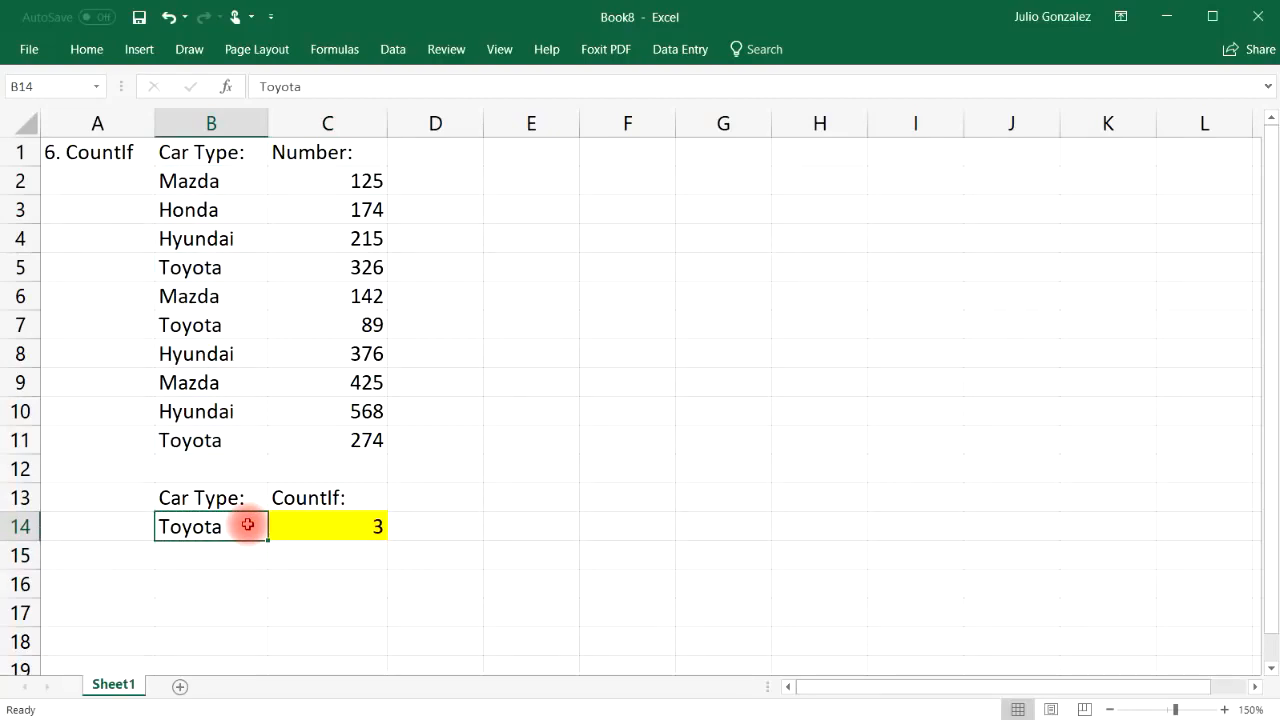
Highlight the car list B2:B11 and point out the Toyota entries in B5, B7 and B11
drag(210, 180, 240, 432)
click(526, 426)
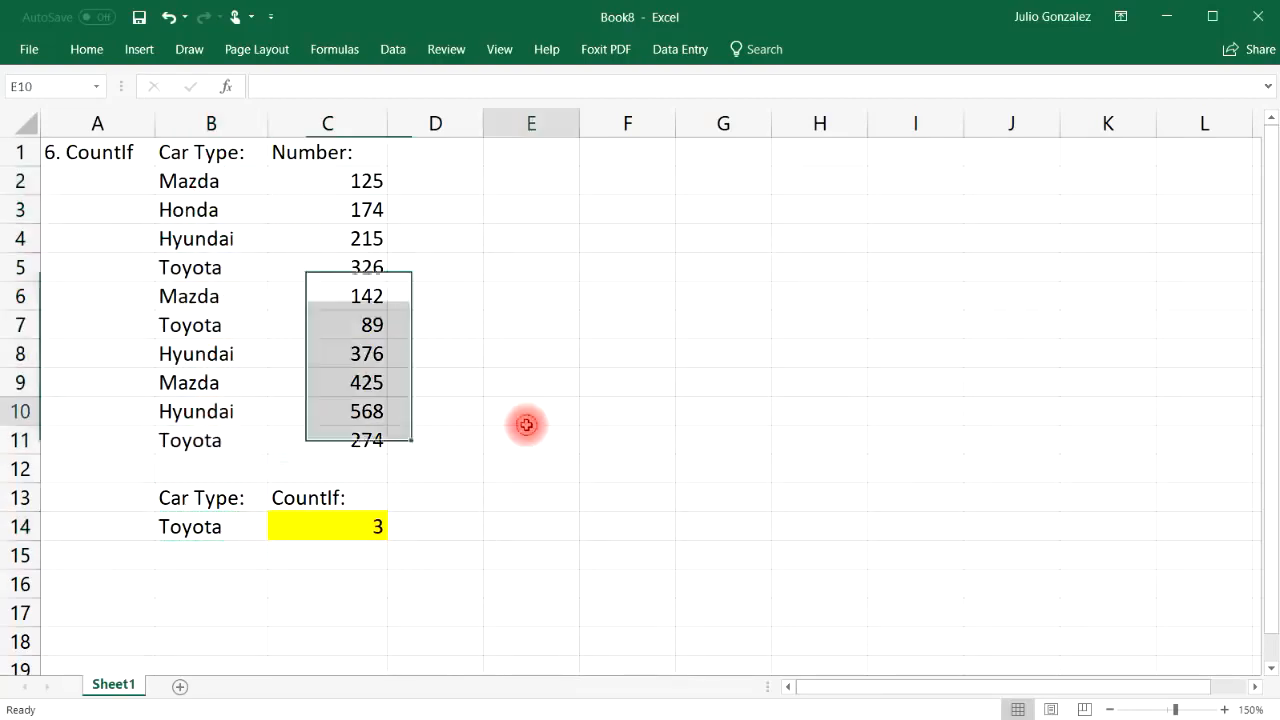
click(229, 278)
ctrl+click(236, 324)
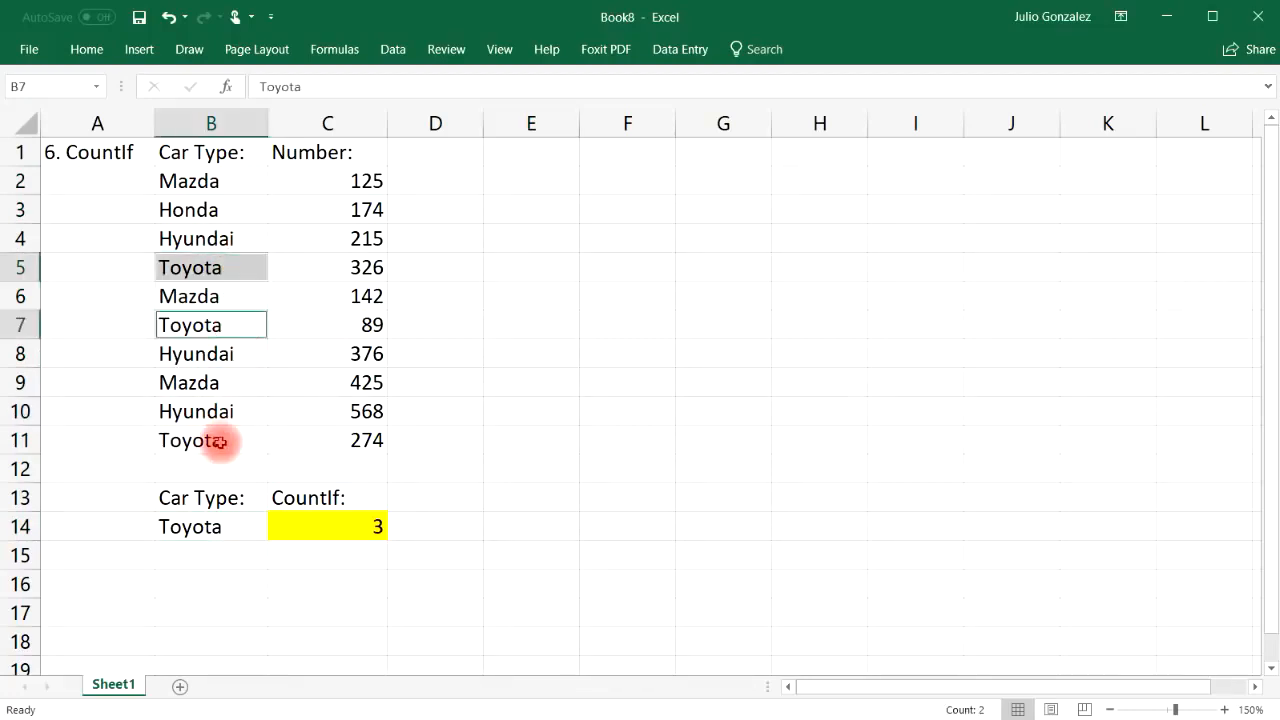
ctrl+click(220, 438)
click(224, 577)
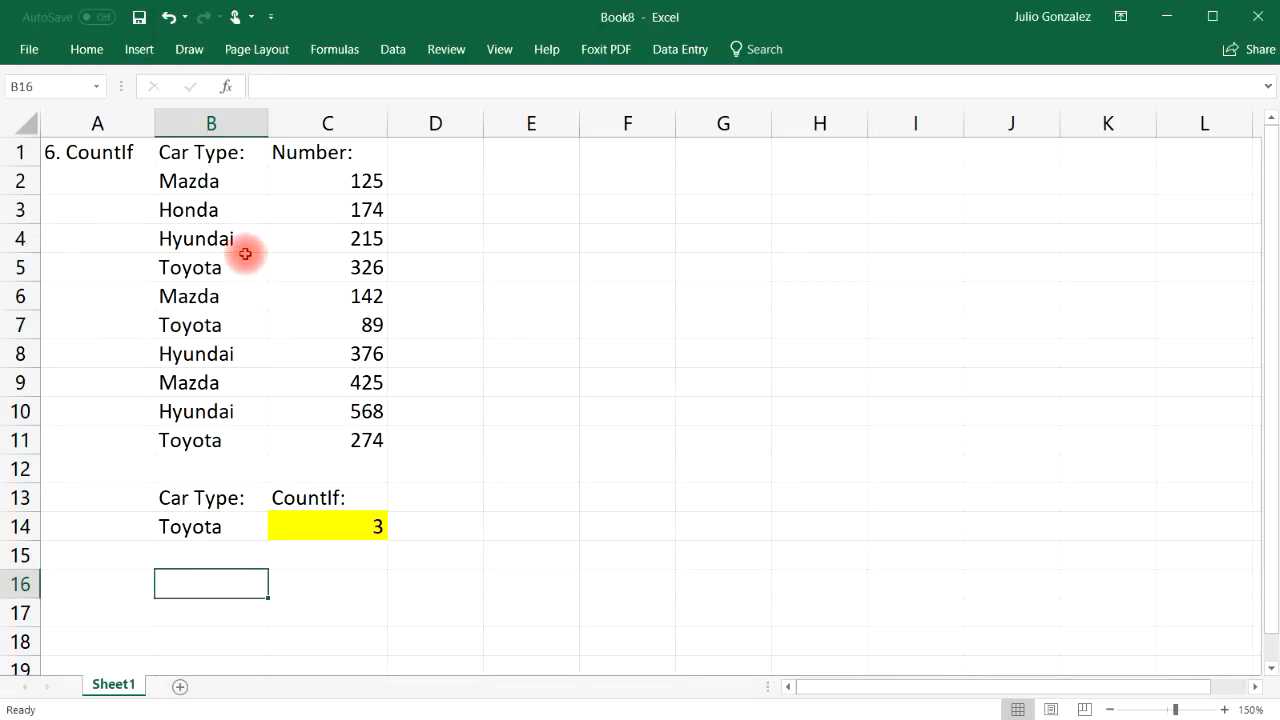
Change the CountIf criterion in B14 to Honda
click(215, 216)
click(176, 528)
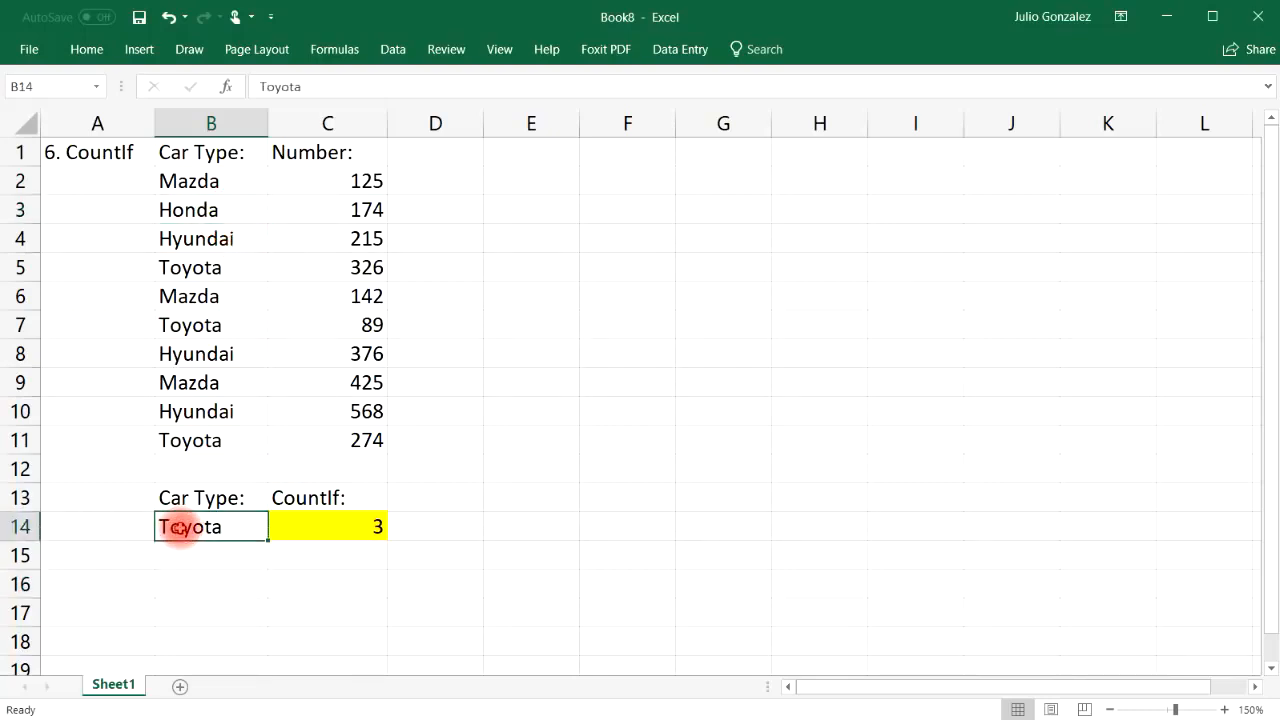
text(Honda)
key(Return)
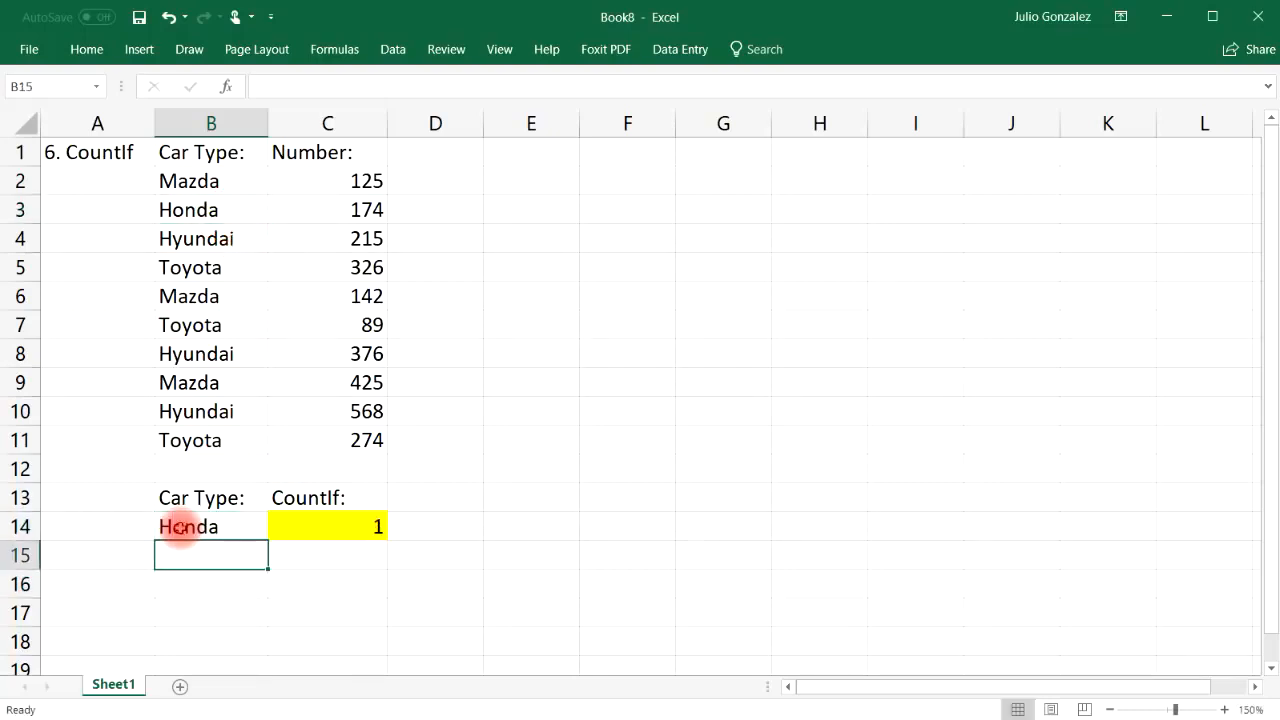
Add Mazda in B12 and point out the Mazda entries in rows 2, 6, 9 and 12
click(200, 466)
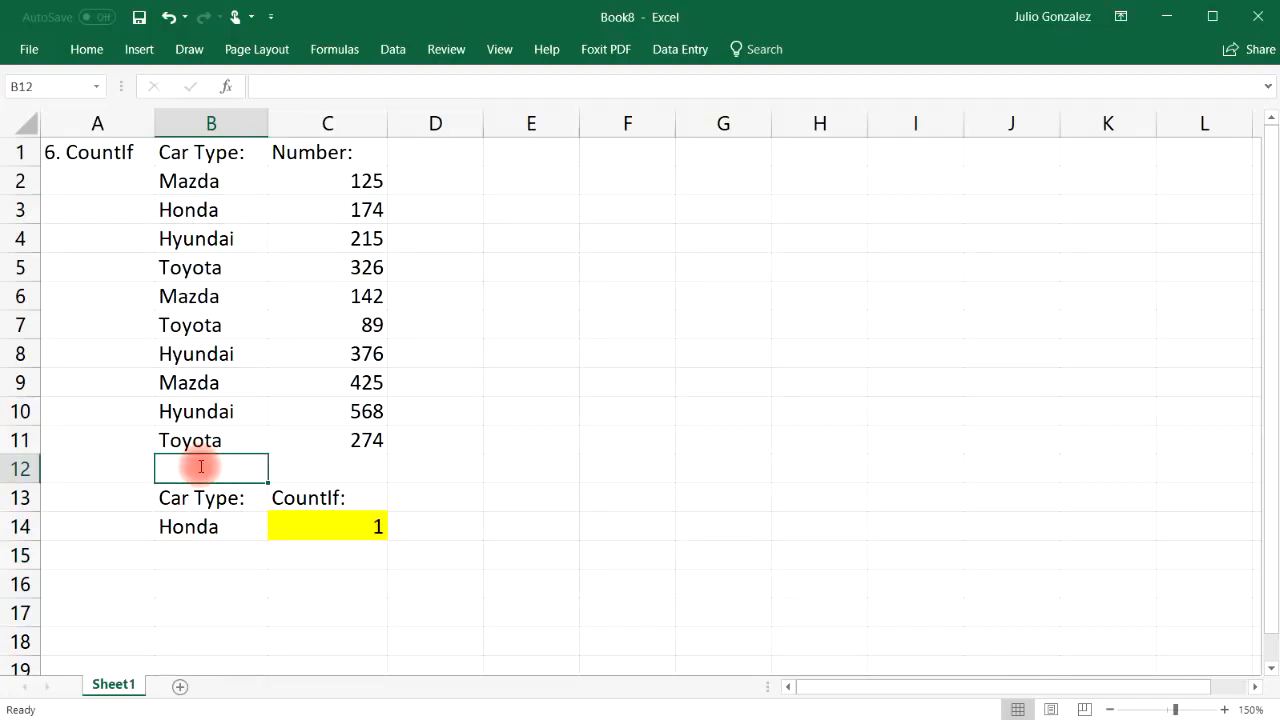
text(Mazda)
key(Return)
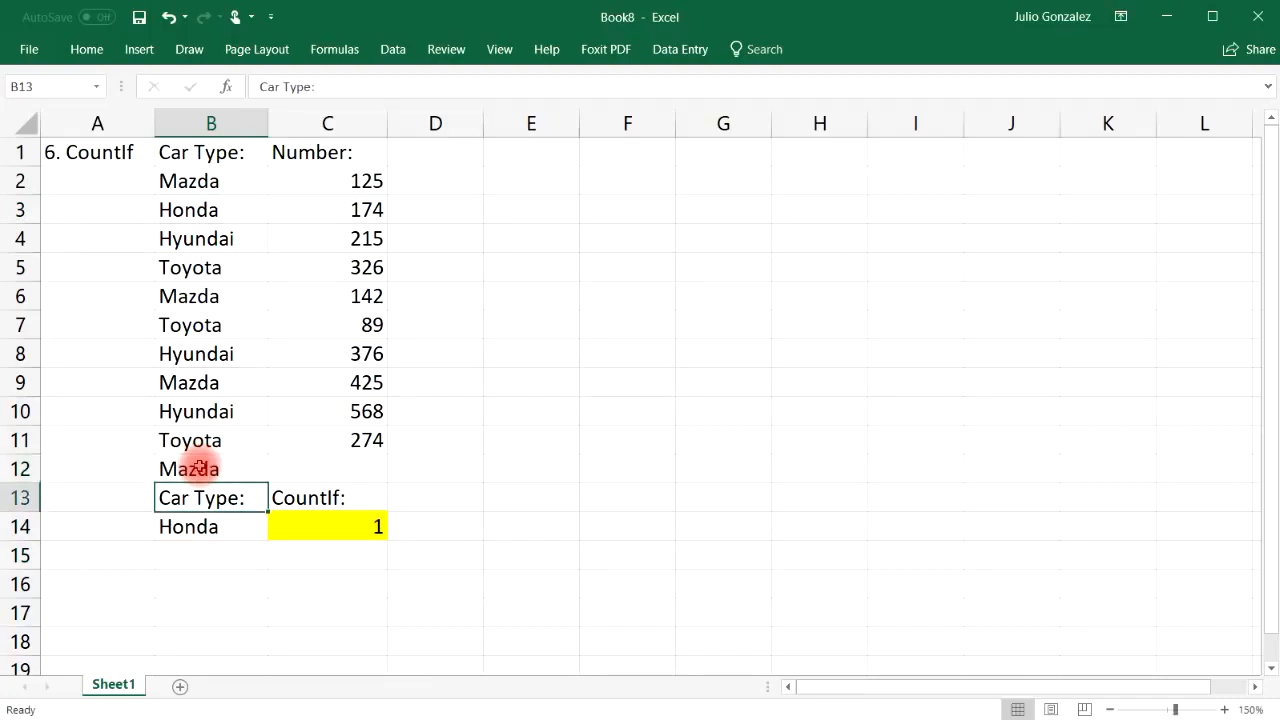
click(229, 180)
click(228, 294)
click(231, 372)
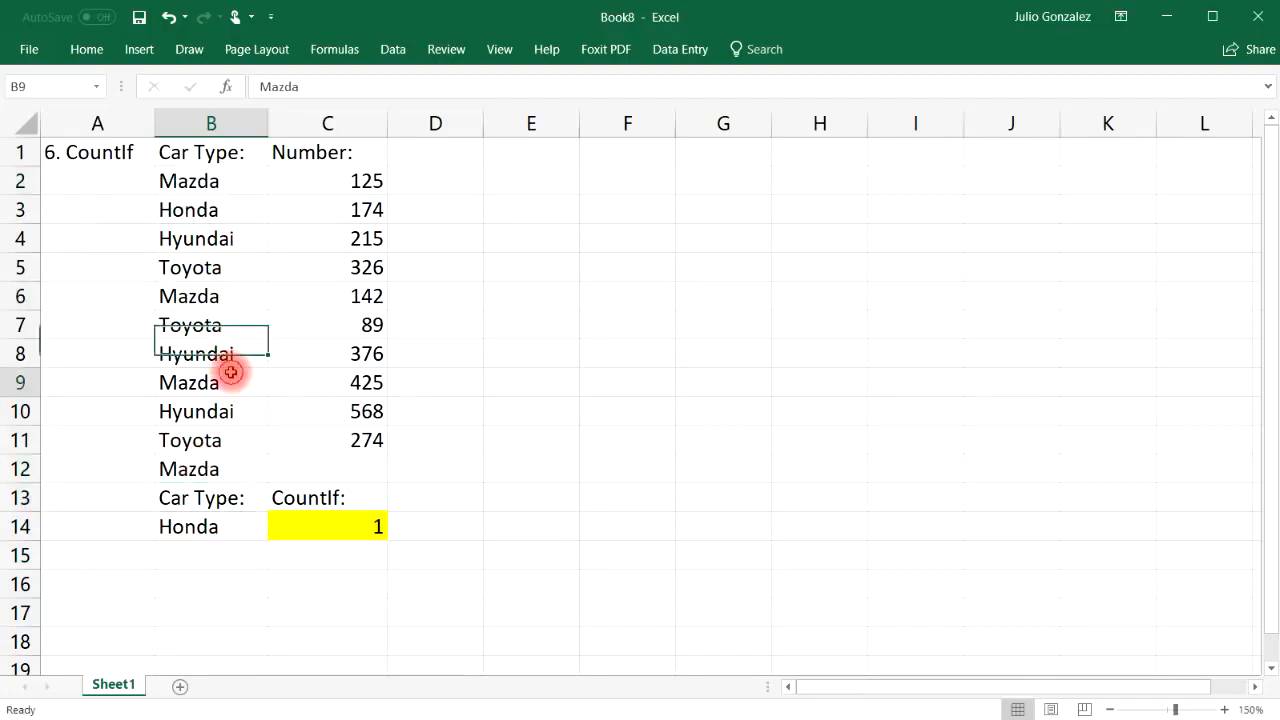
click(208, 466)
click(205, 180)
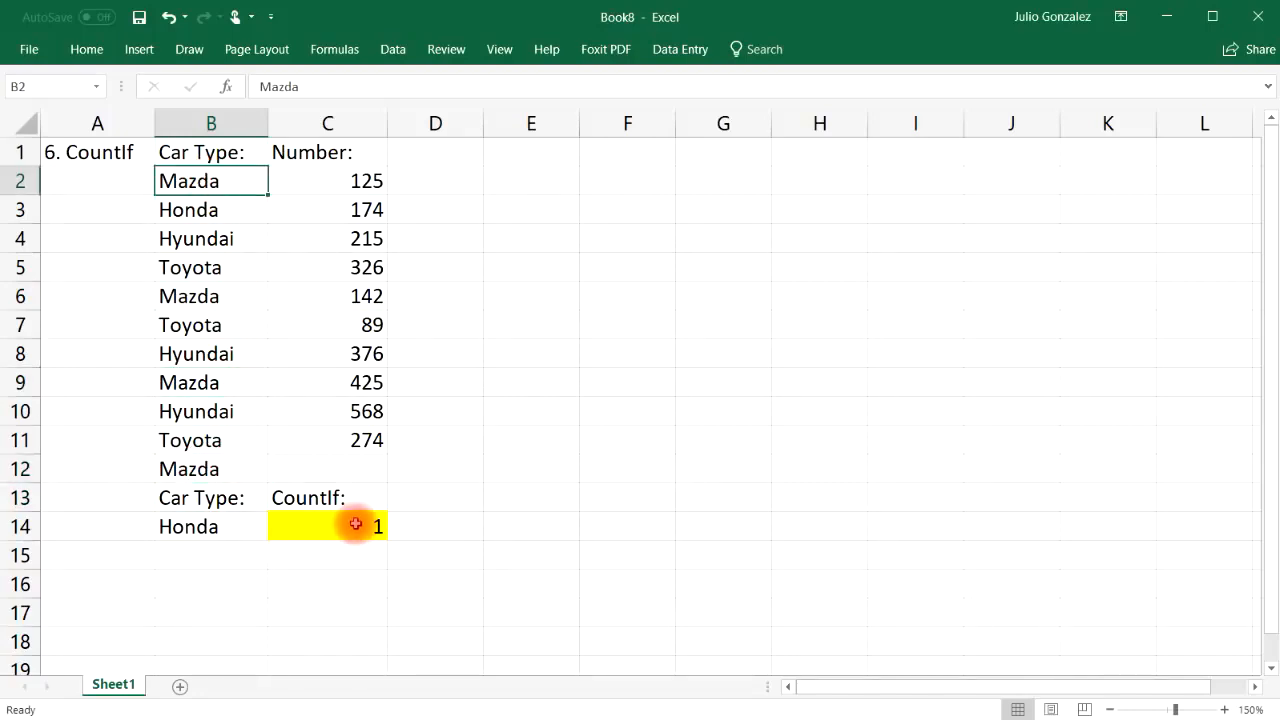
Change B11 from Toyota to Mazda and clear the extra Mazda from B12
click(213, 441)
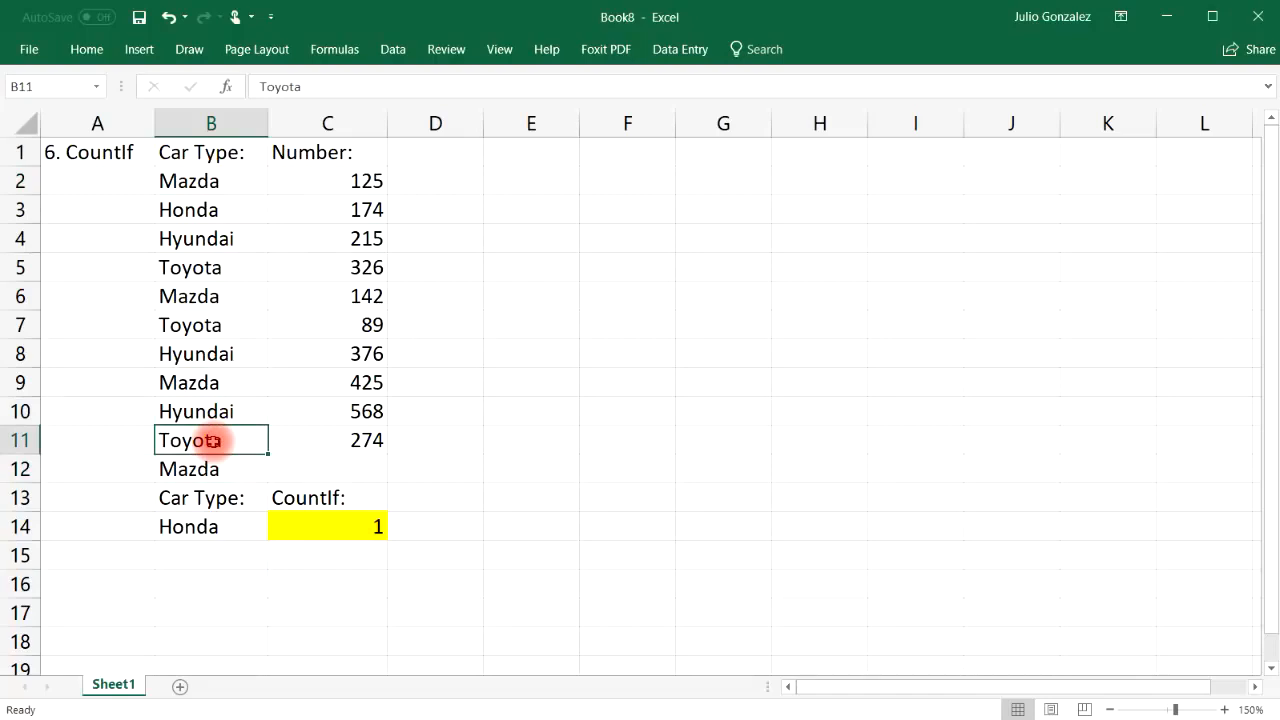
text(Mazda)
key(Return)
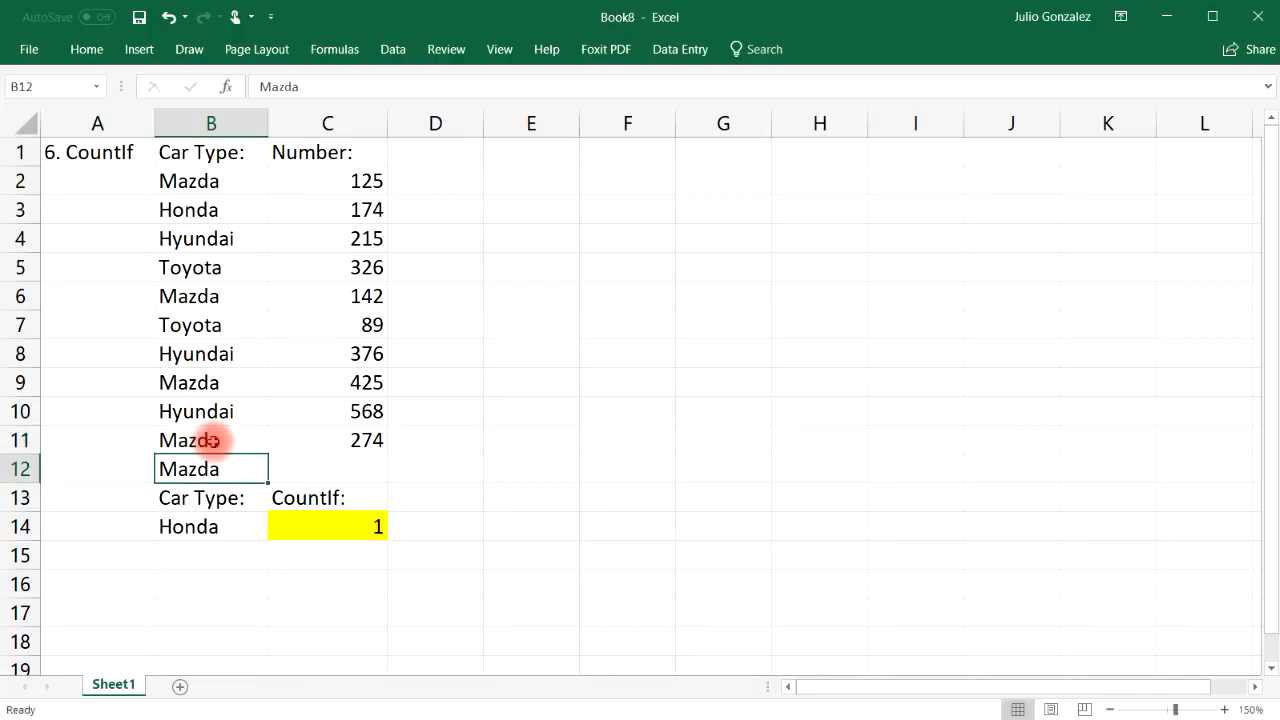
key(Delete)
click(271, 612)
Review the Mazda rows 2, 6, 9 and 11, then set B14's criterion to Mazda
drag(173, 180, 200, 435)
click(440, 438)
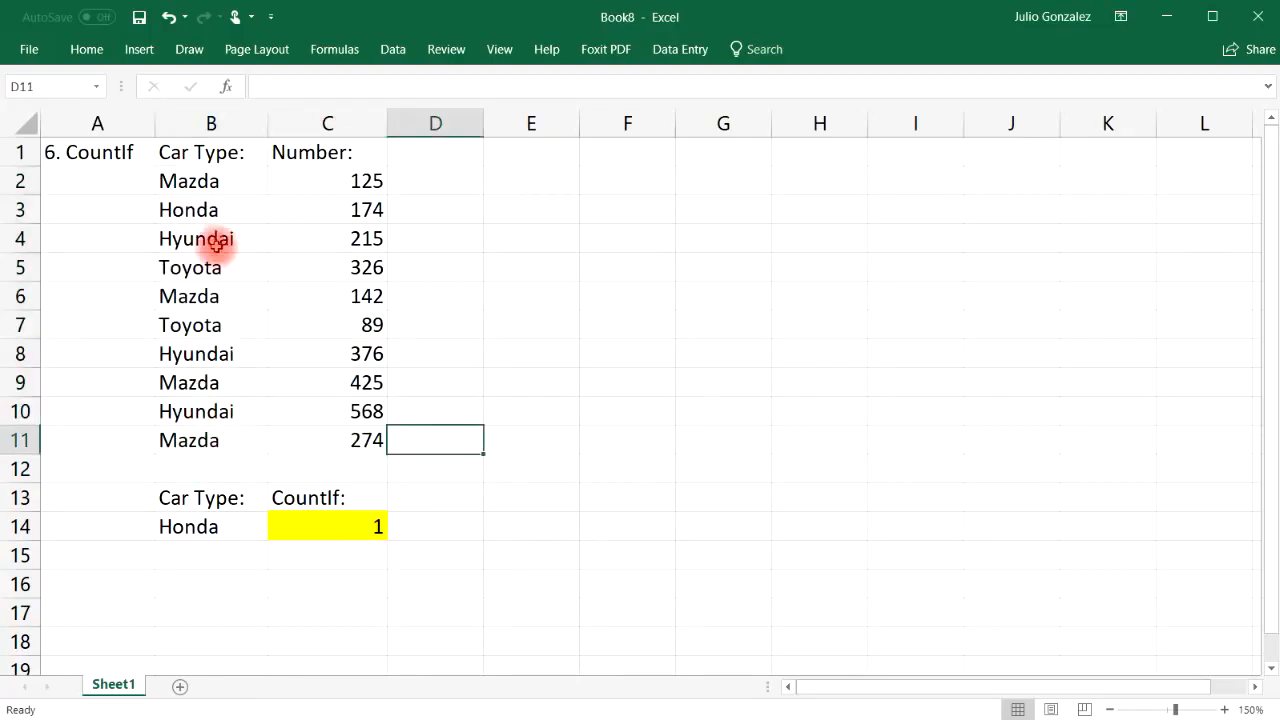
click(211, 183)
click(207, 297)
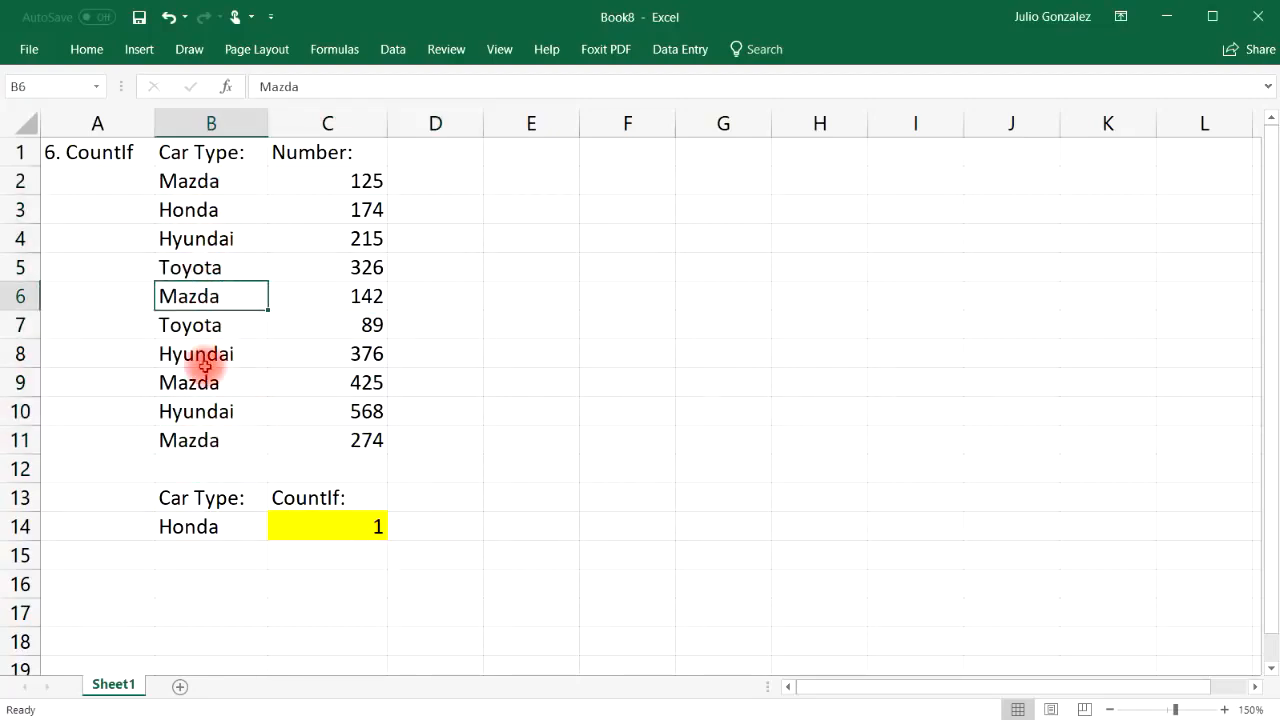
click(201, 381)
click(194, 440)
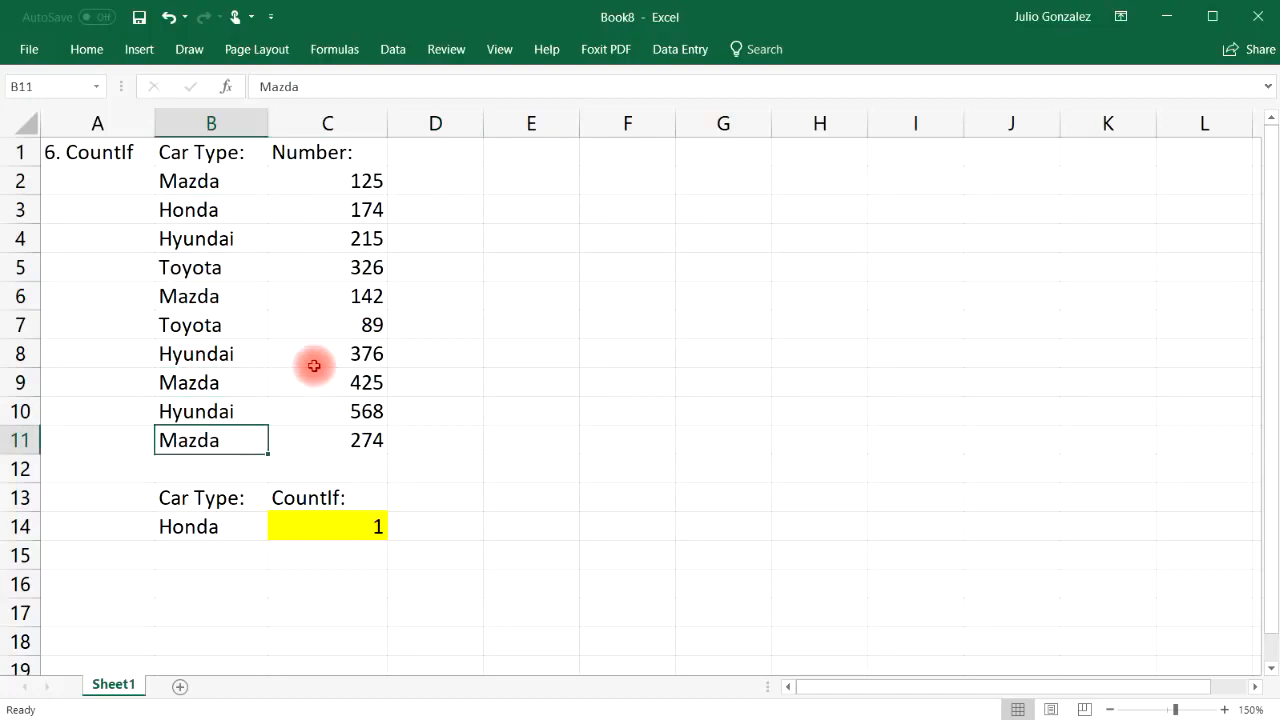
click(183, 527)
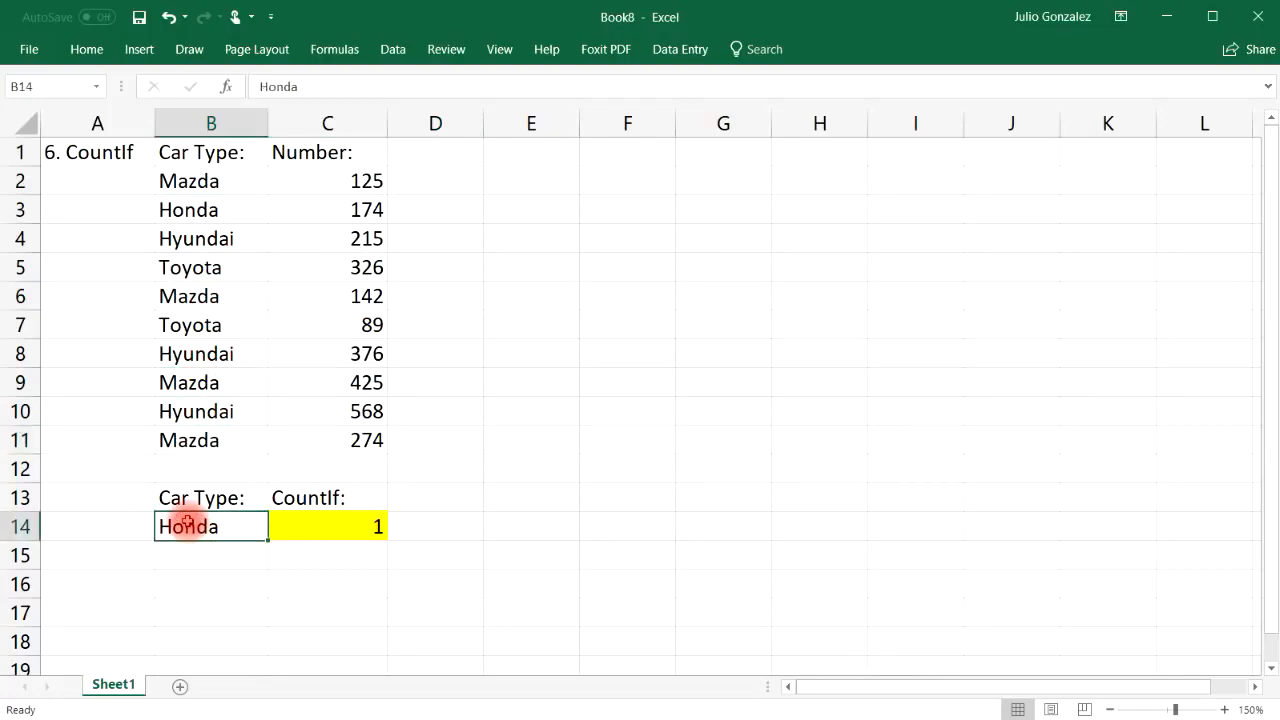
text(Mazda)
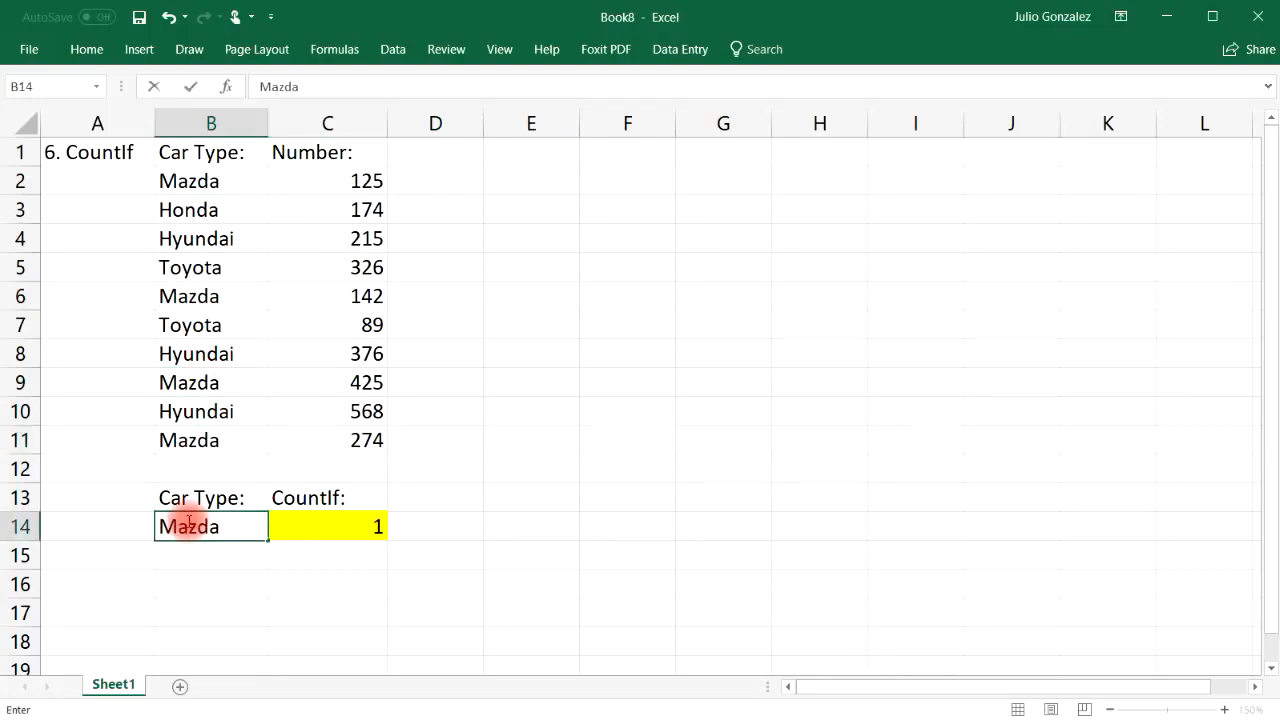
key(Return)
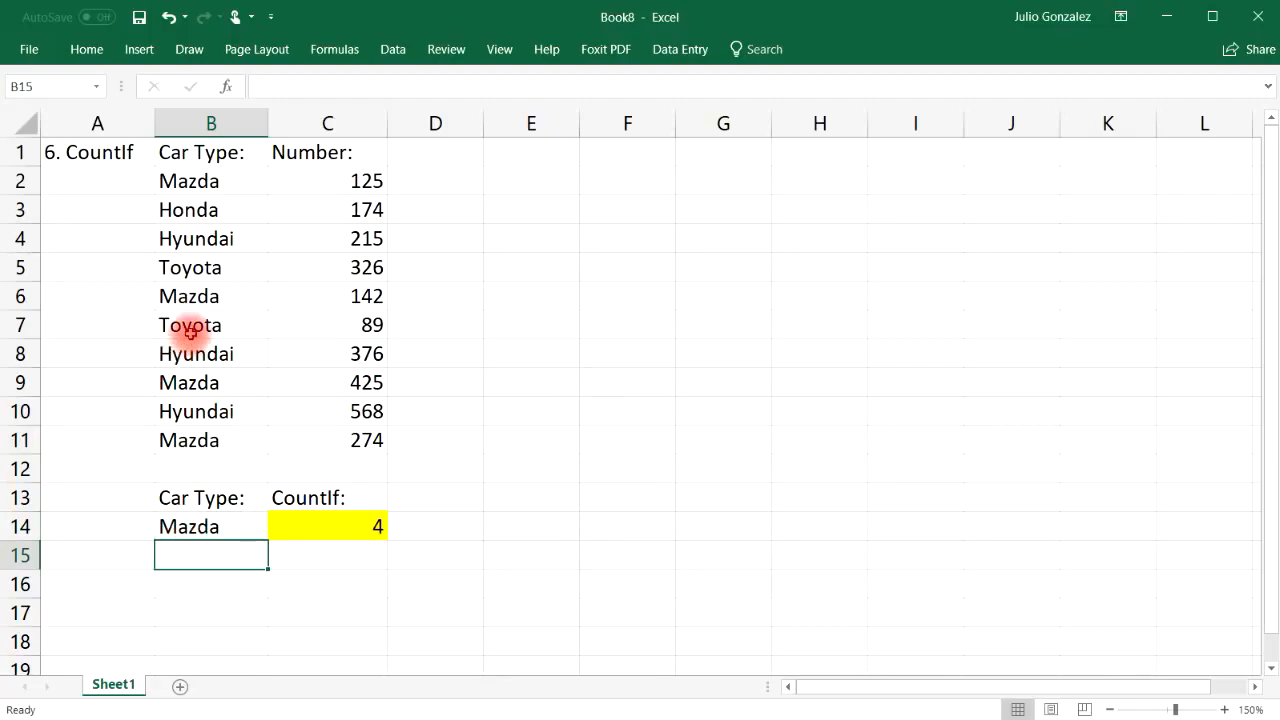
Set the CountIf criterion in B14 to Toyota so the count reads 2
click(190, 330)
click(192, 270)
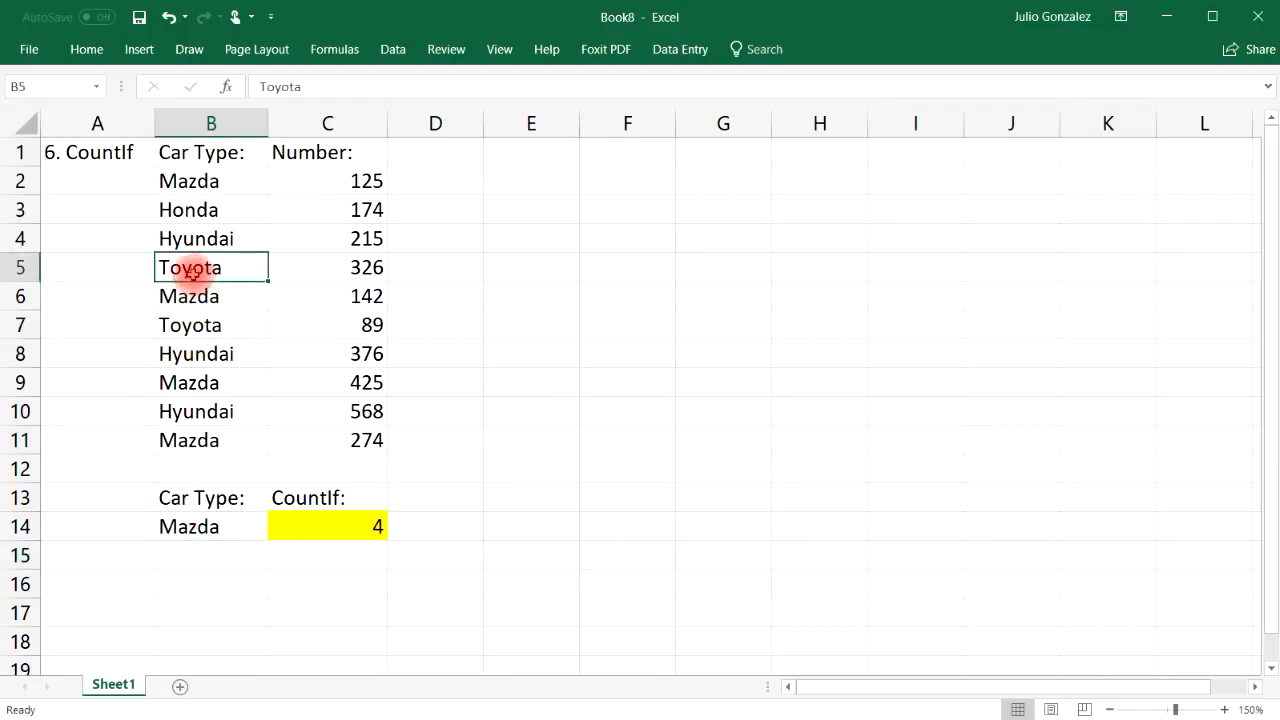
click(188, 522)
text(Toyota)
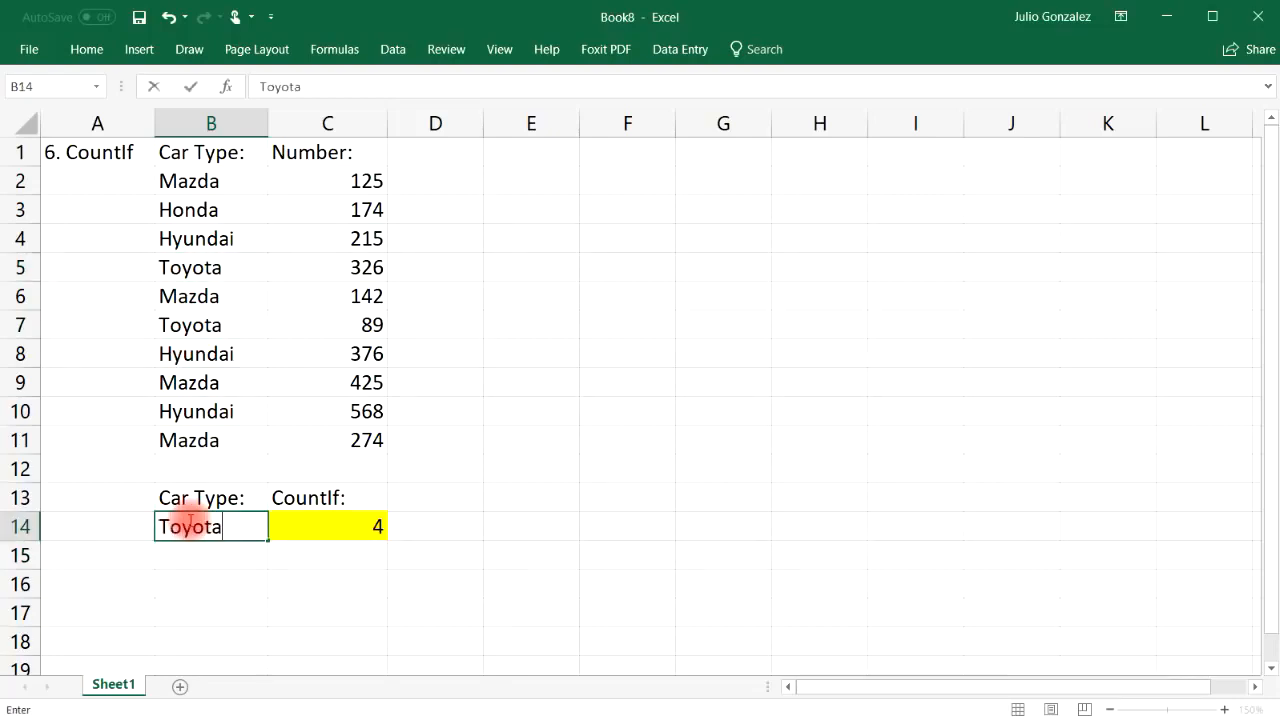
key(Return)
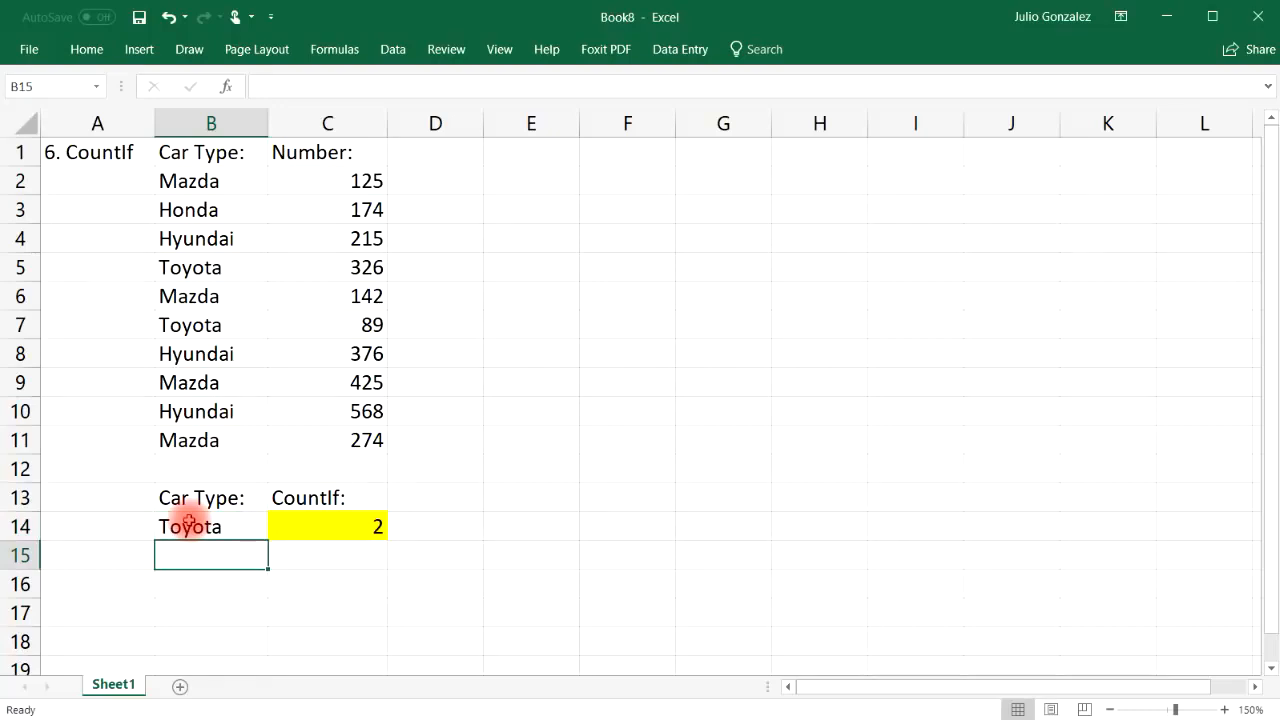
drag(207, 183, 190, 435)
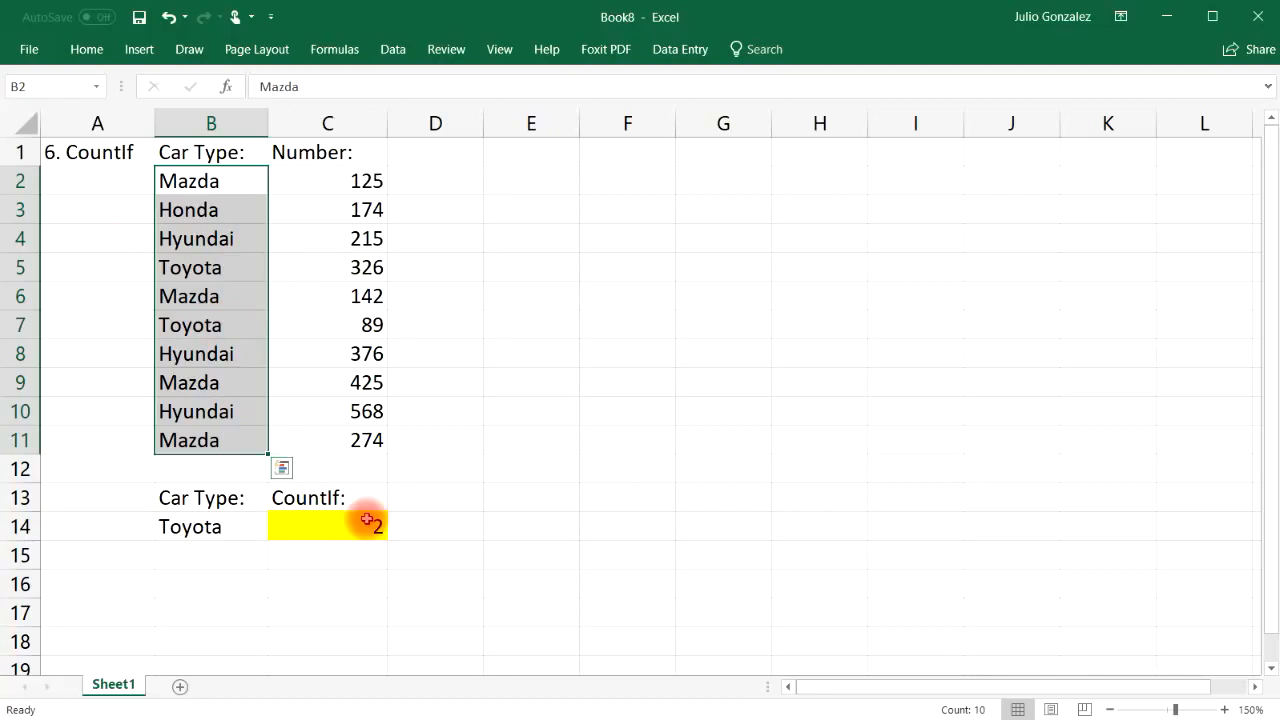
click(337, 552)
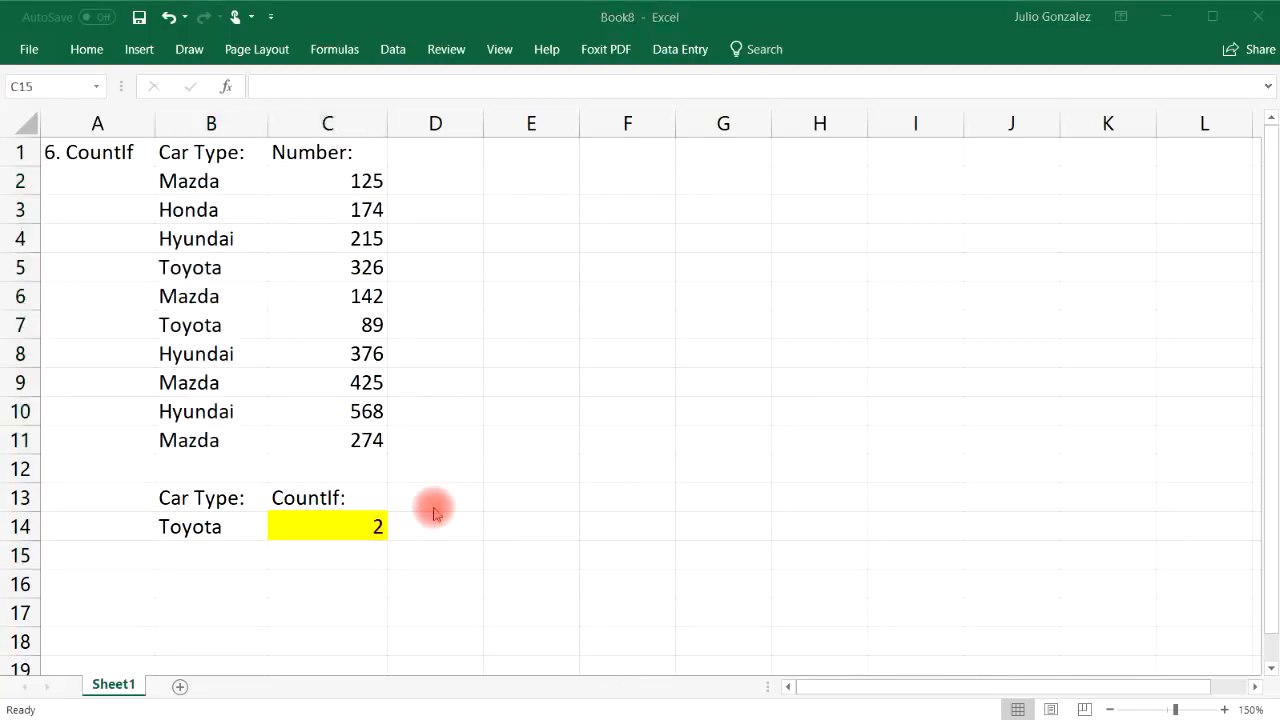
Clear A1:C14, title A1 '7. Concatenate' and widen column A to fit
drag(88, 150, 337, 523)
key(Delete)
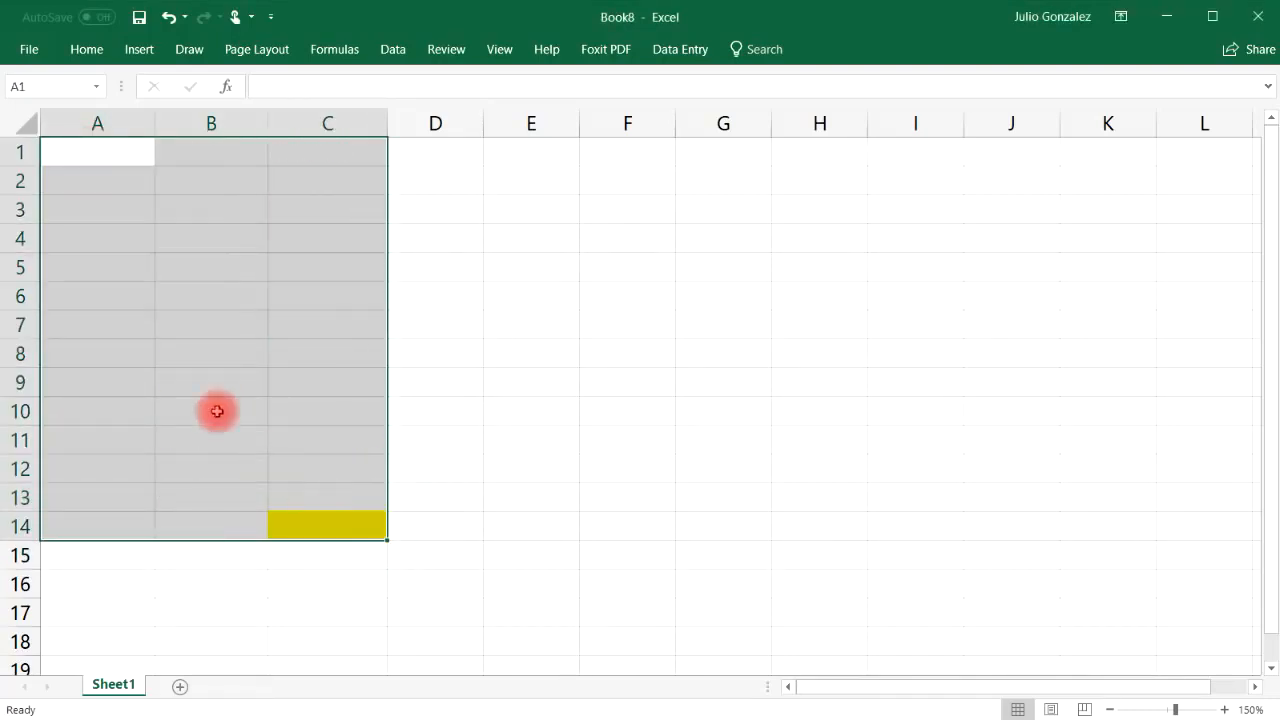
click(82, 153)
text(7.  Conca)
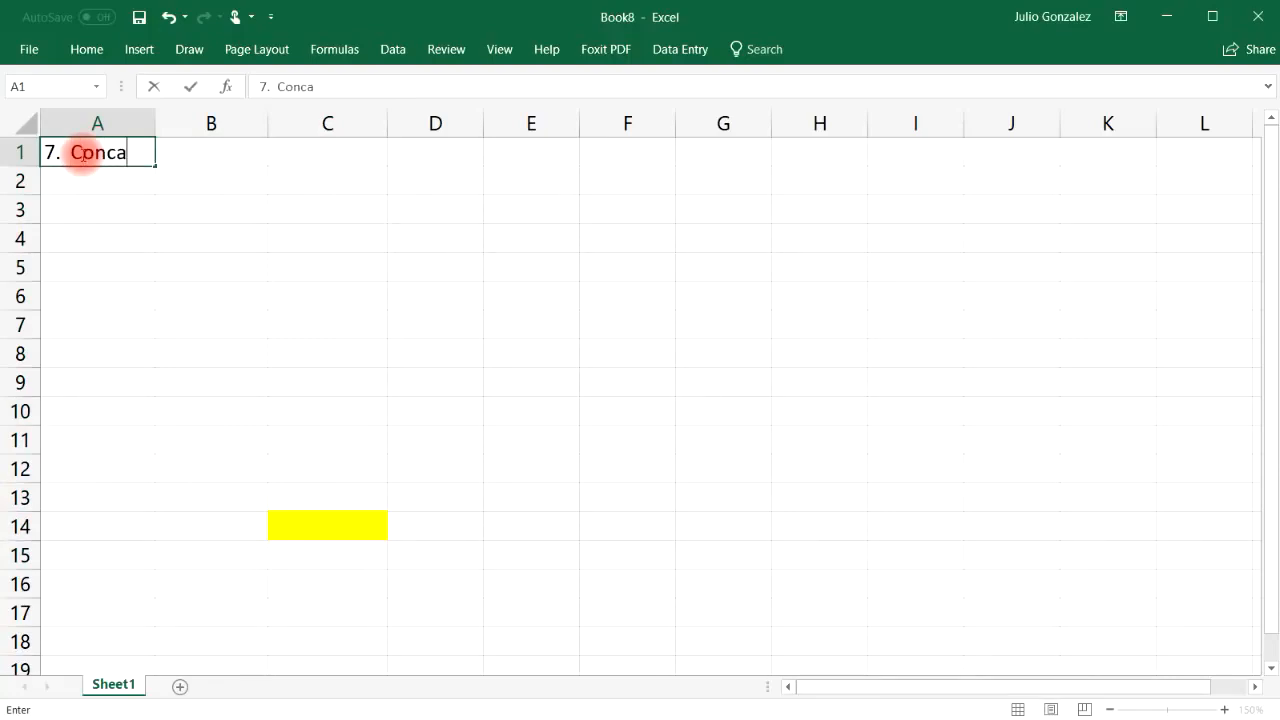
text(tenate)
key(Tab)
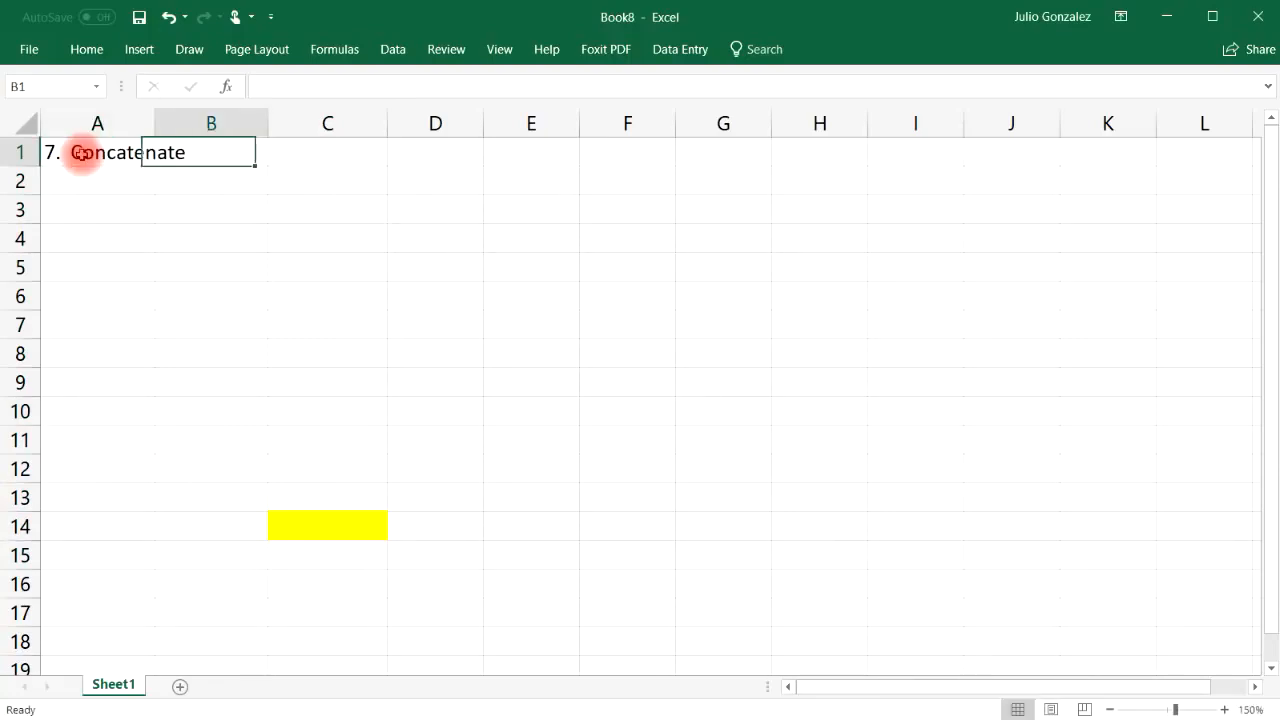
drag(154, 123, 202, 128)
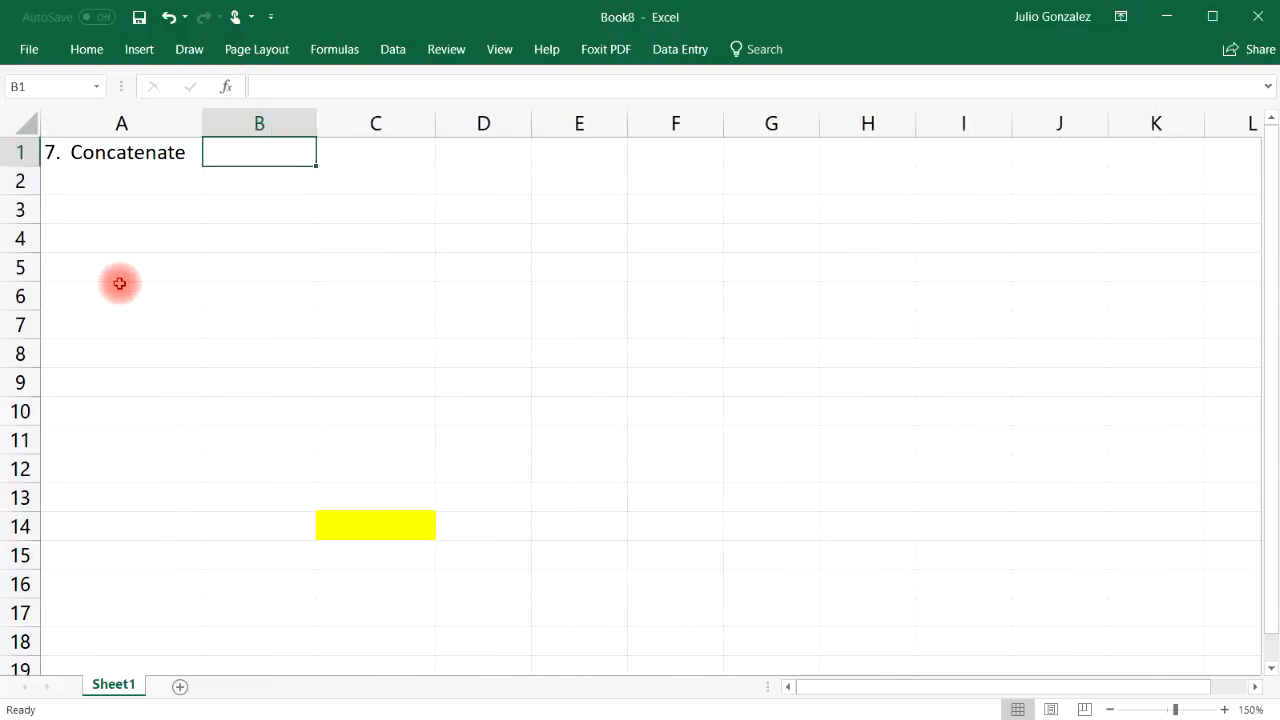
Set the fill colour of leftover yellow cell C14 to white
click(340, 527)
click(86, 50)
click(298, 116)
click(284, 160)
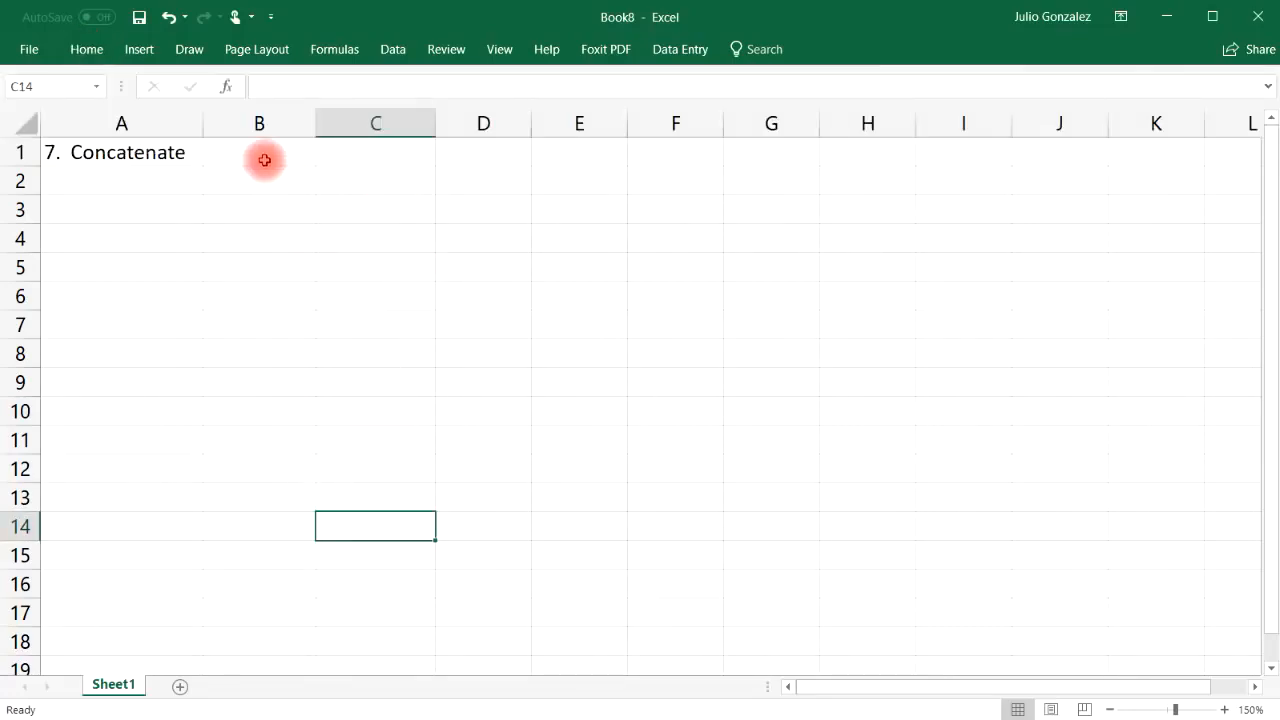
Add column headers 'First Name' in B1 and 'Last Name' in C1
click(264, 160)
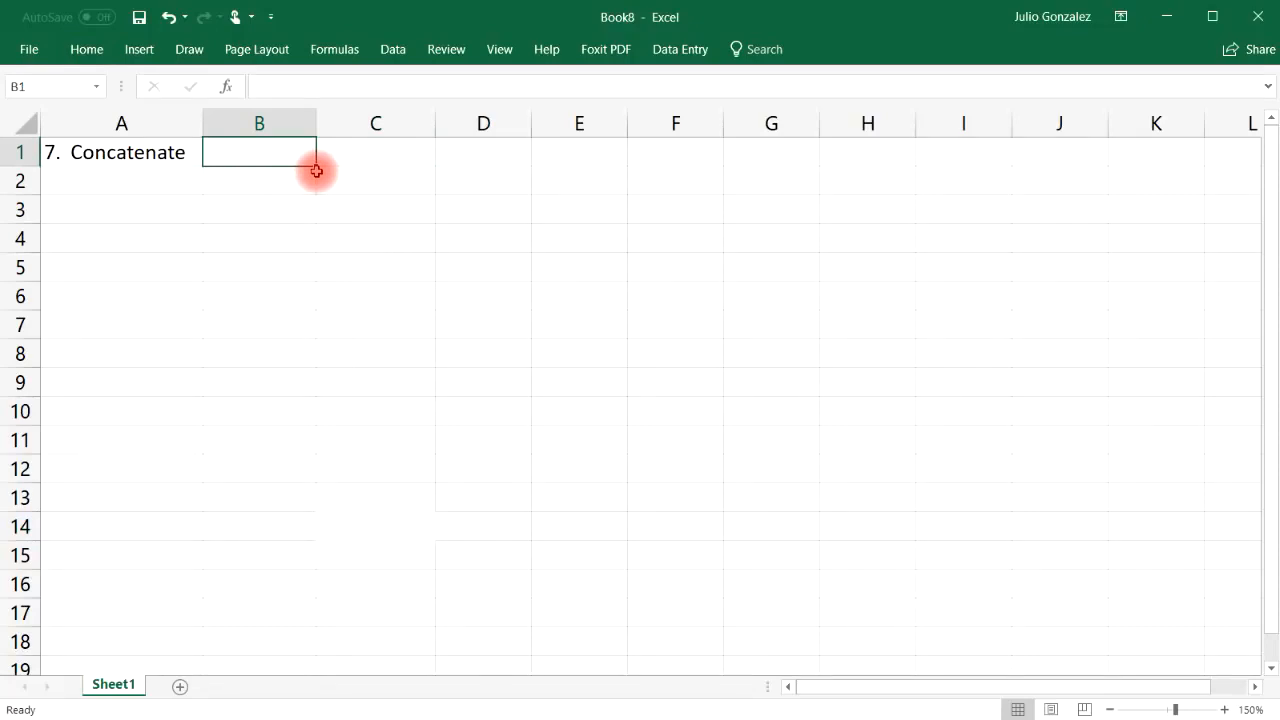
text(F)
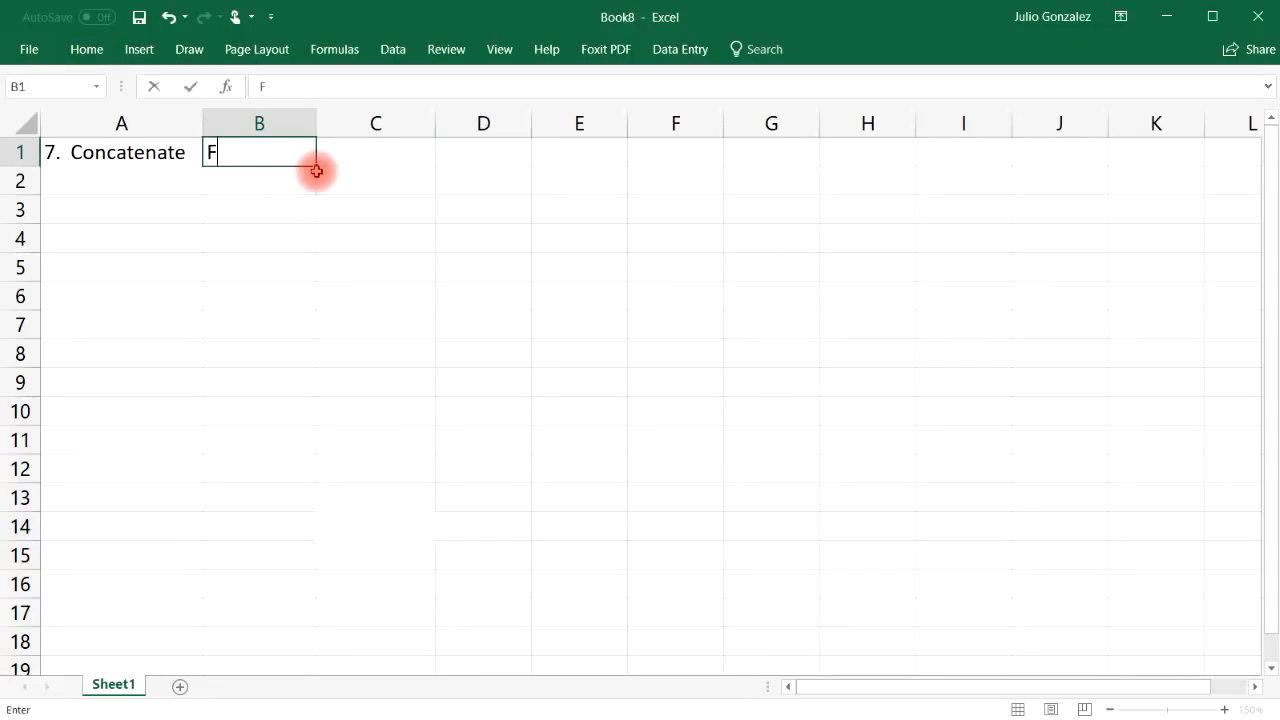
text(irst Name)
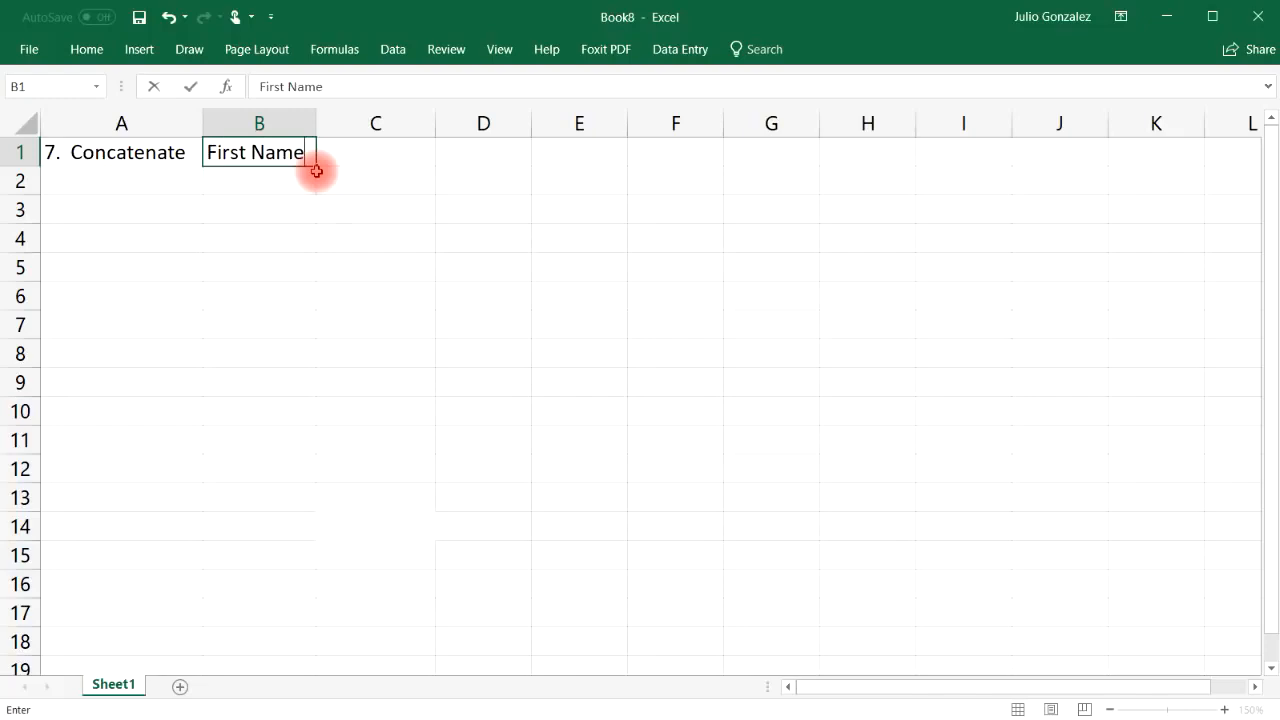
key(Tab)
text(L)
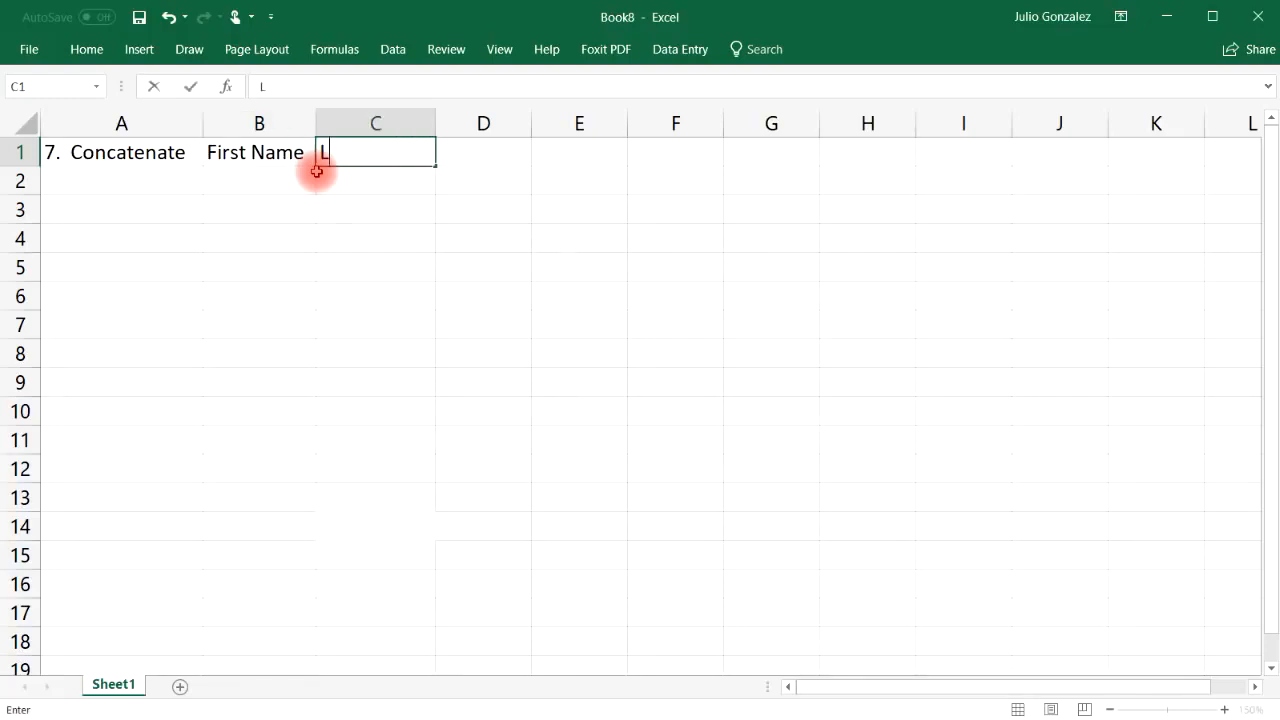
text(ast Name)
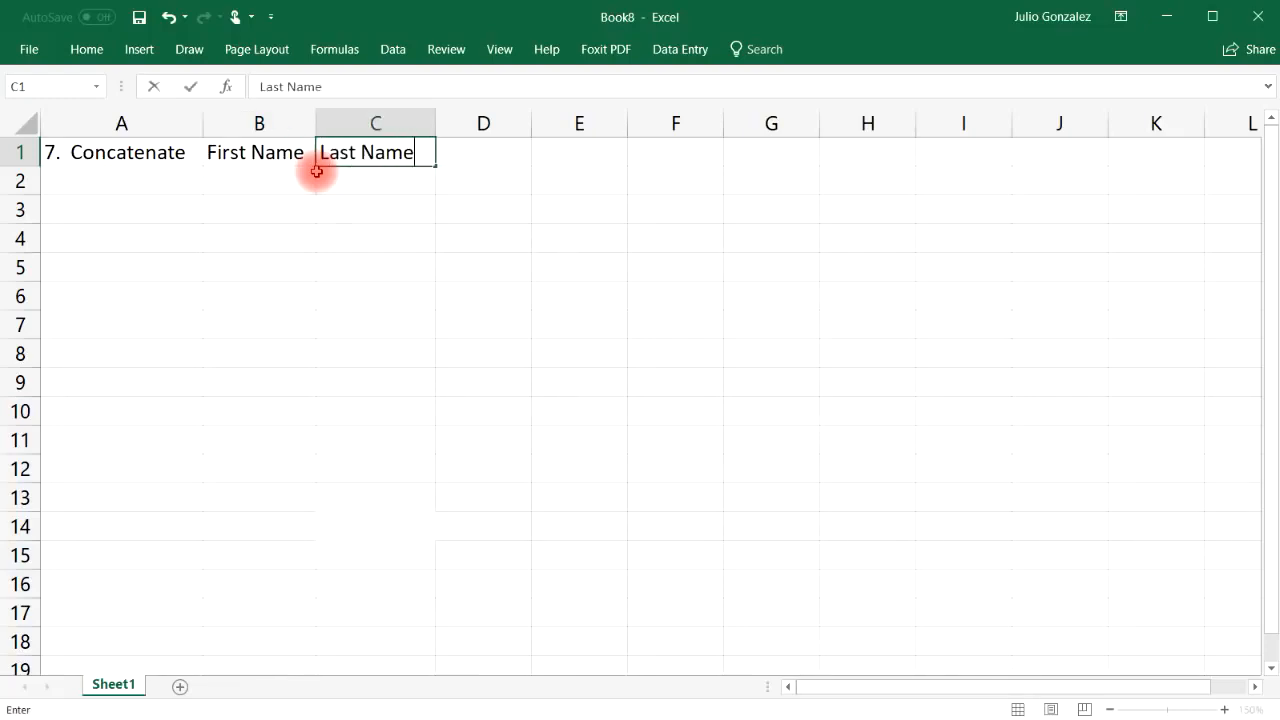
key(Tab)
Widen column D and enter John Smith in B2:C2
drag(531, 122, 654, 122)
click(259, 182)
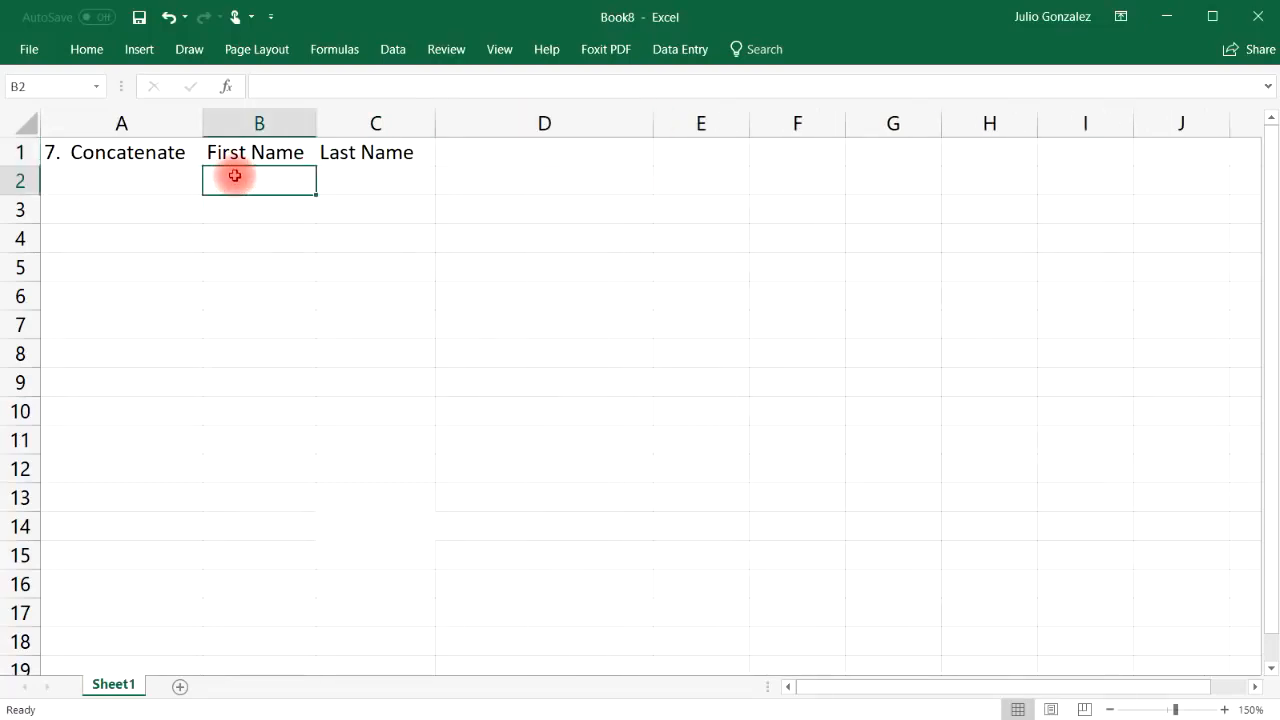
text(John)
key(Tab)
text(Smith)
key(Return)
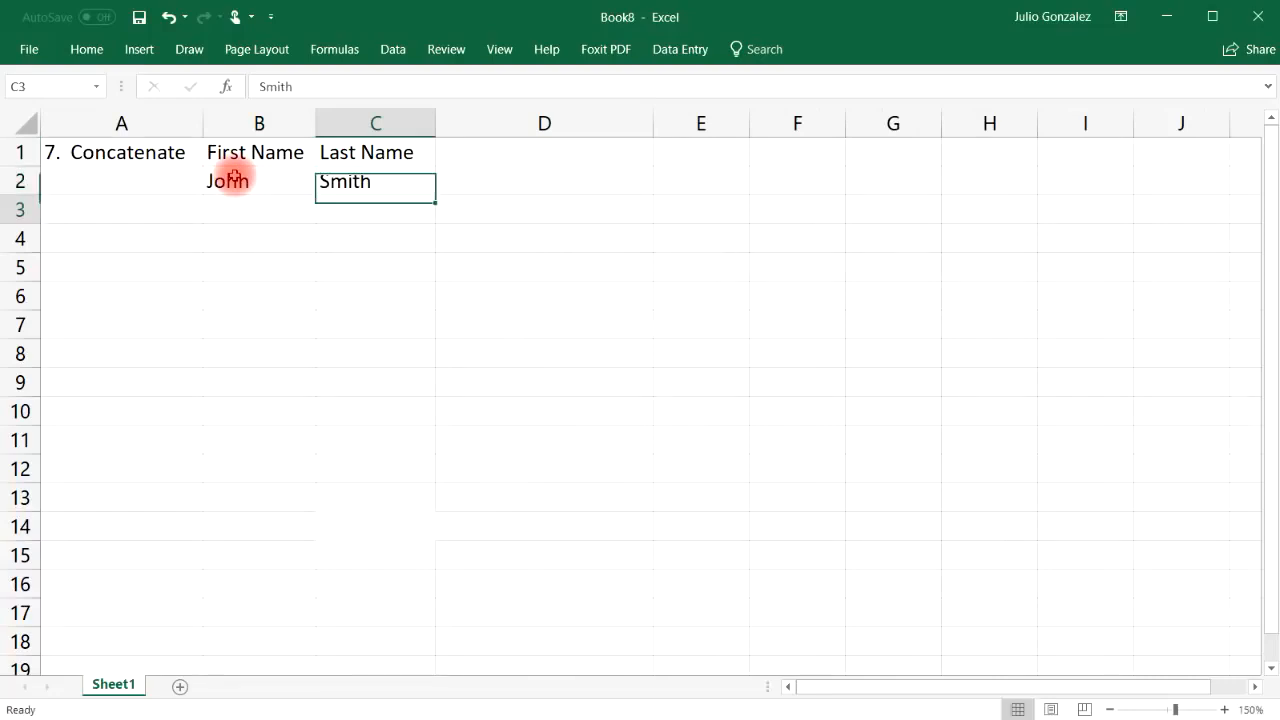
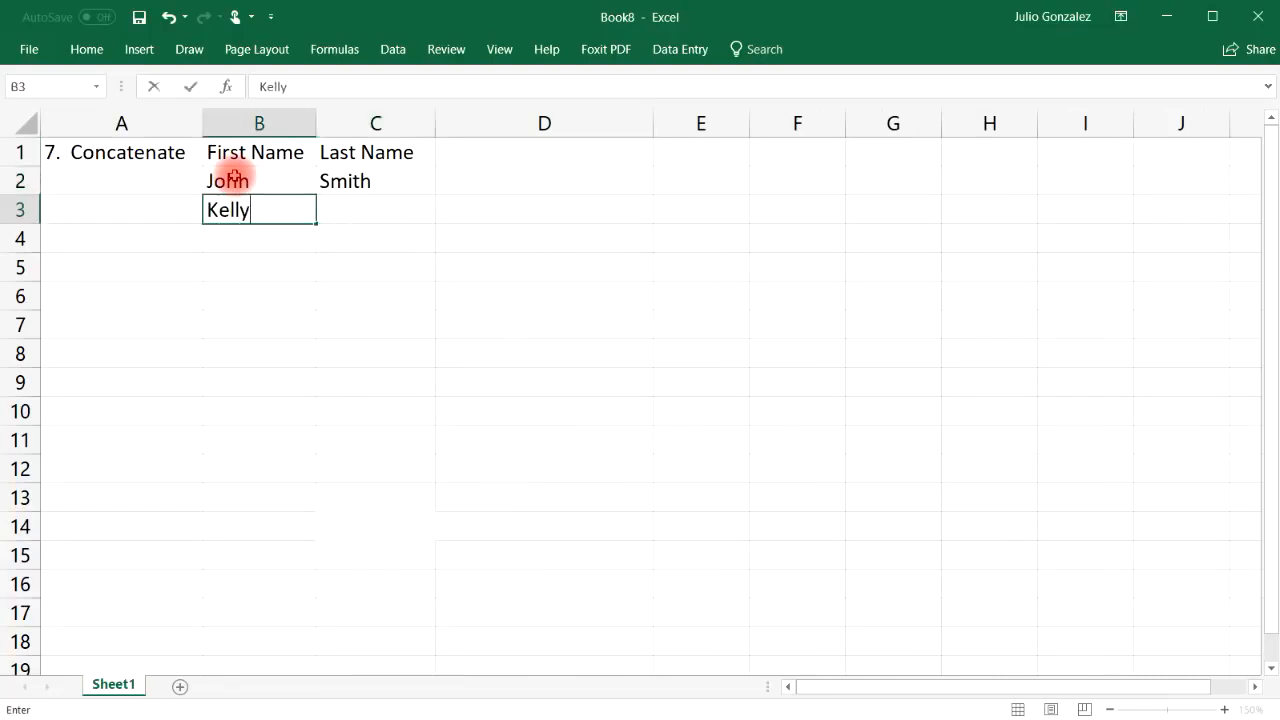
key(Tab)
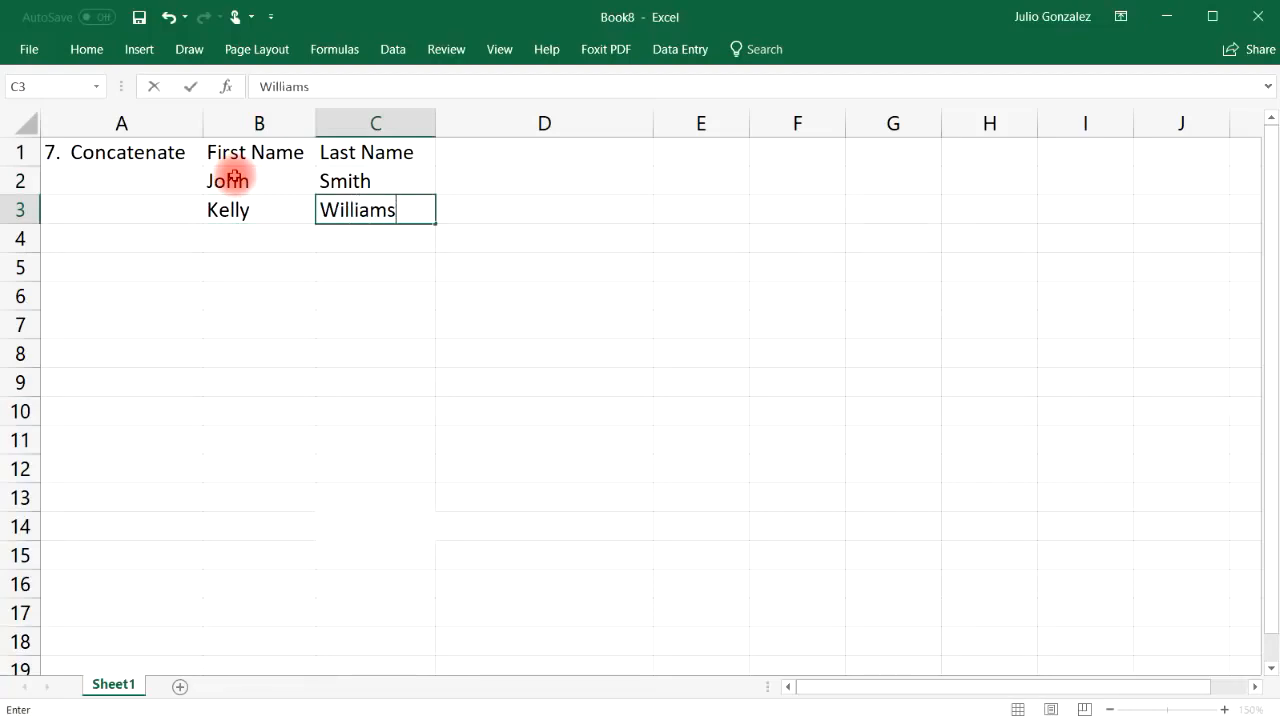
key(Down)
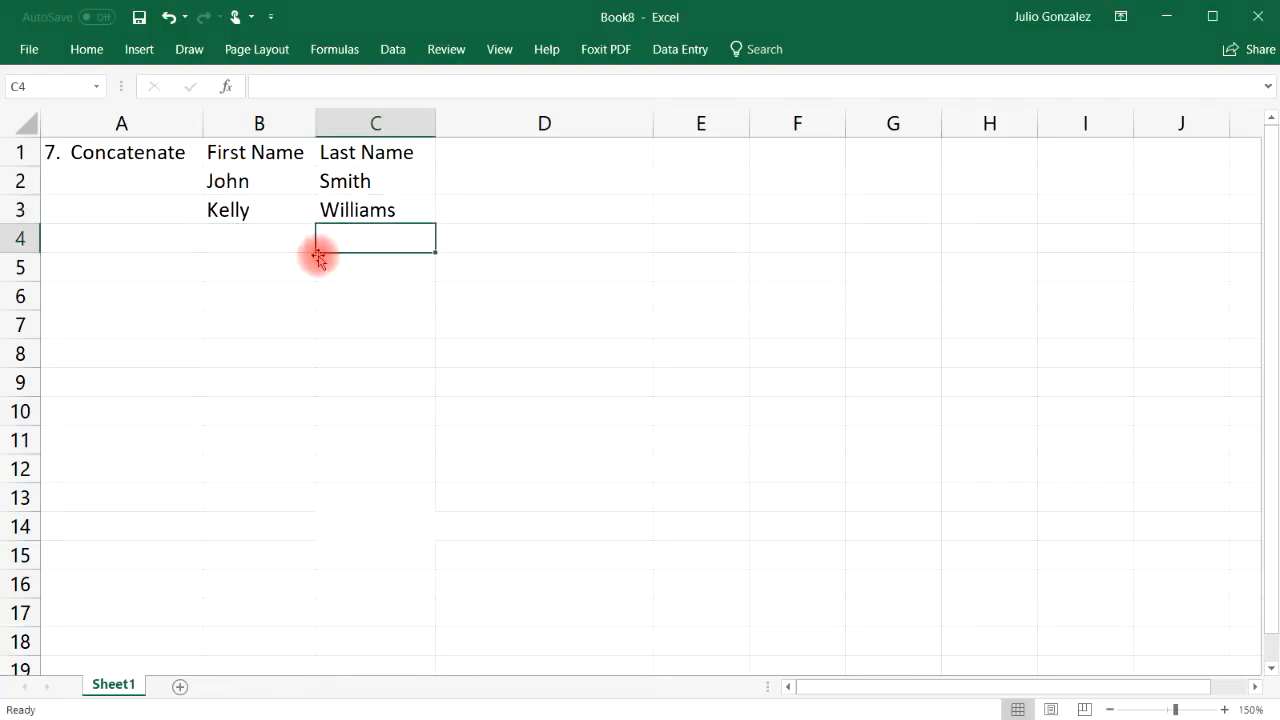
click(271, 241)
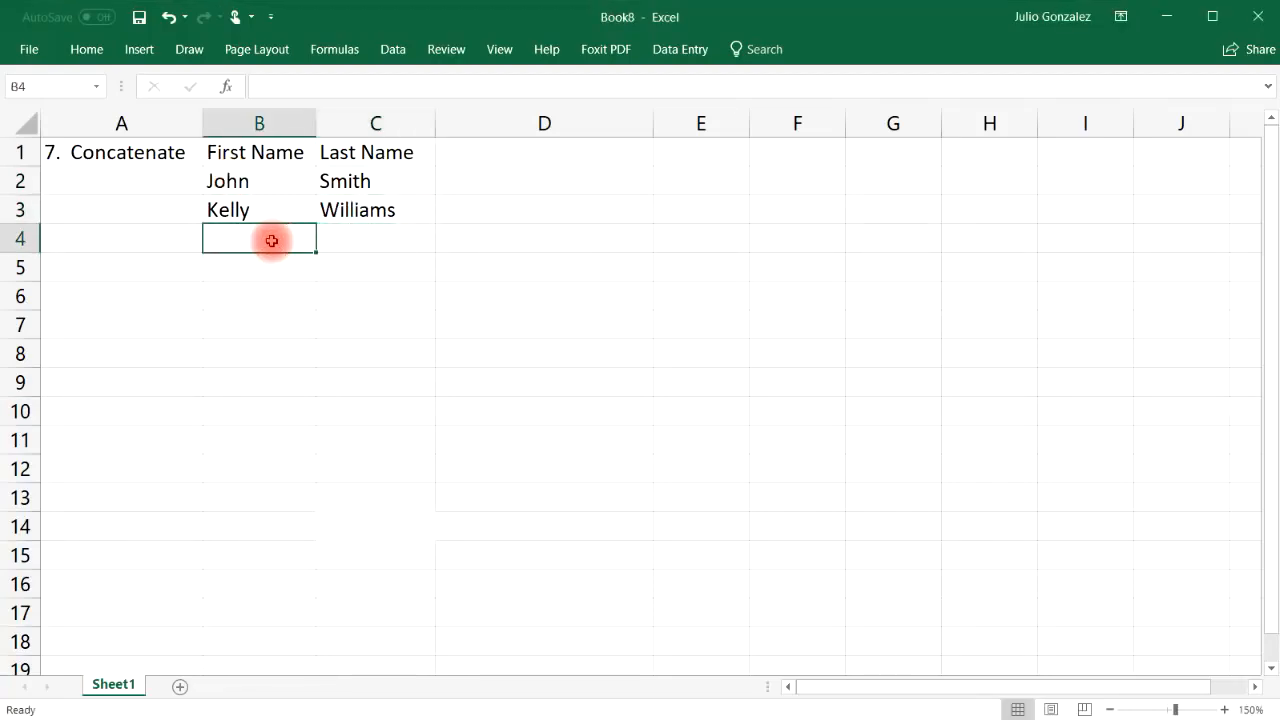
key(Tab)
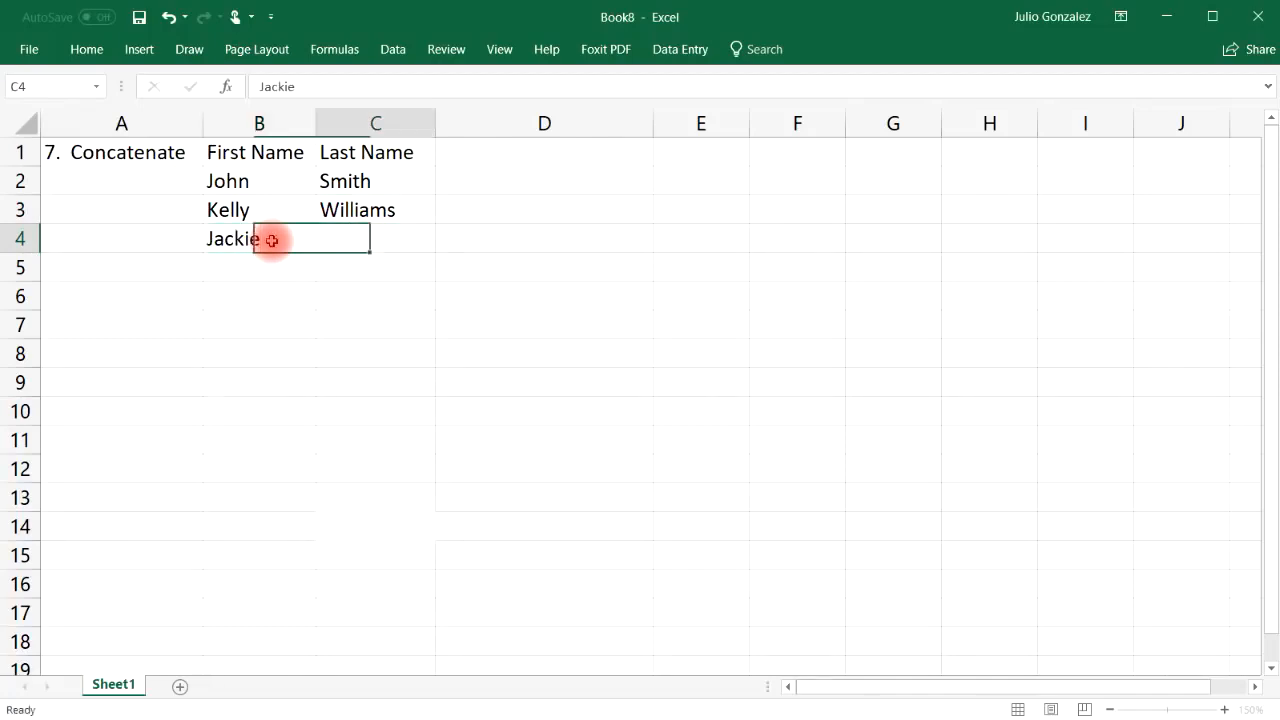
key(Down)
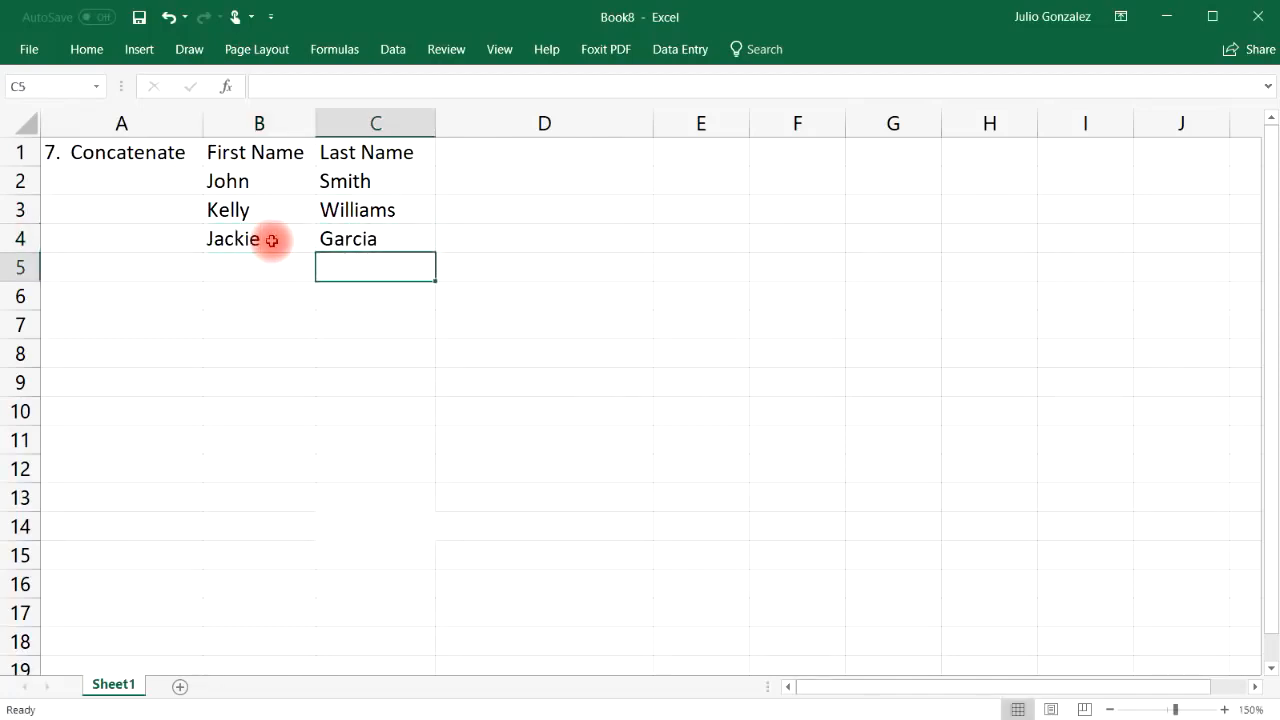
key(Left)
key(Tab)
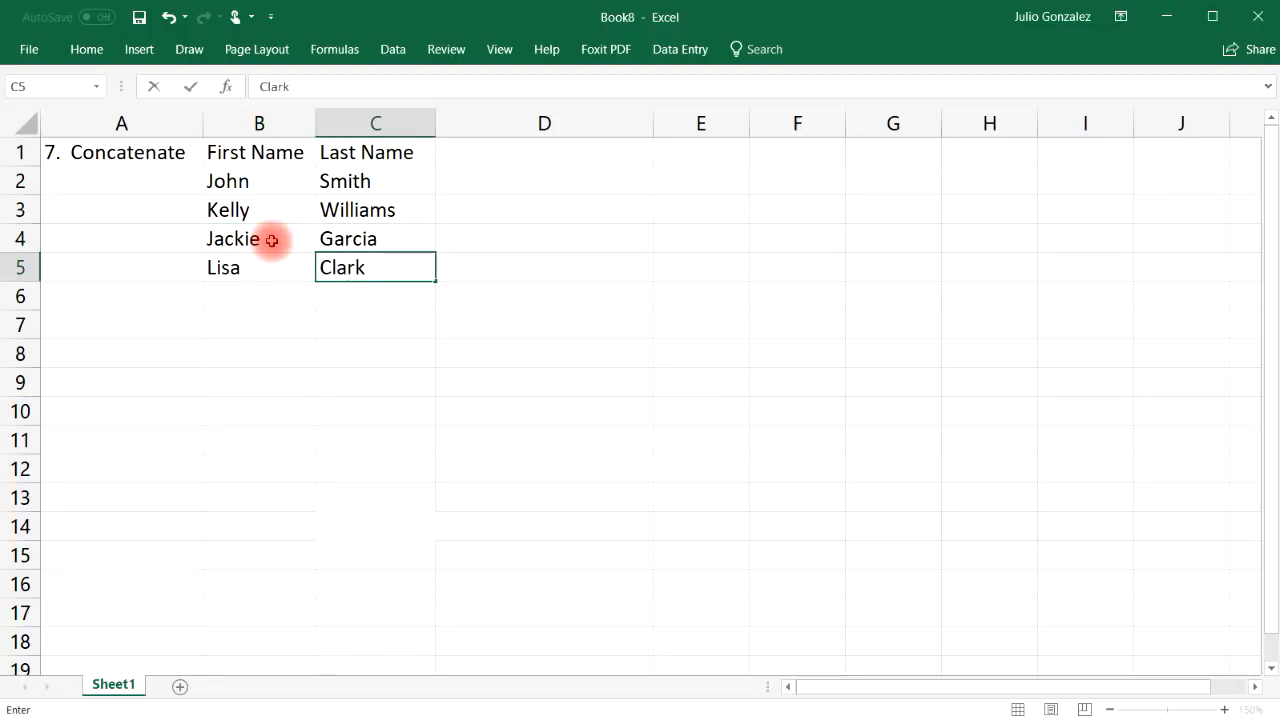
key(Return)
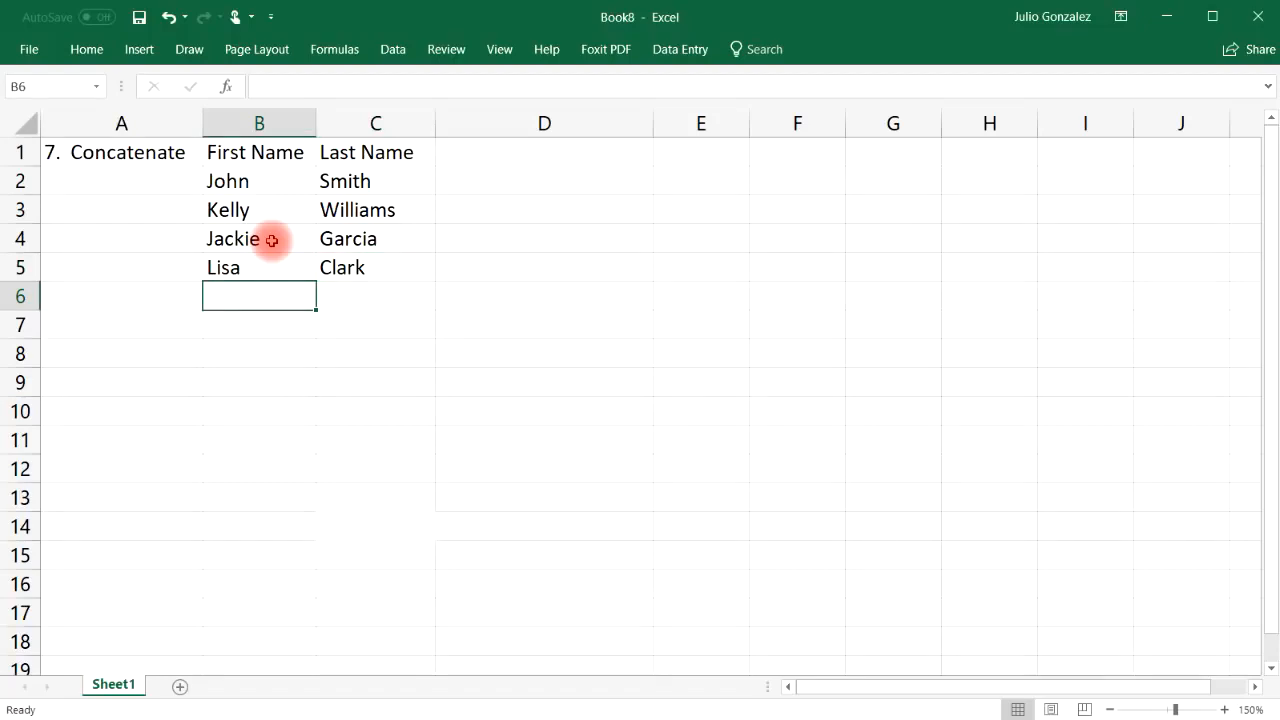
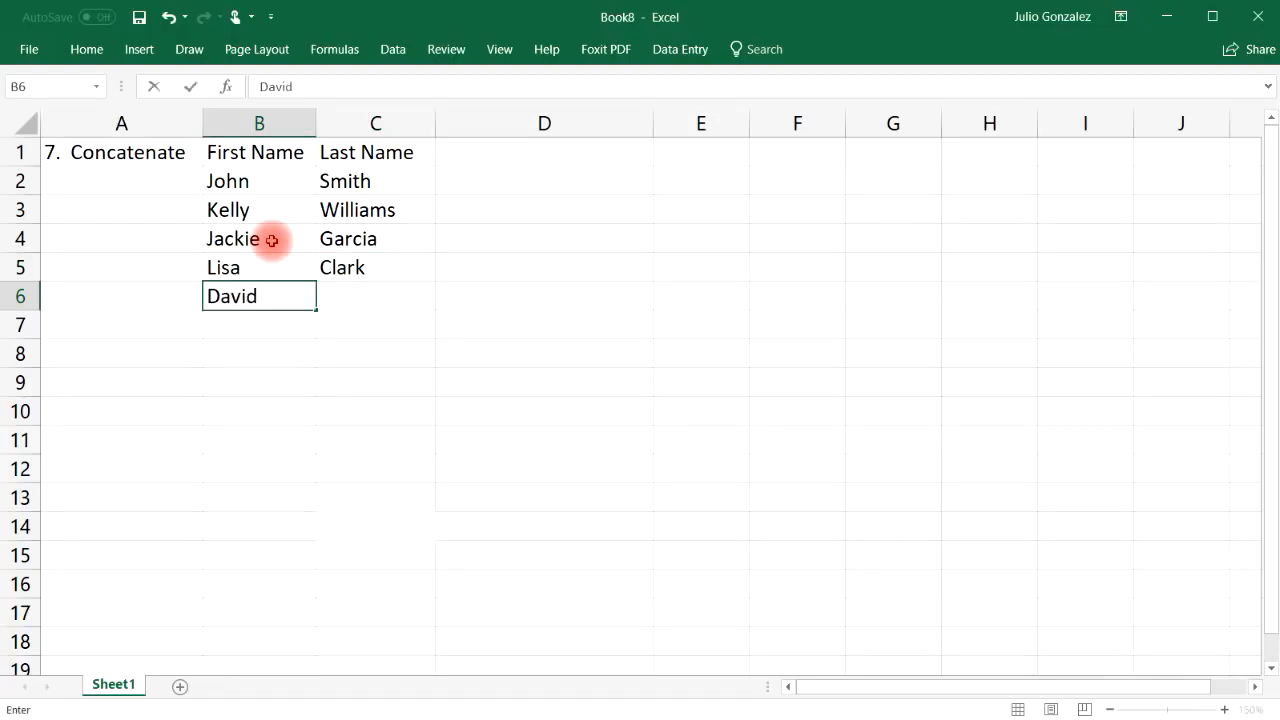
key(Tab)
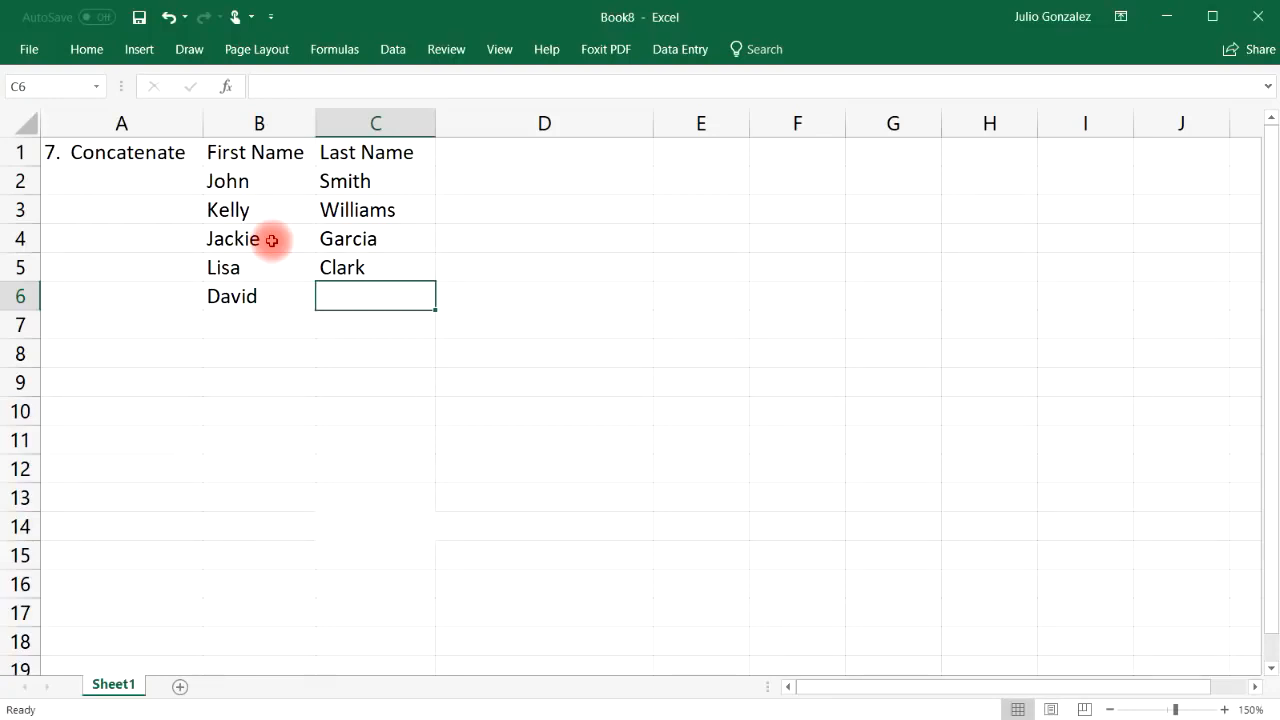
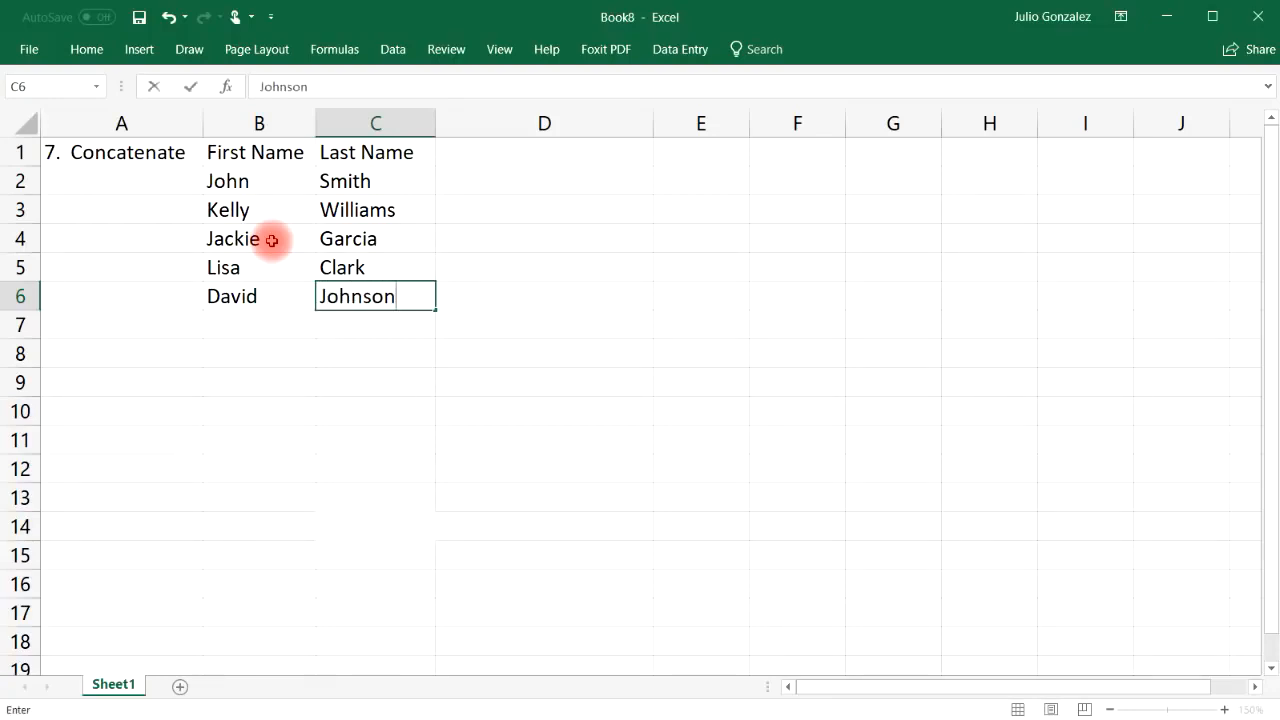
key(Tab)
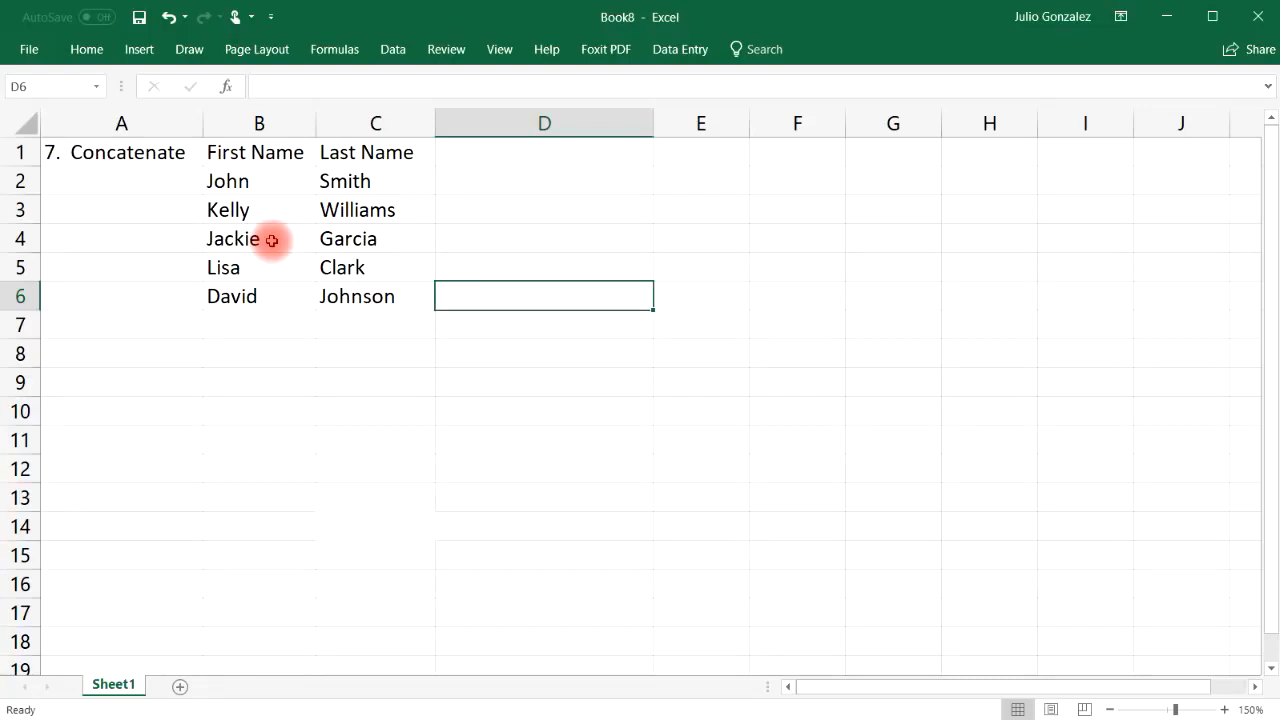
key(Up)
key(Up)
key(Up)
key(Up)
key(Up)
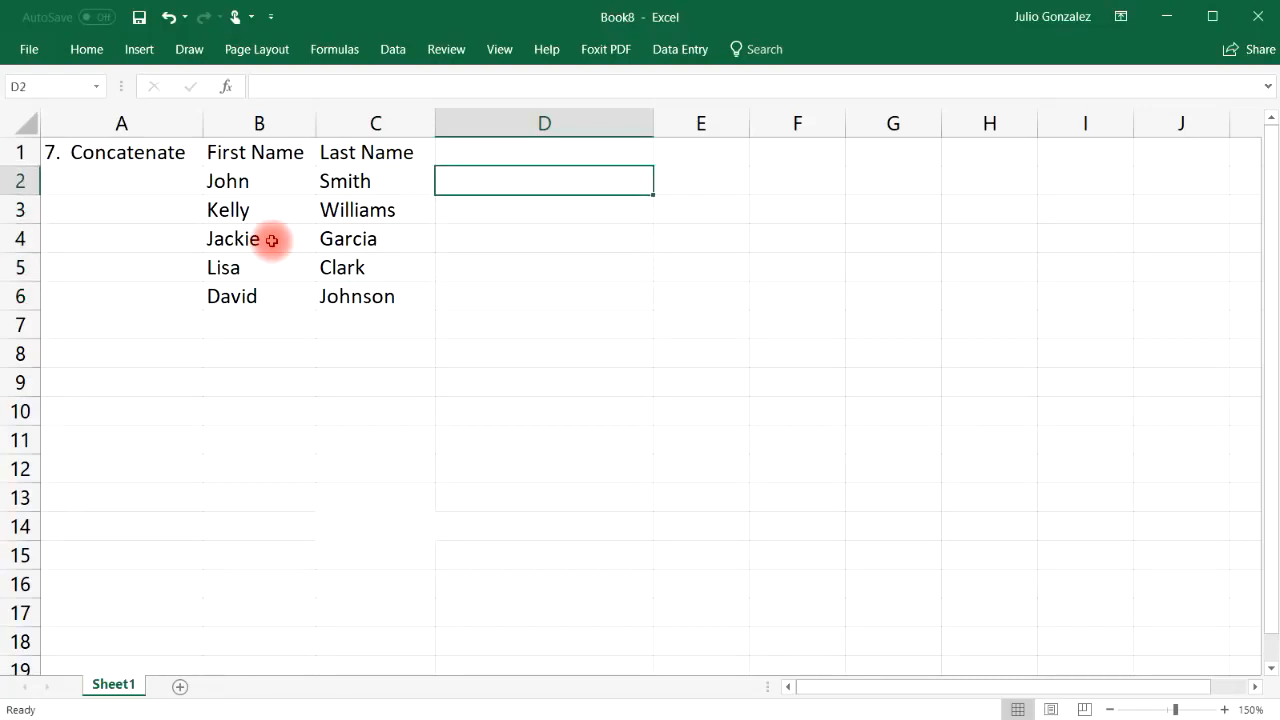
Enter =CONCATENATE(B2,C2) in D2 so it shows JohnSmith
key(Down)
text(=c)
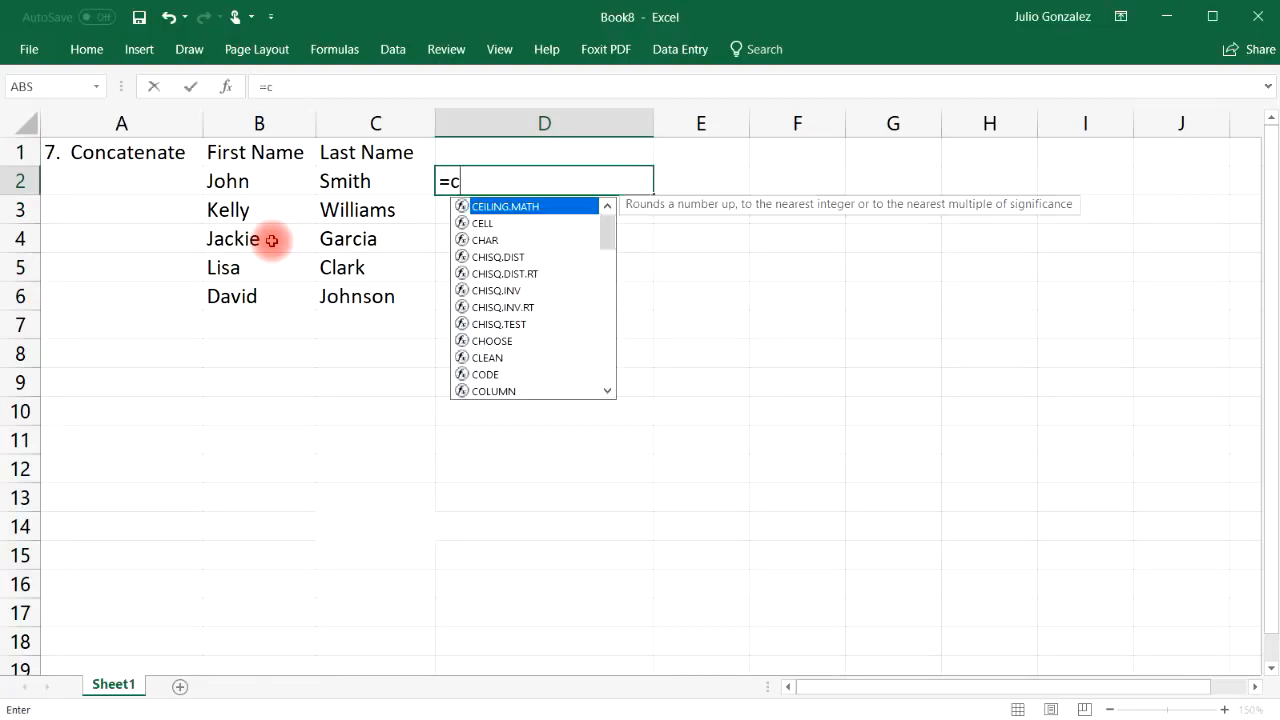
text(onc)
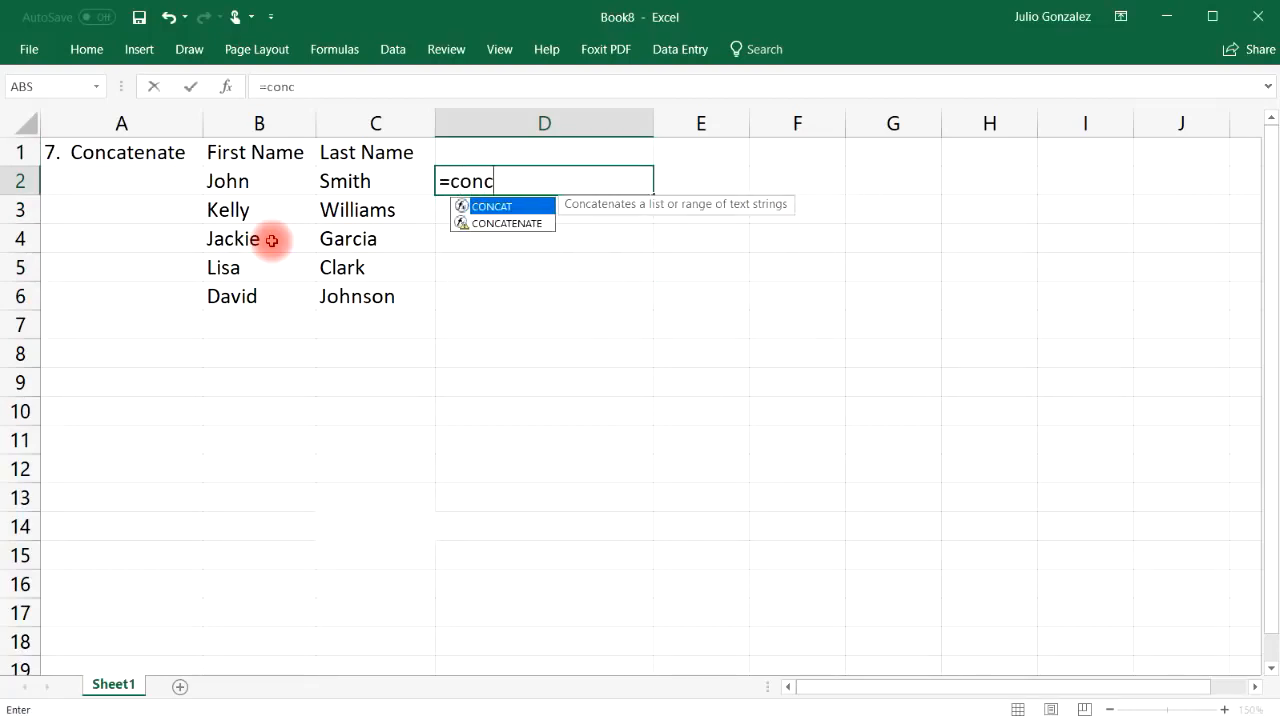
text(aten)
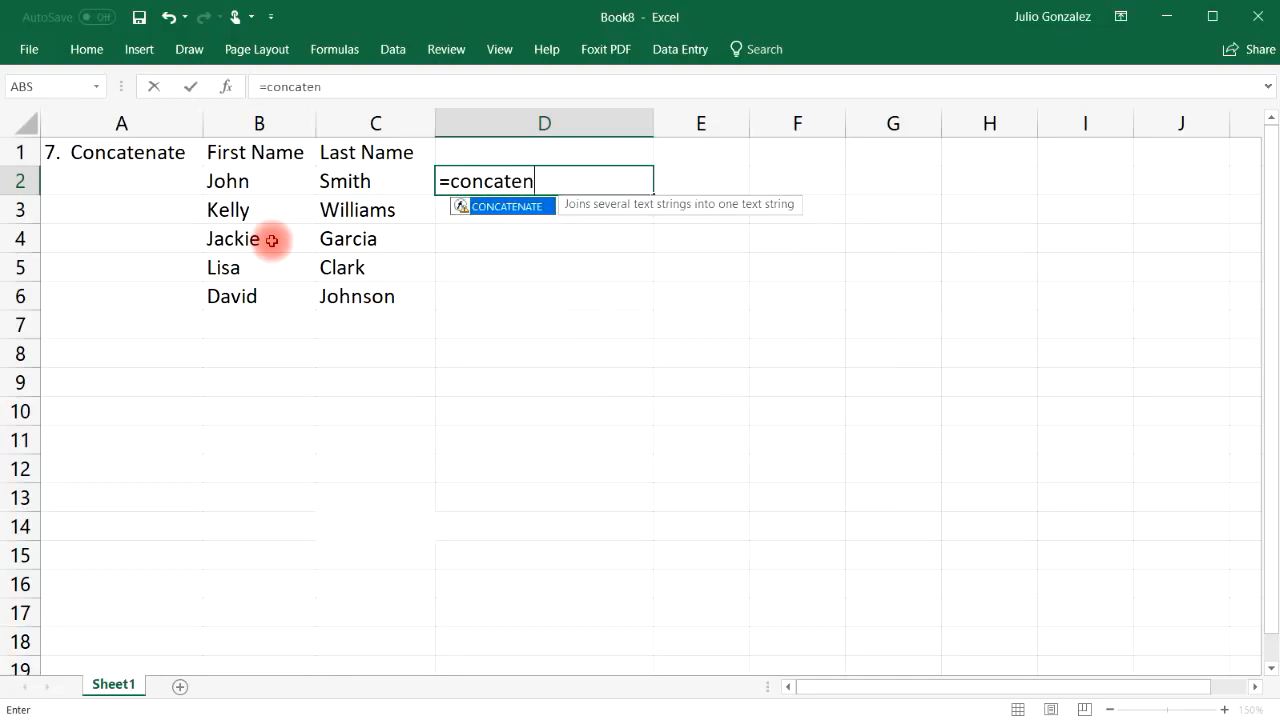
text(ate()
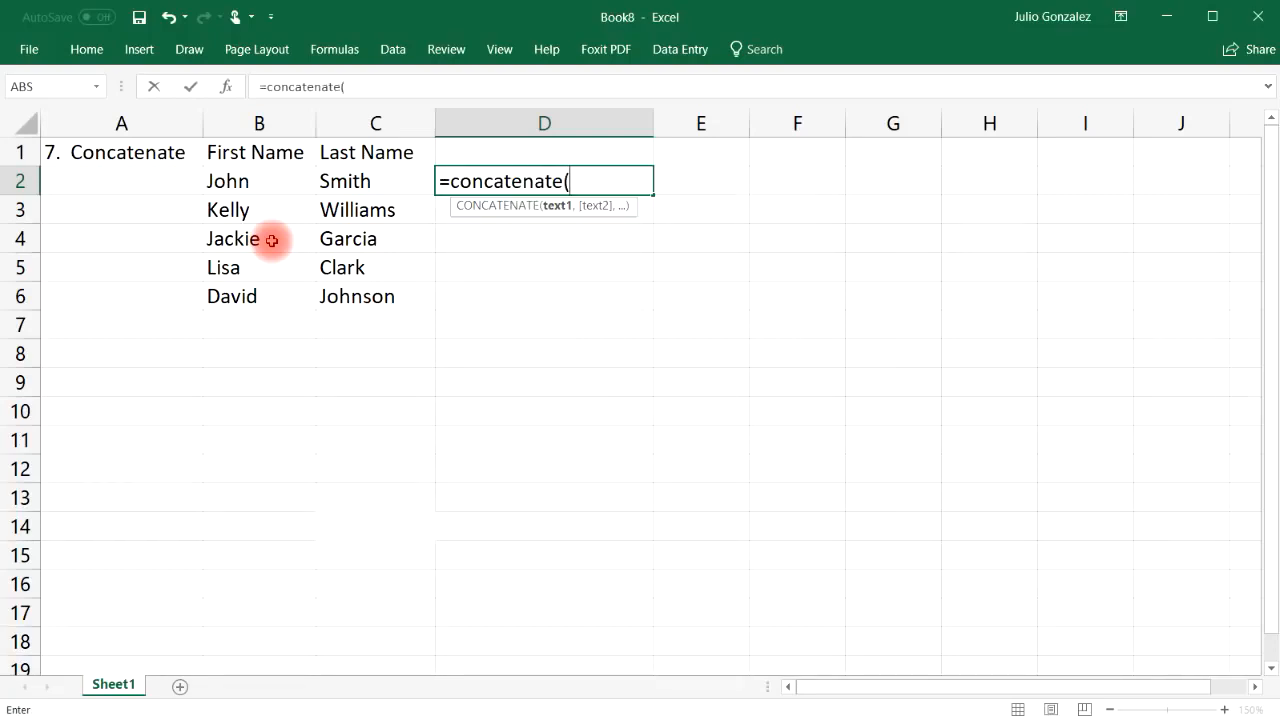
click(250, 180)
text(,)
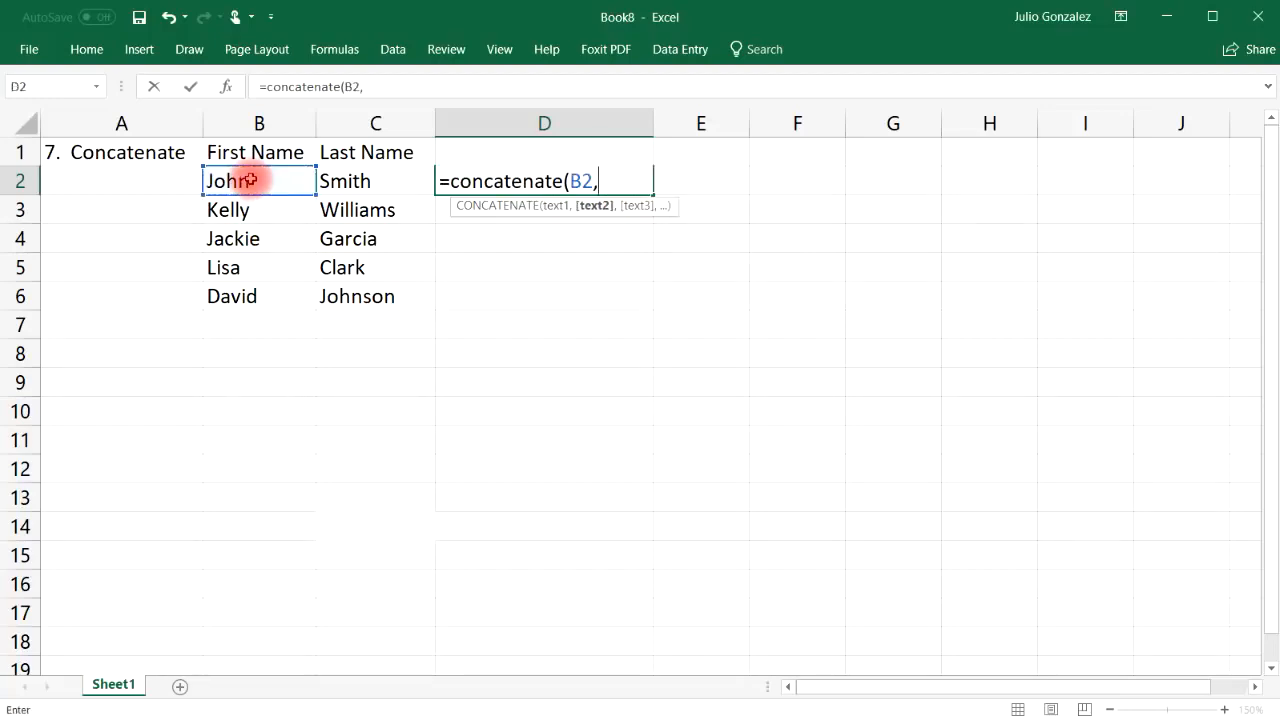
click(345, 182)
text())
key(Return)
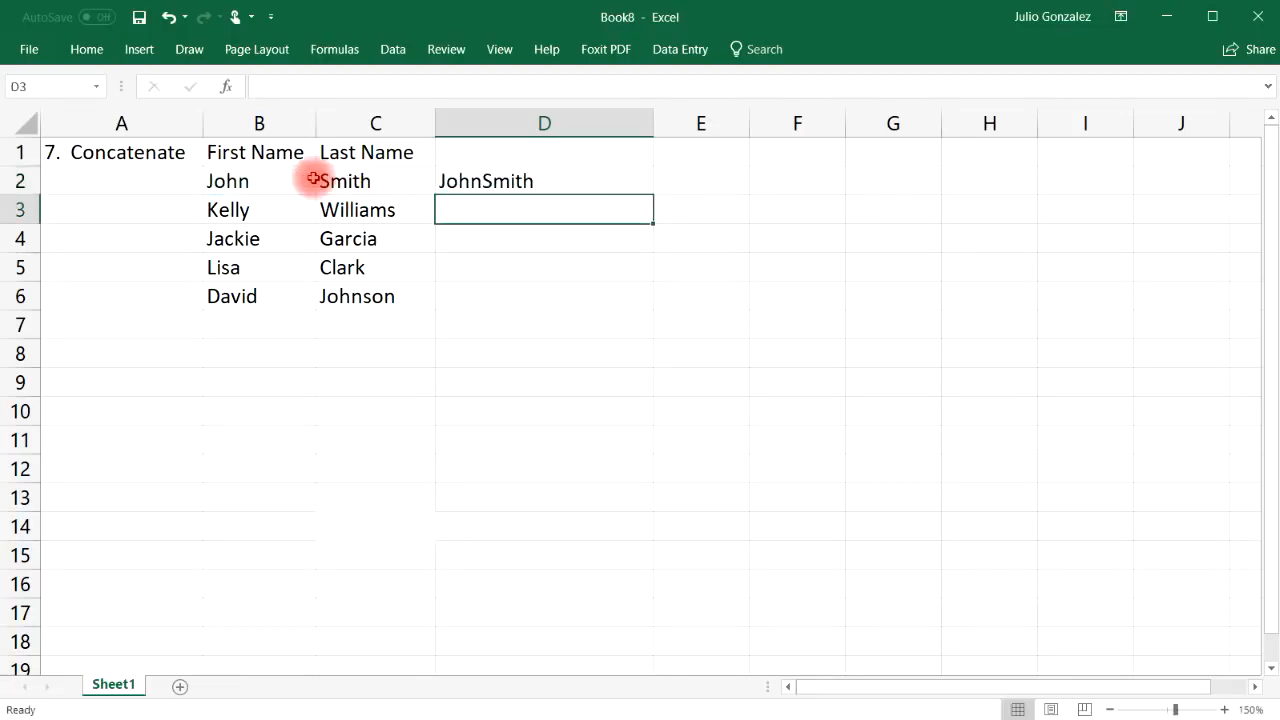
Fill D2's formula down through D6 and widen column E
click(238, 181)
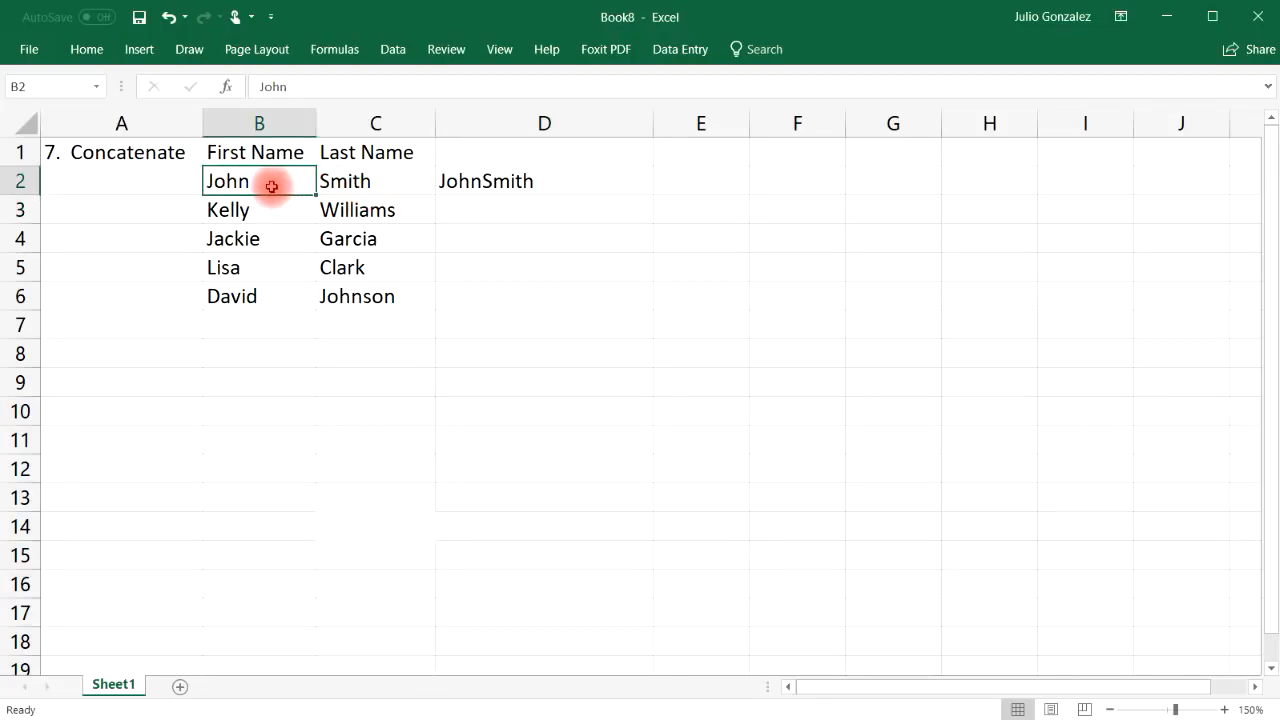
click(350, 183)
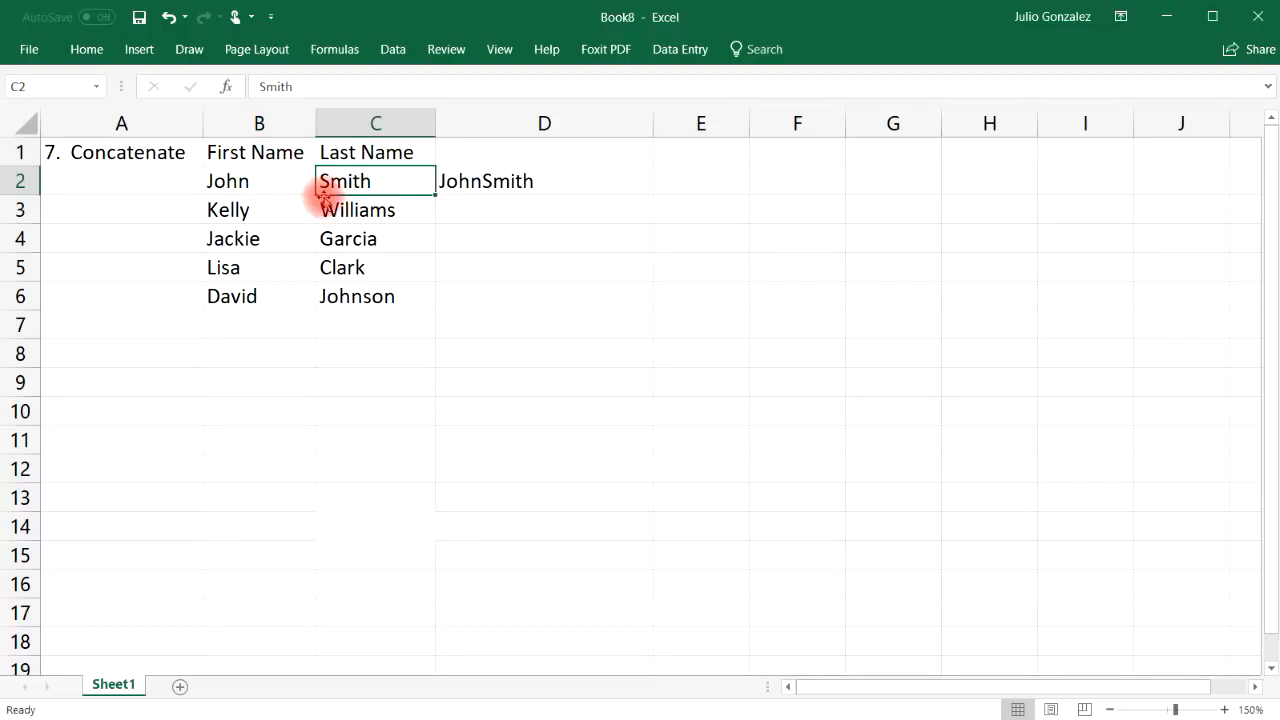
click(537, 188)
drag(652, 193, 706, 286)
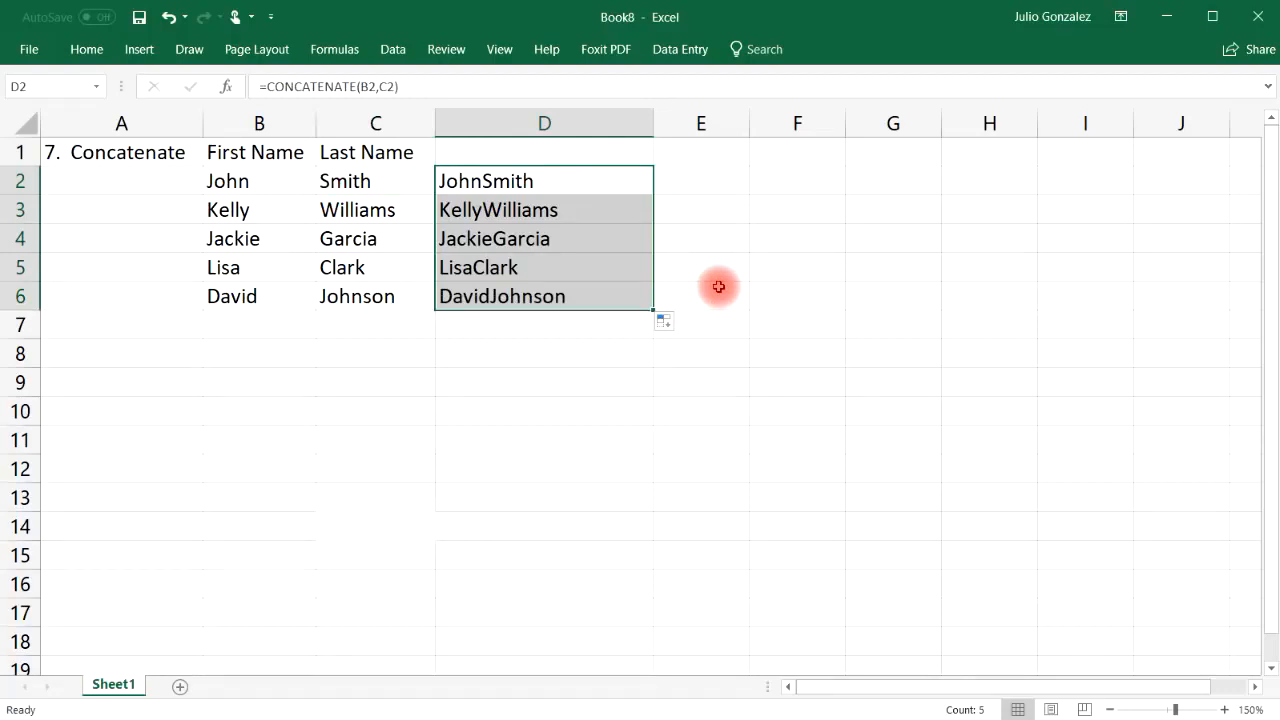
drag(749, 123, 880, 125)
click(731, 183)
click(482, 181)
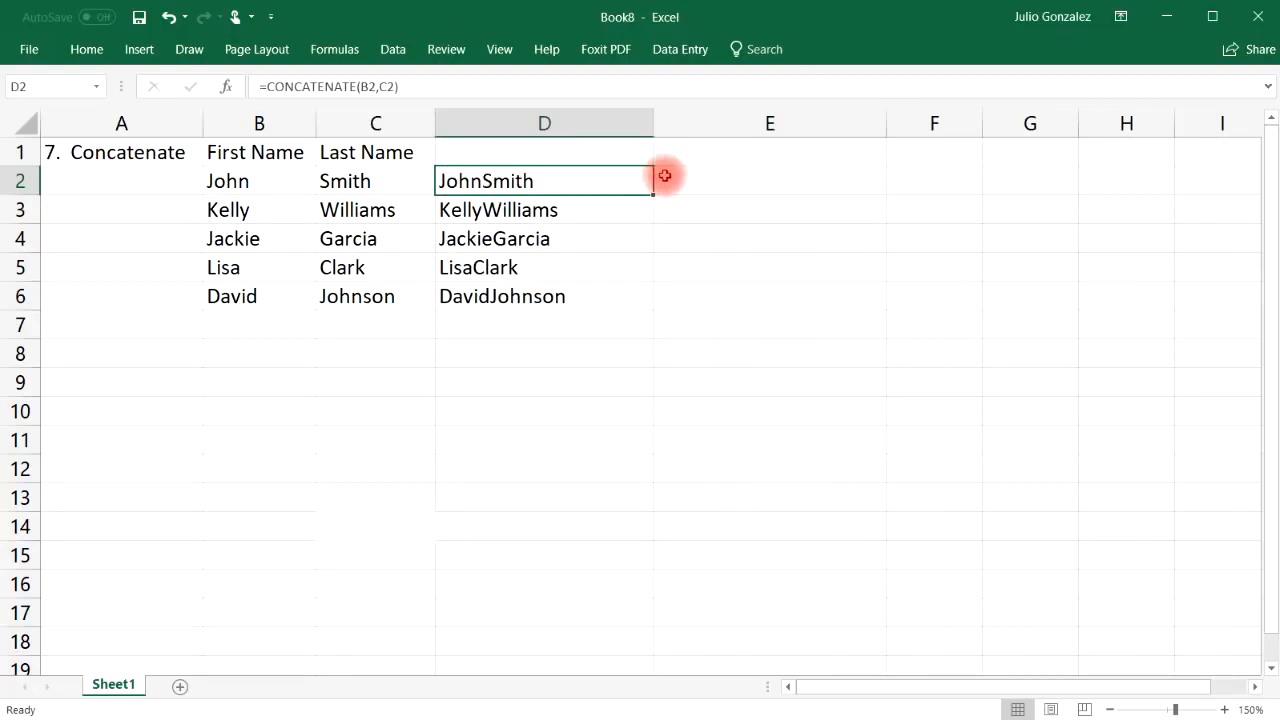
Enter =CONCATENATE(B2," ",C2) in E2 and fill it down to E6
click(696, 176)
text(=)
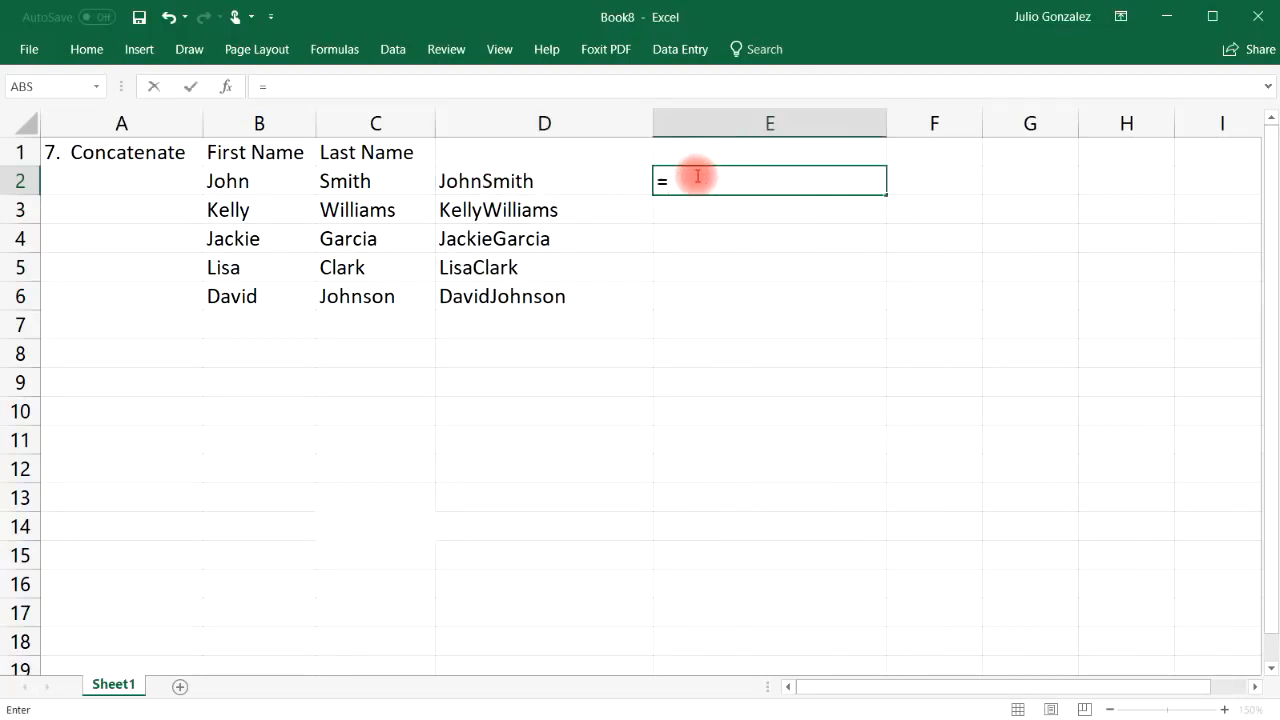
text(concatenate()
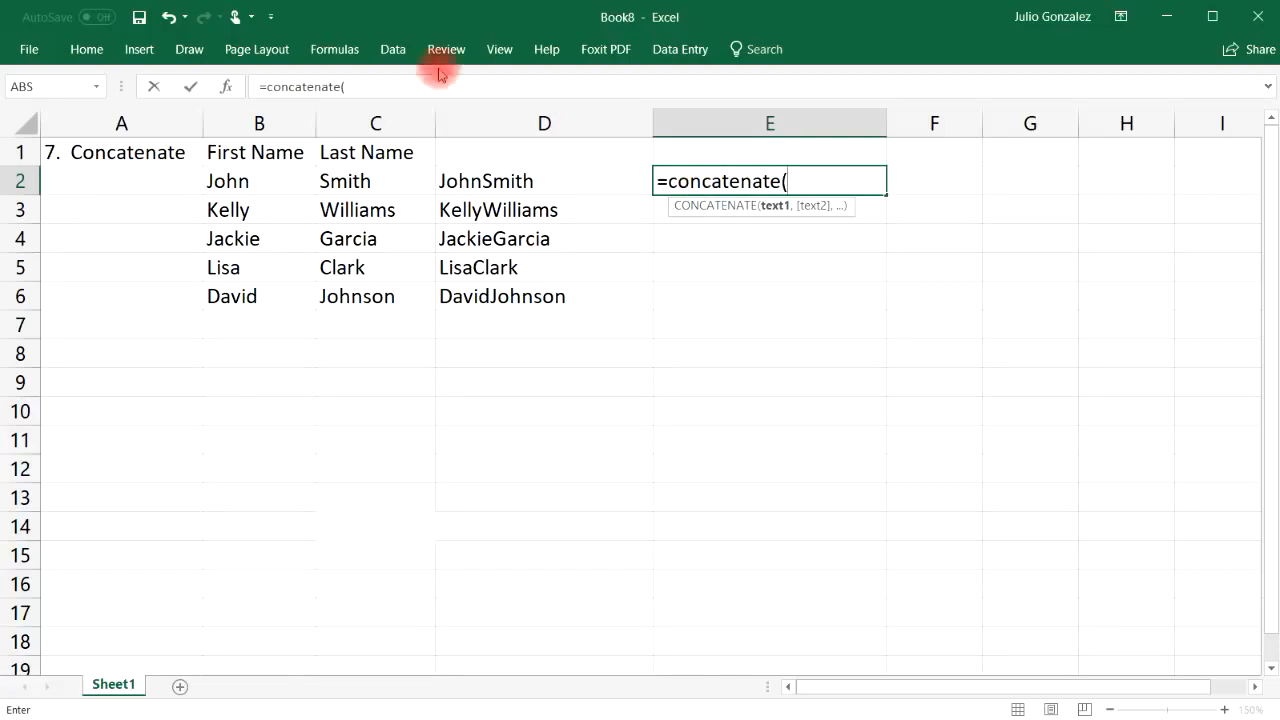
click(224, 181)
text(,)
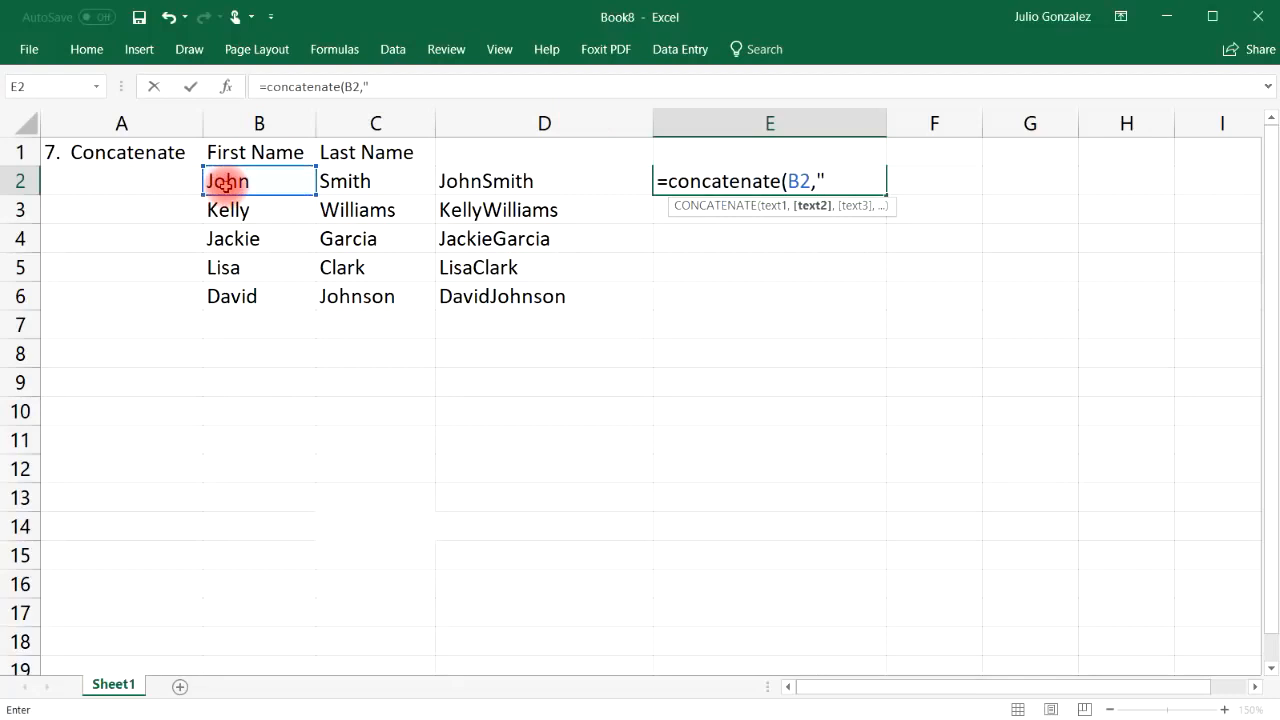
text(" ",C2))
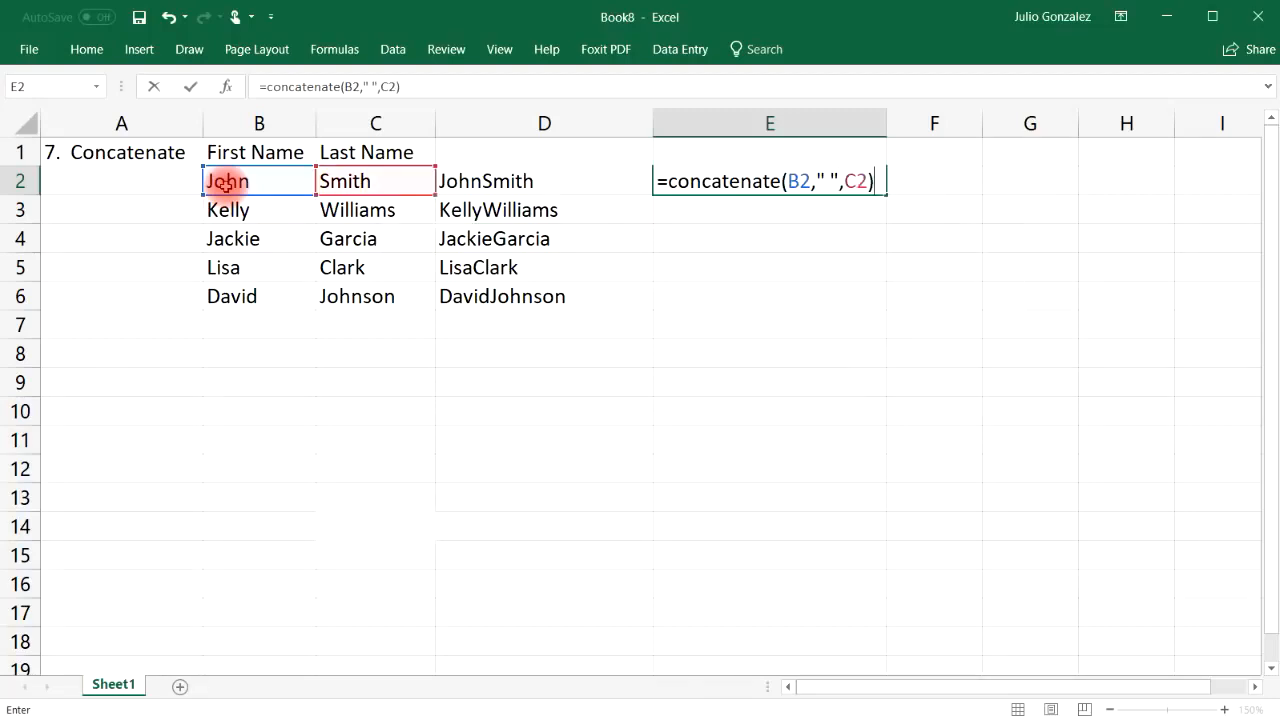
key(Return)
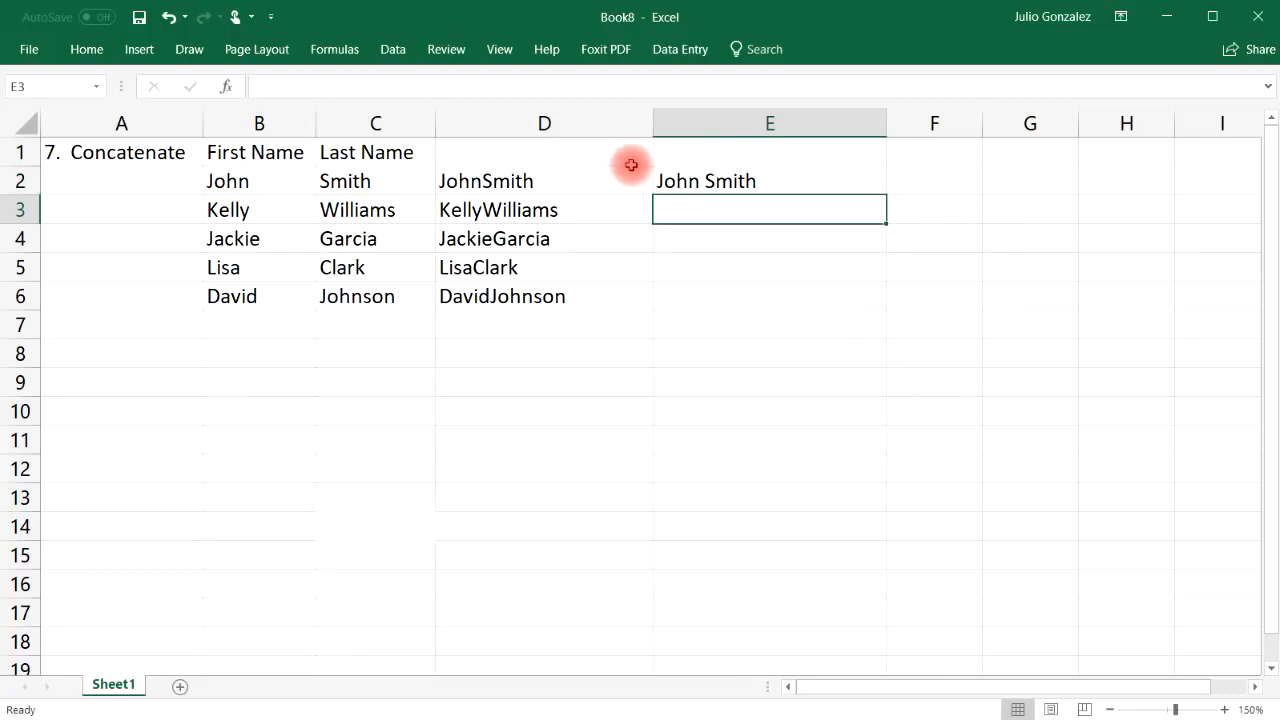
click(680, 181)
drag(888, 192, 888, 309)
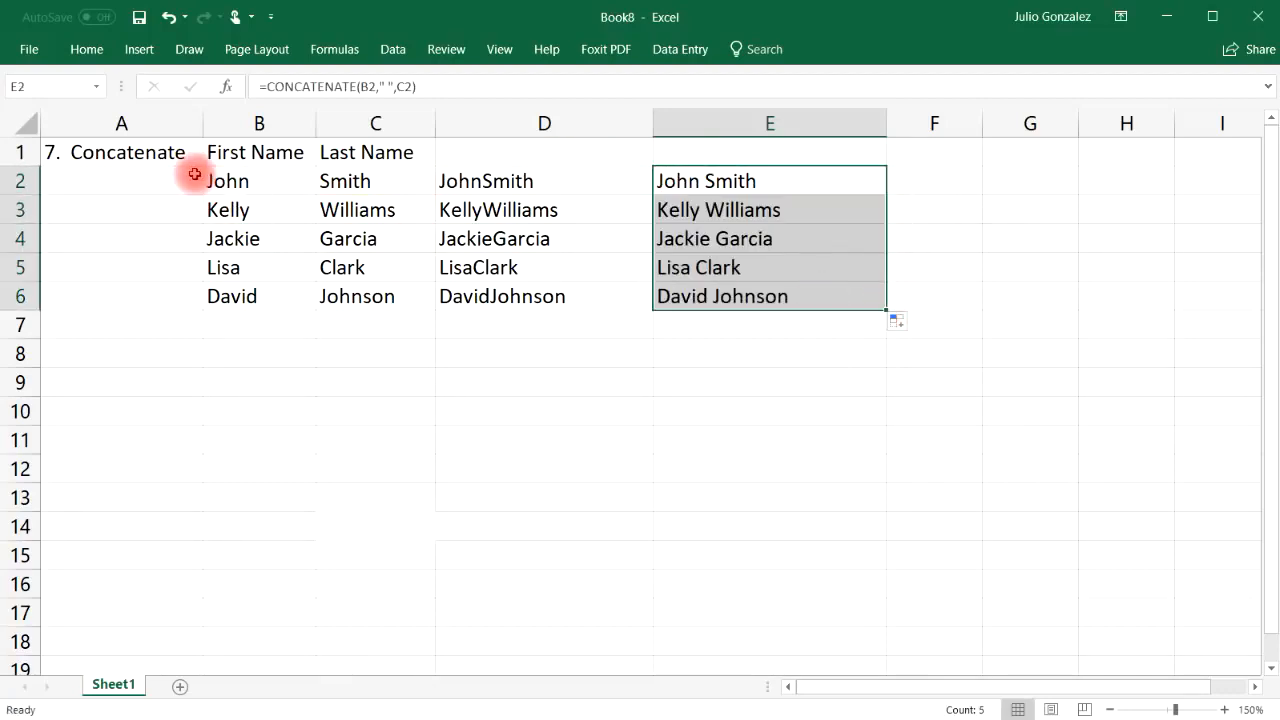
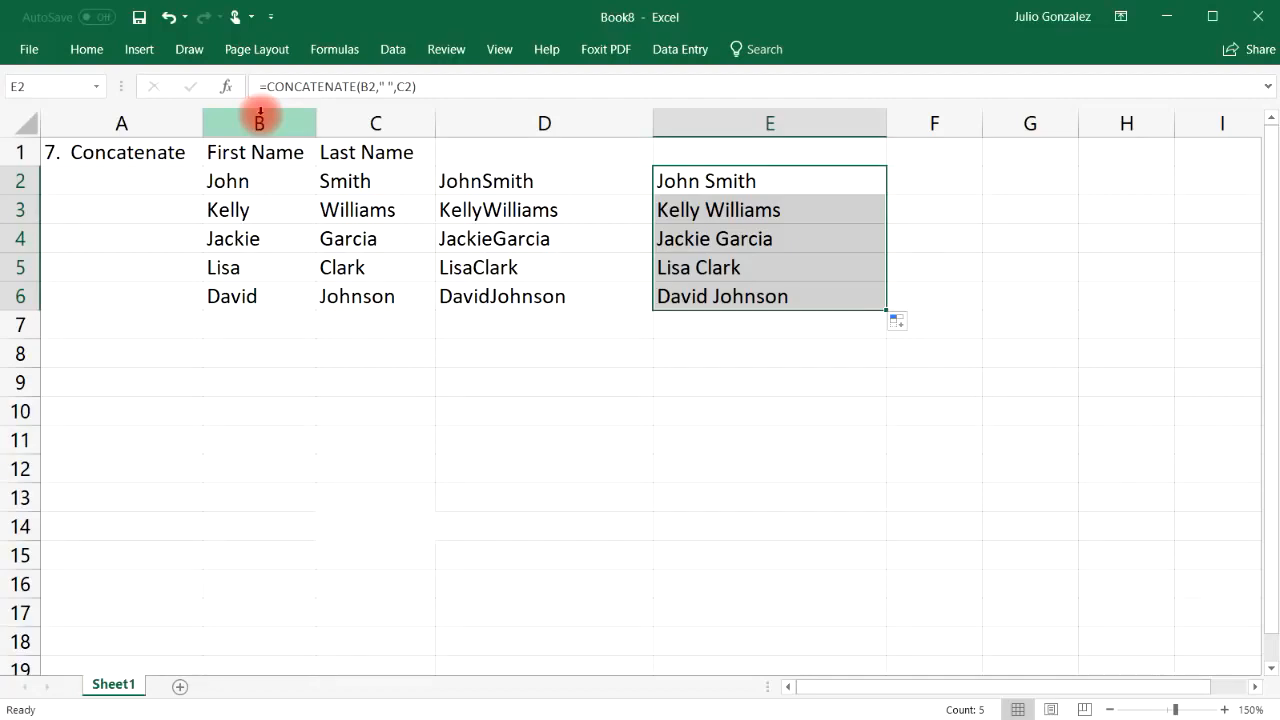
Delete the old concatenate example in A1:E6, including the joined full names
drag(80, 157, 686, 297)
key(Delete)
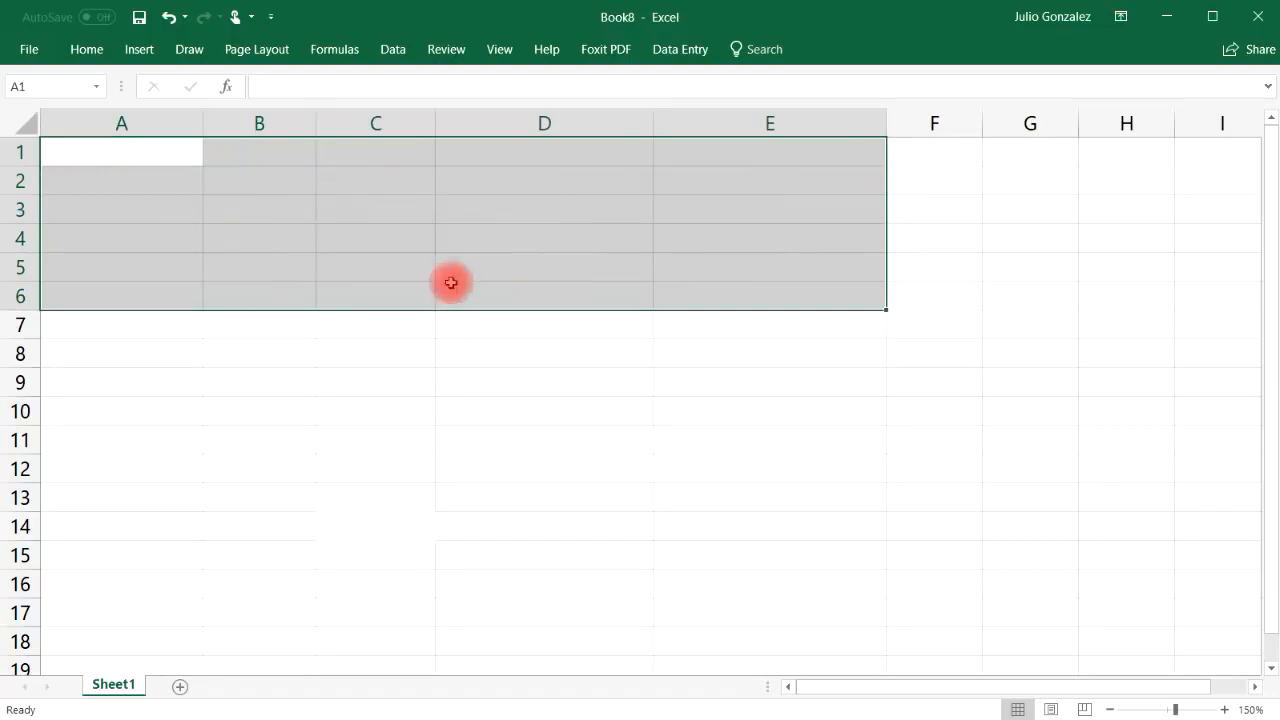
Enter the heading '8. If' in A1 and the label 'Fruit:' in B2
click(110, 152)
text(8.)
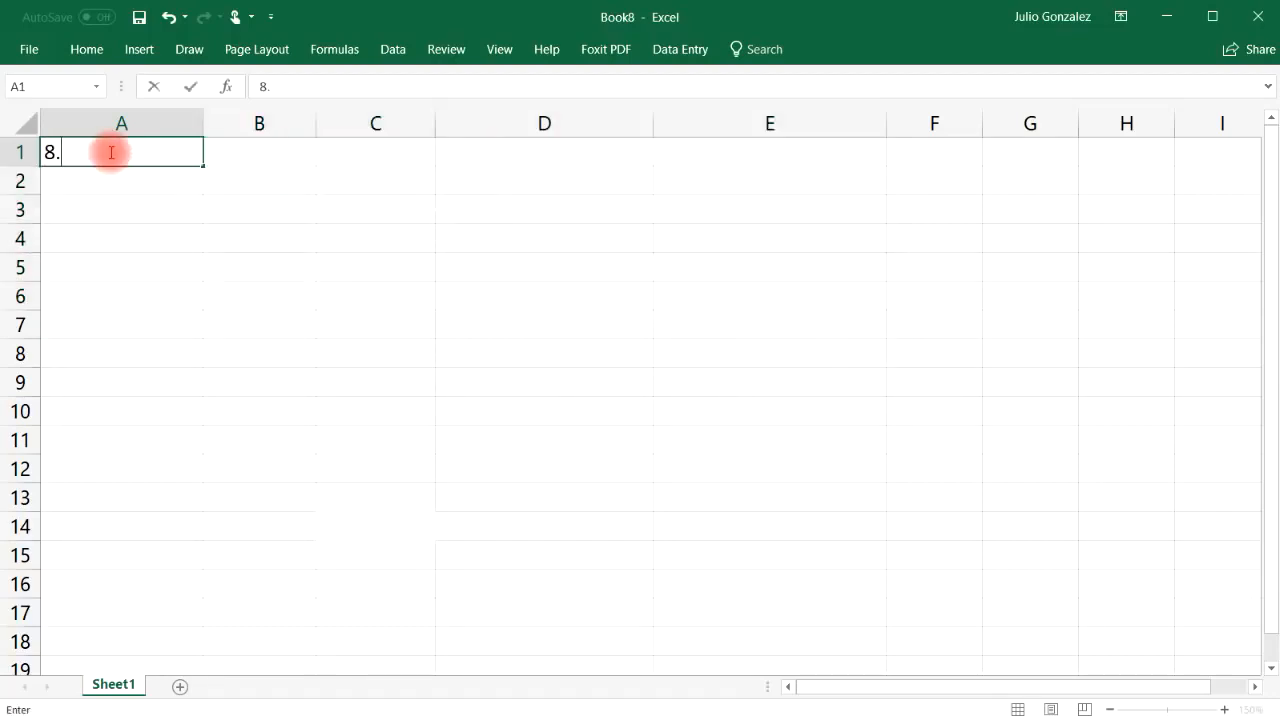
text( If)
key(Tab)
key(Down)
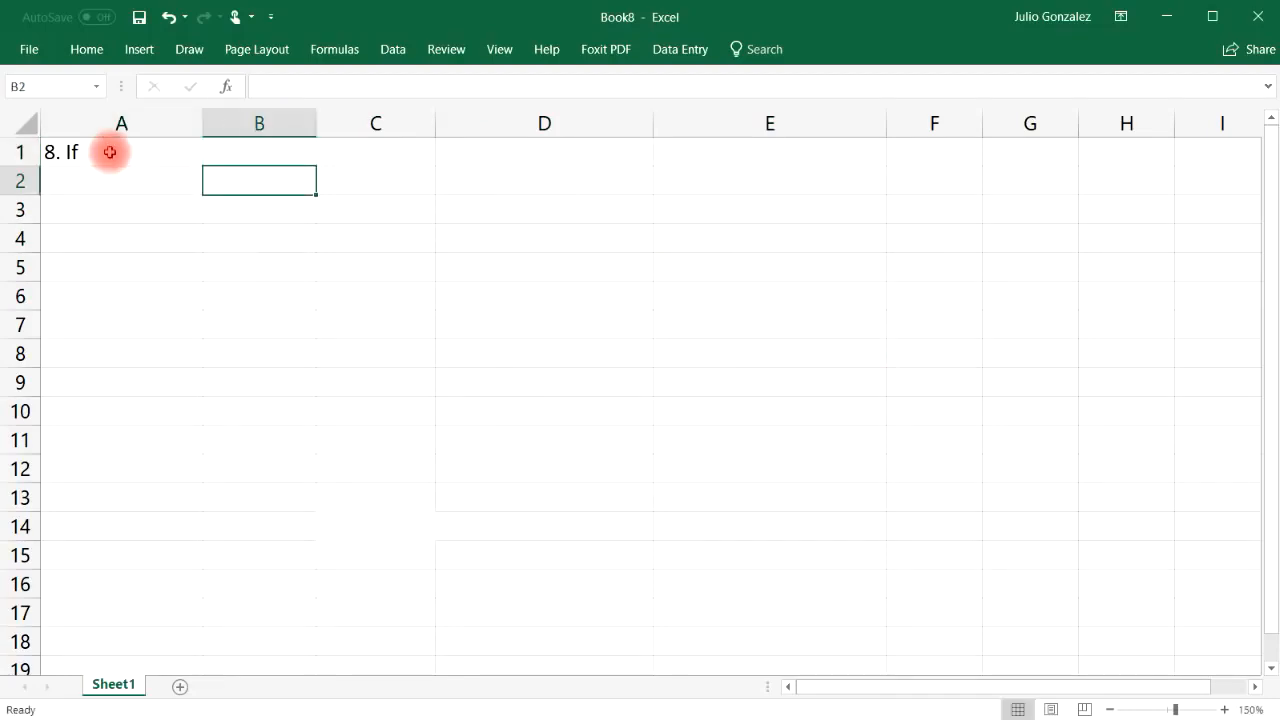
text(Fruit:)
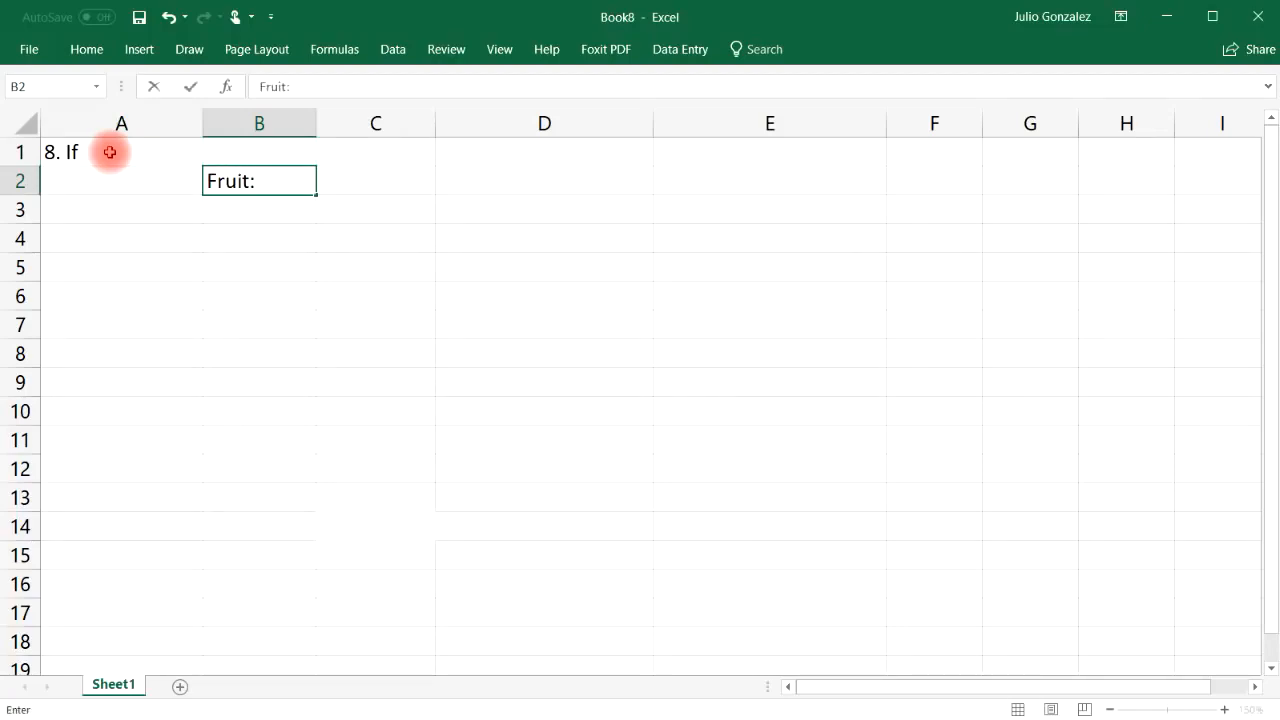
key(Return)
List Apple, Orange, Lemon and Banana in B3:B6
text(Apple)
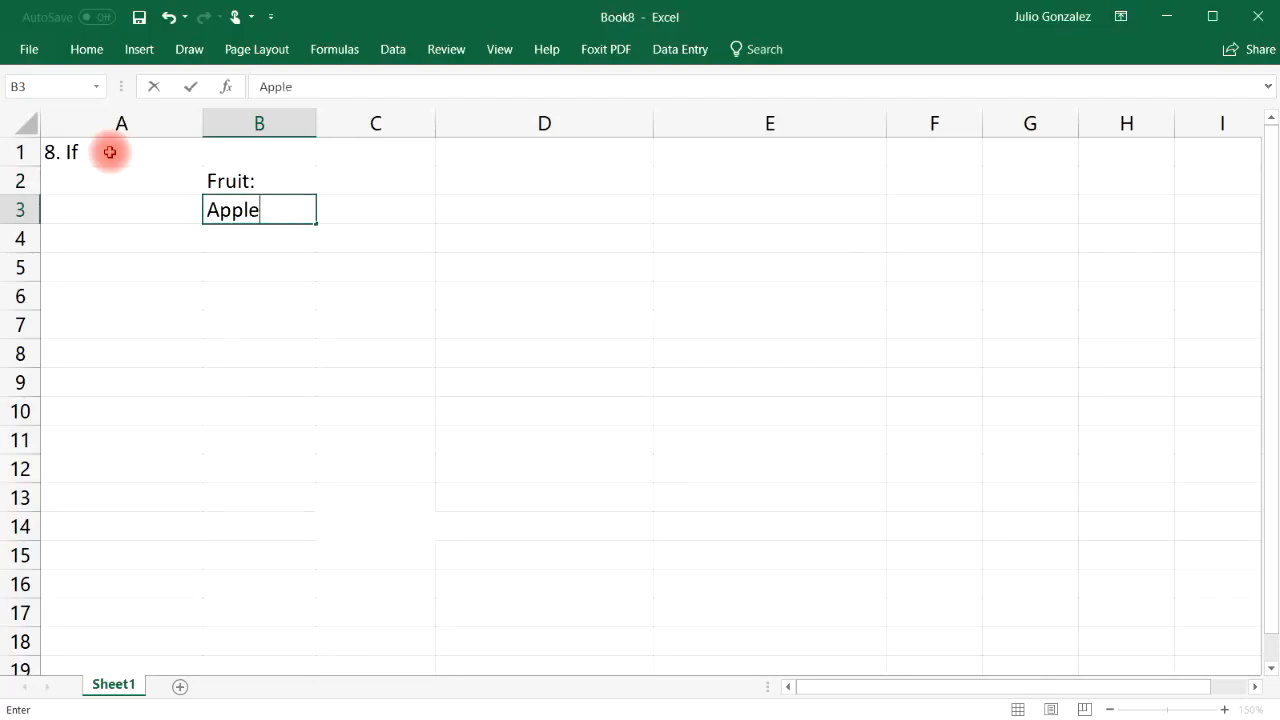
key(Return)
text(Orange)
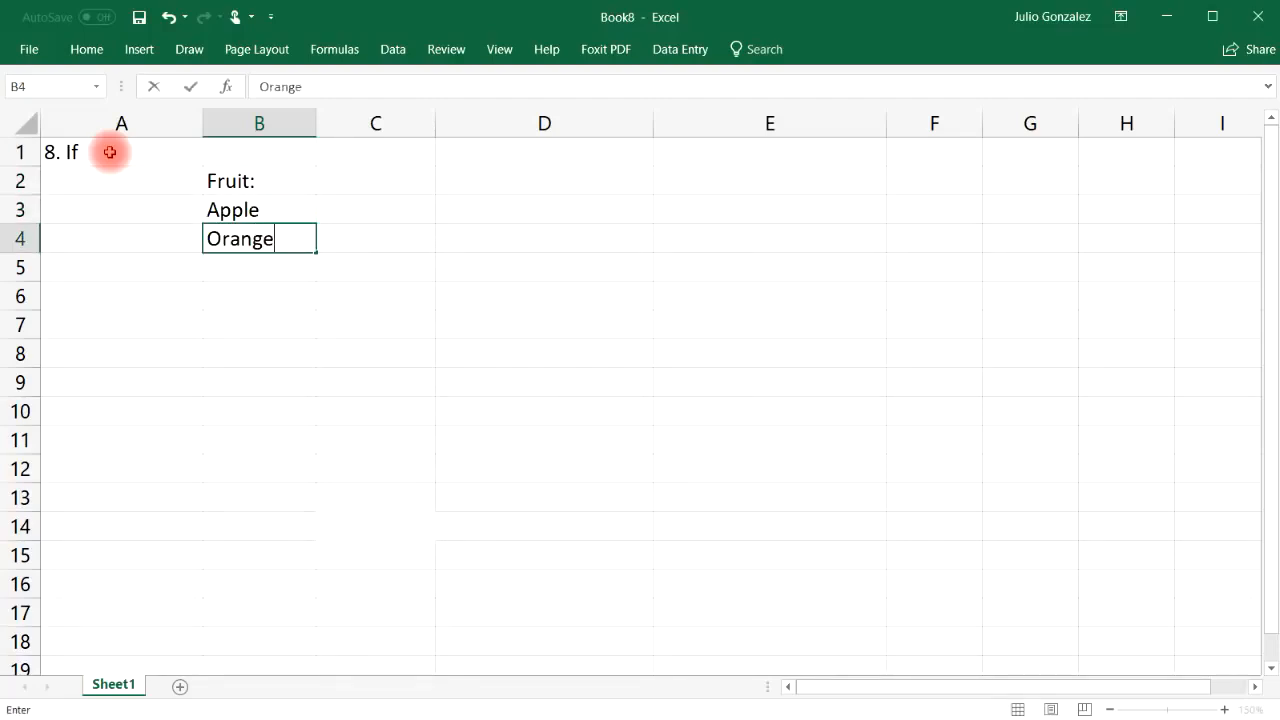
key(Return)
text(Lemon)
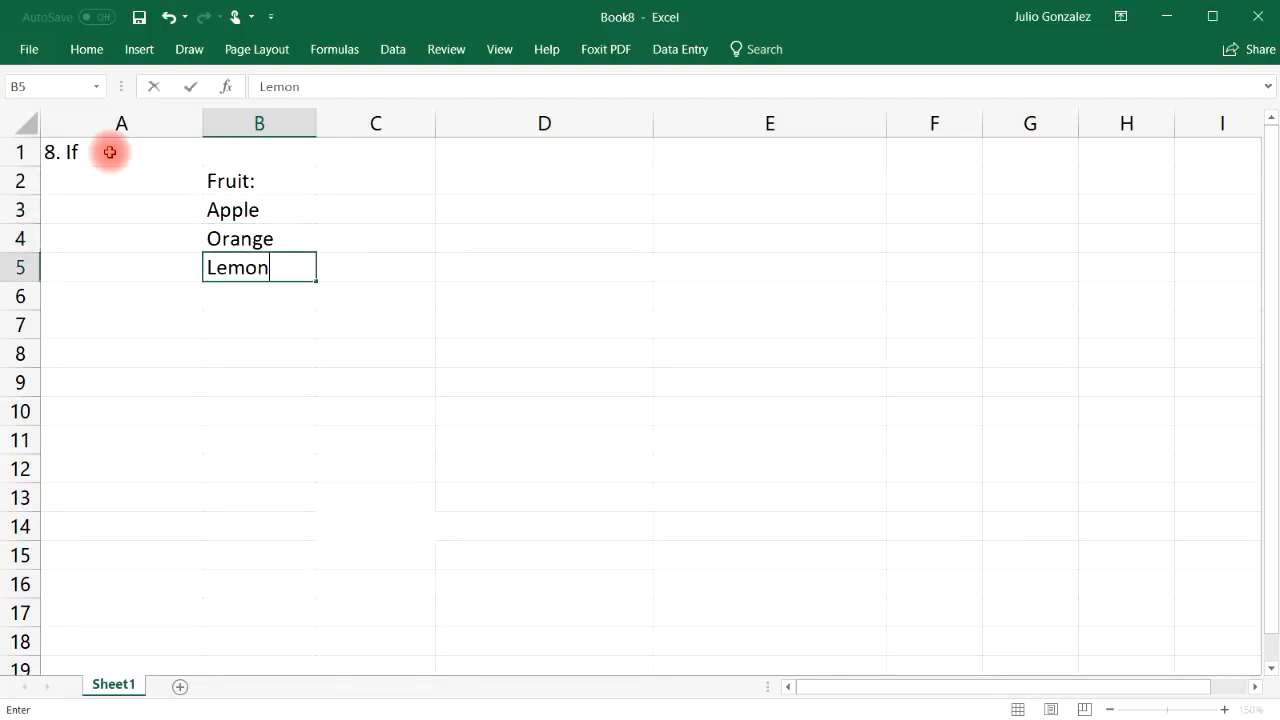
key(Return)
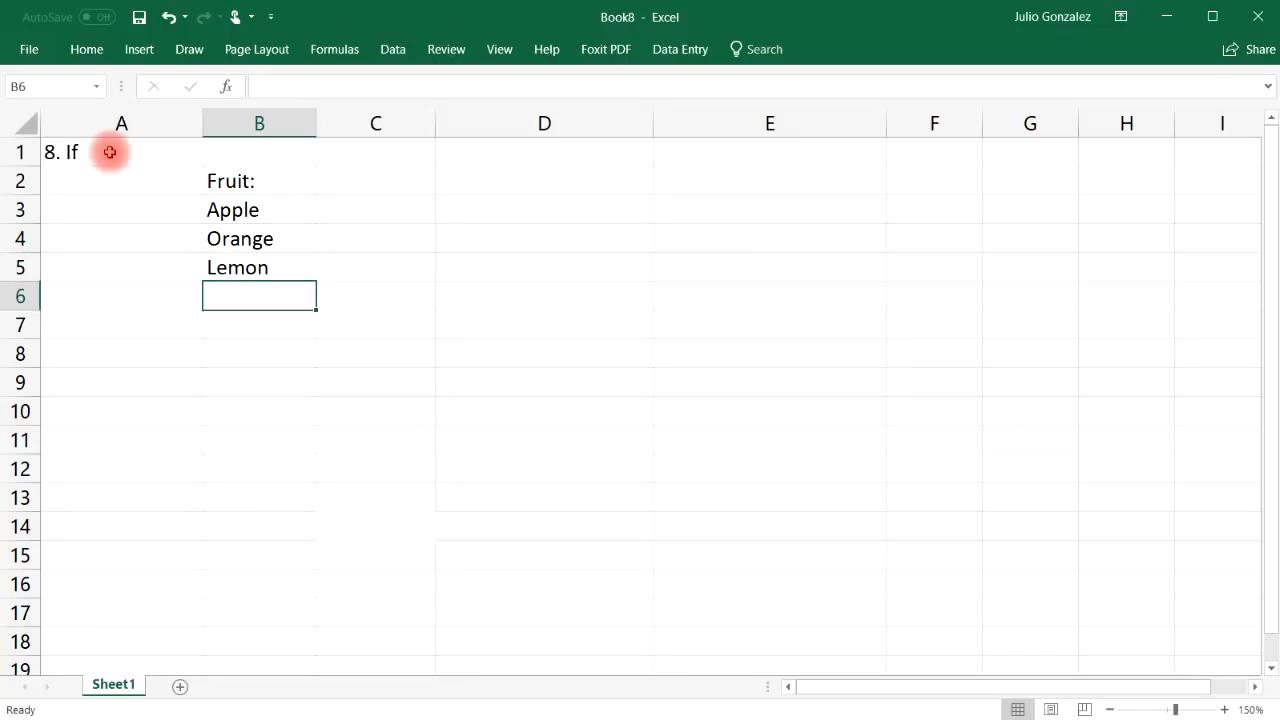
text(Banana)
key(Up)
key(Up)
key(Up)
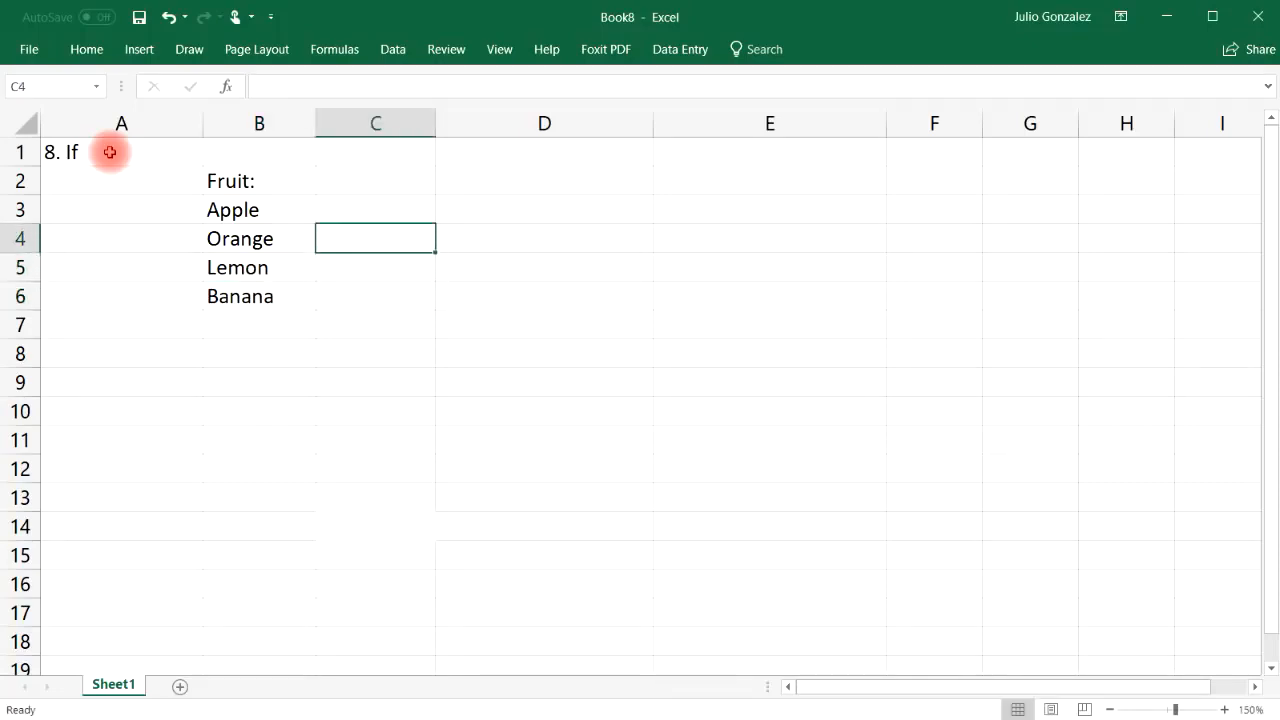
Enter =IF(B3="Orange",TRUE,FALSE) in C3 and fill it down to C6
text(=)
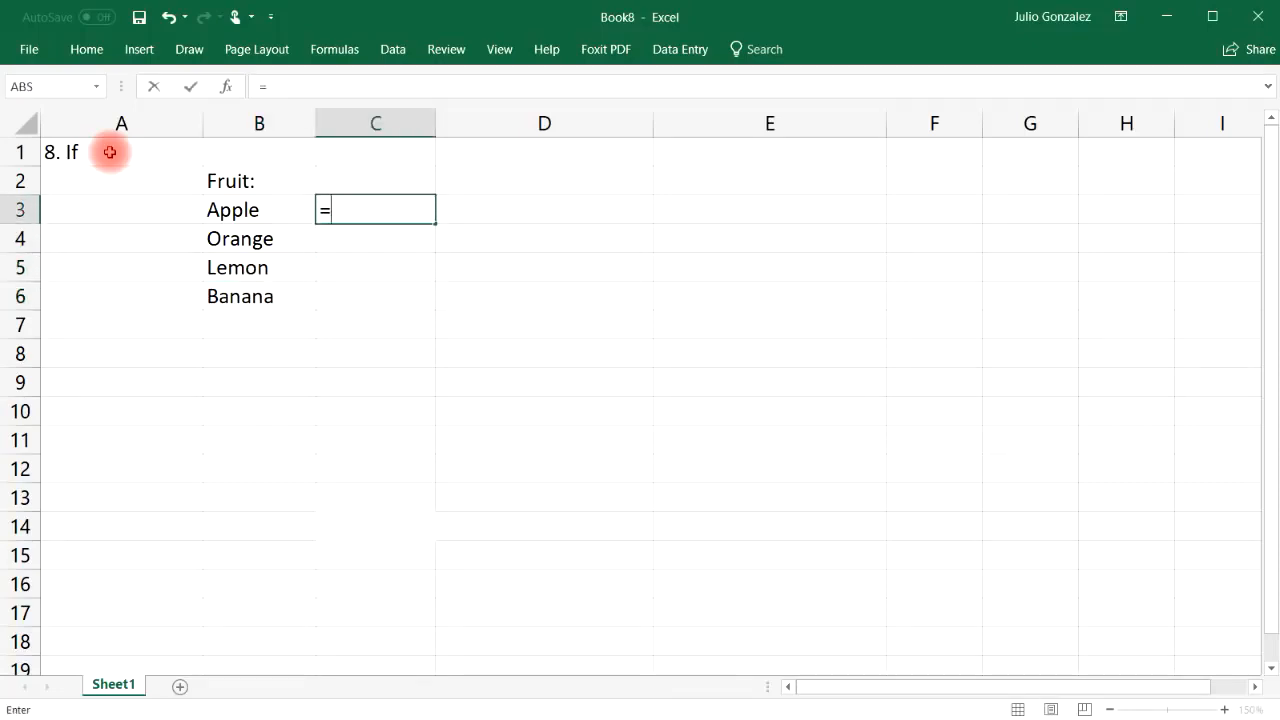
text(if()
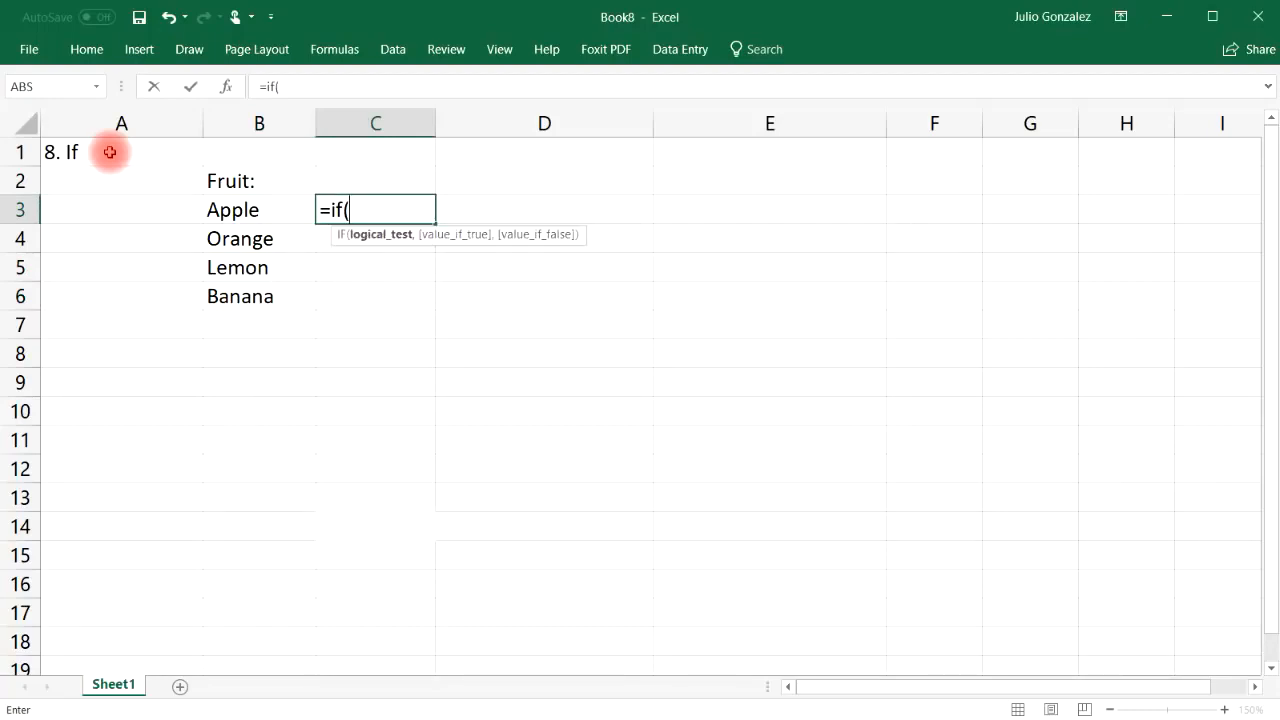
text(B)
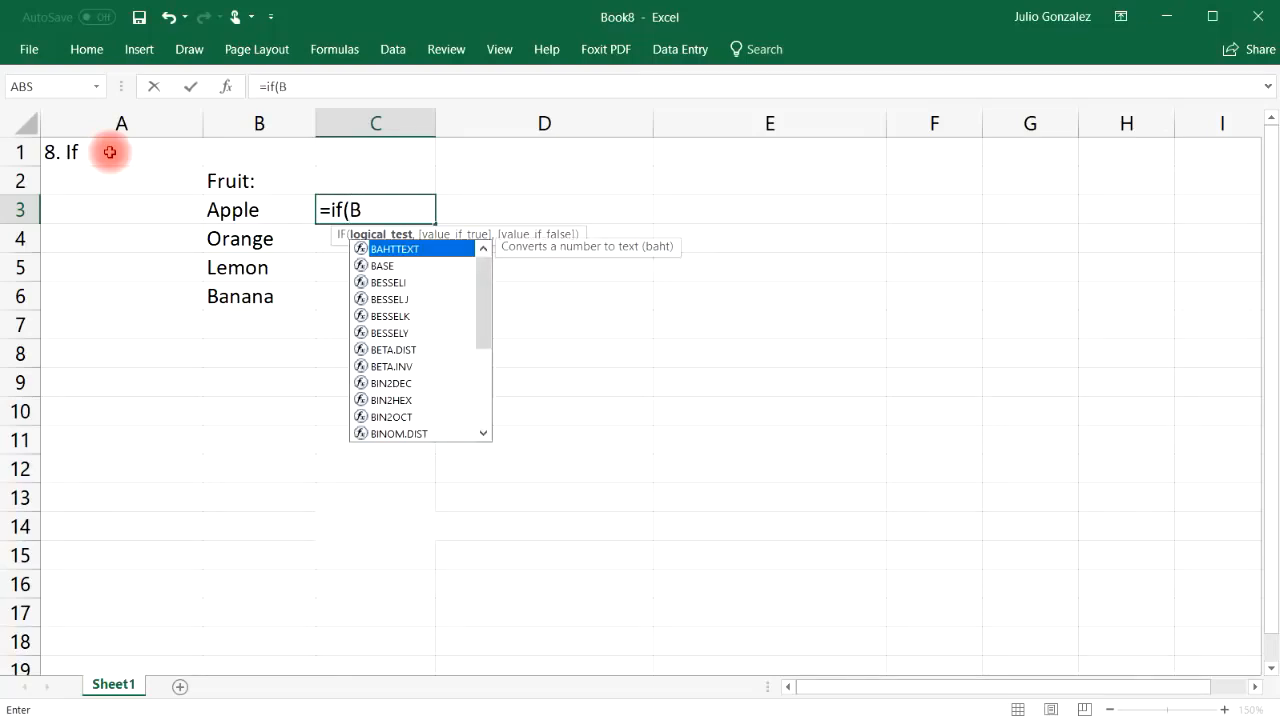
text(3=)
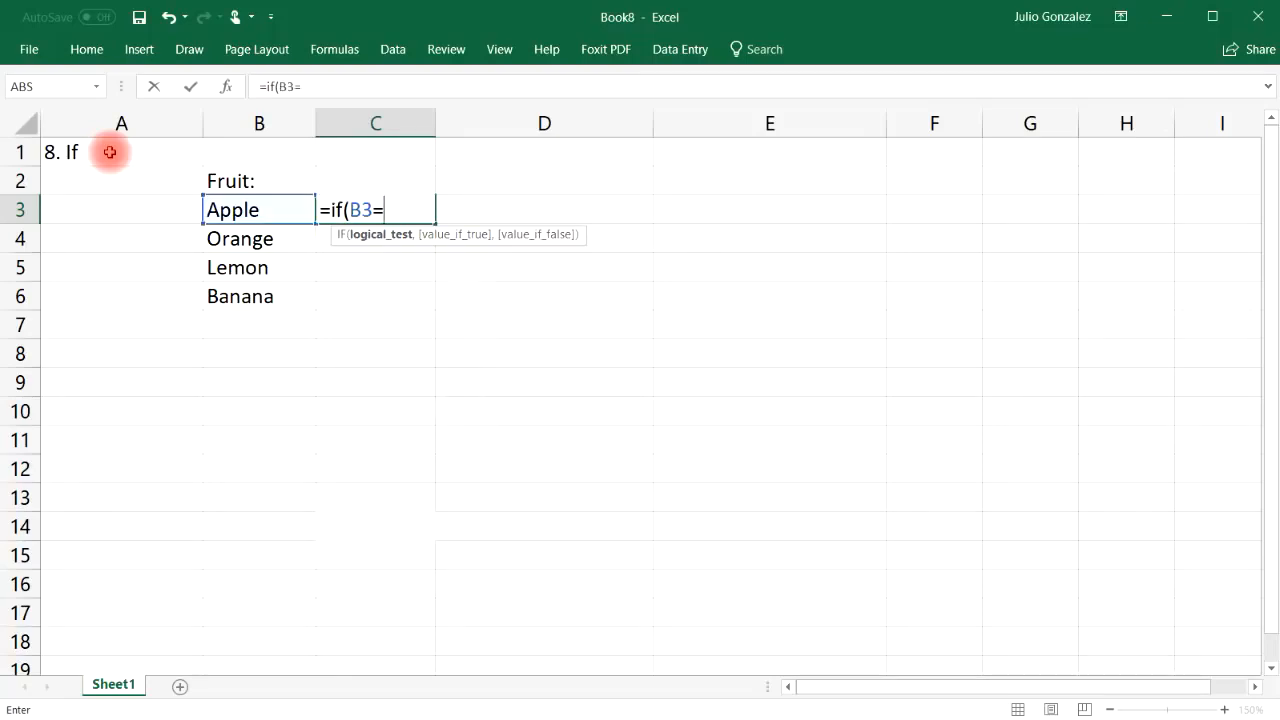
text("Orange",)
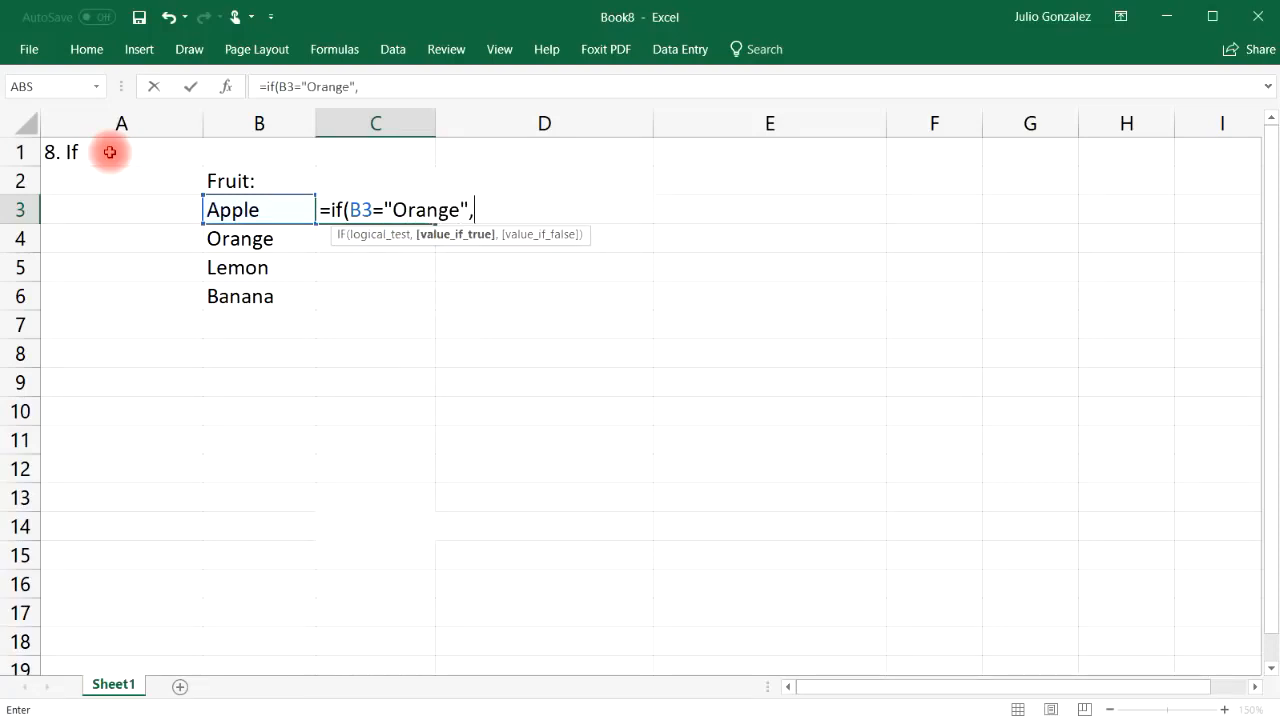
text(True,)
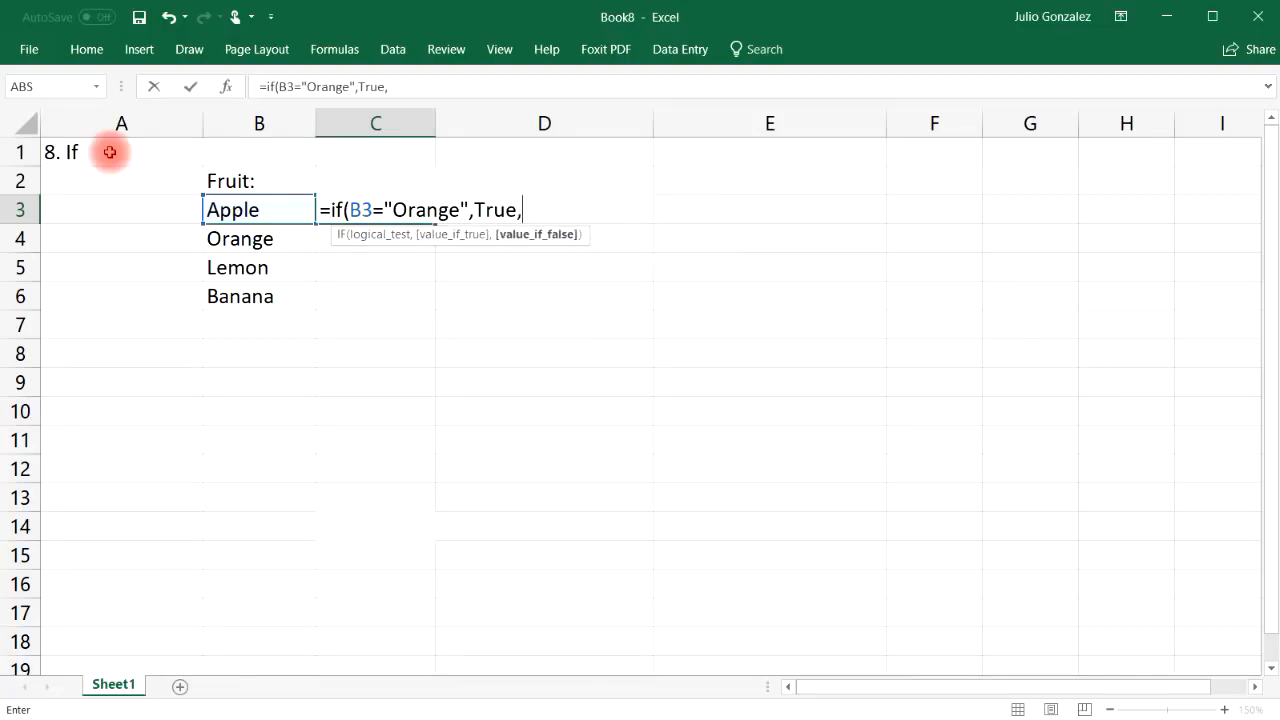
text(False)
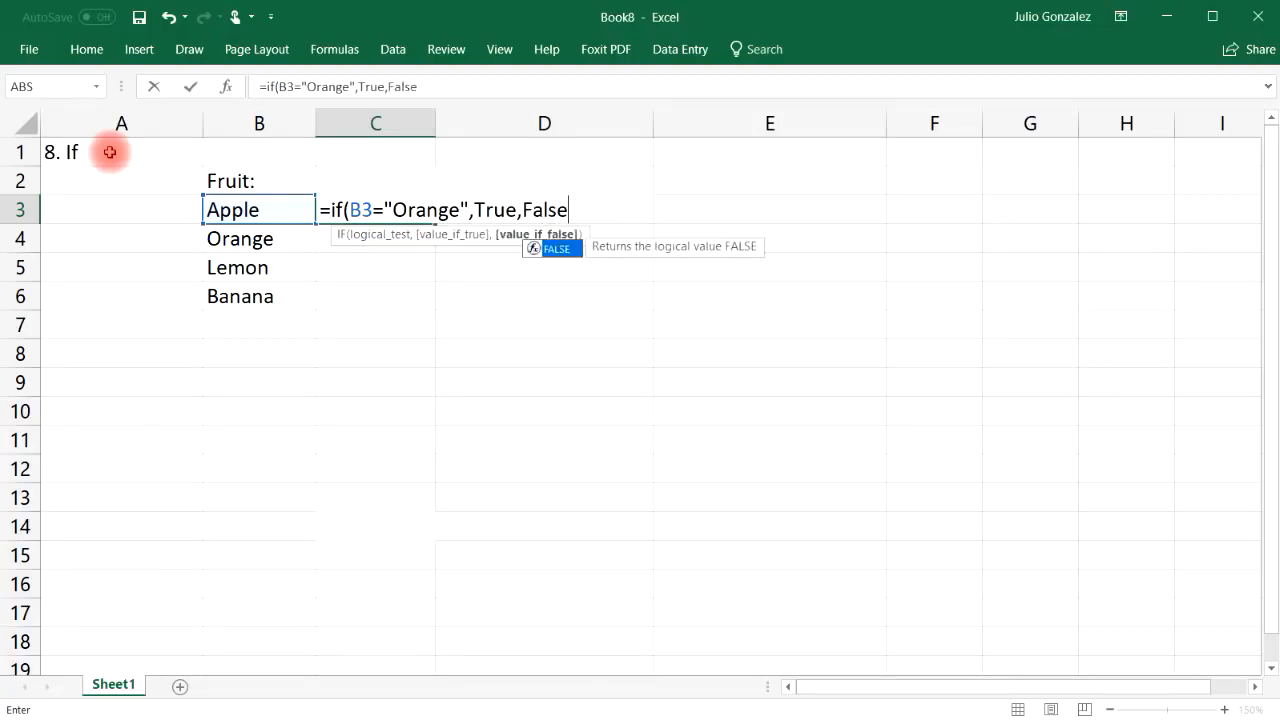
text())
key(Return)
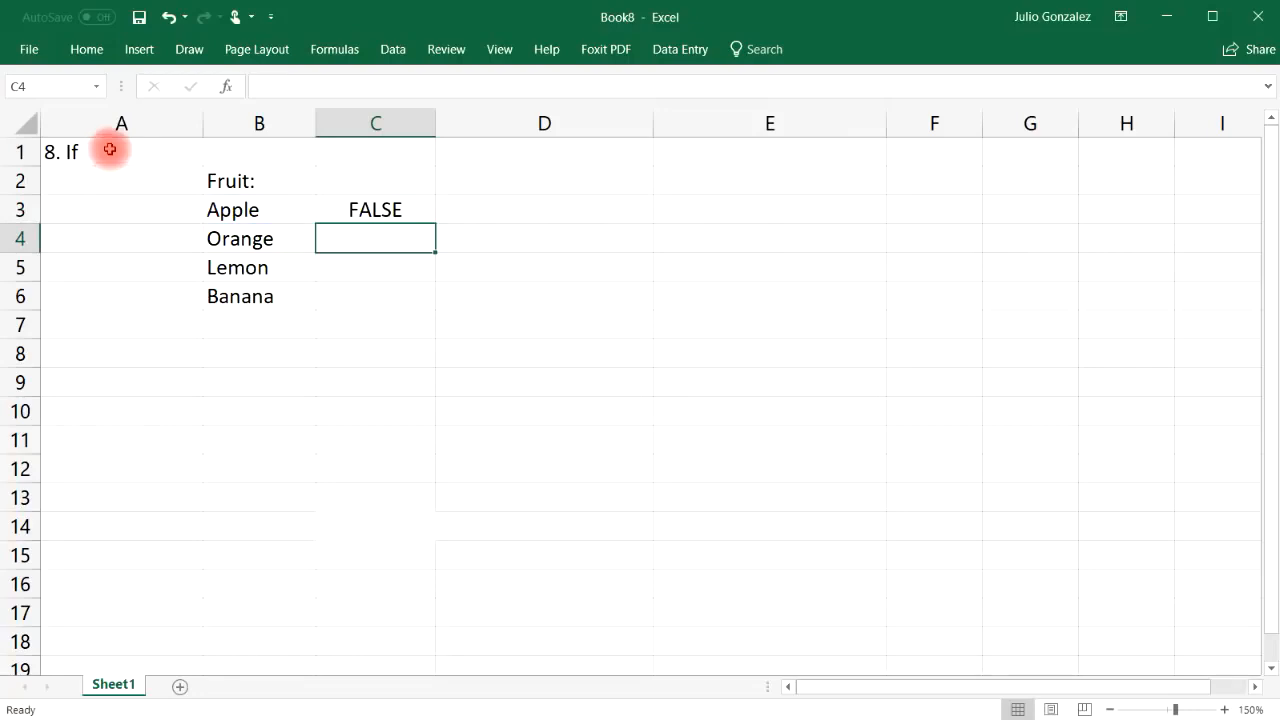
click(363, 209)
click(273, 211)
click(378, 210)
drag(434, 224, 434, 306)
click(400, 243)
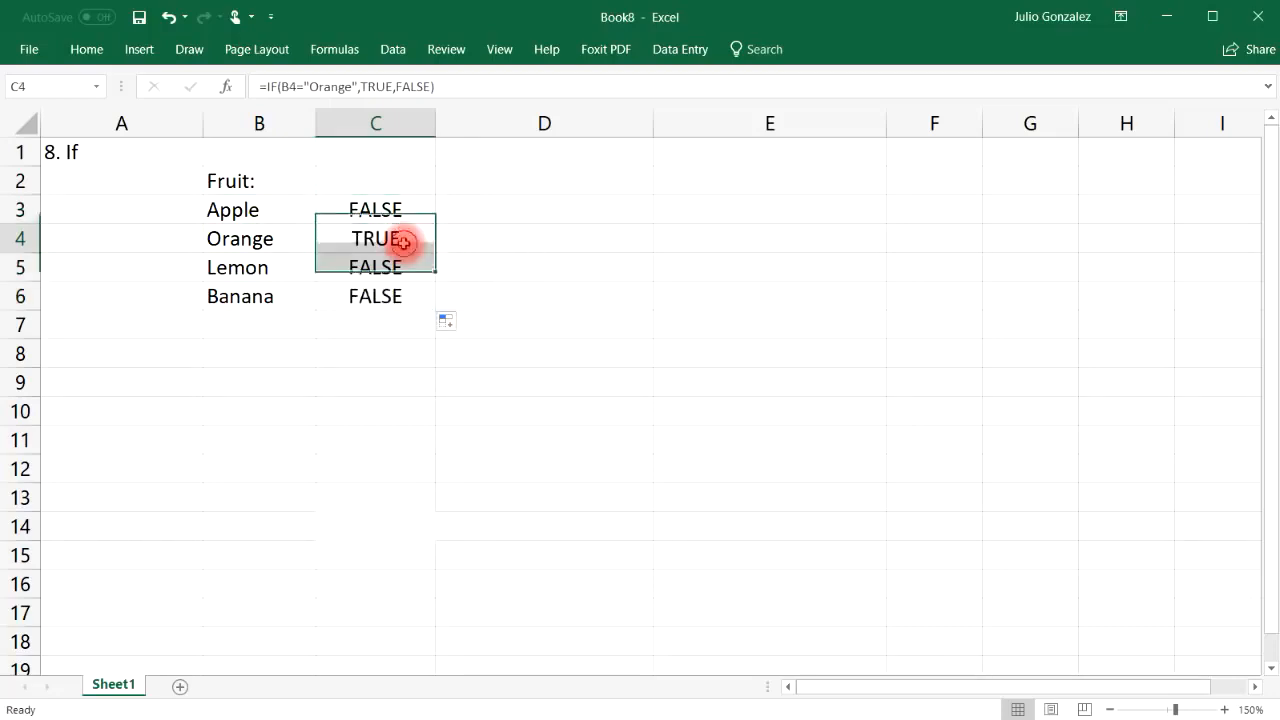
click(234, 243)
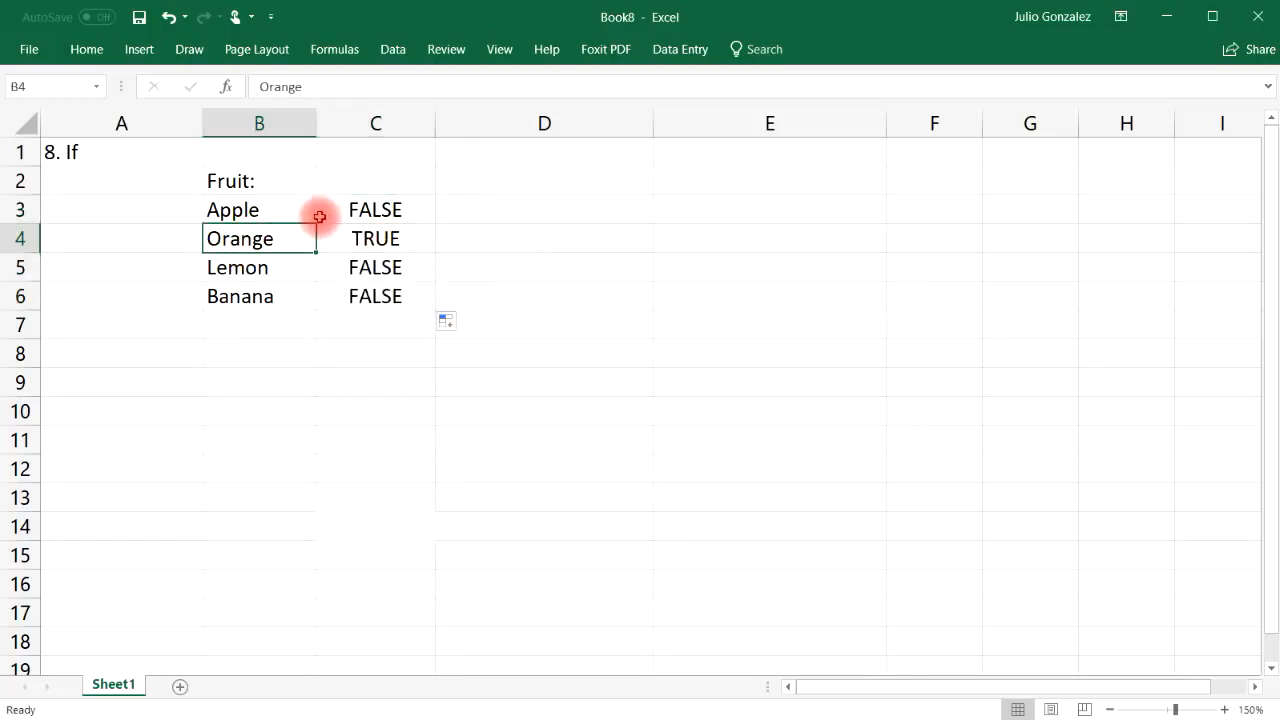
Swap B3 and B4 to Orange and Apple so only C3 shows TRUE
click(276, 204)
text(Orange)
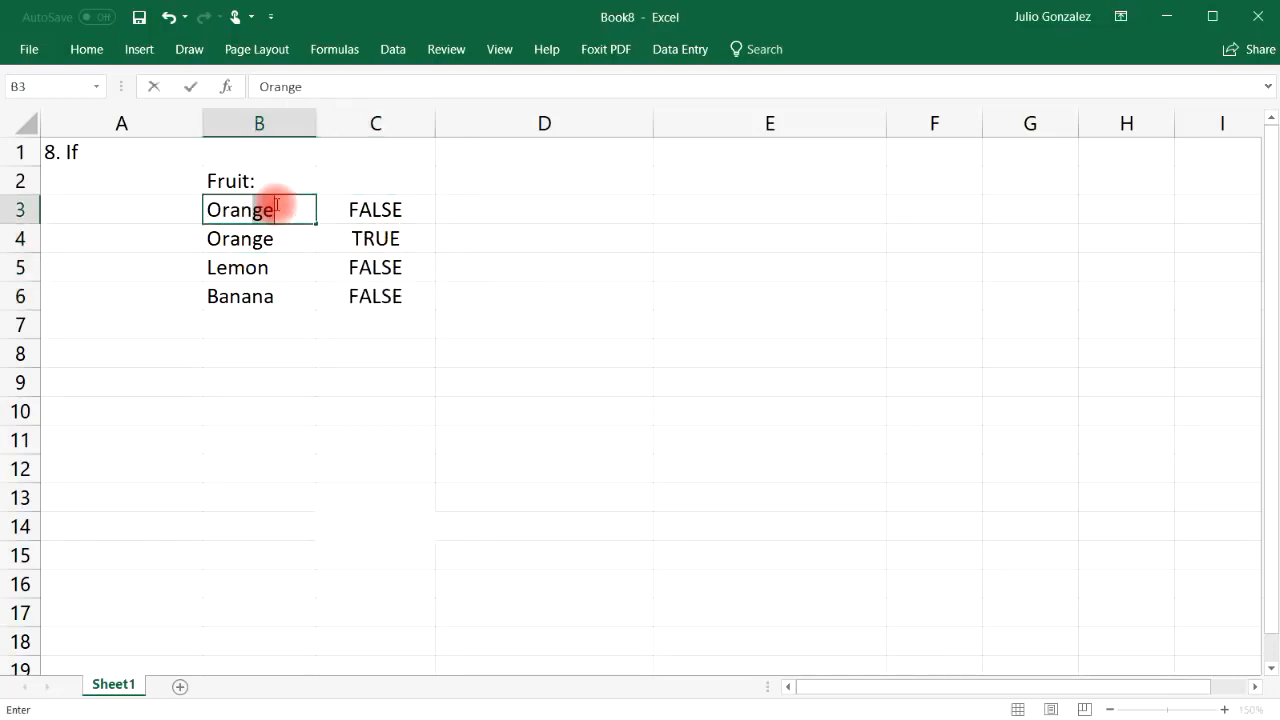
key(Return)
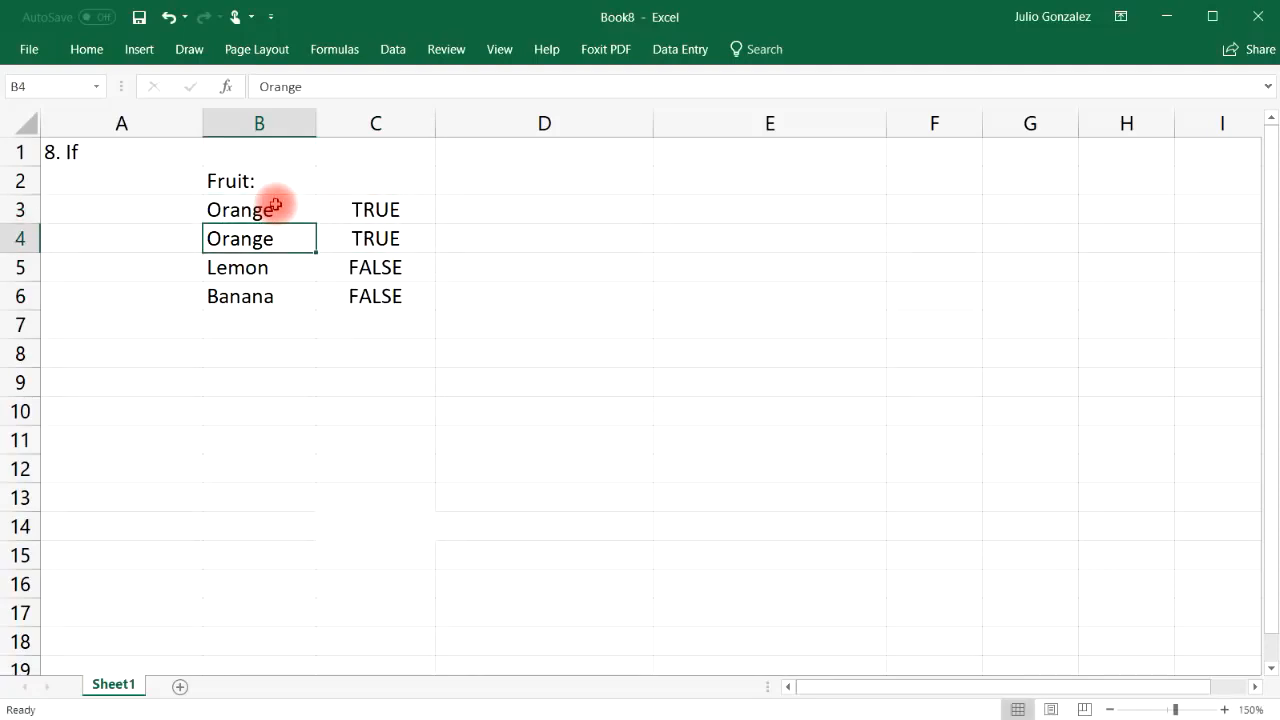
text(Apple)
key(Return)
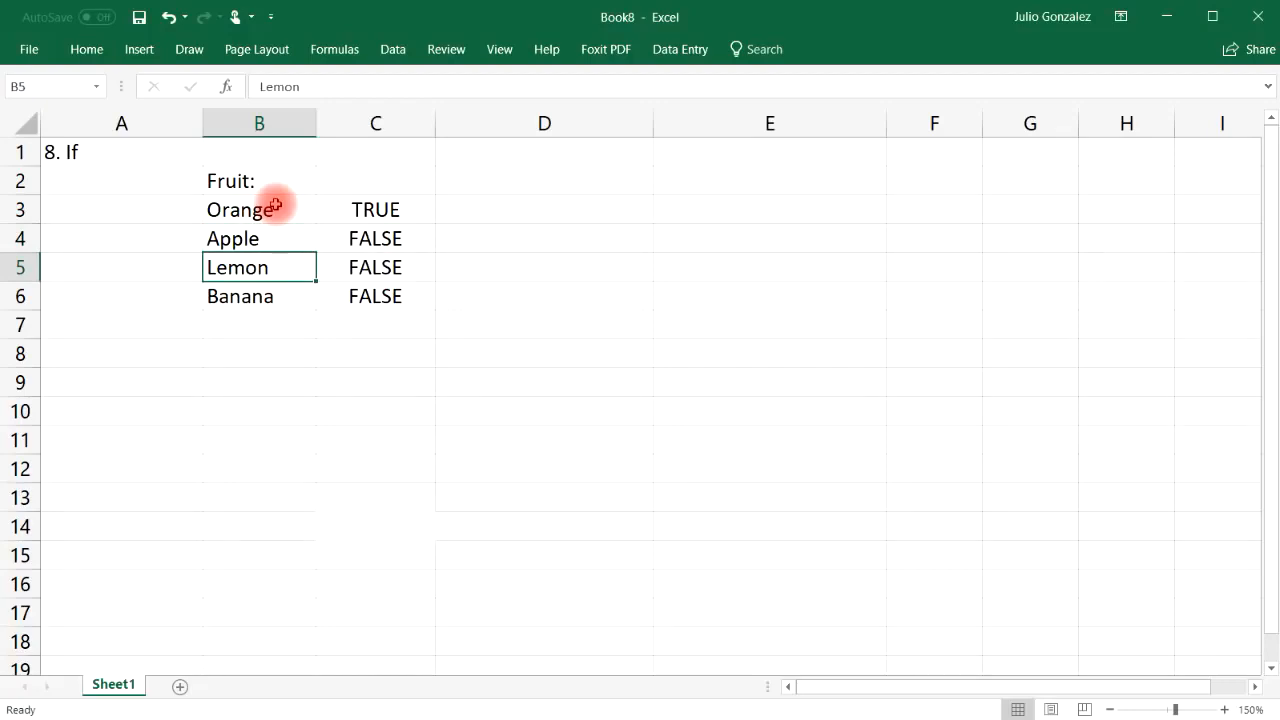
click(491, 211)
Enter =IF(B3="Lemon","Yes","It is not a lemon") in D3
text(=if)
key(BackSpace)
text(if()
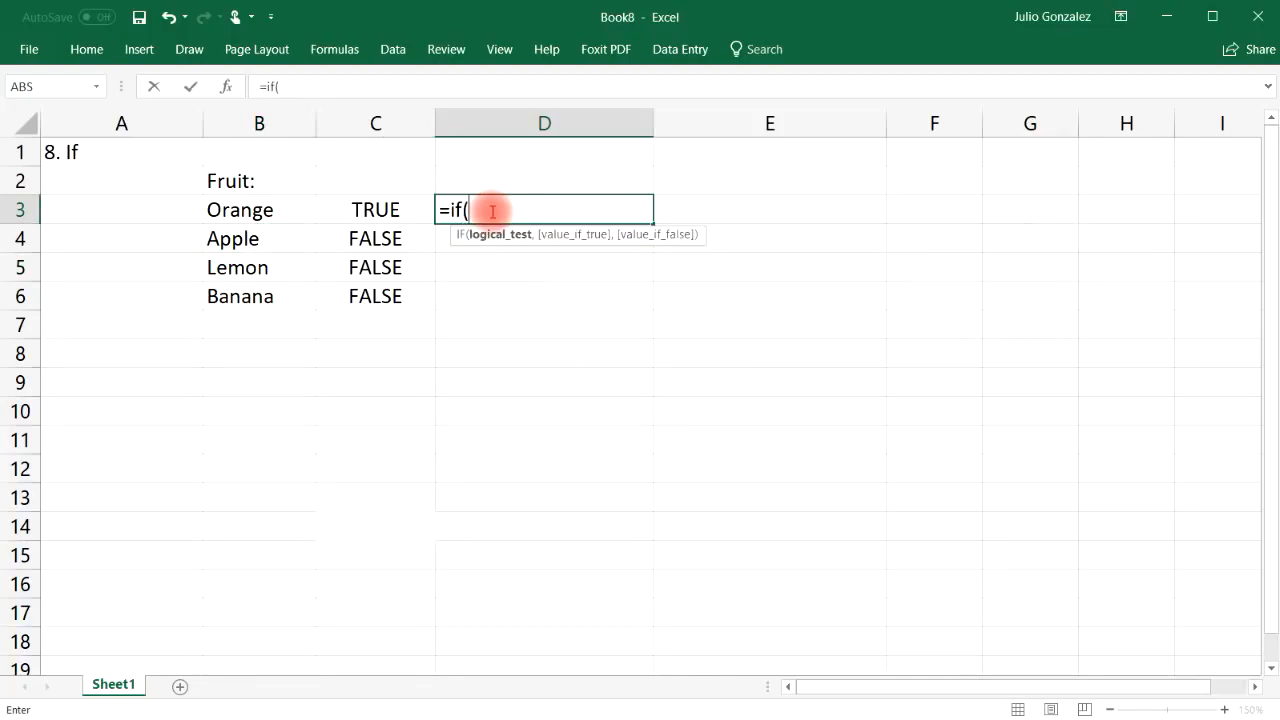
text(l)
key(BackSpace)
text(B3)
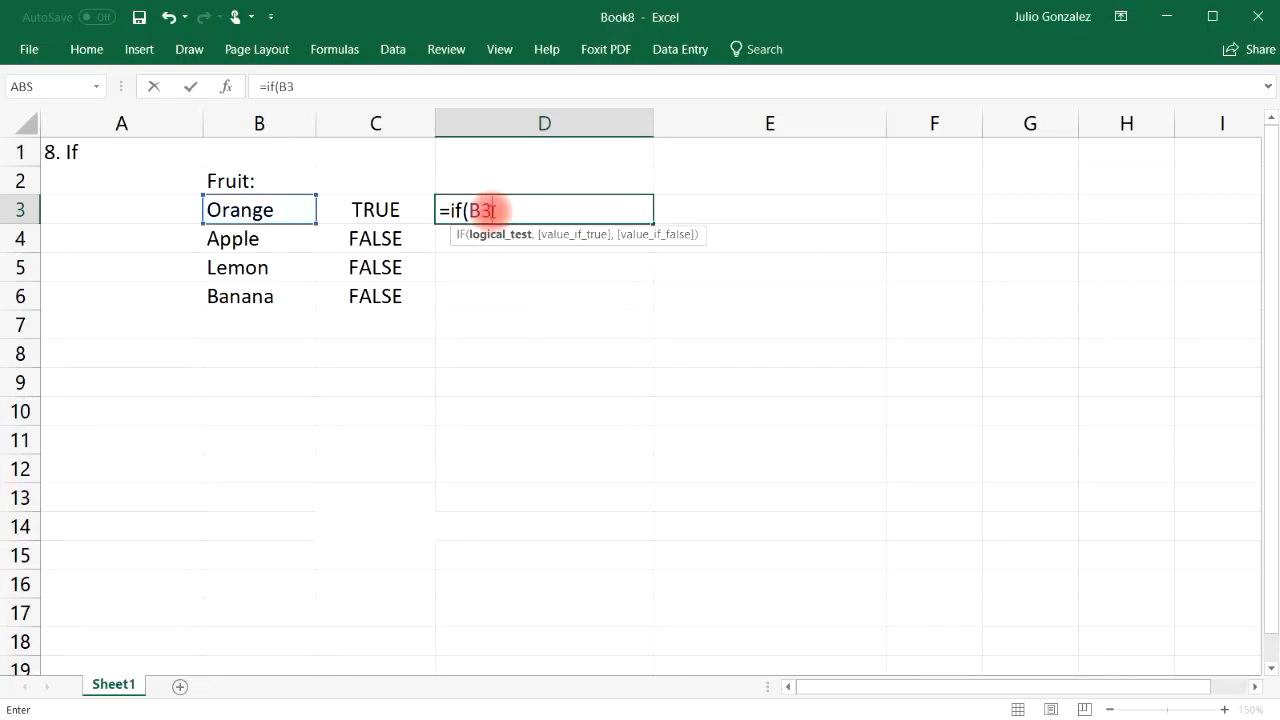
text(="L)
key(BackSpace)
text("Lemon)
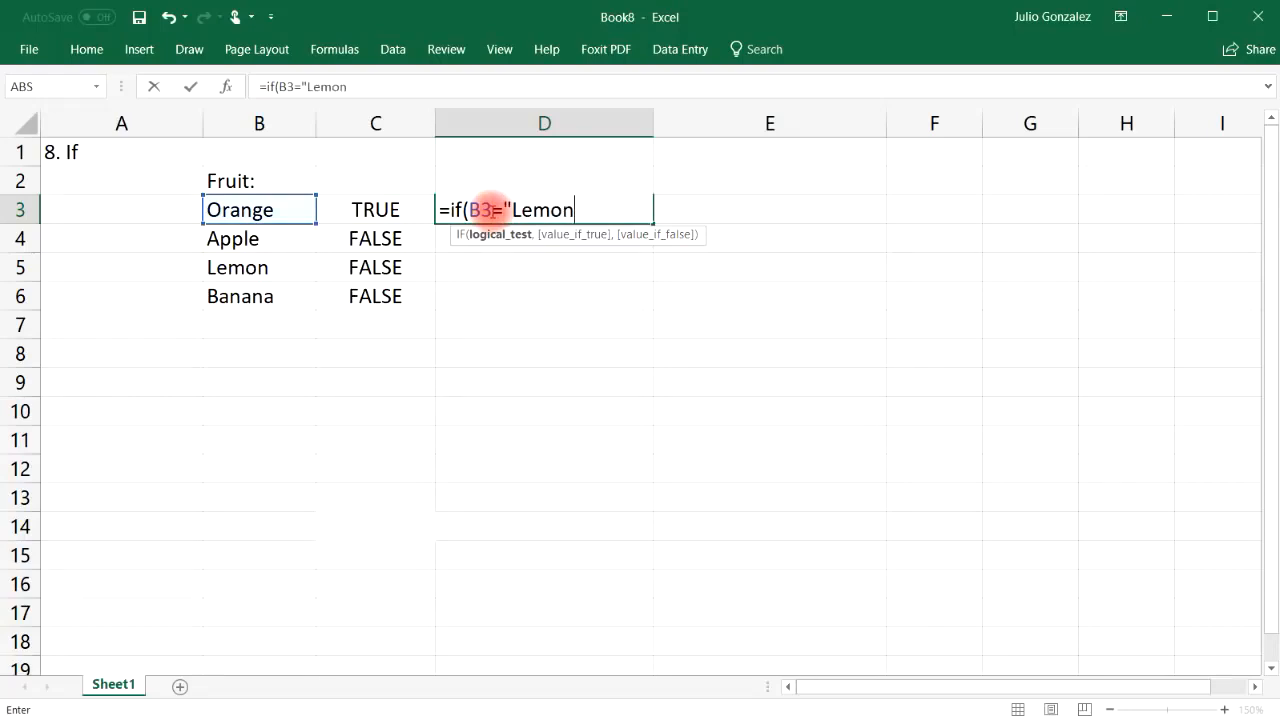
text(",)
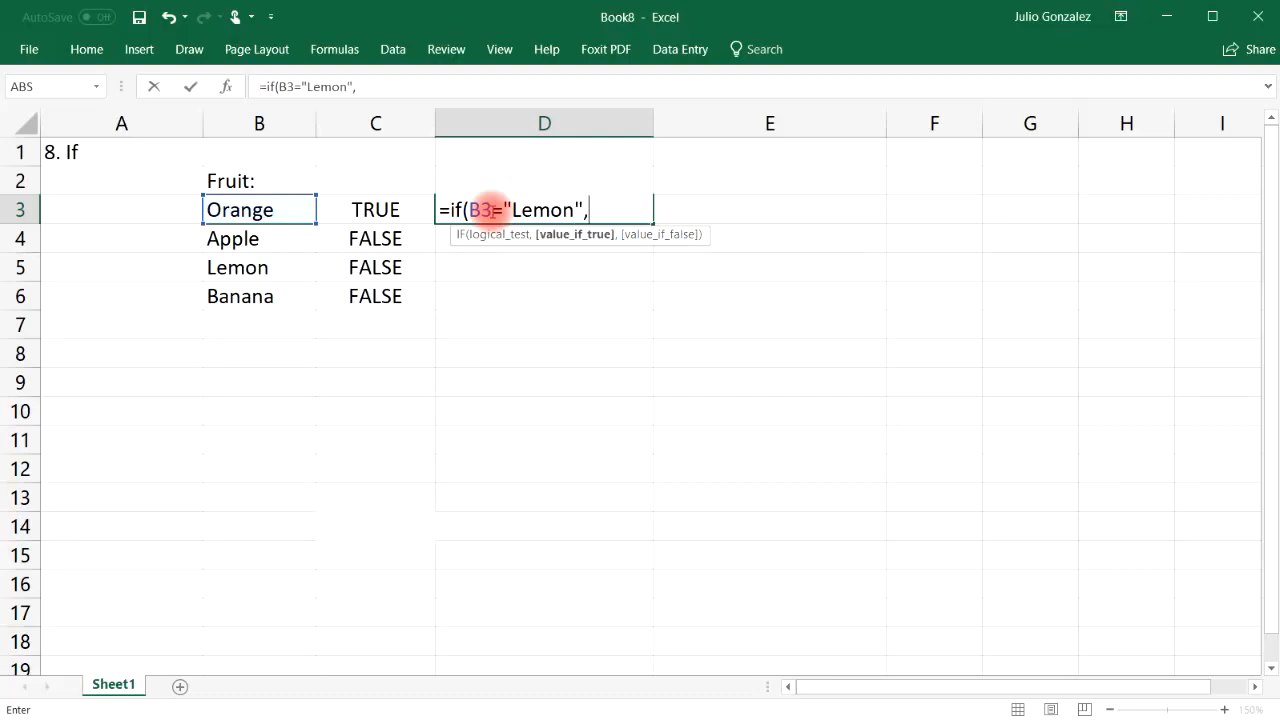
text("Yes",)
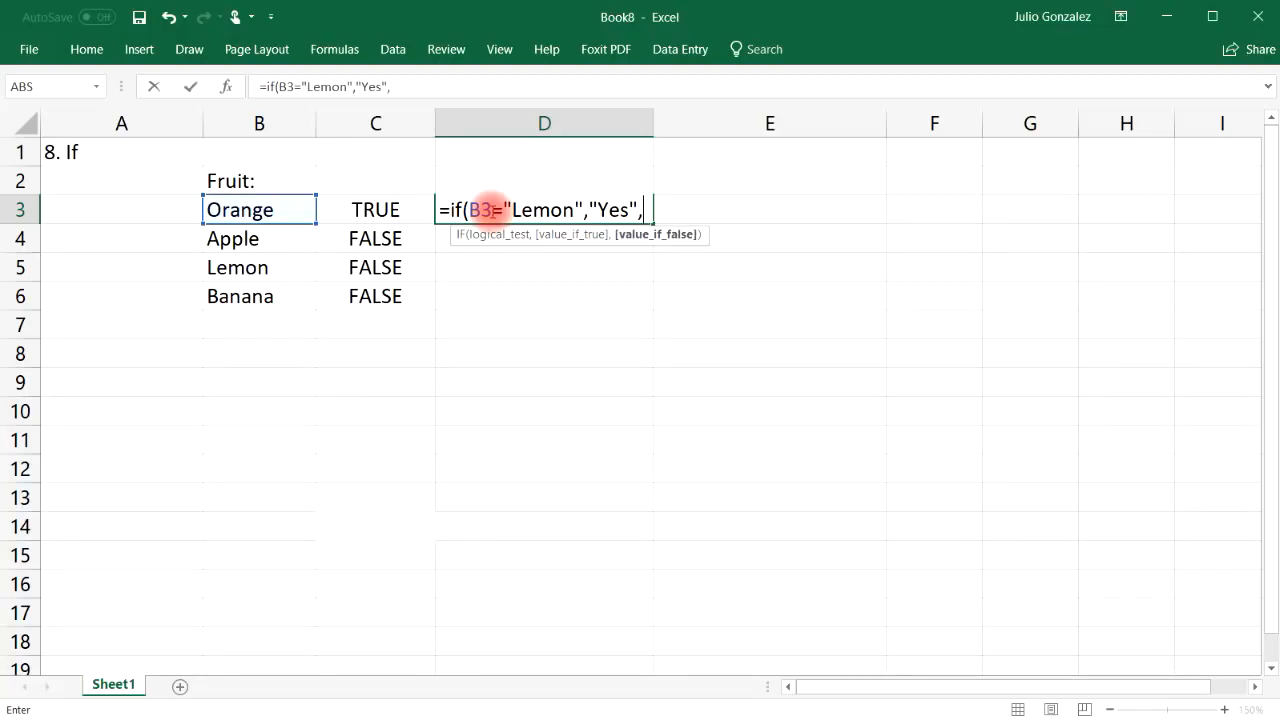
text("It is not a lemon)
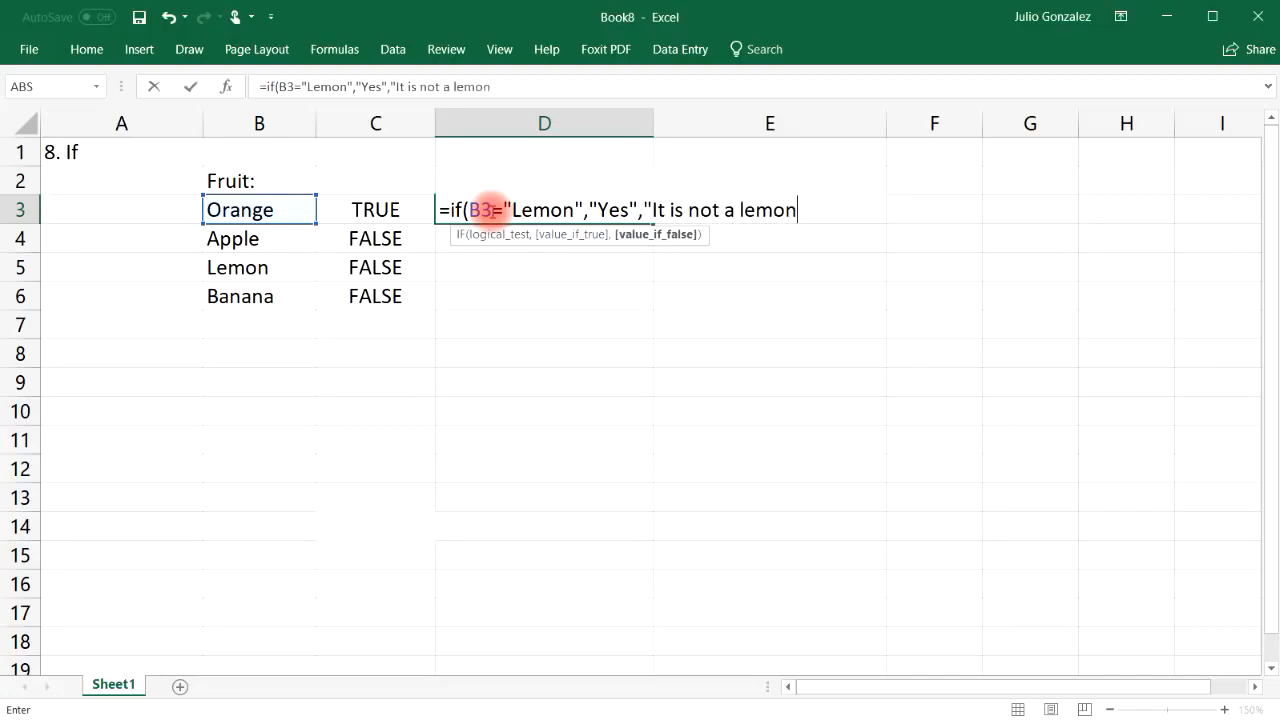
text("))
key(Return)
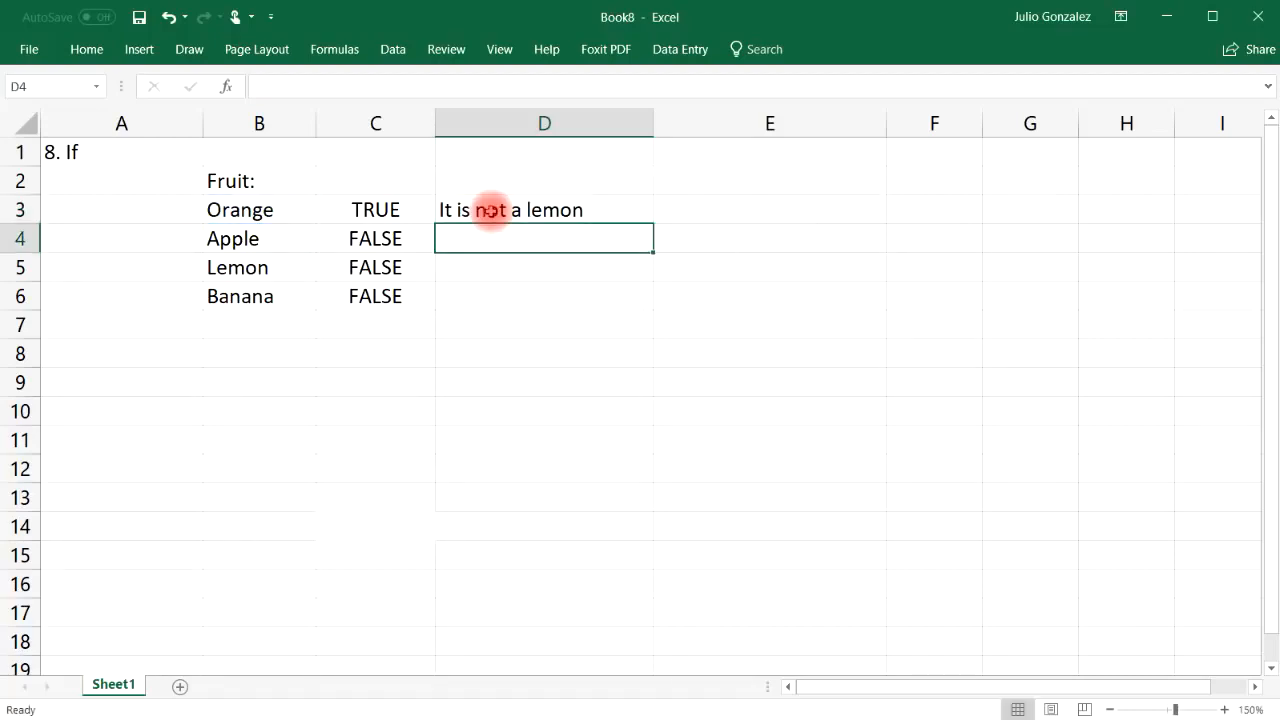
Fill the Lemon formula down to D6 so D5 shows Yes beside Lemon
click(266, 209)
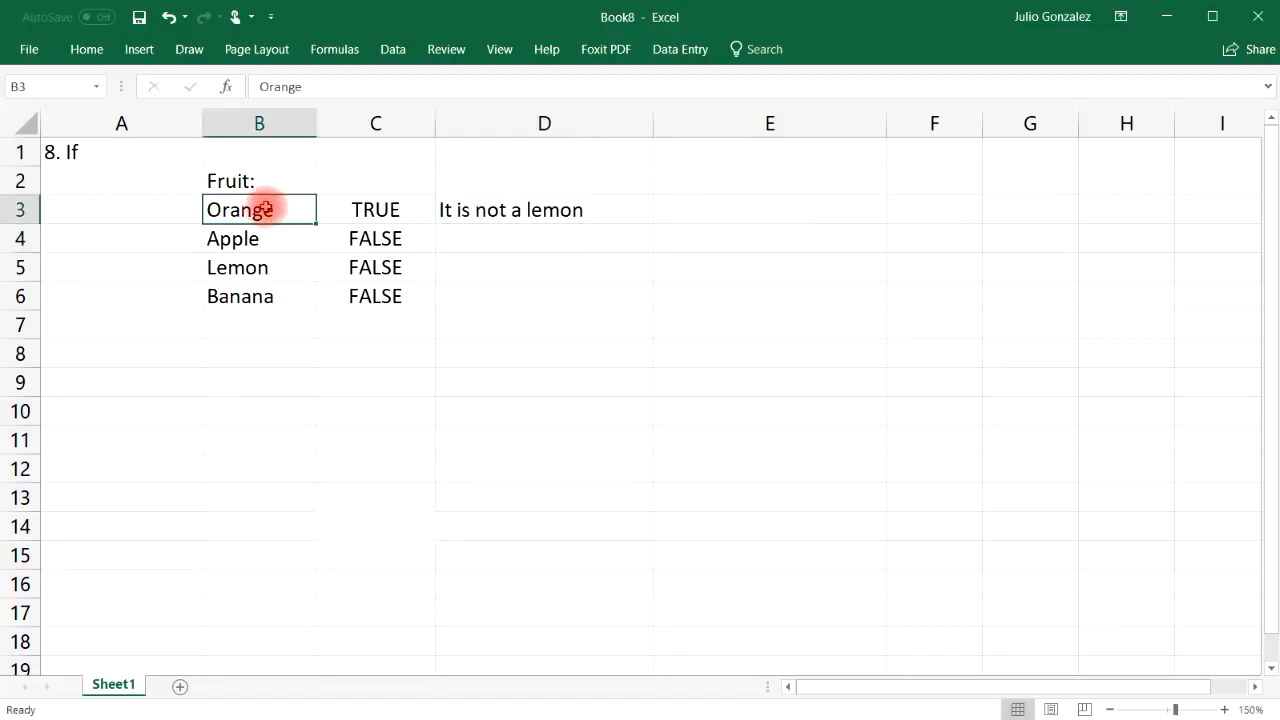
click(541, 210)
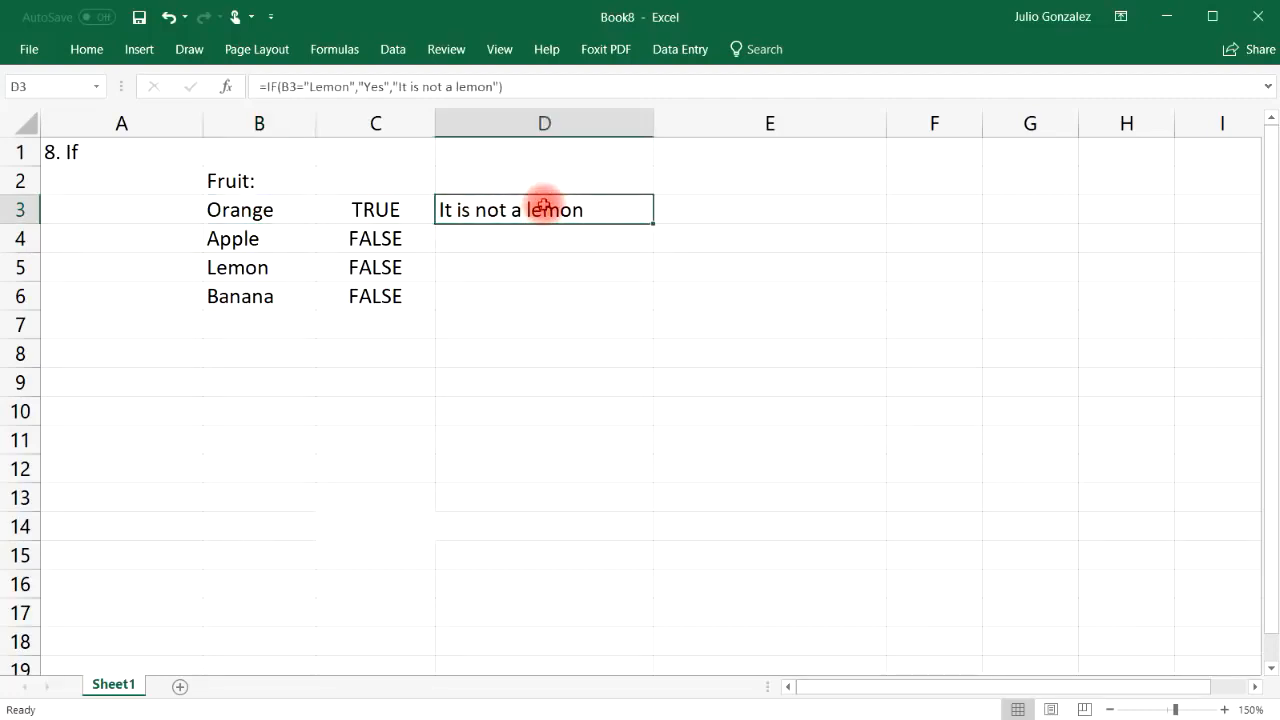
drag(654, 223, 652, 308)
click(243, 266)
click(455, 264)
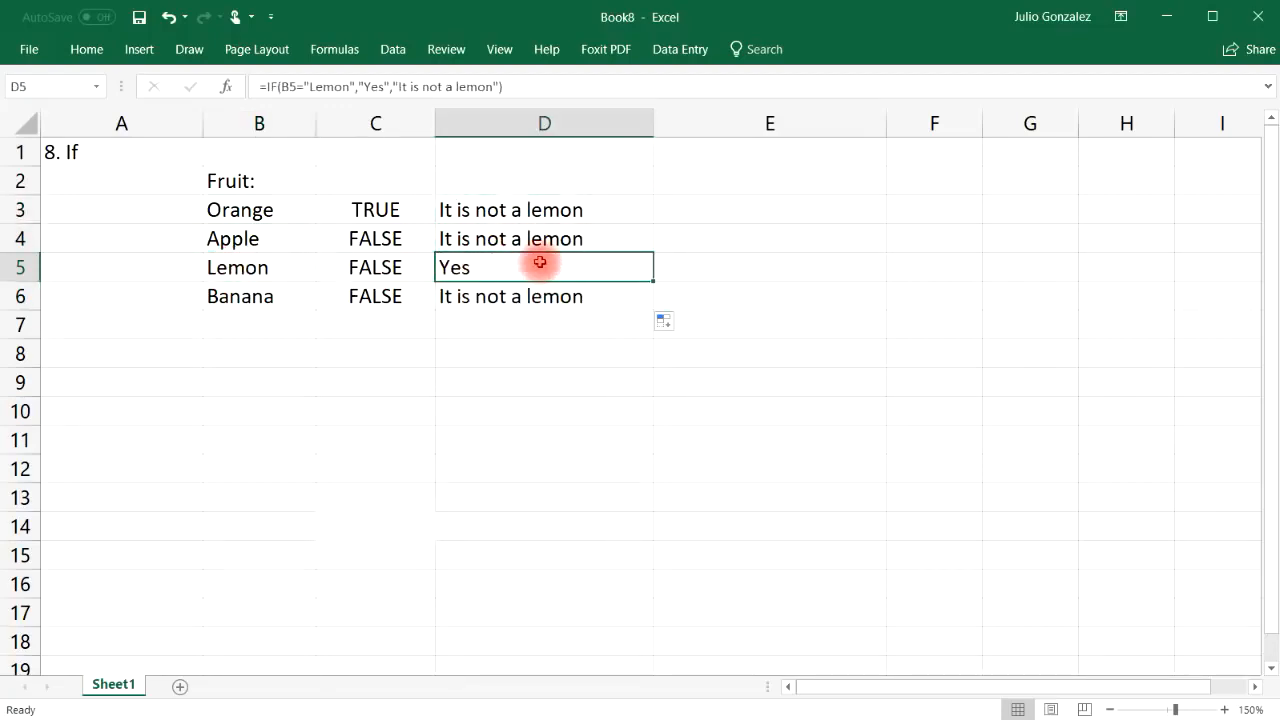
Enter the numbers 15, 25, 50 and 84 down B9:B12
click(278, 383)
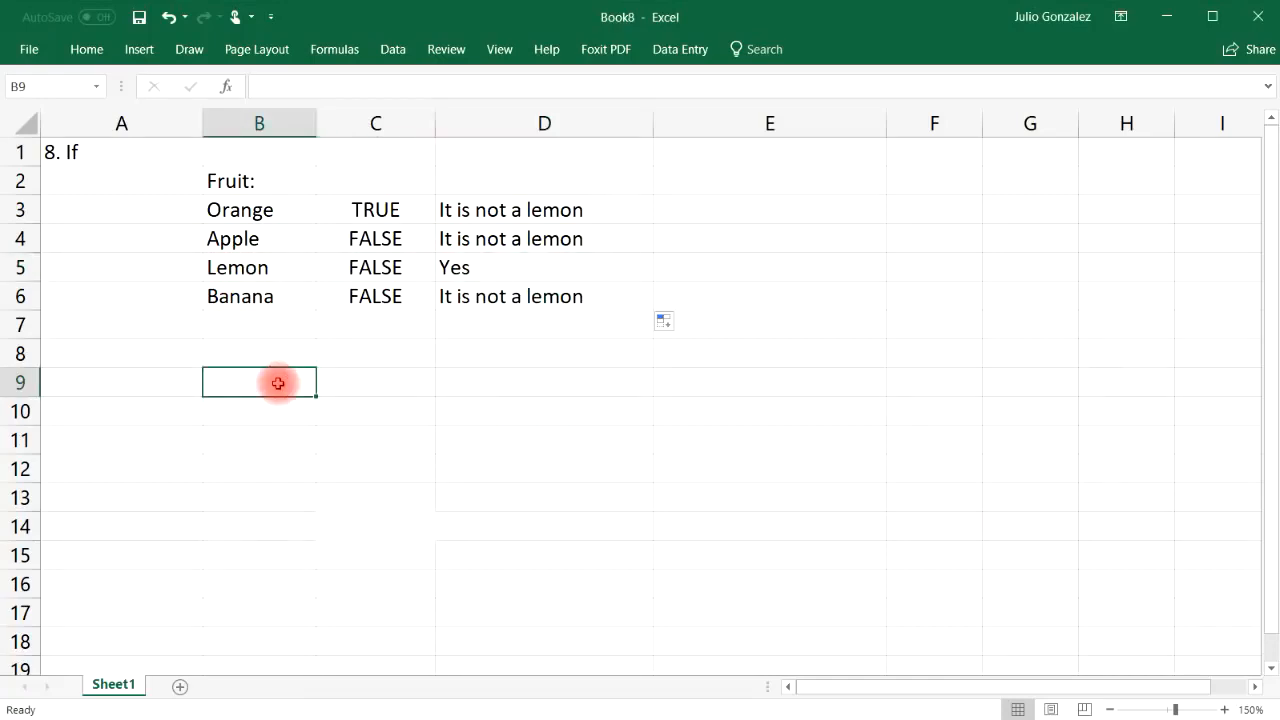
text(15)
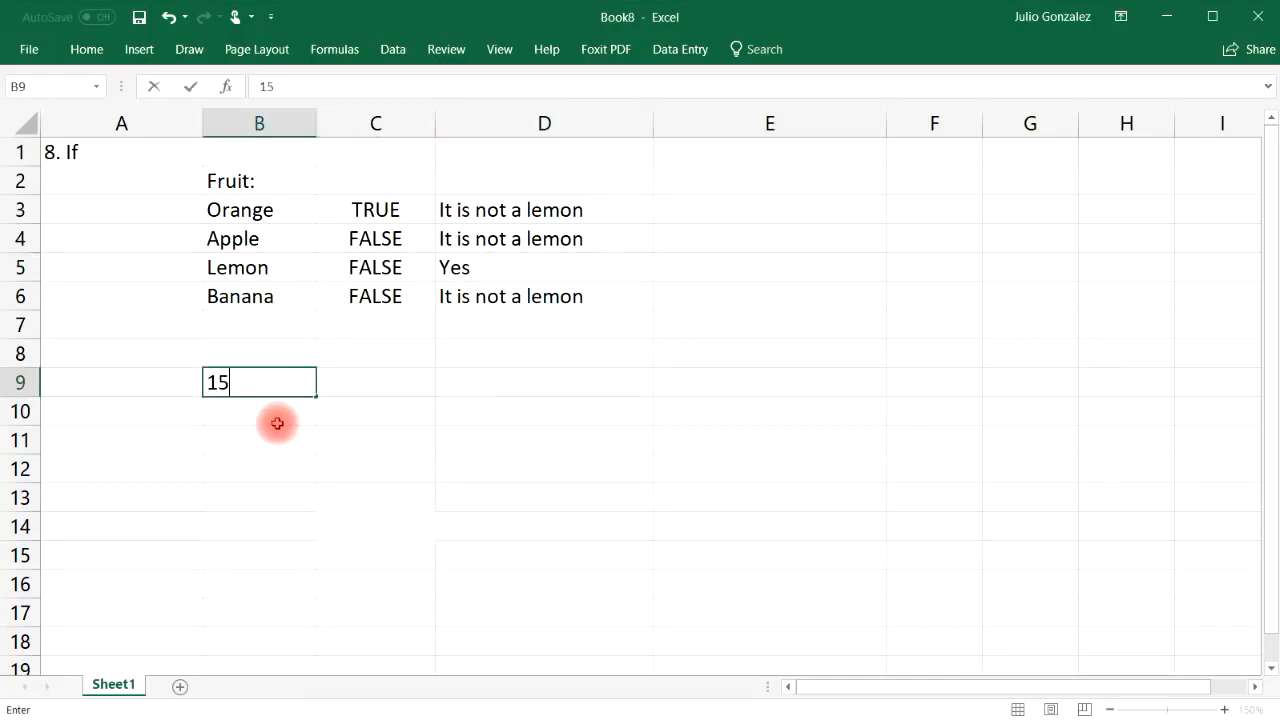
key(Return)
text(25)
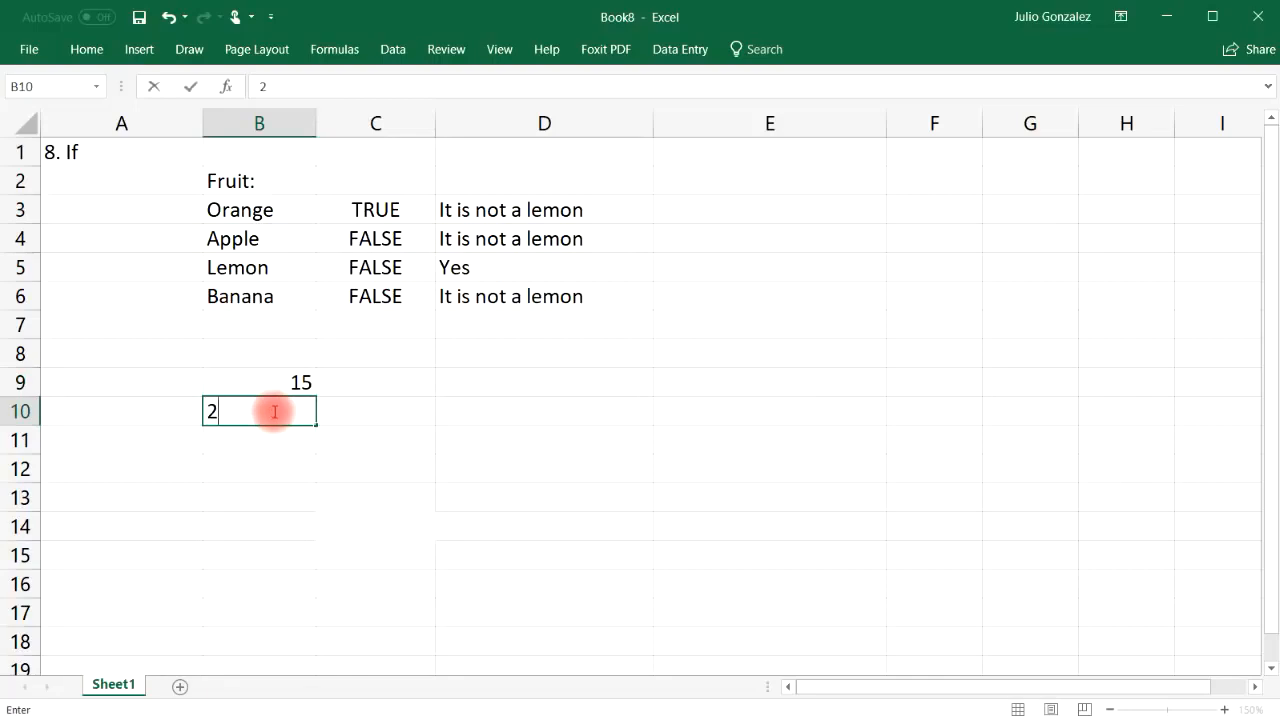
key(Return)
text(50)
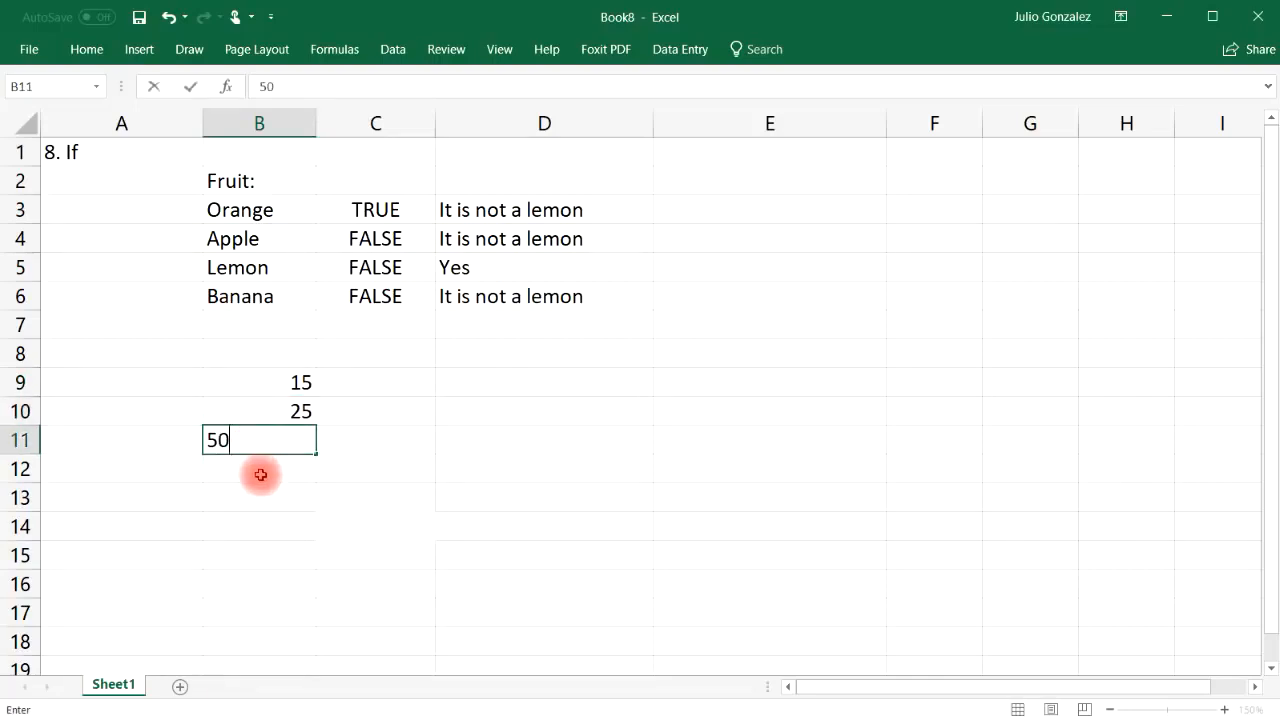
key(Return)
text(84)
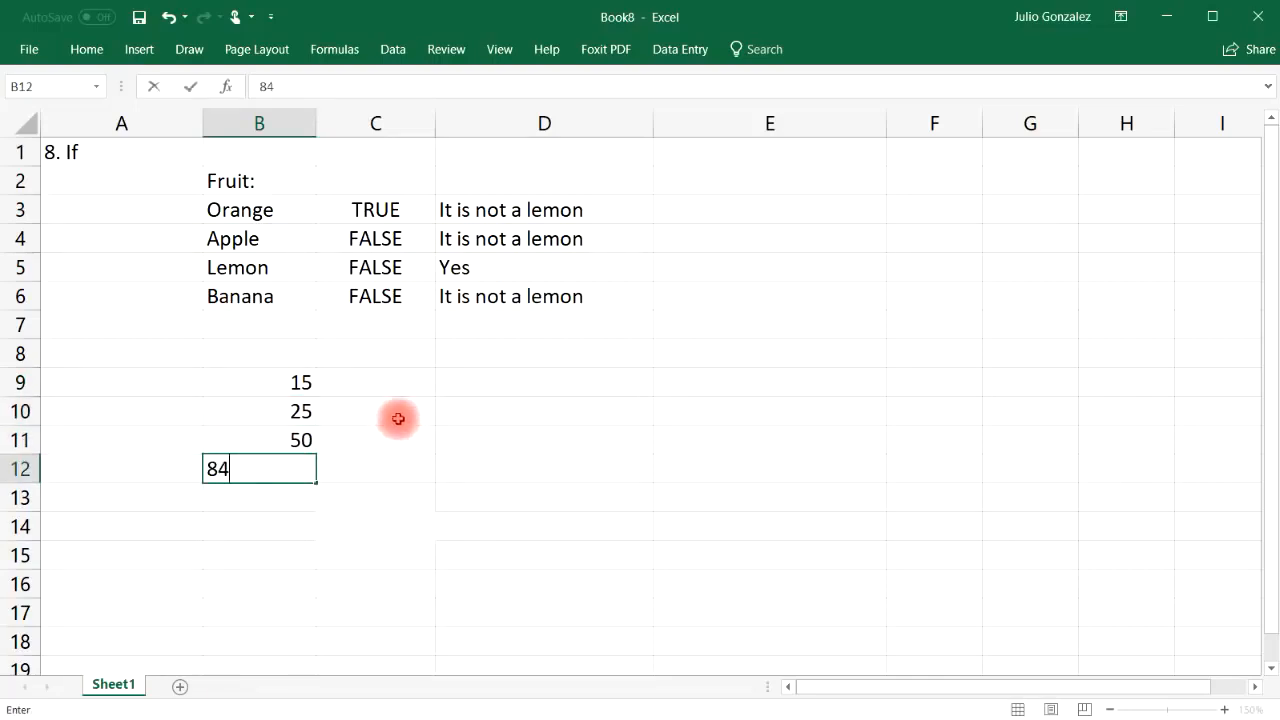
click(403, 381)
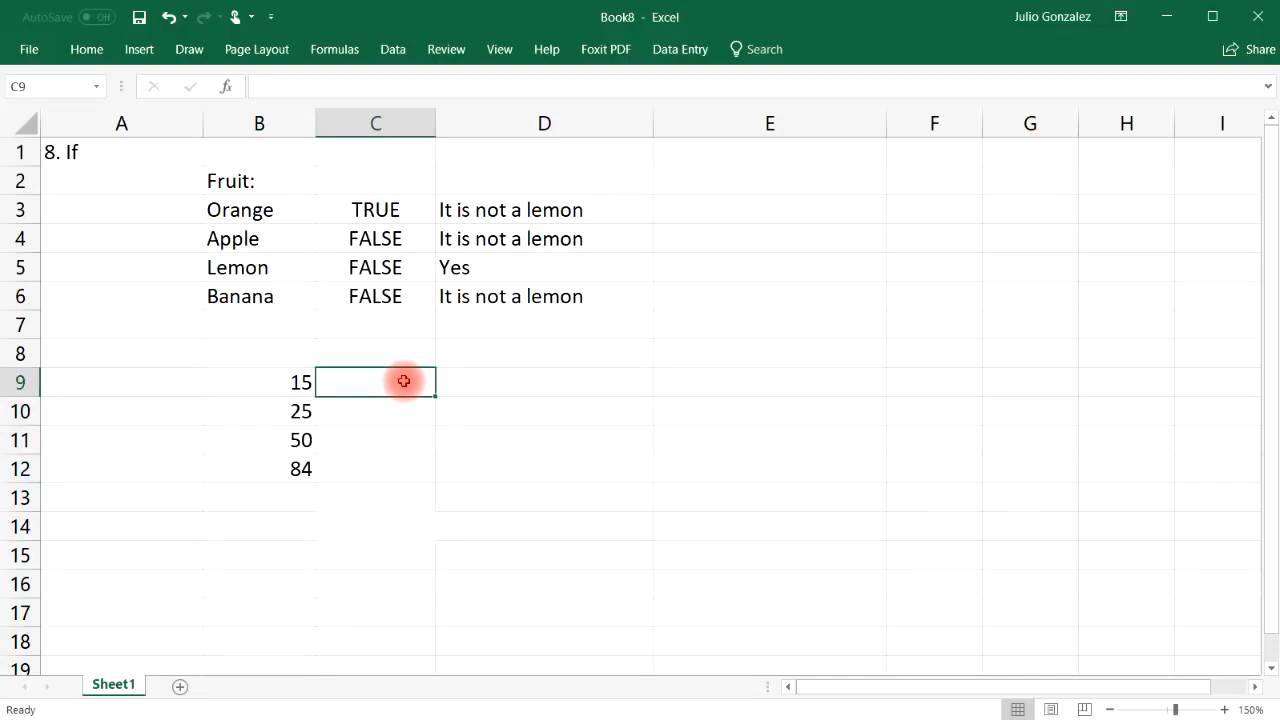
Enter =IF(B9>30,B9*10,0) in C9 and fill it to C12, giving 0, 0, 500, 840
text(=if)
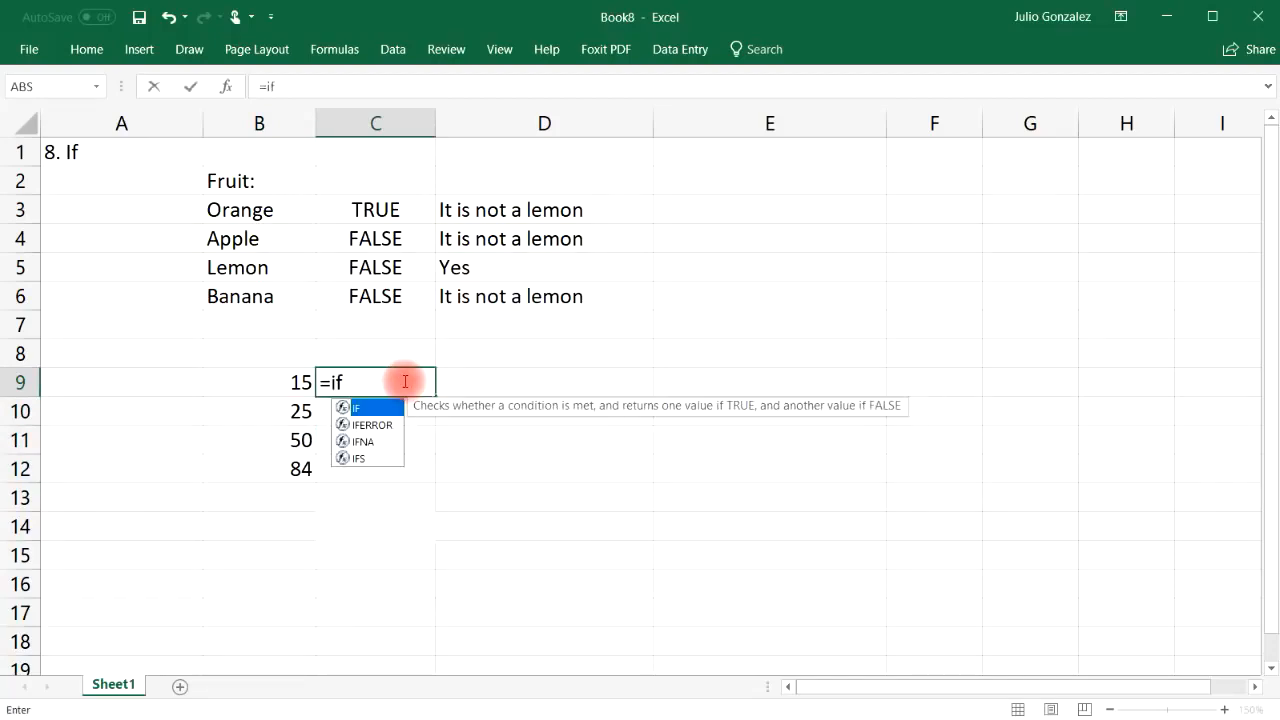
text(()
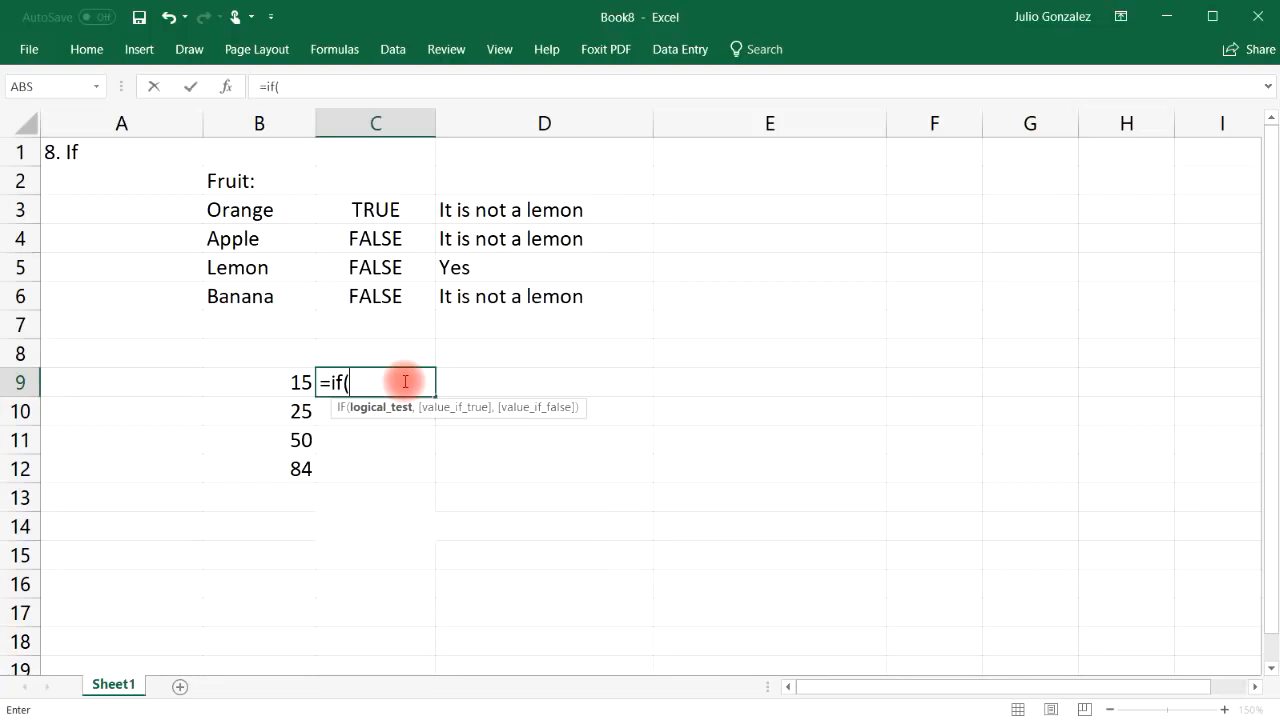
text(B9)
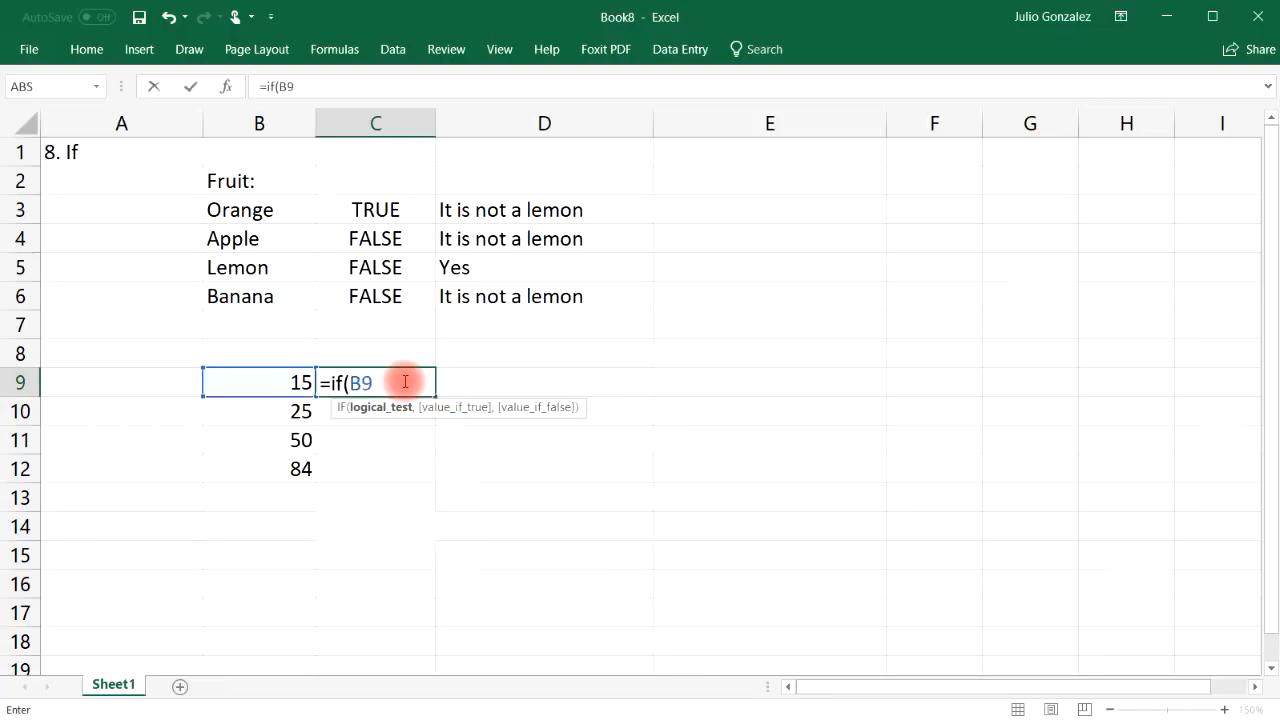
text(>30,)
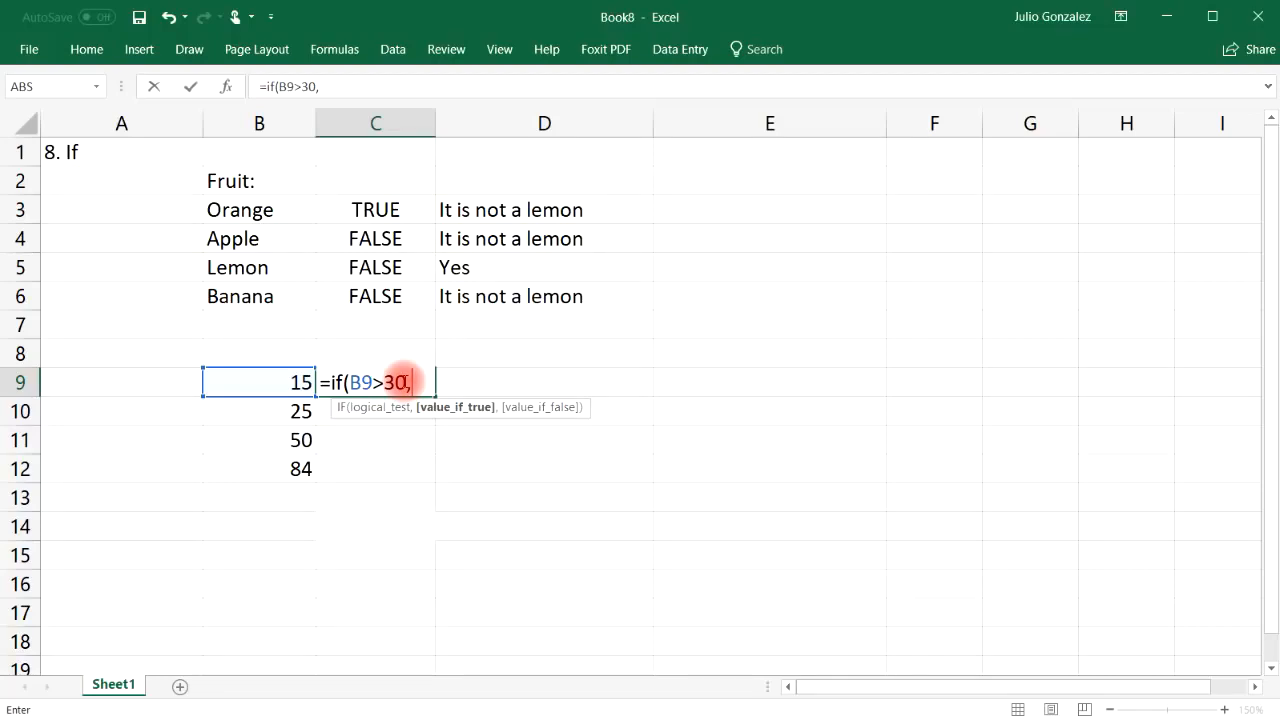
text(B9*)
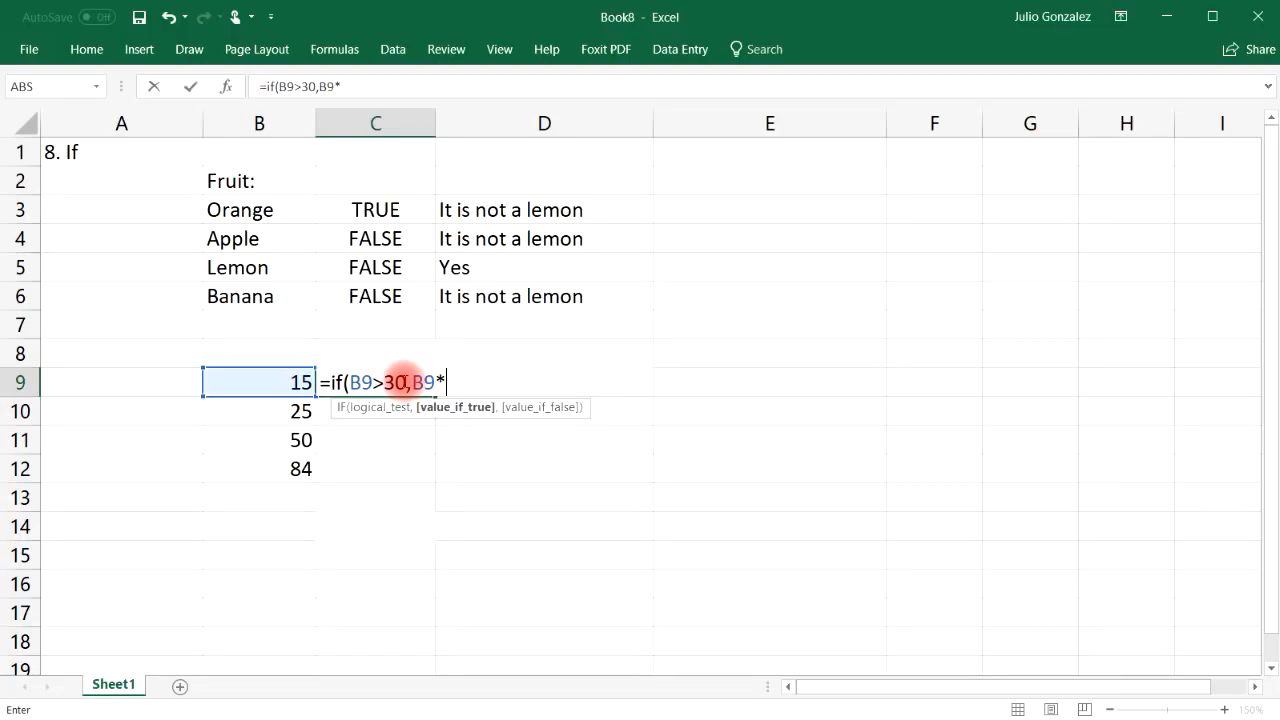
text(10,)
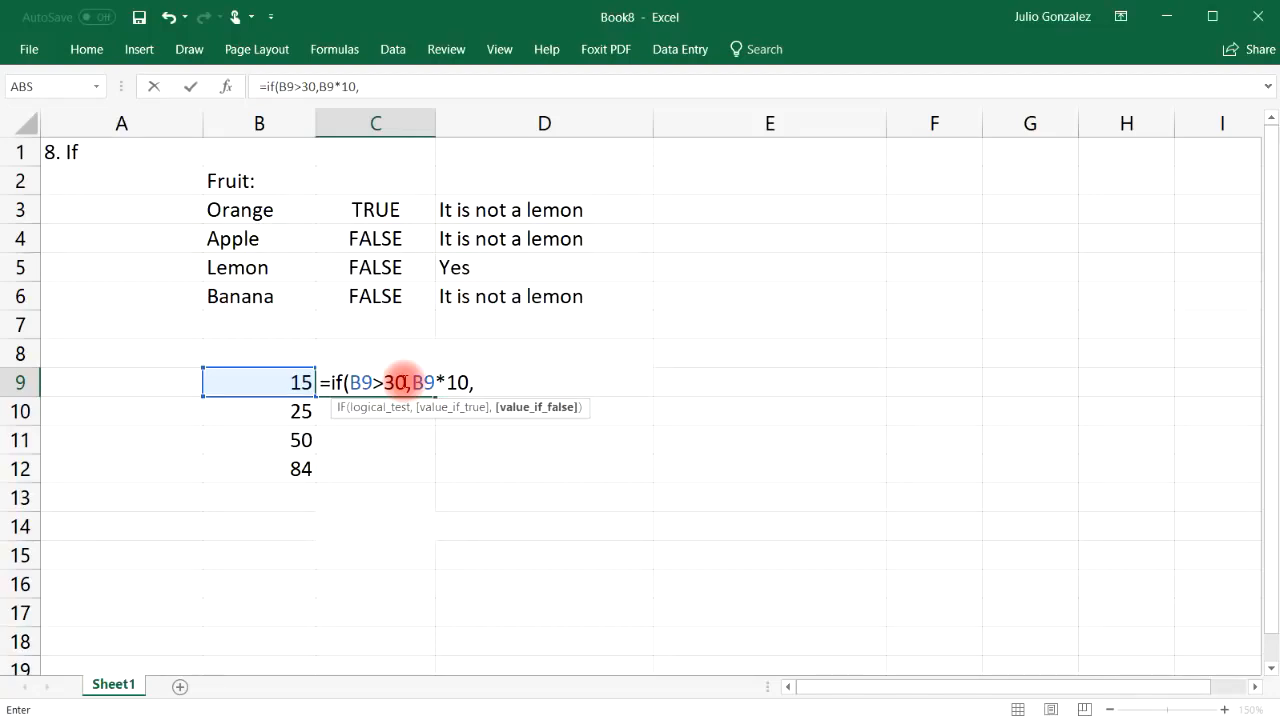
text(0)
key(Return)
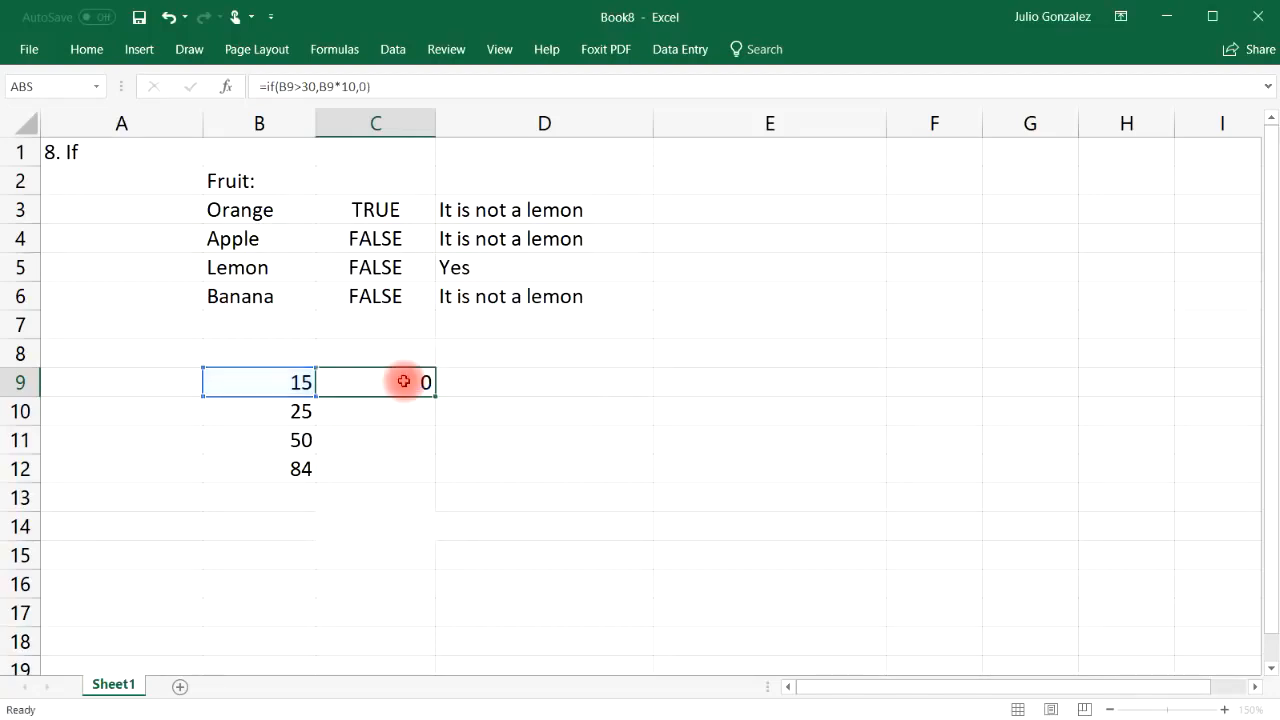
click(403, 381)
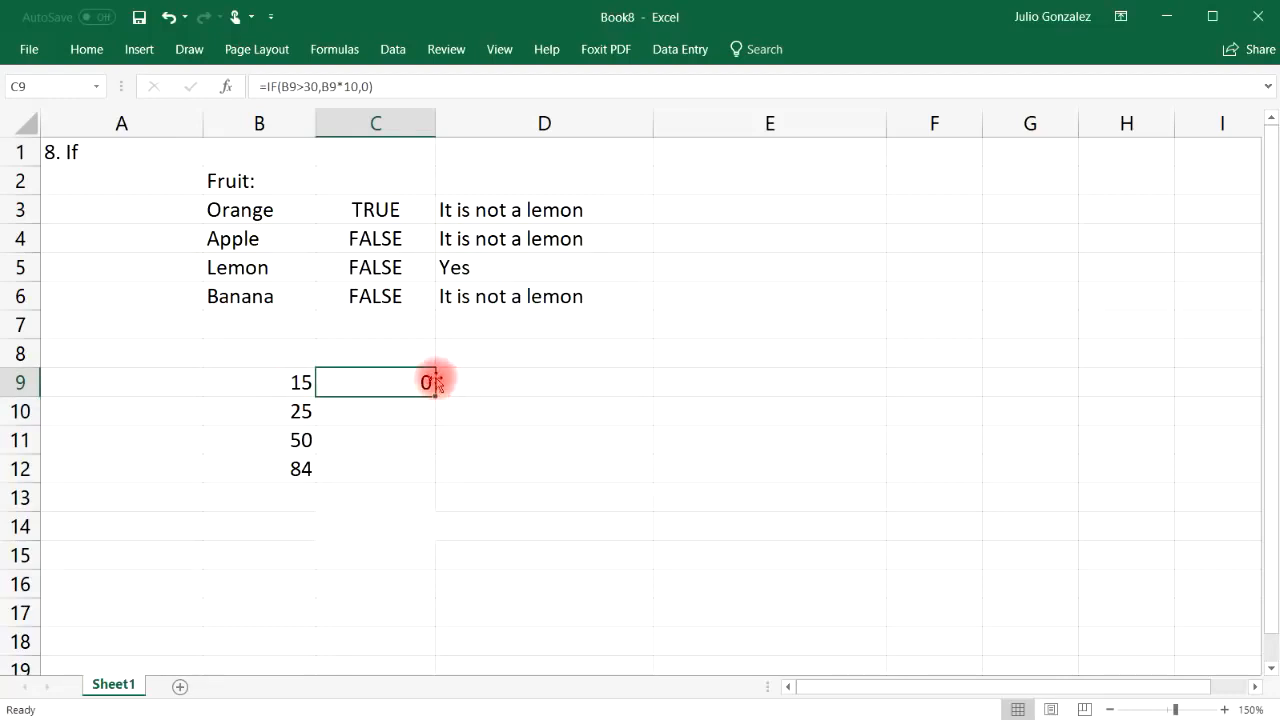
drag(434, 391, 436, 482)
click(292, 437)
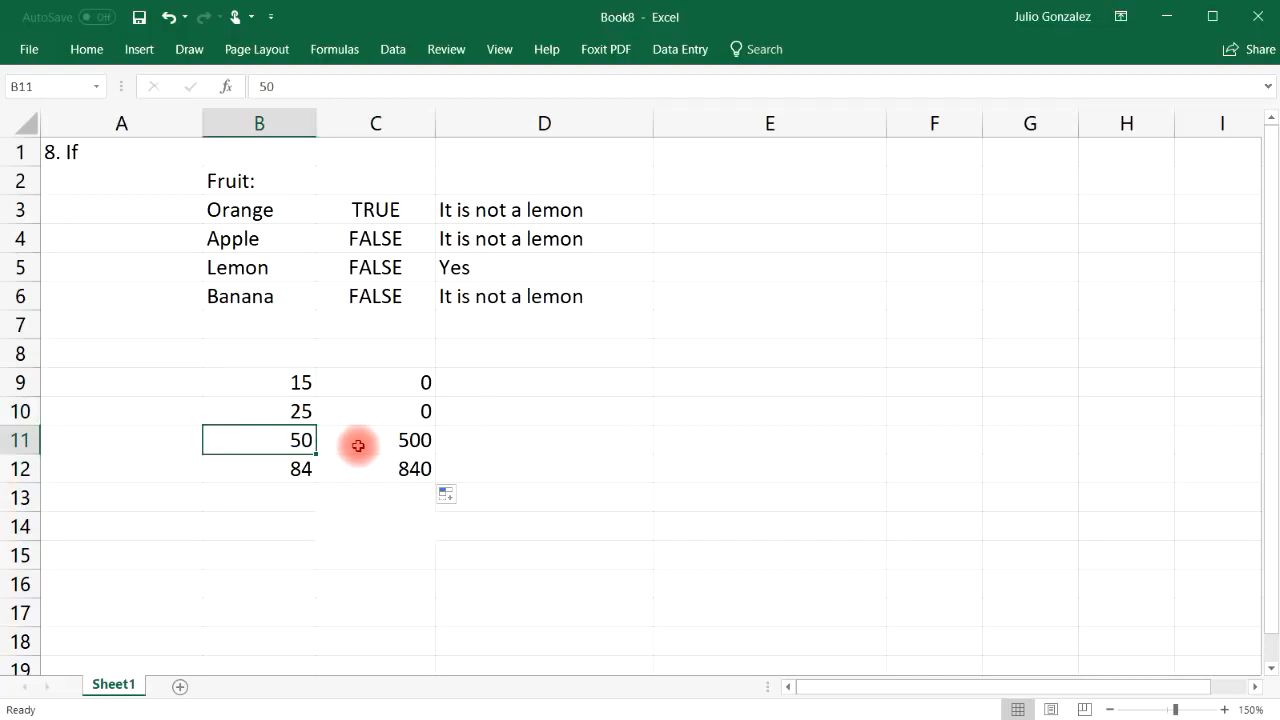
click(395, 440)
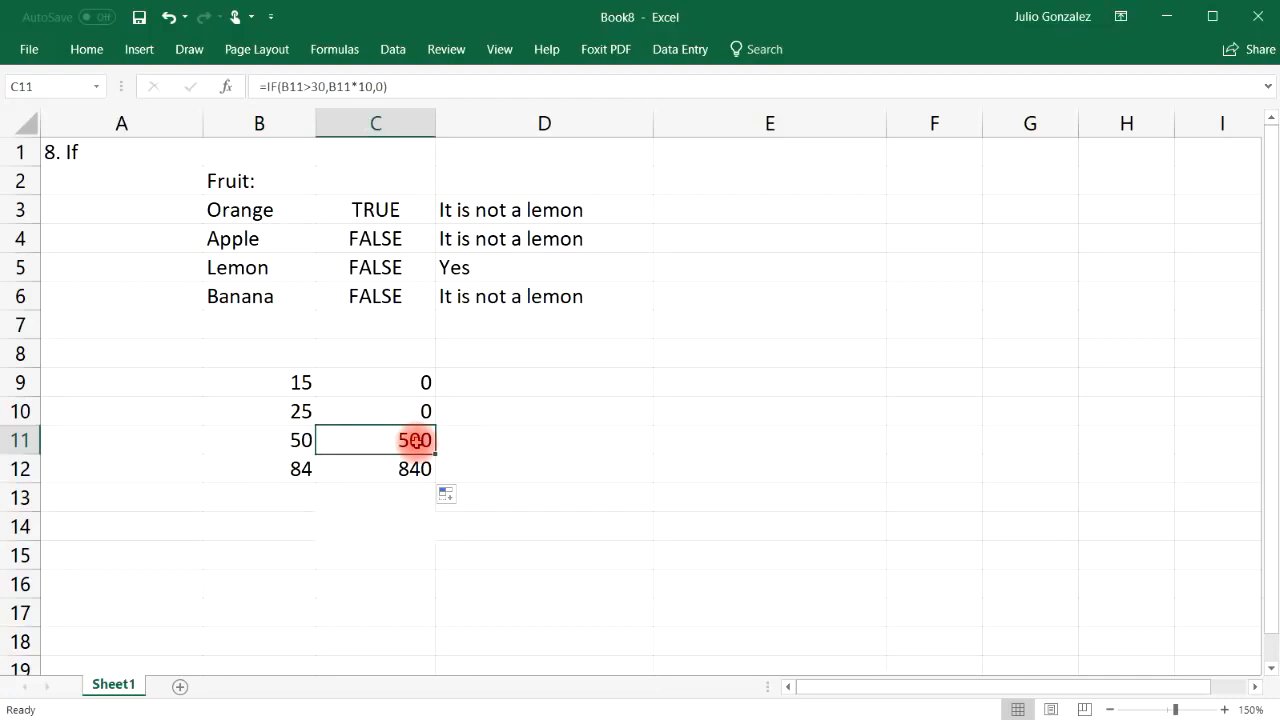
click(308, 469)
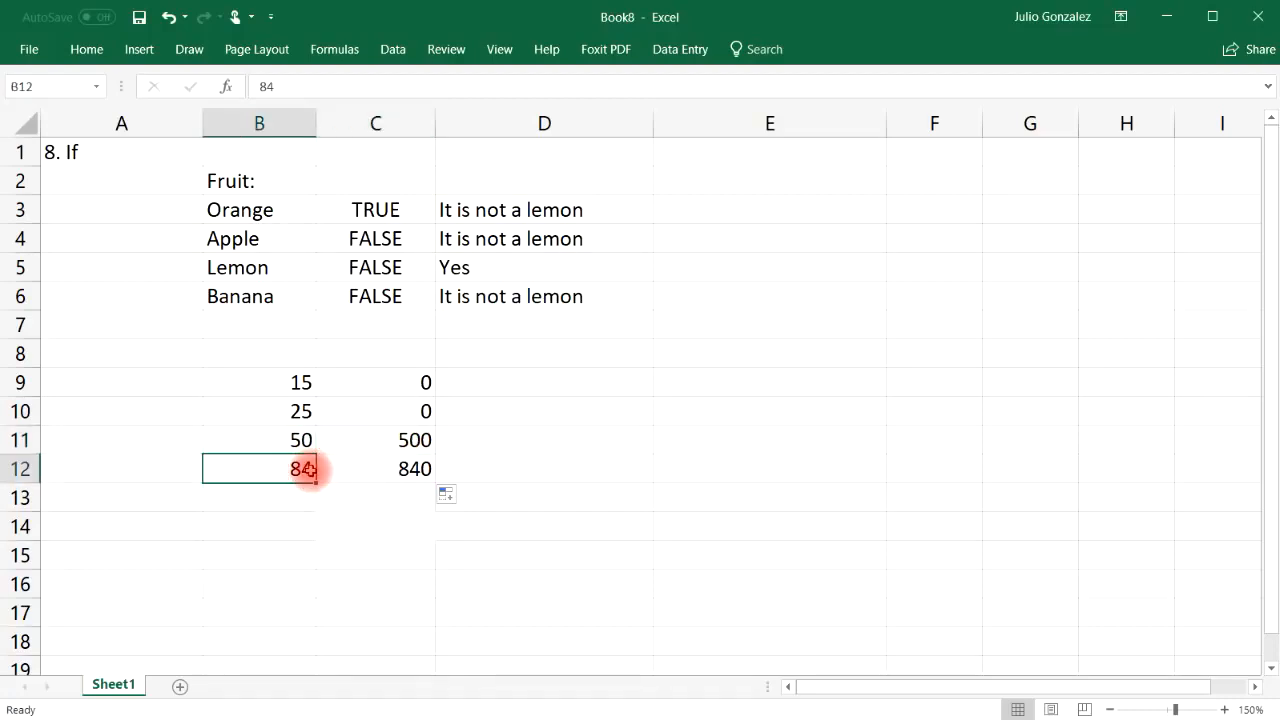
click(378, 466)
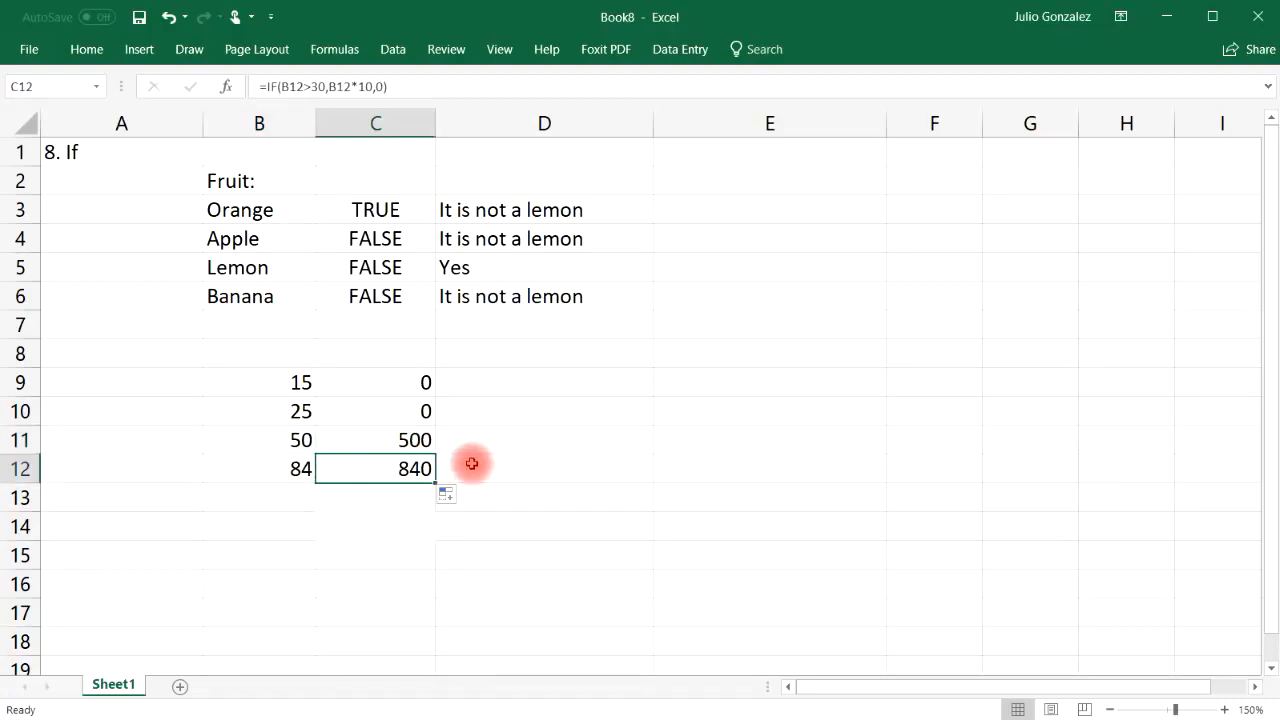
Enter =IF(B9<30,B9-10,B9/10) in D9 so it shows 5
click(577, 384)
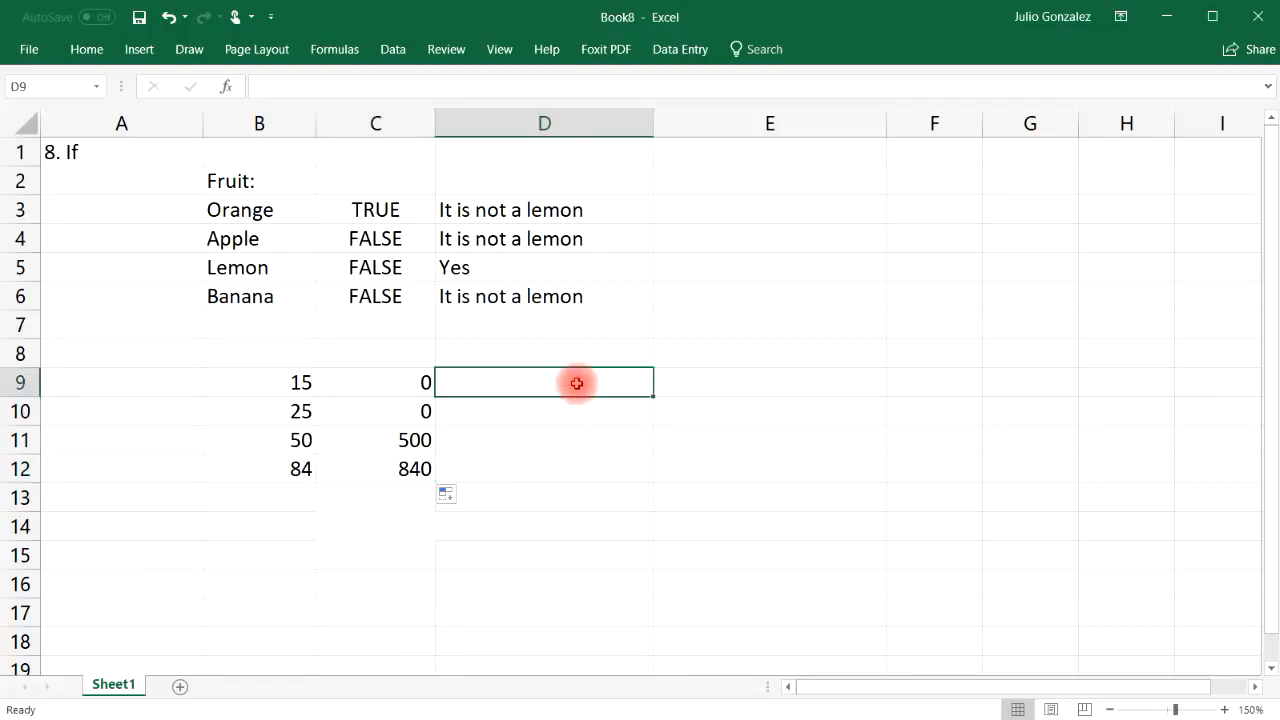
text(=if()
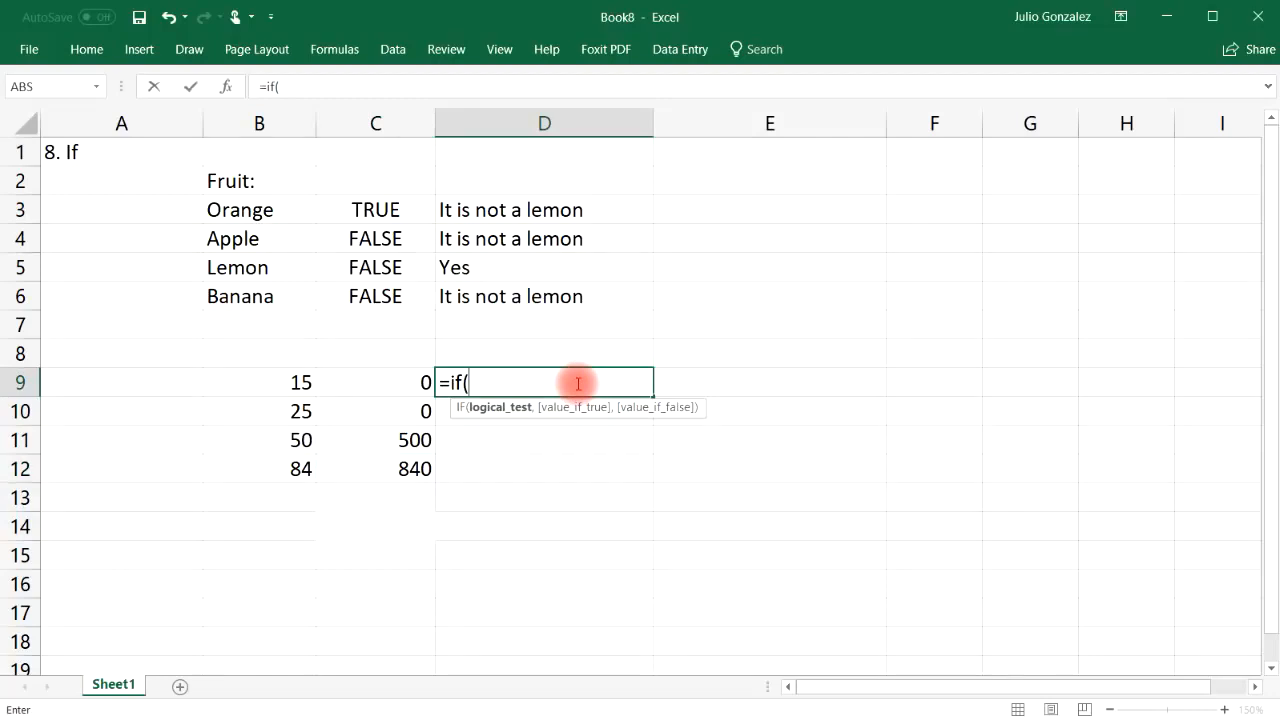
text(B9)
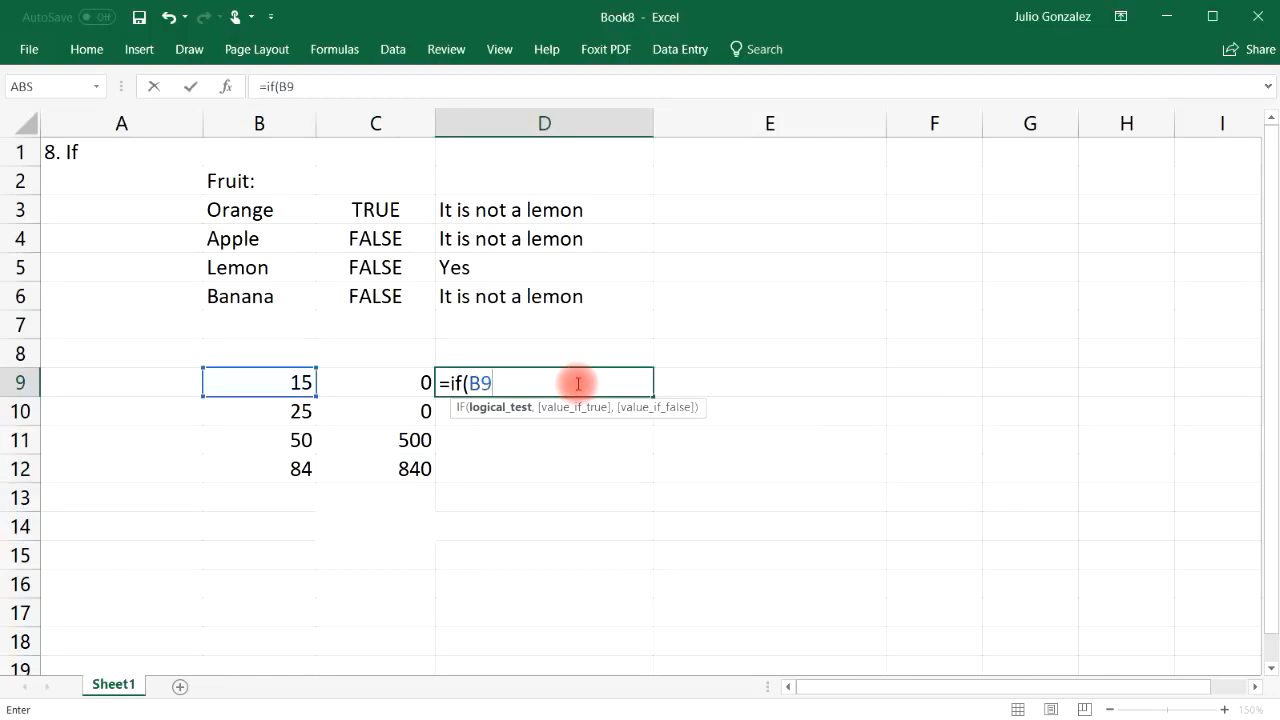
text(<30,)
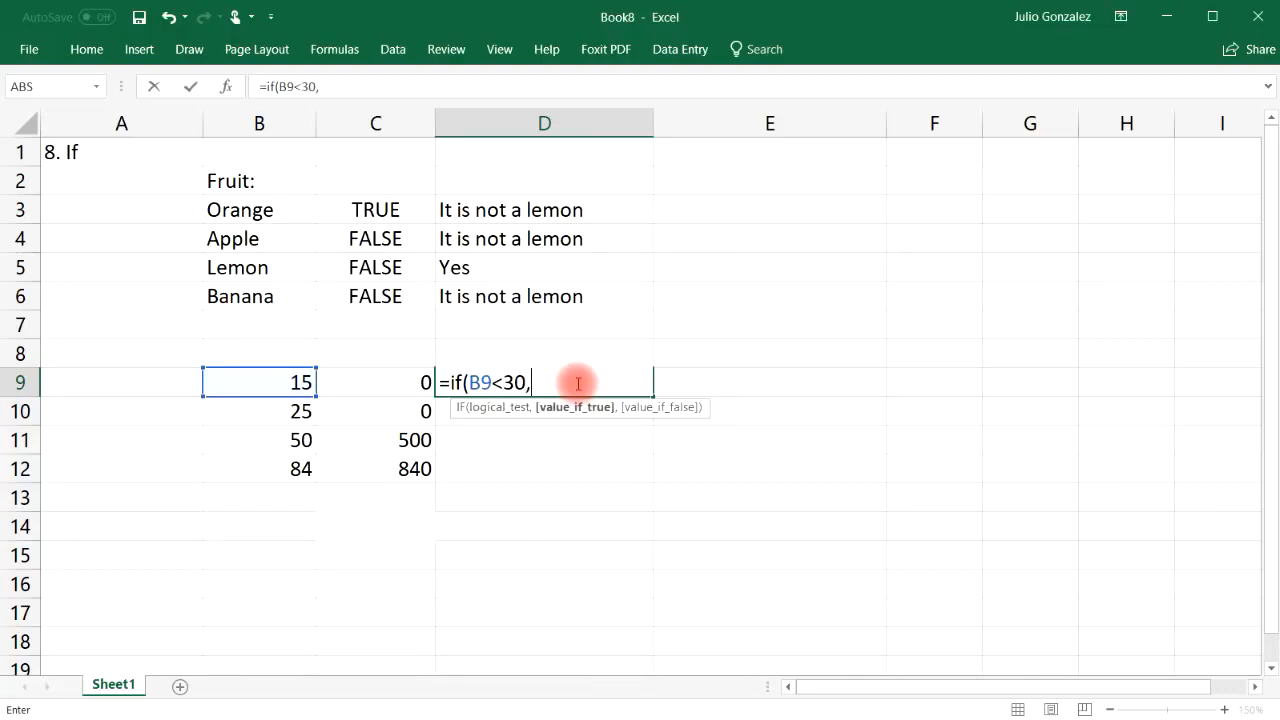
text(B9)
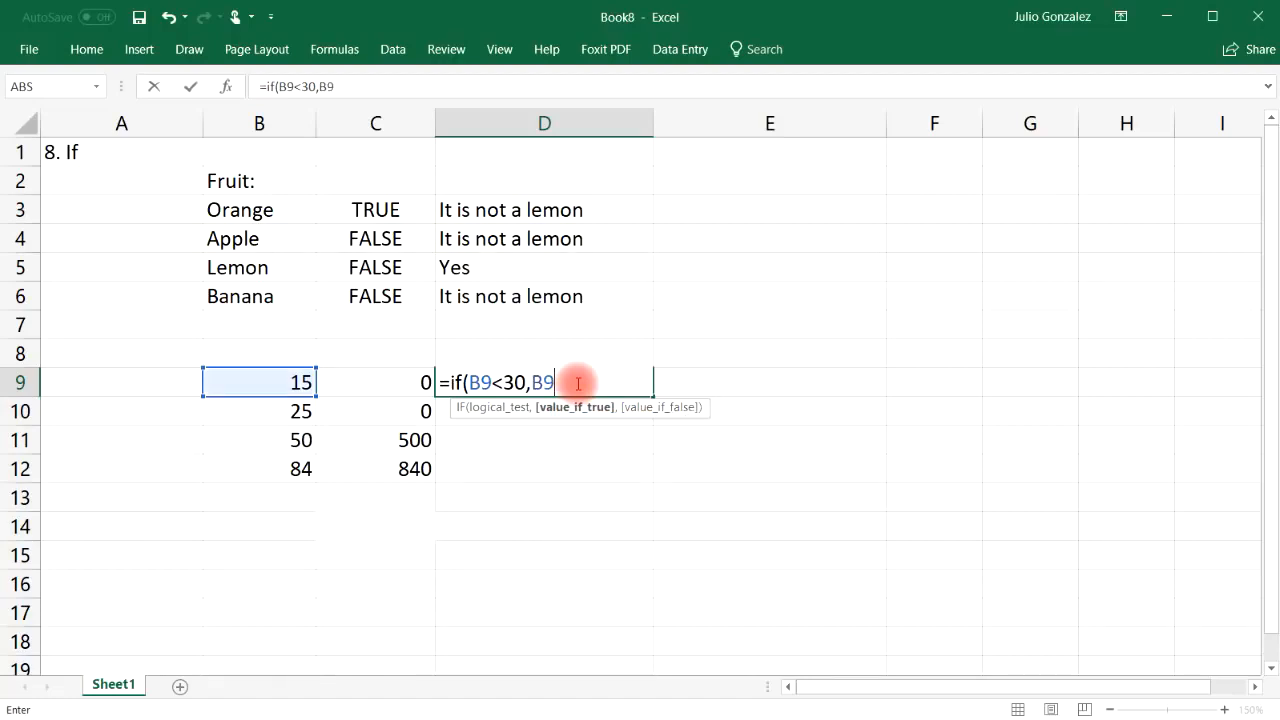
text(*)
key(BackSpace)
text(-10,)
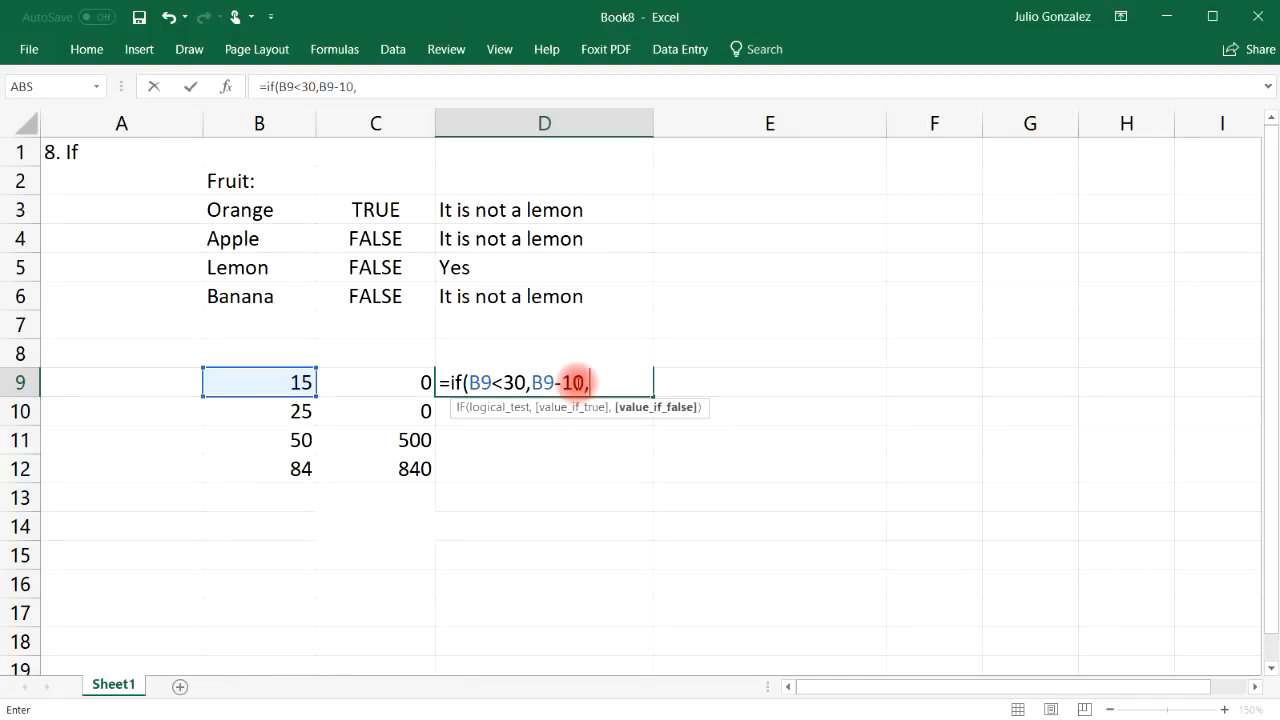
text(B9)
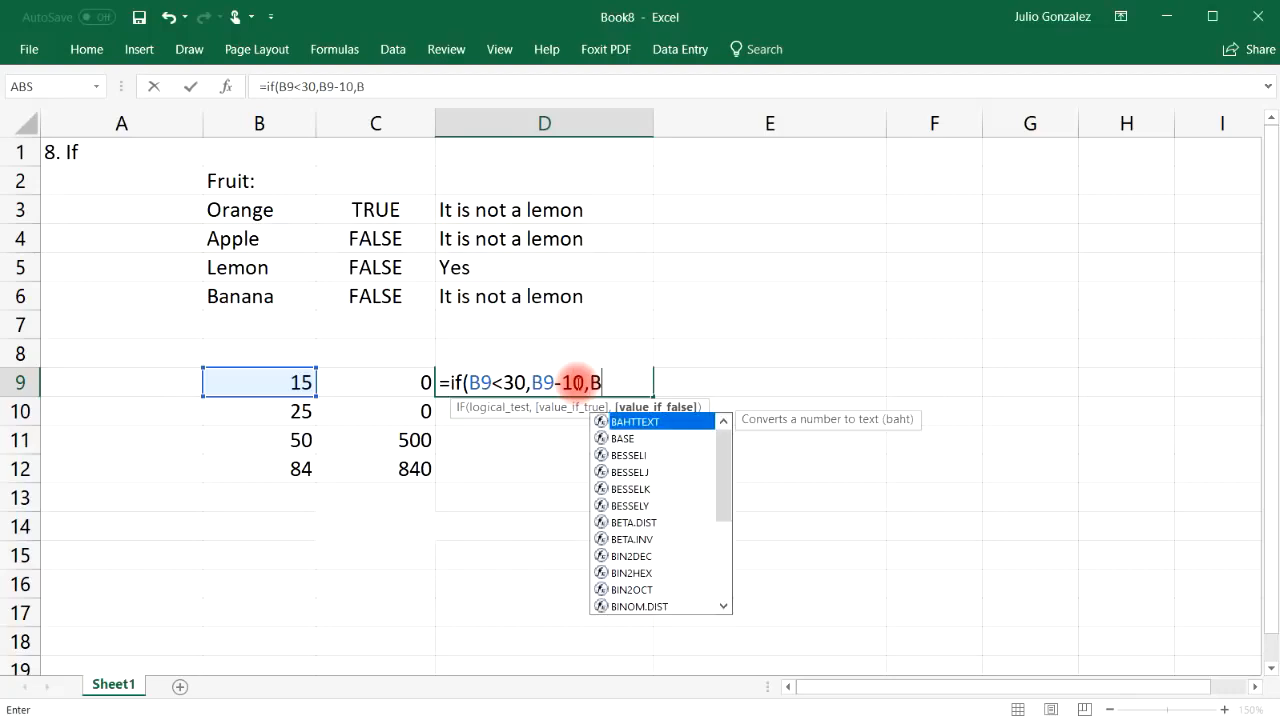
text(*)
key(BackSpace)
text(/10)
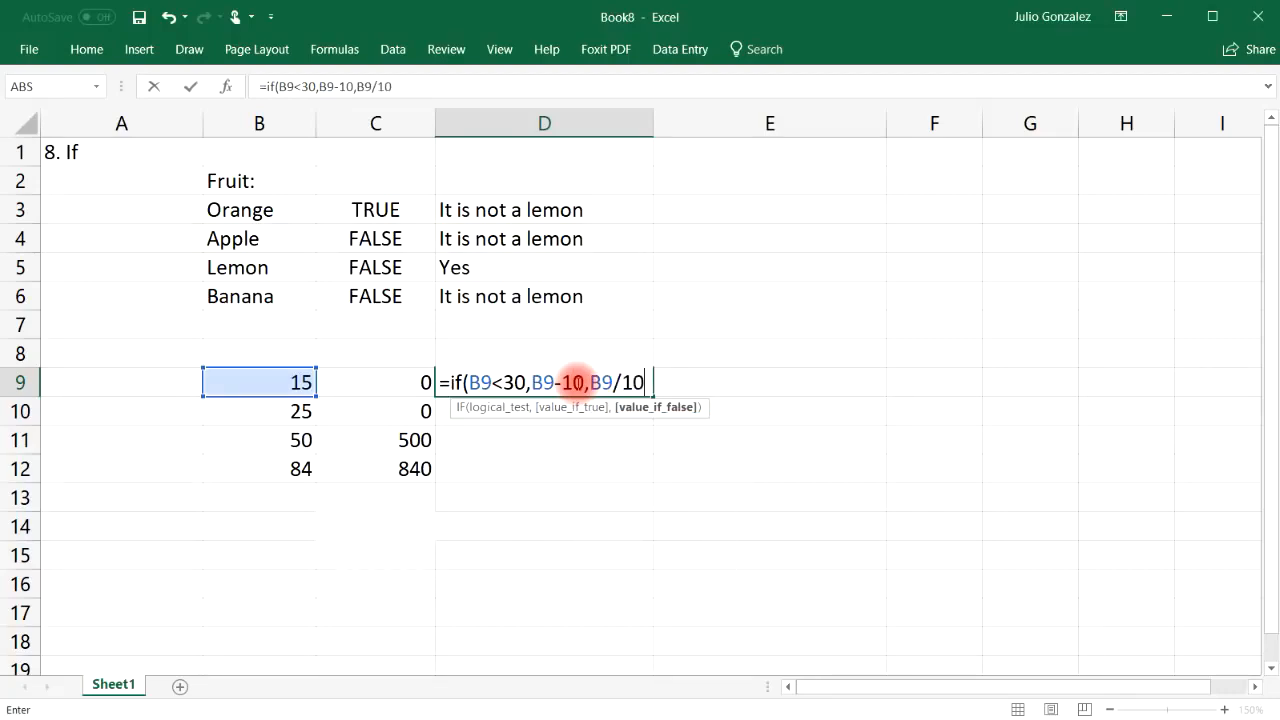
text()B9*10,0))
key(Return)
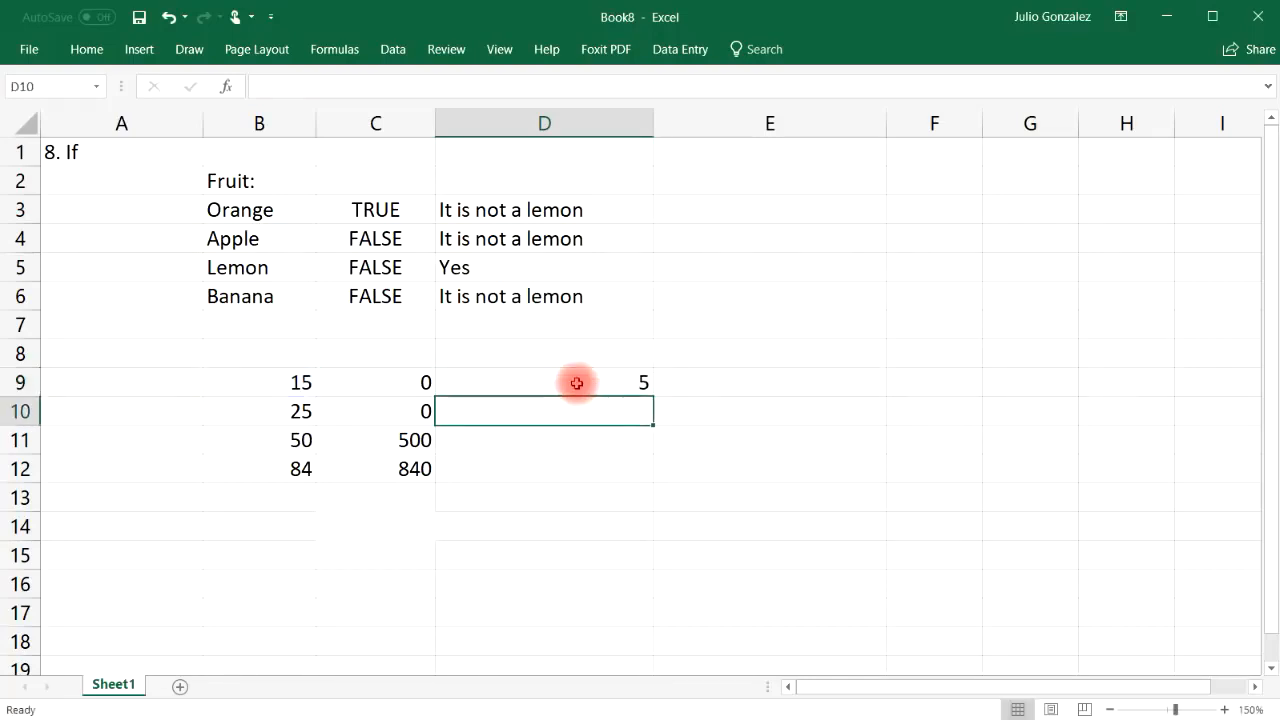
click(600, 381)
drag(652, 396, 647, 486)
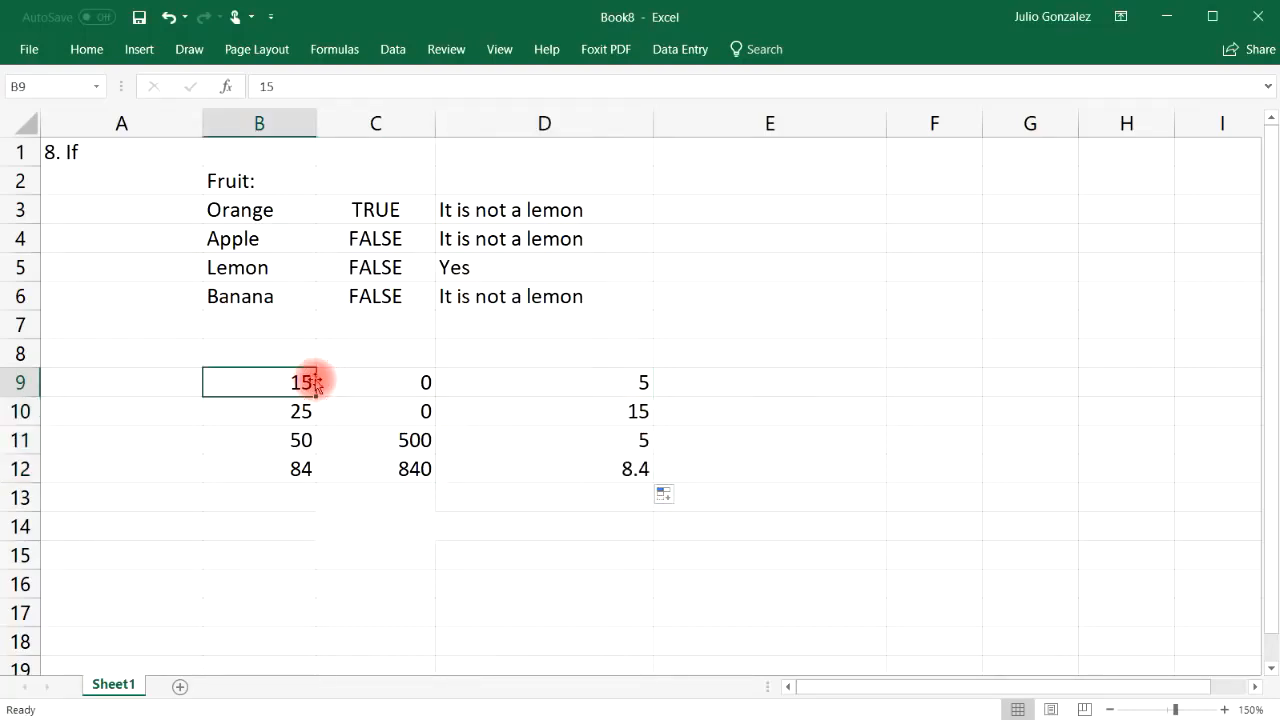
click(528, 383)
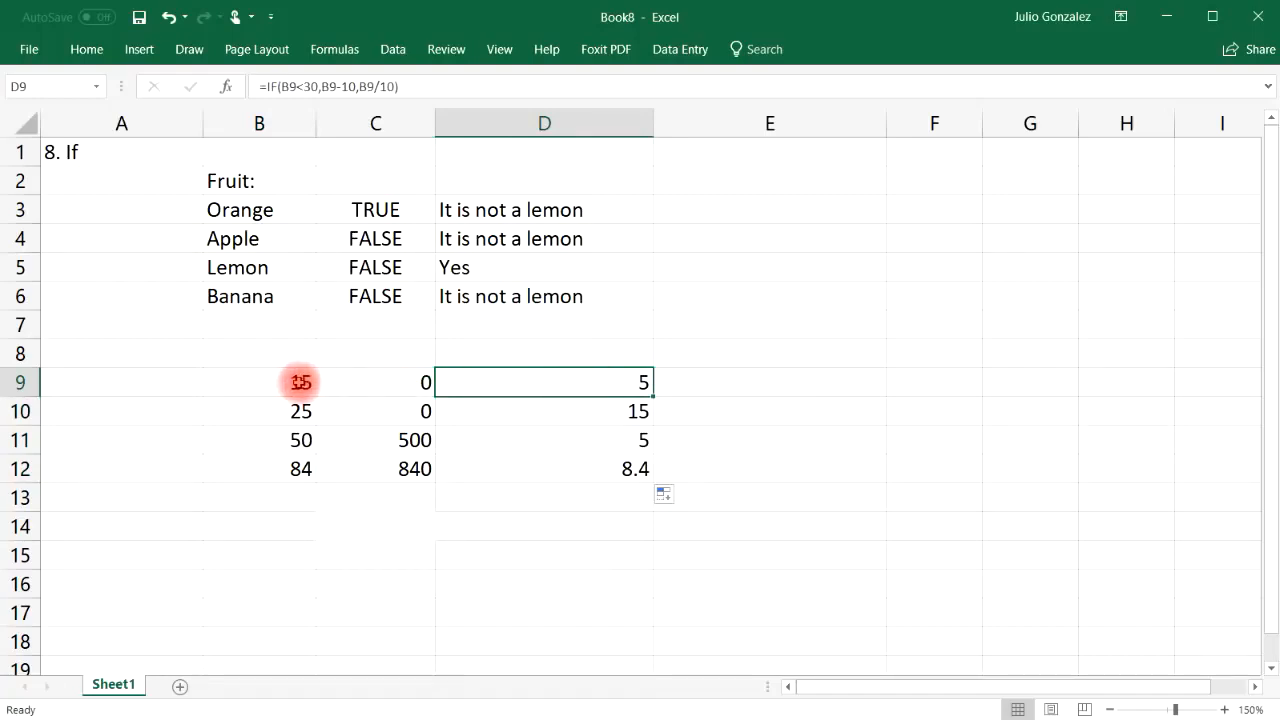
click(300, 382)
click(604, 390)
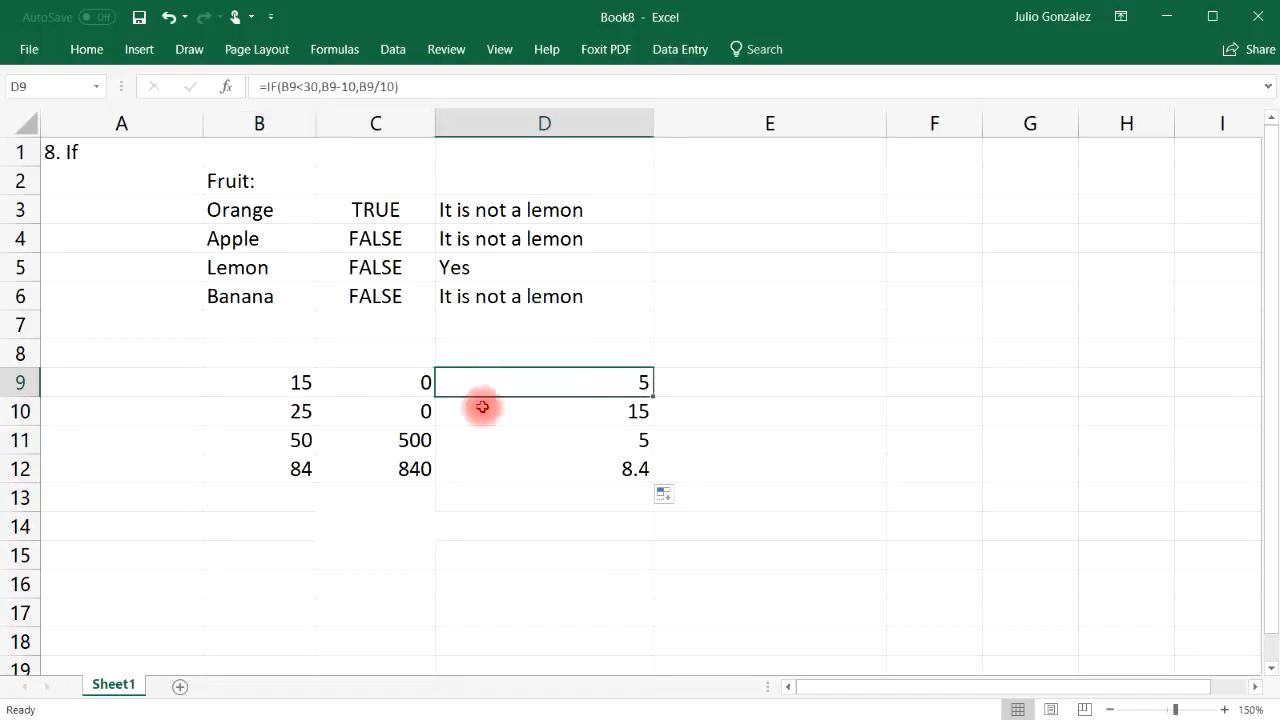
click(302, 411)
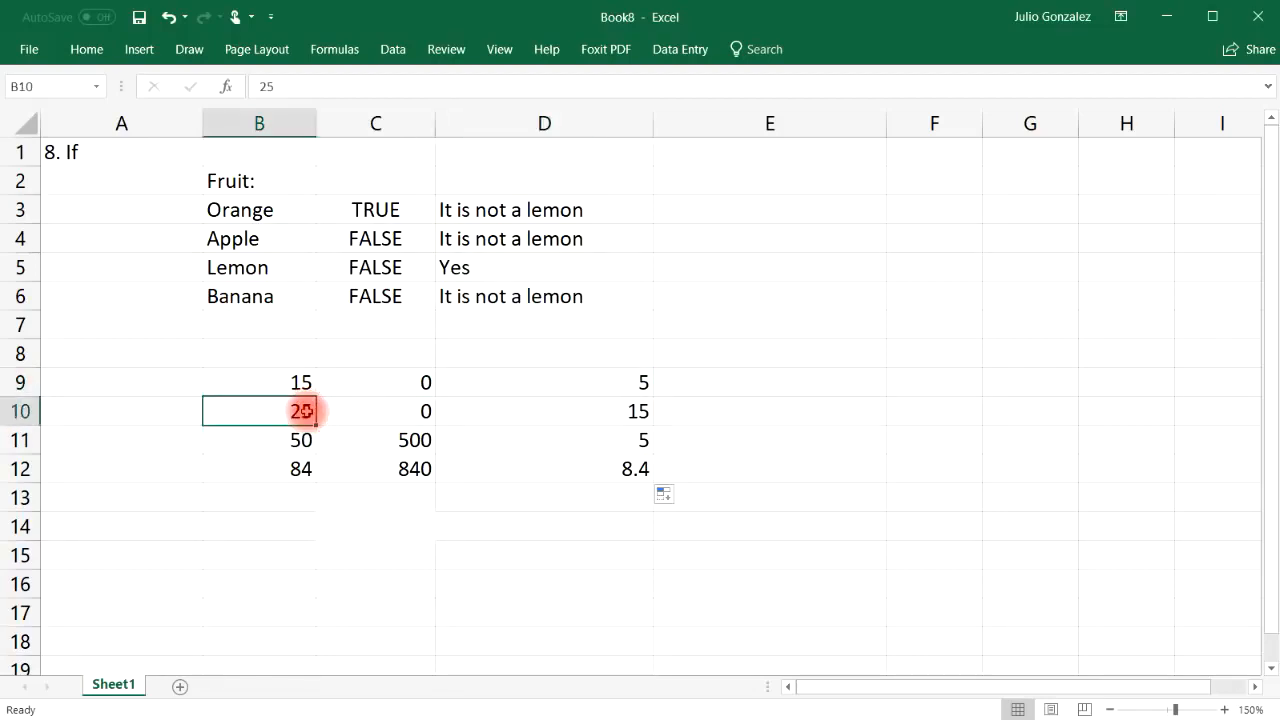
click(605, 413)
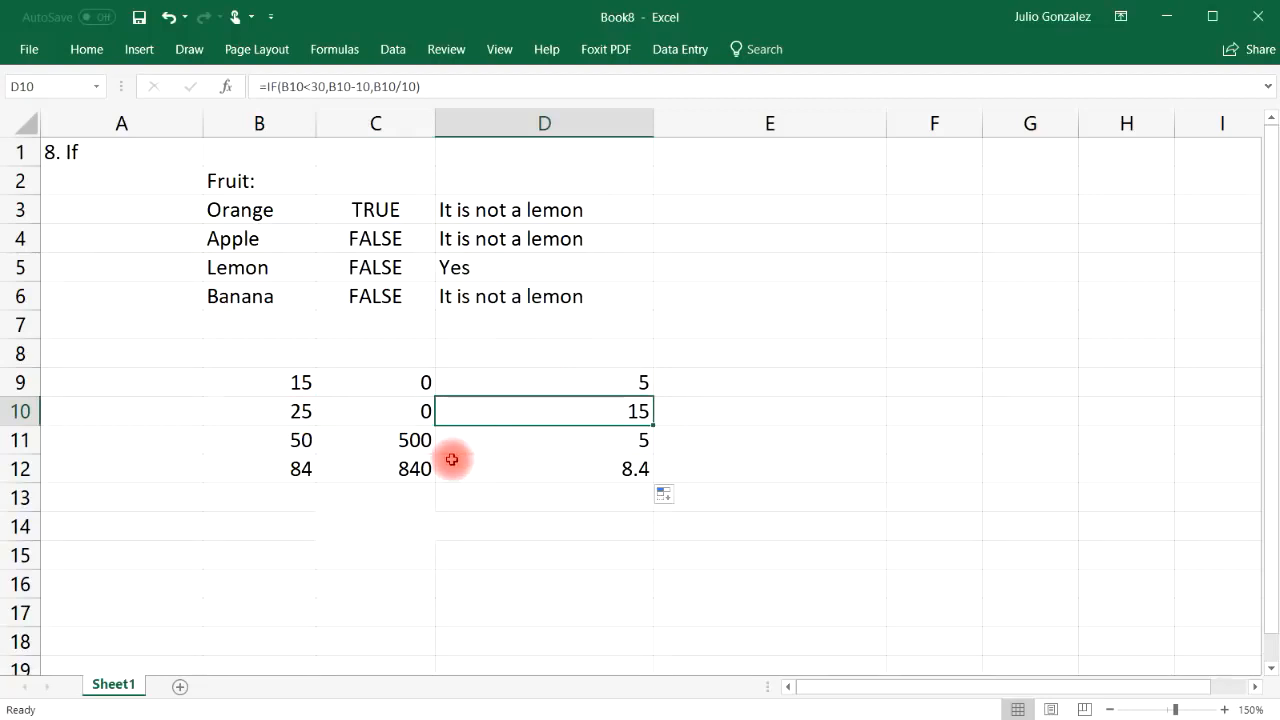
click(542, 440)
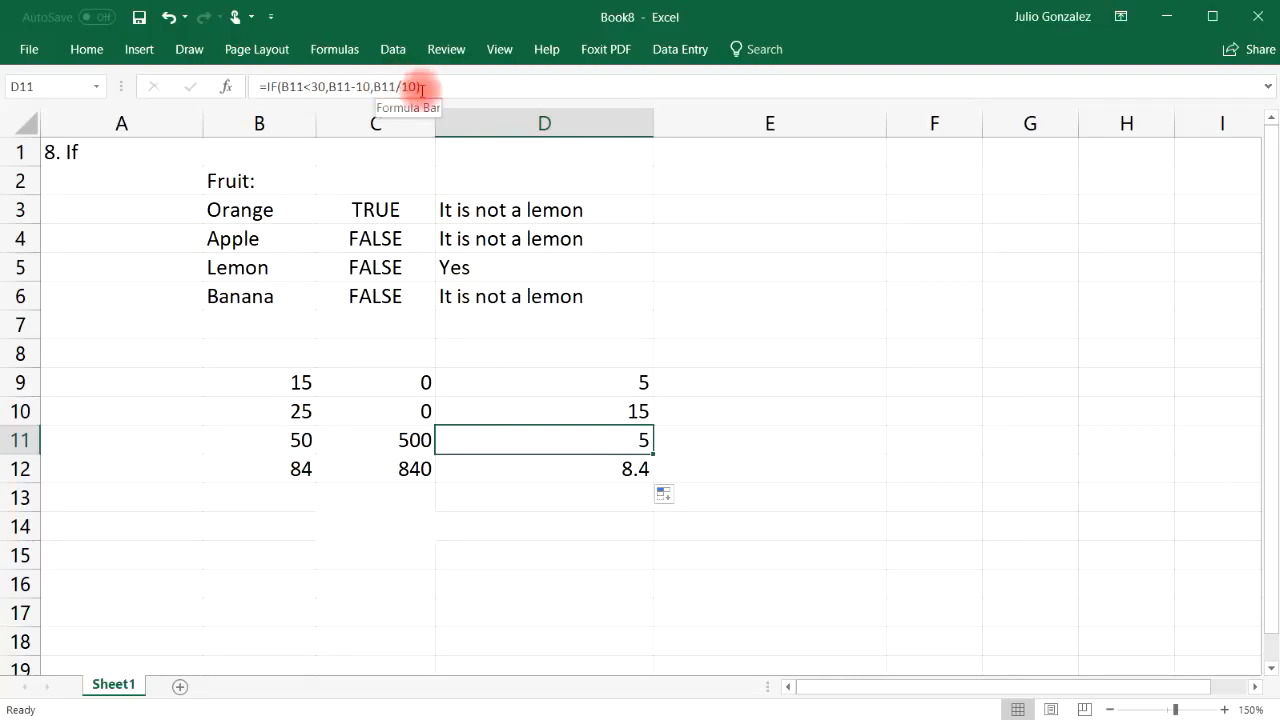
click(305, 440)
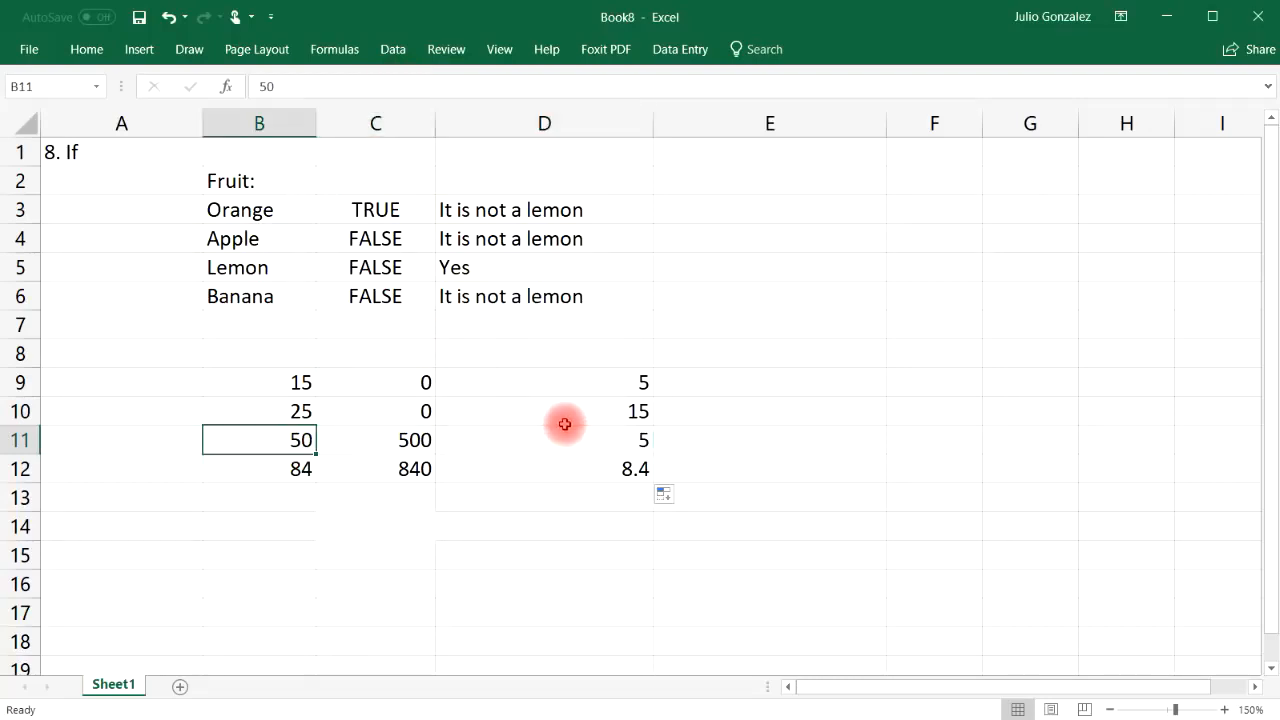
click(636, 437)
click(306, 466)
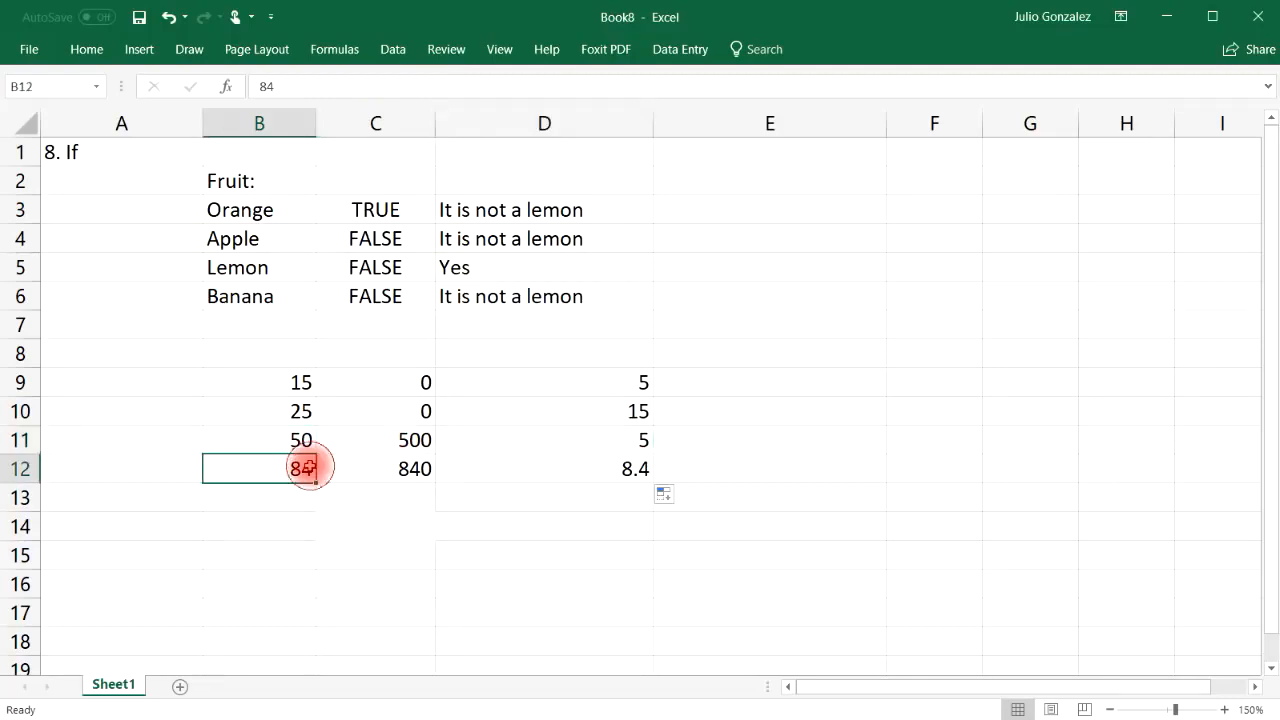
click(606, 478)
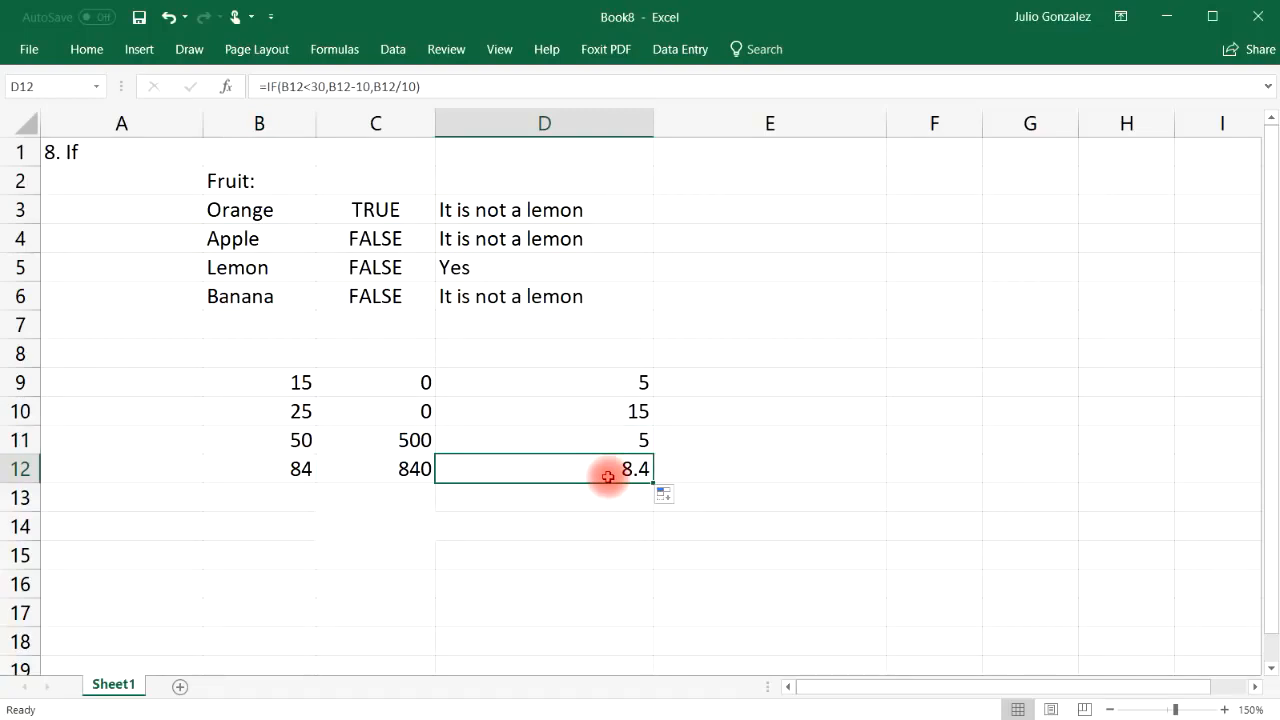
click(300, 382)
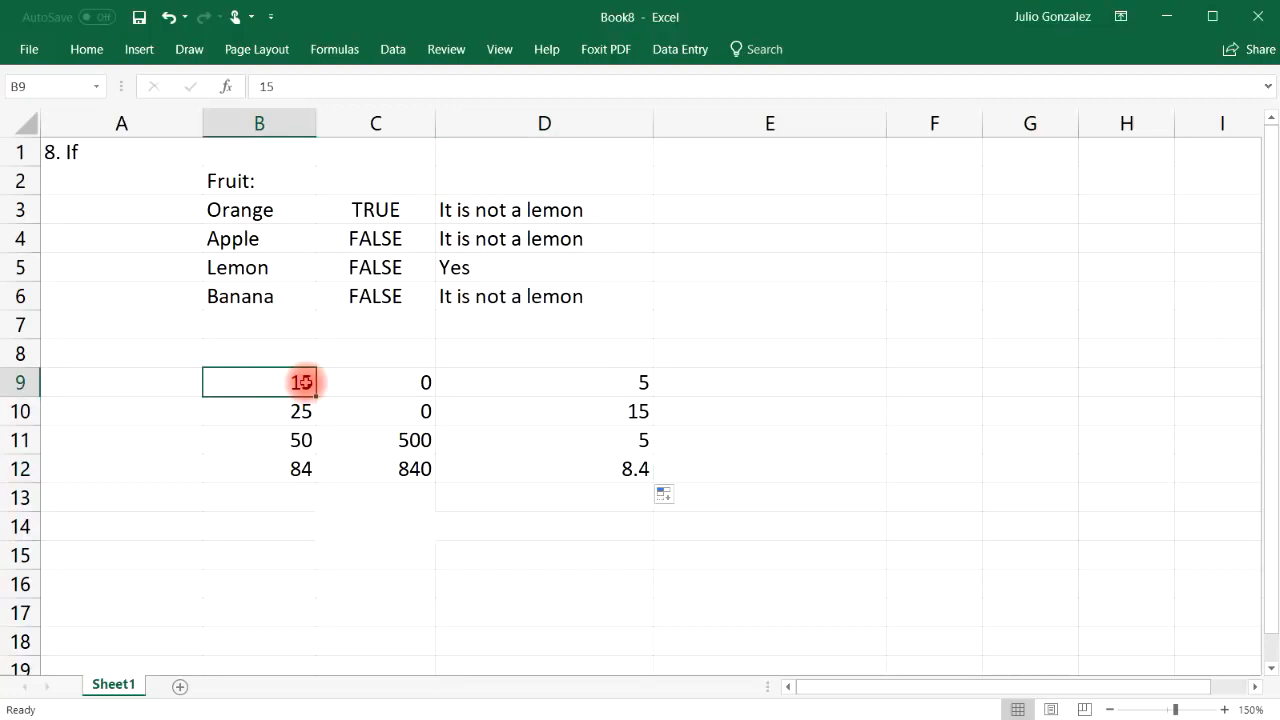
click(298, 522)
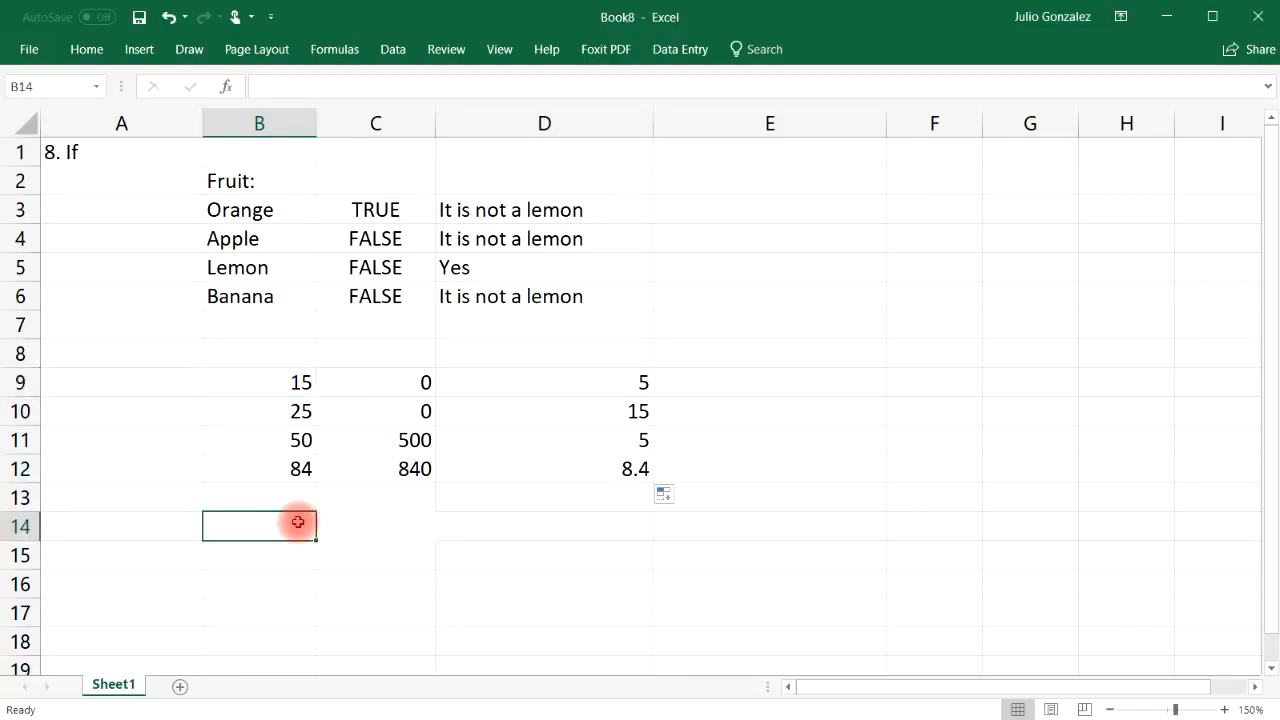
Put Yes in B14 and =IF(B14="Yes",SUM(B9:B12),AVERAGE(B9:B12)) in C14, showing 174
text(Yes)
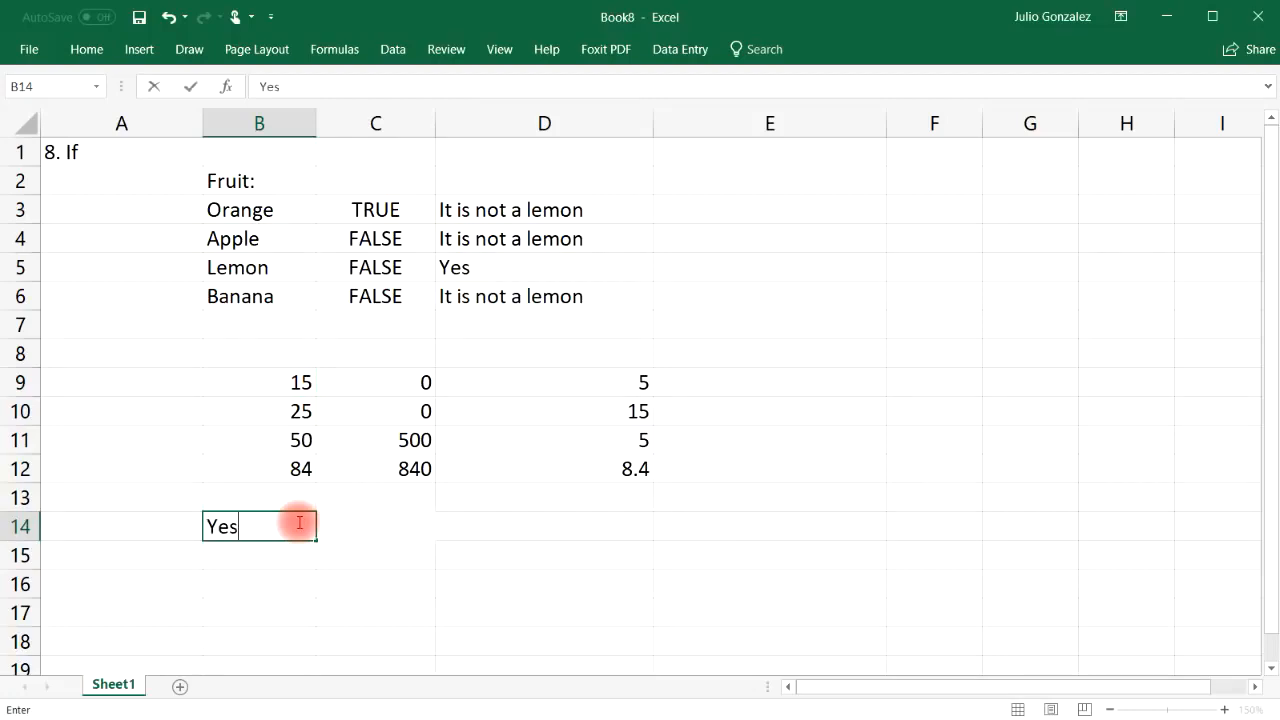
key(Tab)
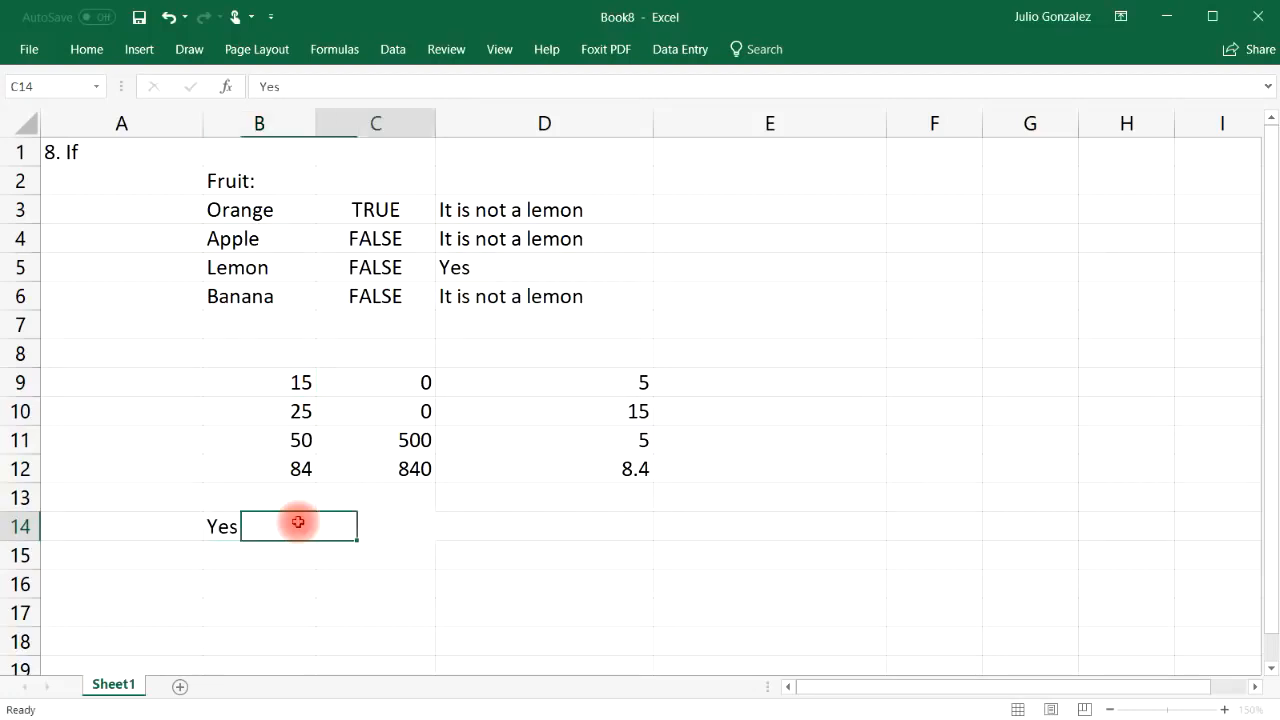
text(=If()
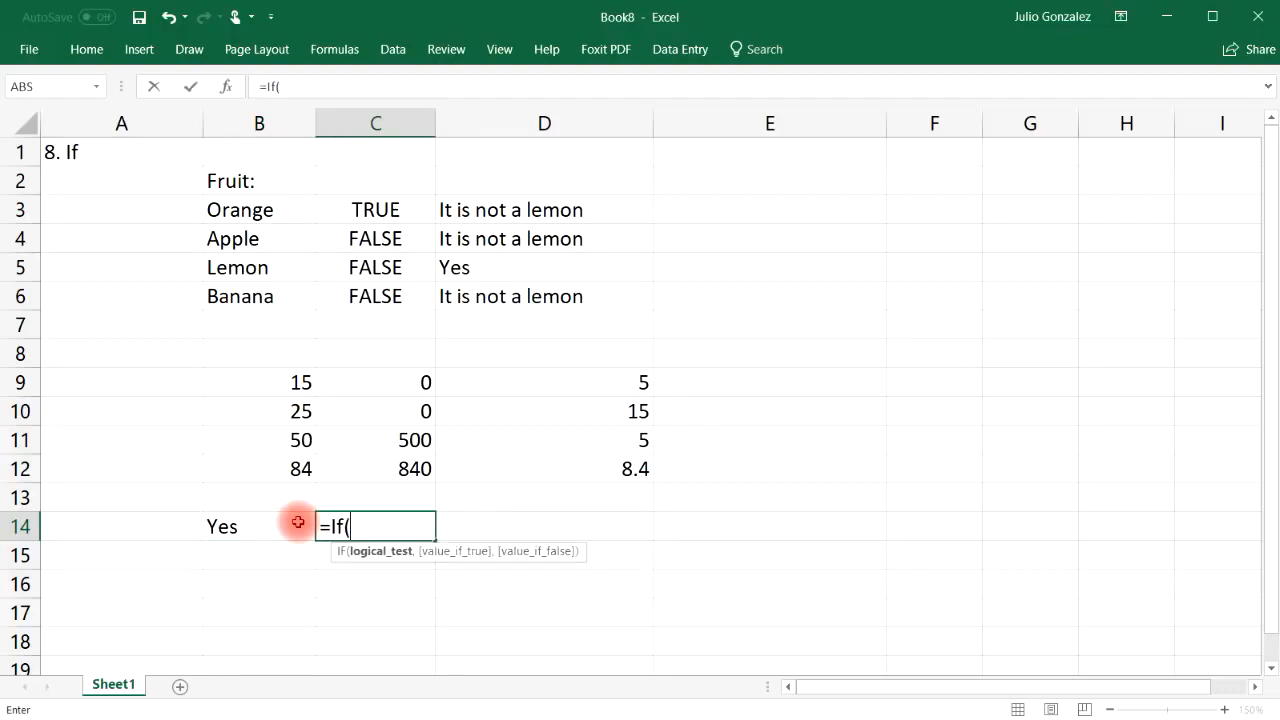
text(B14)
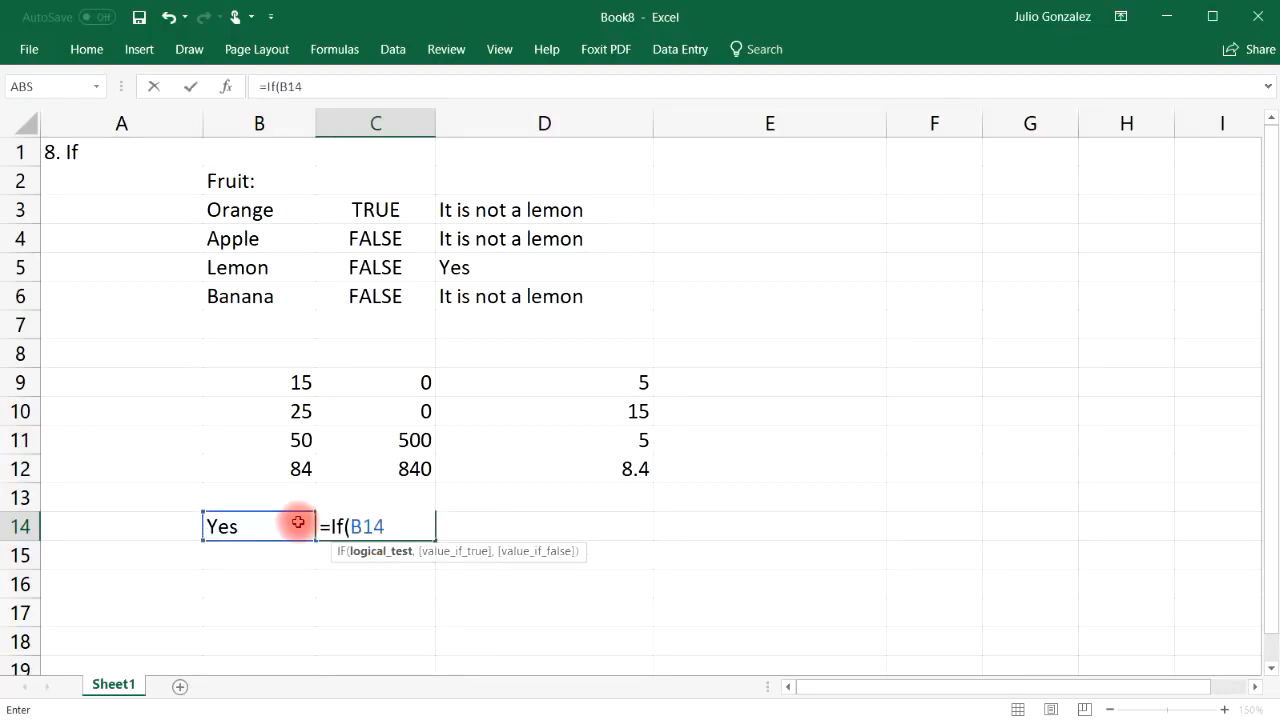
text(="Yes",)
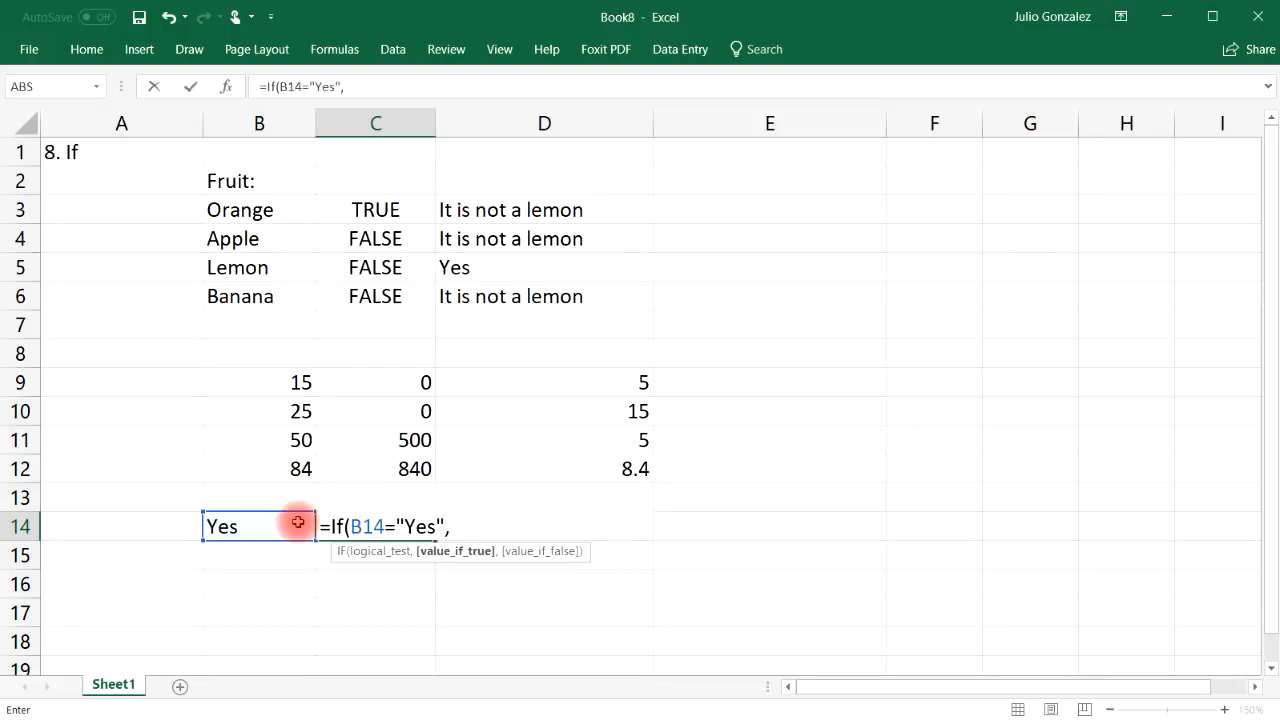
text(sum()
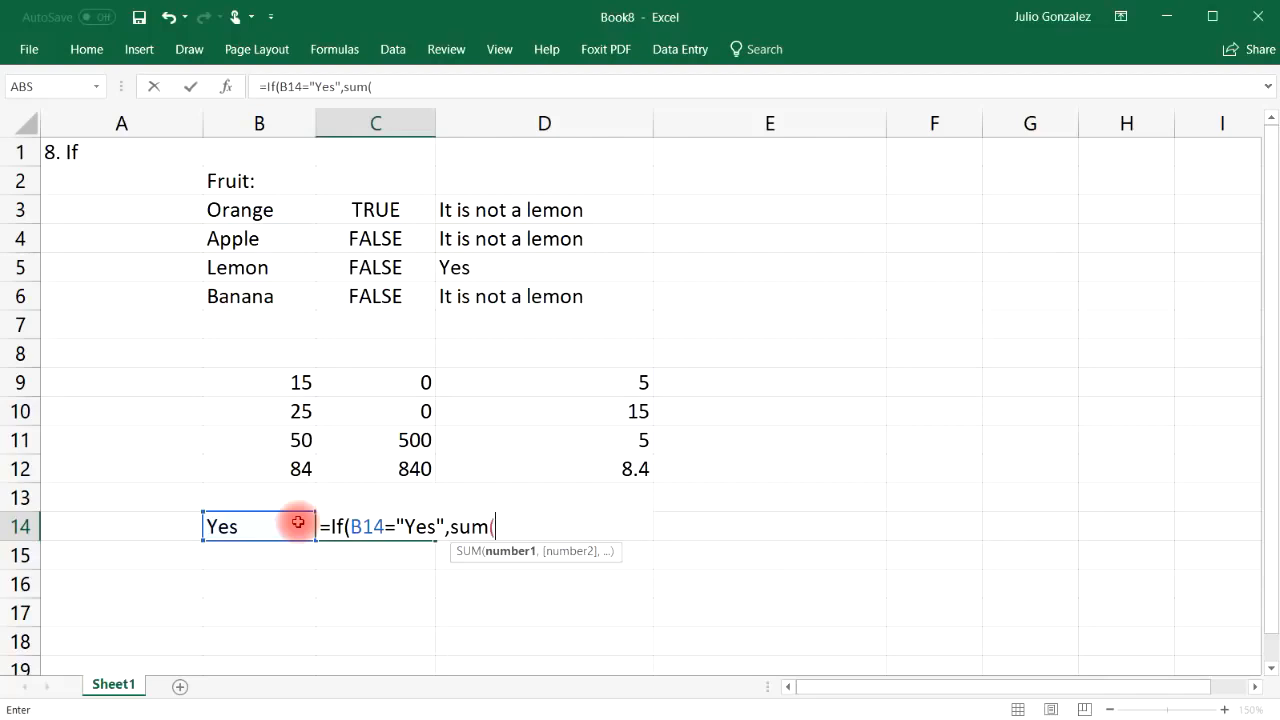
drag(277, 372, 295, 470)
text(),)
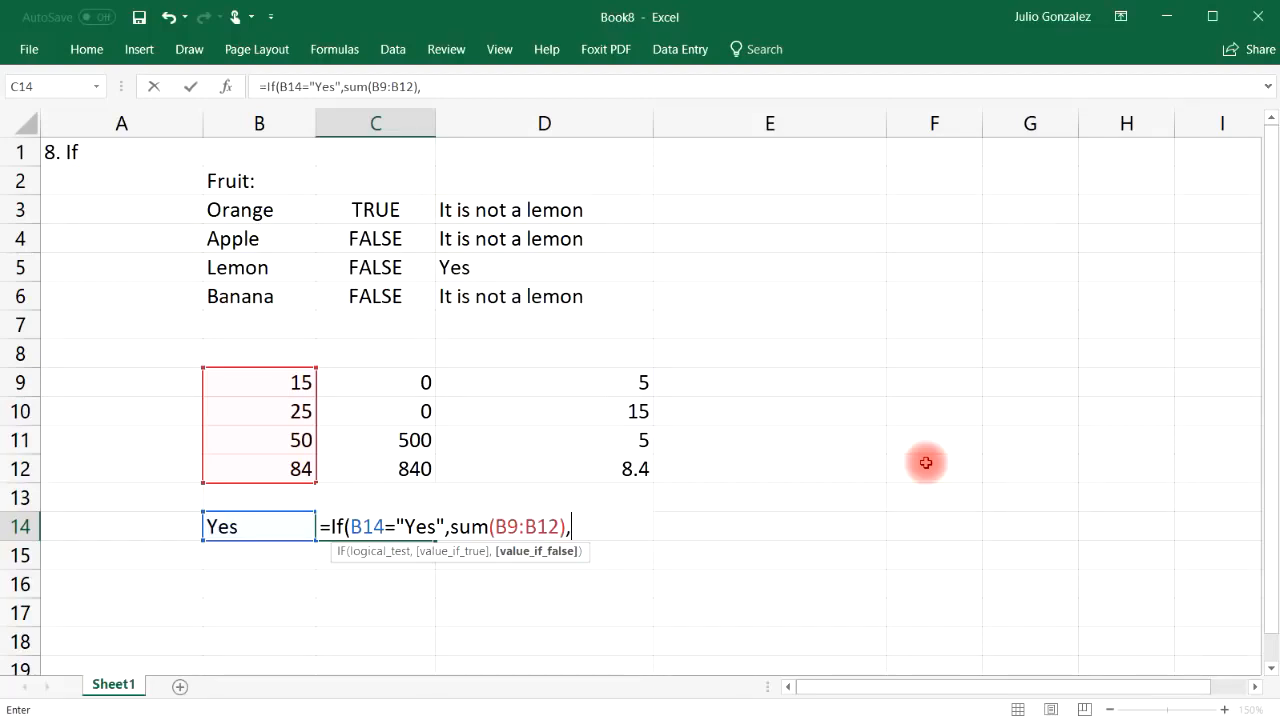
text(average()
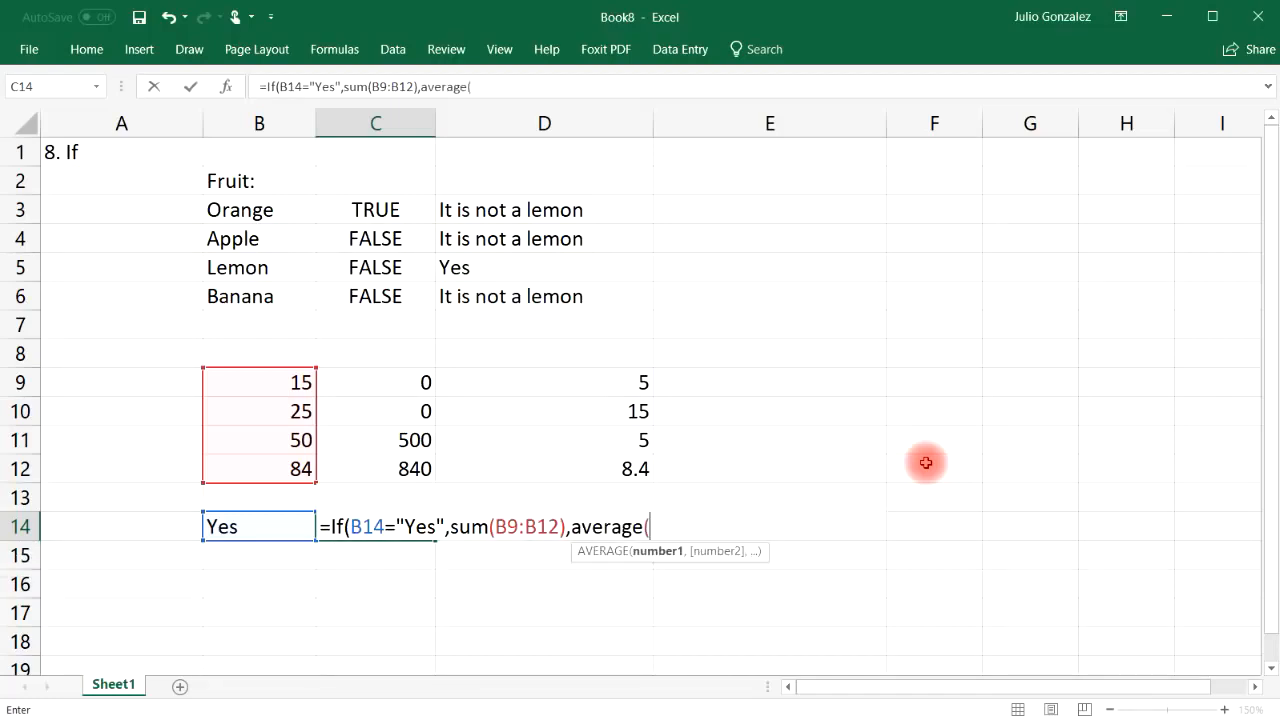
drag(255, 382, 263, 466)
text()))
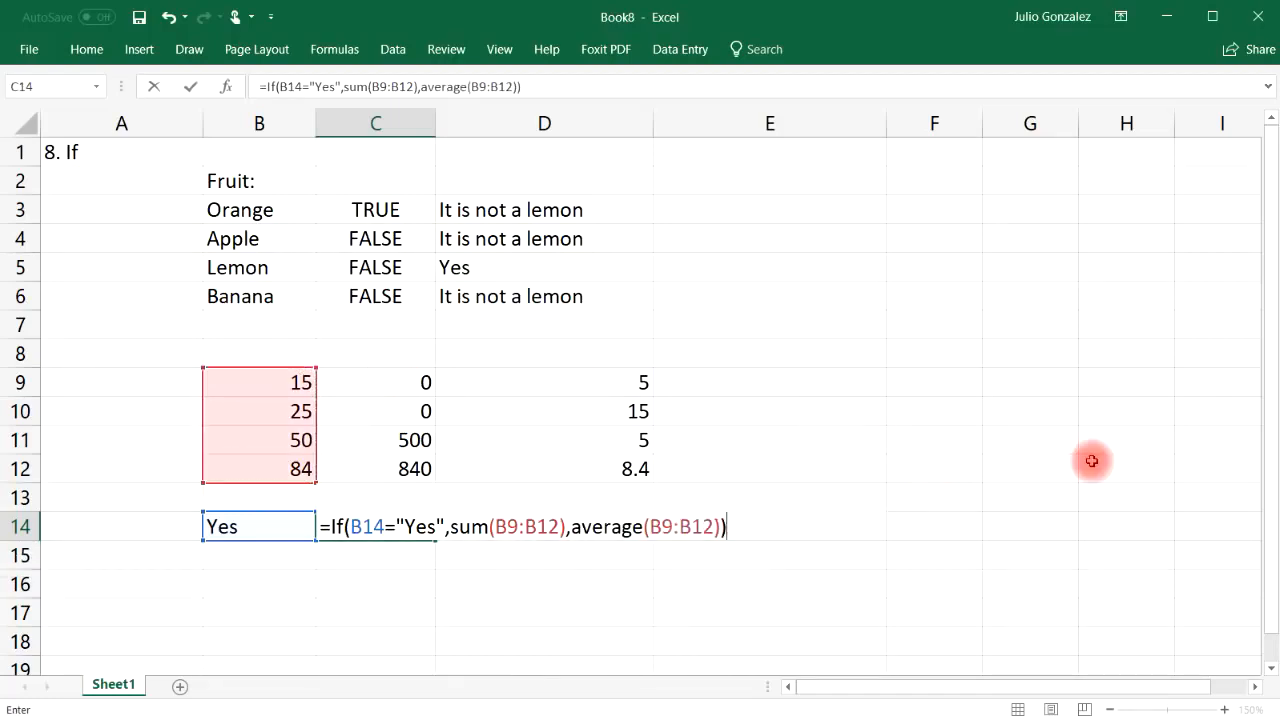
key(Return)
click(417, 529)
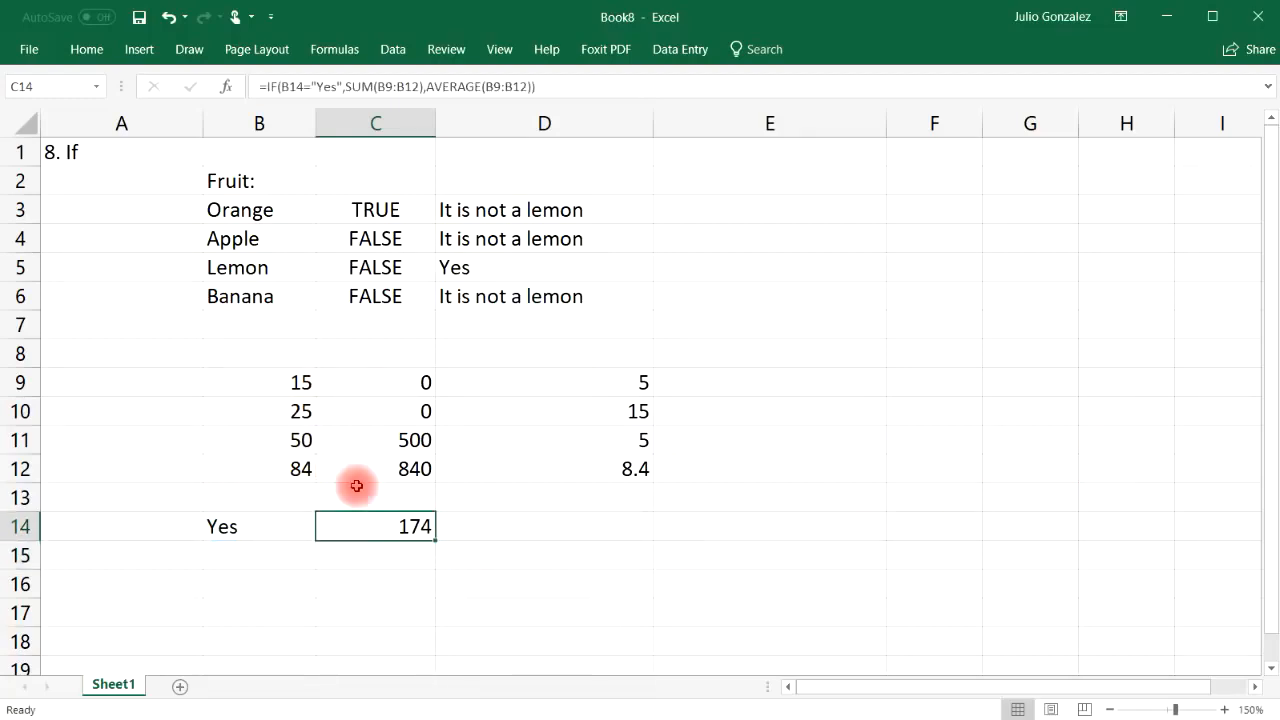
Enter =15+25+50+84 in C15 as a 174 check total
click(379, 552)
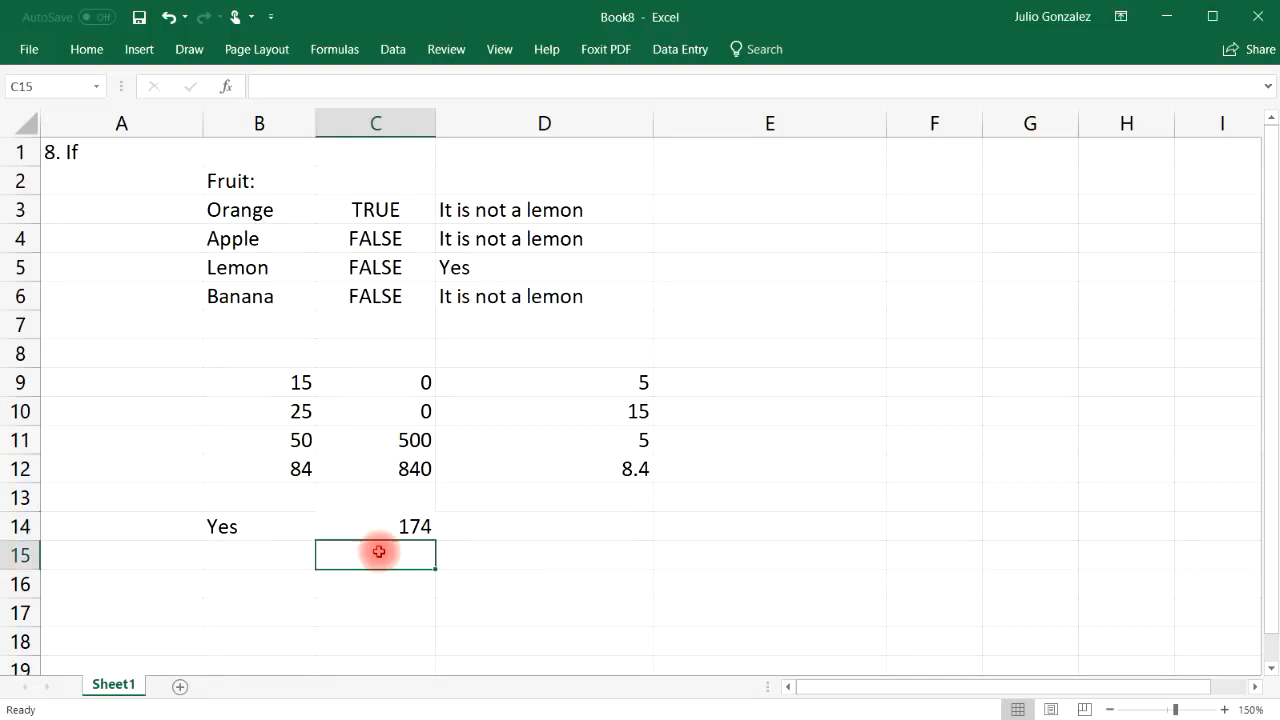
text(=s)
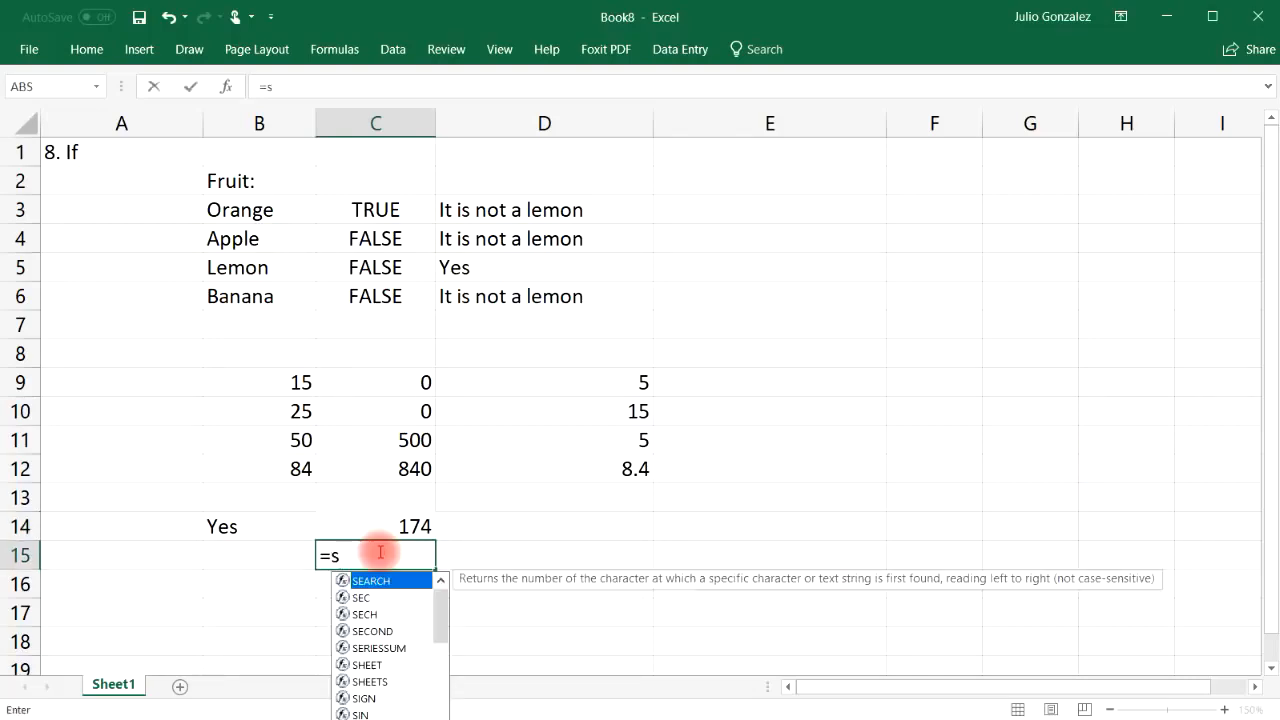
key(BackSpace)
text(15+)
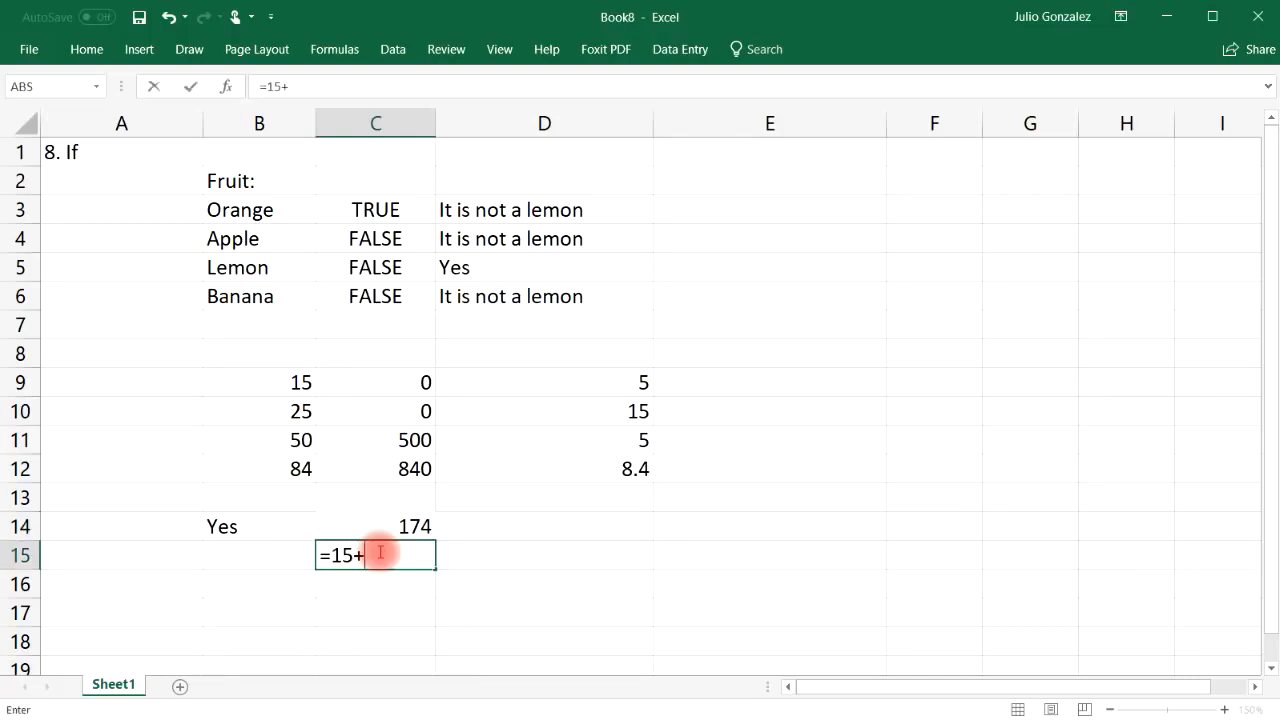
text(25+50+84)
key(Return)
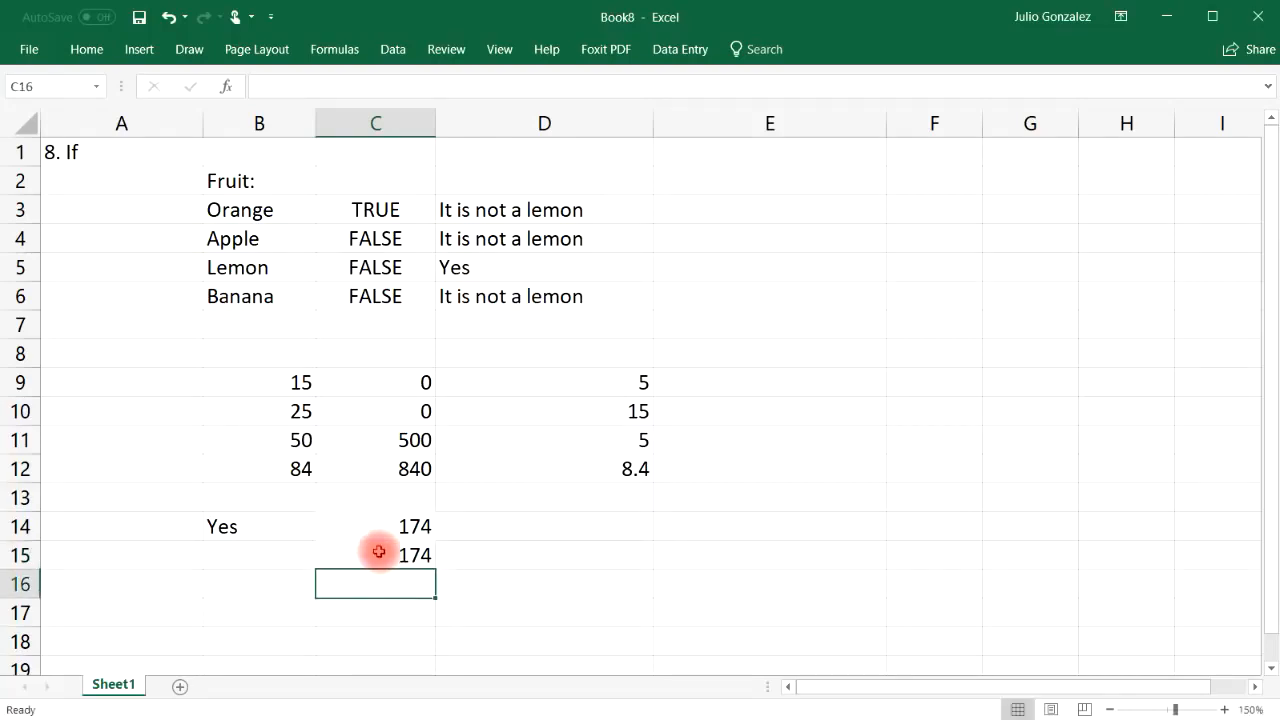
Change B14 to No and enter =AVERAGE(15,25,50,84) in C16, both giving 43.5
click(236, 527)
text(No)
key(Return)
click(404, 584)
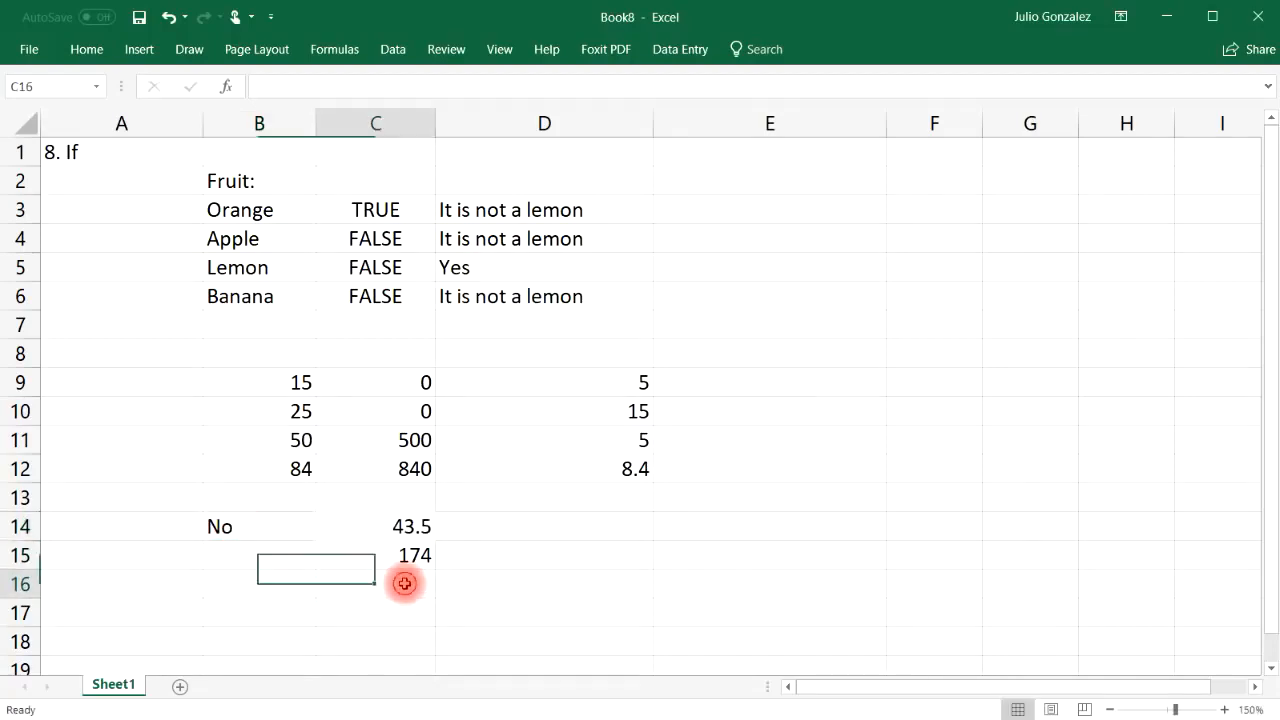
text(=a)
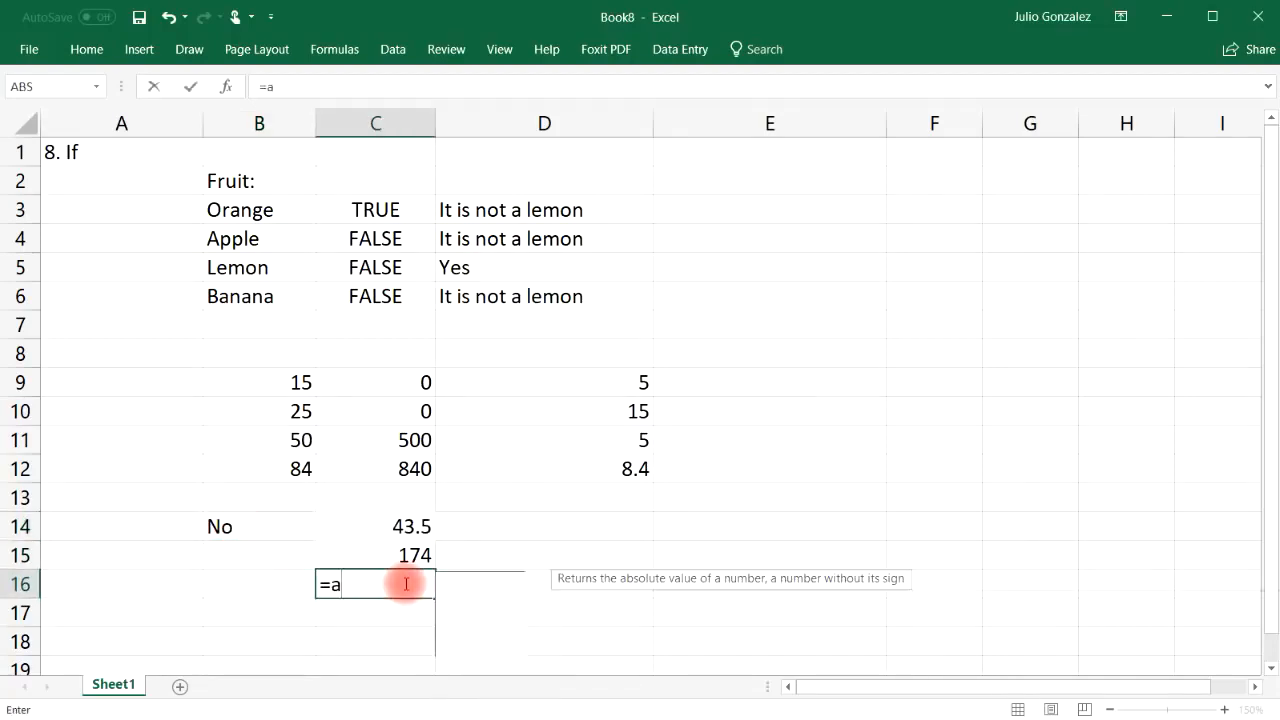
text(verage(15)
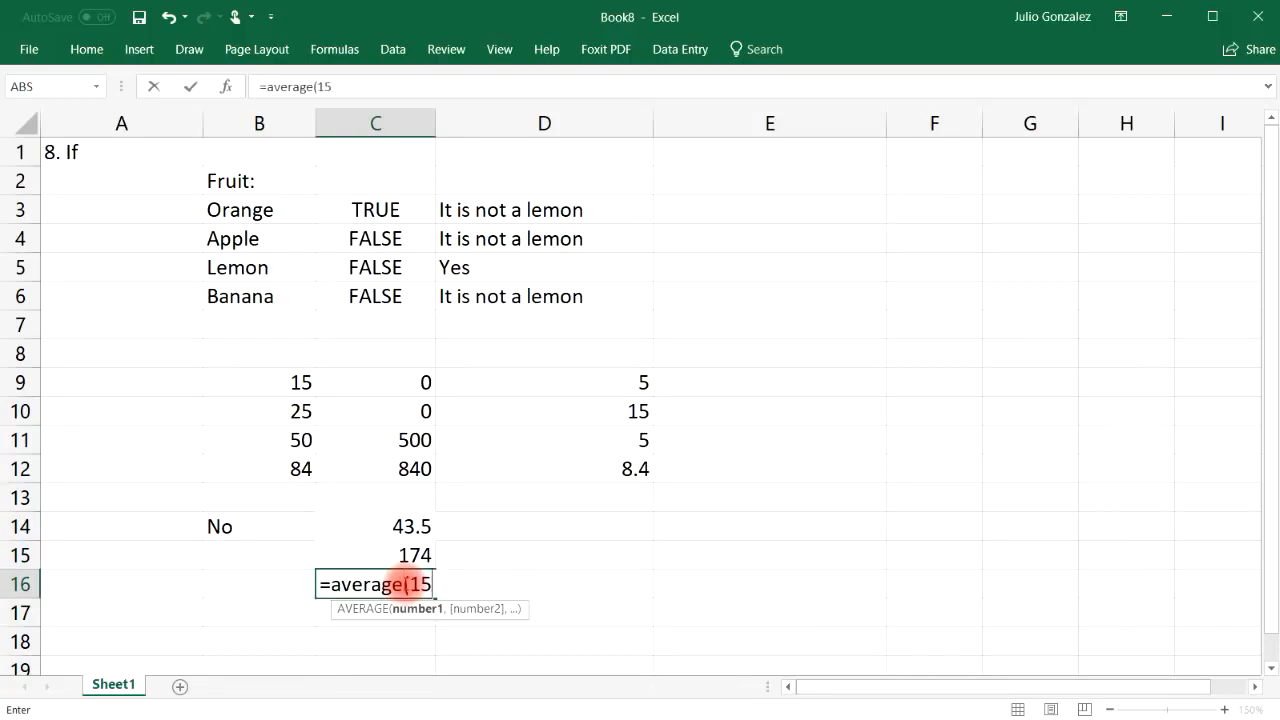
text(,25,5)
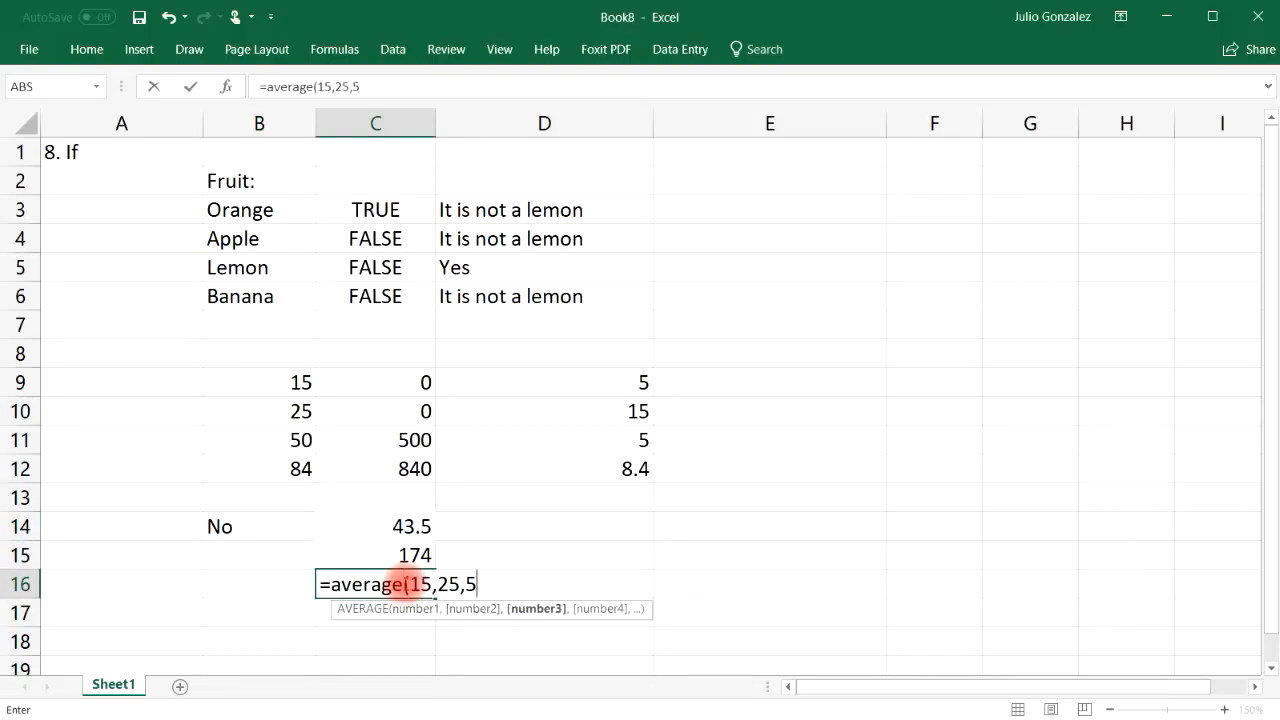
text(0,84))
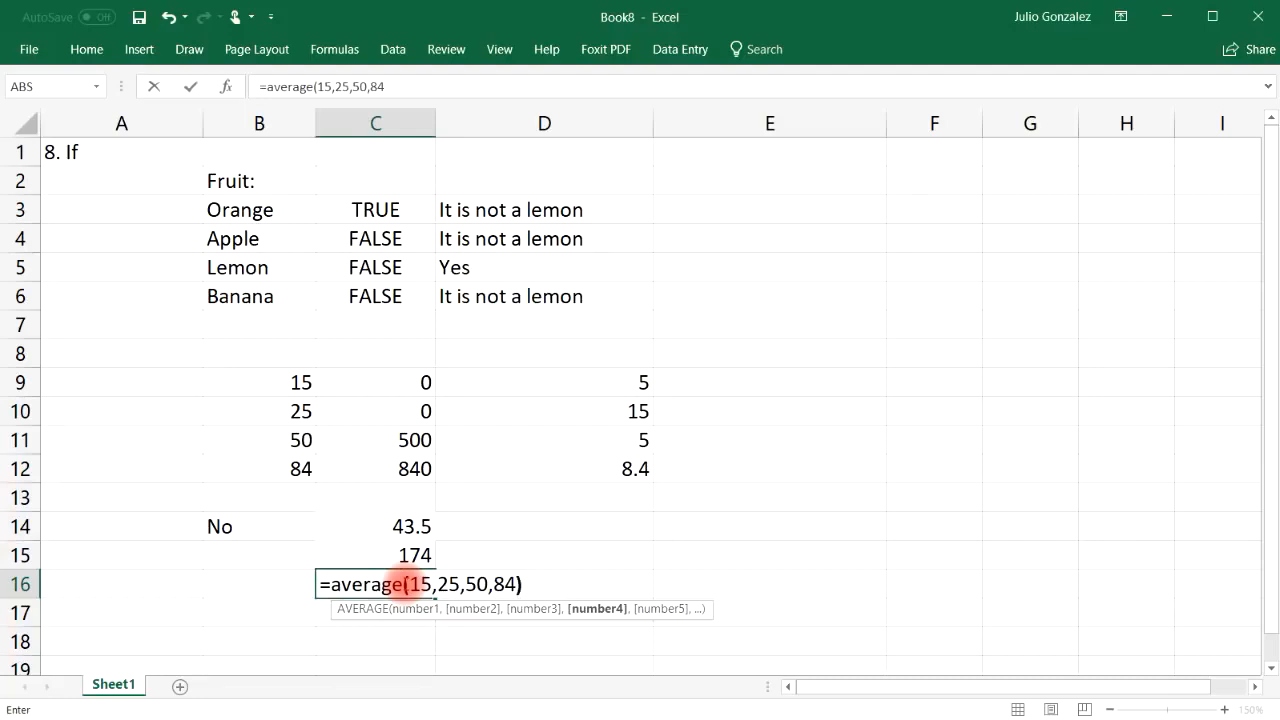
key(Return)
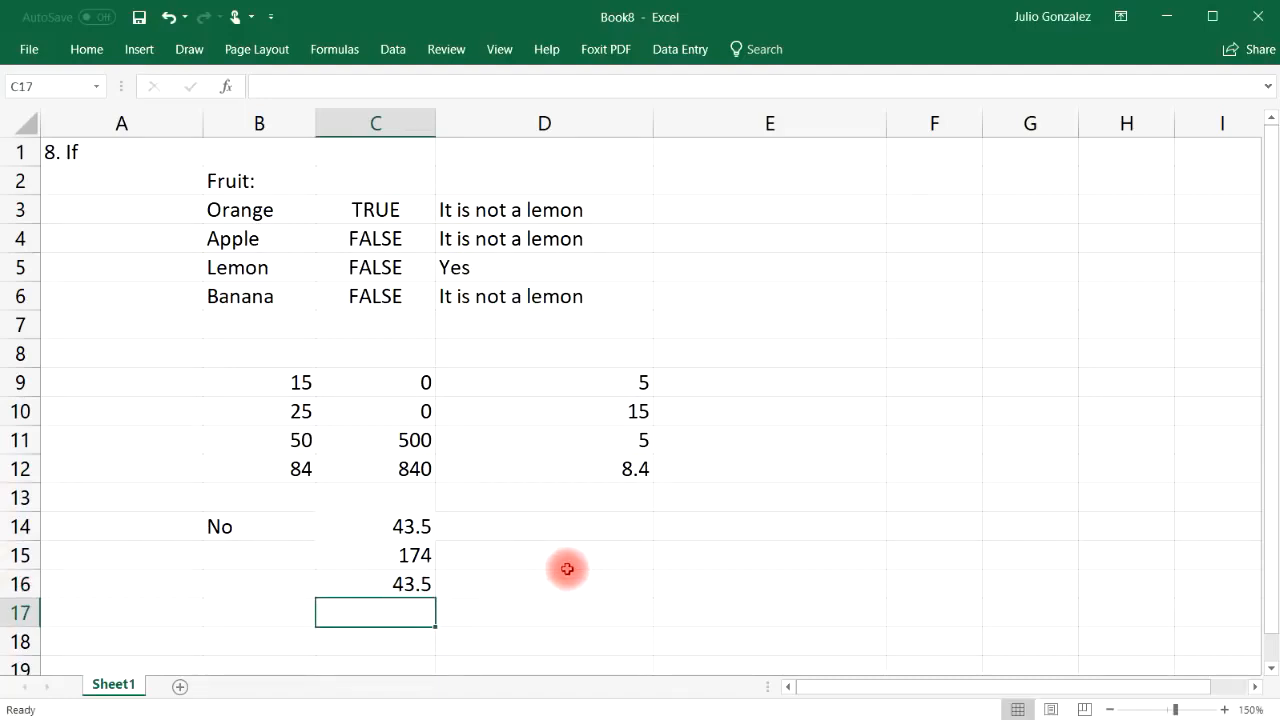
click(251, 526)
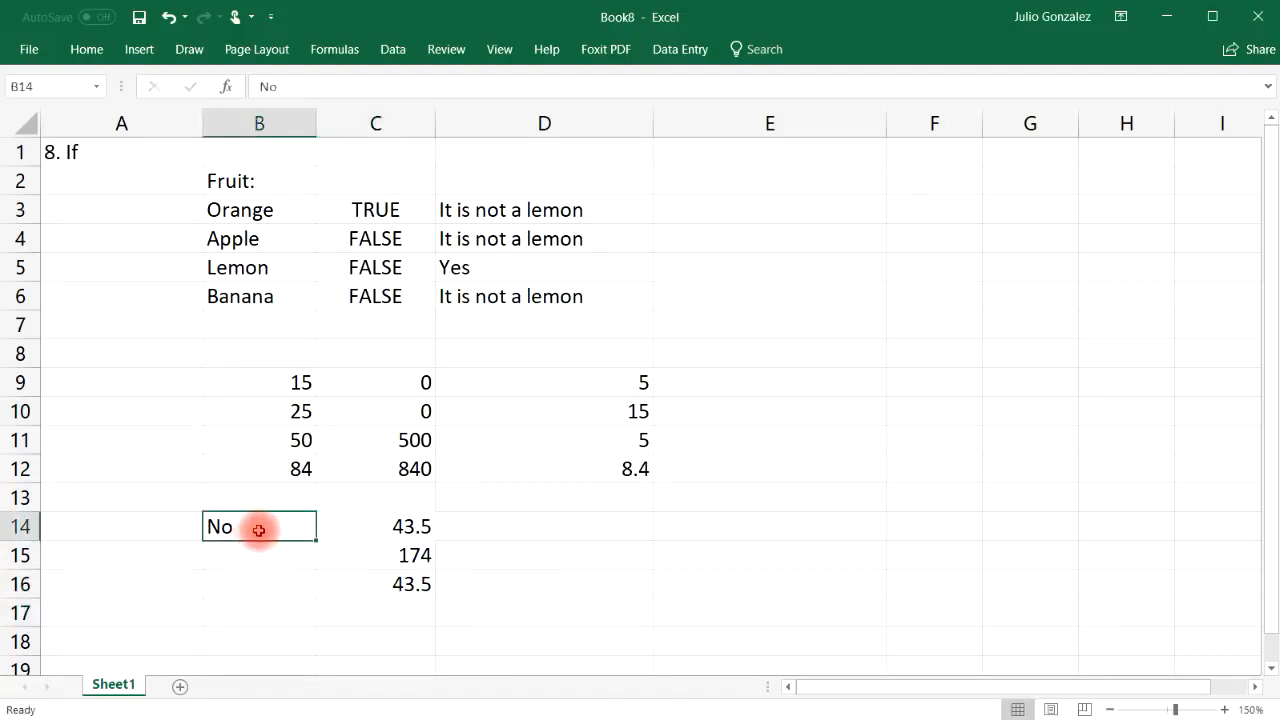
click(412, 526)
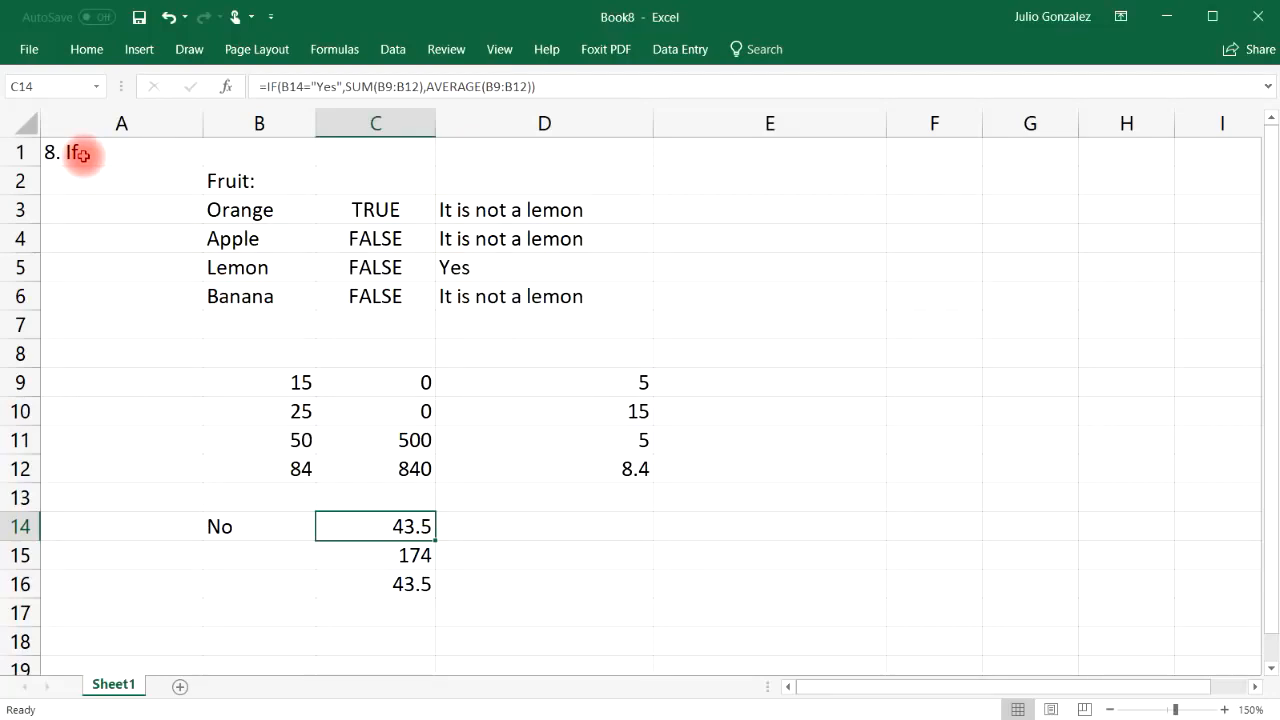
Title the sheet '9. Vlookup' in A1 and narrow column A
drag(82, 154, 557, 606)
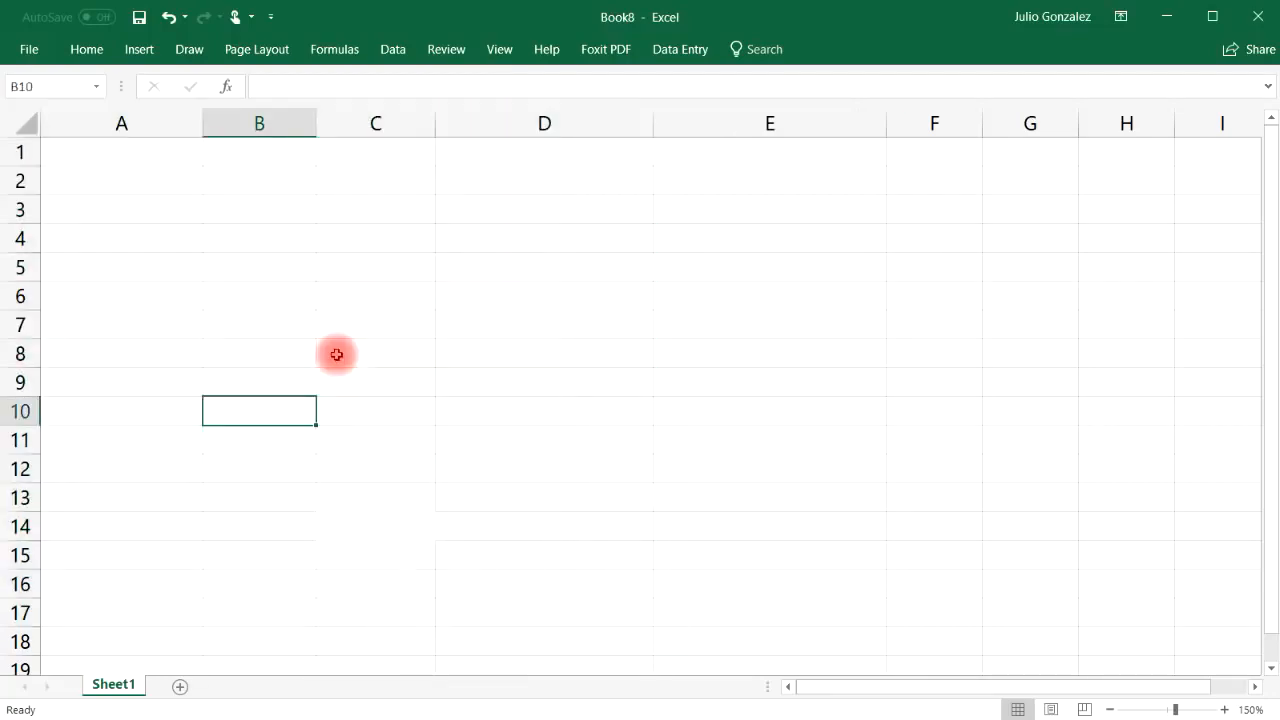
click(120, 151)
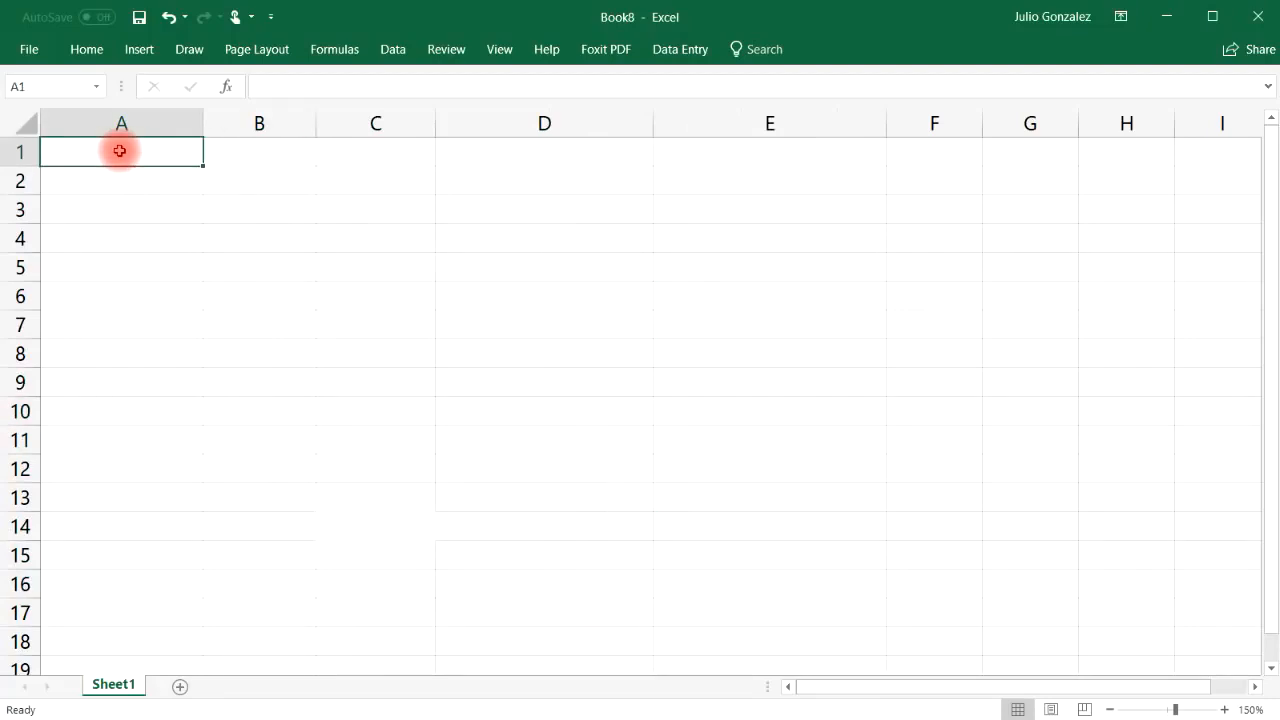
text(9.)
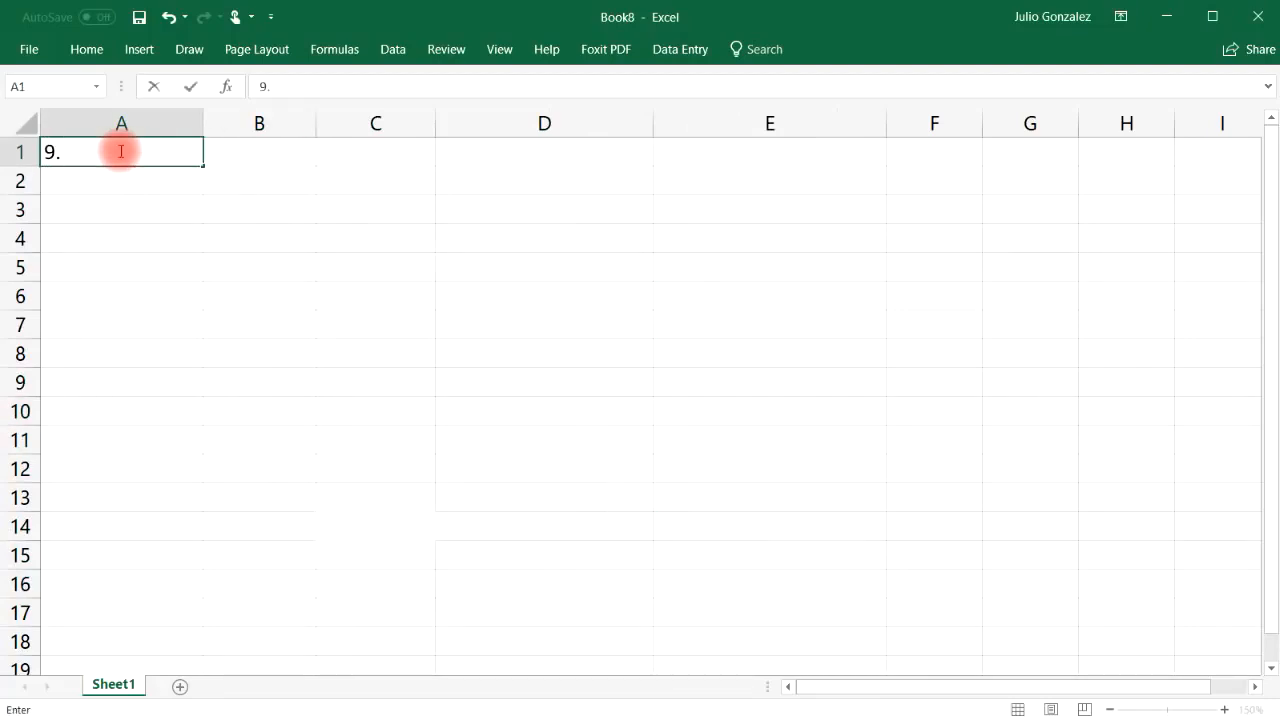
text( Vlookup)
key(Return)
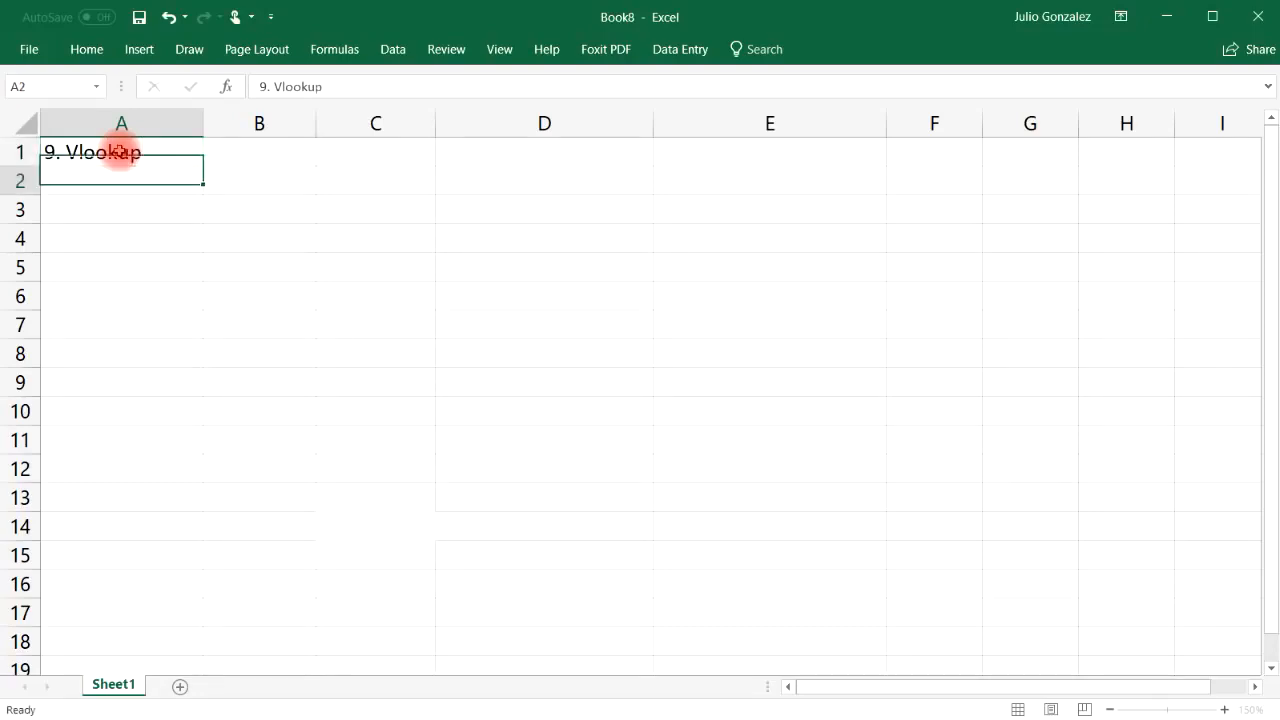
drag(206, 114, 144, 118)
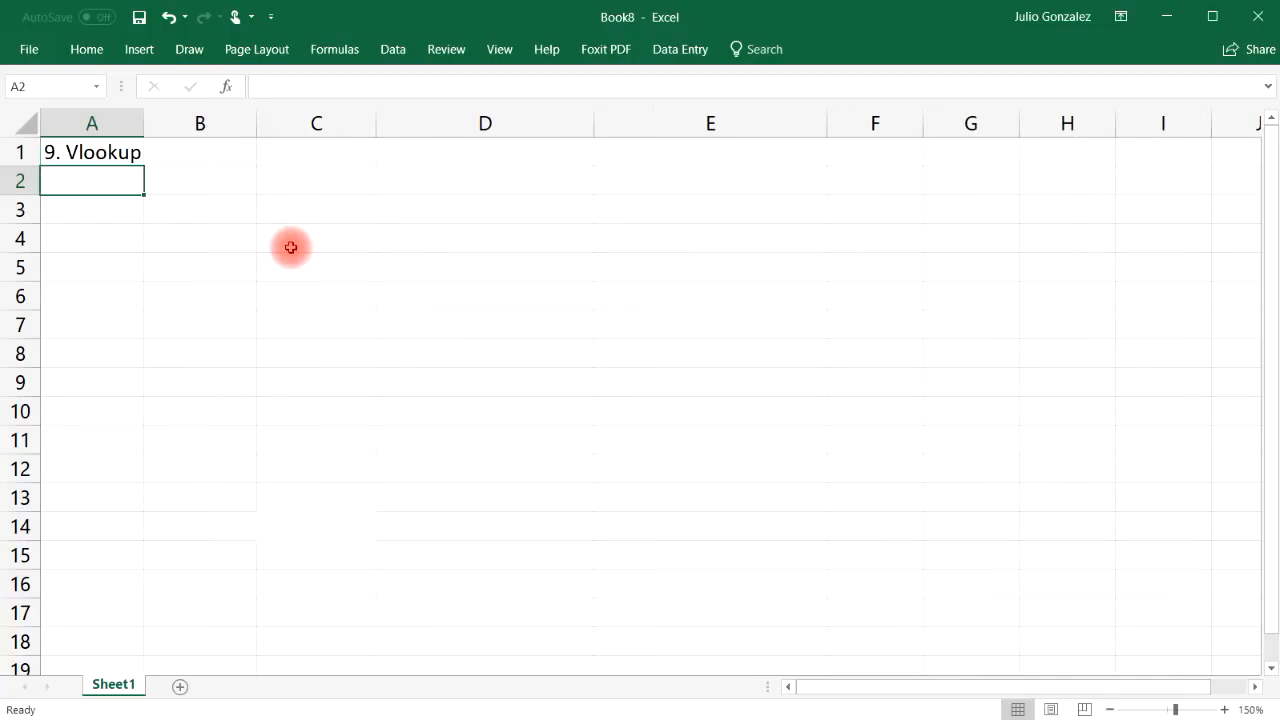
Add headers Name:, Email:, Phone Number and Revenue across B1:E1
click(224, 154)
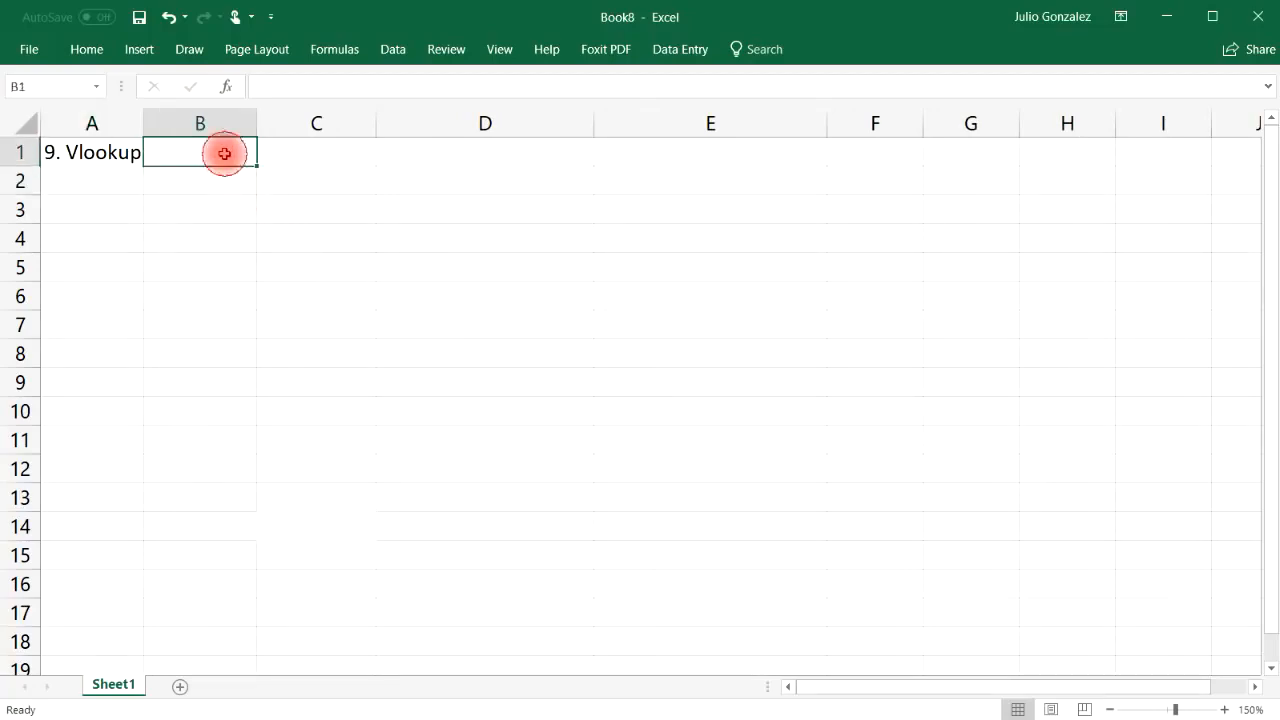
text(F)
key(BackSpace)
text(Name:)
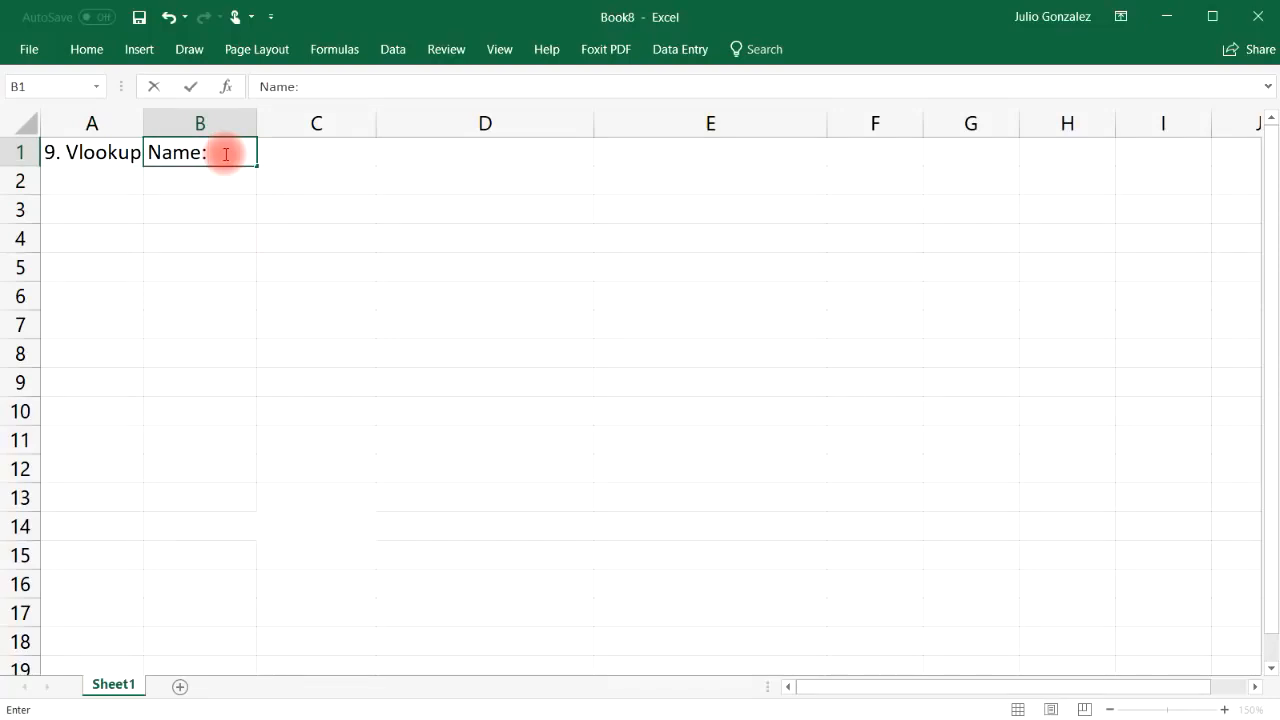
key(Tab)
text(Ema)
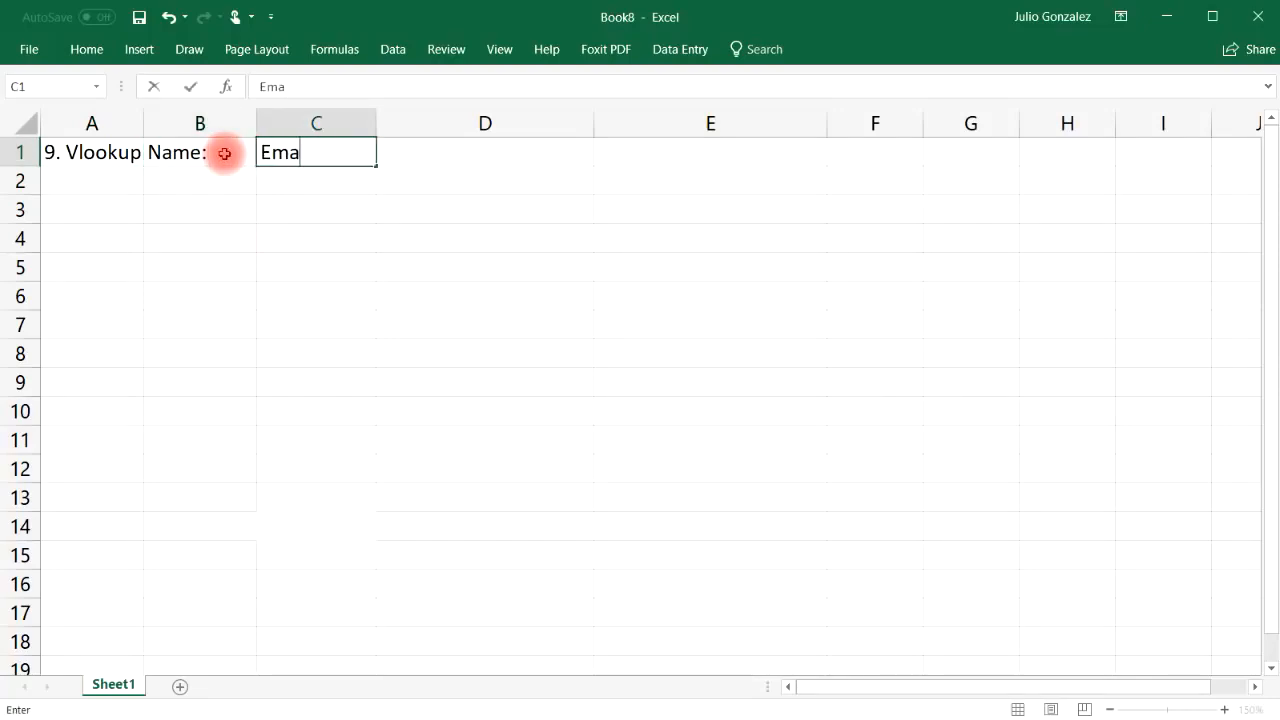
text(il:)
key(Tab)
text(Phone Number)
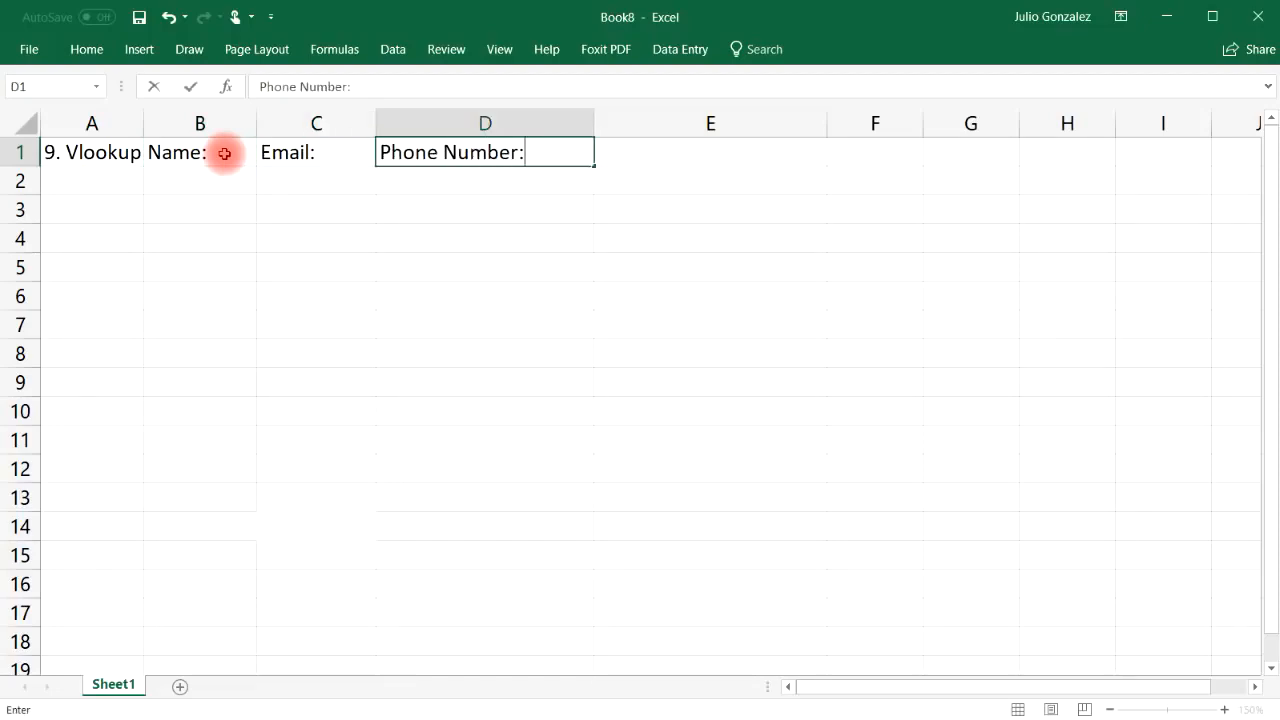
key(Tab)
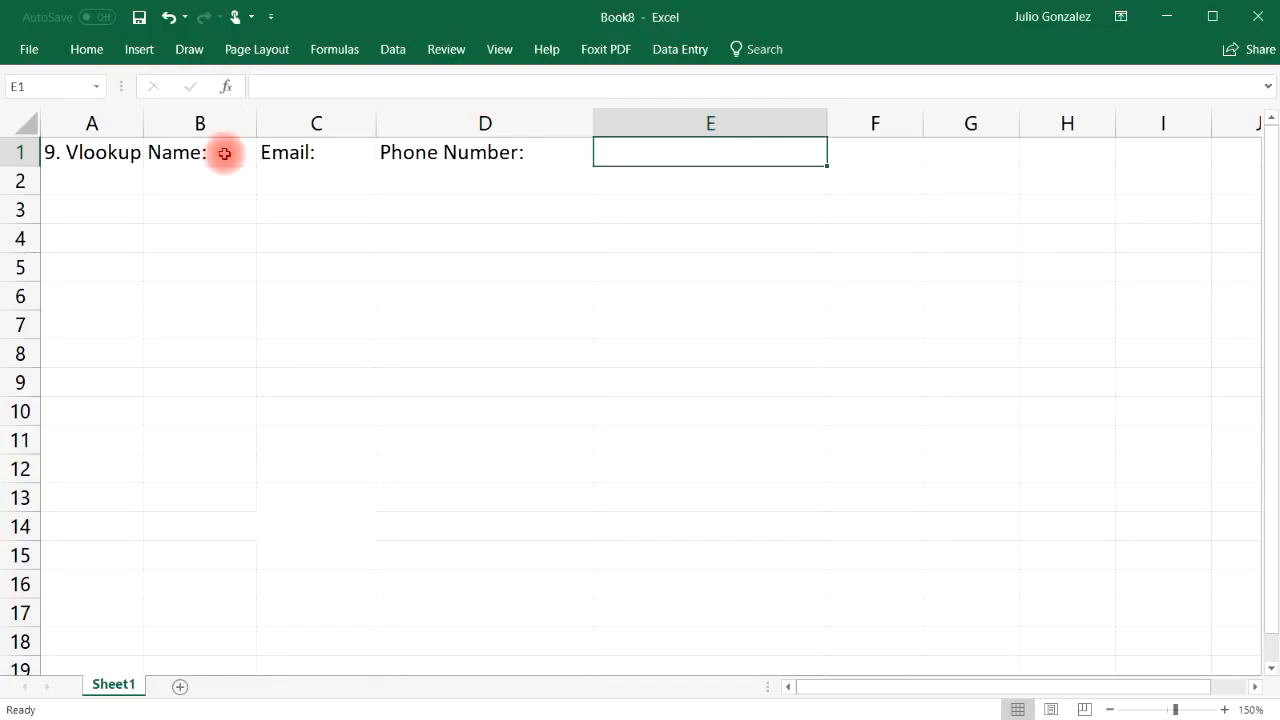
text(Revenue)
key(Tab)
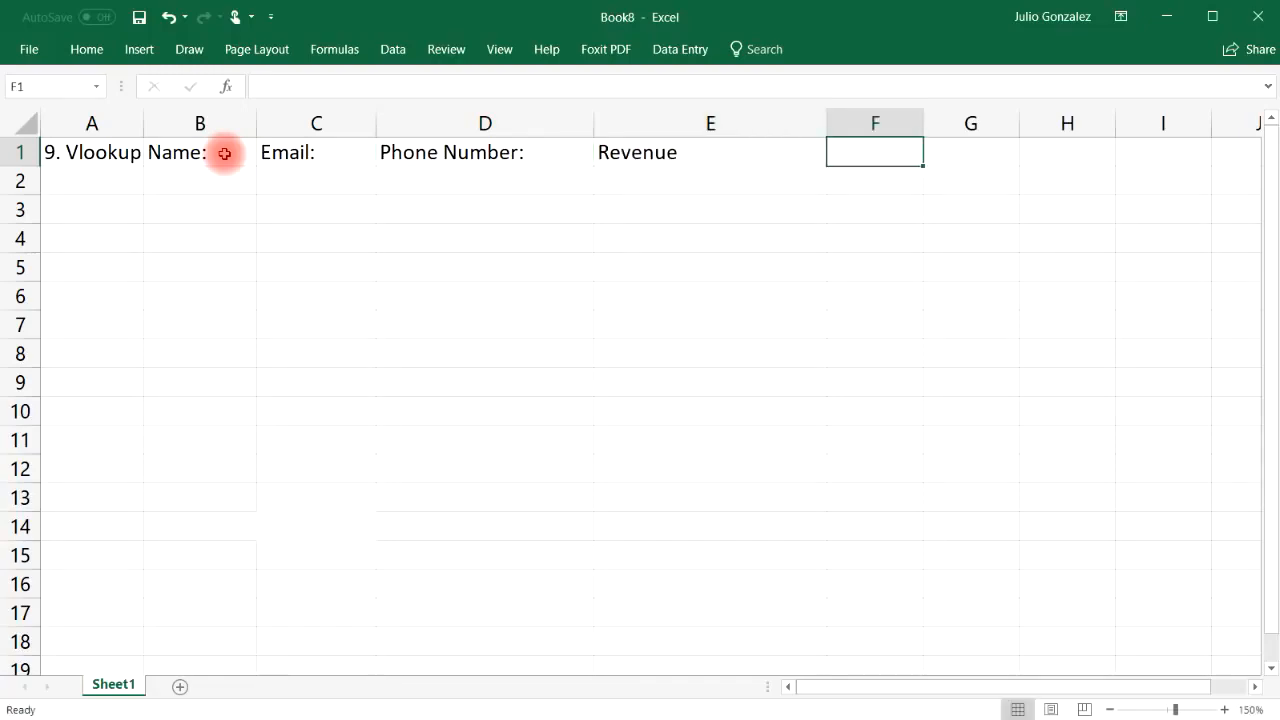
Widen column B and narrow columns D and E to fit their headers
drag(257, 120, 350, 118)
drag(687, 125, 634, 125)
drag(868, 121, 771, 128)
Enter five sample contact names in B2:B6, one per row
click(183, 172)
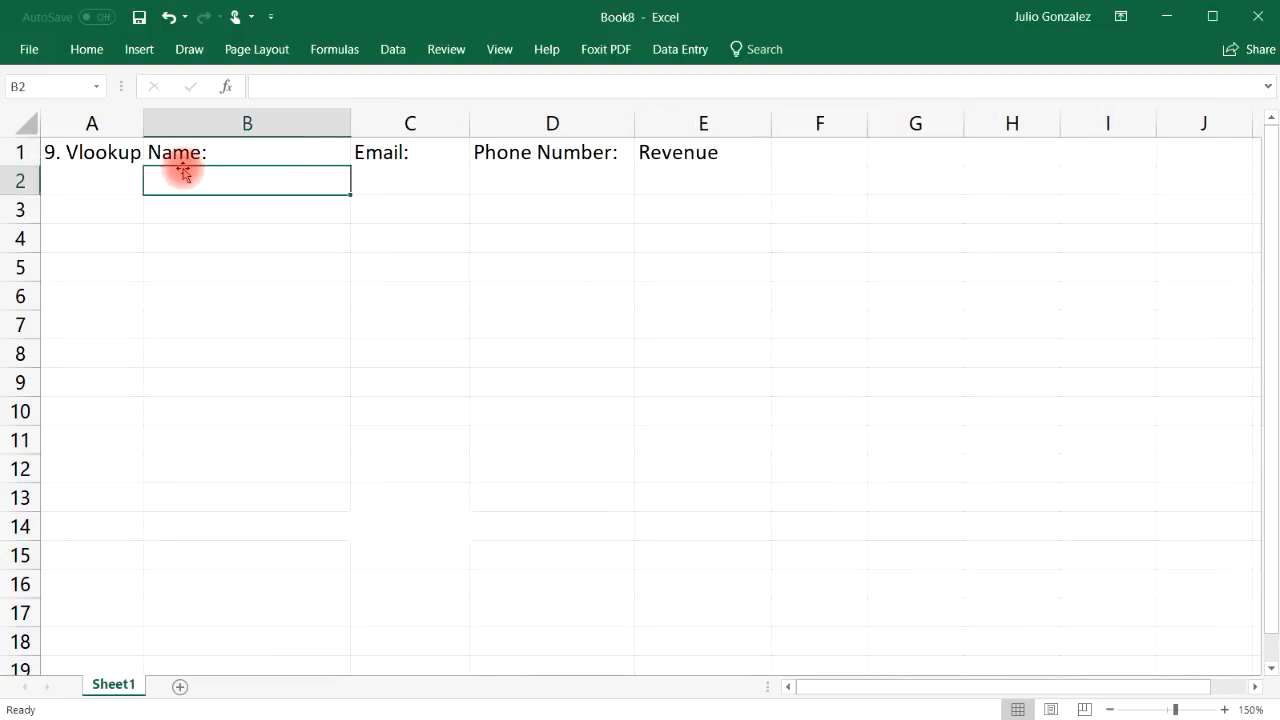
text(John S)
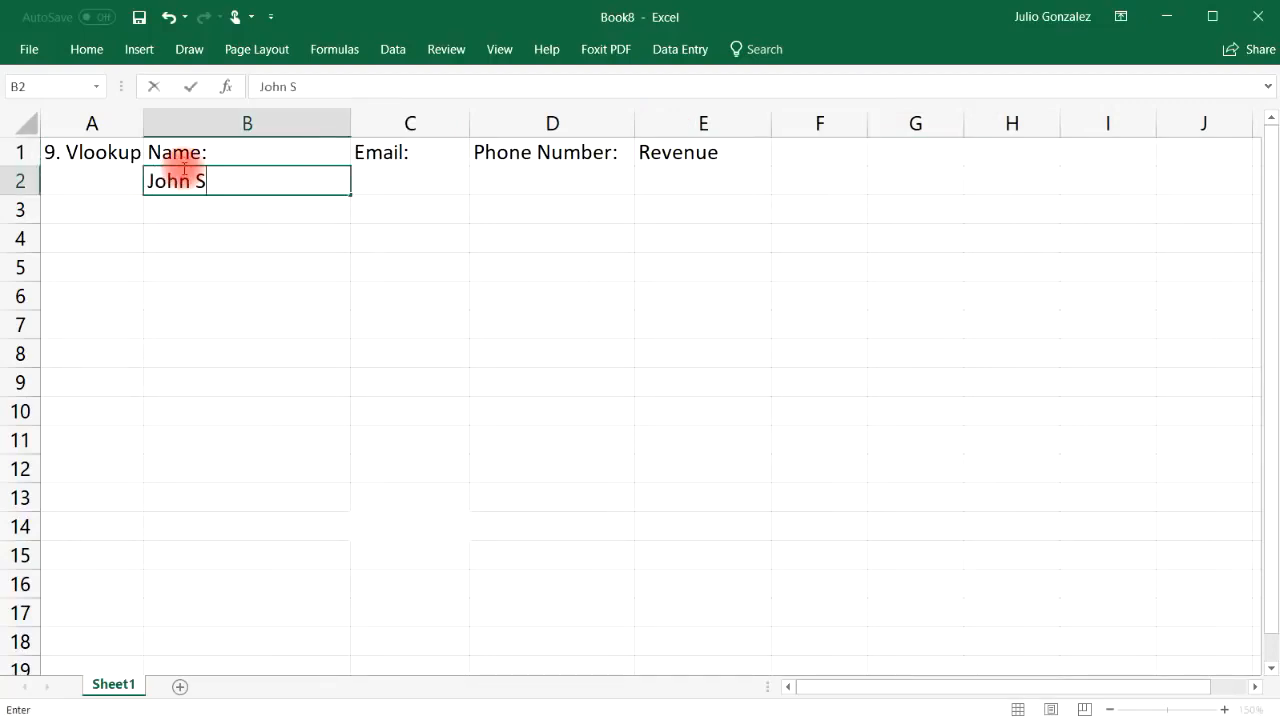
text(mith)
key(Return)
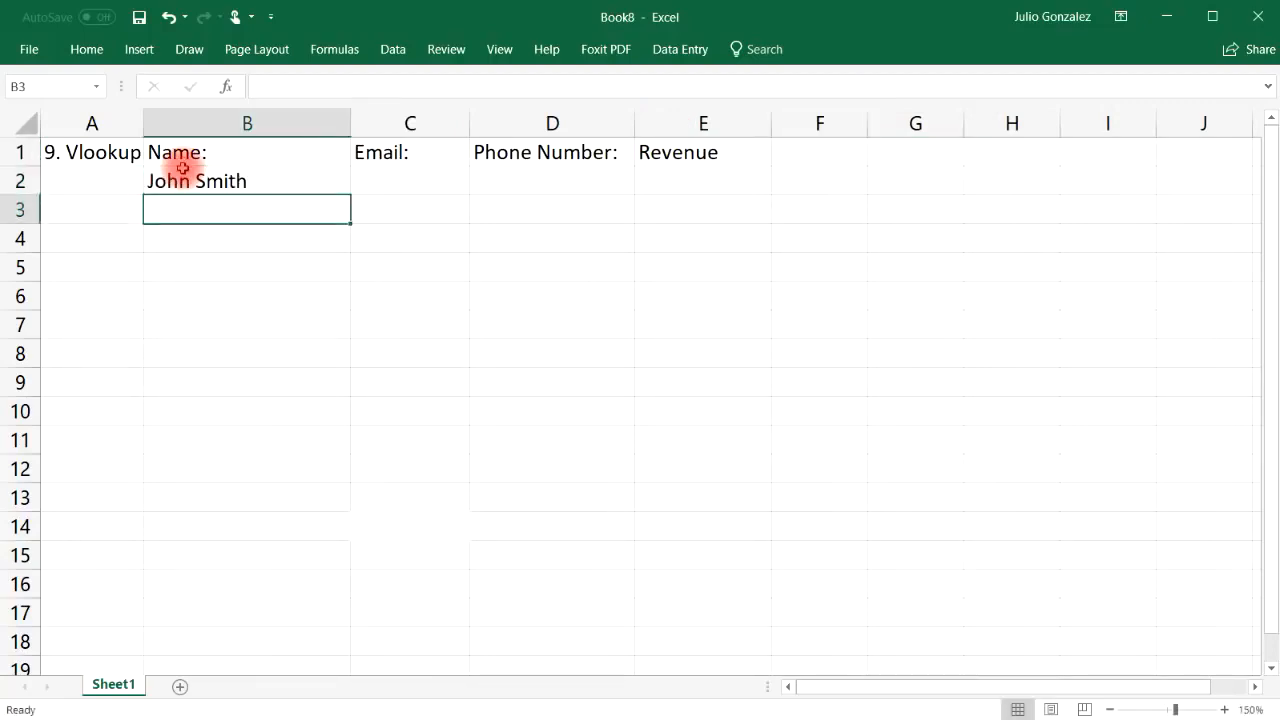
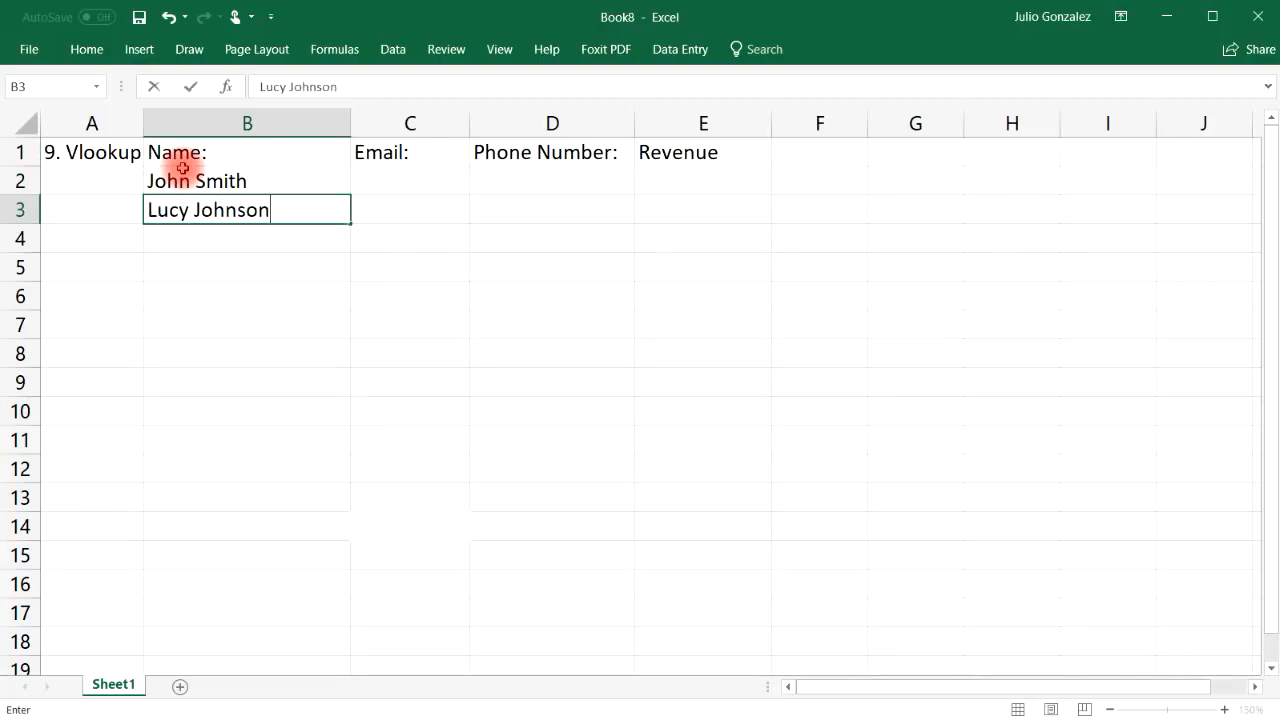
key(Return)
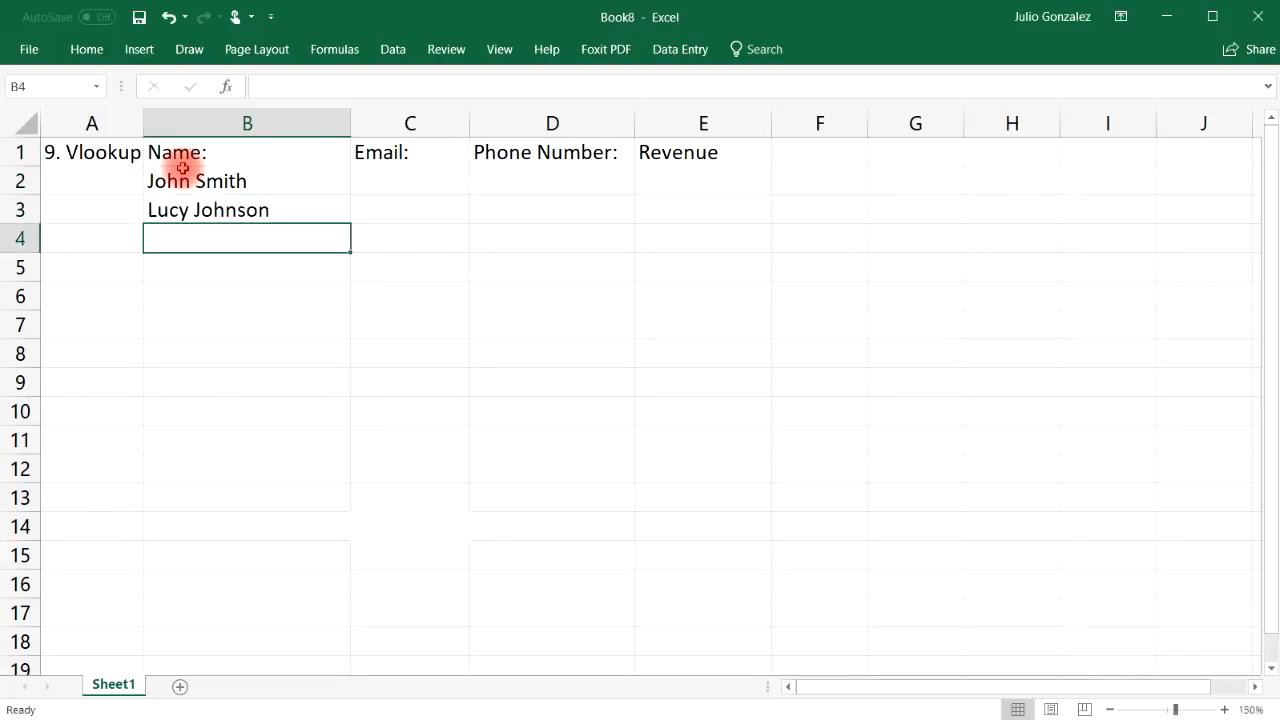
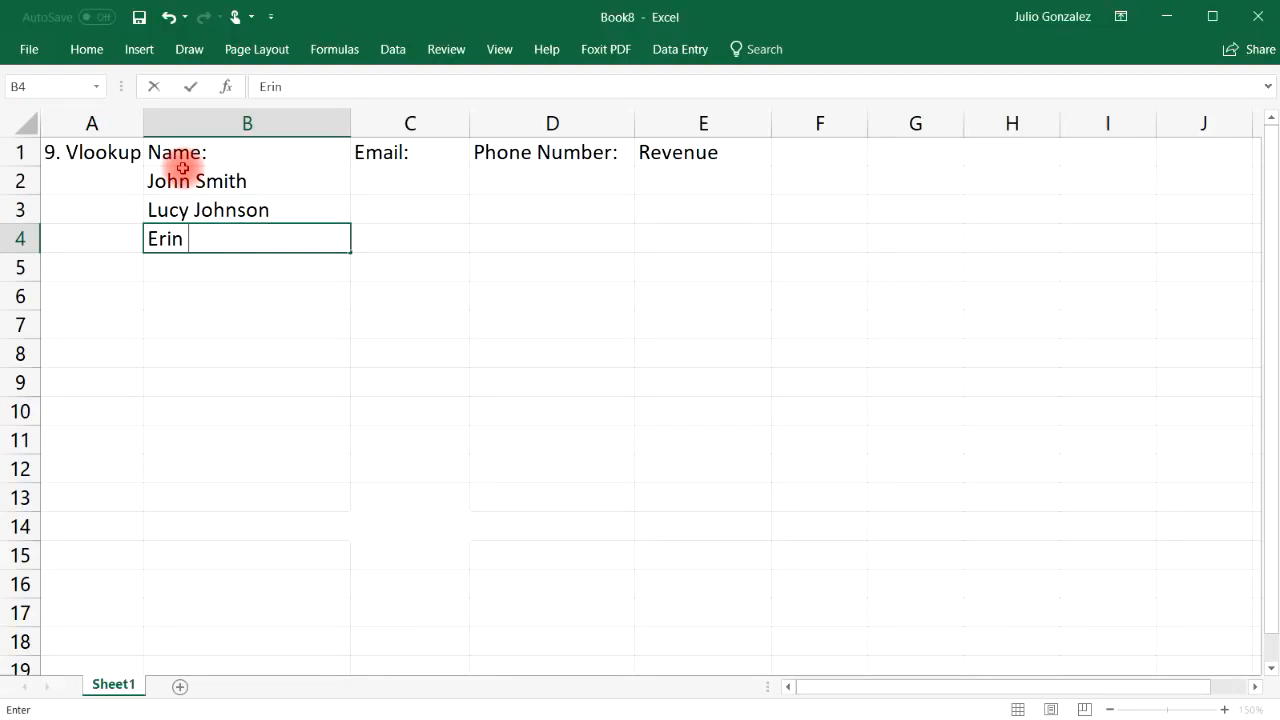
key(Return)
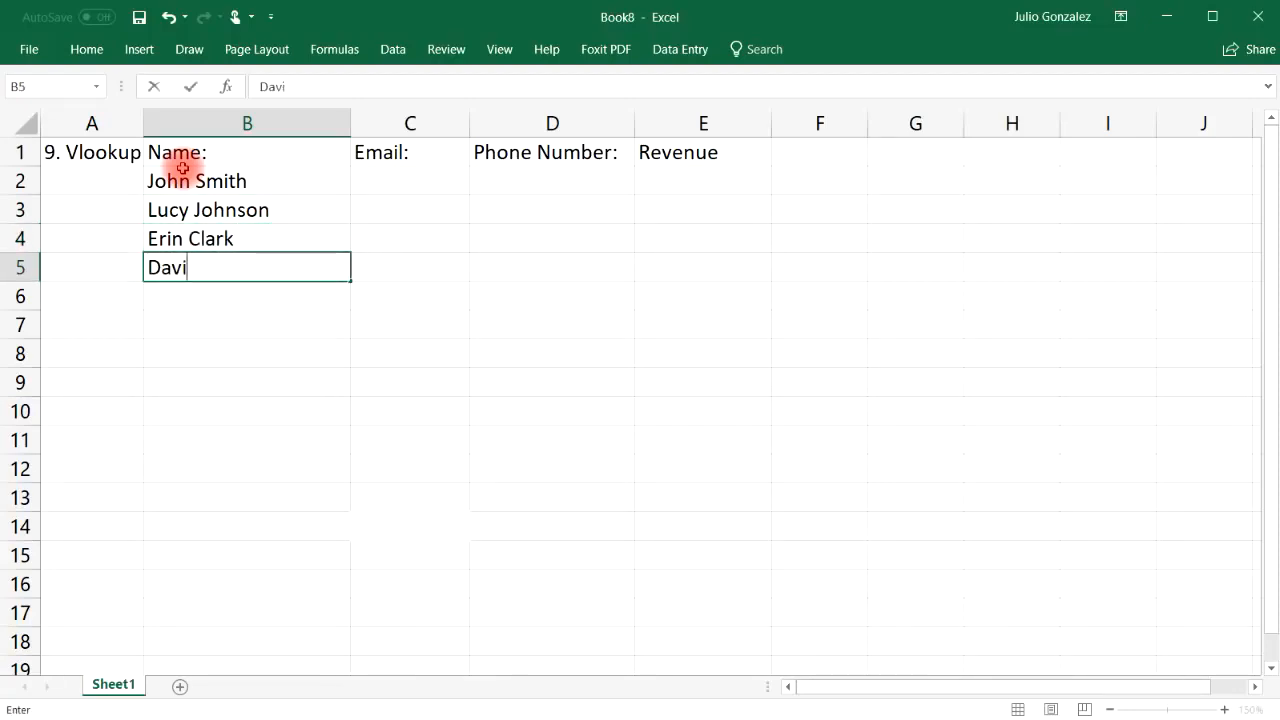
key(Return)
key(Return)
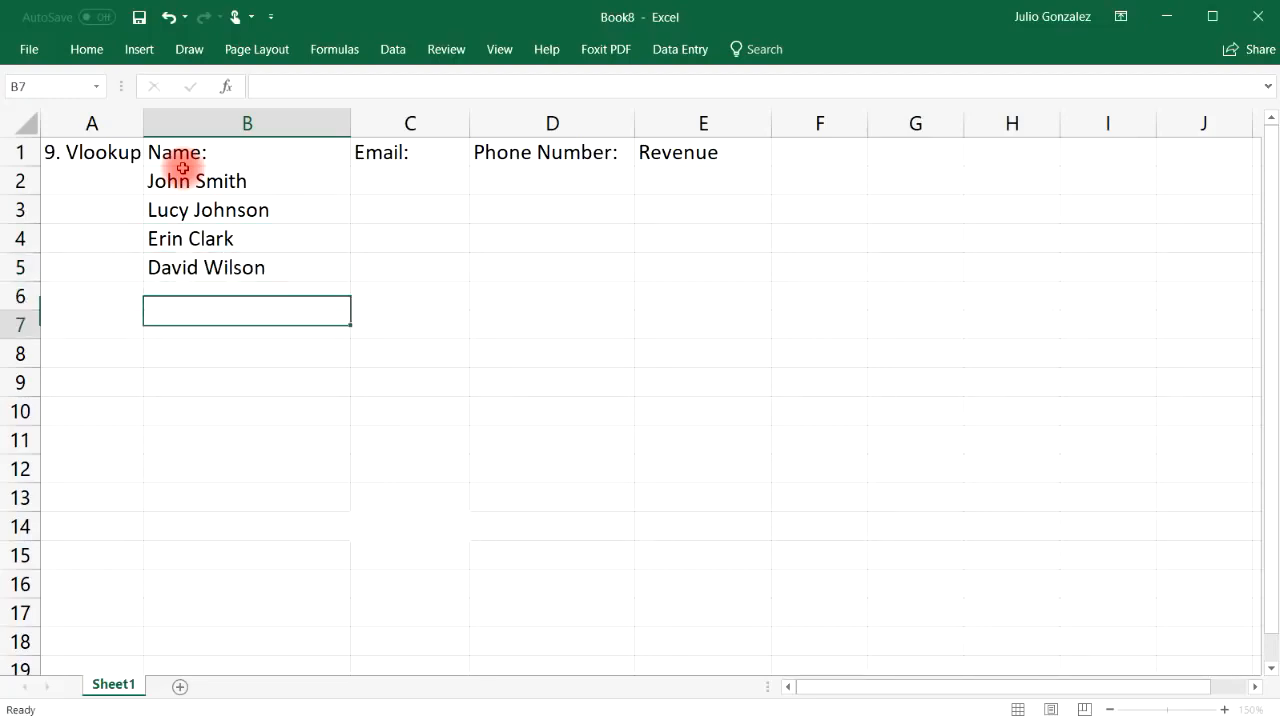
key(Up)
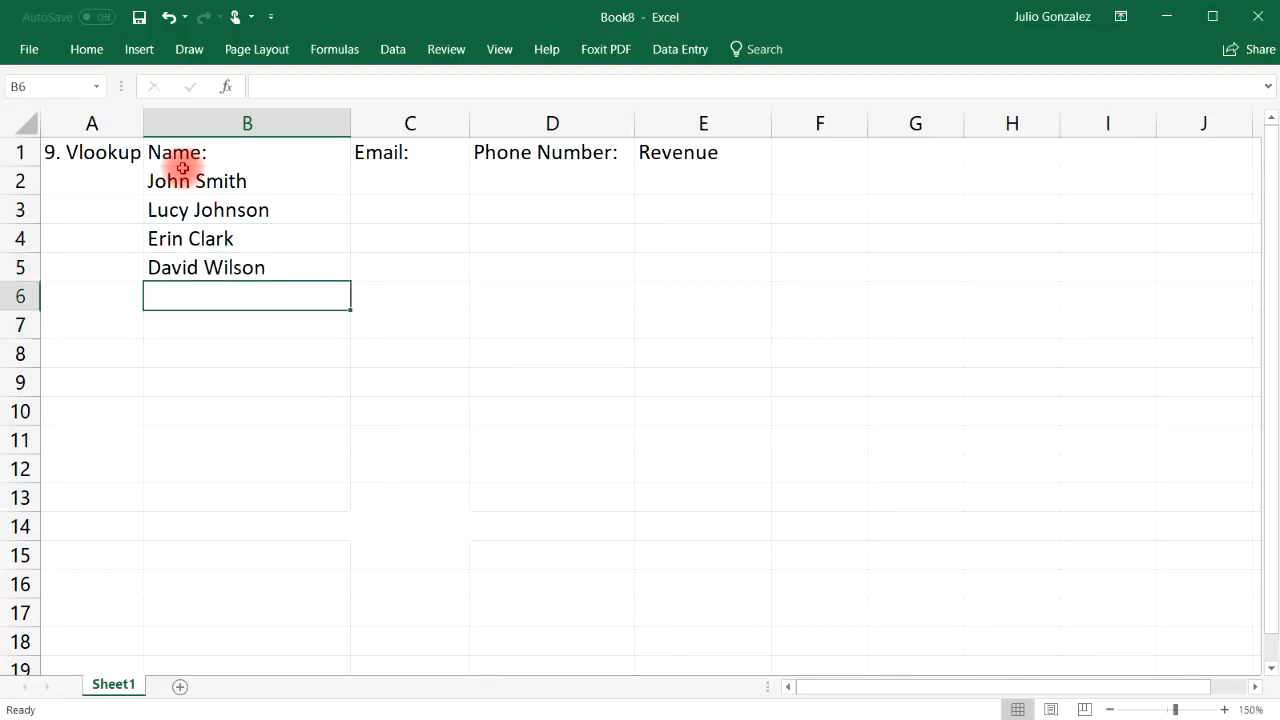
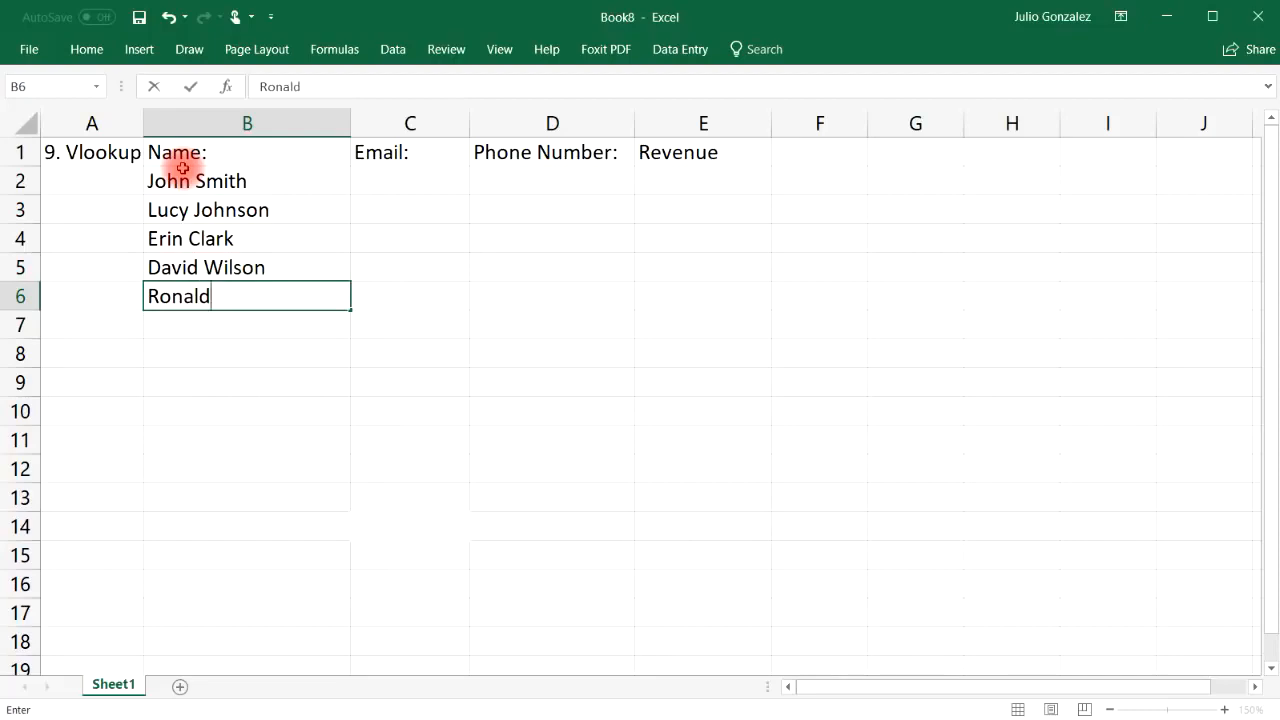
key(Right)
key(Up)
key(Up)
key(Up)
key(Up)
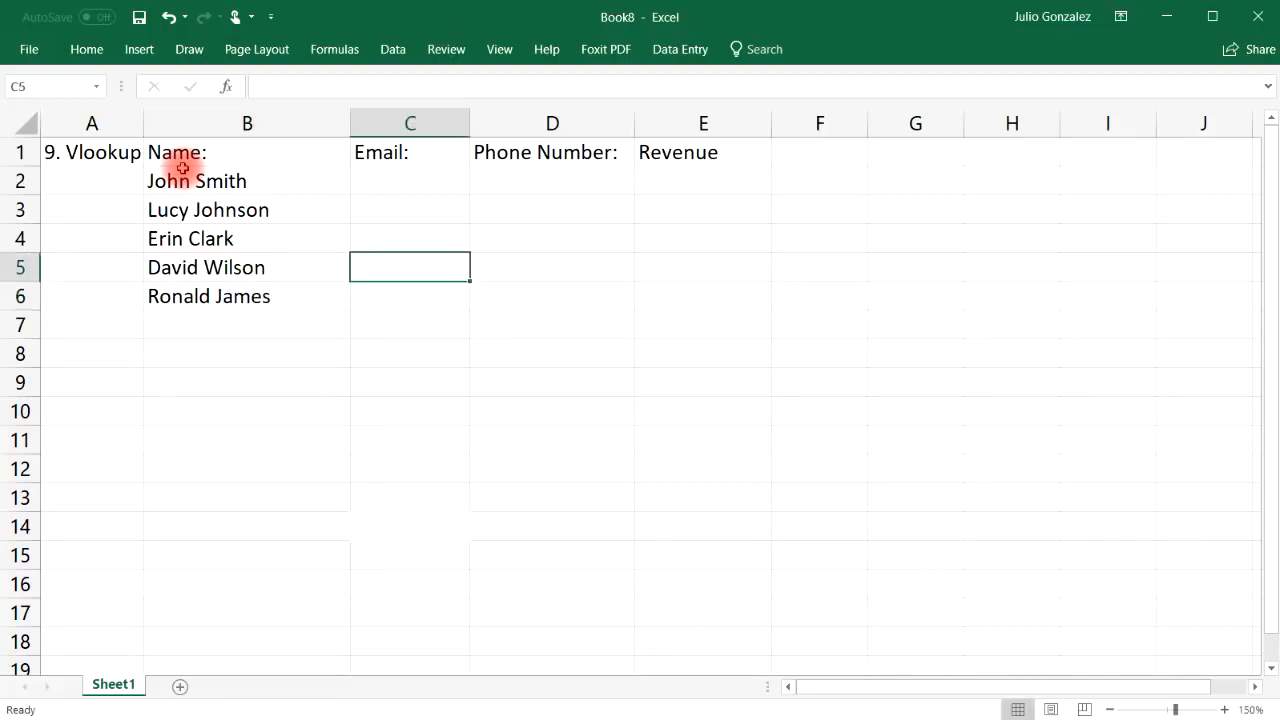
Narrow column B, widen column C, and enter msn.com email addresses, letting Flash Fill complete the rest
drag(351, 126, 289, 128)
drag(409, 123, 513, 123)
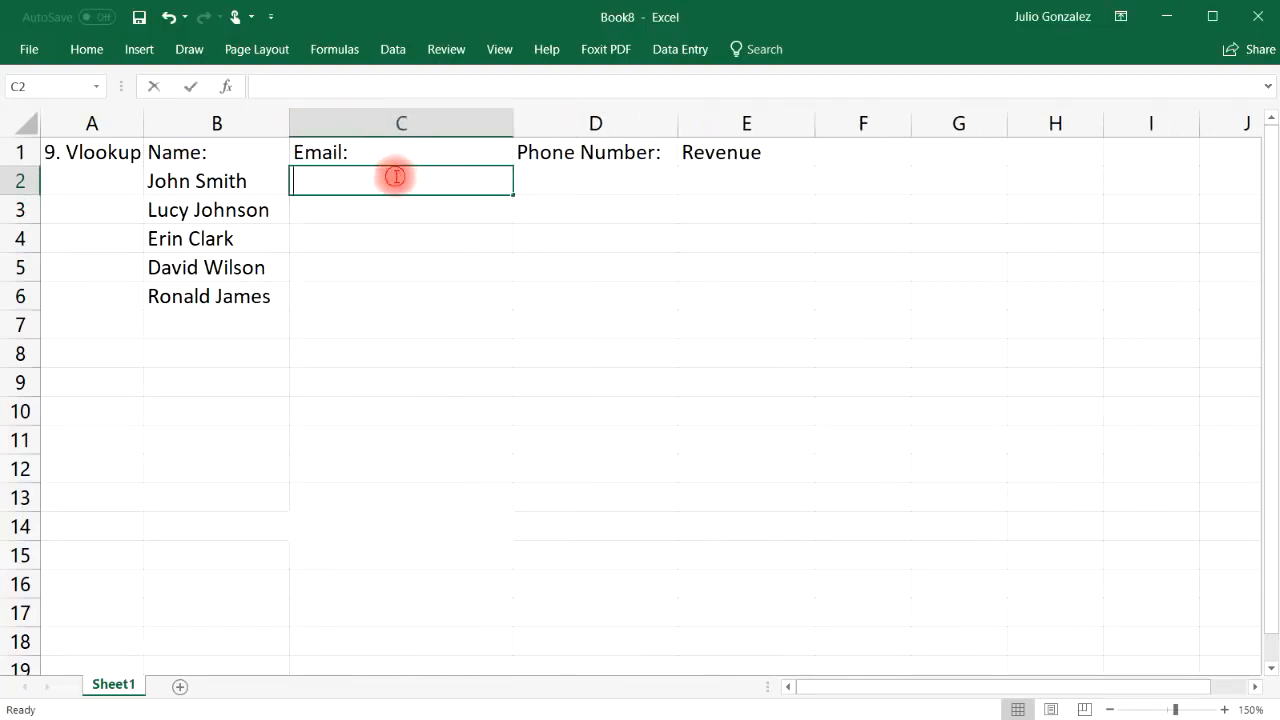
key(Return)
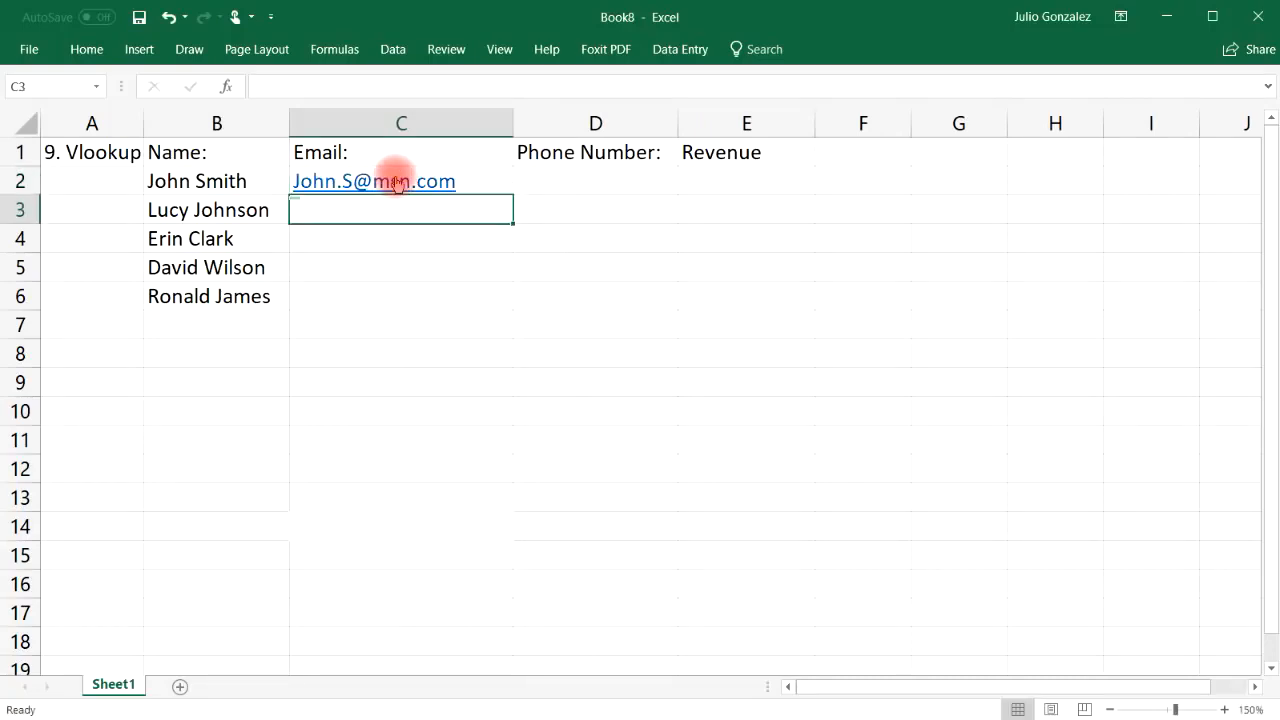
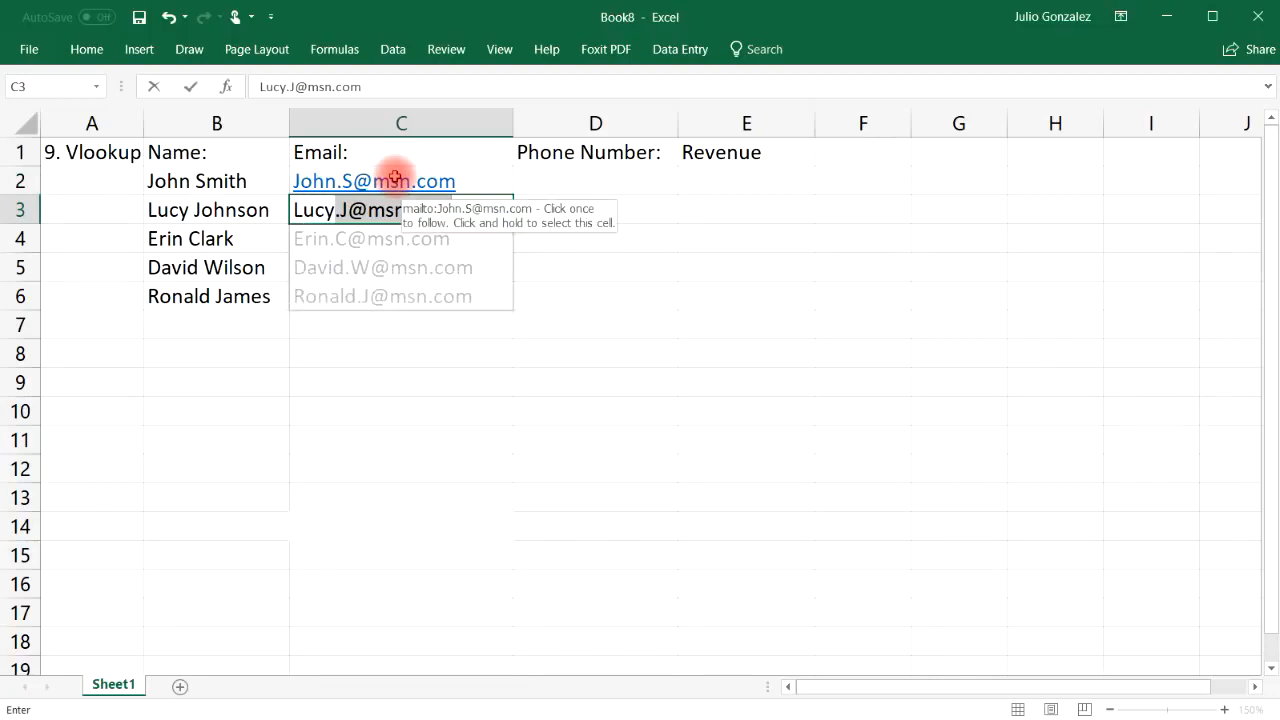
key(Tab)
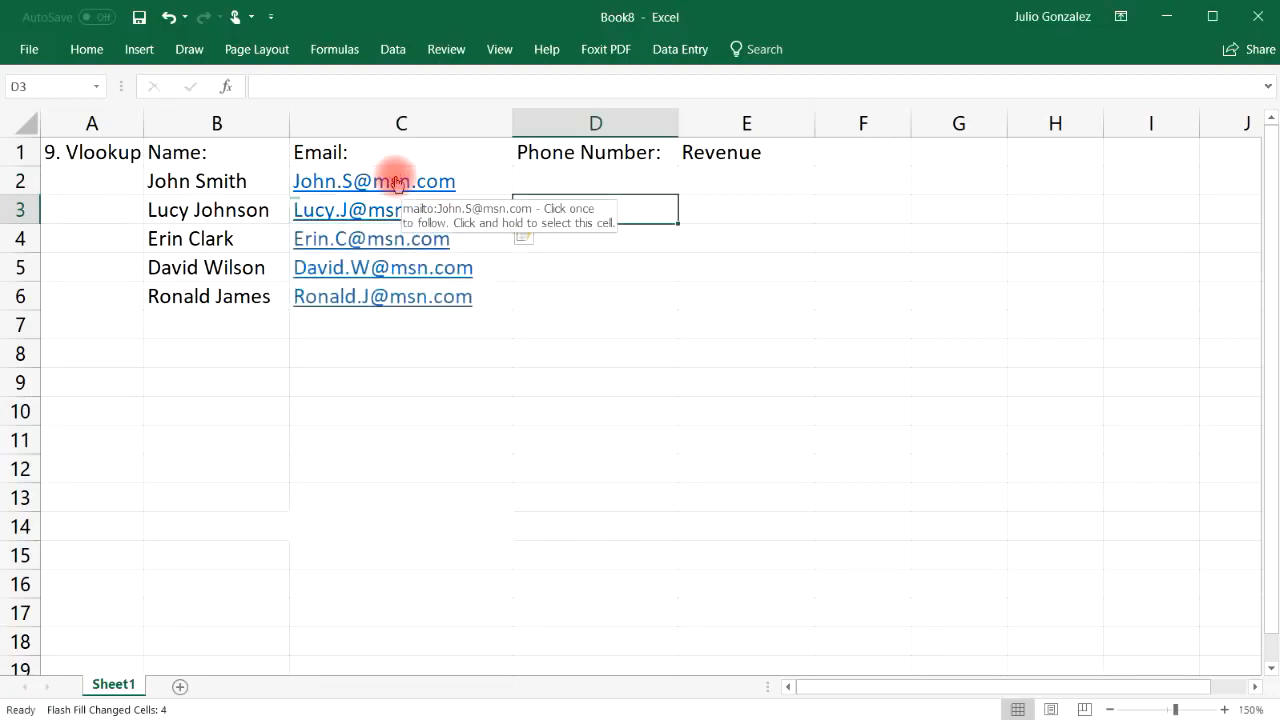
drag(396, 188, 415, 247)
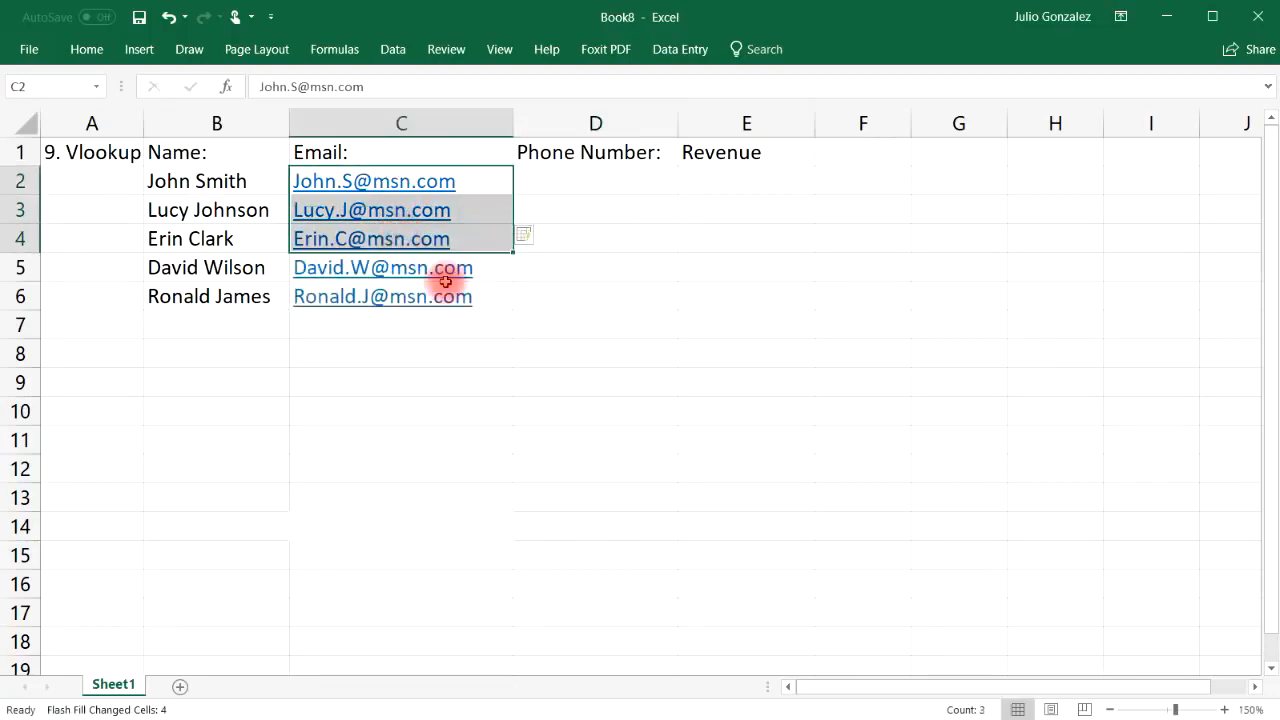
drag(449, 293, 446, 268)
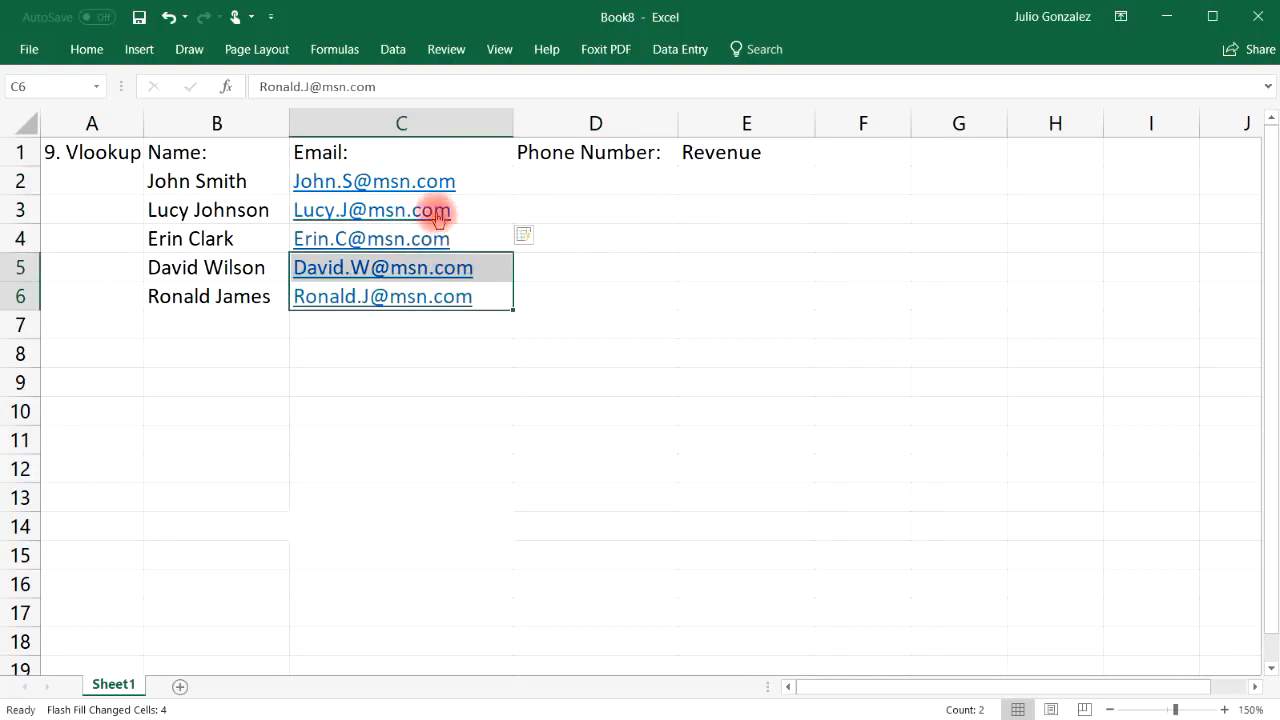
Undo the auto-filled emails and change the C3 address to a live.com domain
click(168, 17)
double_click(450, 208)
key(BackSpace)
key(BackSpace)
key(BackSpace)
key(BackSpace)
key(BackSpace)
key(BackSpace)
key(BackSpace)
text(live.com)
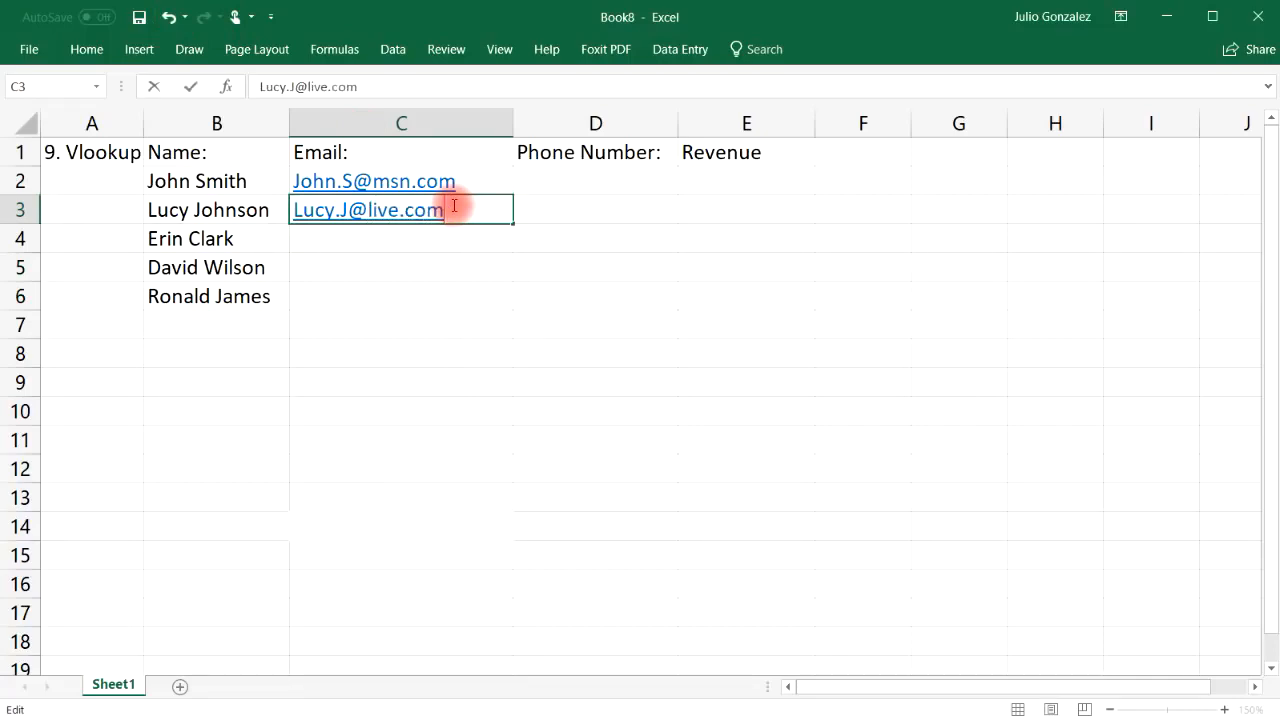
click(386, 237)
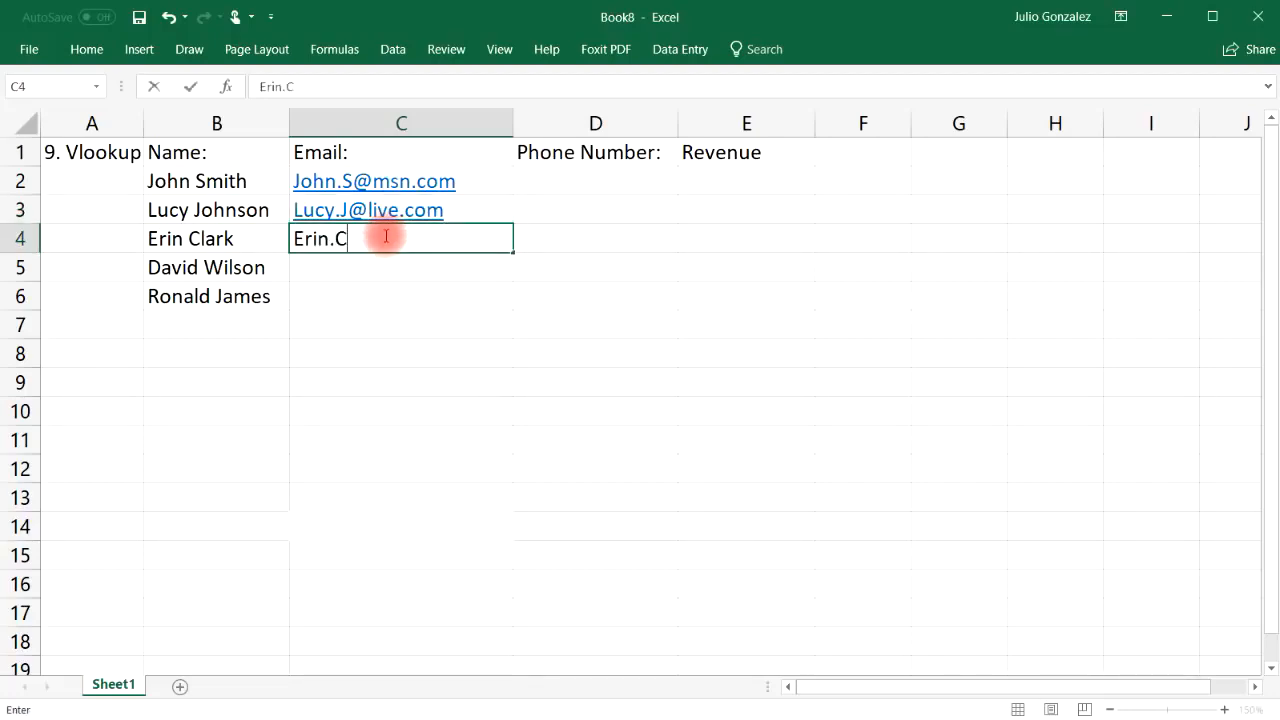
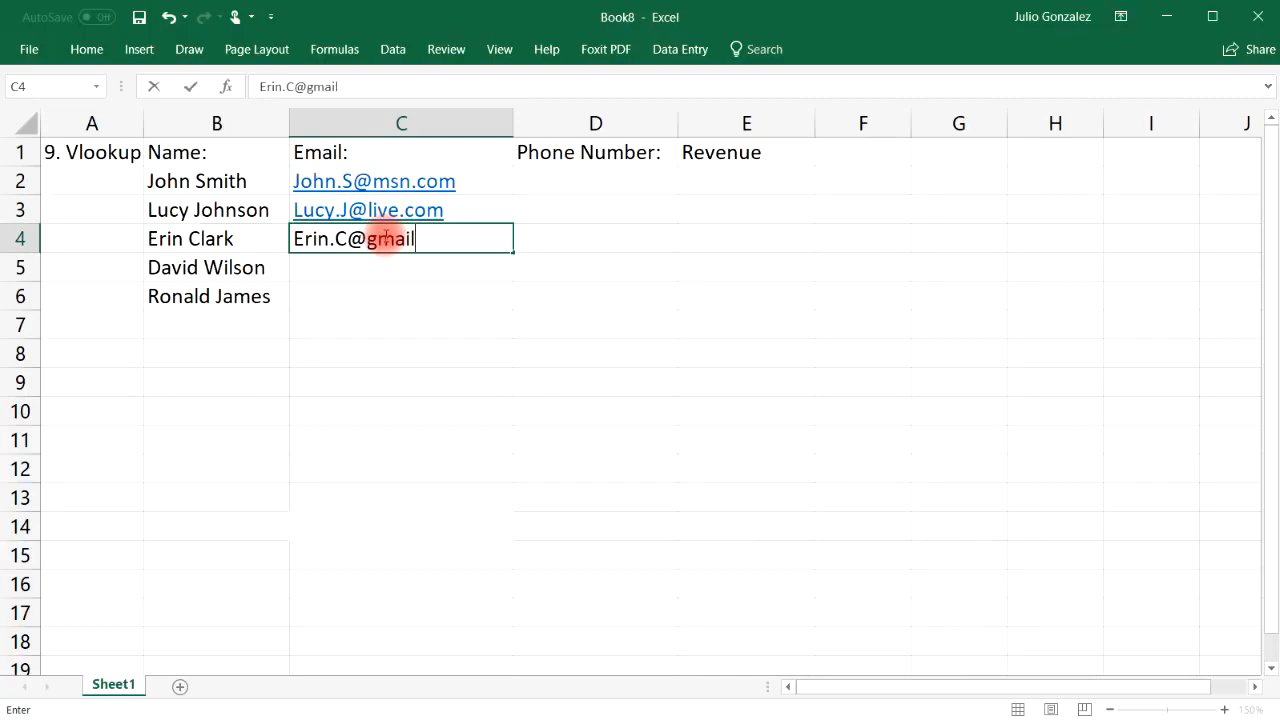
Enter gmail.com, hotmail.com and yahoo.com email addresses in C4:C6
key(Return)
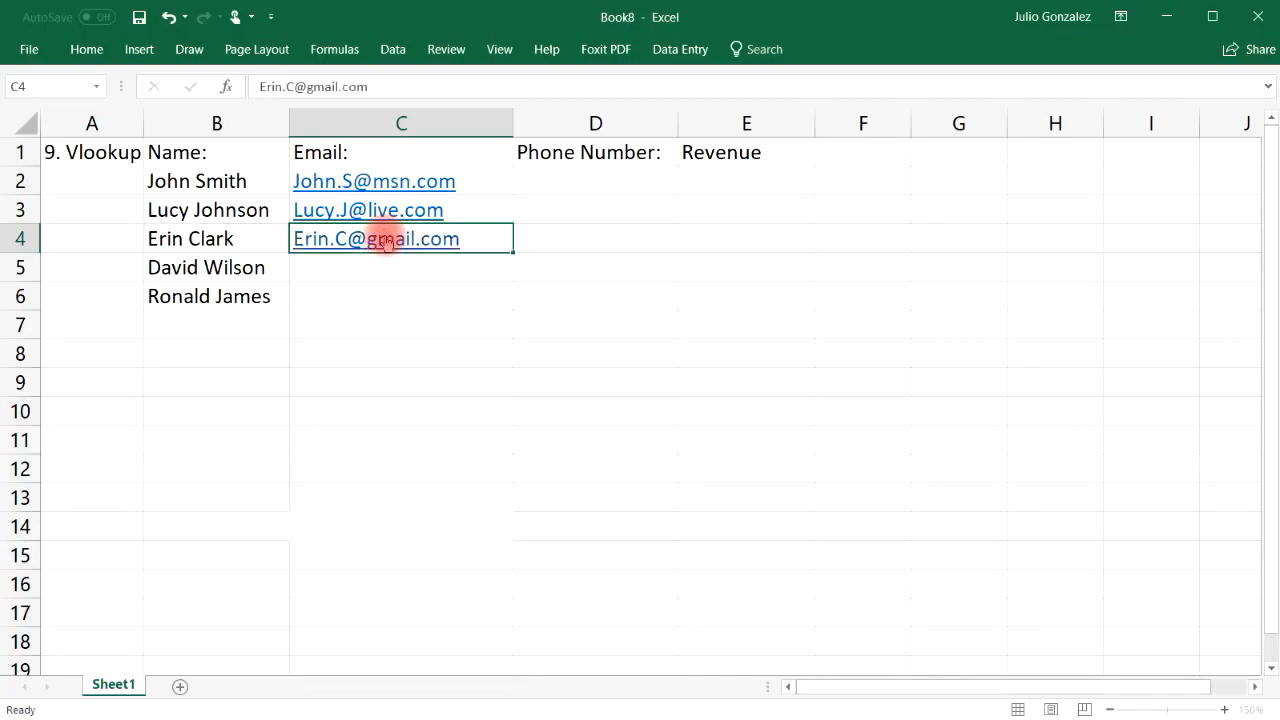
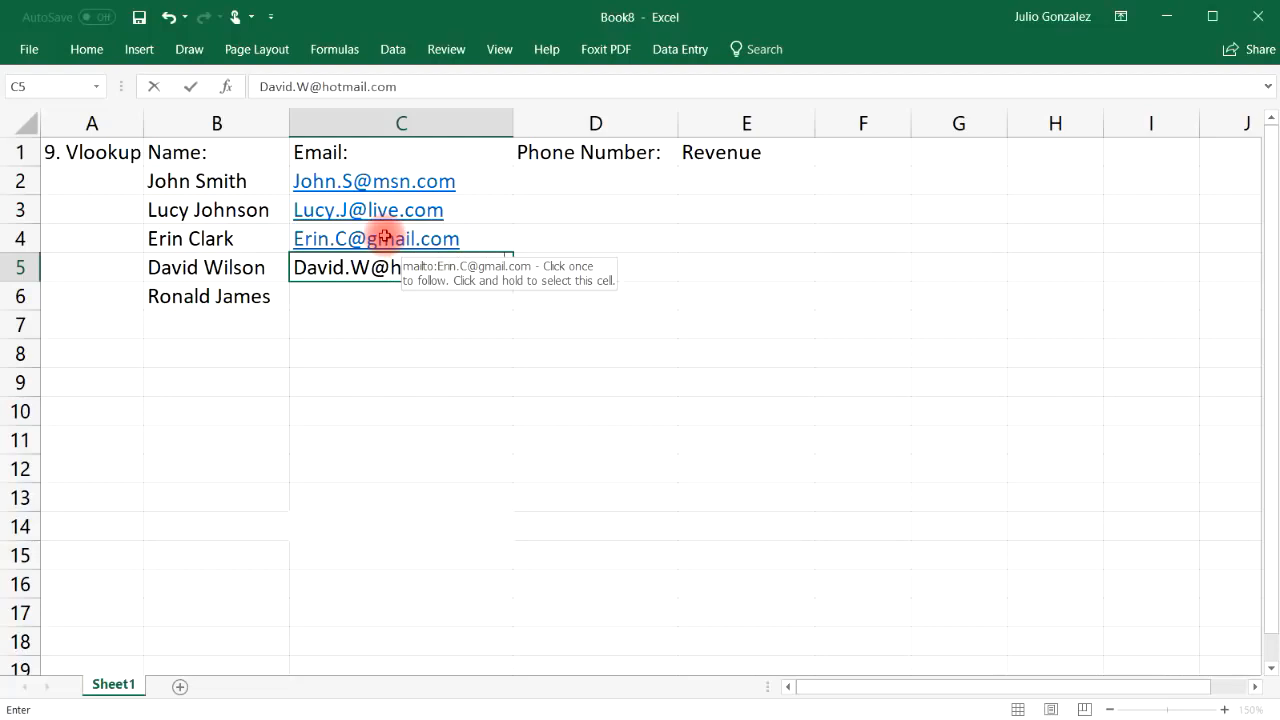
key(Return)
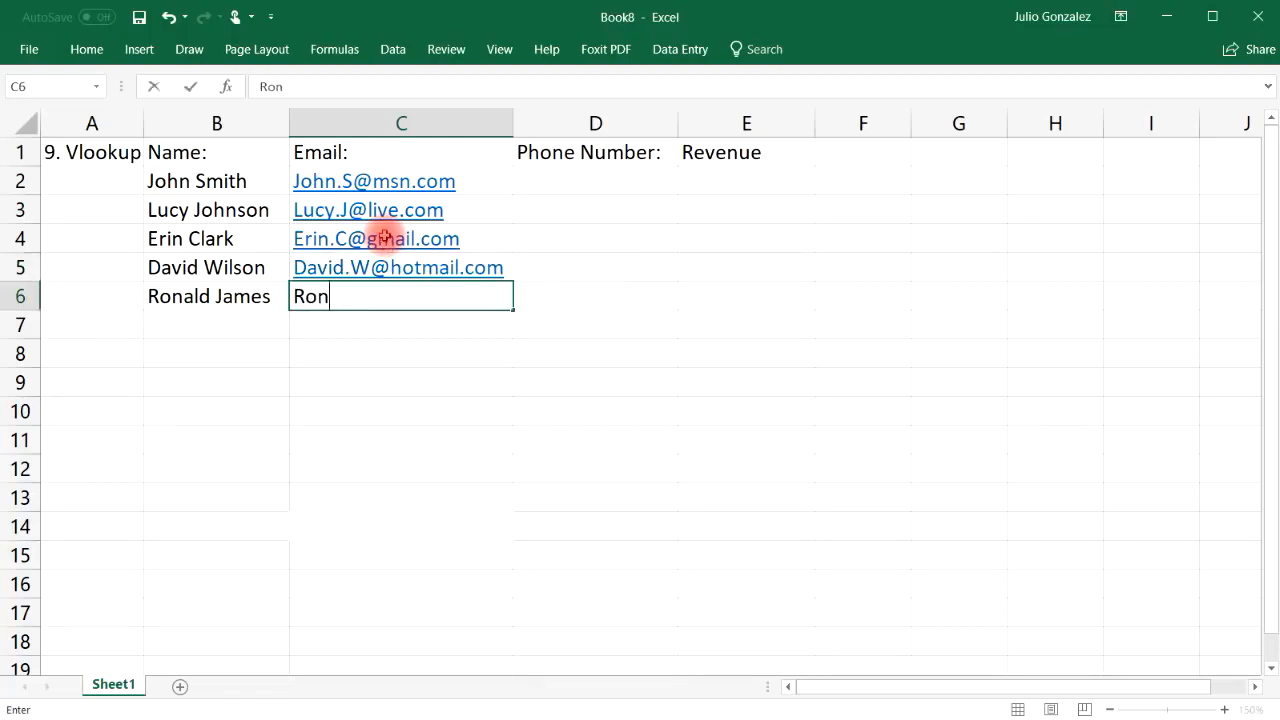
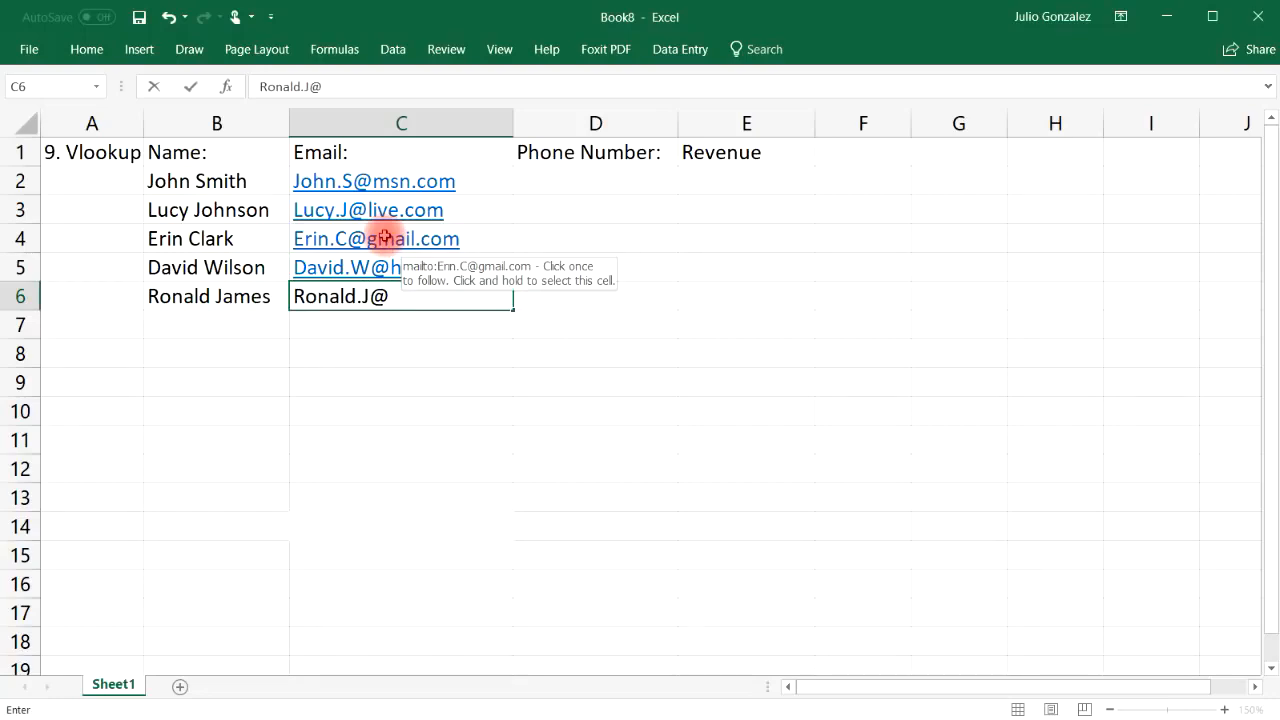
key(Tab)
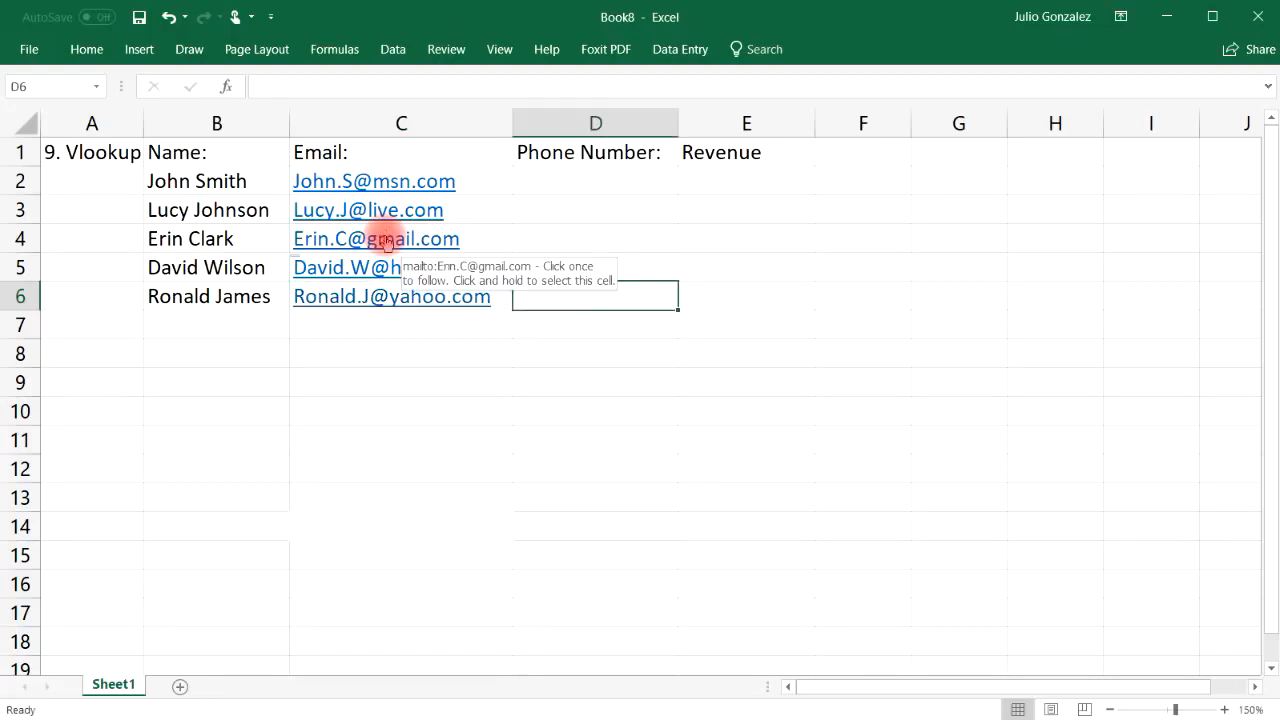
key(Up)
key(Up)
key(Up)
key(Up)
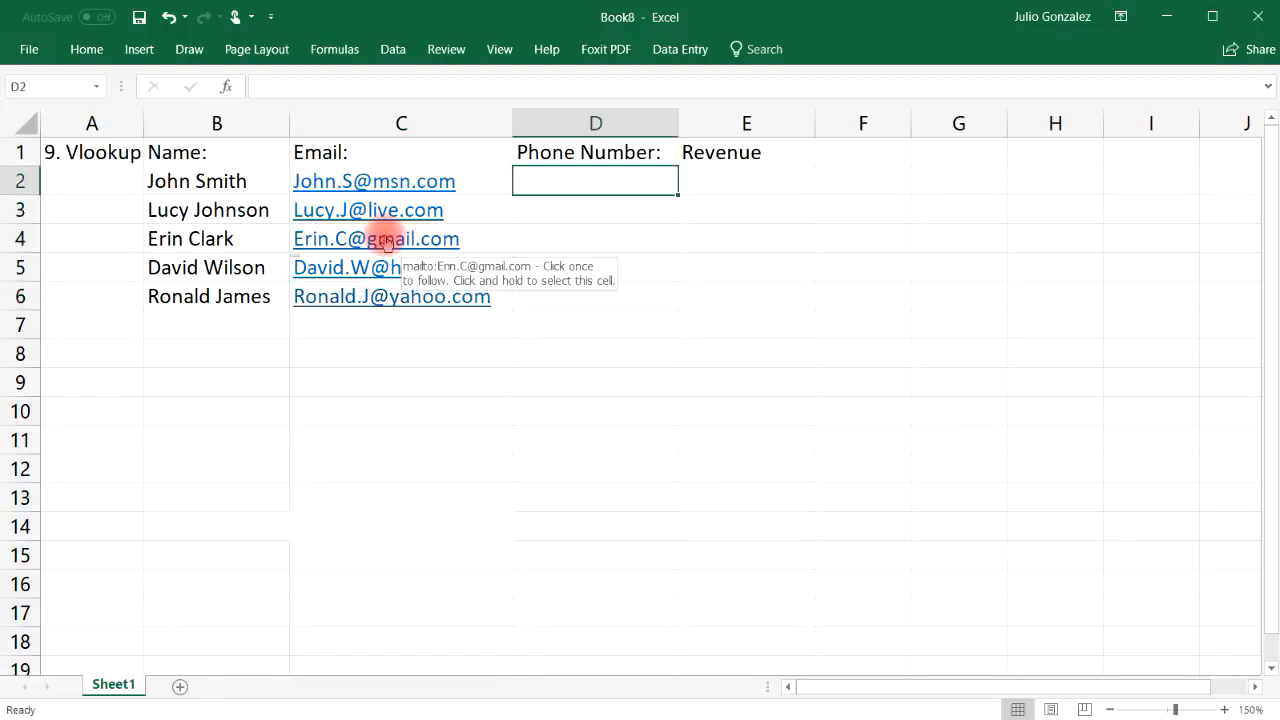
Enter phone numbers for the first two contacts in D2 and D3, fixing typos
text(24)
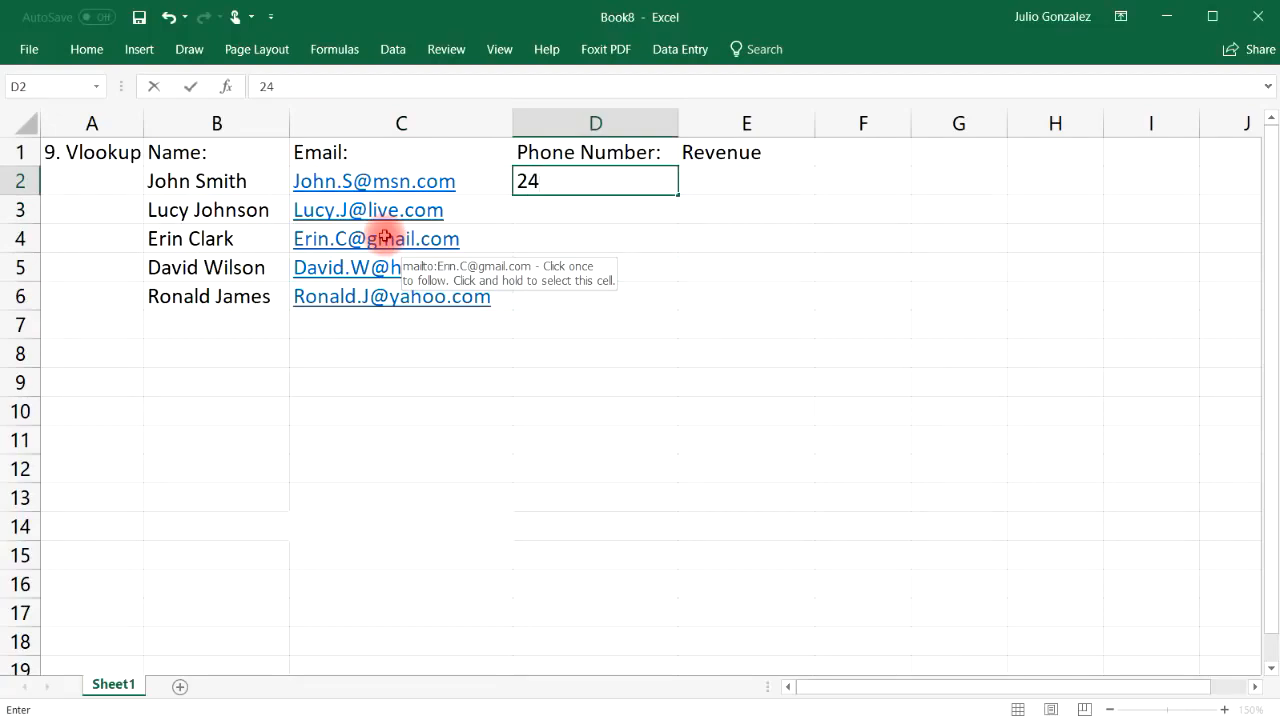
key(BackSpace)
key(BackSpace)
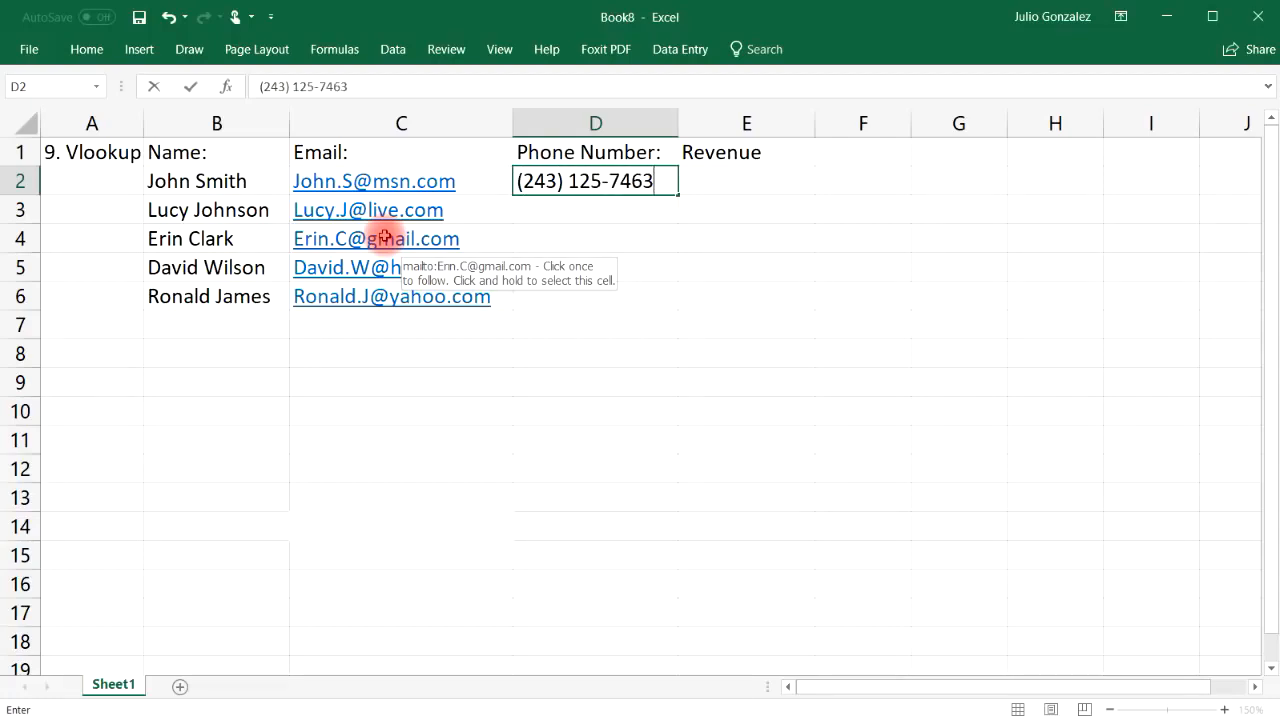
key(Return)
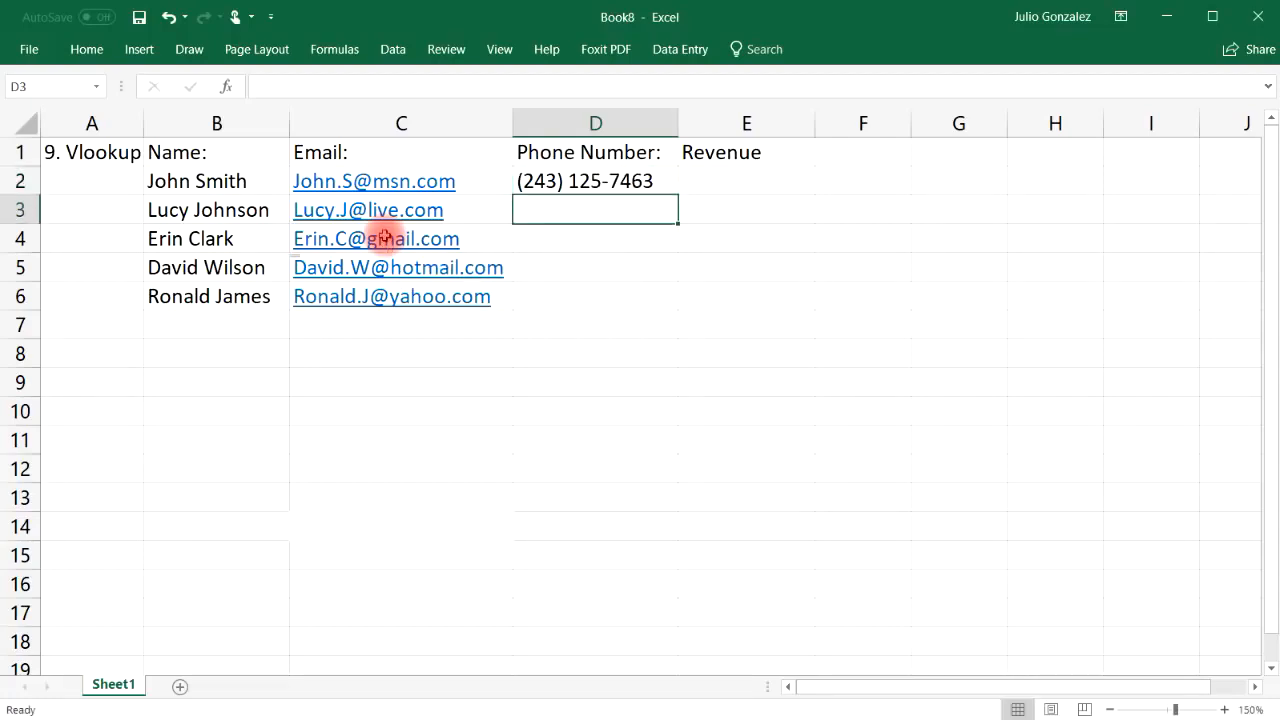
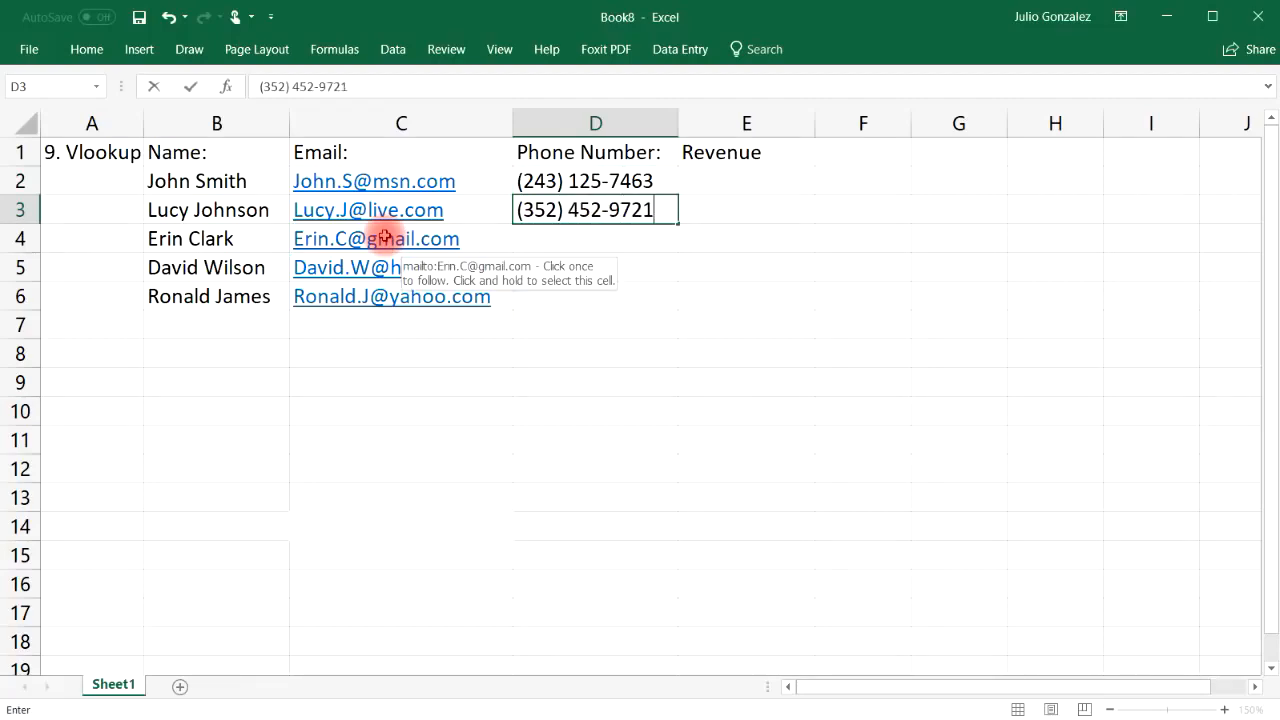
key(ctrl+Return)
key(Return)
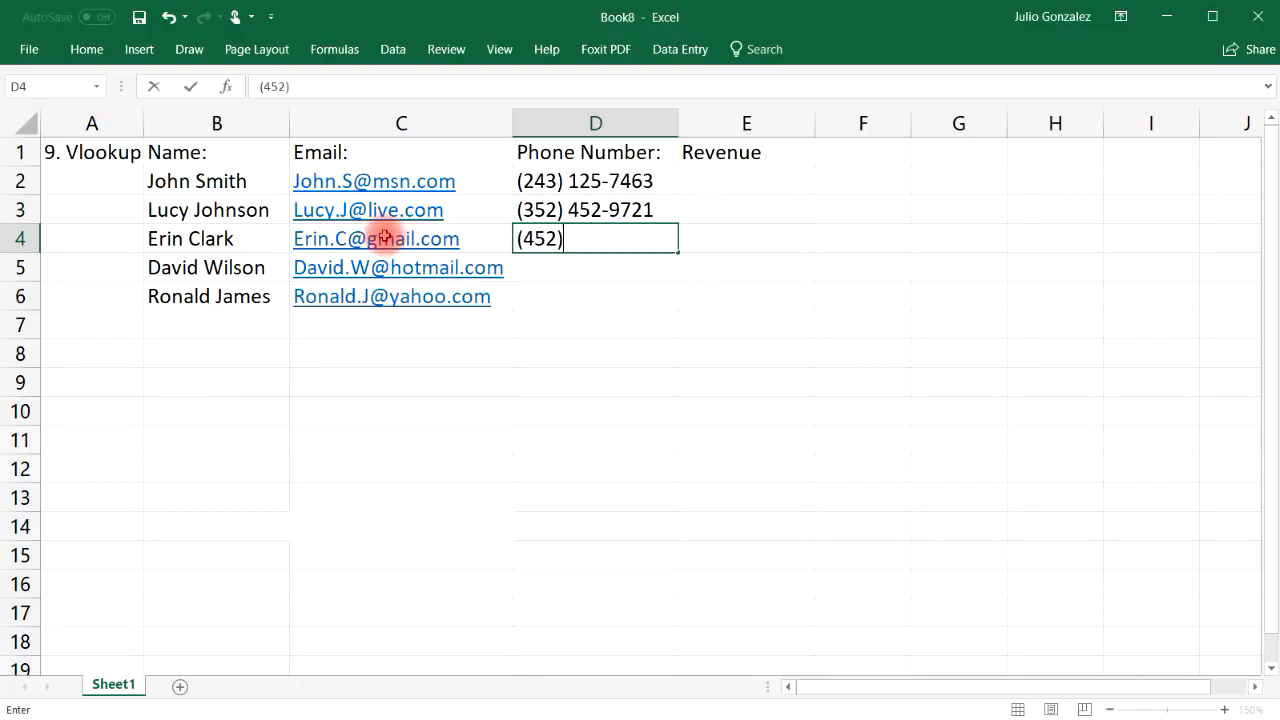
Enter the remaining three contacts' phone numbers in D4:D6
key(Return)
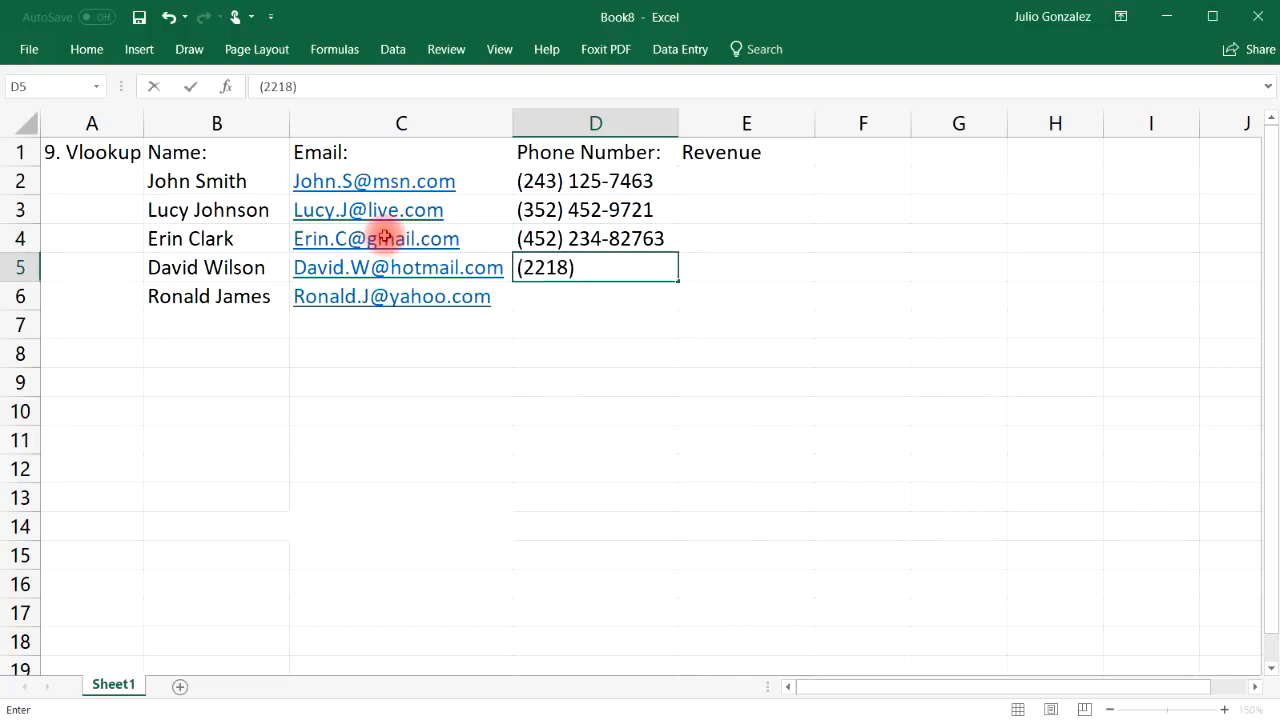
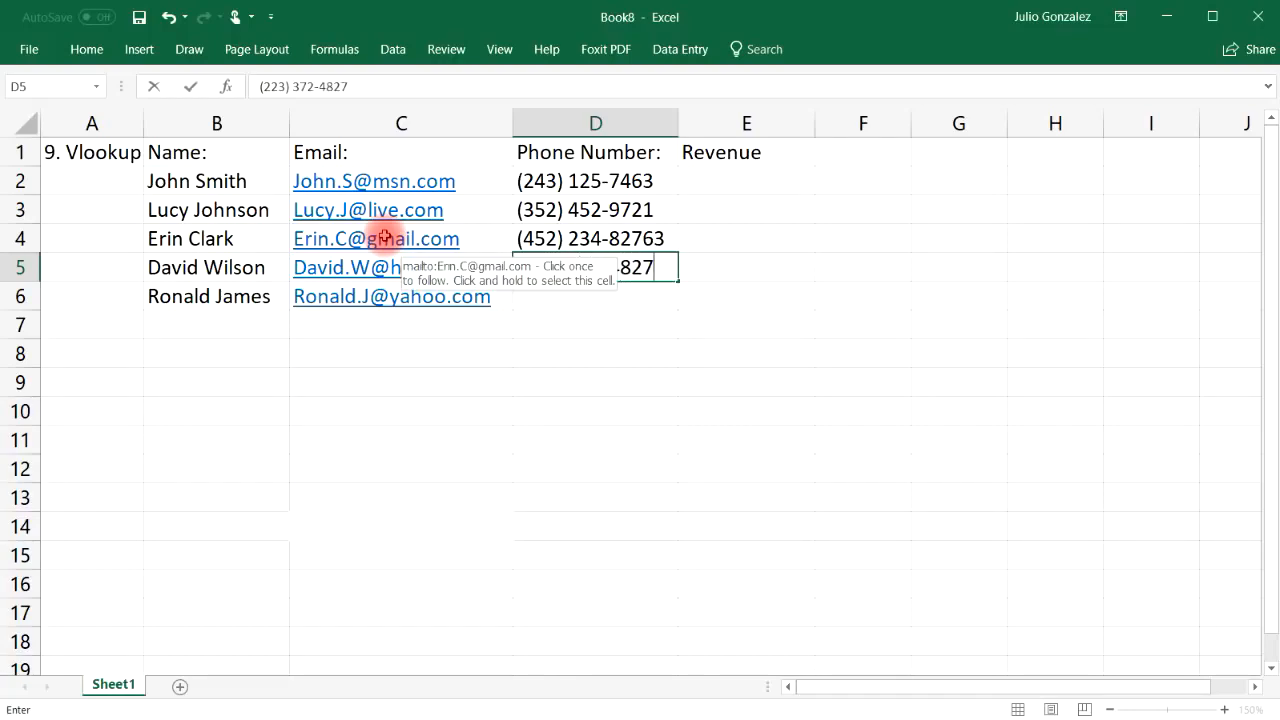
key(Return)
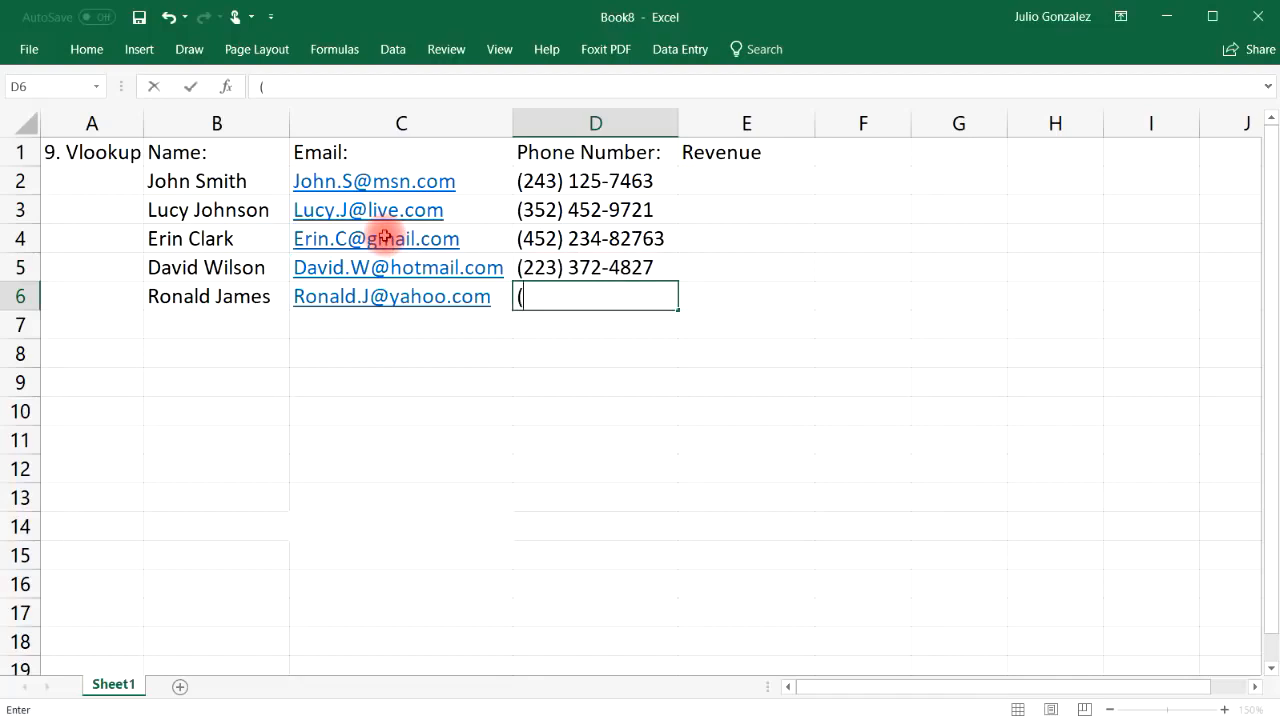
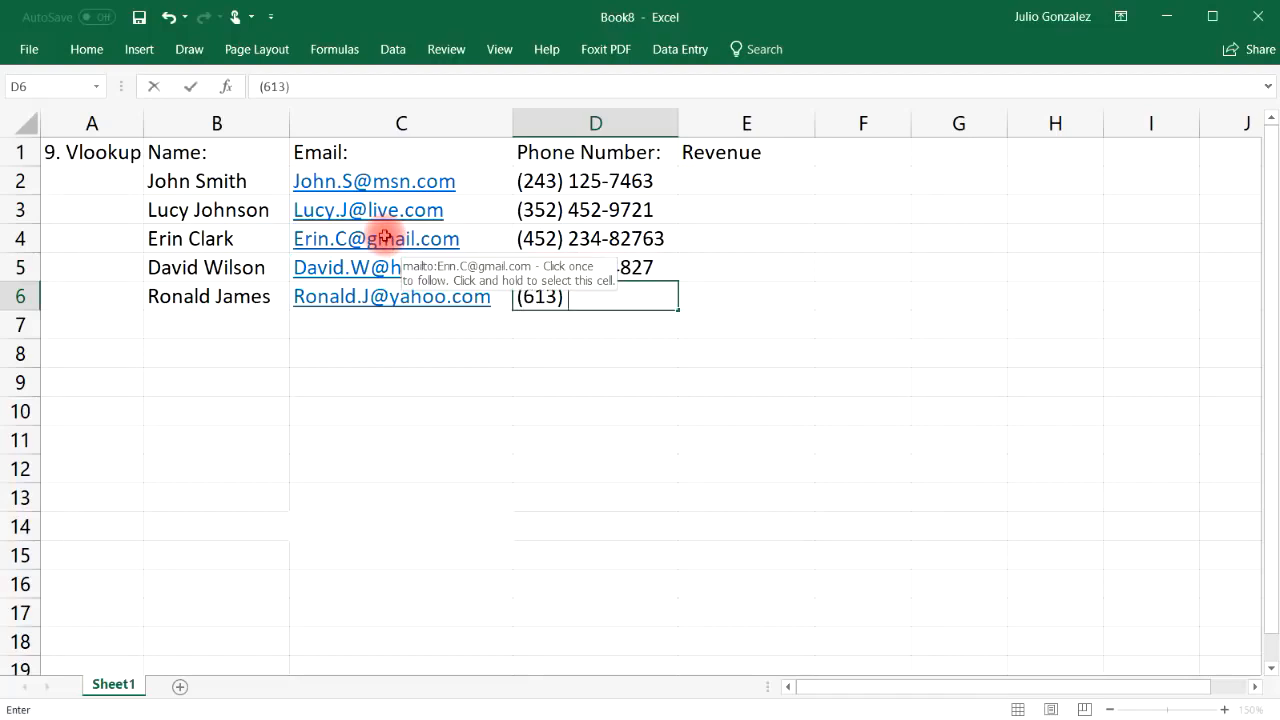
key(Tab)
Enter revenues $56,000, $74,000, $82,000, $93,000 and $47,000 in E2:E6
key(Up)
key(Up)
key(Up)
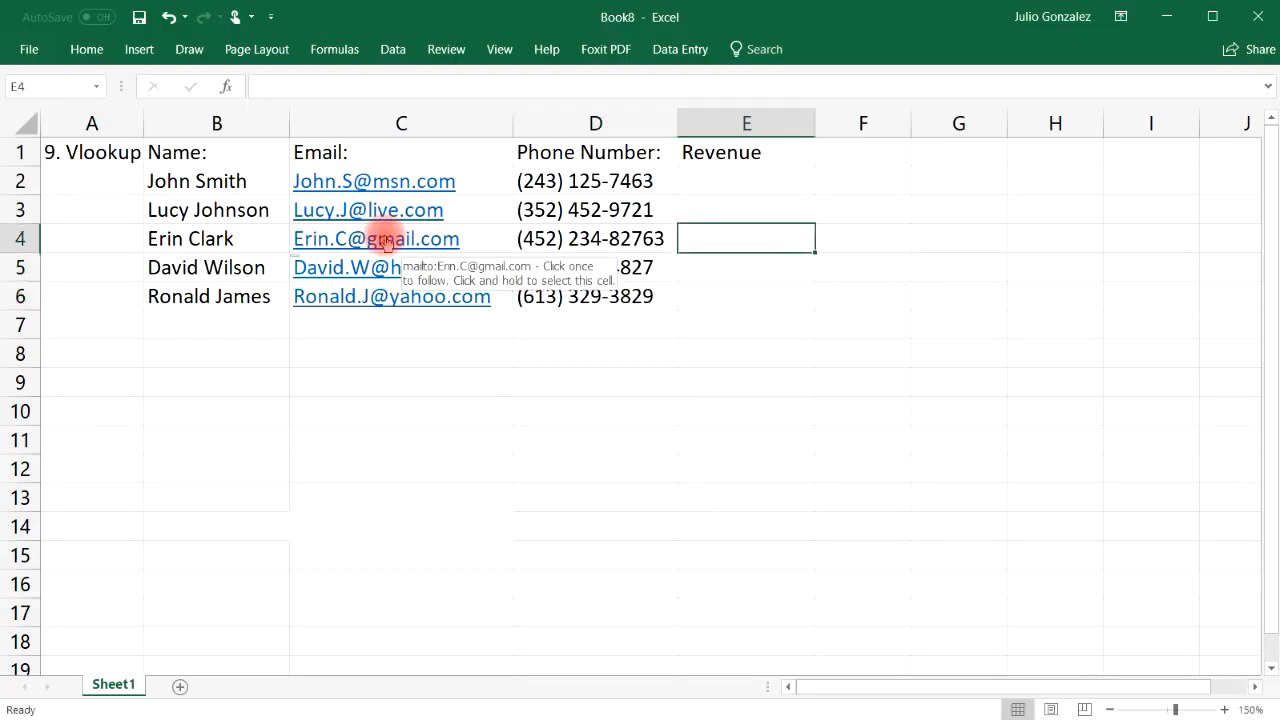
key(Up)
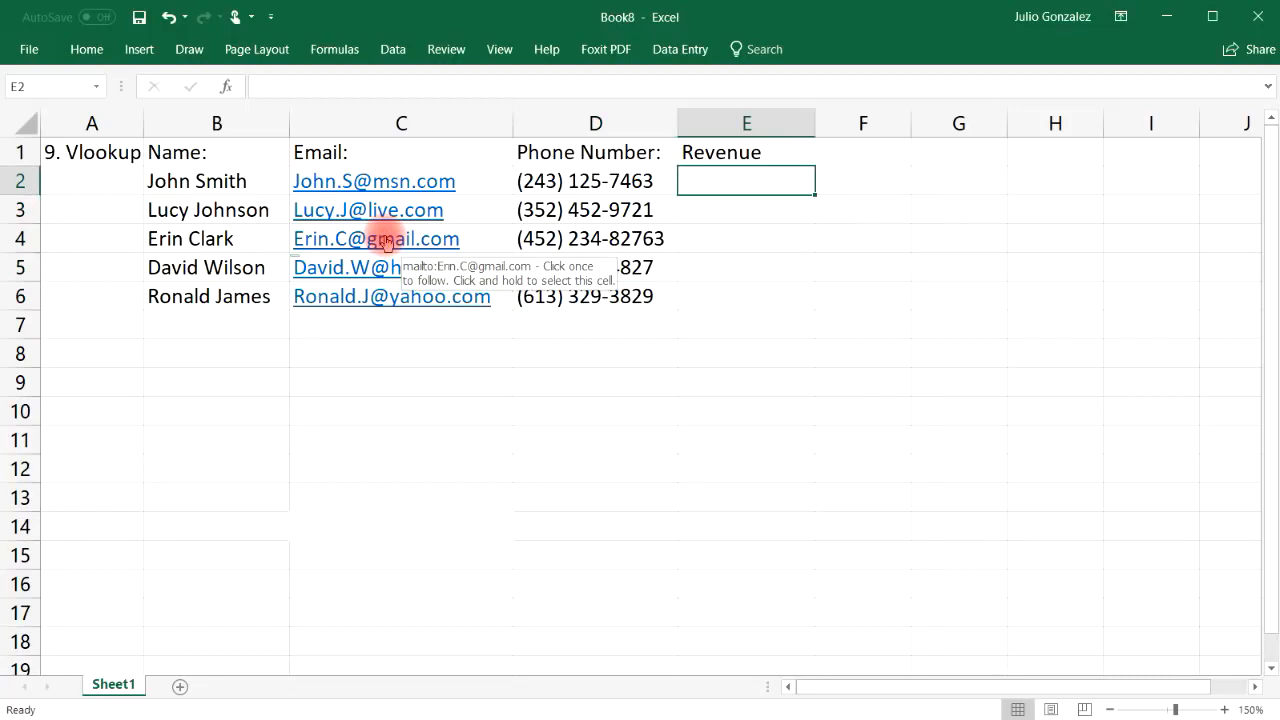
text($56,000)
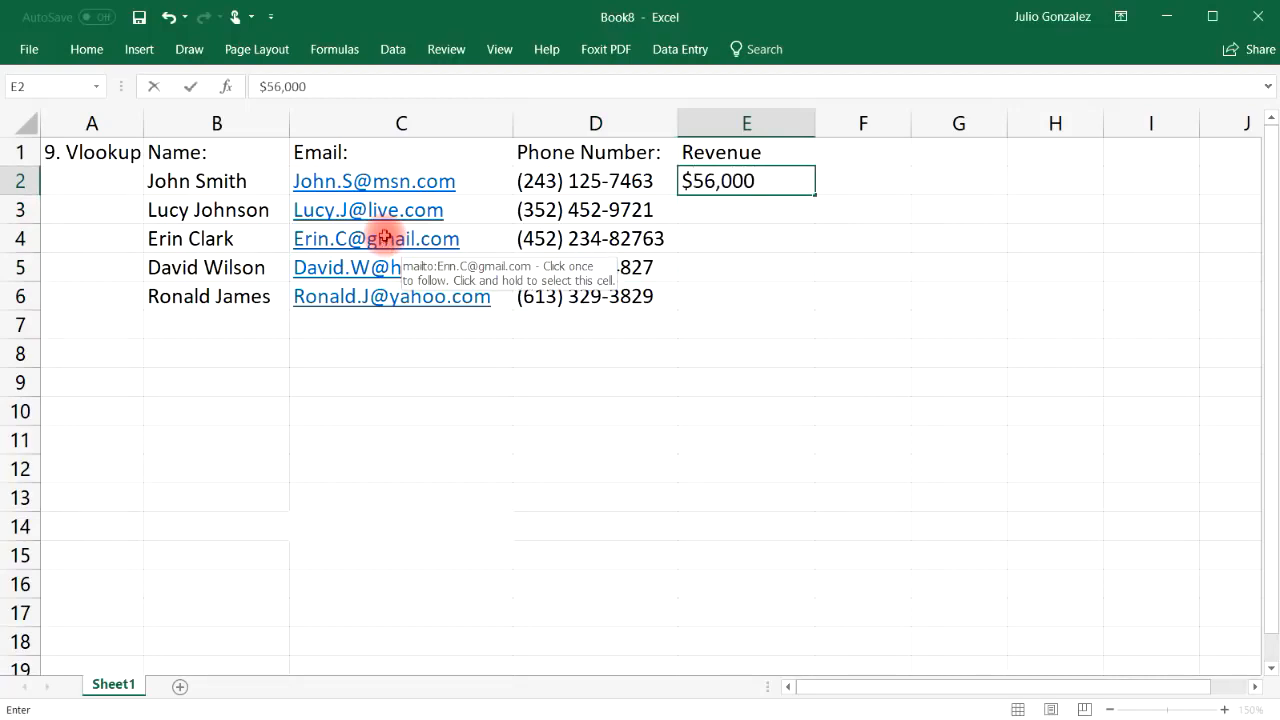
key(Return)
text($74,000)
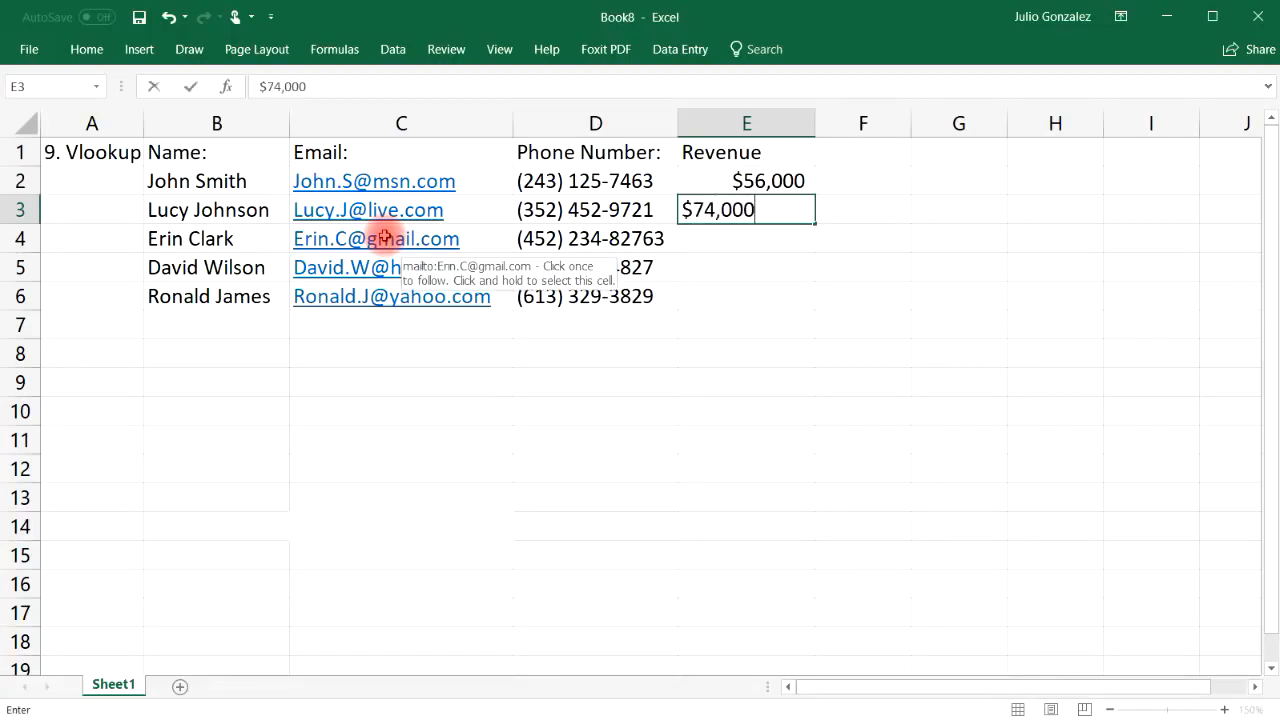
key(Return)
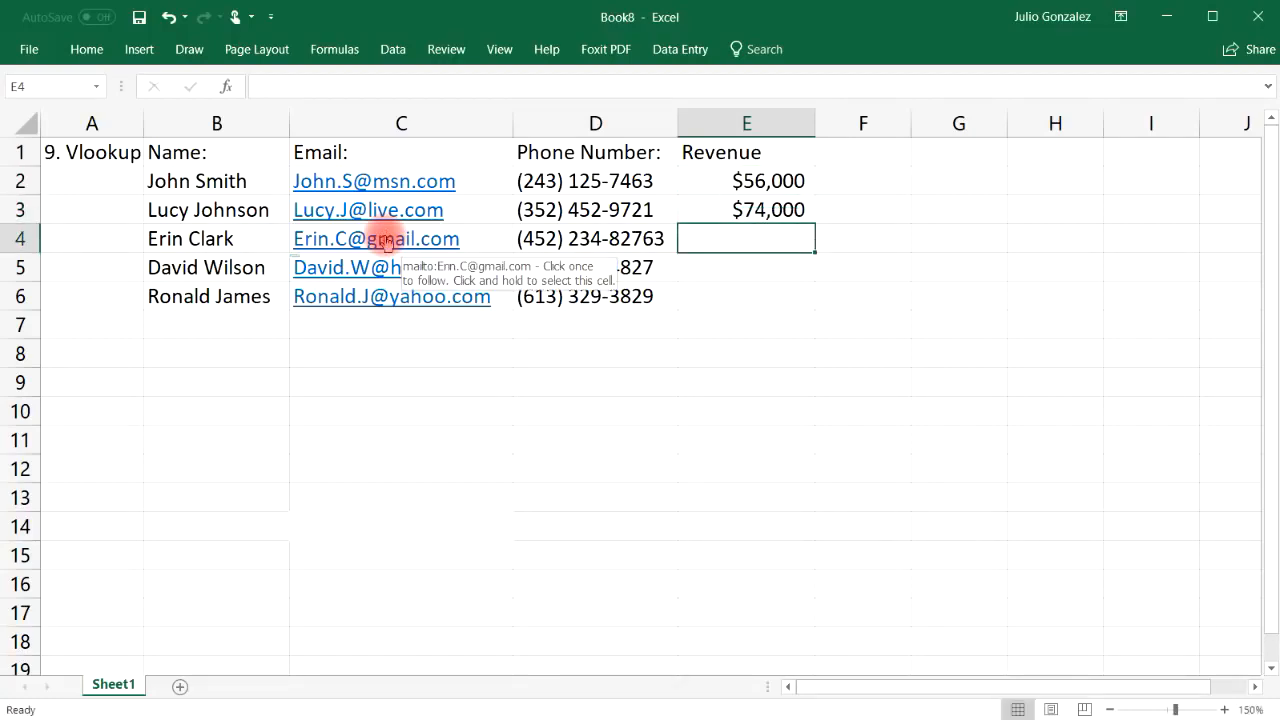
text($82,000)
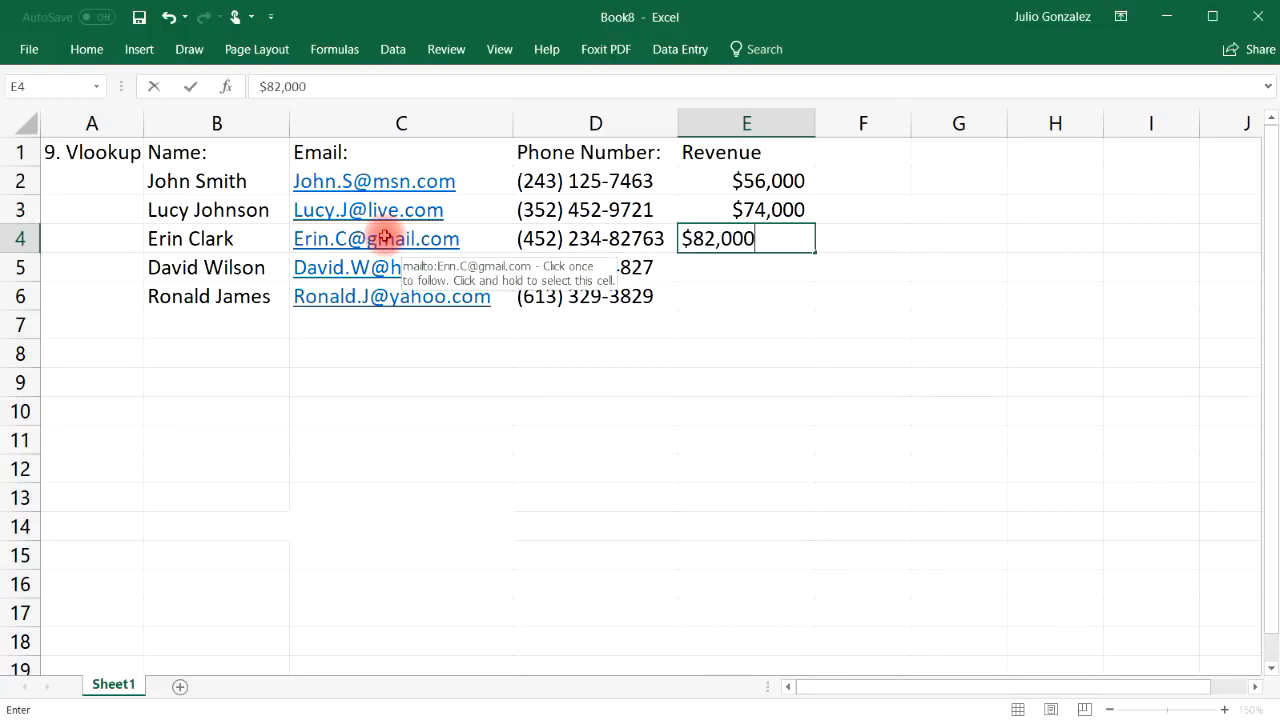
key(Return)
text($)
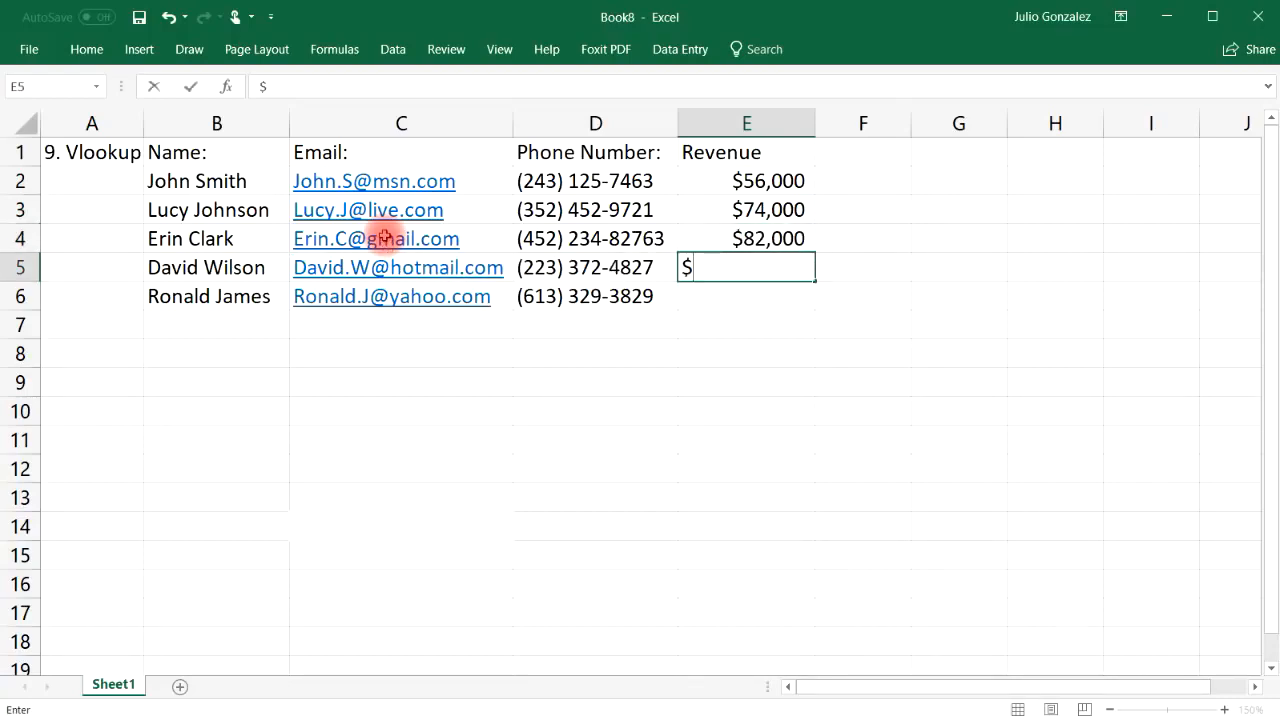
text(93,000)
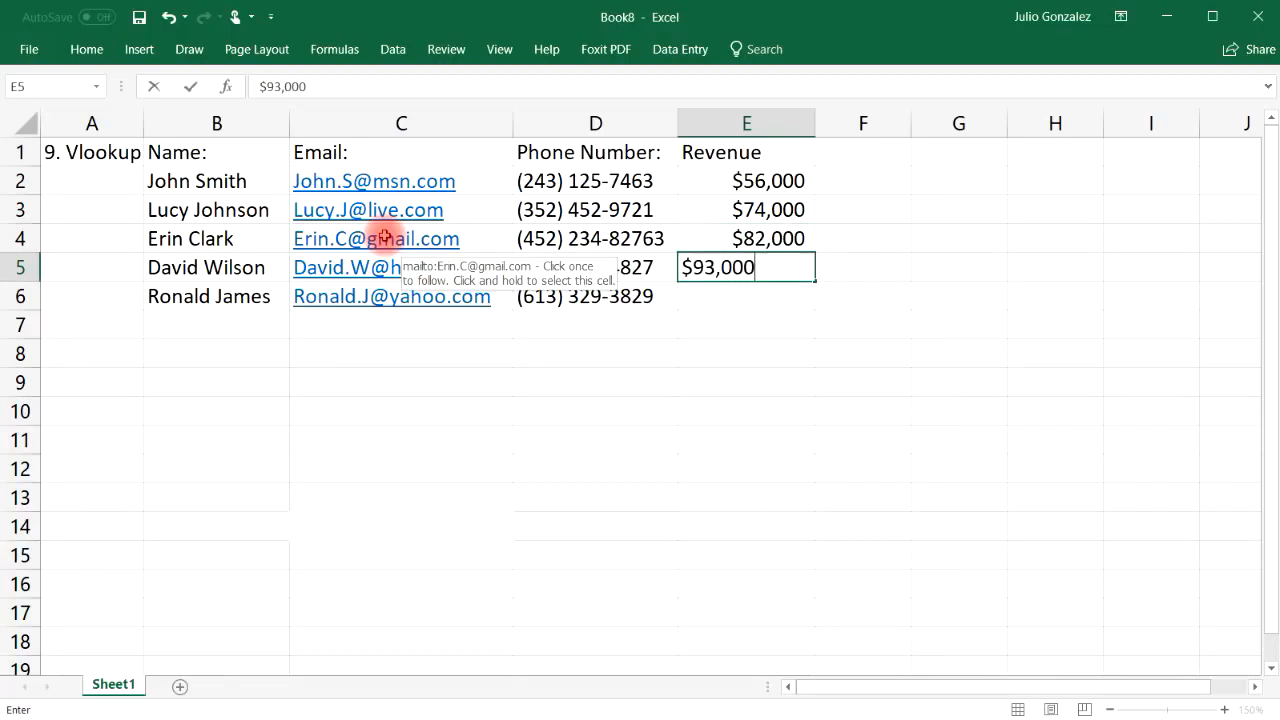
key(Return)
text($)
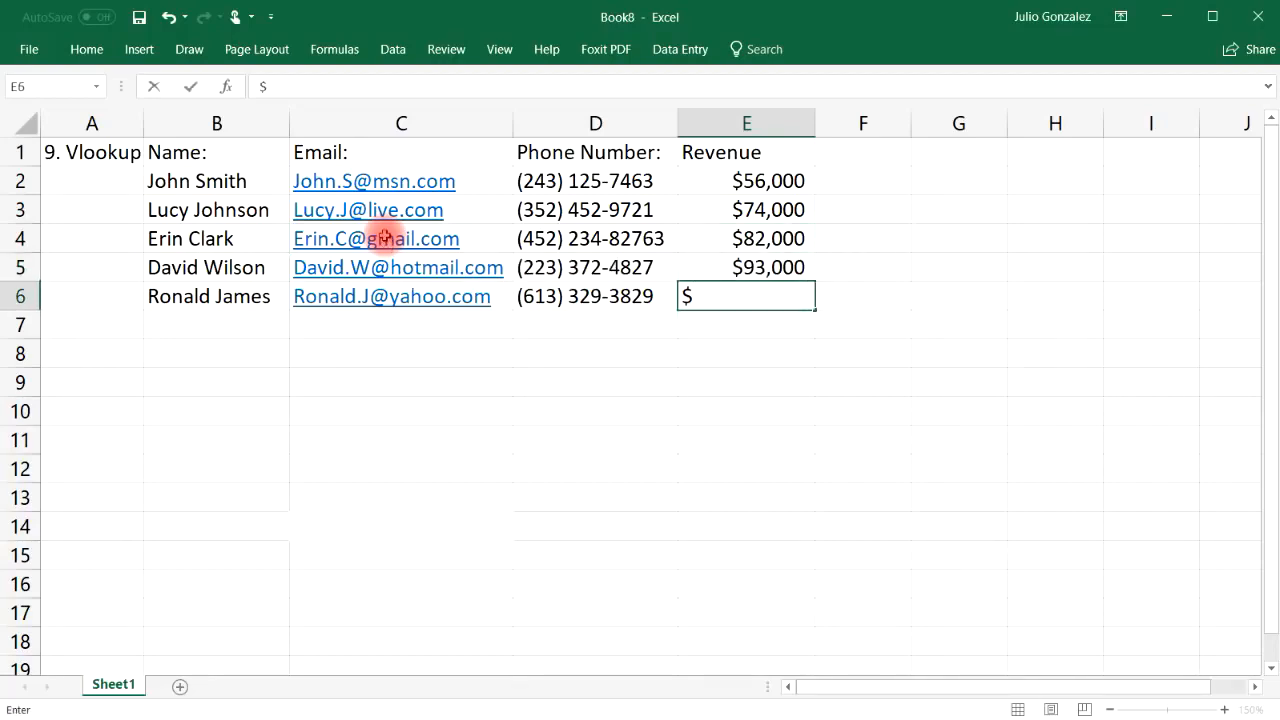
text(47,000)
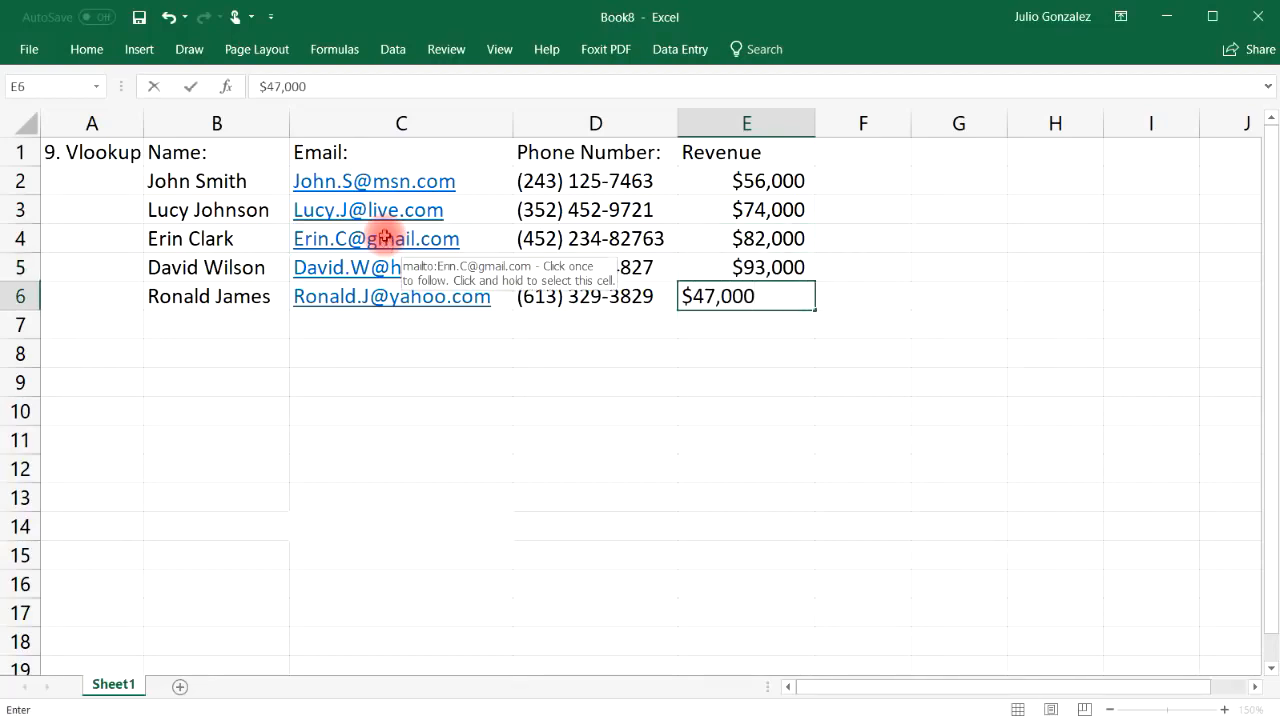
key(Tab)
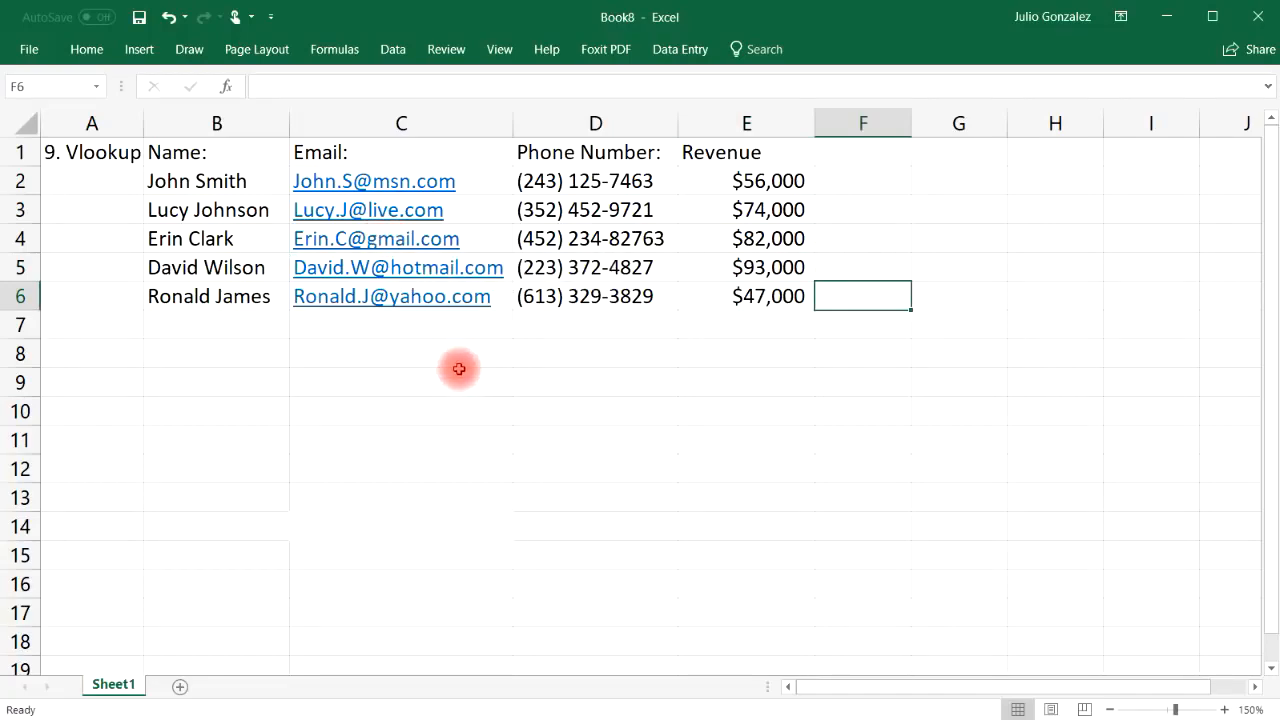
Type the lookup labels Name:, Email:, Phone and Revenue into B8:B11
click(354, 354)
click(237, 360)
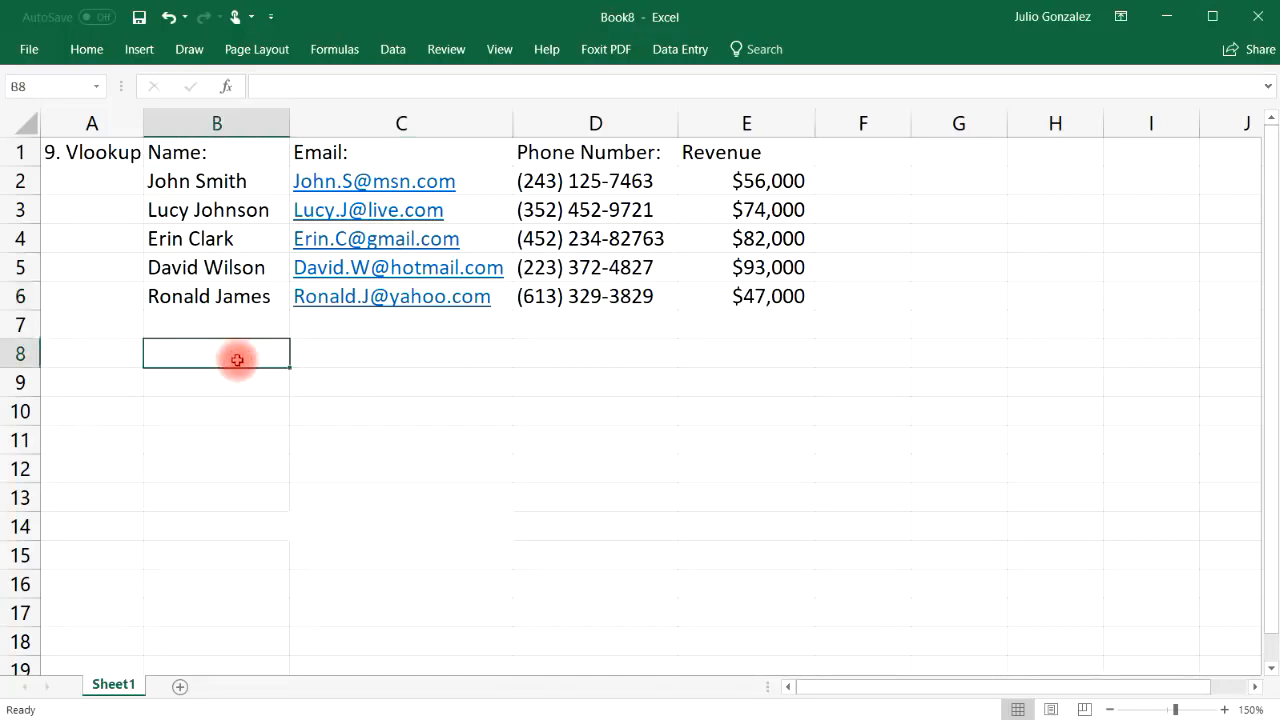
text(Name:)
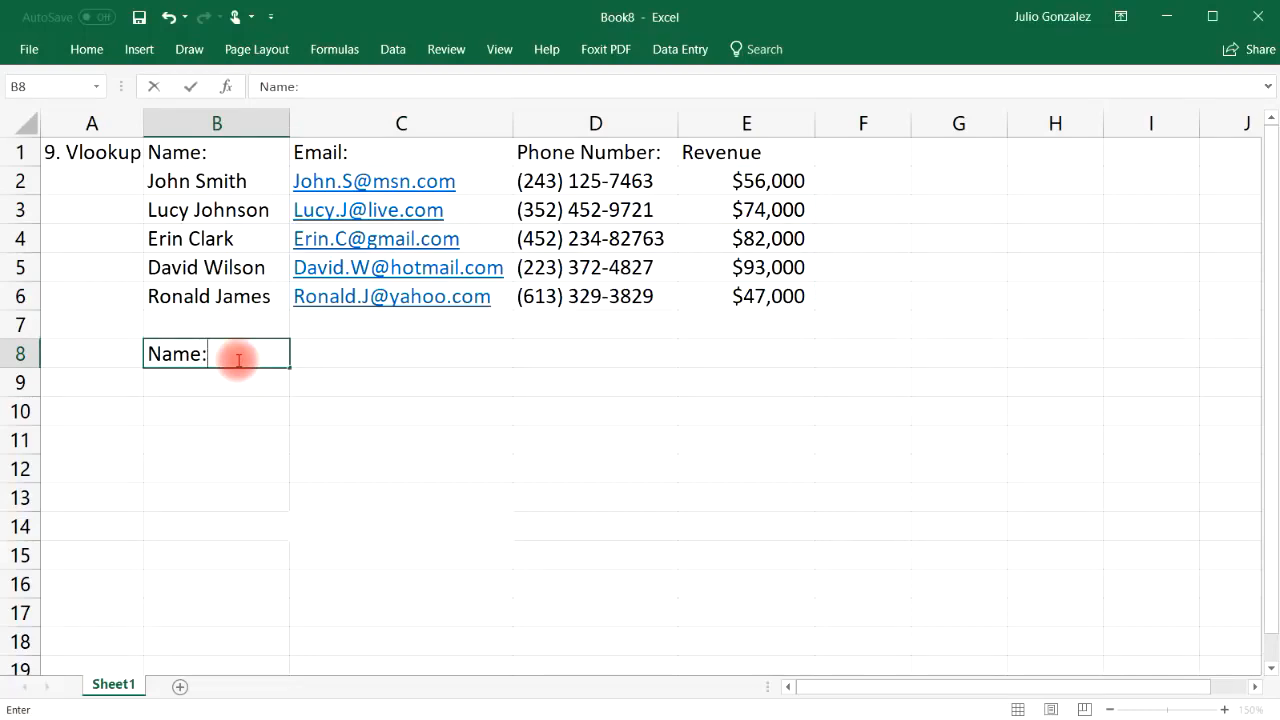
key(Return)
text(Emain)
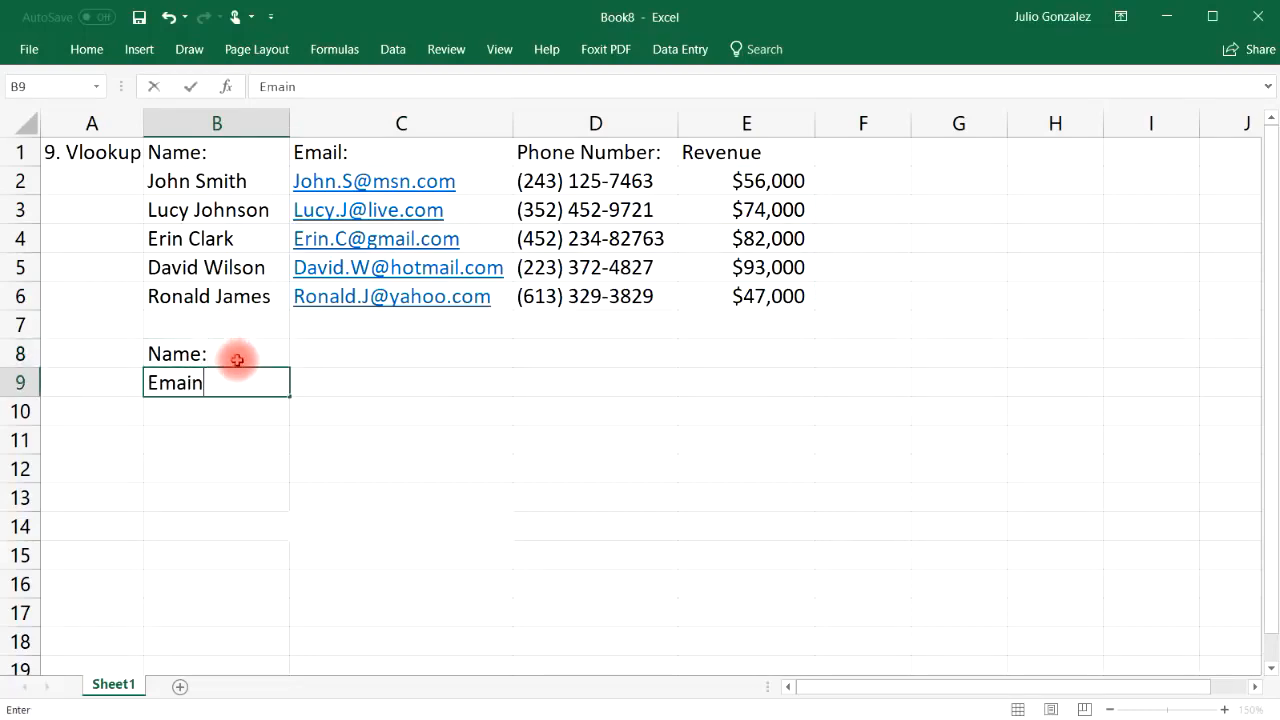
key(BackSpace)
text(l:)
key(Return)
text(Phone:)
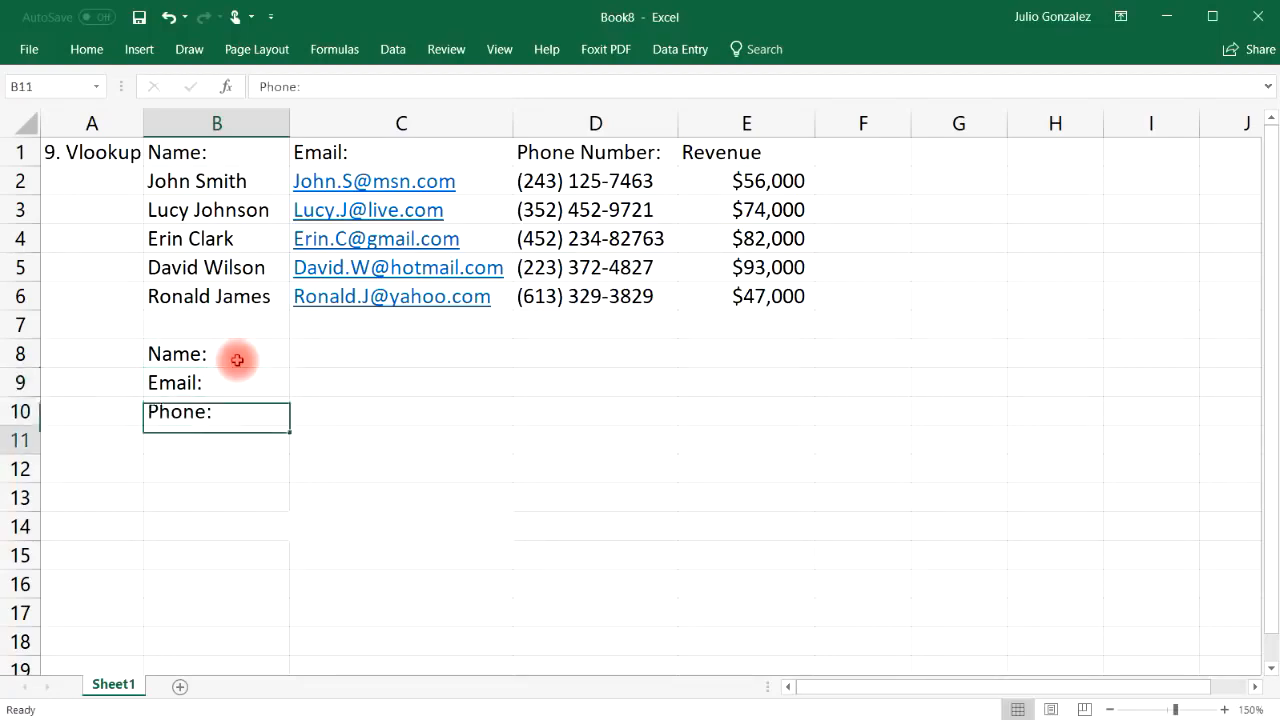
key(Return)
text(Revenue)
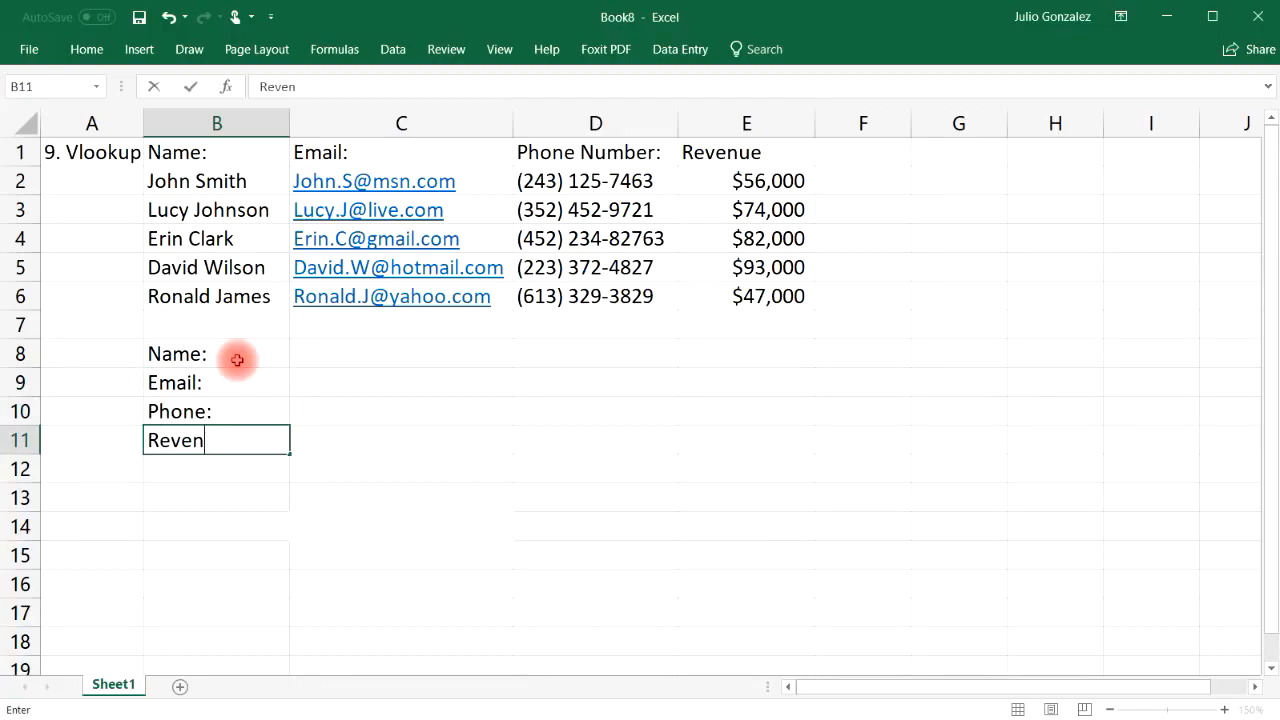
key(Tab)
Enter the first table contact's name in C8
key(Up)
key(Up)
key(Up)
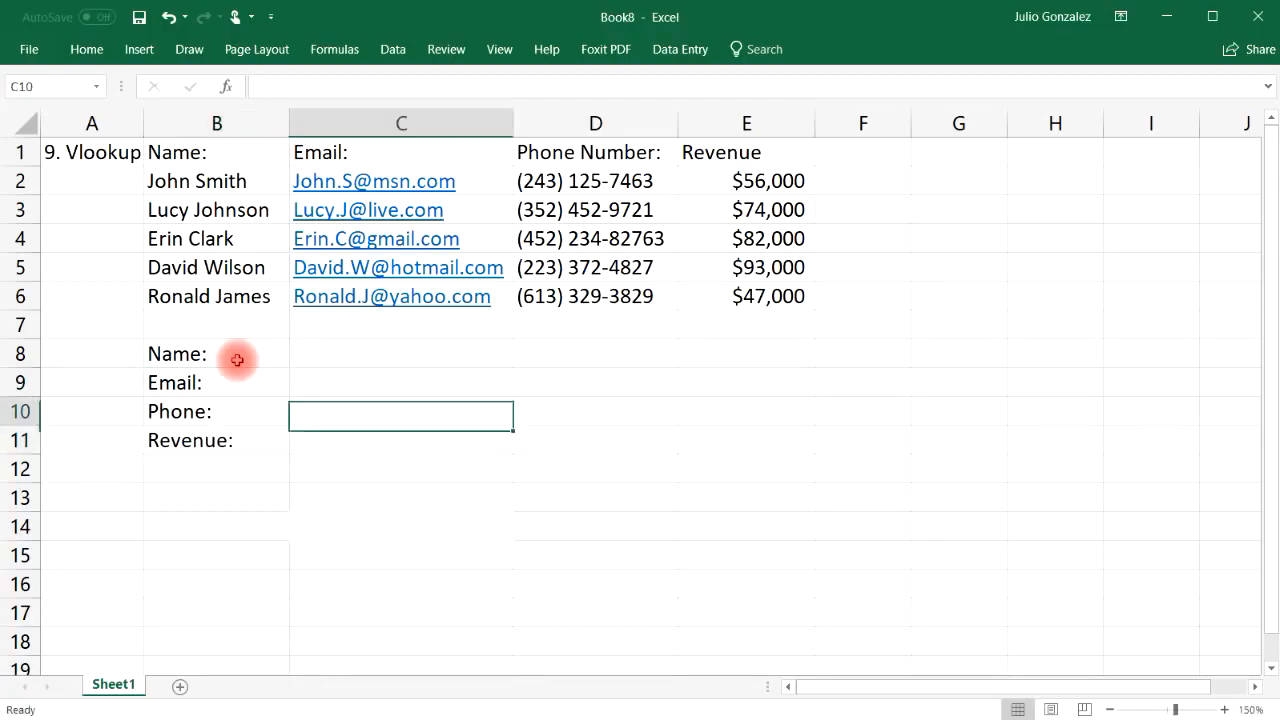
text(Jo)
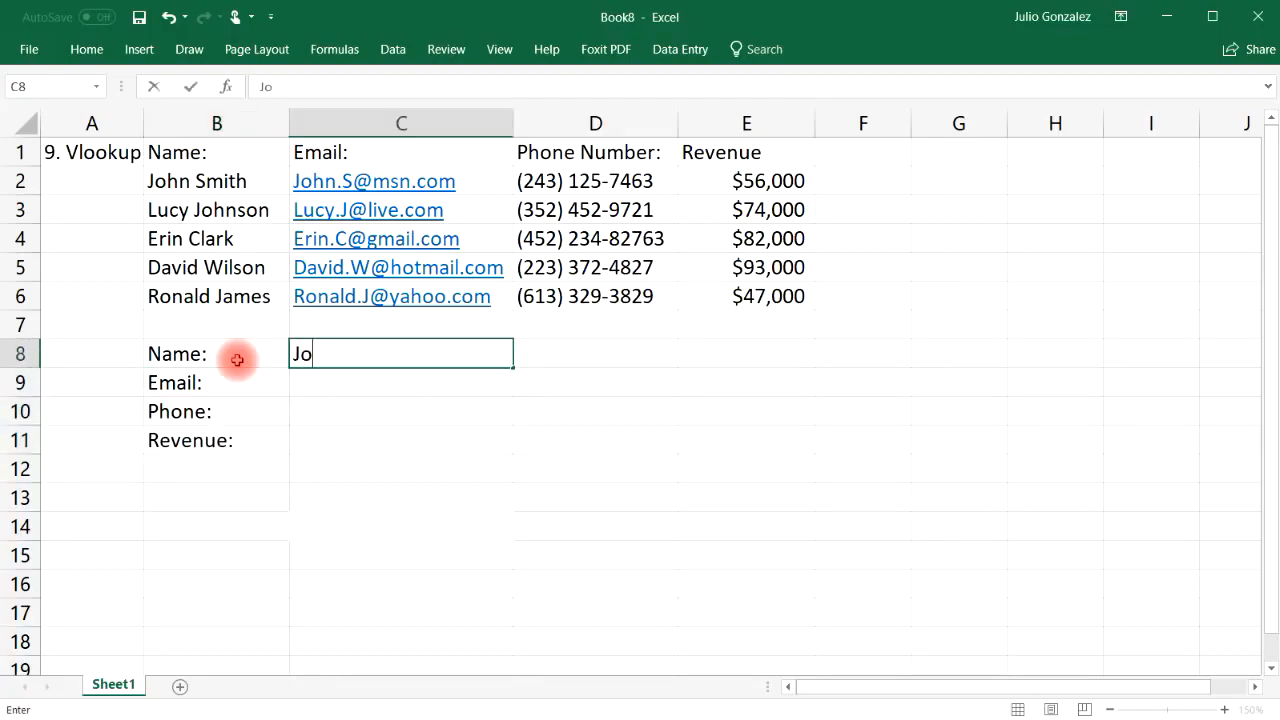
text(hn Smith)
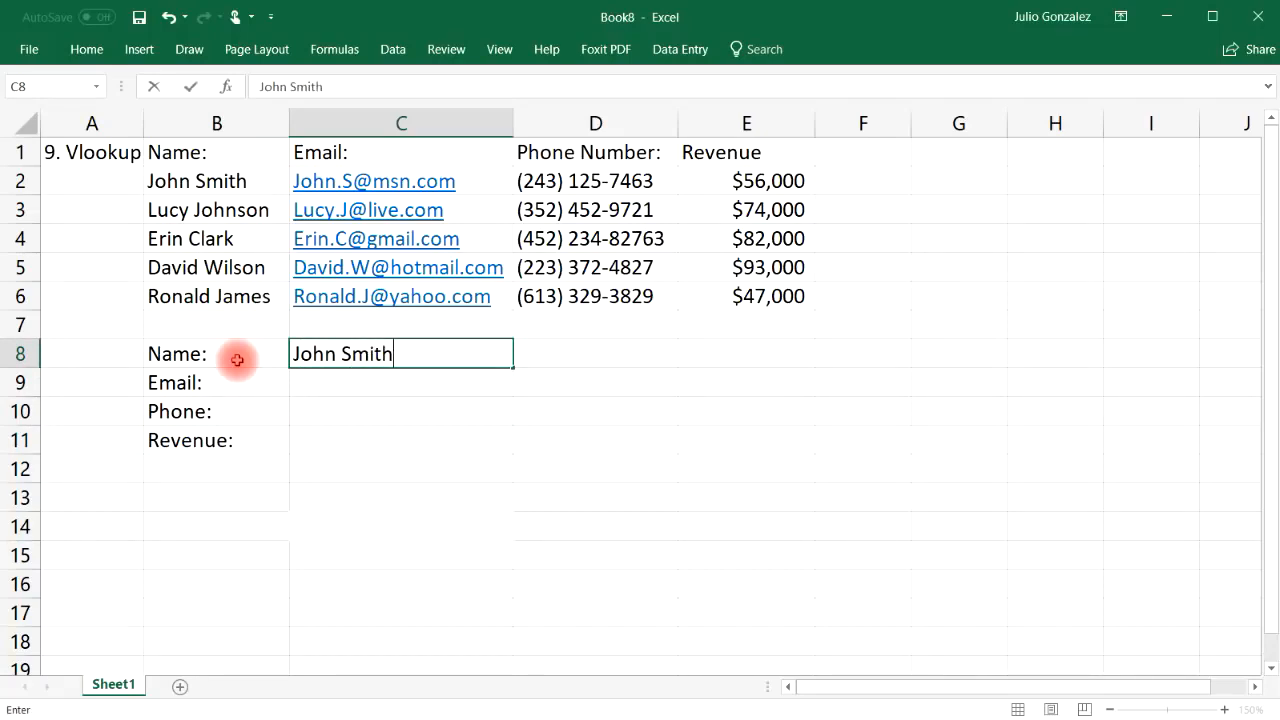
key(Return)
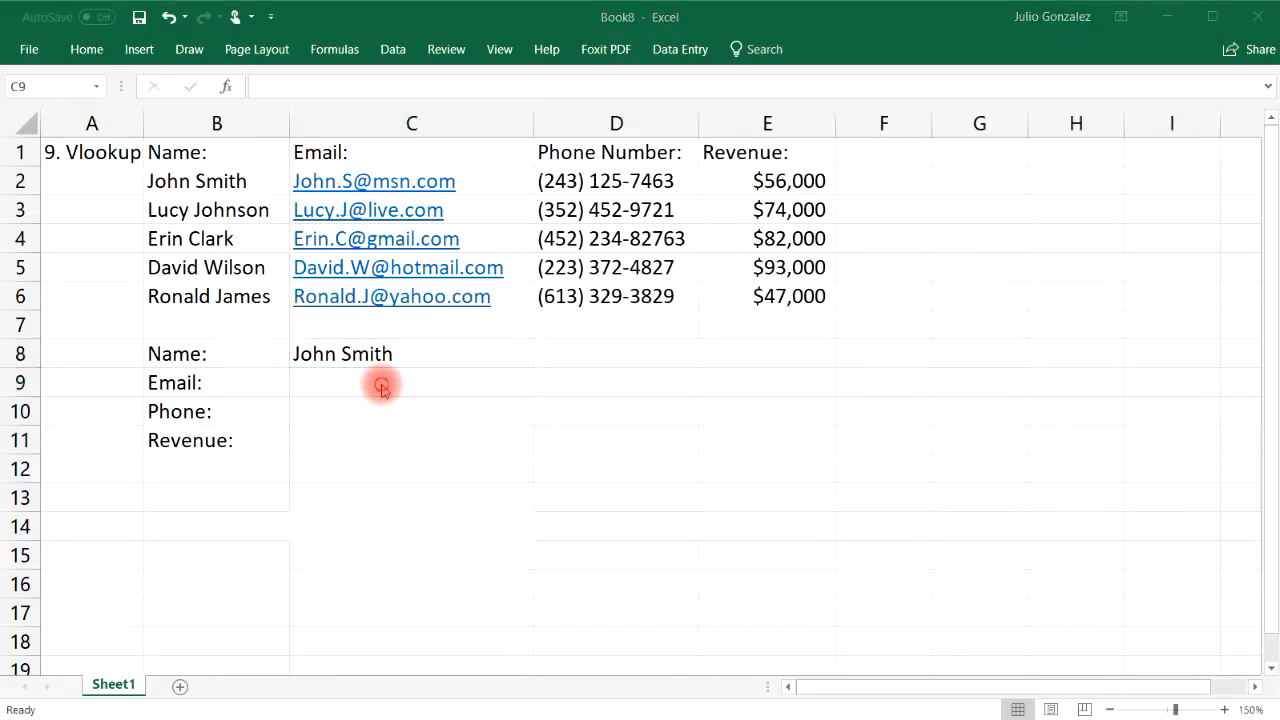
Enter =vlookup(C8,B2:E6,2,false) in C9 to fetch the email for C8's name
double_click(381, 384)
text(=vlookup()
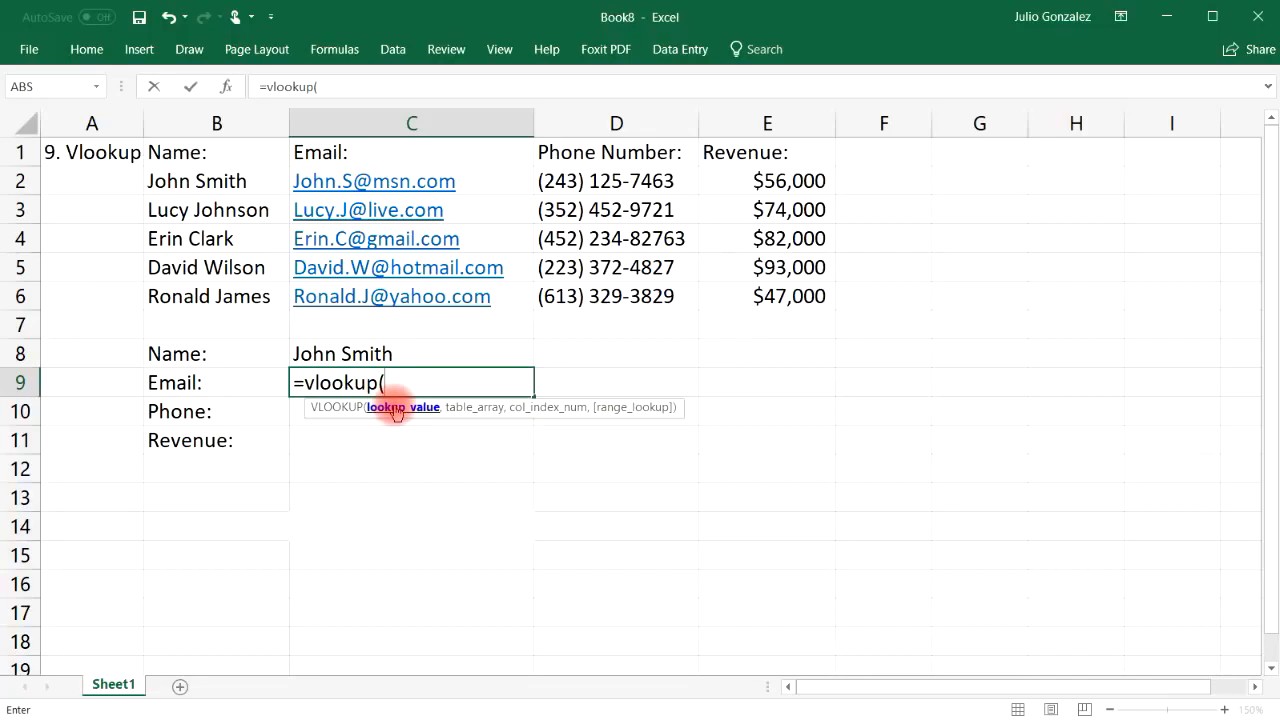
click(387, 348)
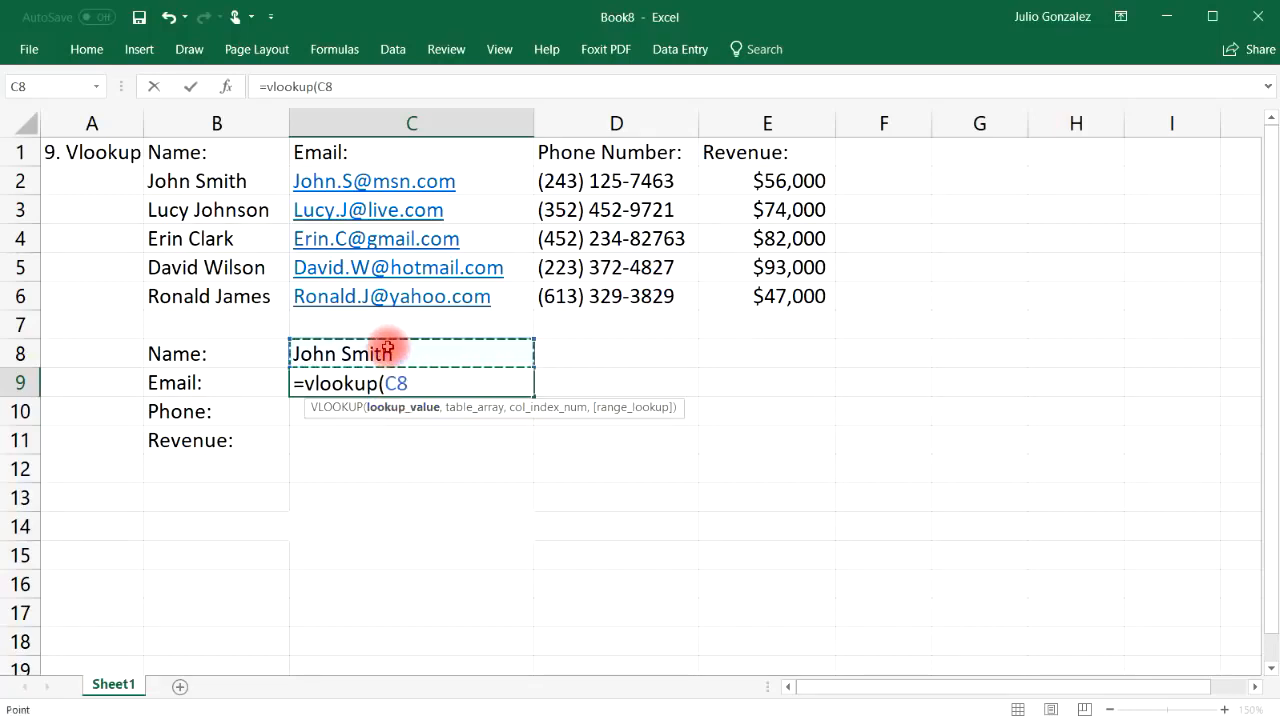
text(,)
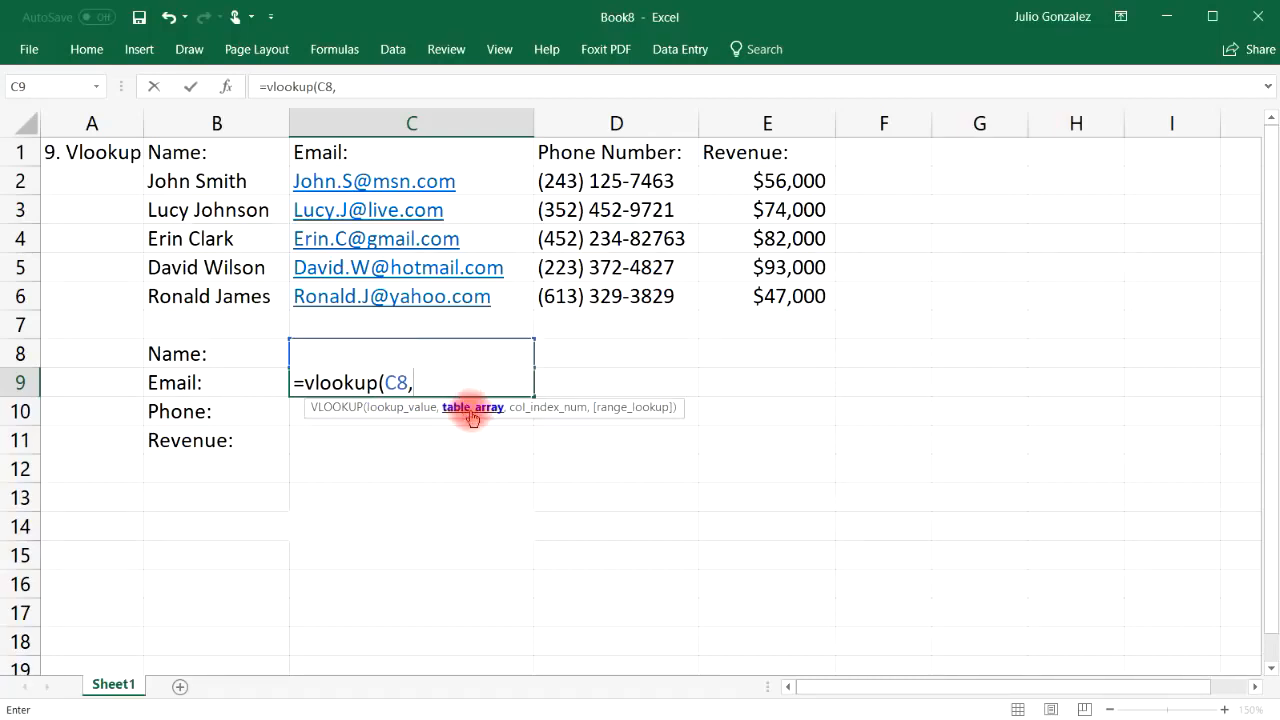
drag(221, 182, 723, 292)
text(,)
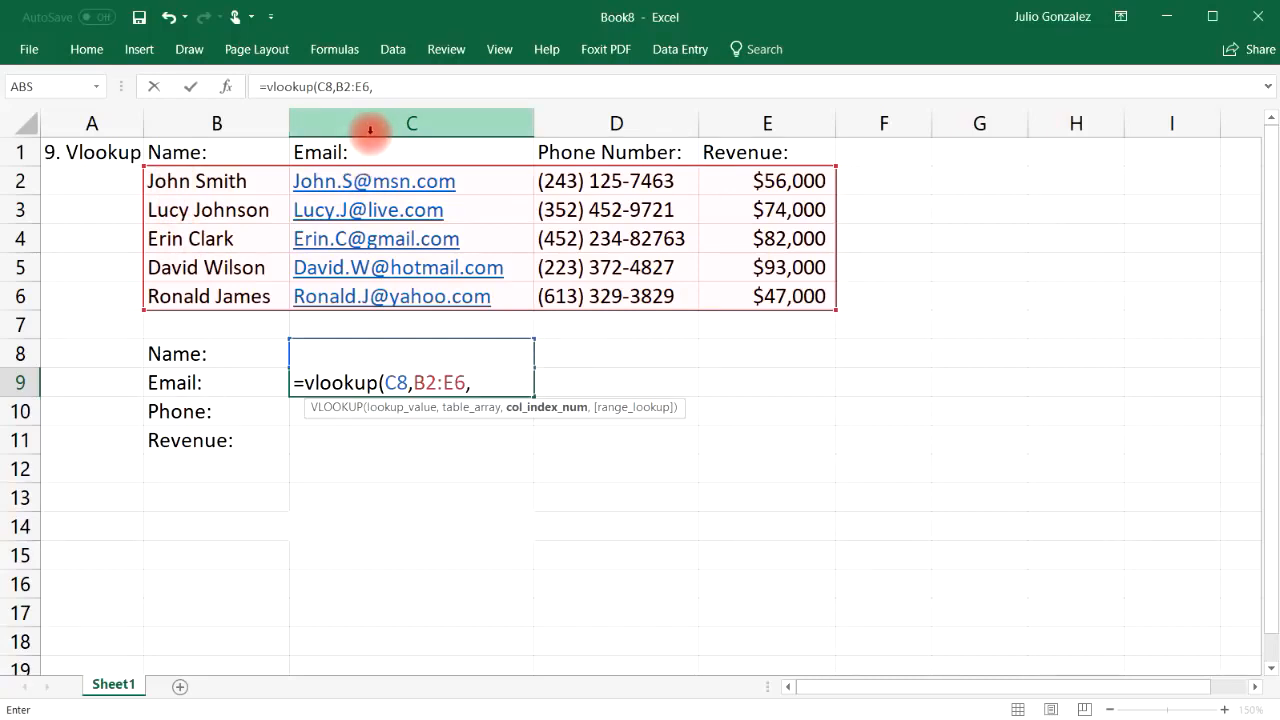
text(2,)
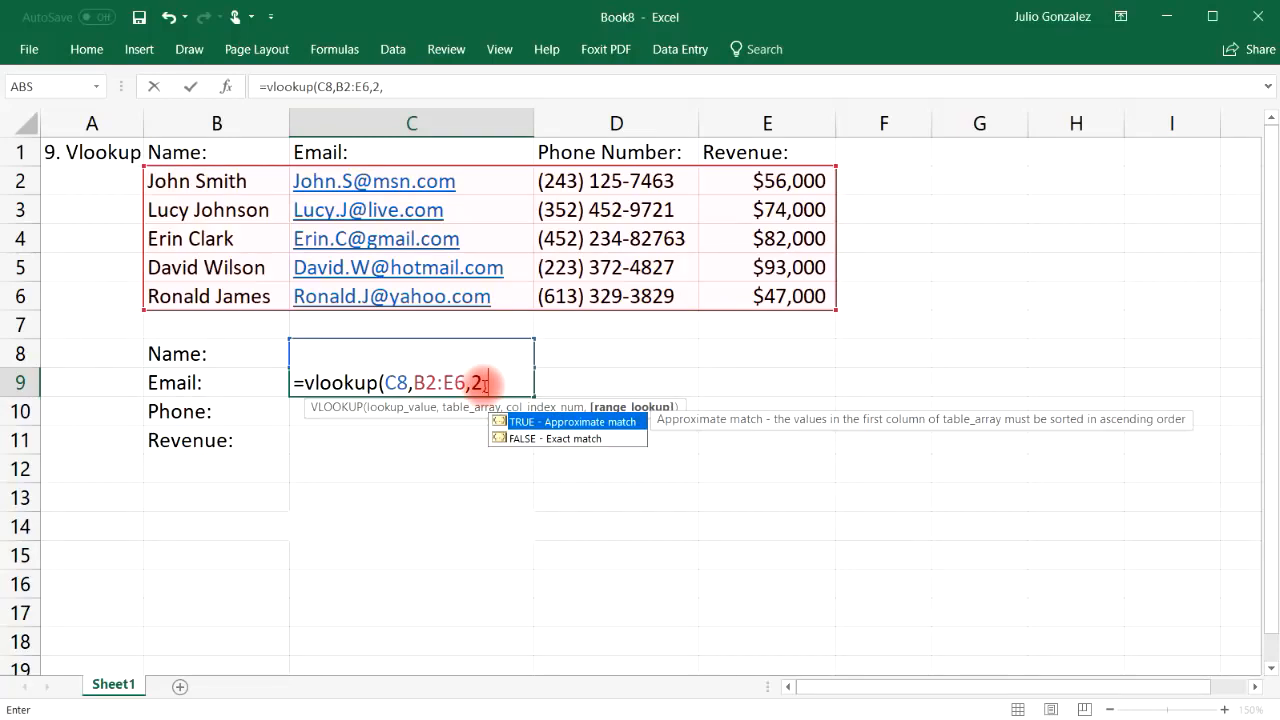
text(fal)
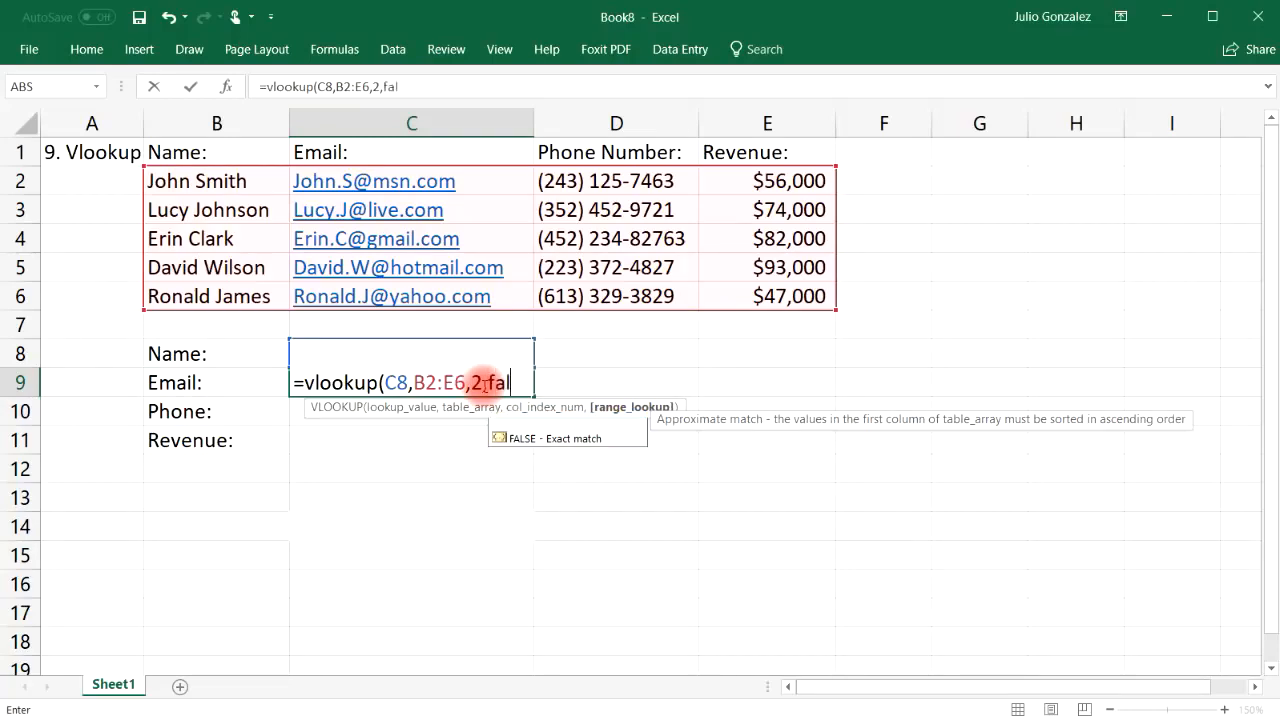
text(se))
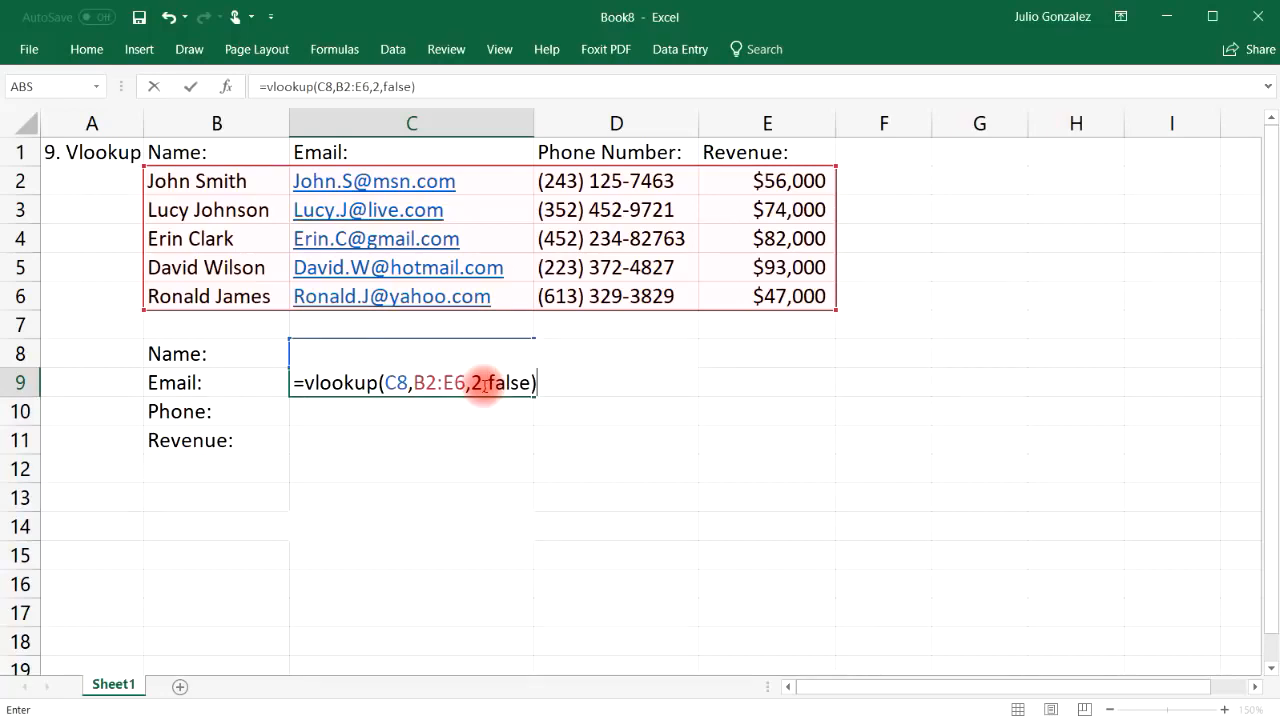
key(Return)
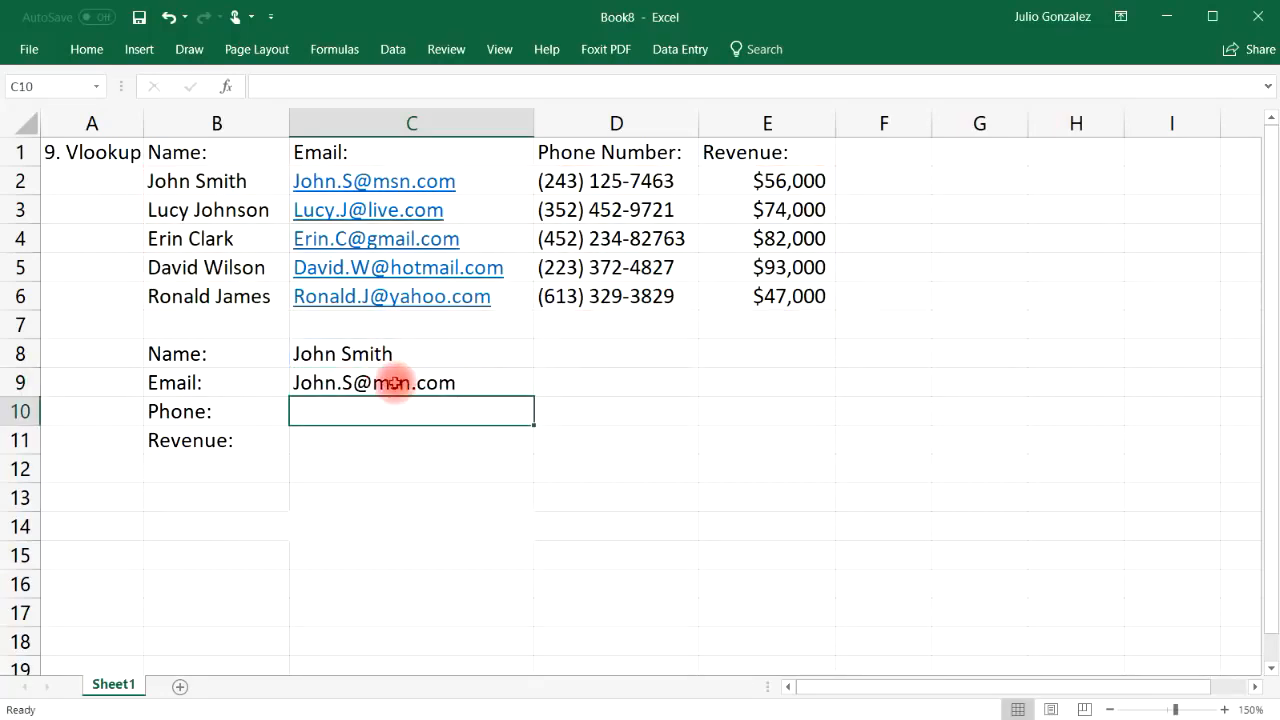
Replace the name in C8 with the second contact's name so C9 shows their email
click(335, 186)
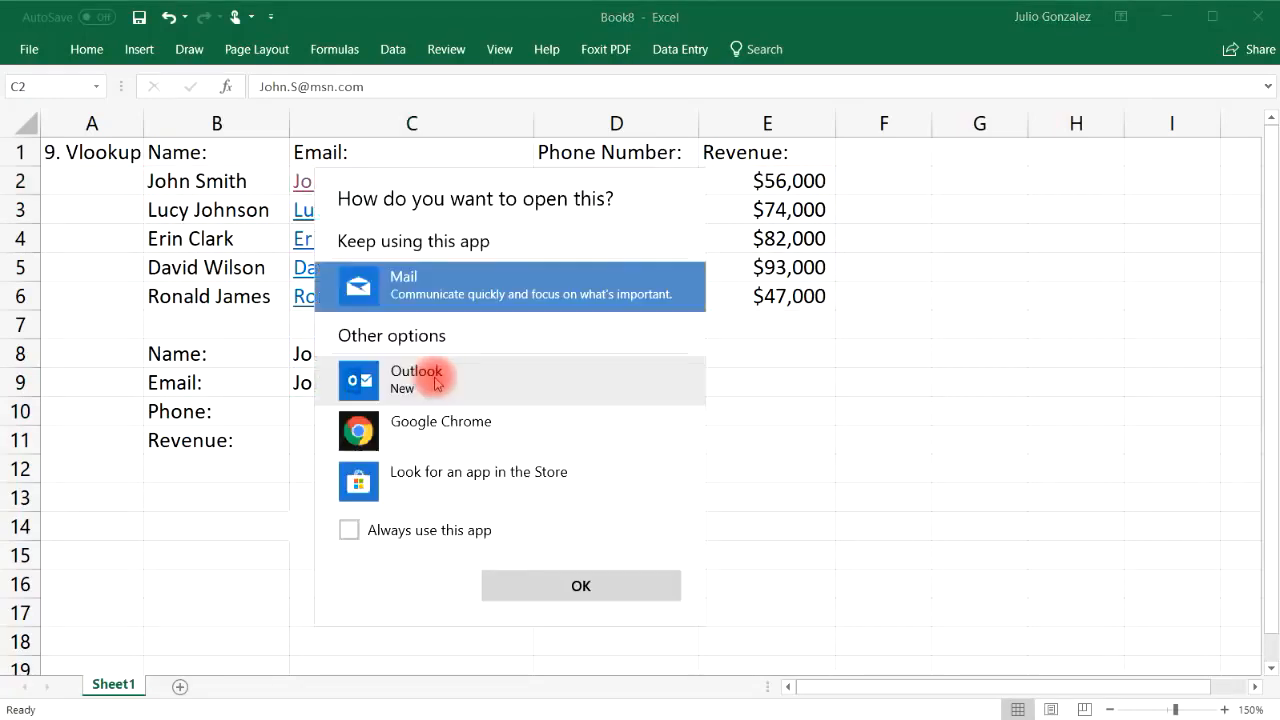
click(906, 502)
click(403, 383)
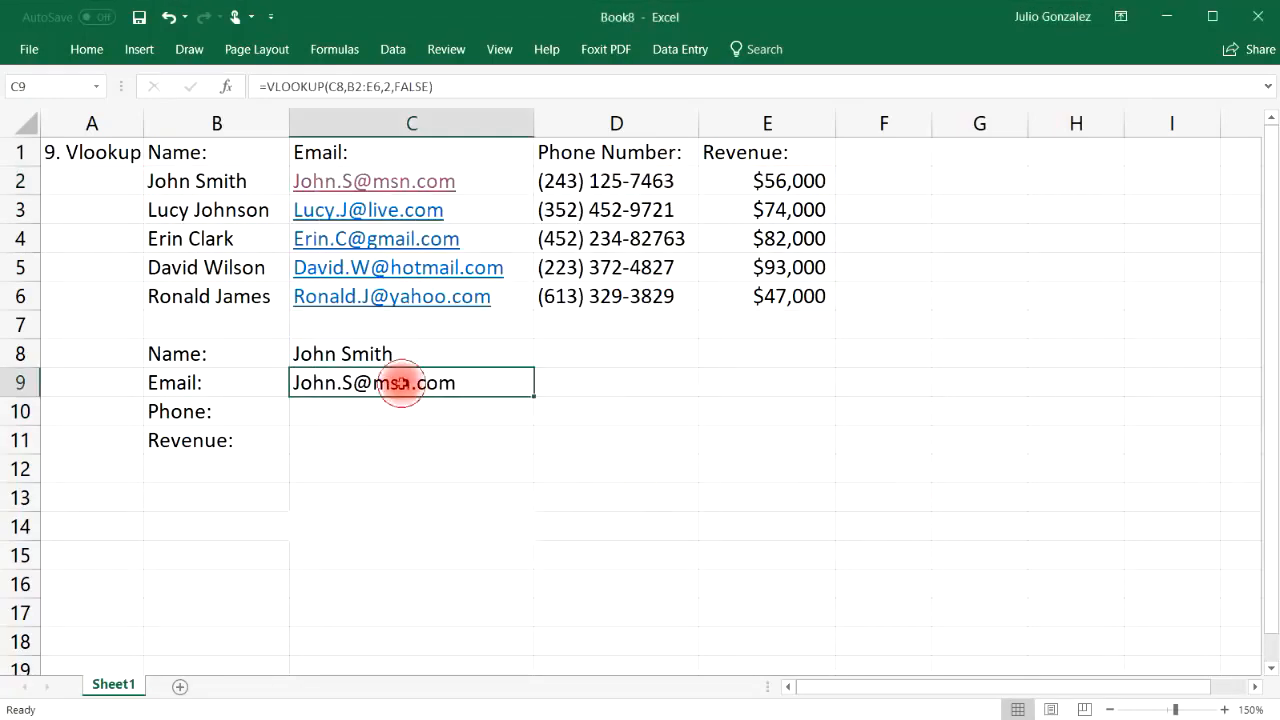
double_click(405, 354)
drag(404, 354, 301, 354)
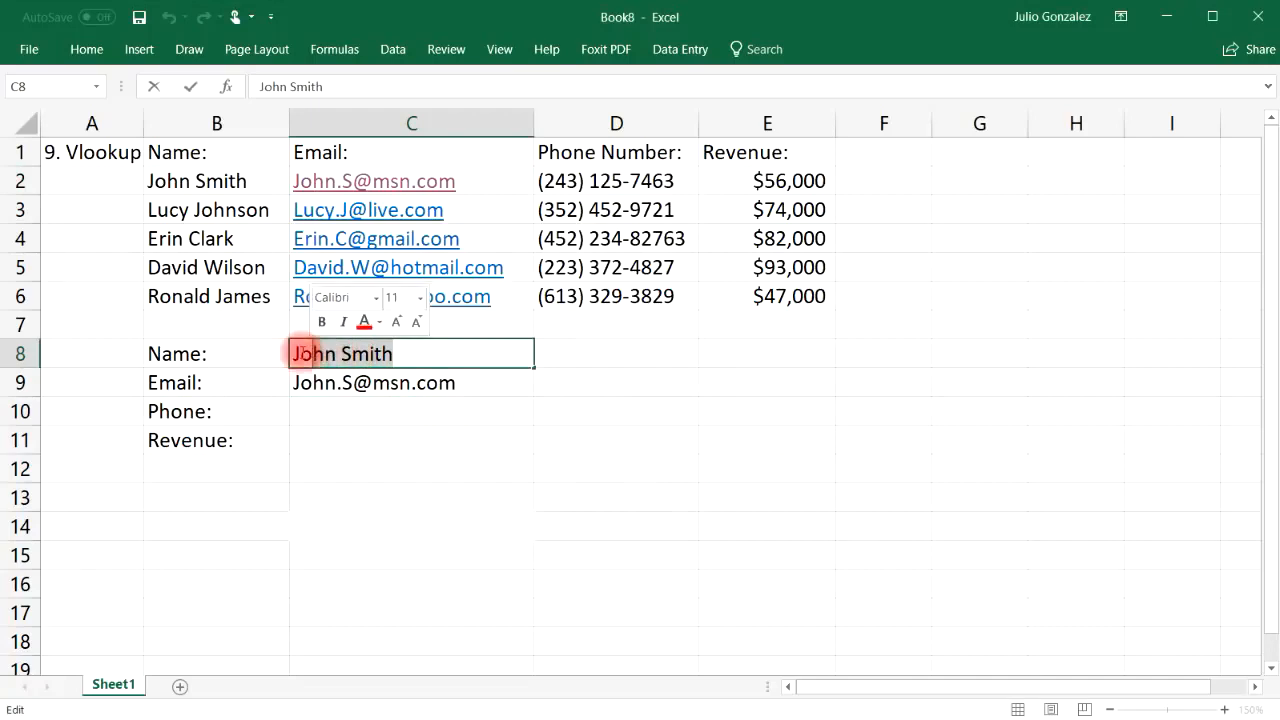
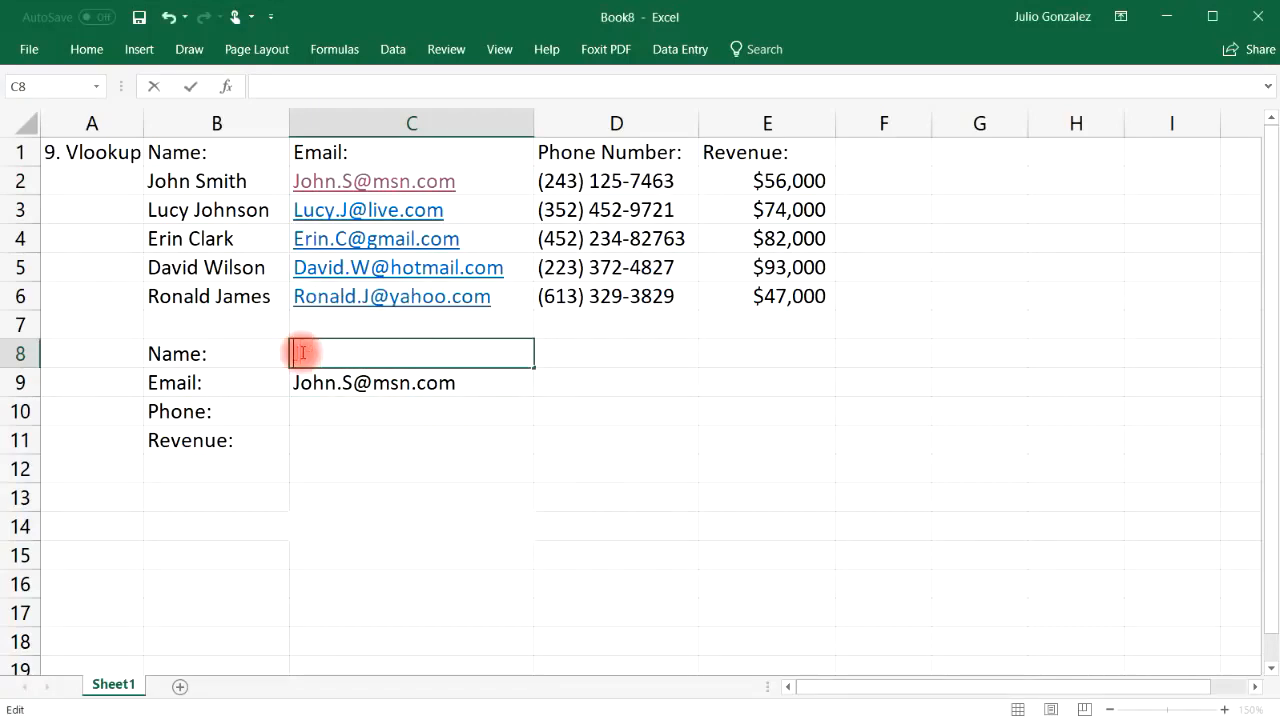
key(Return)
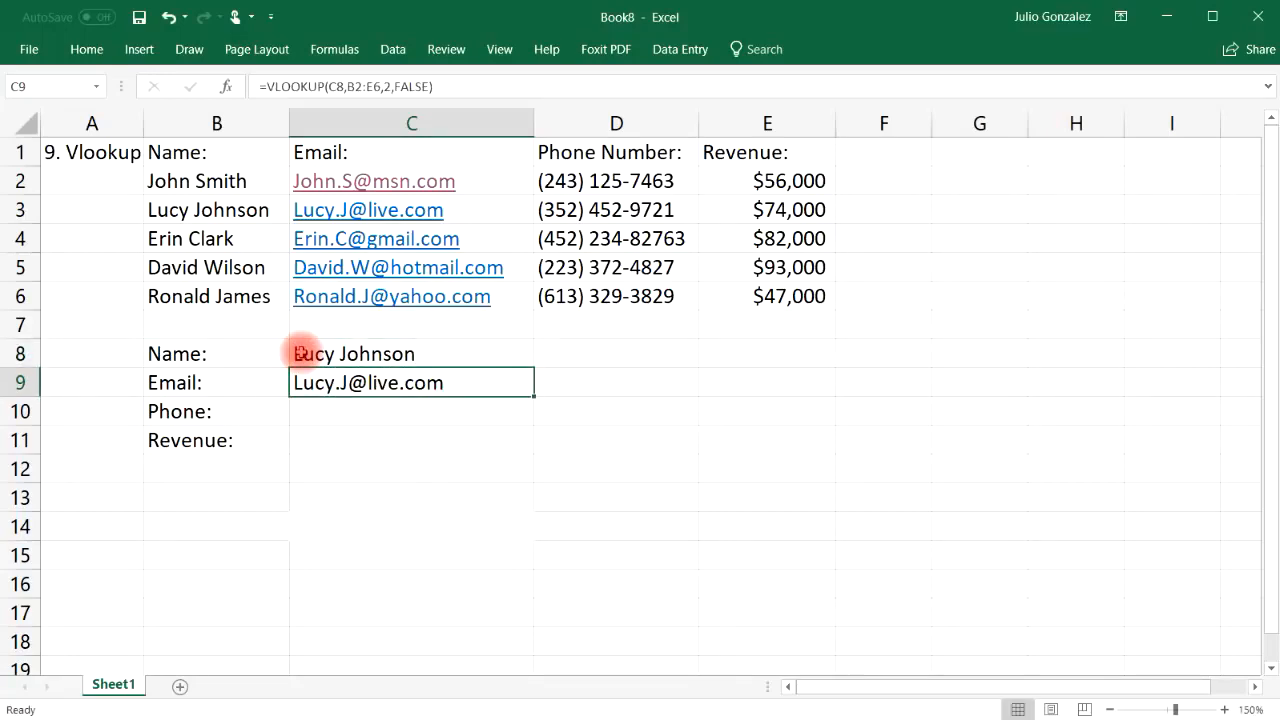
click(346, 414)
Enter =vlookup(C8,B2:E6,3,false) in C10 to return the phone number for C8's name
text(=vlook)
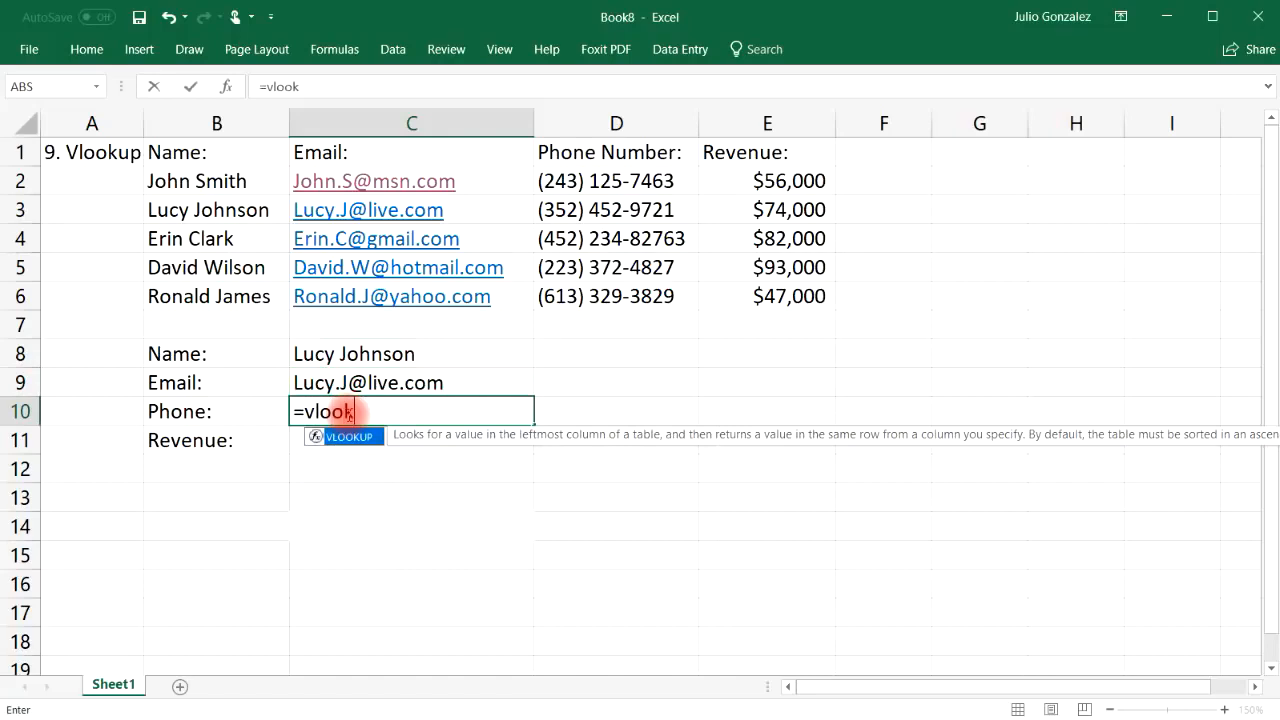
text(up()
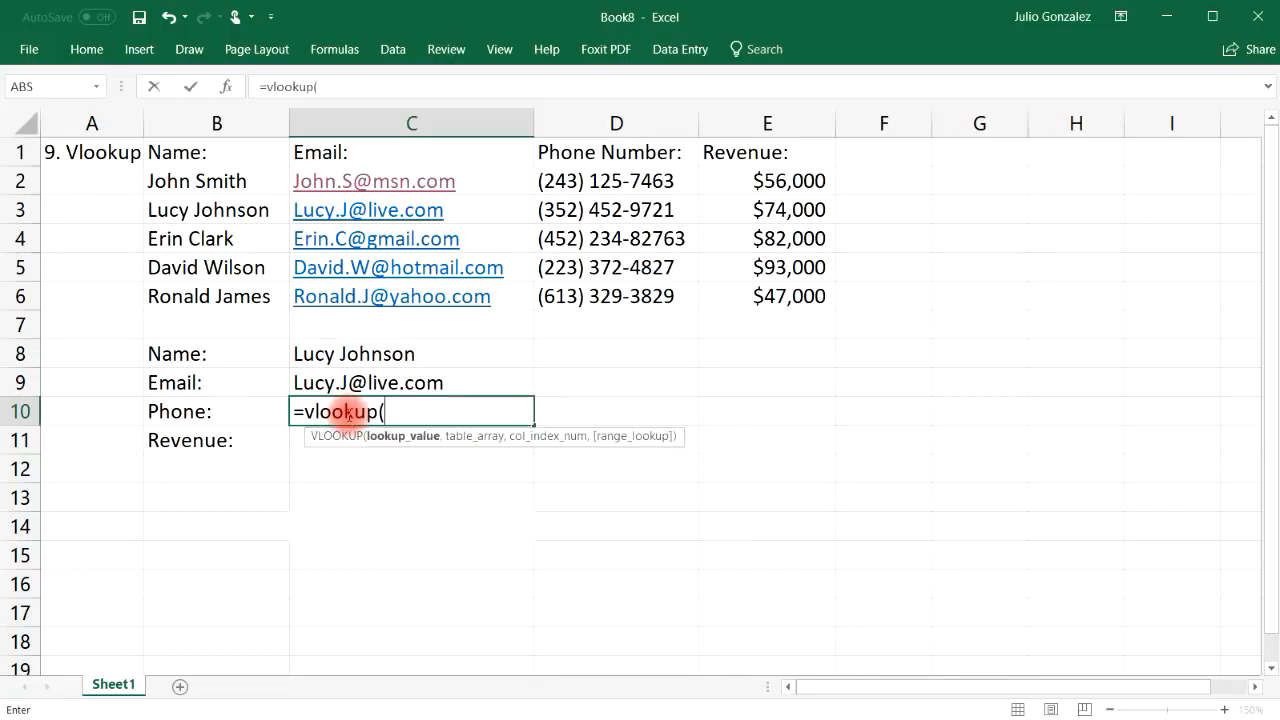
click(414, 355)
text(,)
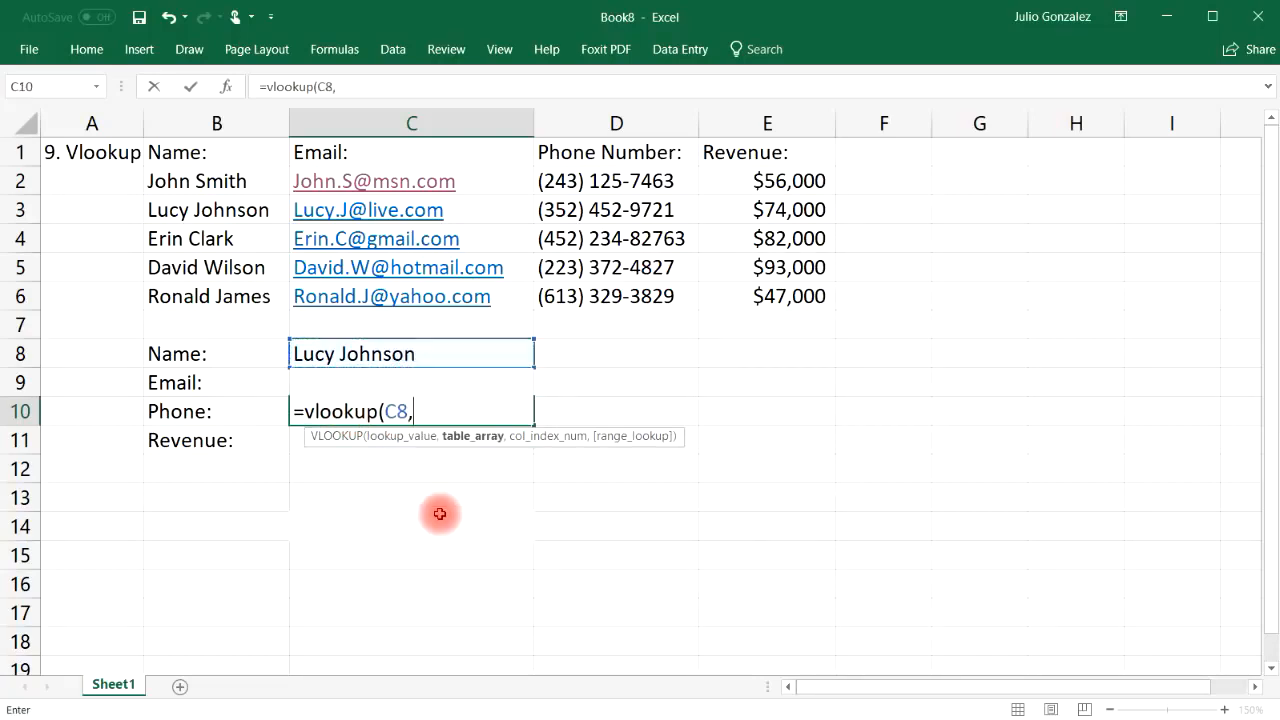
drag(196, 181, 751, 284)
text(,)
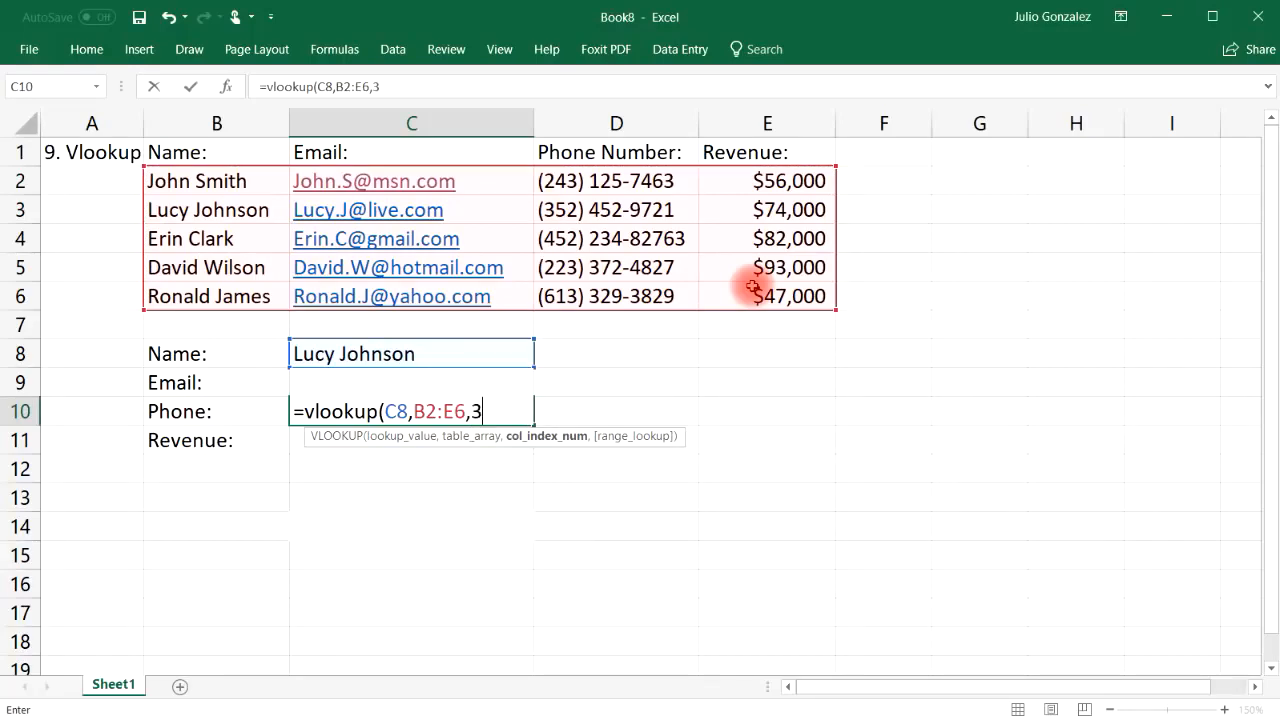
text(3,)
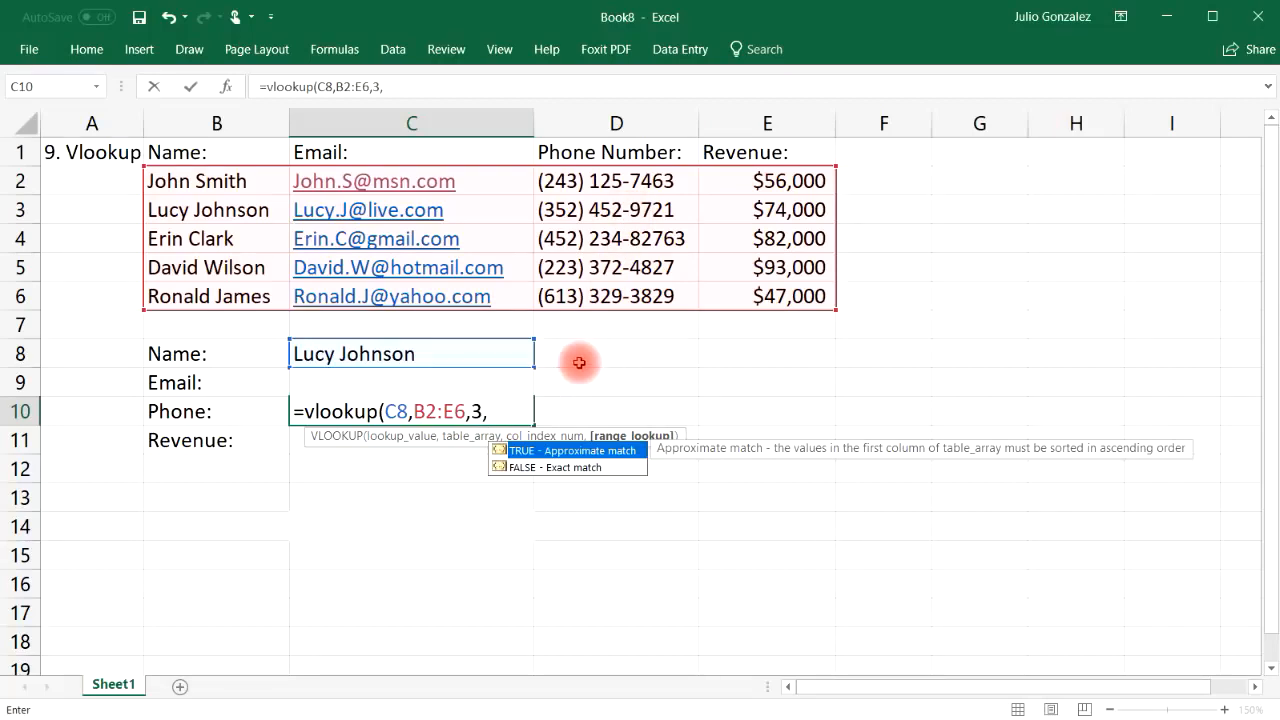
click(555, 469)
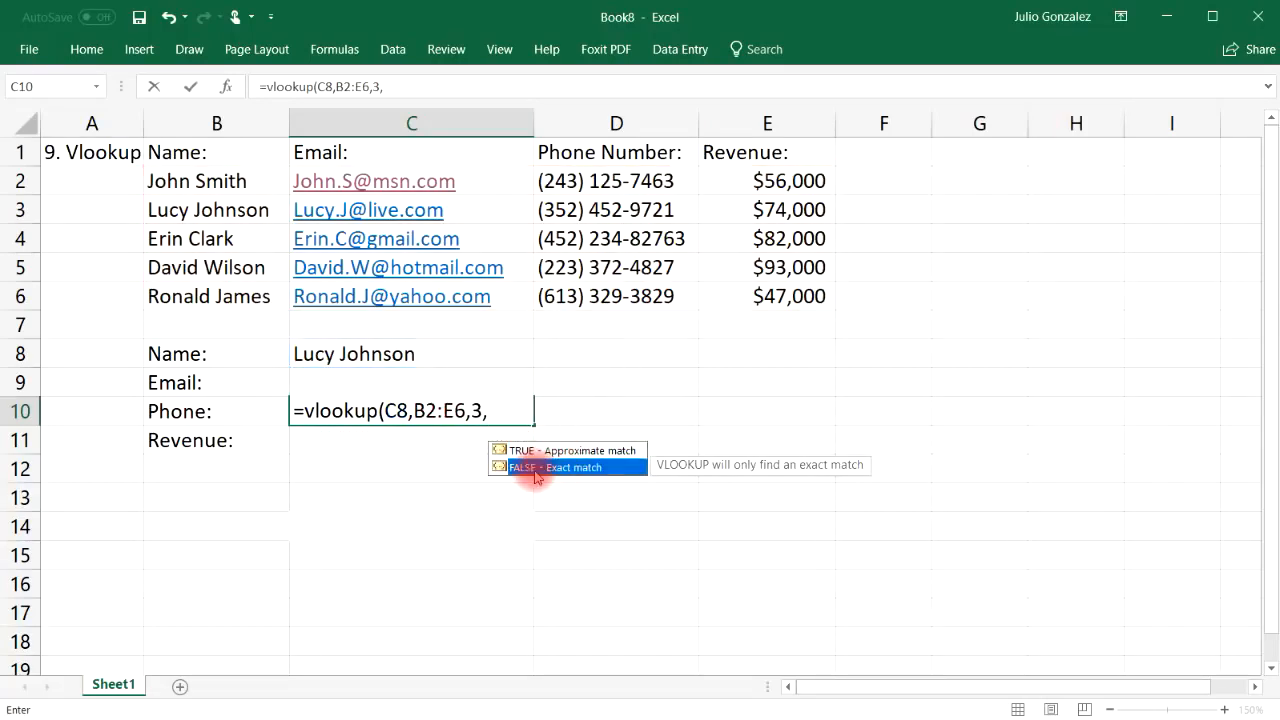
click(502, 409)
text(false))
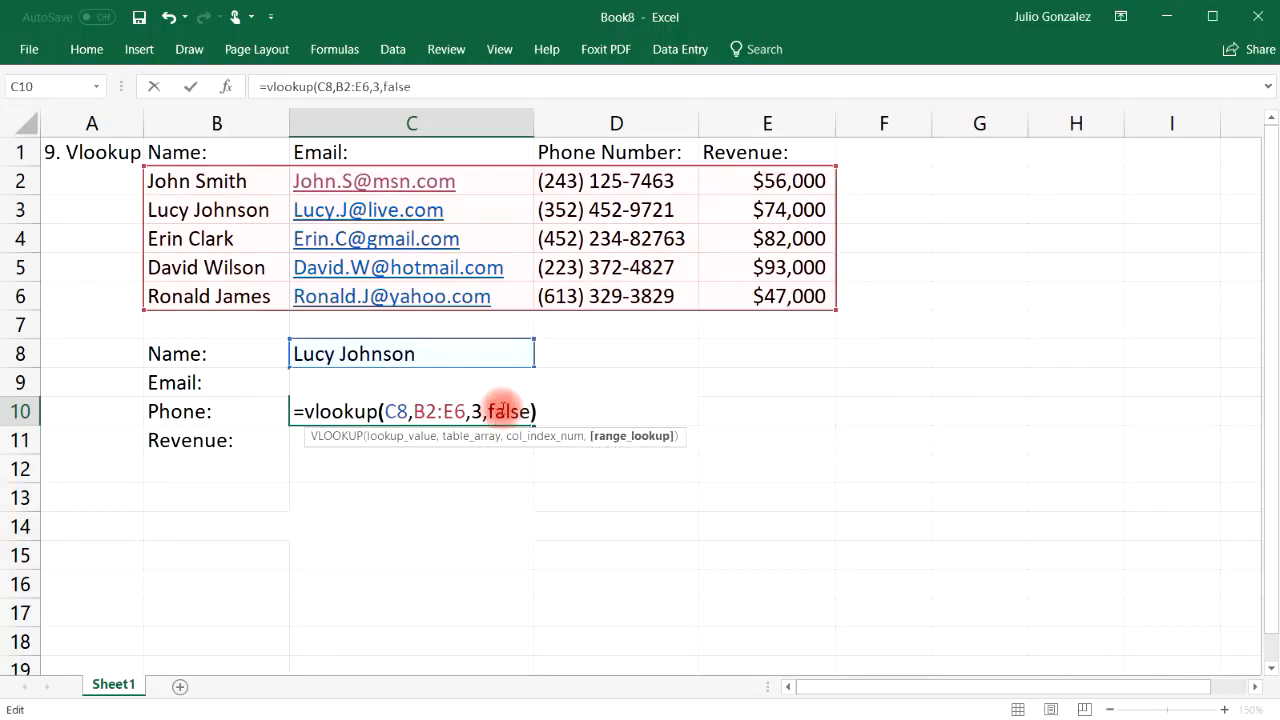
key(Return)
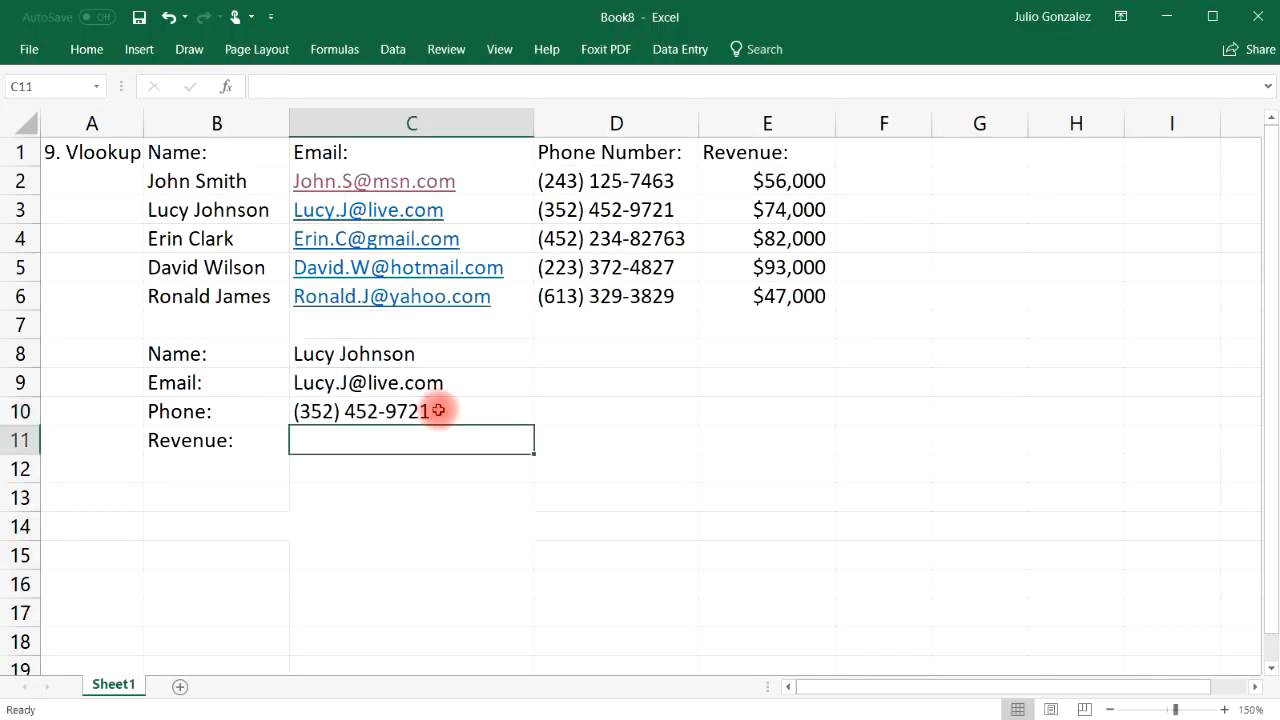
click(588, 211)
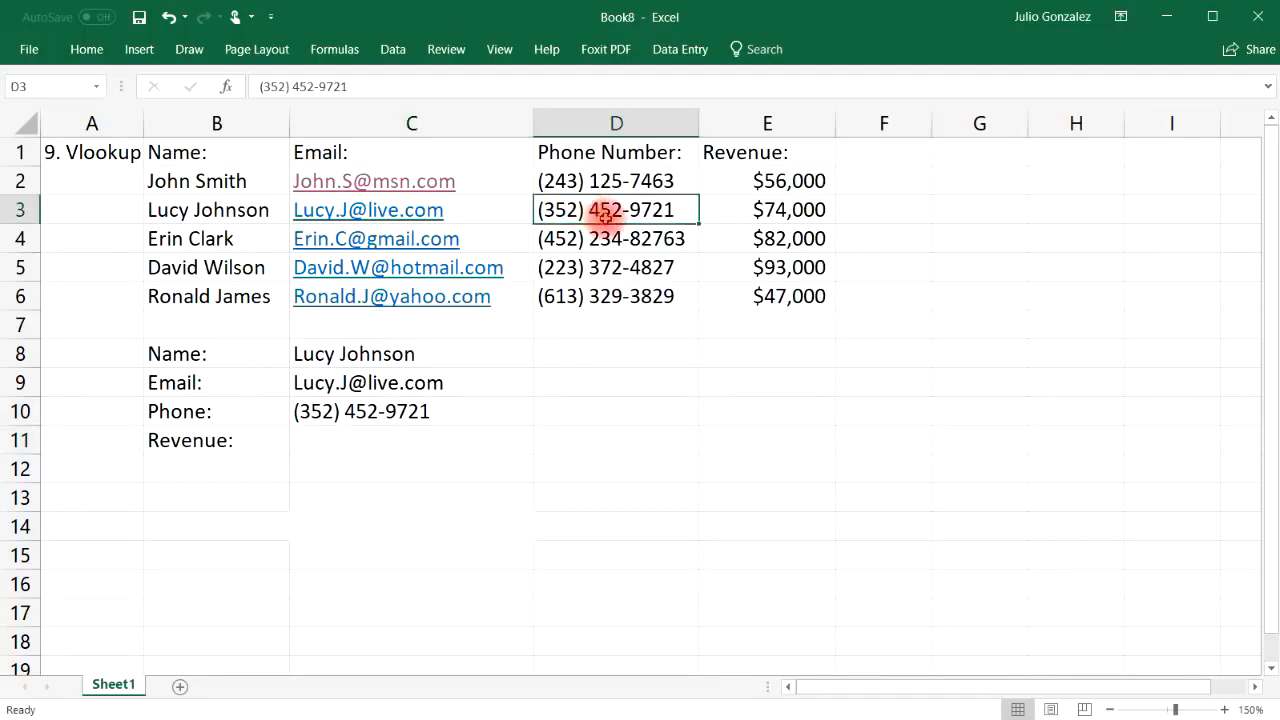
click(393, 435)
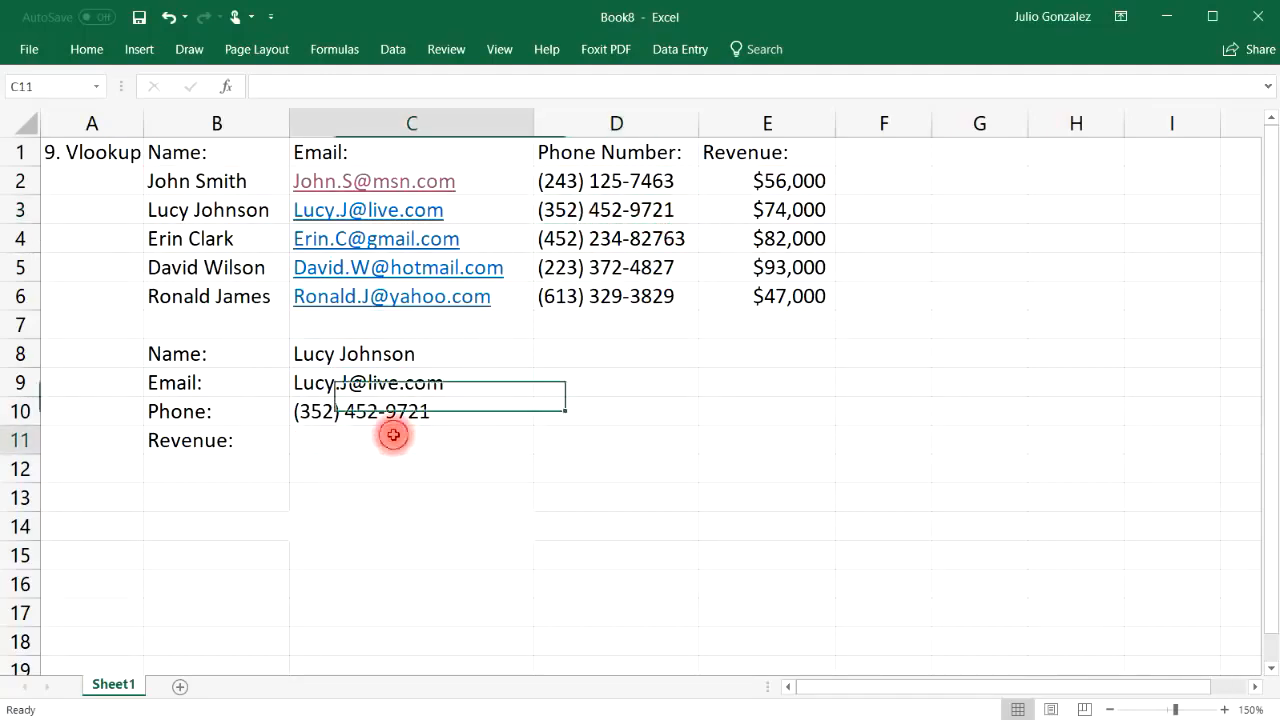
Enter =vlookup(C8,B2:E6,4,false) in C11, returning revenue 74000 for the chosen name
text(=)
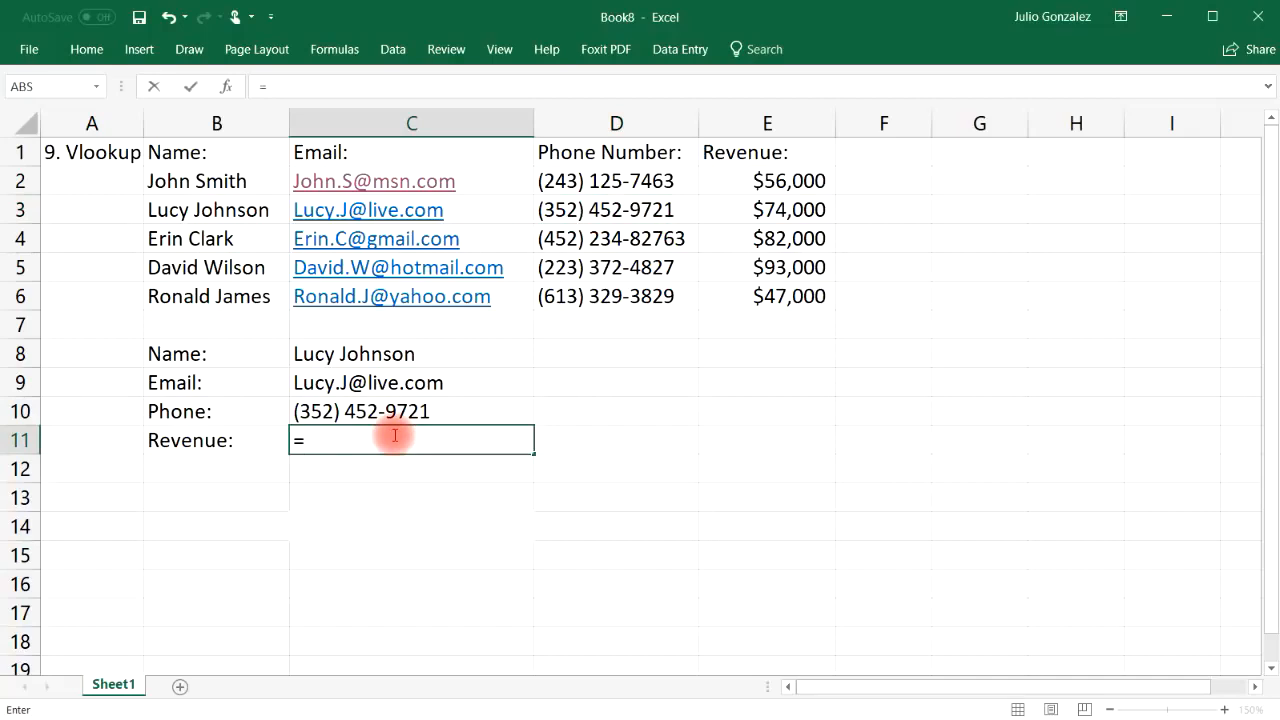
text(vlookup)
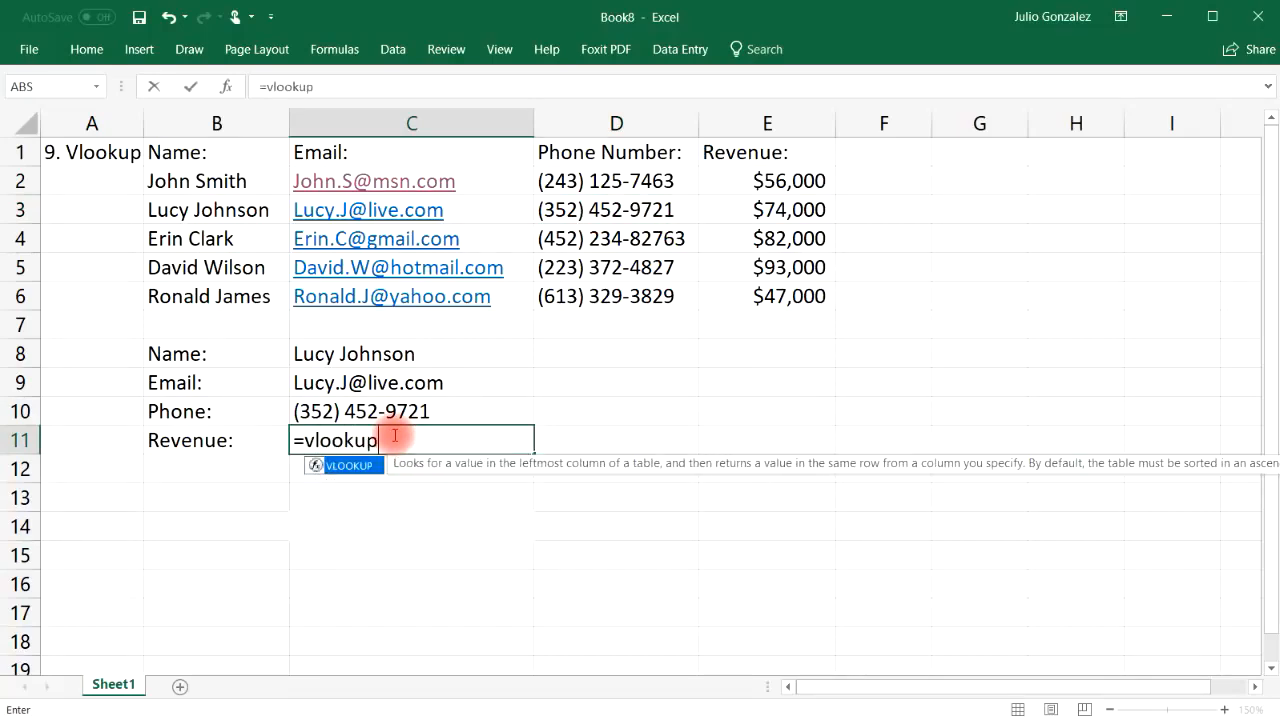
text(()
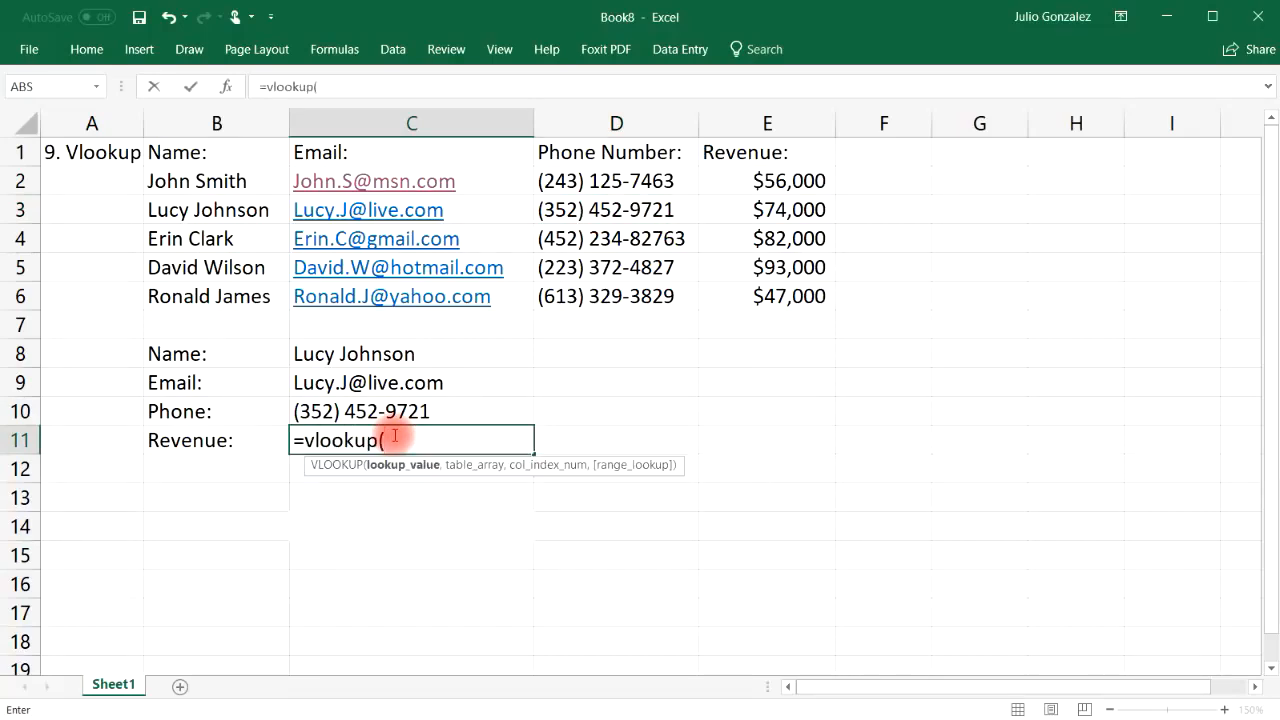
click(394, 354)
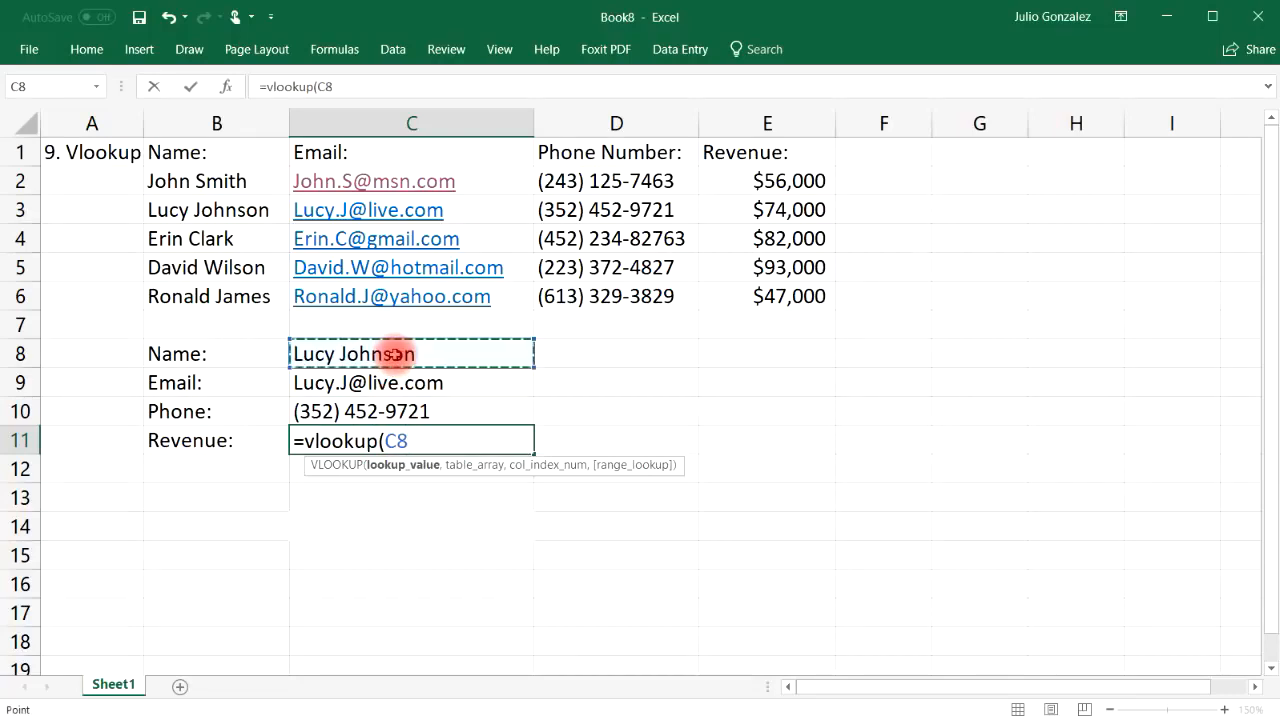
text(,)
drag(223, 182, 771, 306)
text(,)
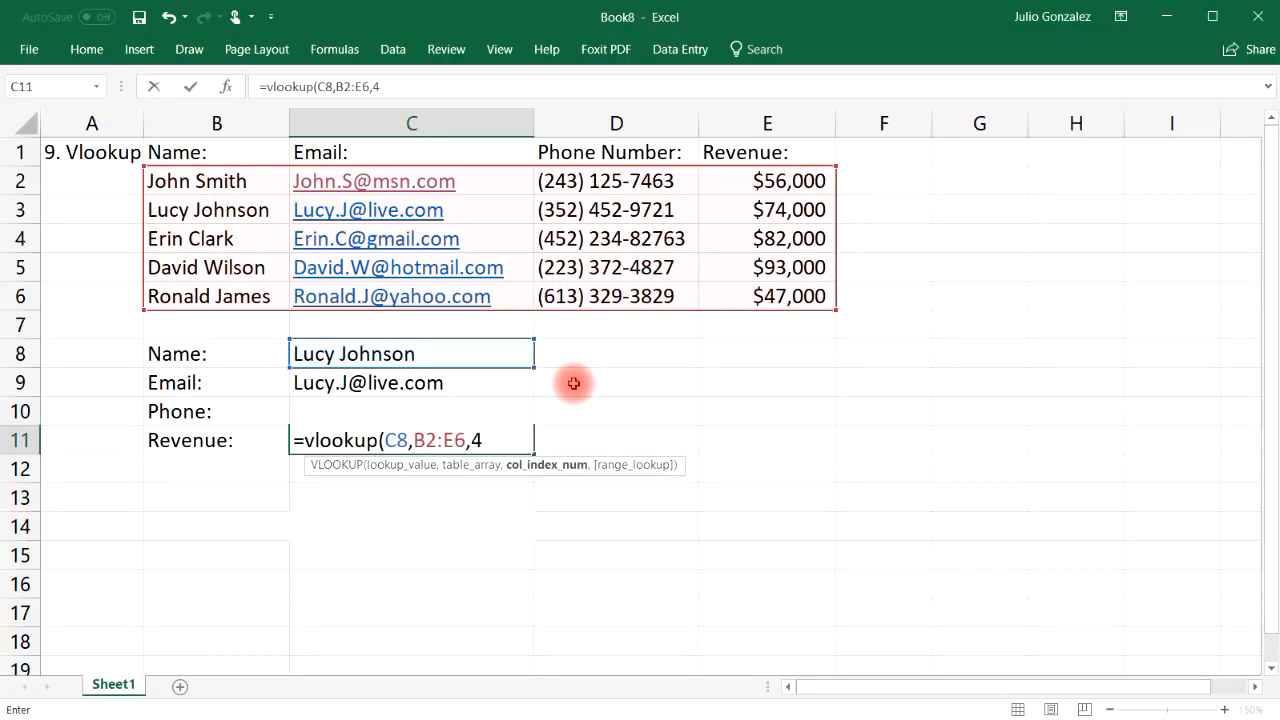
text(4,)
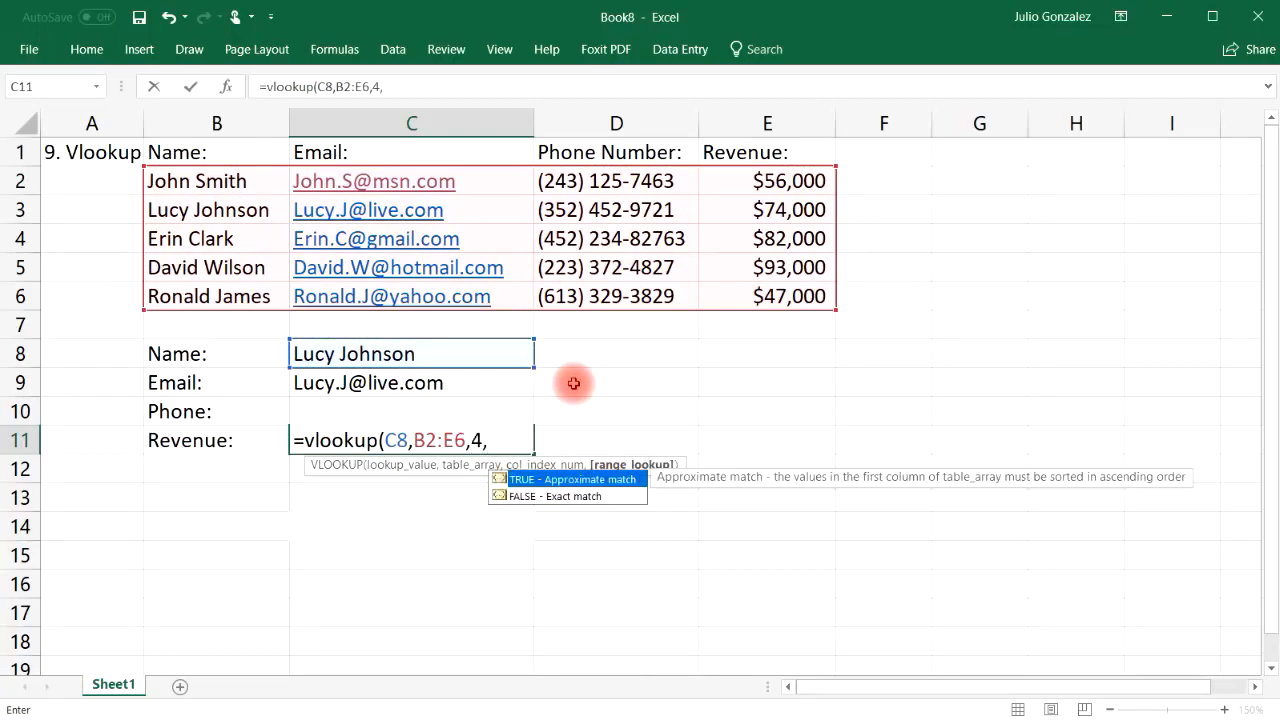
text(false))
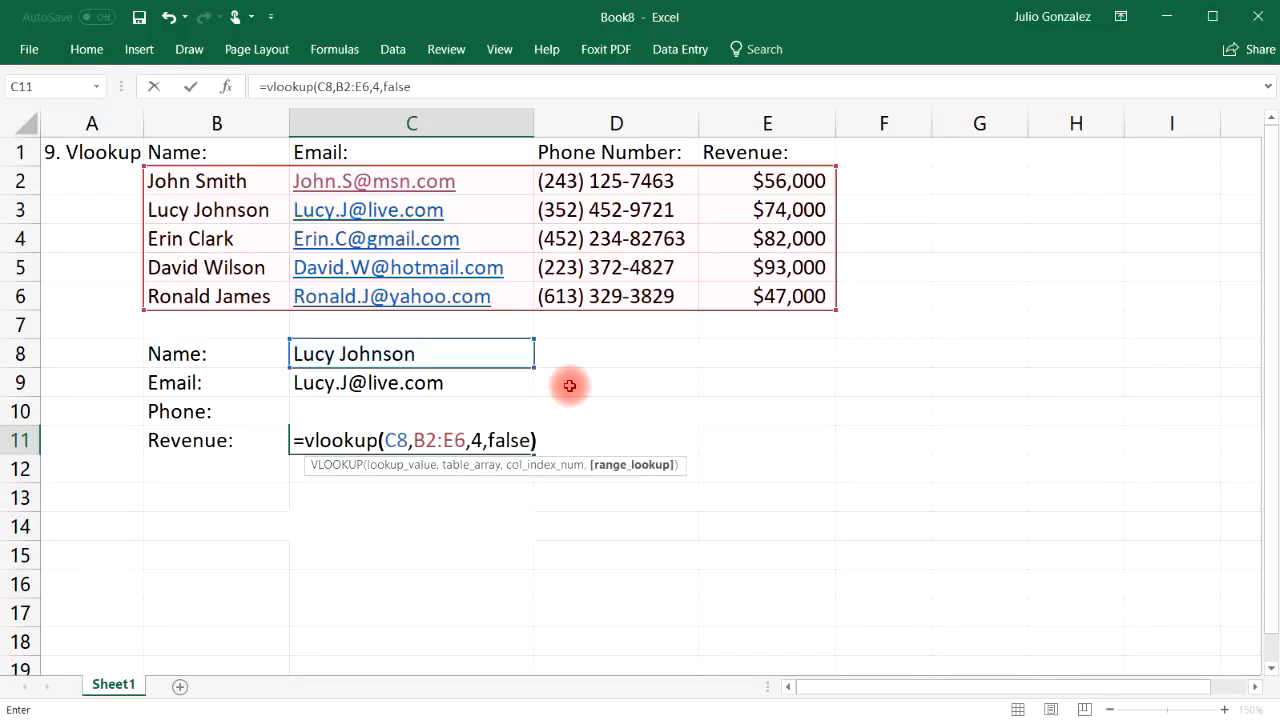
key(Return)
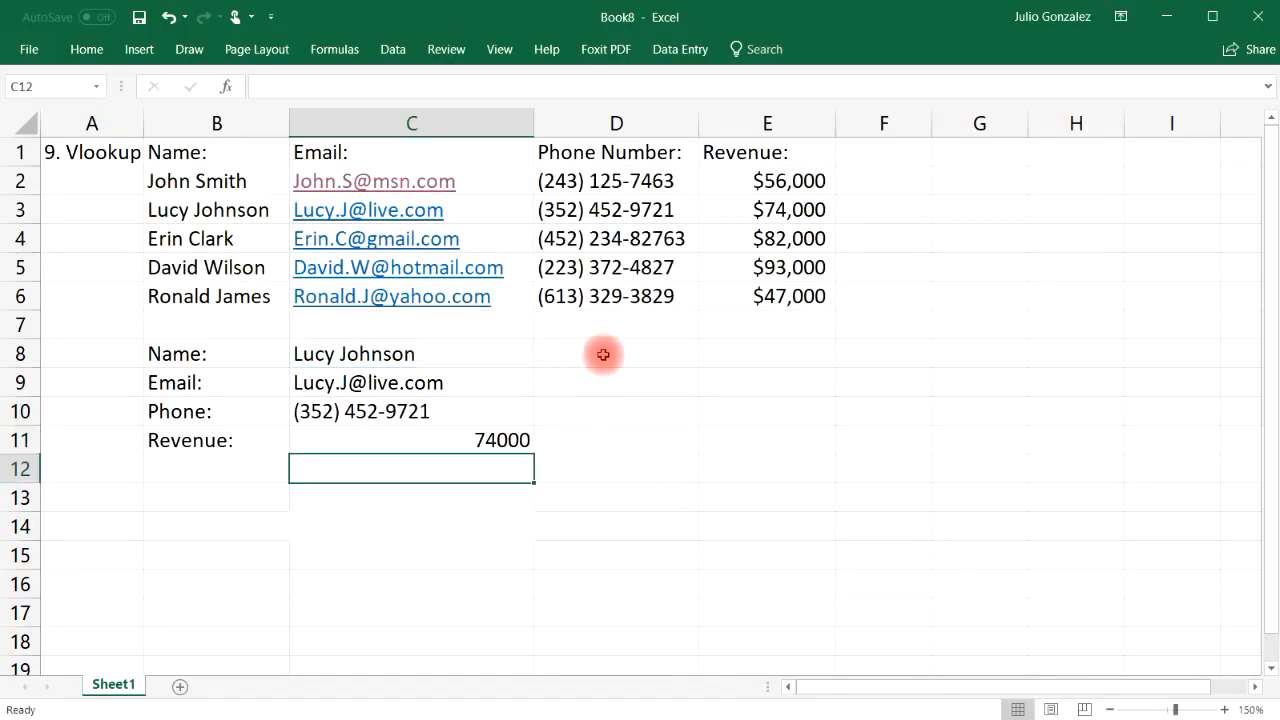
Format the C11 revenue result as Currency with 0 decimal places so it shows $74,000
click(800, 210)
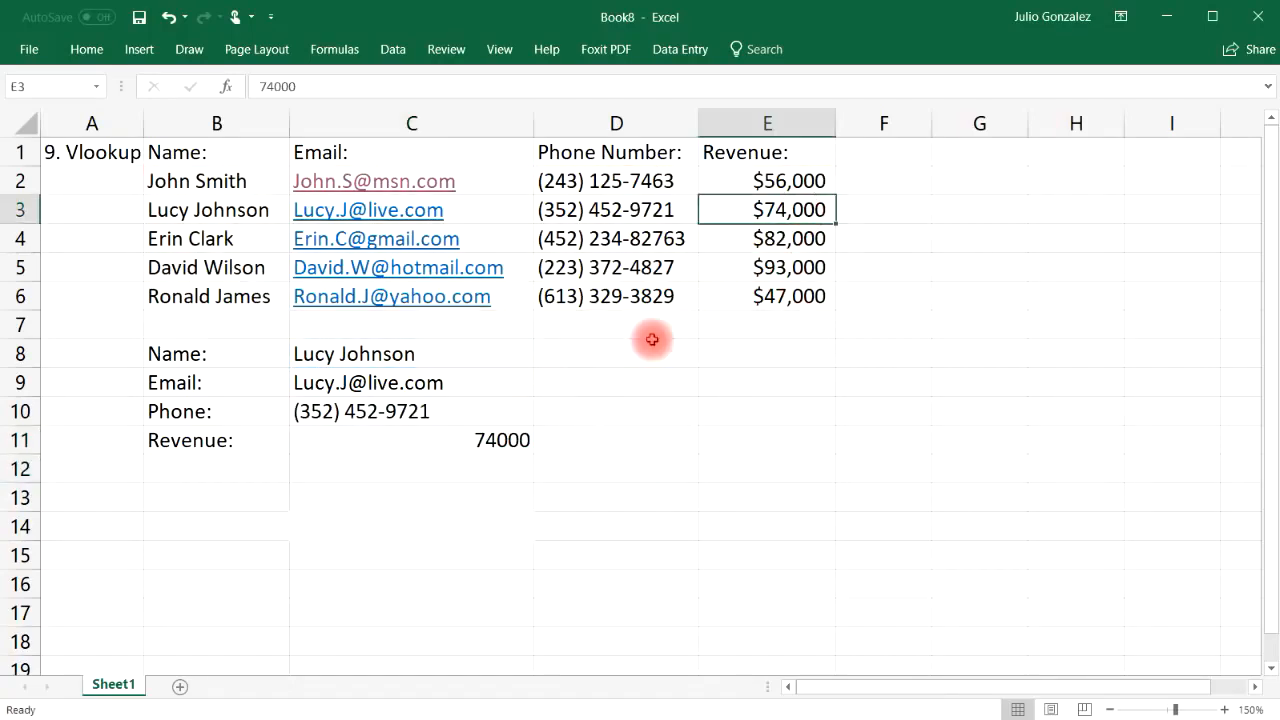
click(523, 440)
right_click(524, 441)
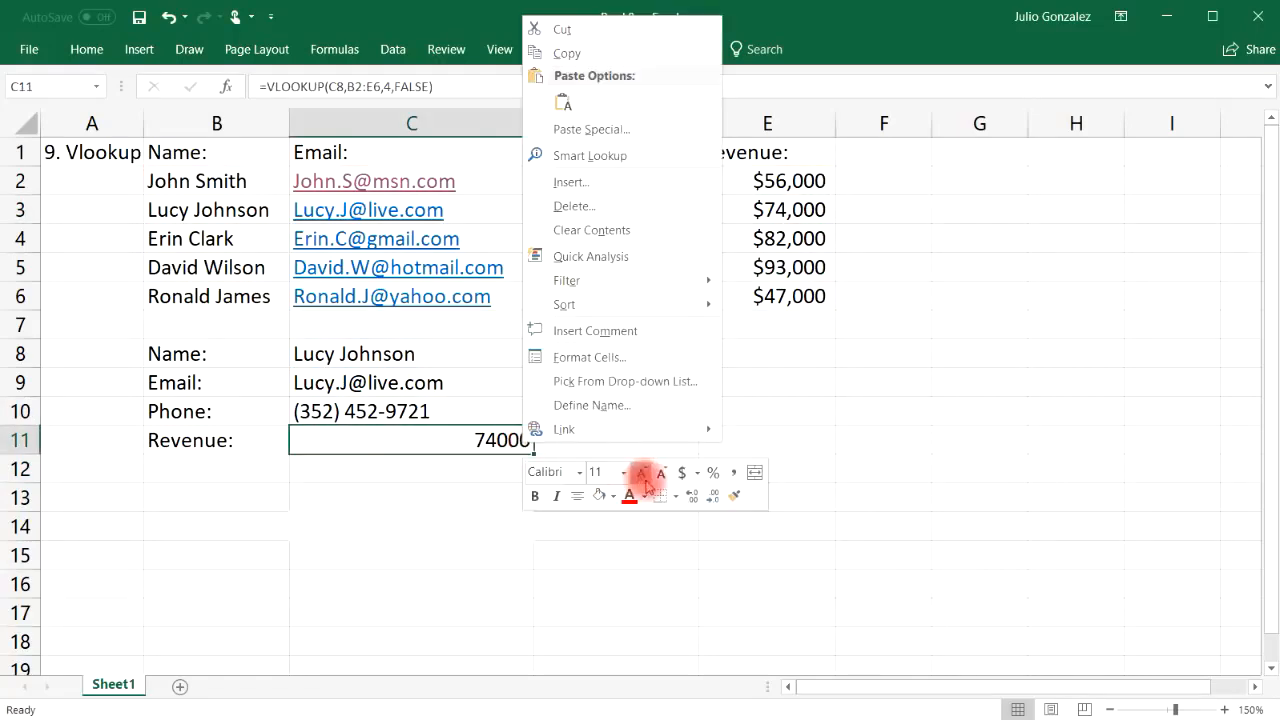
click(696, 472)
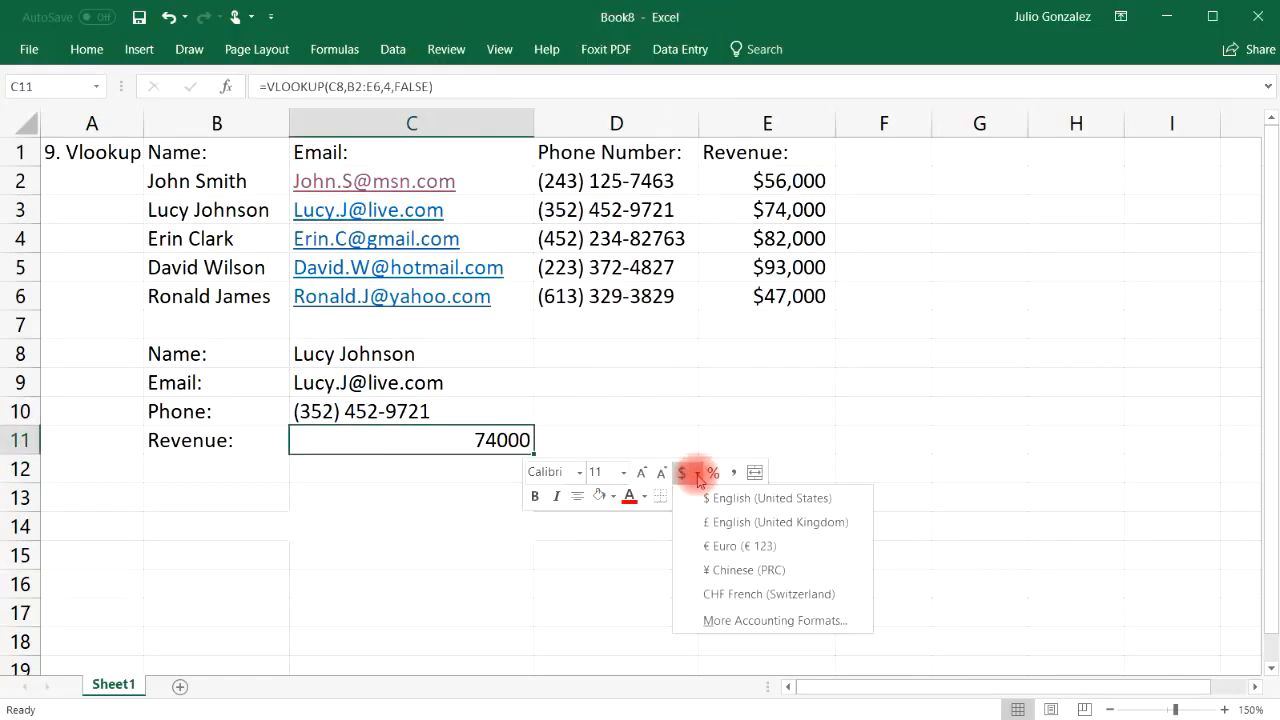
click(733, 622)
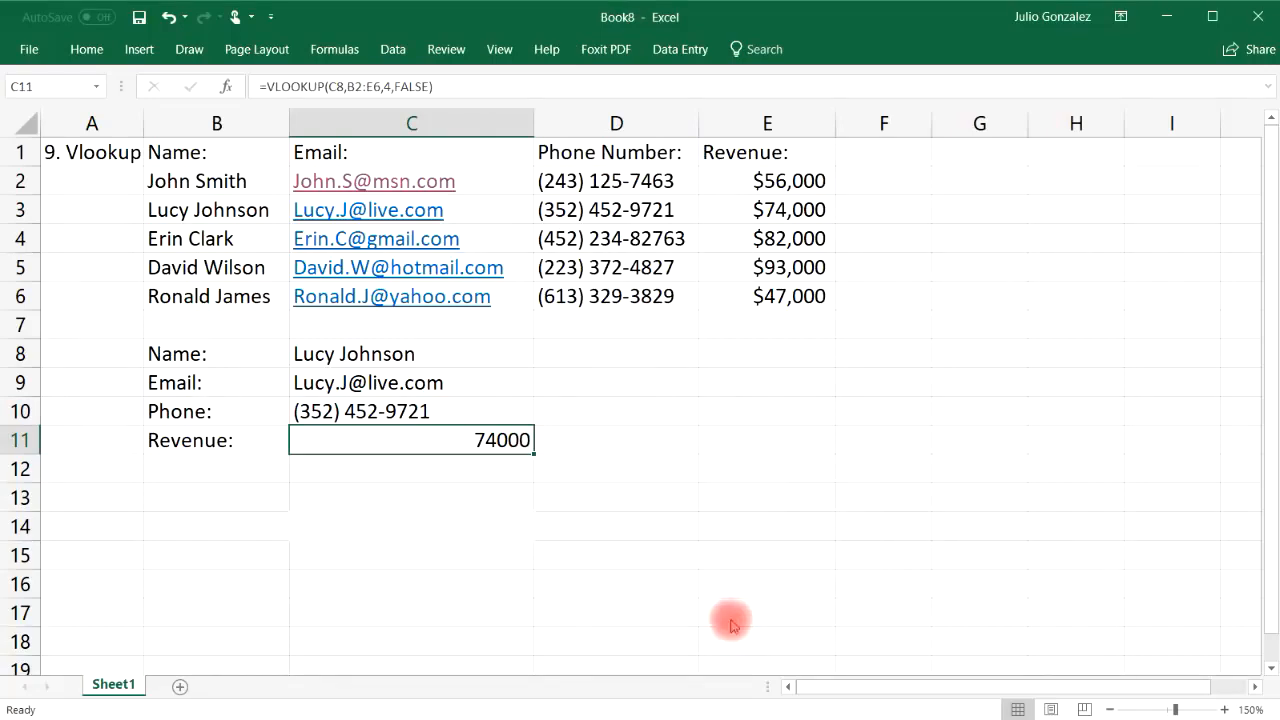
click(655, 311)
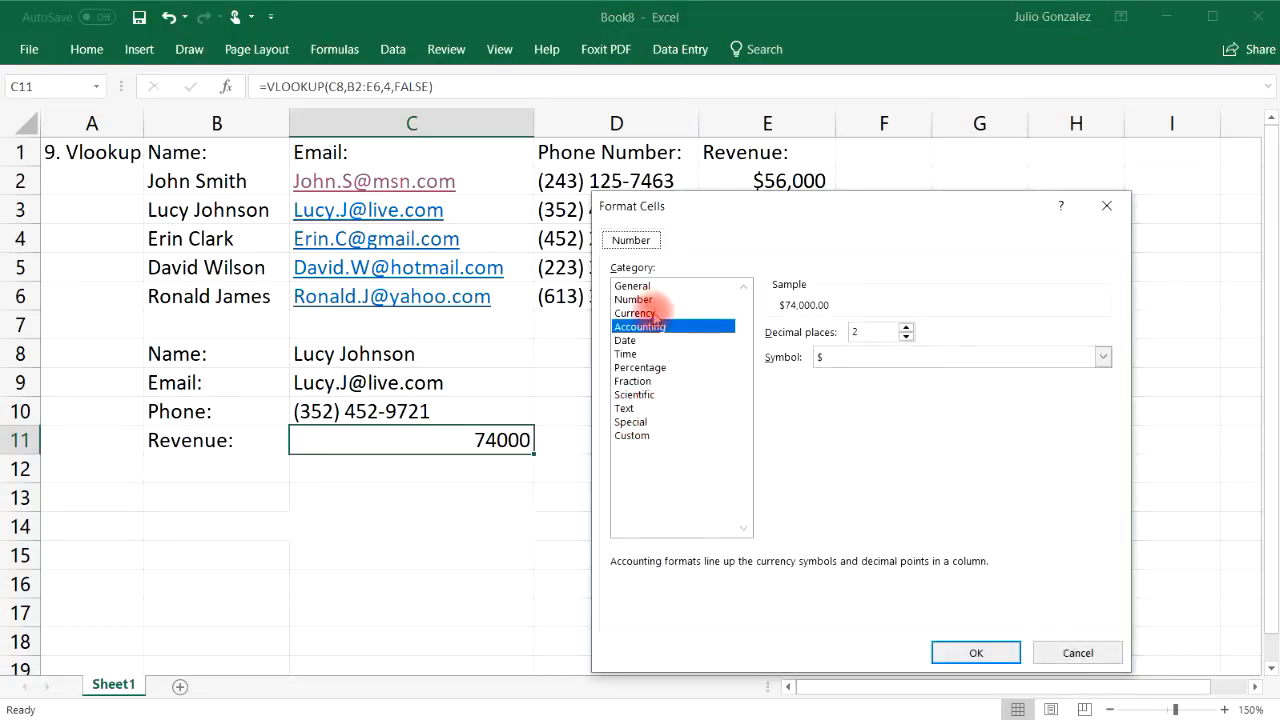
click(906, 336)
click(906, 338)
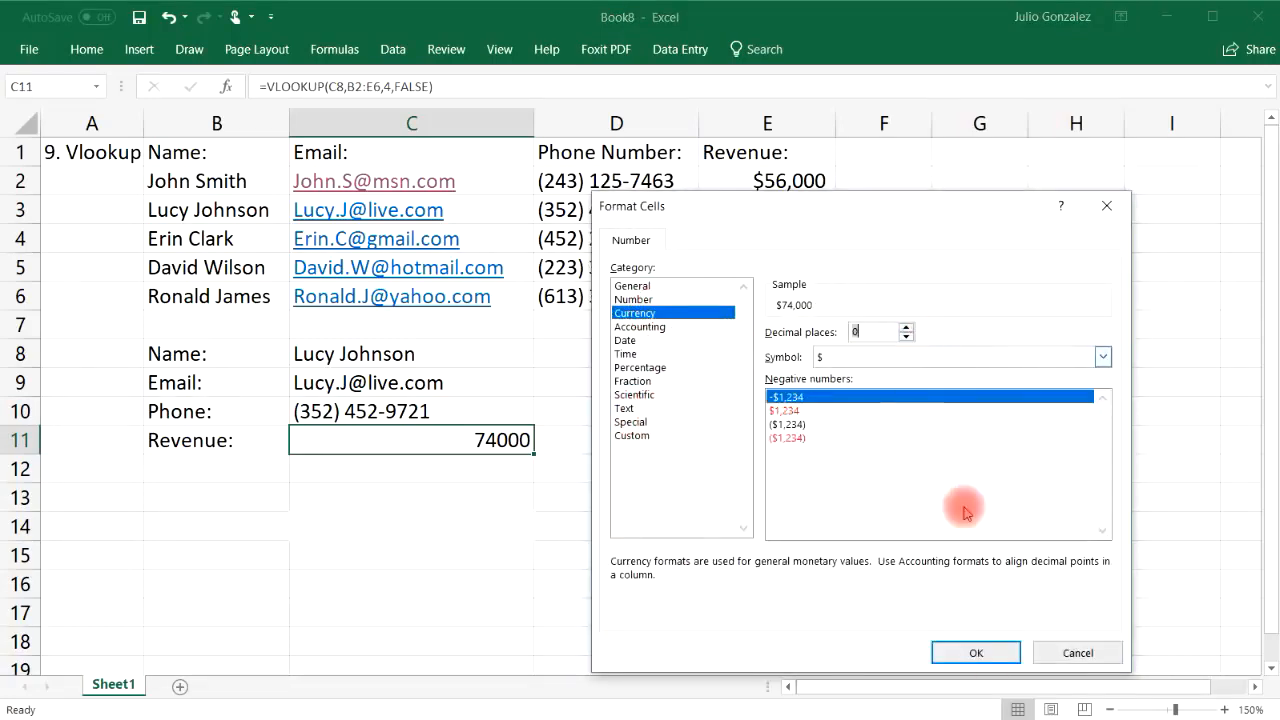
click(973, 652)
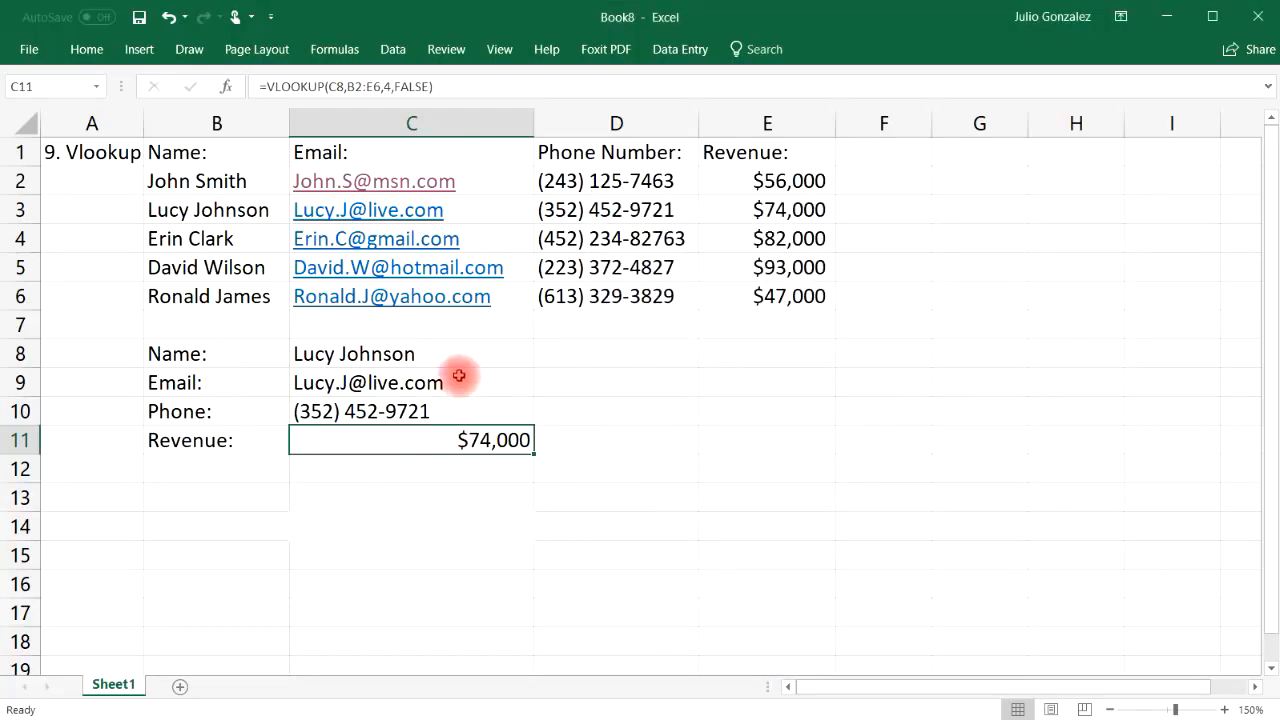
click(420, 349)
Replace the name in C8 with the third person's name so Revenue shows $82,000, and widen column A
double_click(441, 350)
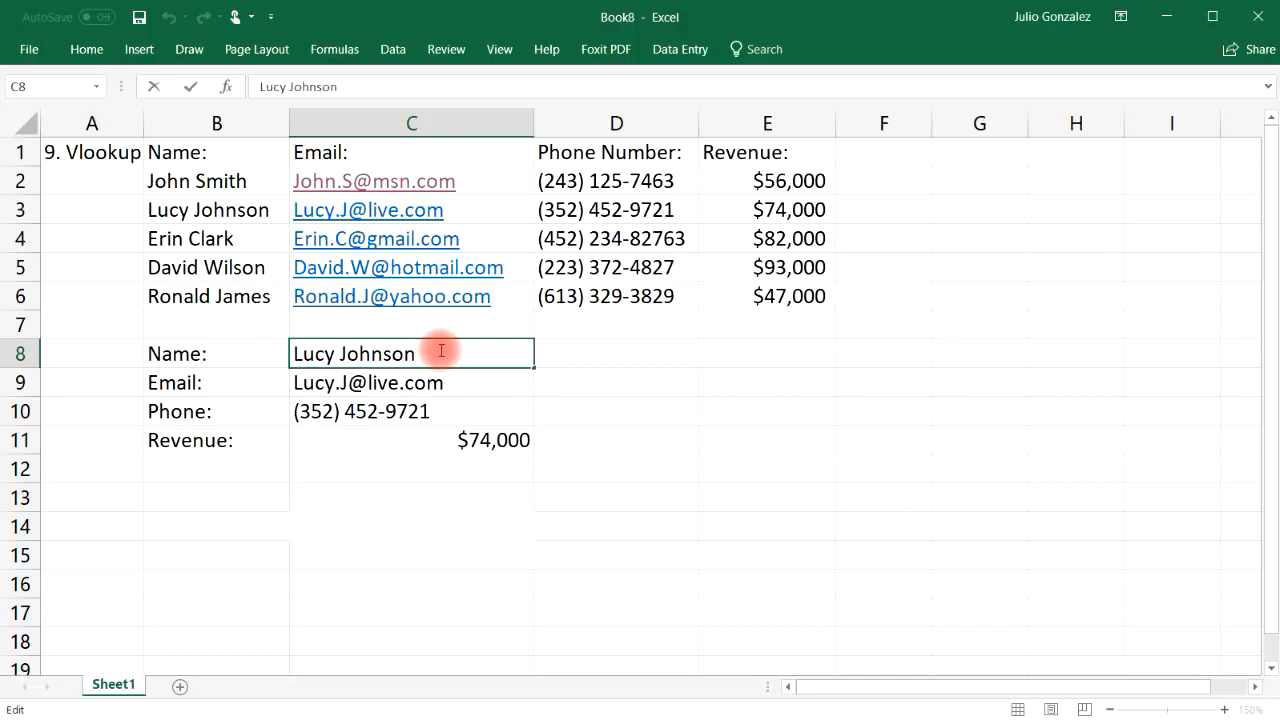
drag(429, 349, 311, 348)
key(BackSpace)
key(BackSpace)
key(BackSpace)
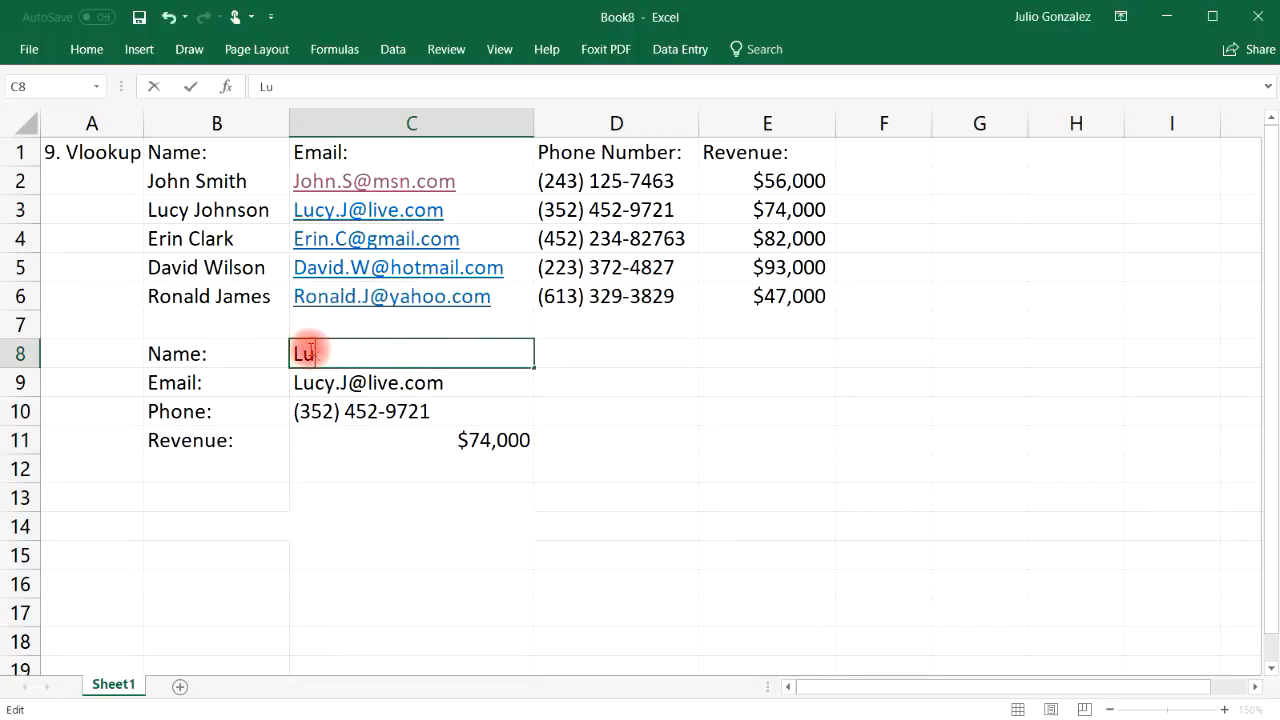
key(Return)
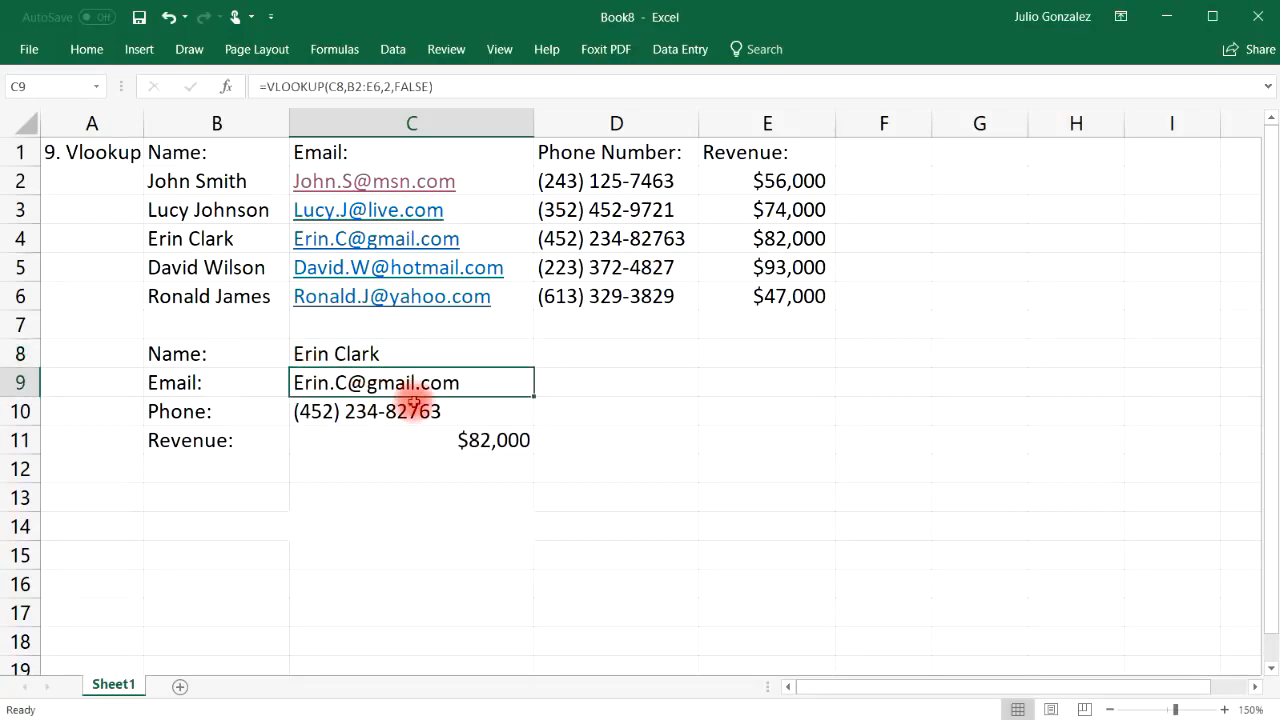
click(595, 239)
click(787, 238)
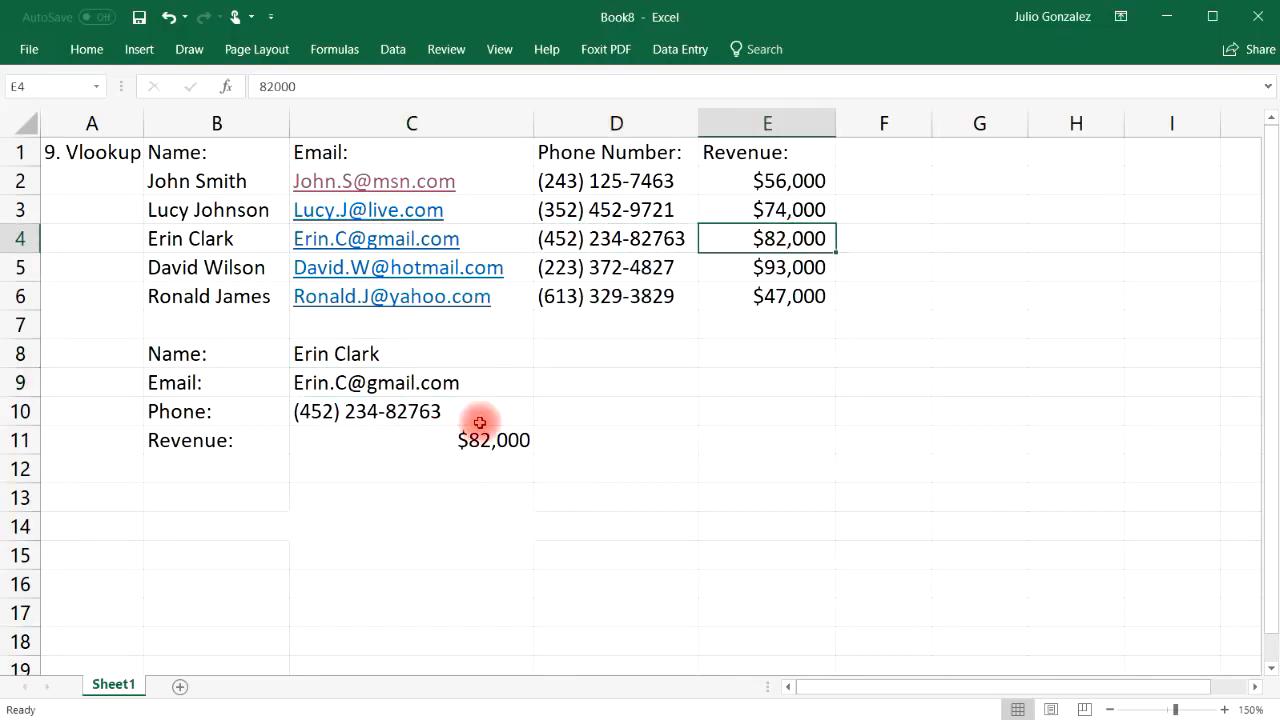
drag(143, 123, 220, 123)
Change the A1 heading to '10. Drop Down List' and widen column A to fit it
click(130, 152)
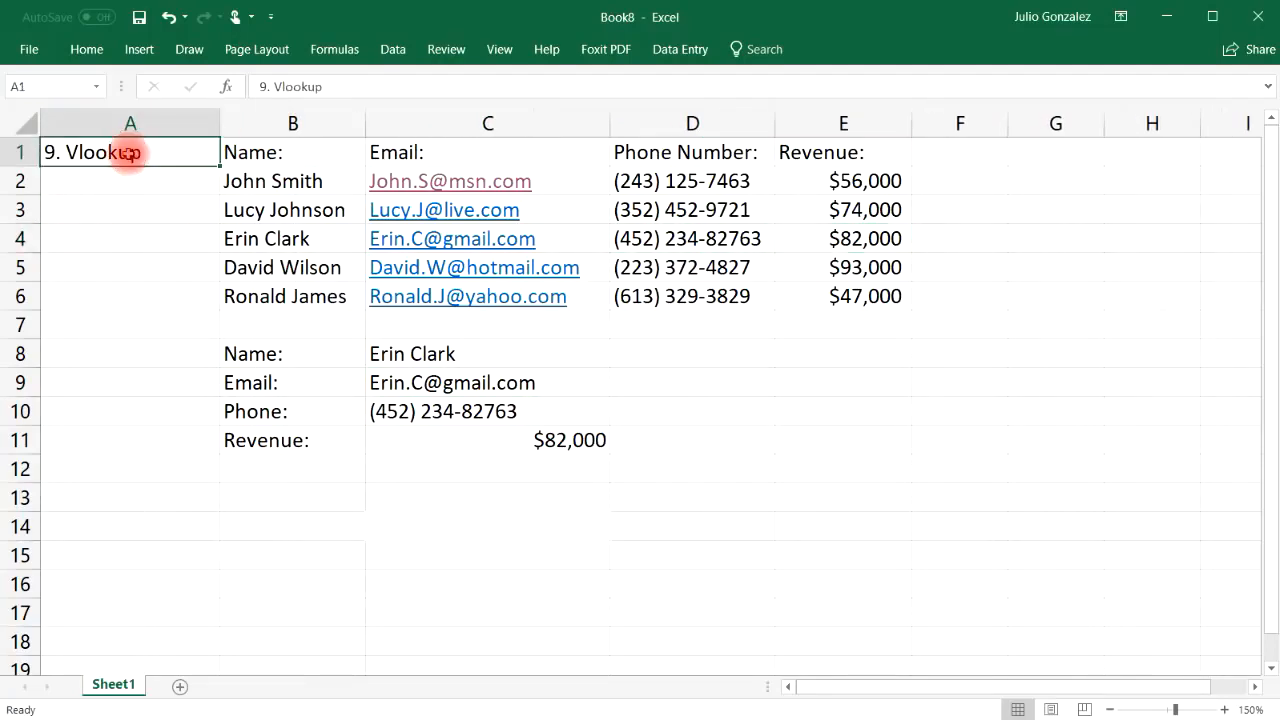
text(10.  Dr)
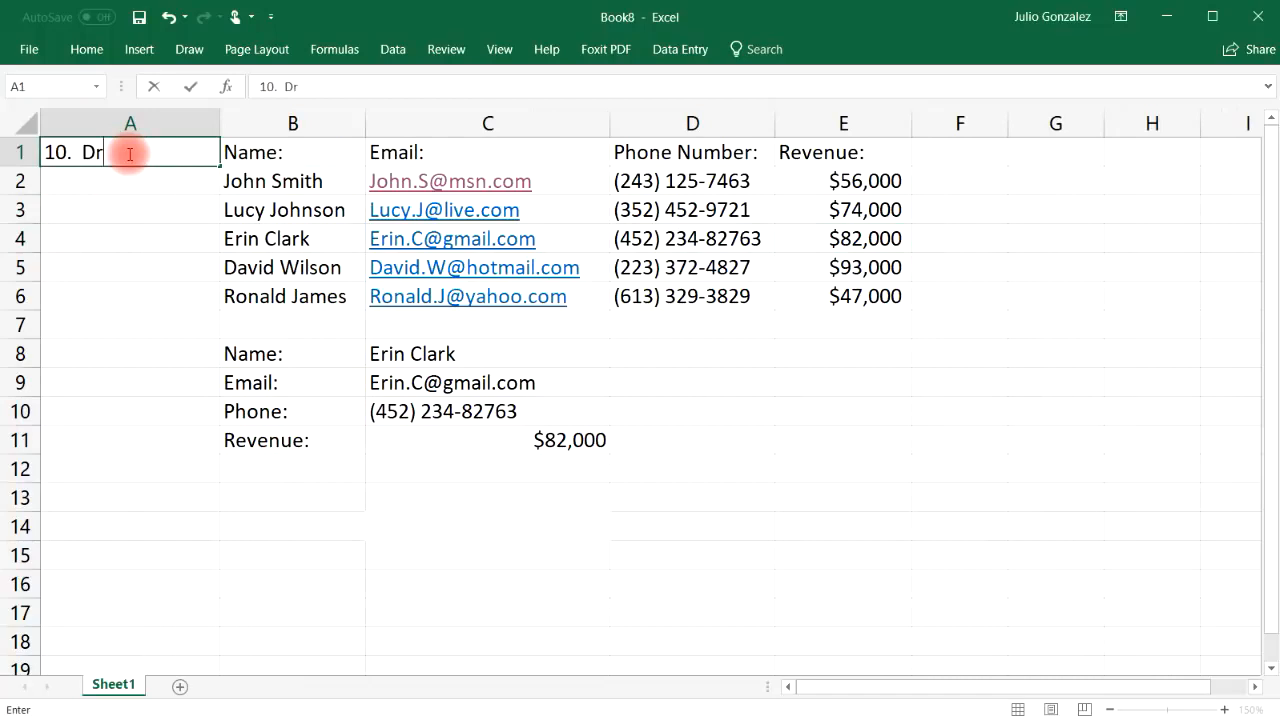
text(op Down List)
key(Return)
drag(216, 121, 236, 121)
click(591, 353)
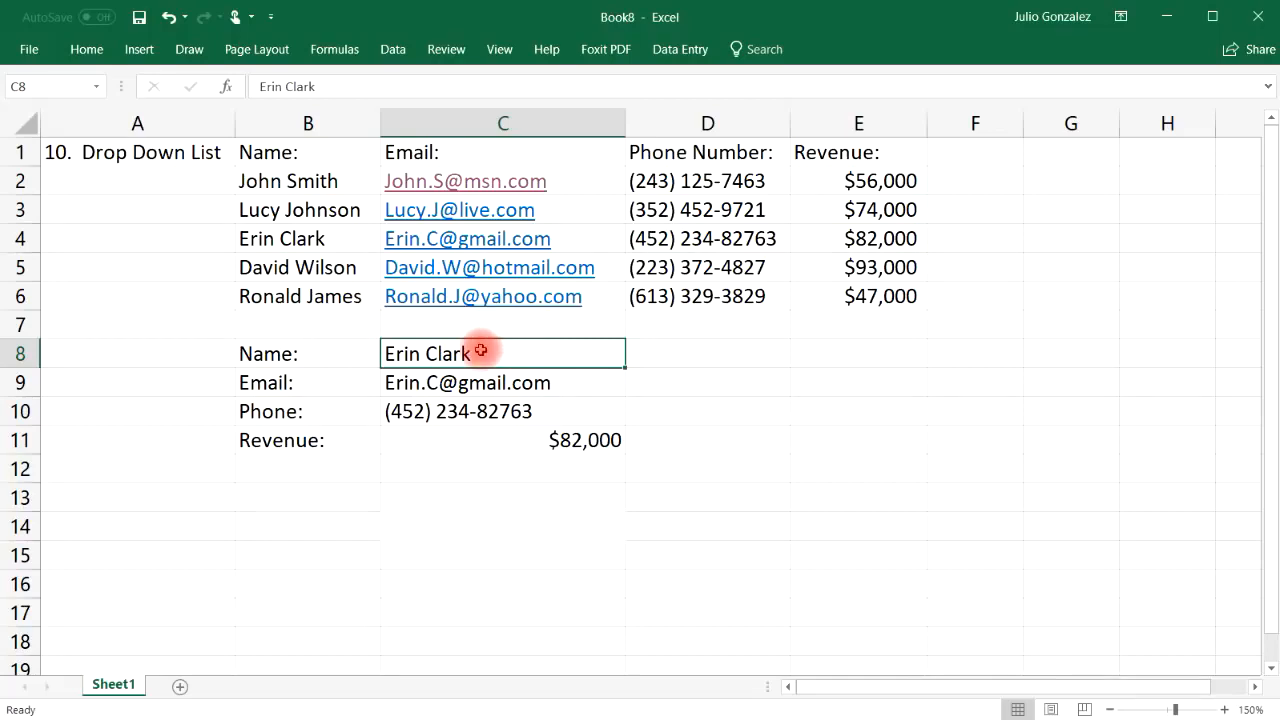
Apply List data validation to C8 with source =$B$2:$B$6, making a five-name drop-down
click(390, 52)
click(792, 121)
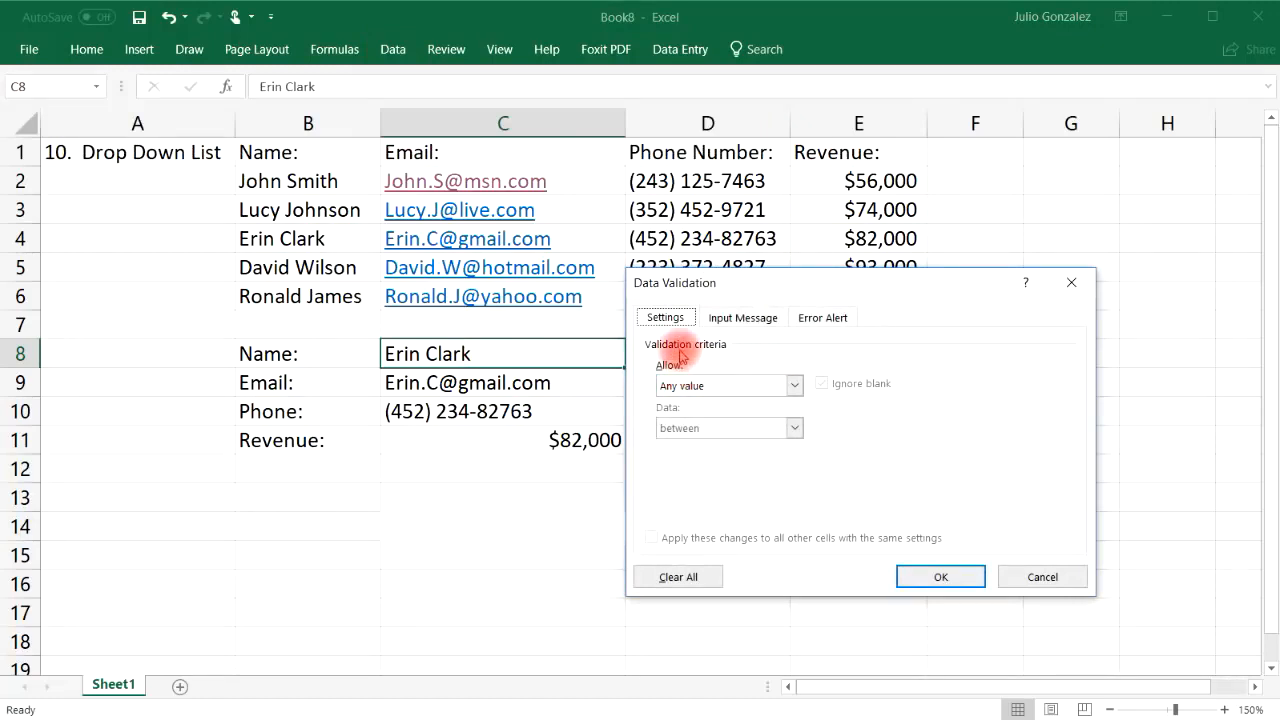
click(795, 385)
click(766, 445)
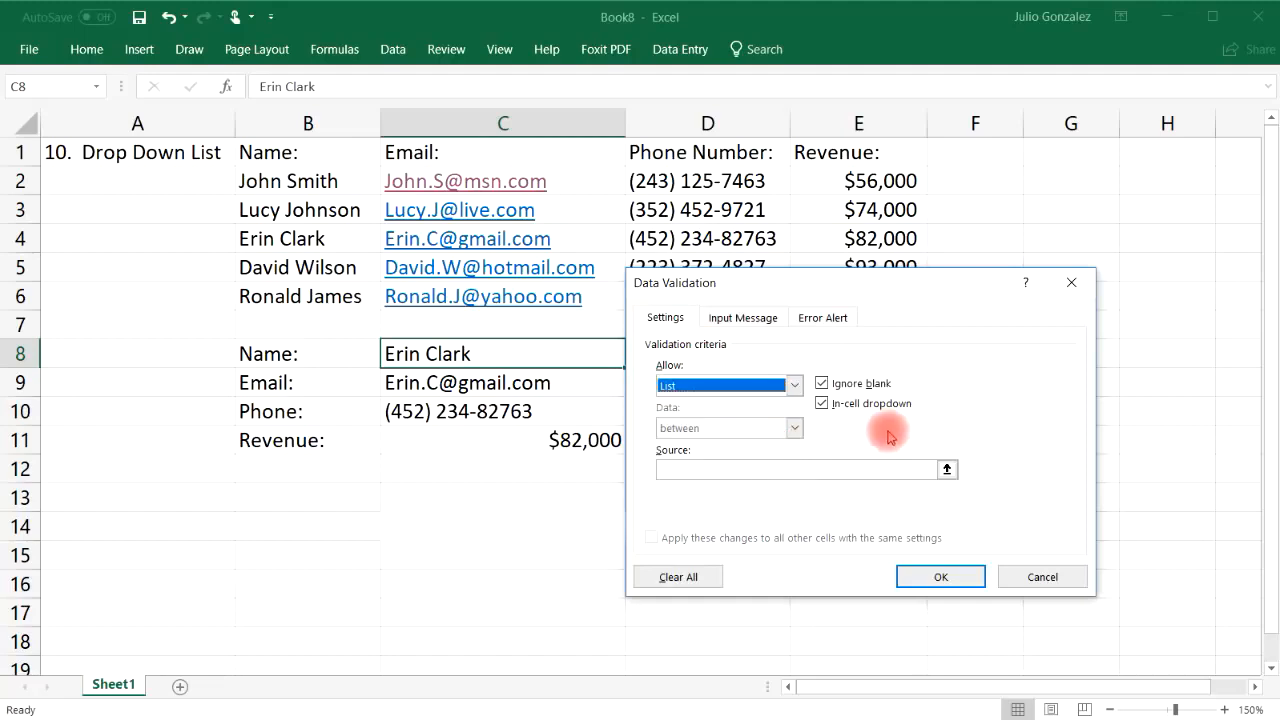
click(797, 471)
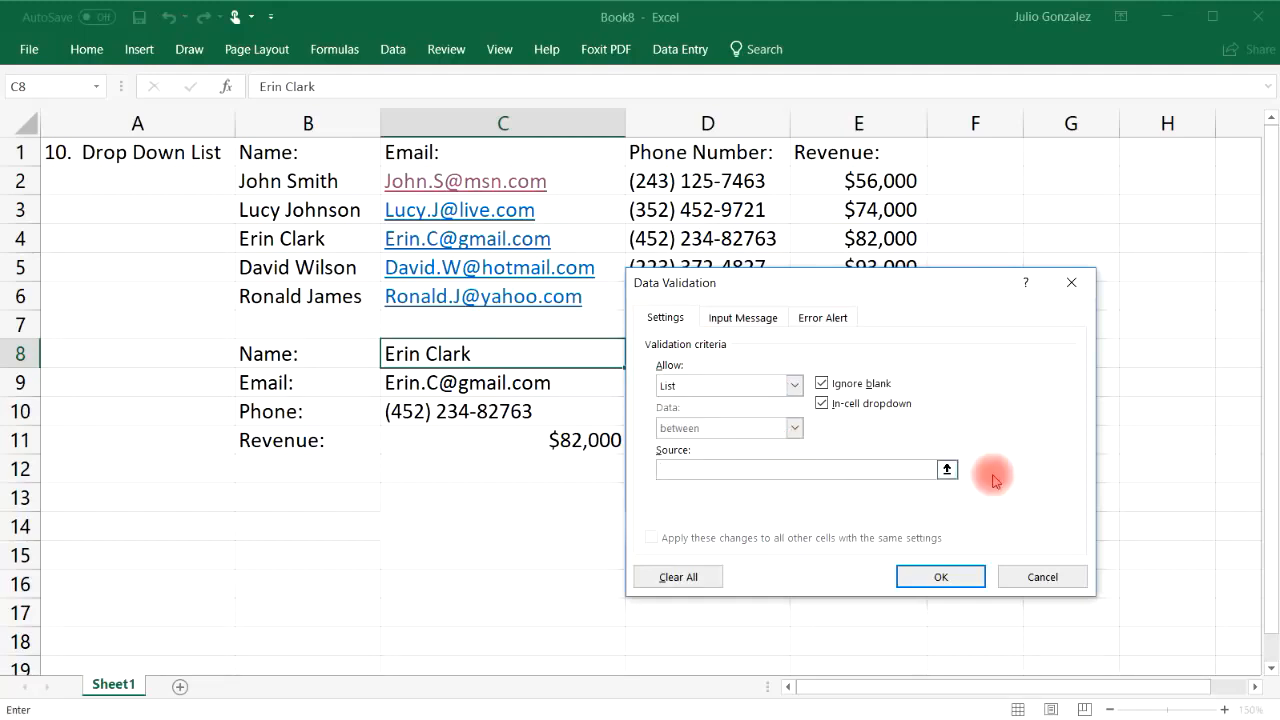
click(946, 470)
drag(330, 180, 340, 296)
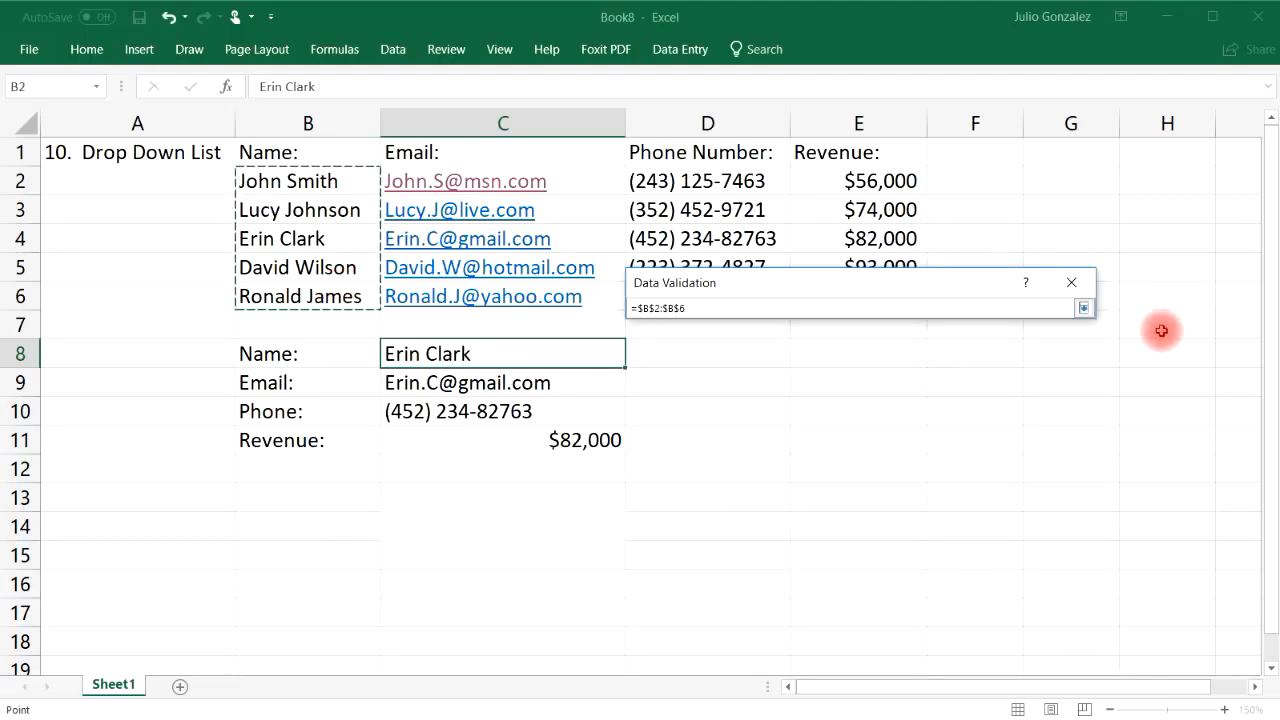
key(Return)
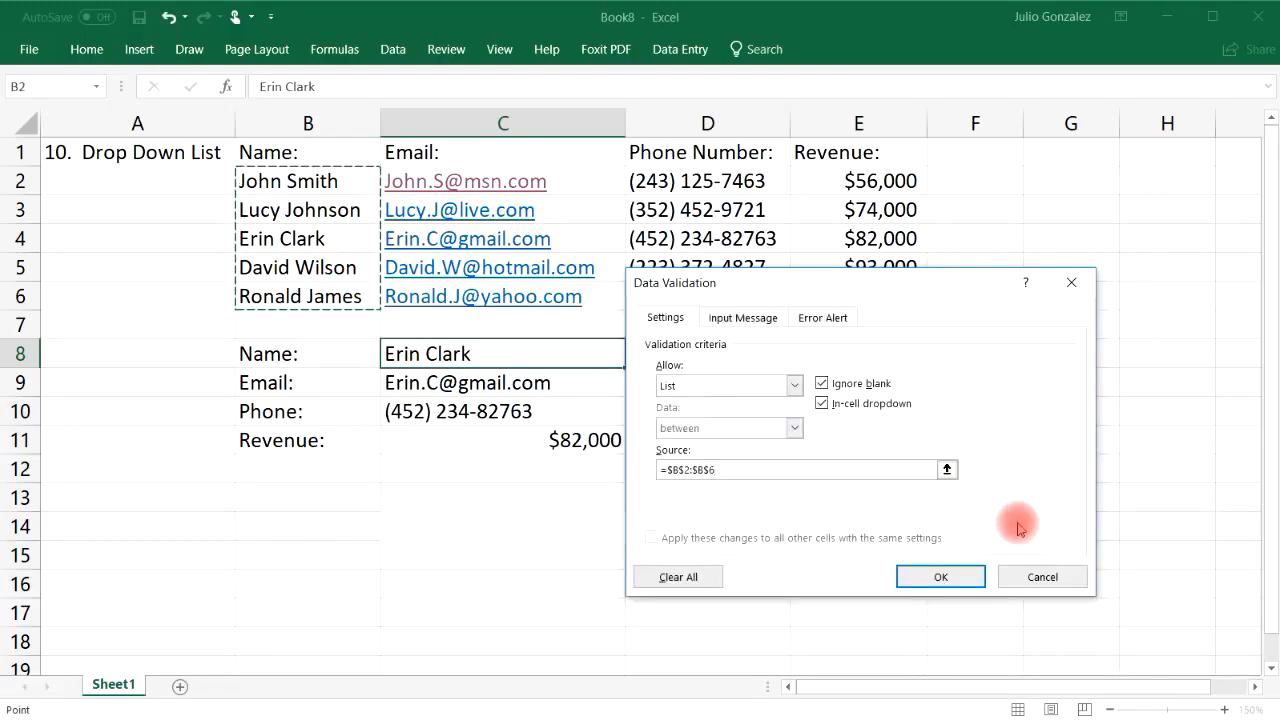
click(945, 576)
Choose each of the five names from C8's drop-down in turn, ending on the fifth ($47,000)
click(634, 360)
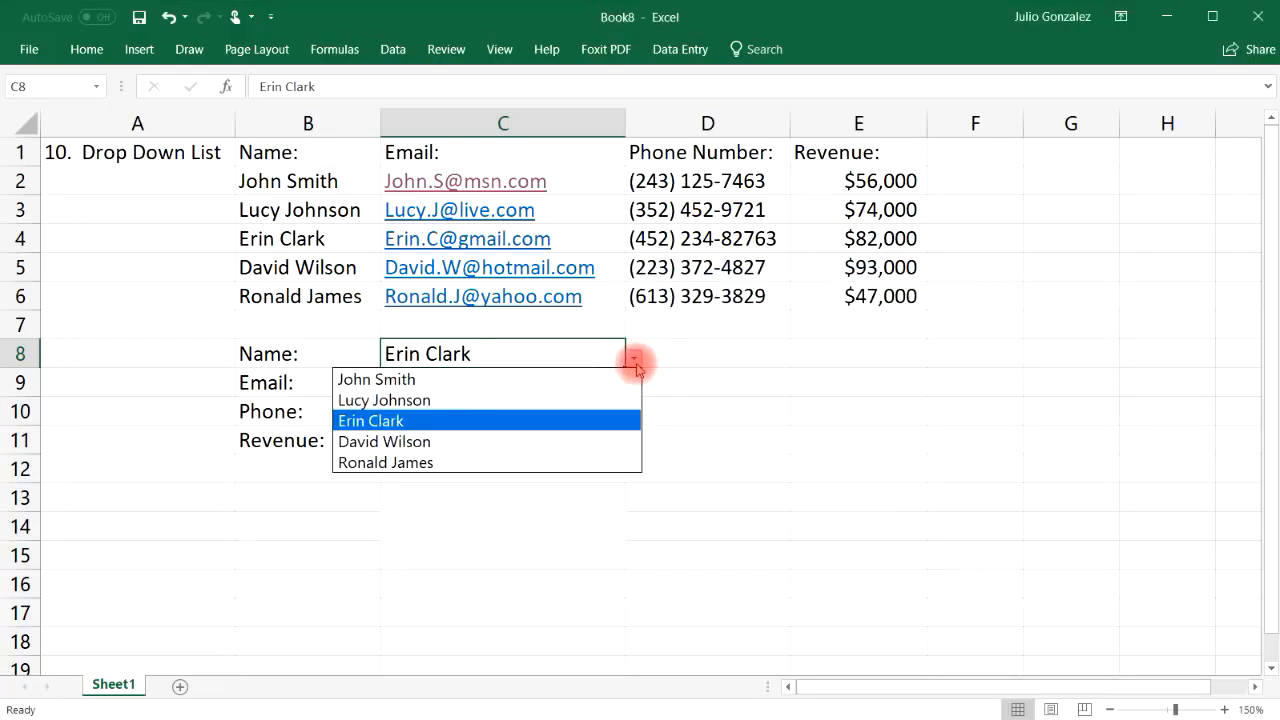
click(615, 379)
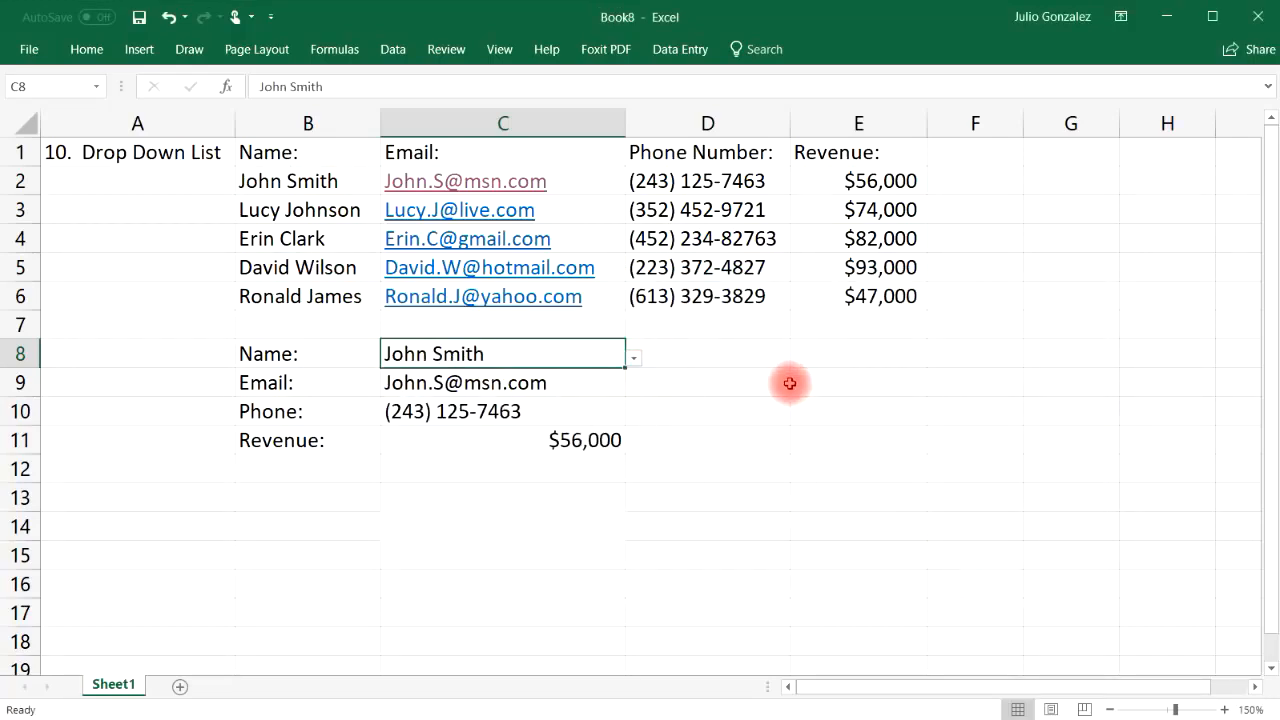
click(636, 358)
click(586, 400)
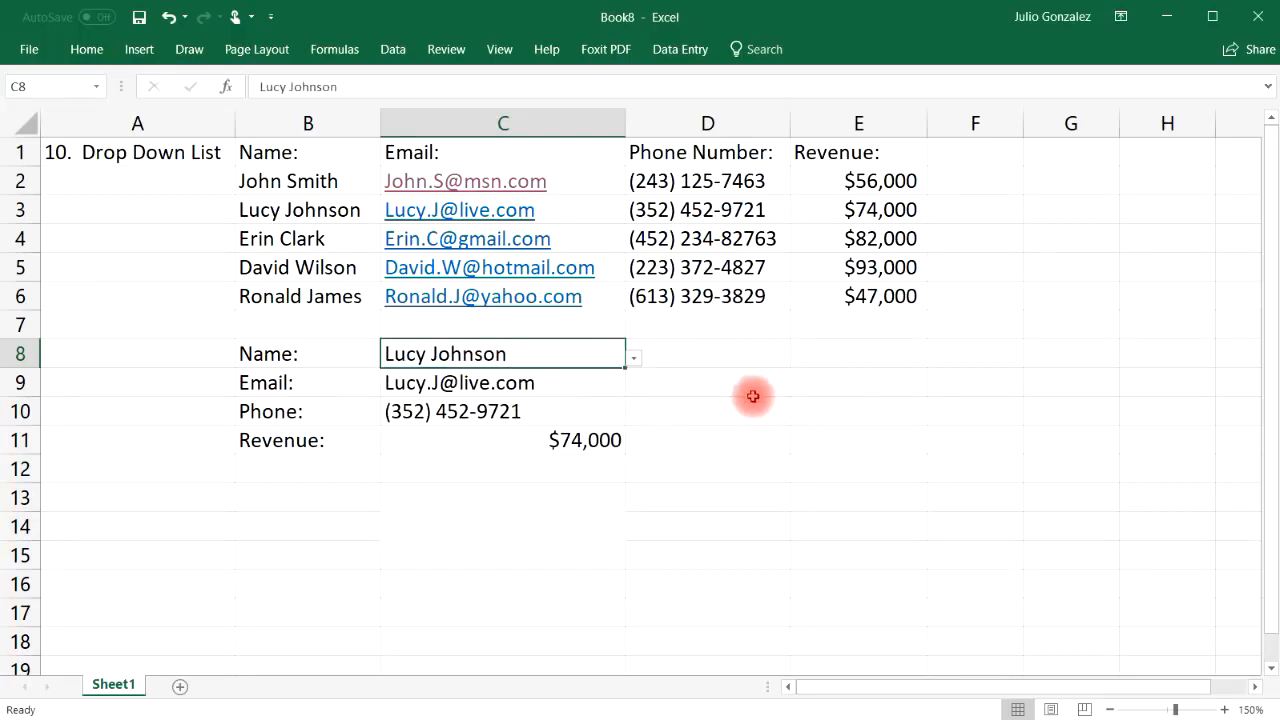
click(632, 358)
click(567, 422)
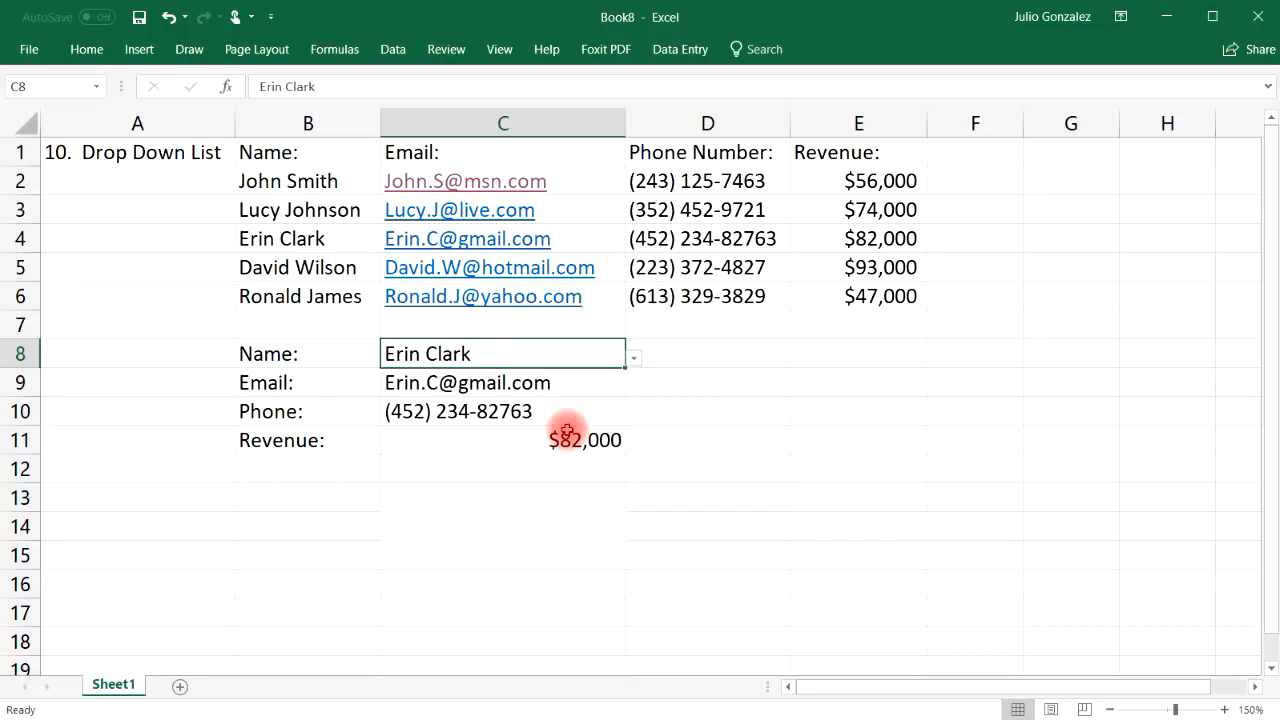
click(635, 358)
click(586, 440)
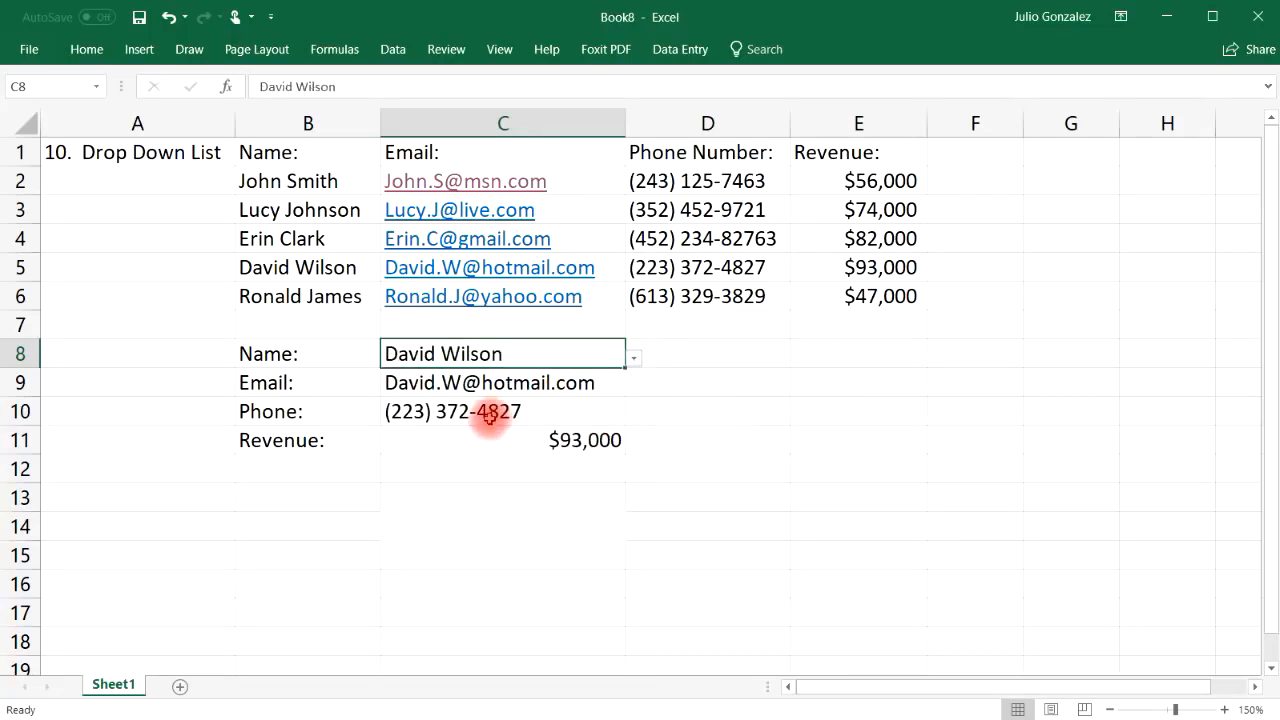
click(634, 358)
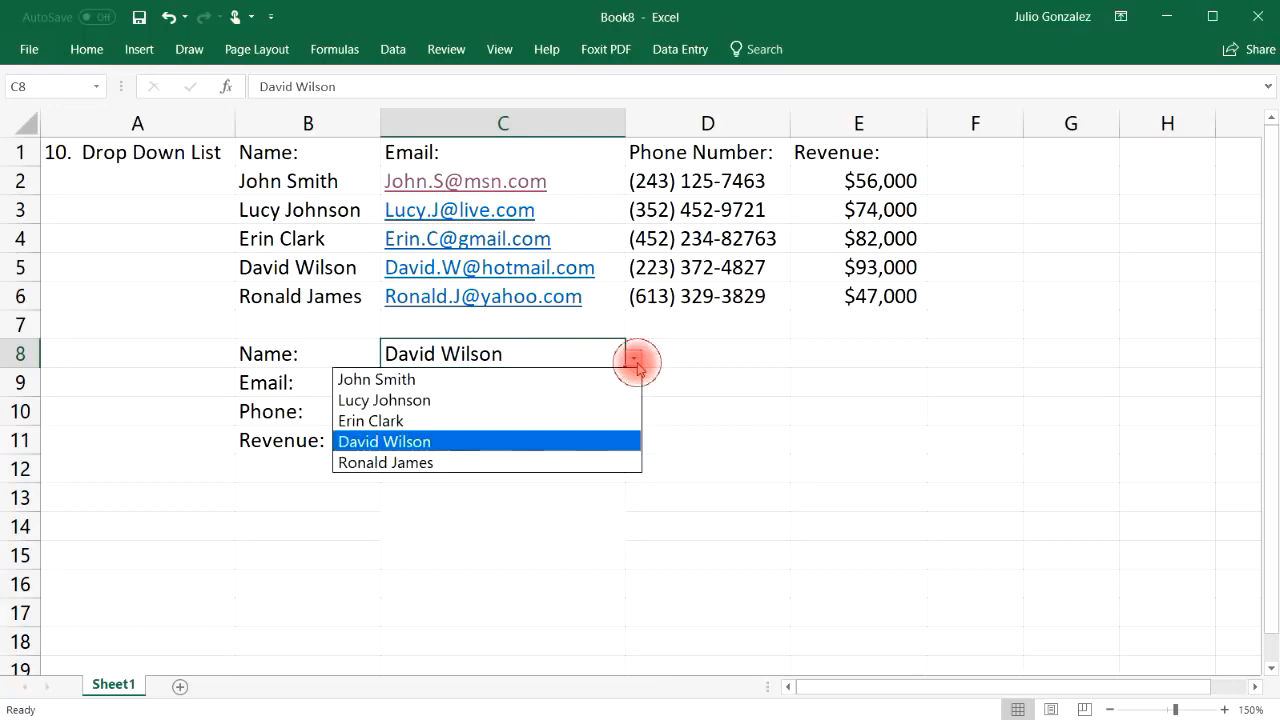
click(551, 460)
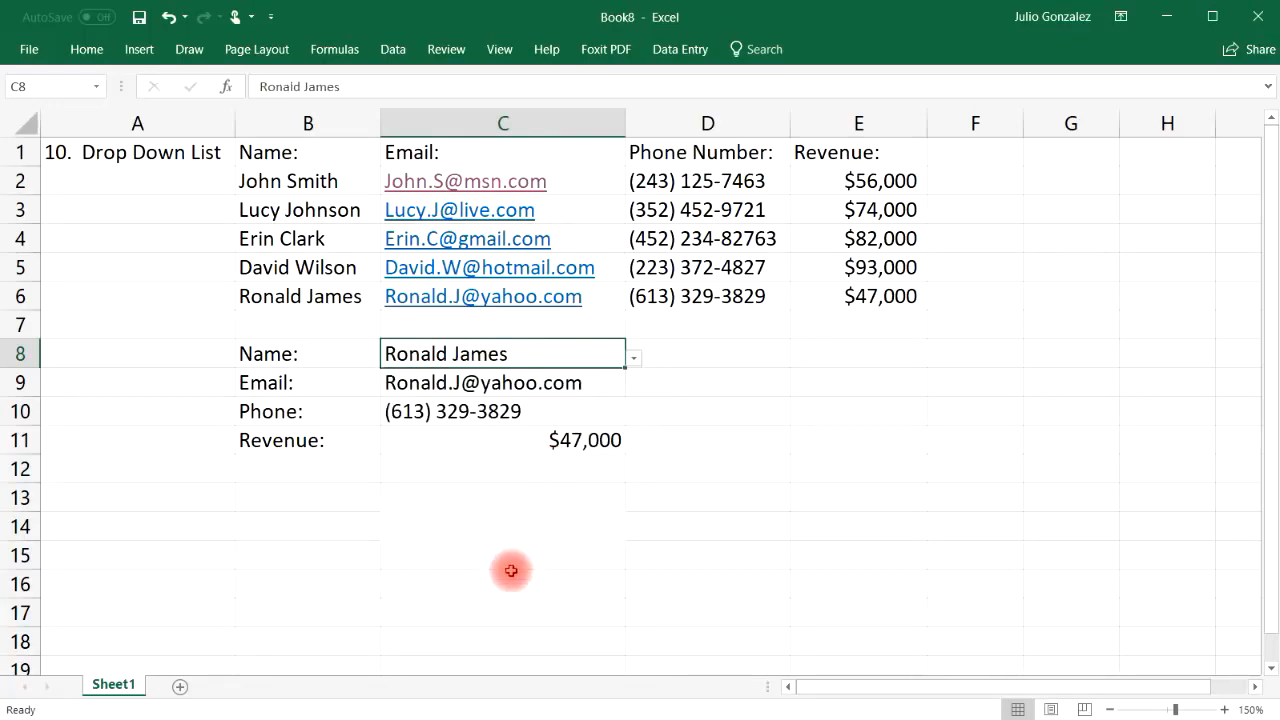
click(176, 162)
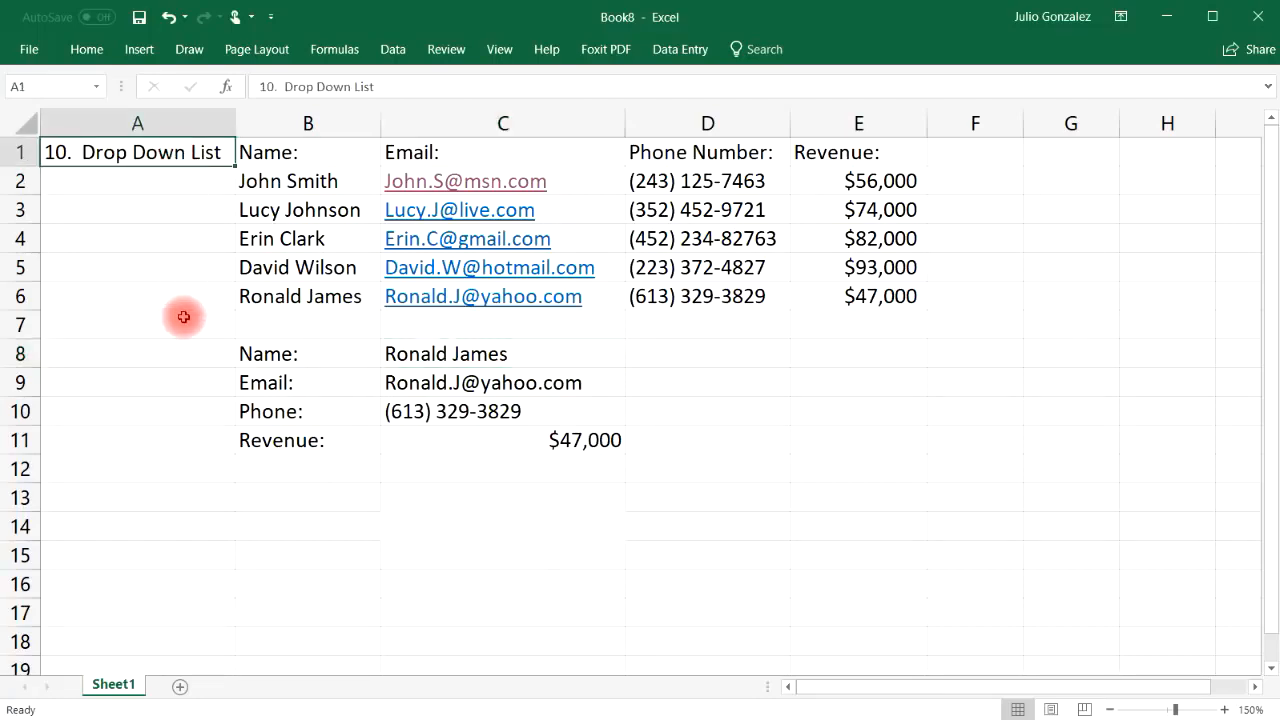